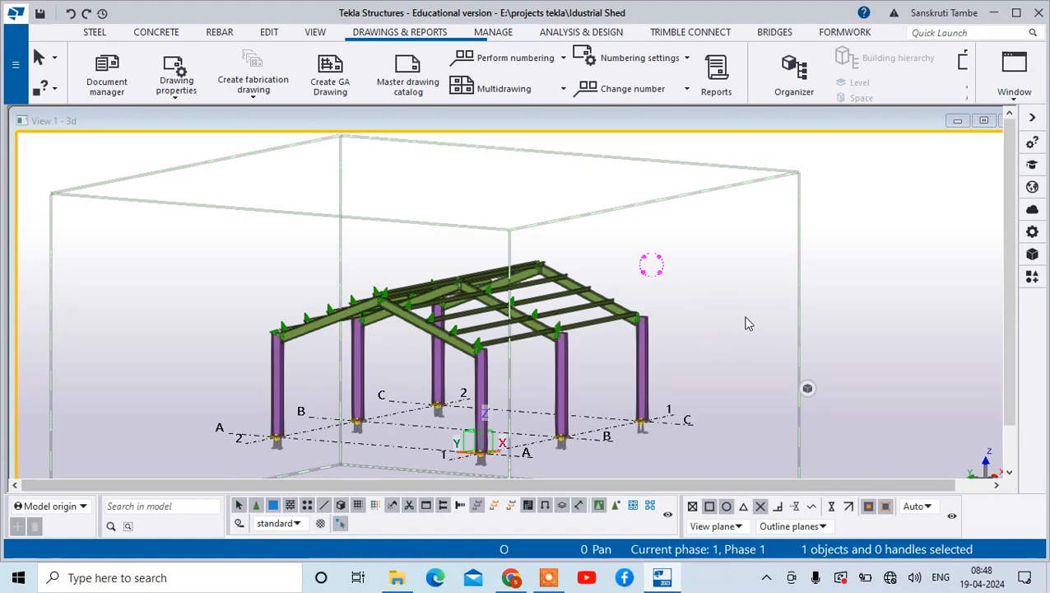
Step: Examine the shed's 3D model from several sides, including the column-to-rafter connections, purlins and anchored base plates
ctrl+middle_drag(744, 317, 710, 326)
scroll(693, 302, down, 3)
scroll(496, 362, up, 3)
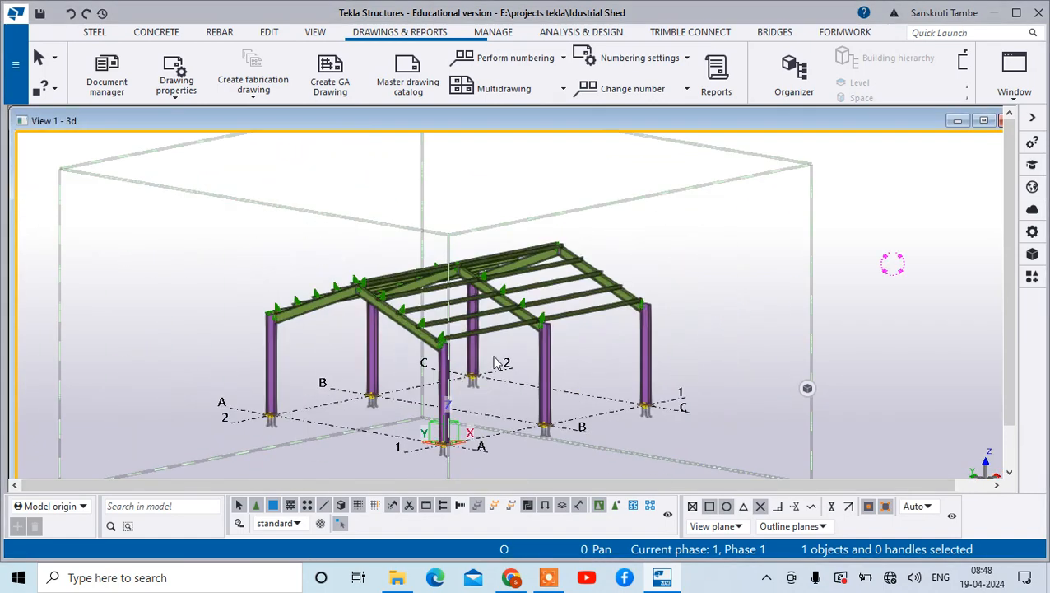
scroll(341, 331, up, 2)
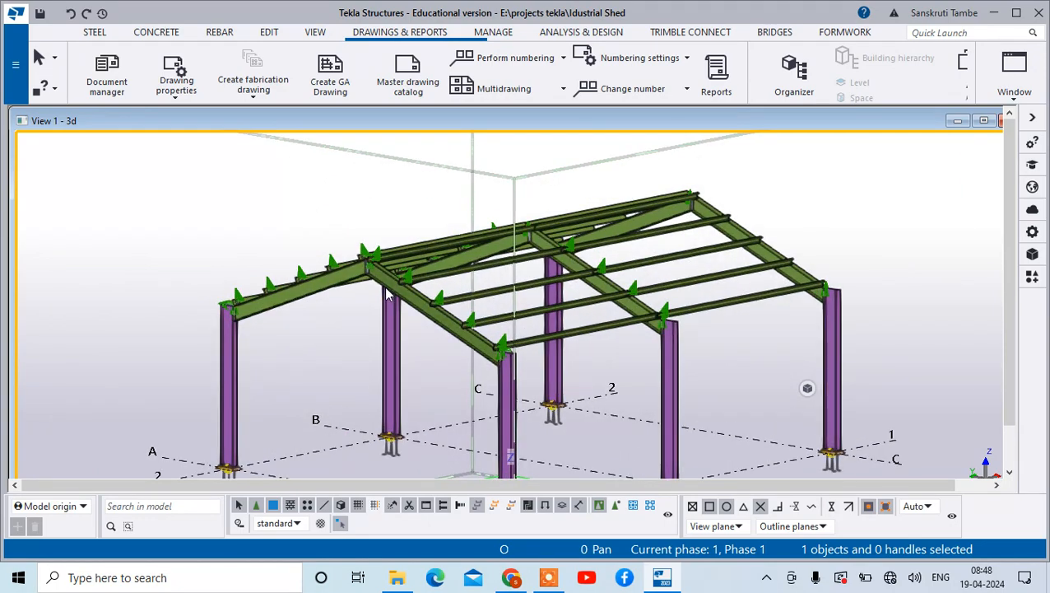
ctrl+middle_drag(387, 288, 561, 270)
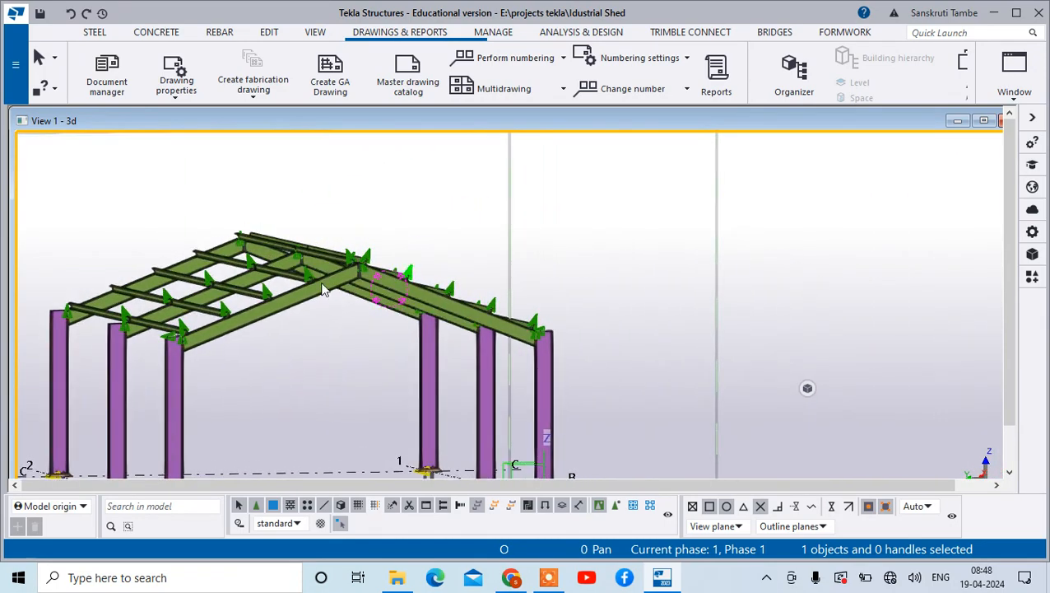
scroll(164, 360, up, 5)
scroll(212, 283, down, 3)
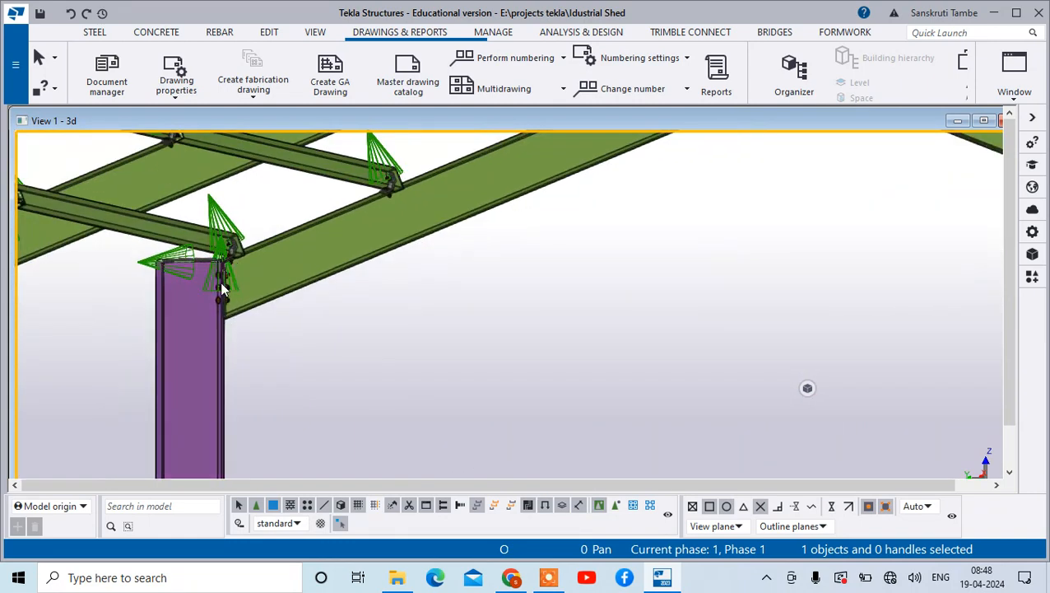
scroll(221, 288, down, 5)
scroll(287, 294, down, 2)
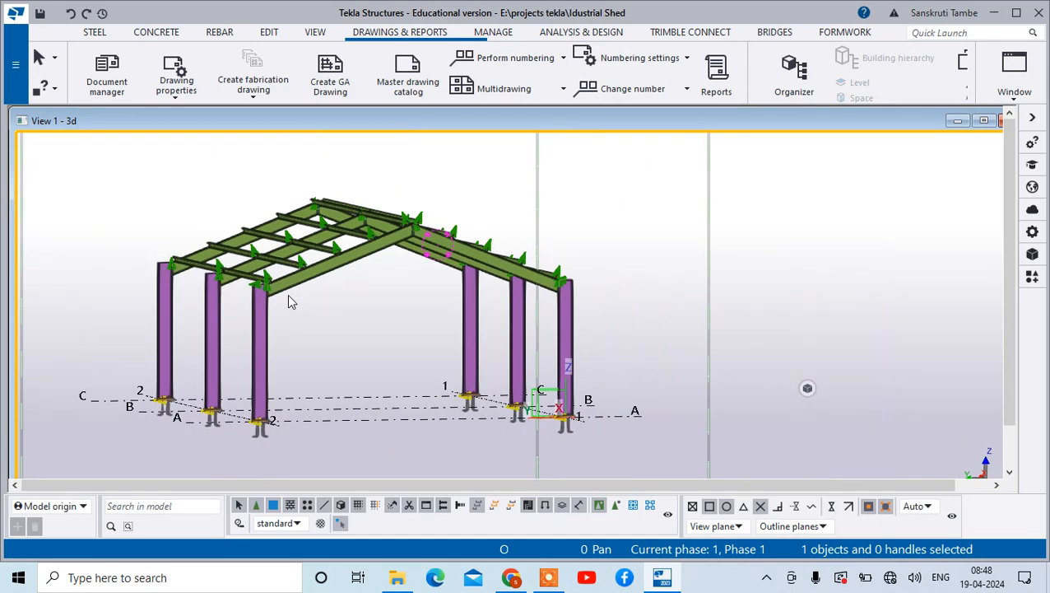
scroll(283, 412, up, 5)
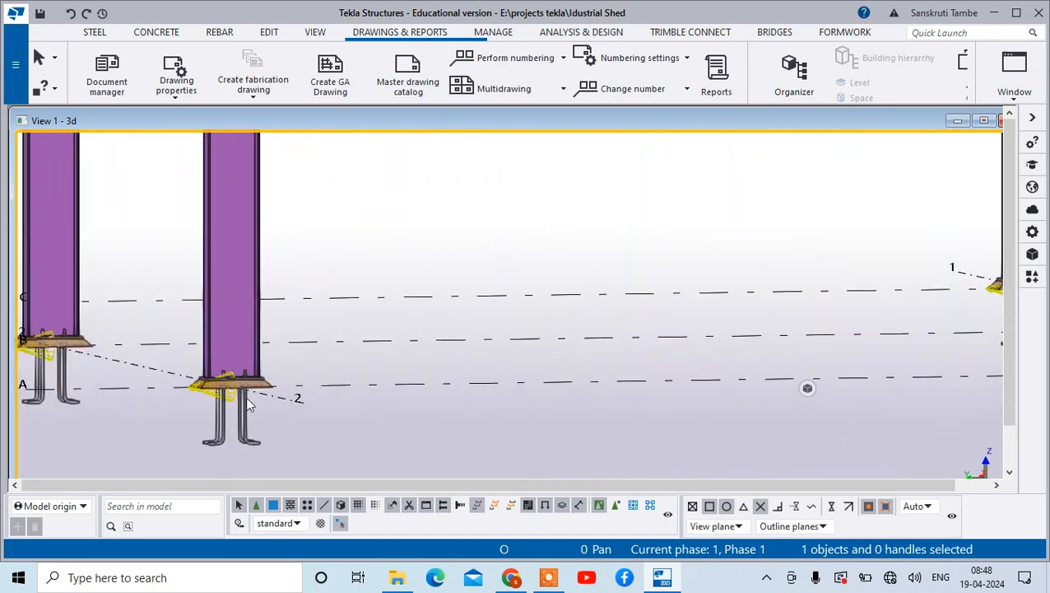
scroll(276, 366, down, 5)
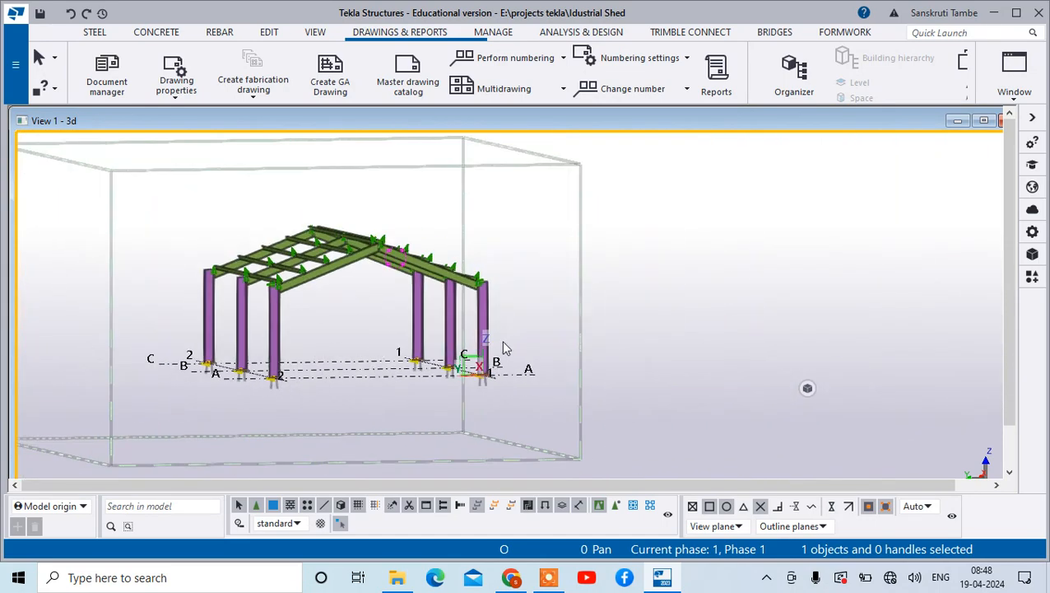
mouse_move(644, 333)
ctrl+middle_down()
mouse_move(537, 363)
mouse_move(546, 395)
mouse_move(626, 311)
ctrl+middle_up()
scroll(630, 309, up, 4)
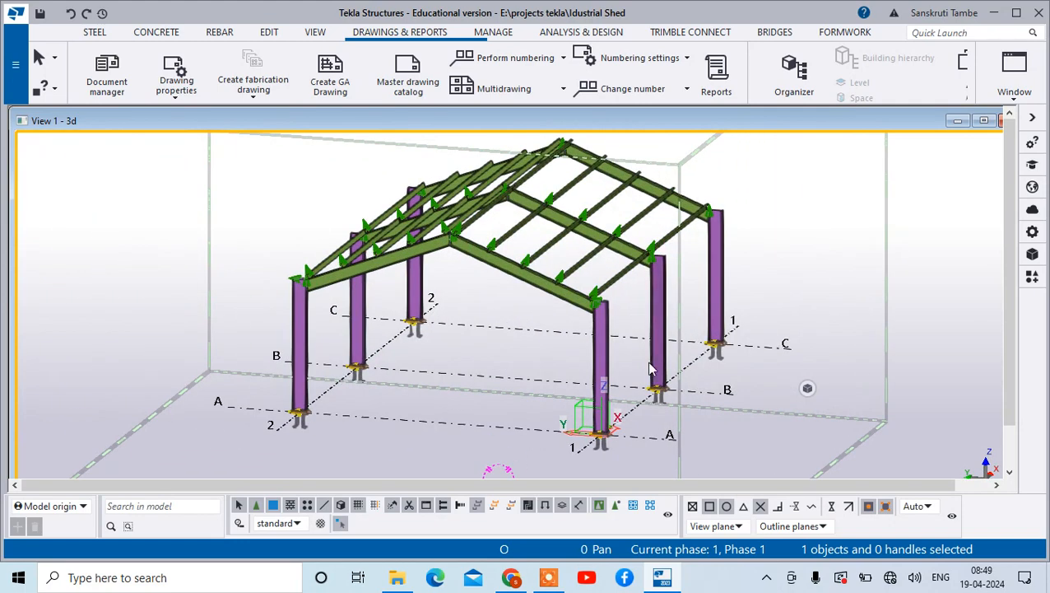
scroll(648, 375, down, 2)
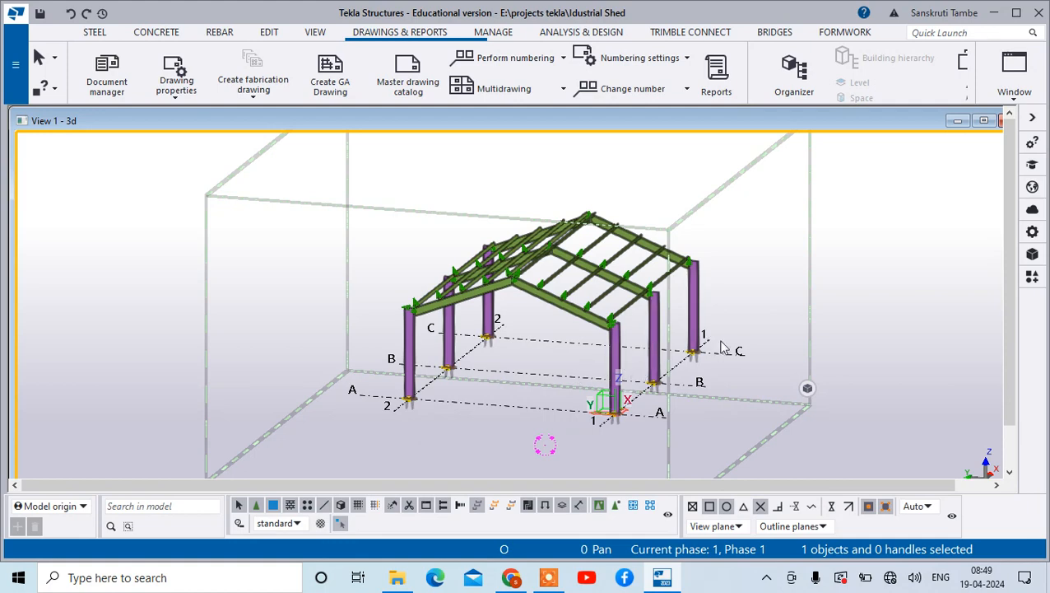
ctrl+middle_drag(760, 356, 695, 318)
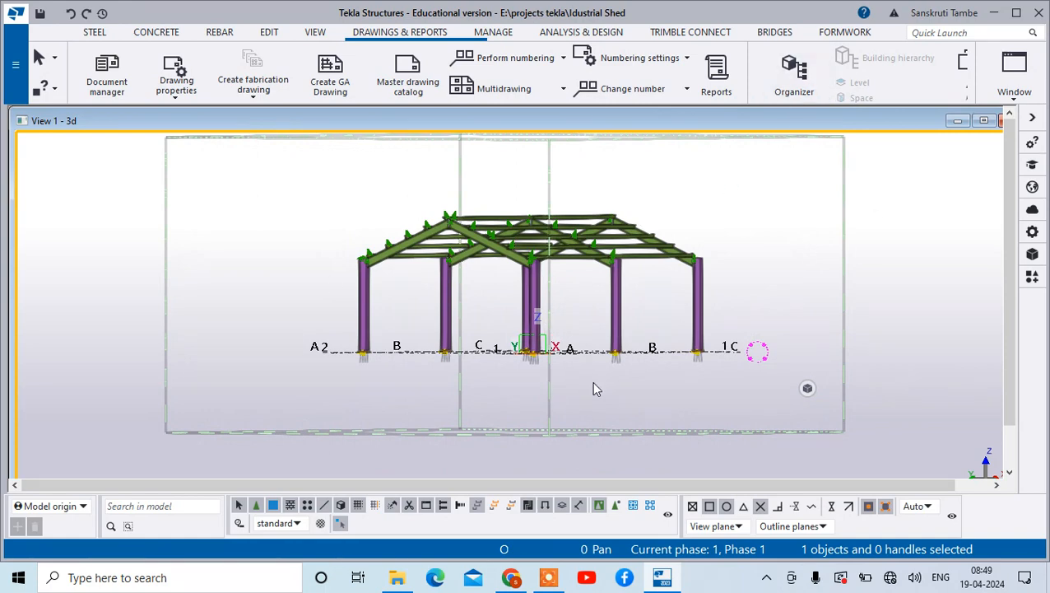
middle_drag(596, 388, 617, 414)
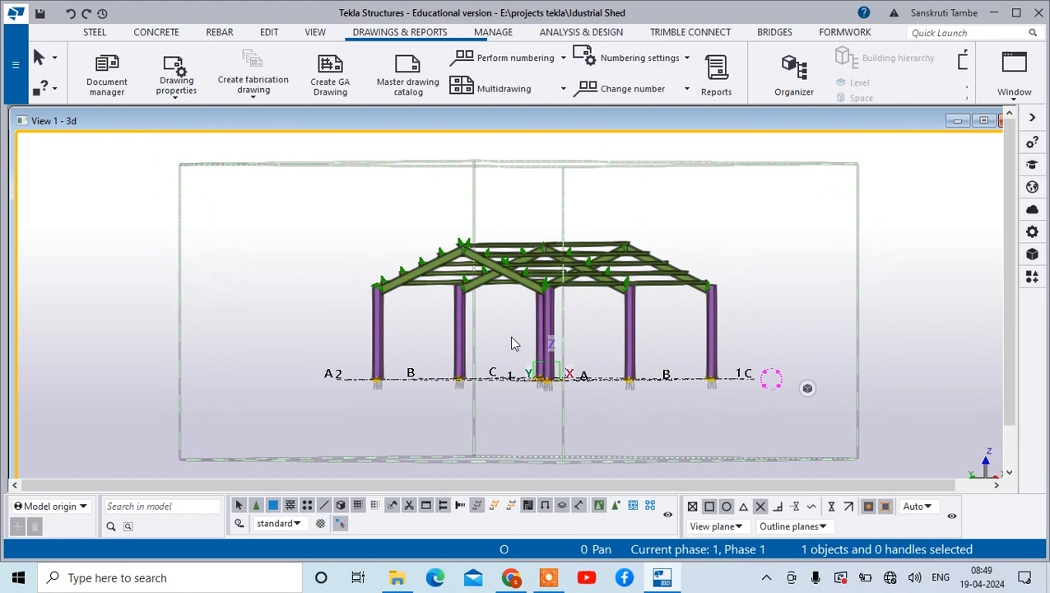
Step: Switch the model to plan view, then create and open one general arrangement drawing containing the 3d, GRID @1, GRID @A and PLAN @+5000 views
key(ctrl+p)
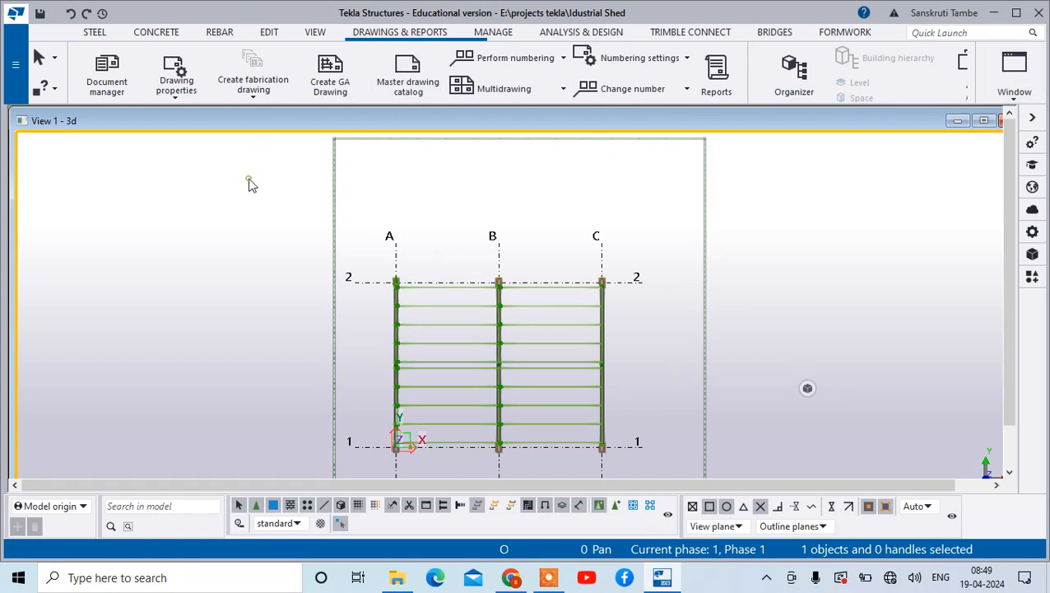
click(344, 84)
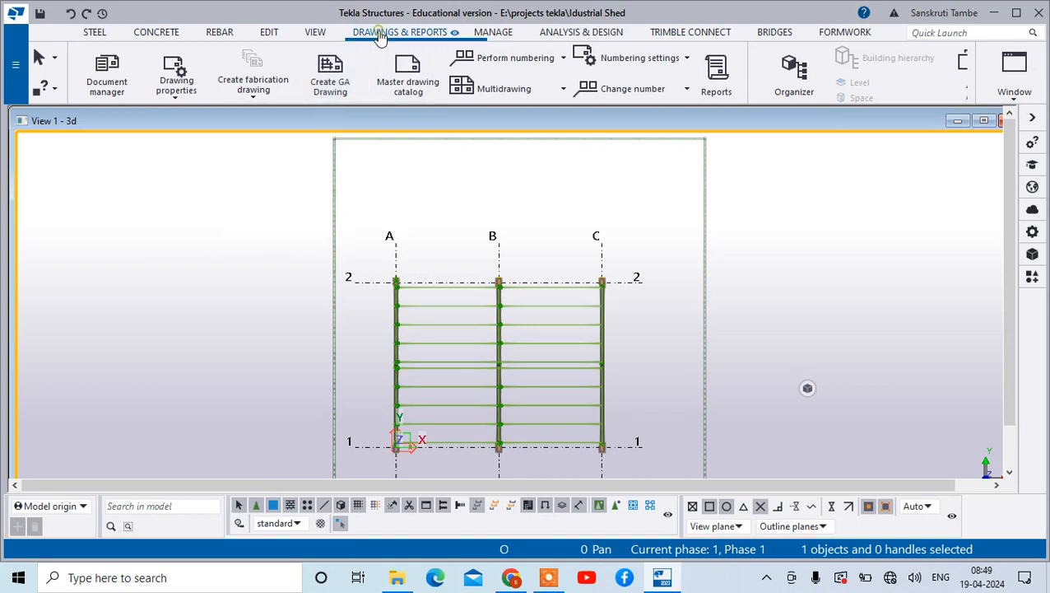
click(346, 97)
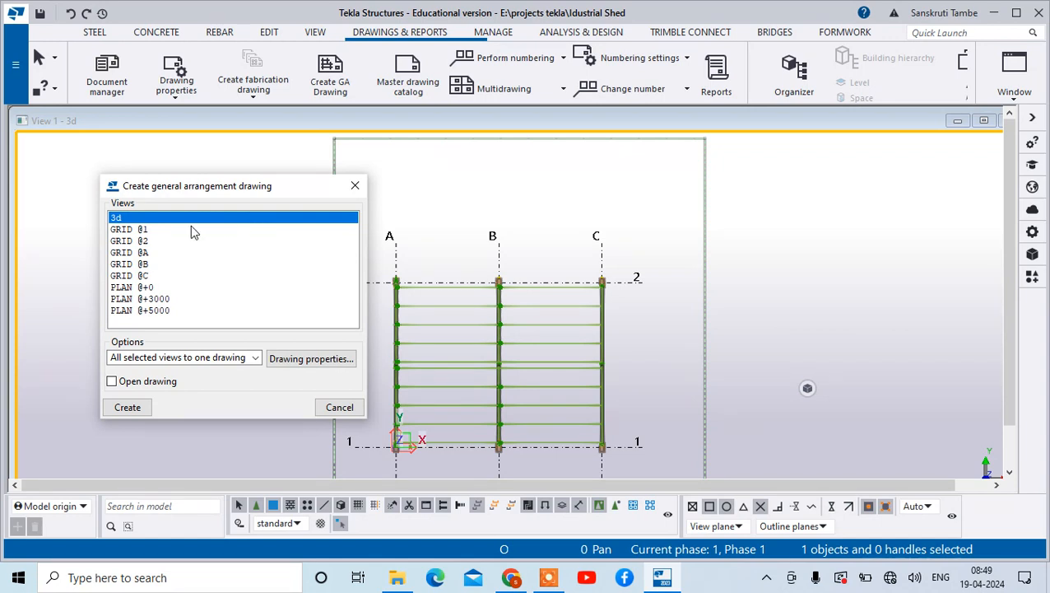
ctrl+click(141, 230)
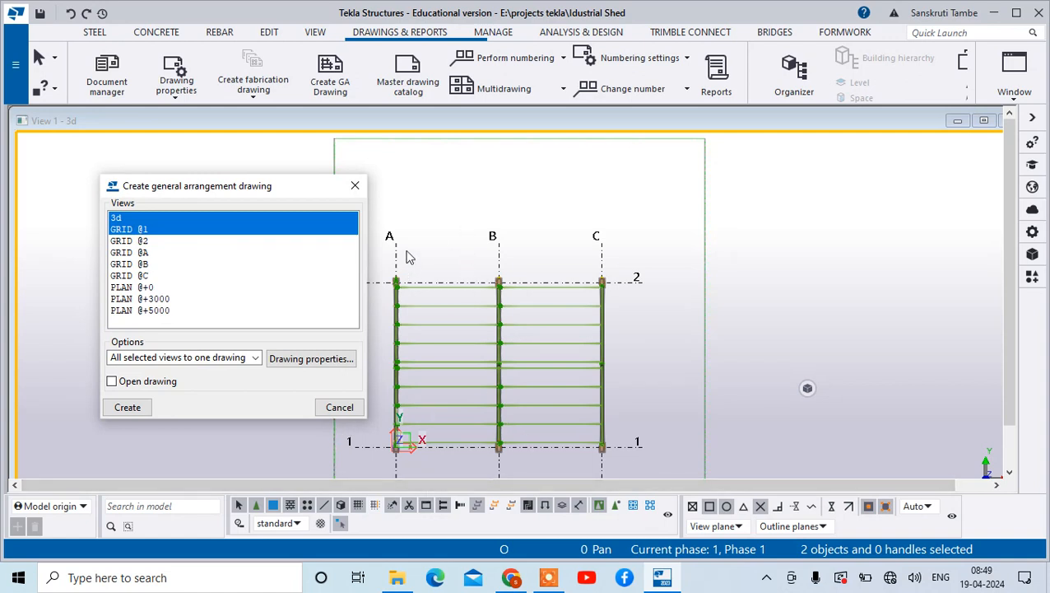
ctrl+click(143, 253)
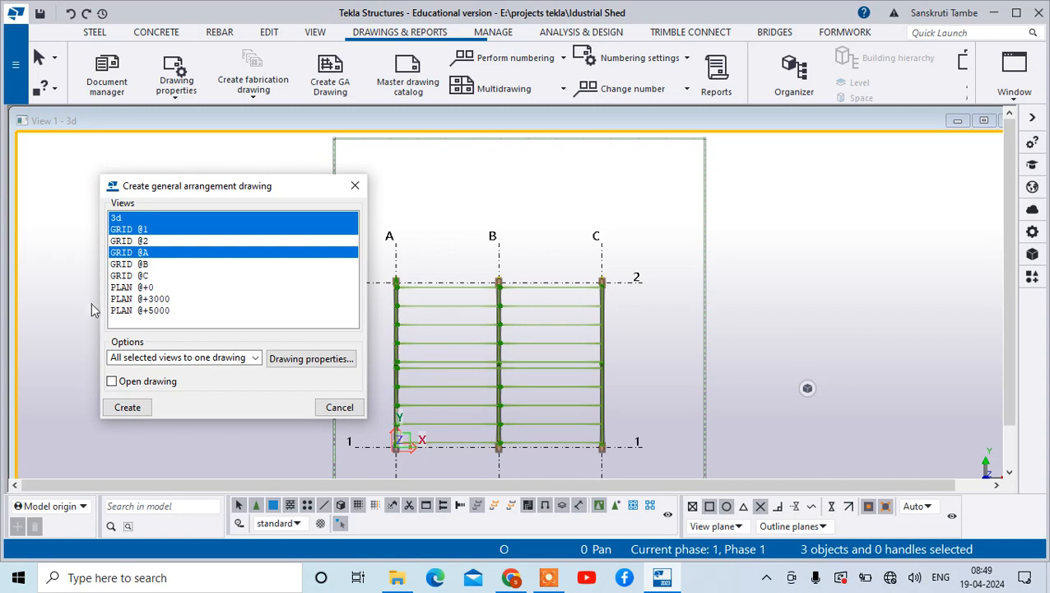
ctrl+click(168, 313)
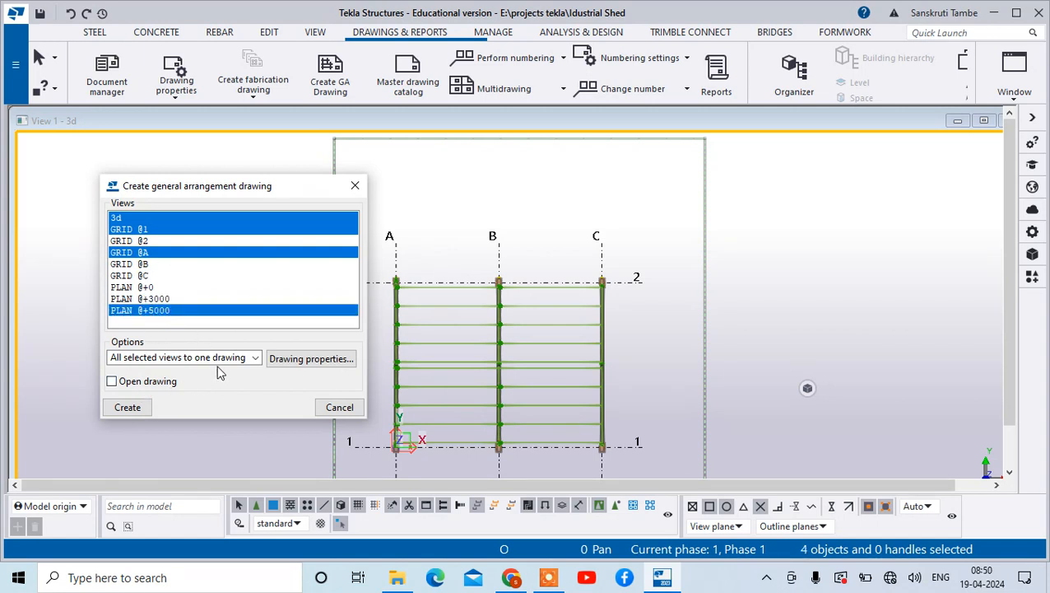
click(255, 357)
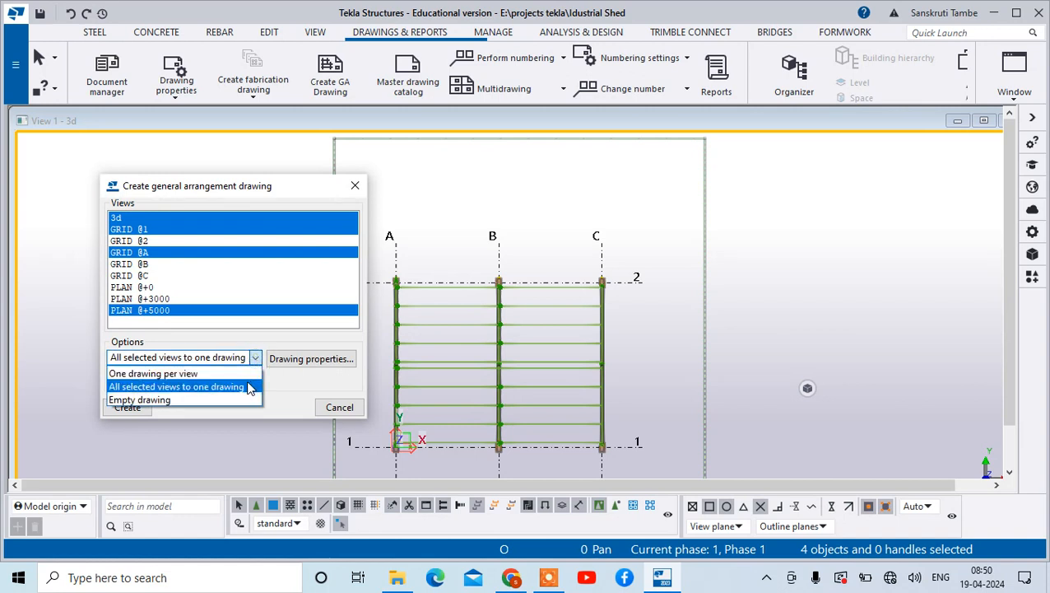
click(240, 387)
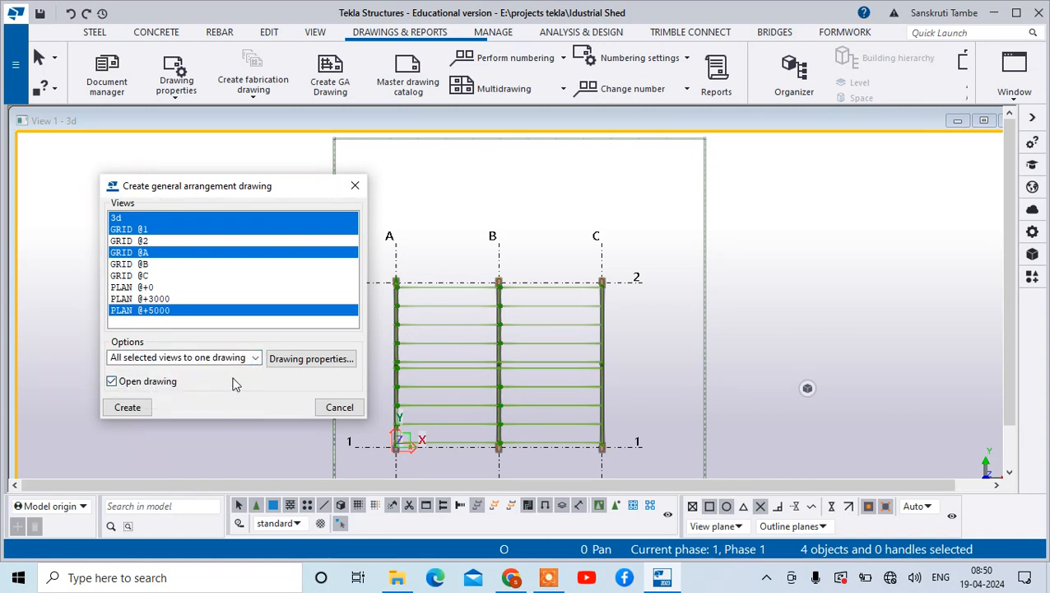
click(137, 408)
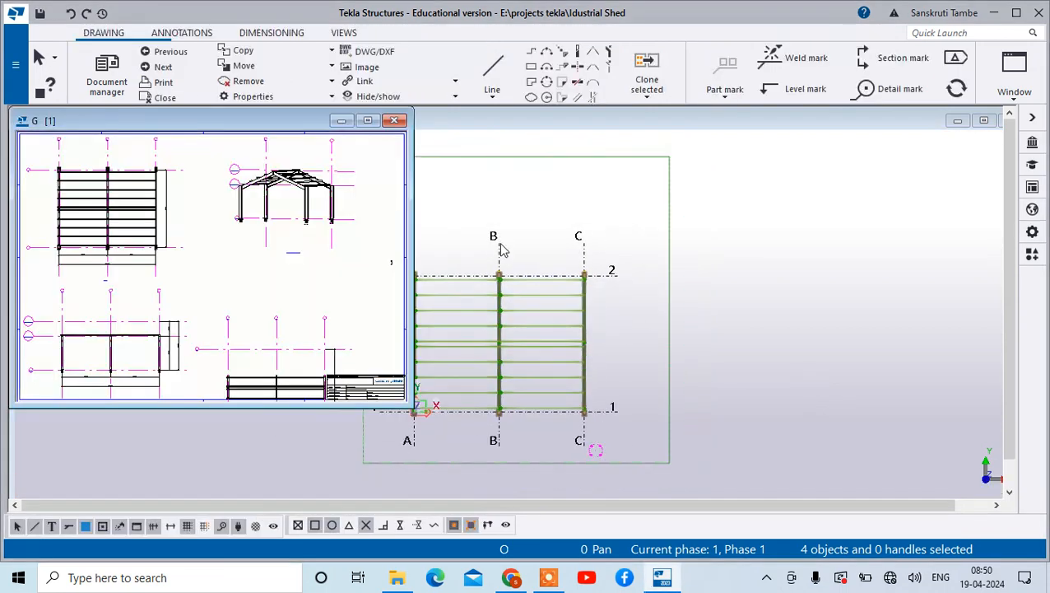
Step: Maximize the new drawing and move the PLAN @+5000 view up inside the sheet frame, clear of the title block
click(368, 121)
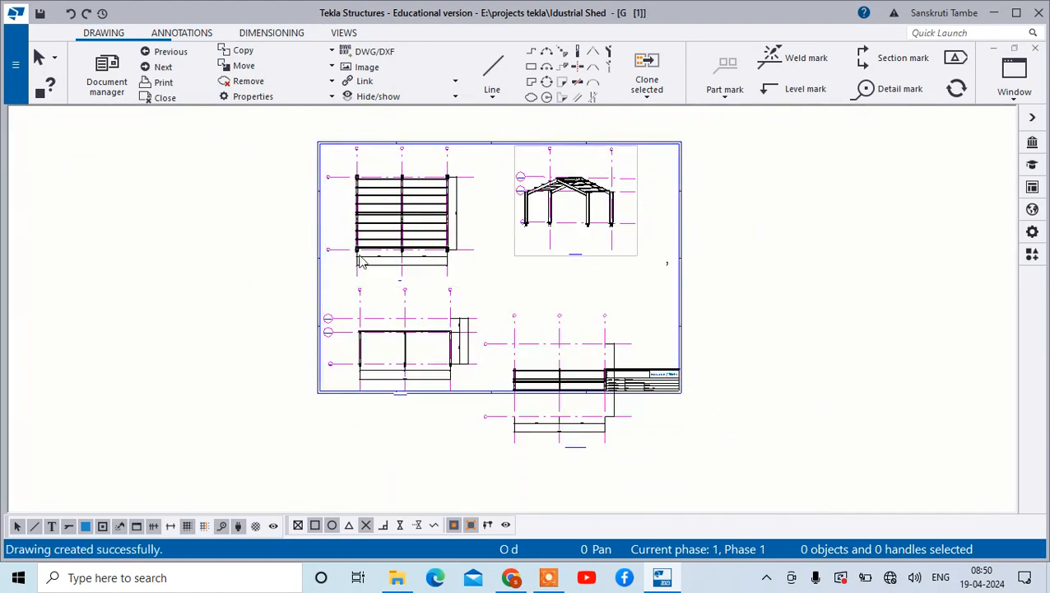
scroll(566, 341, up, 2)
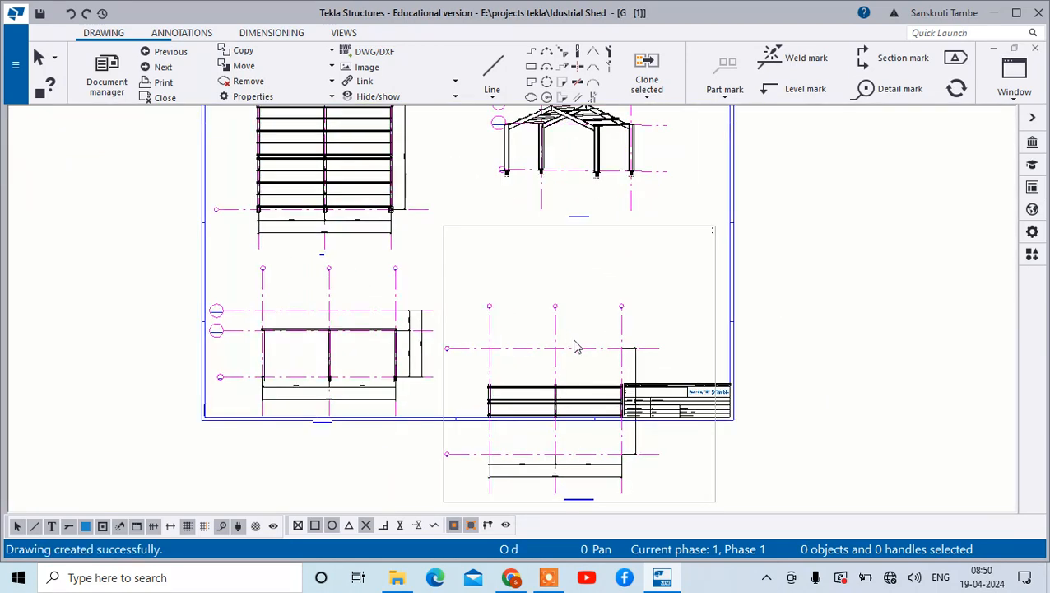
click(601, 228)
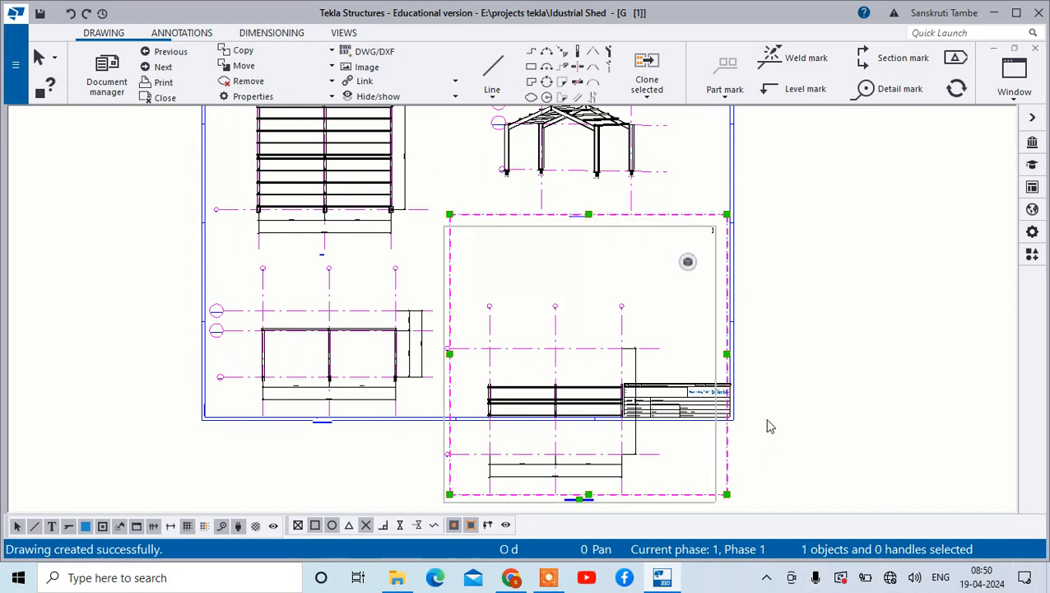
drag(726, 354, 724, 235)
click(836, 306)
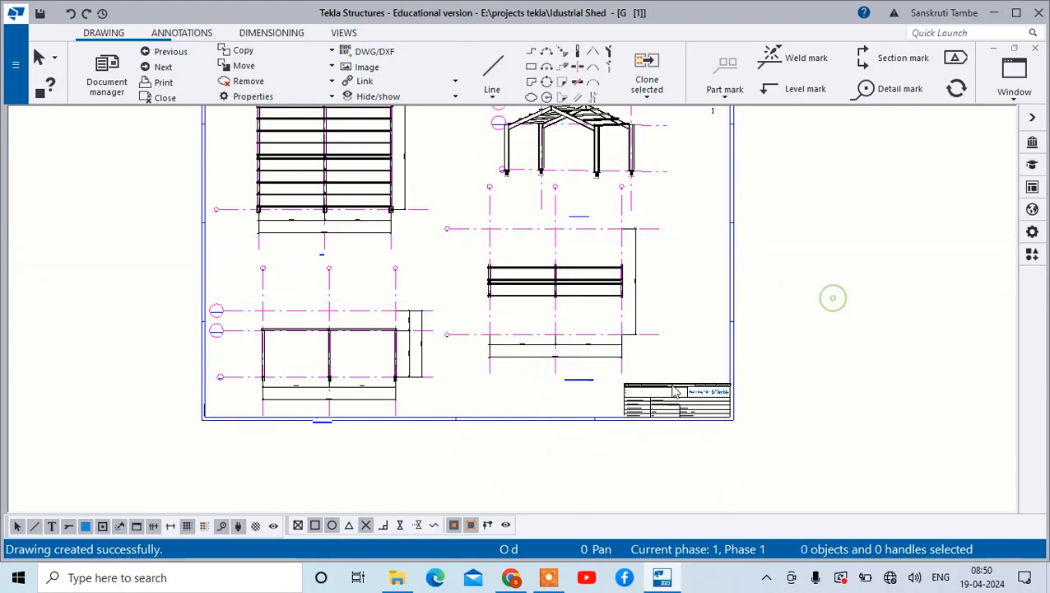
Step: Examine the 3d view on the sheet, checking its roof members, grid labels and overall dimensions
scroll(438, 349, down, 3)
scroll(396, 256, up, 3)
scroll(400, 321, up, 5)
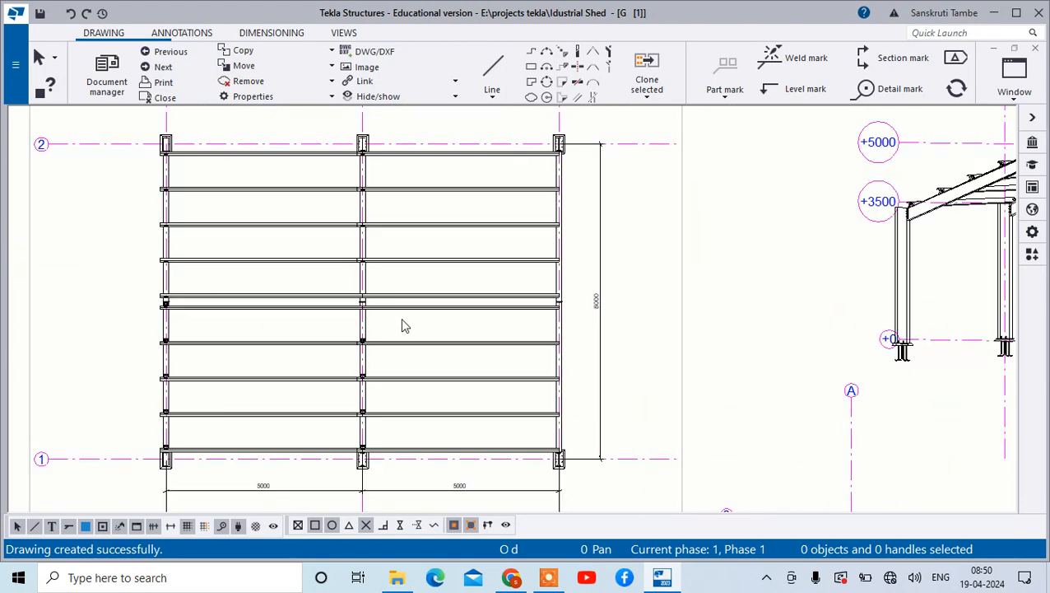
scroll(444, 325, down, 2)
scroll(379, 337, up, 2)
scroll(298, 355, down, 1)
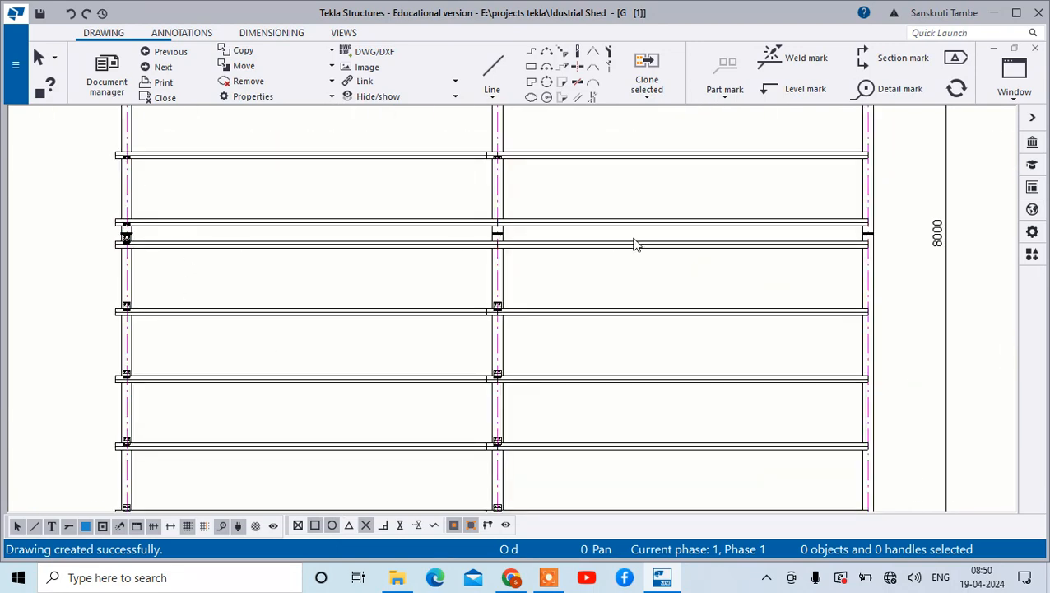
scroll(453, 227, down, 2)
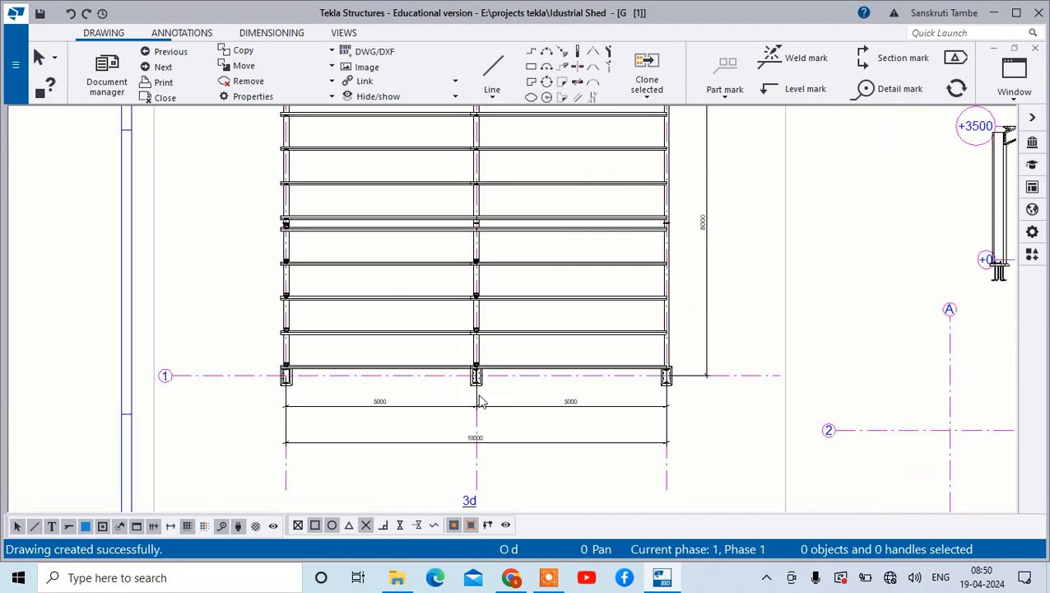
Step: Examine the GRID @1, PLAN @+5000 and GRID @A views on the sheet, including their titles and dimensions
scroll(482, 400, down, 5)
scroll(467, 499, up, 2)
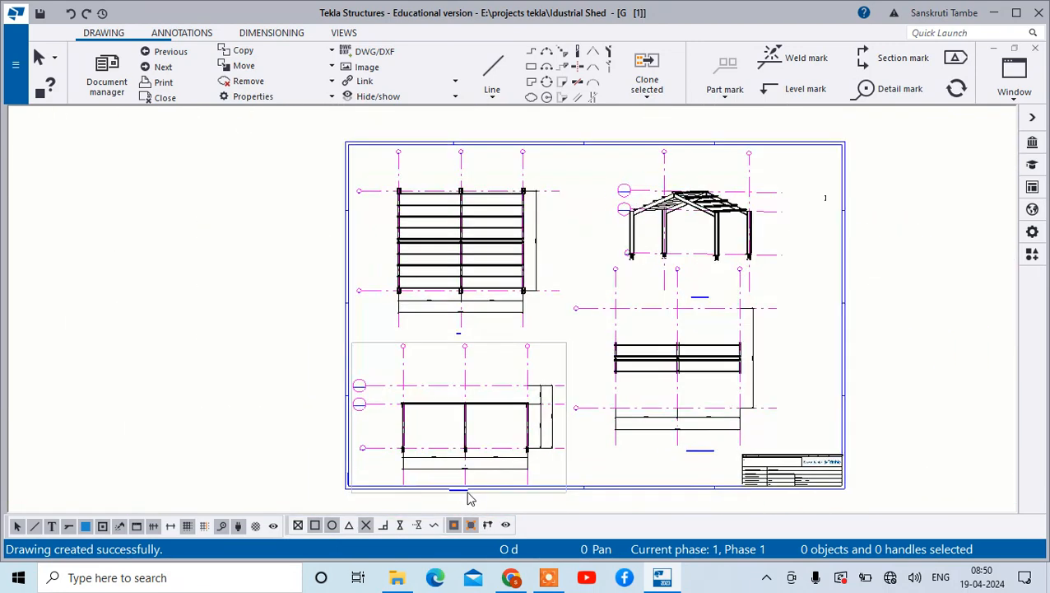
scroll(471, 438, up, 5)
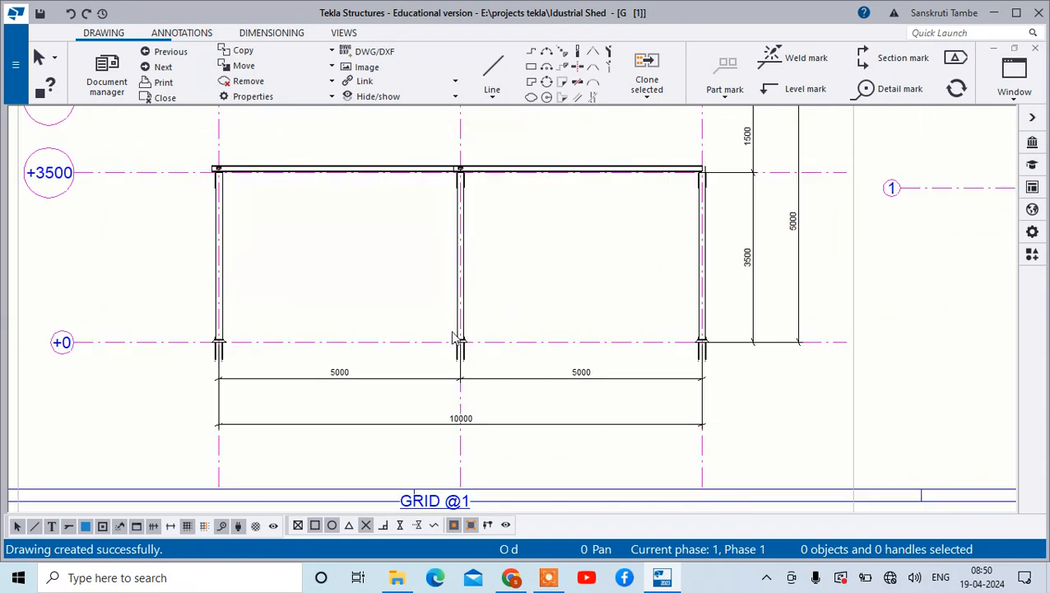
scroll(473, 345, down, 4)
scroll(851, 310, up, 4)
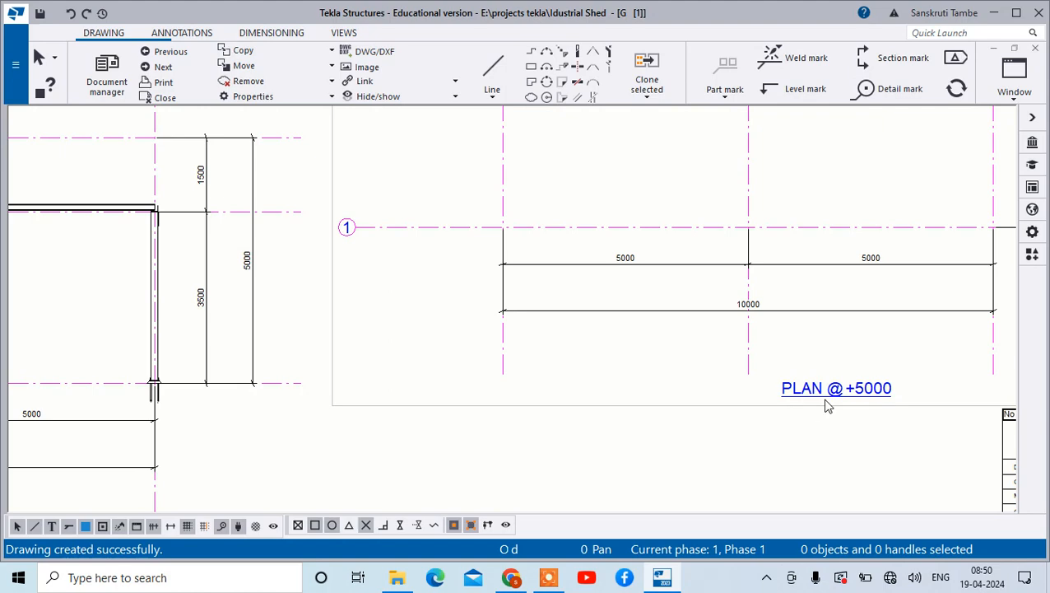
scroll(827, 406, down, 5)
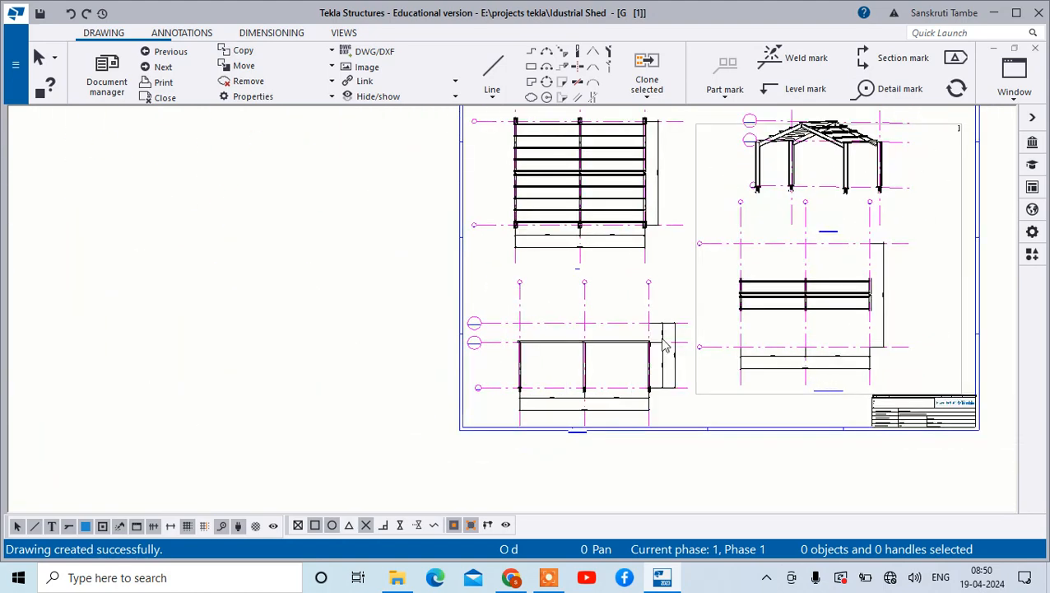
scroll(572, 265, up, 5)
scroll(562, 265, down, 4)
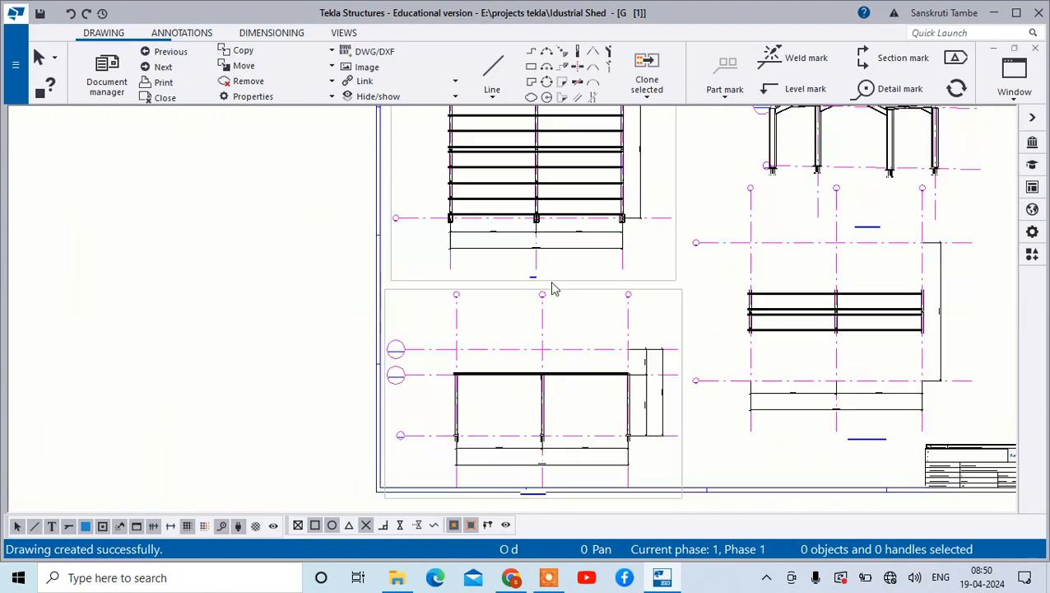
scroll(851, 241, down, 2)
scroll(774, 227, up, 6)
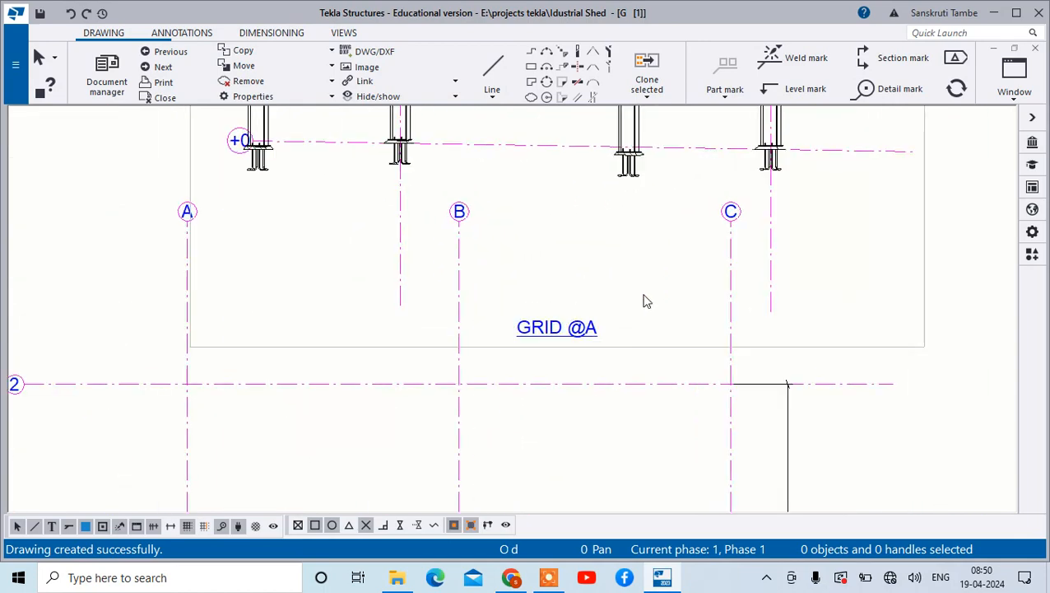
scroll(647, 302, down, 4)
scroll(645, 305, up, 4)
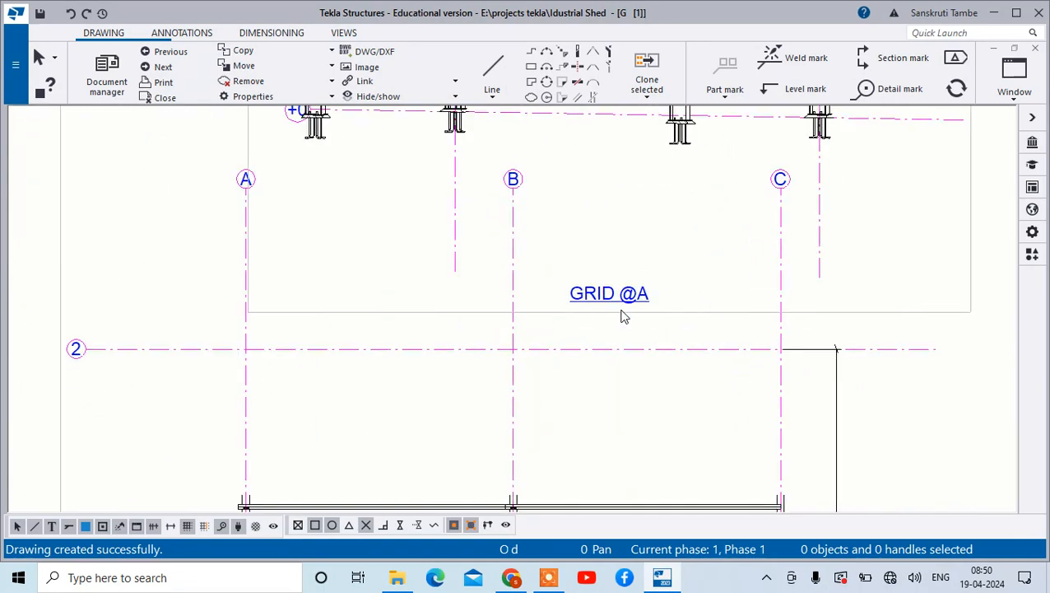
scroll(647, 326, down, 3)
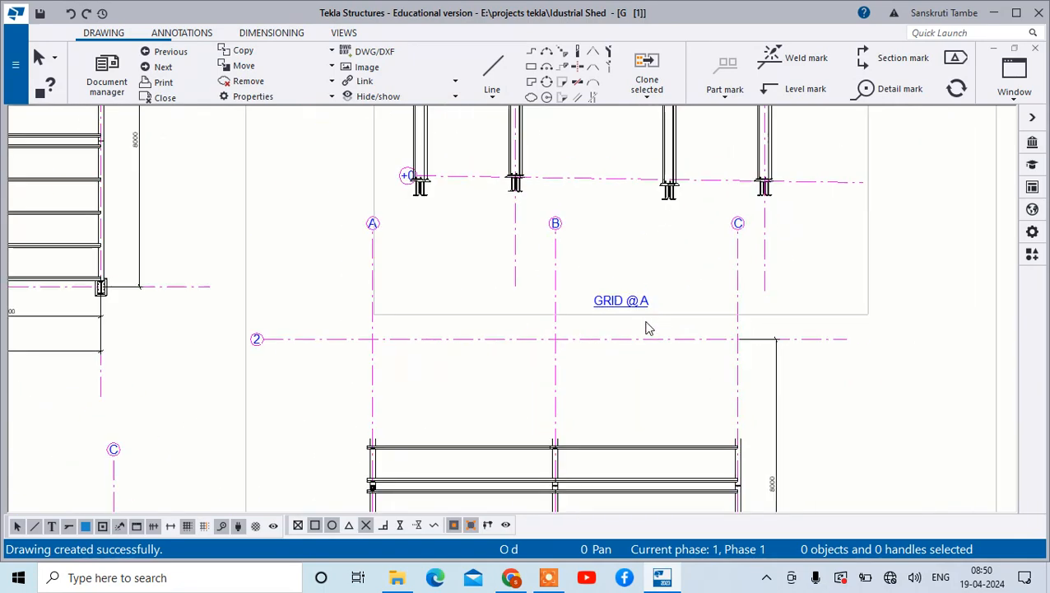
click(646, 316)
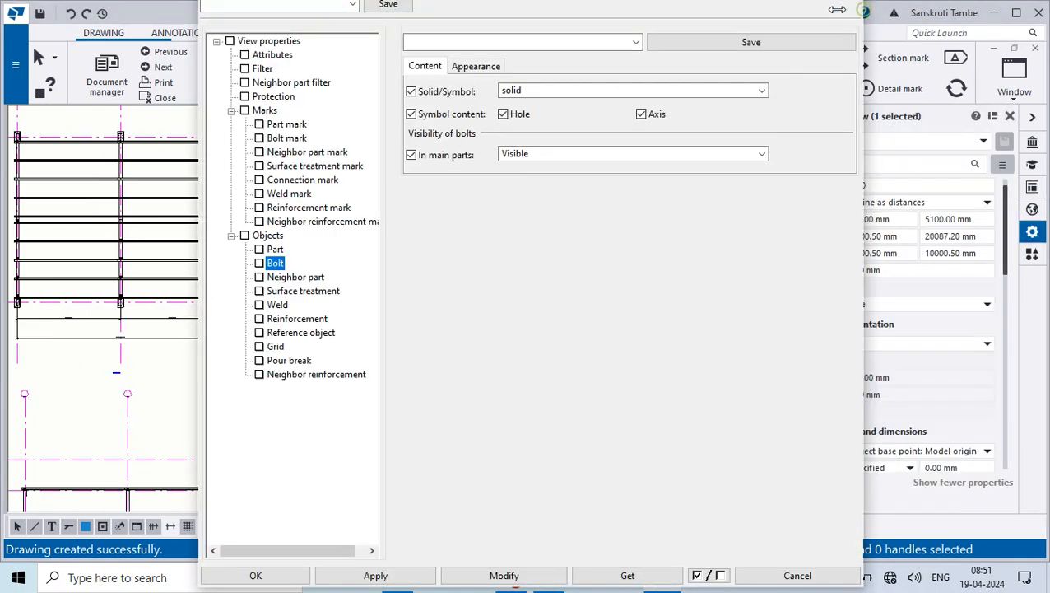
click(897, 10)
scroll(167, 312, down, 3)
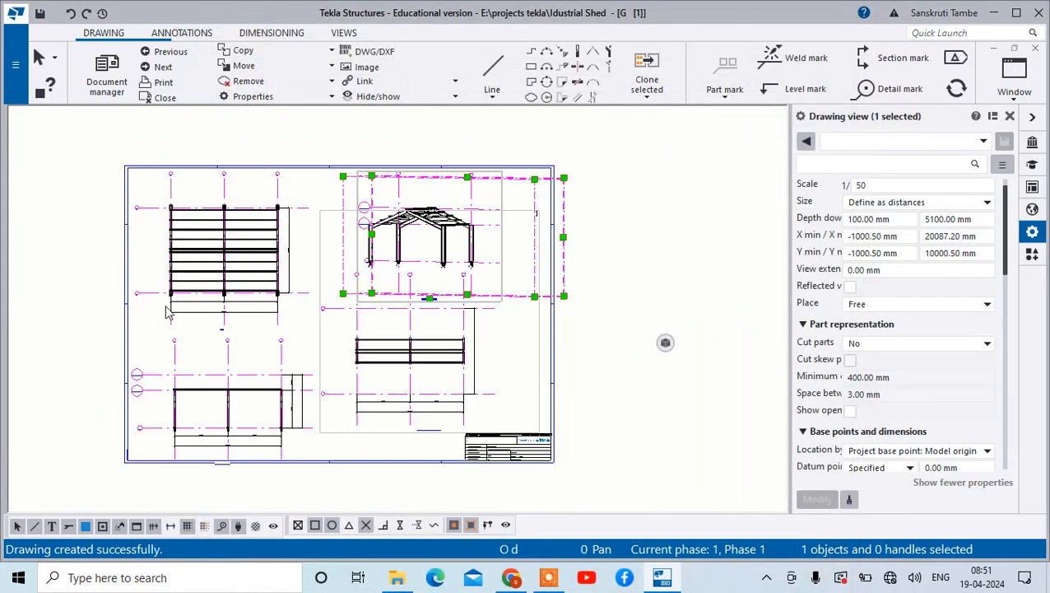
scroll(168, 312, up, 10)
click(428, 341)
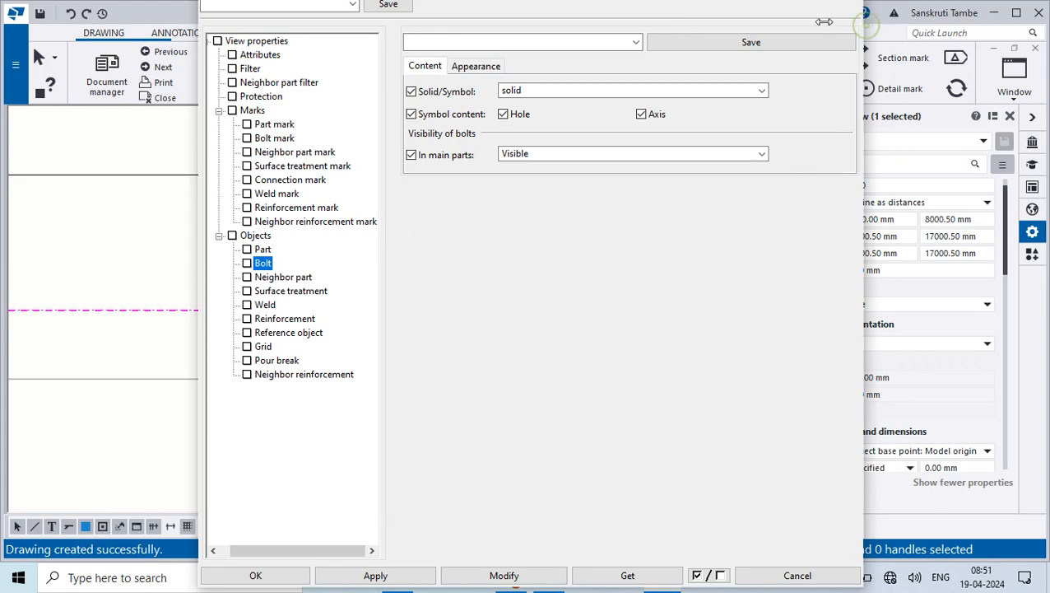
click(849, 19)
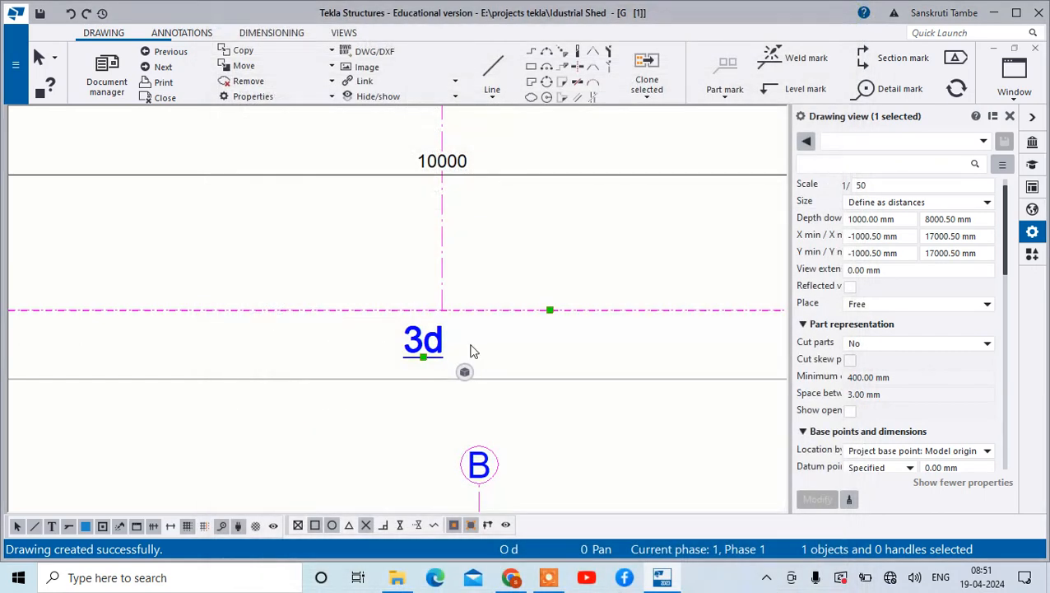
Step: Select the 3d view on the sheet and delete the View name element from its view label
click(424, 357)
scroll(425, 359, down, 4)
scroll(422, 397, up, 4)
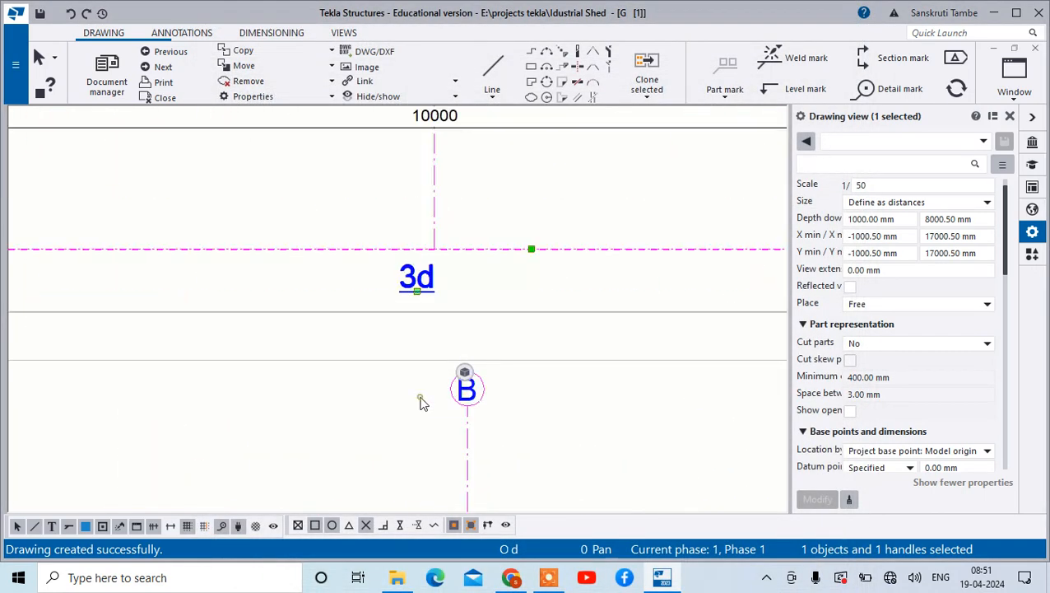
click(420, 402)
click(413, 278)
scroll(930, 355, up, 1)
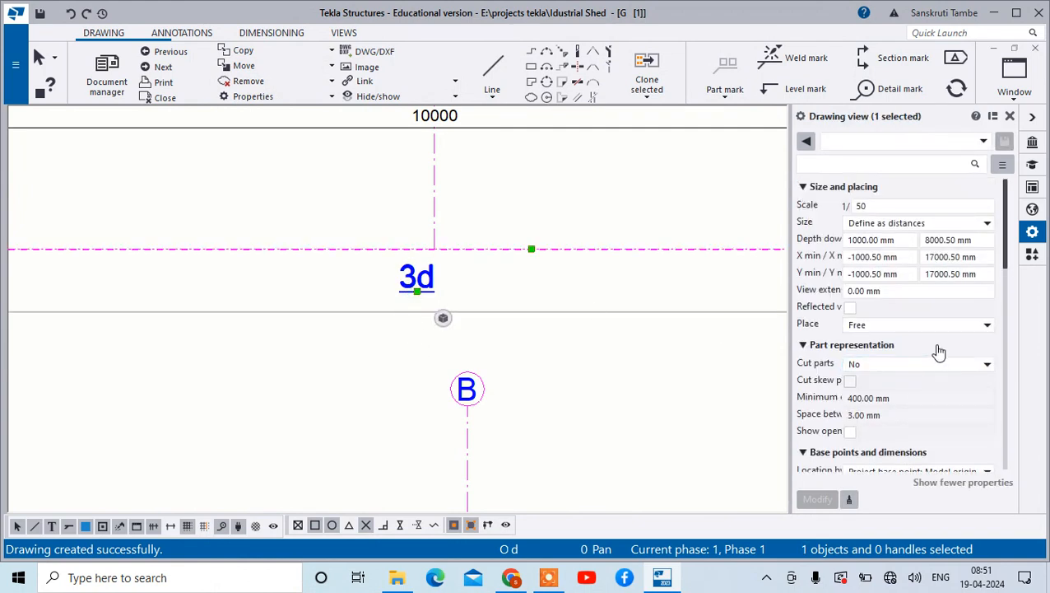
scroll(922, 358, down, 6)
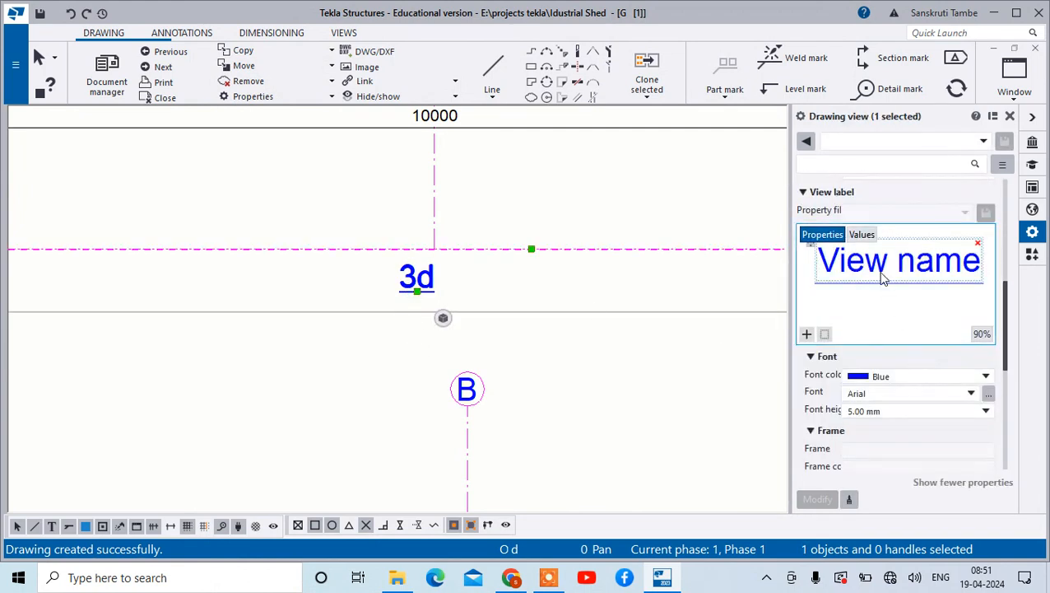
click(968, 261)
click(979, 244)
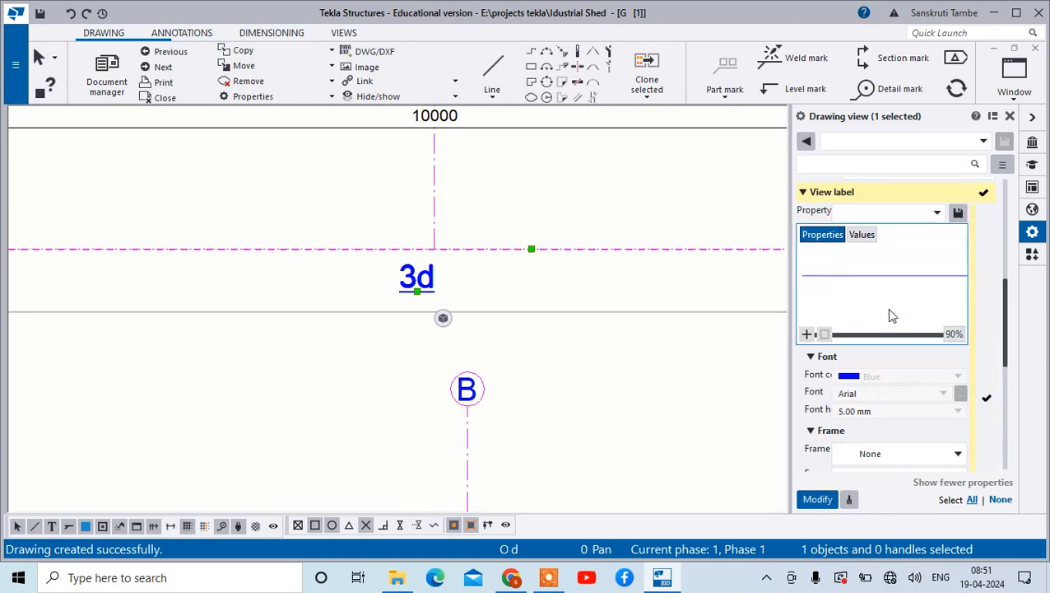
Step: Add a text element reading "Plan @+5000" to the 3d view's label and apply the change
click(806, 334)
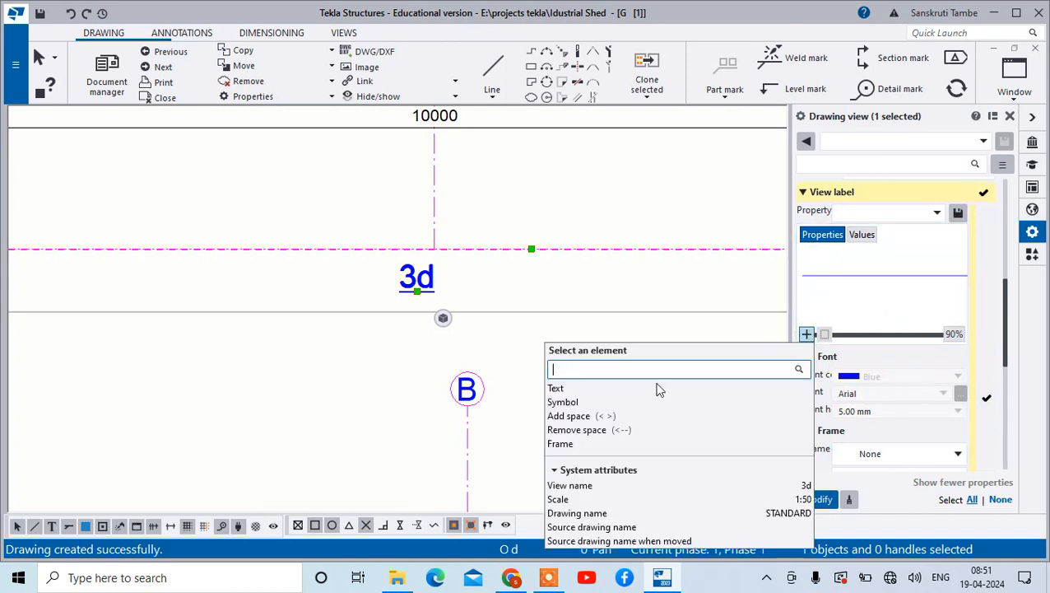
click(581, 388)
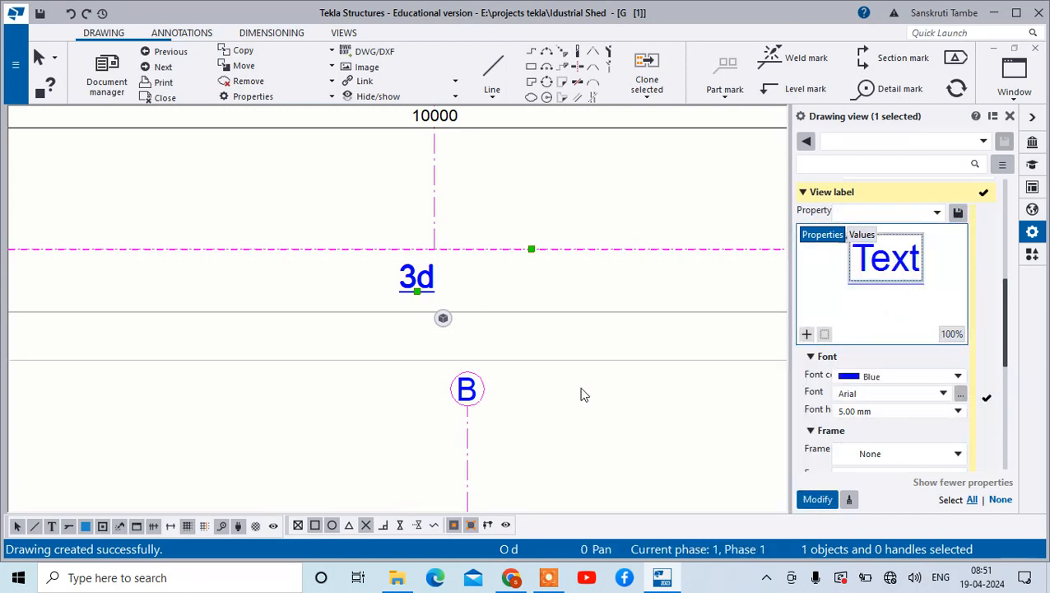
mouse_move(863, 257)
mouse_down()
mouse_move(900, 258)
mouse_move(854, 267)
mouse_up()
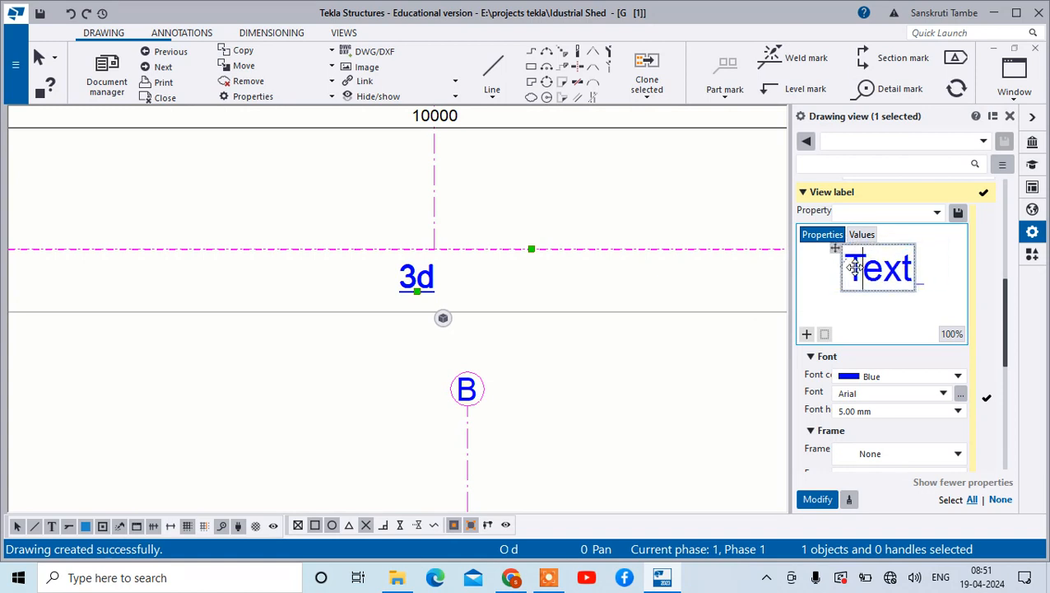
key(BackSpace)
key(BackSpace)
key(BackSpace)
key(BackSpace)
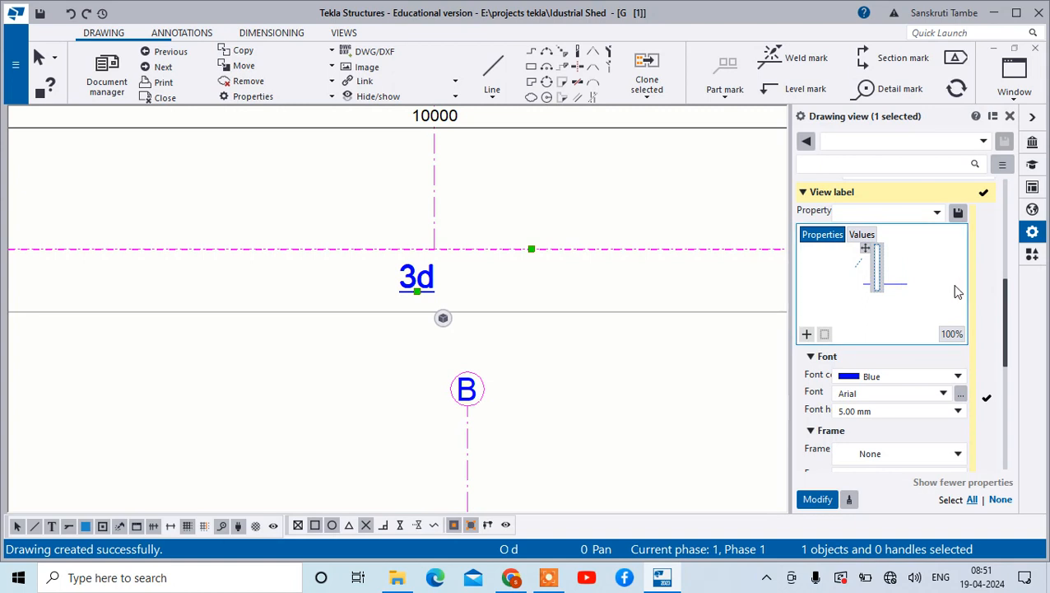
text(Pla)
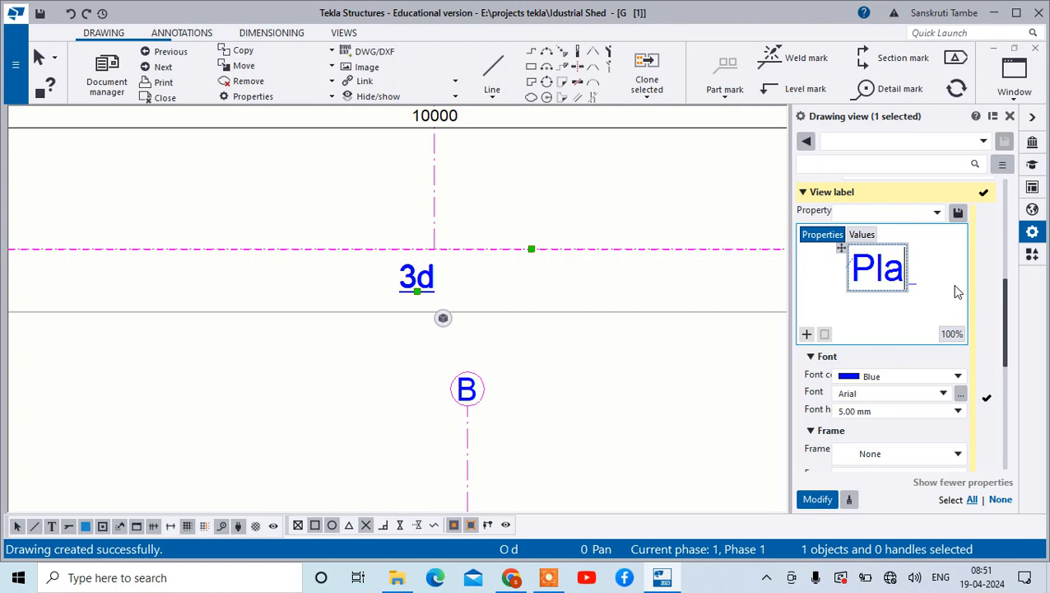
text(n)
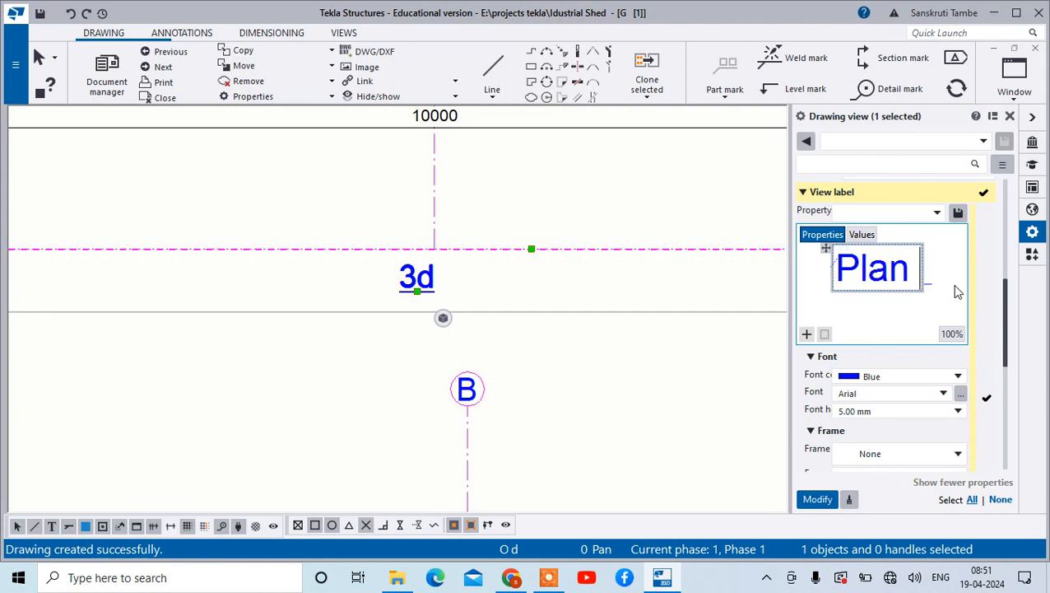
text( @)
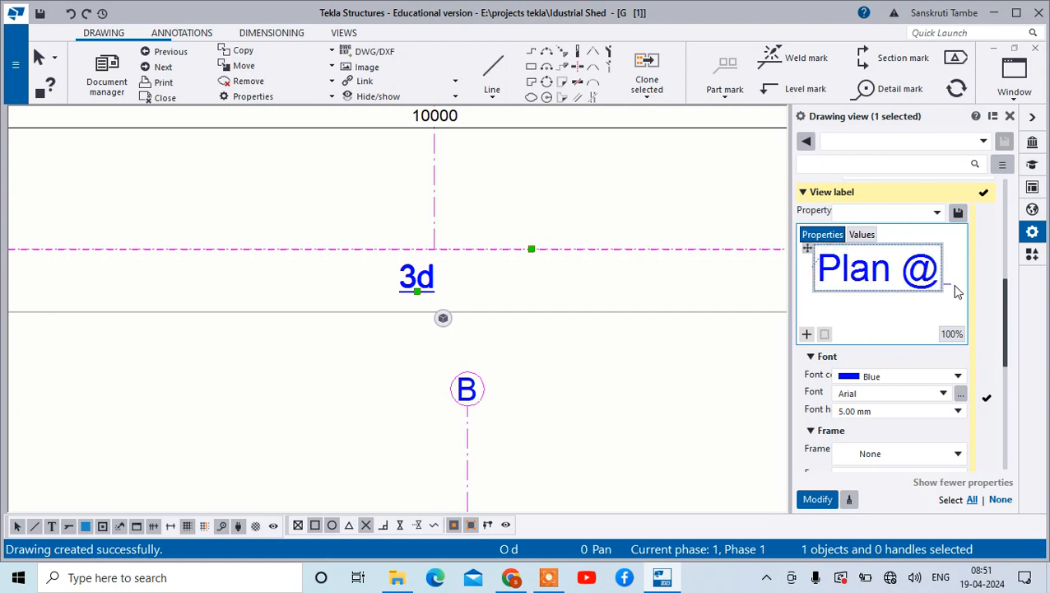
text(+5000)
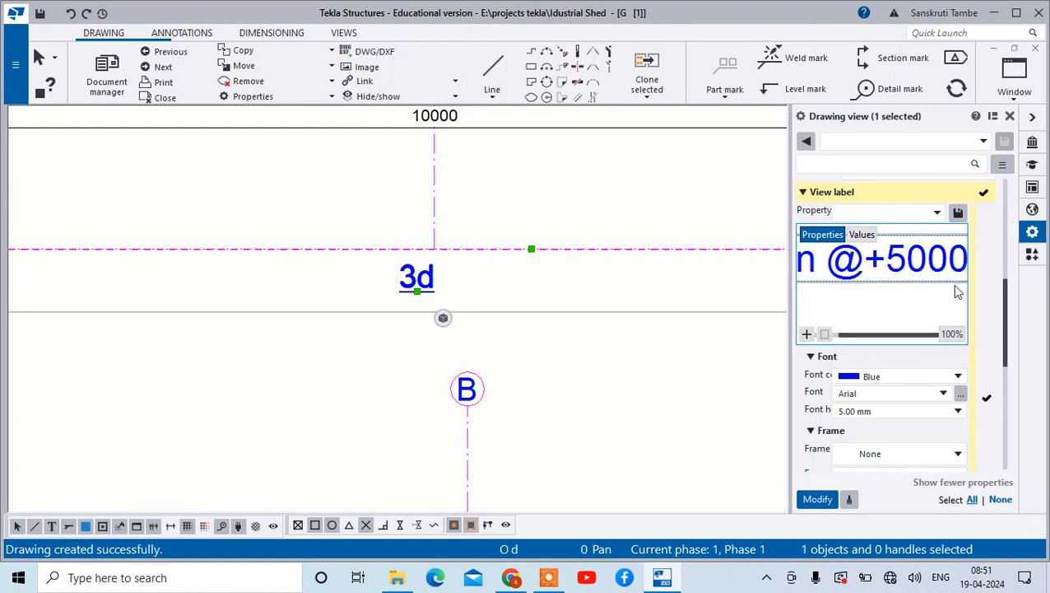
click(817, 498)
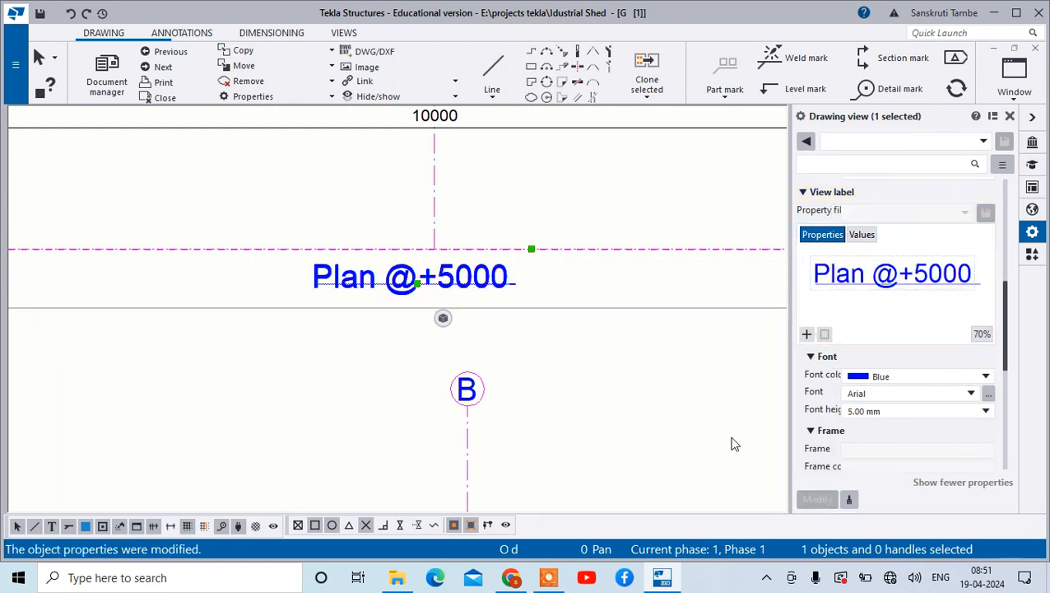
Step: Check the relabelled plan view's frame and placement on the whole sheet, then deselect the view
scroll(345, 391, down, 1)
scroll(346, 390, down, 3)
scroll(329, 293, down, 2)
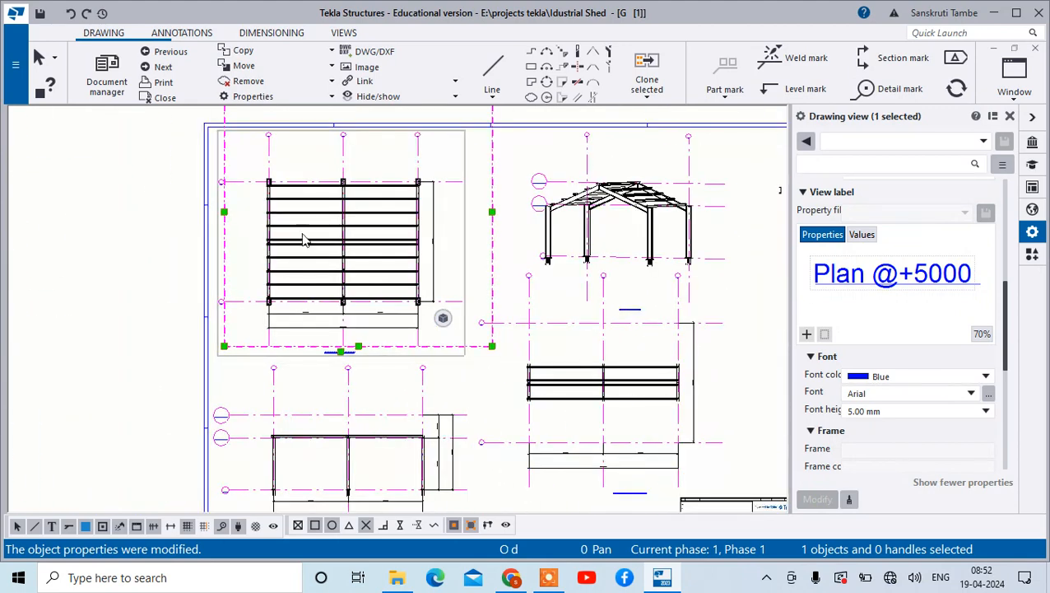
scroll(274, 189, down, 3)
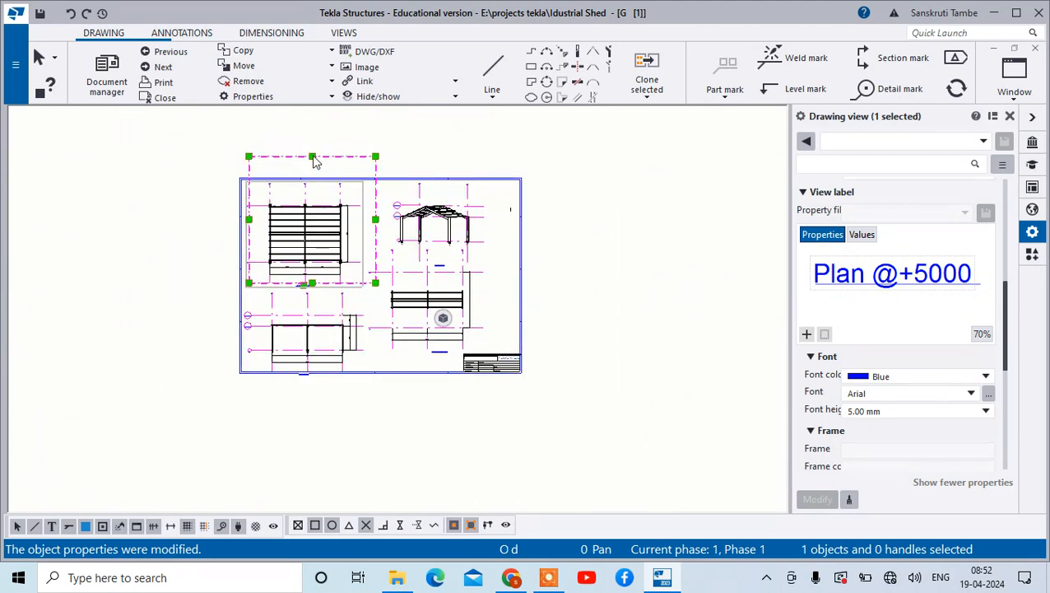
scroll(376, 206, up, 2)
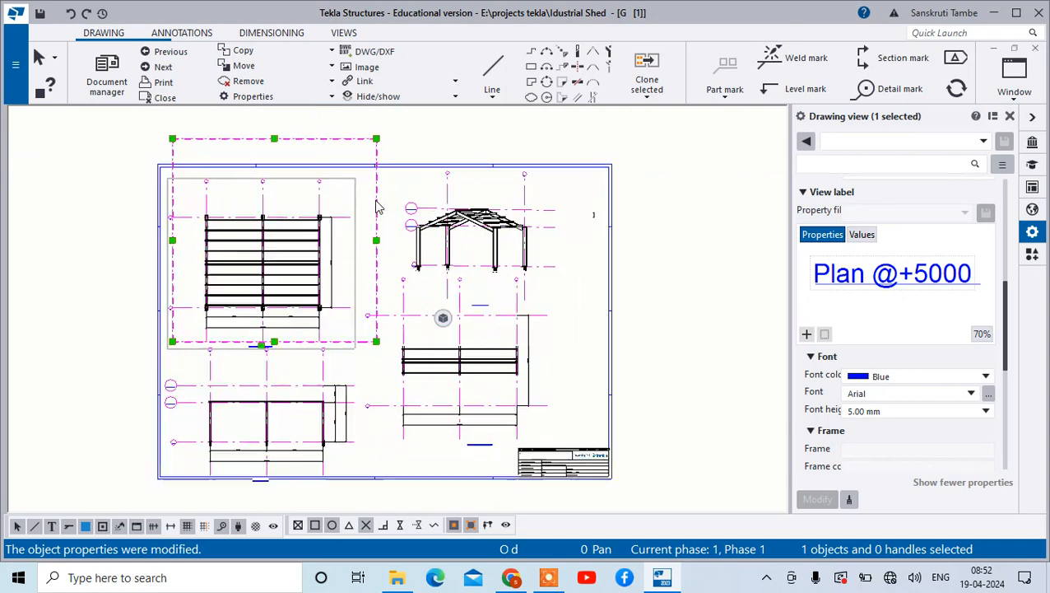
scroll(235, 300, up, 4)
click(88, 313)
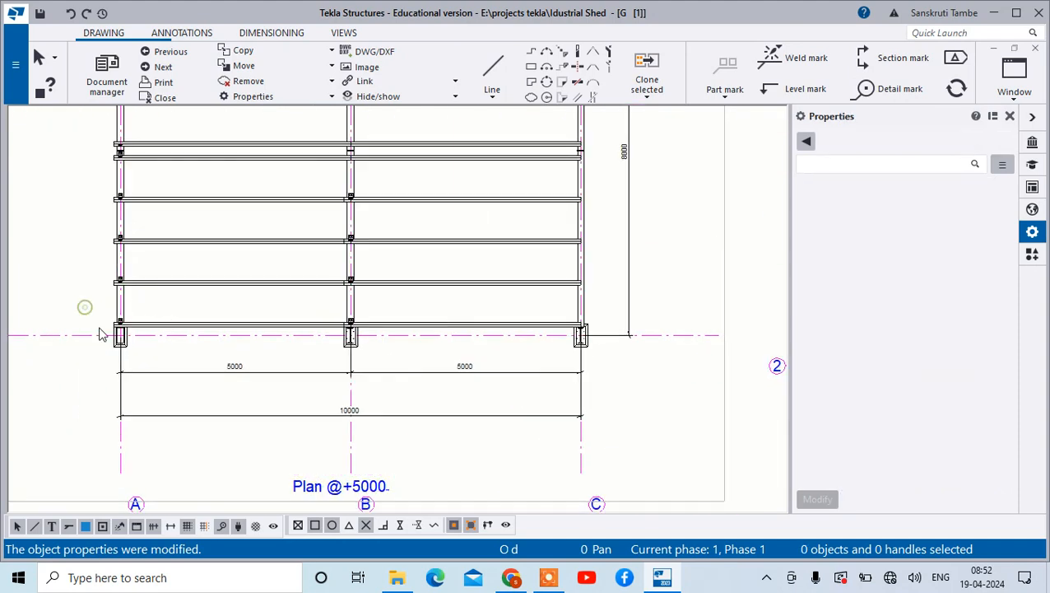
Step: Examine the column bases and purlin connections along grid line 1 in the plan view
scroll(115, 333, up, 5)
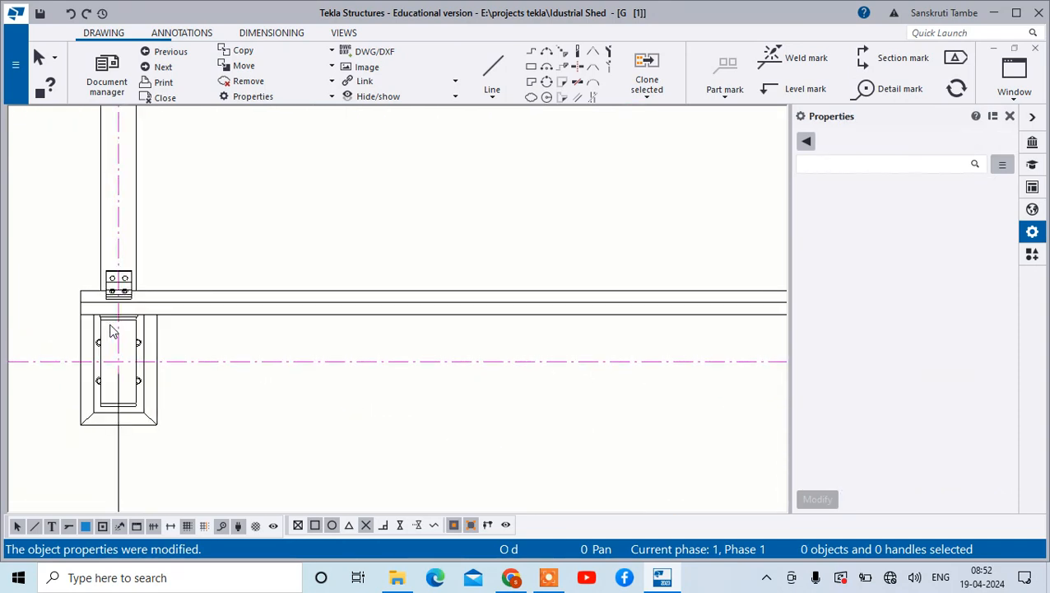
scroll(113, 331, down, 4)
scroll(463, 346, down, 2)
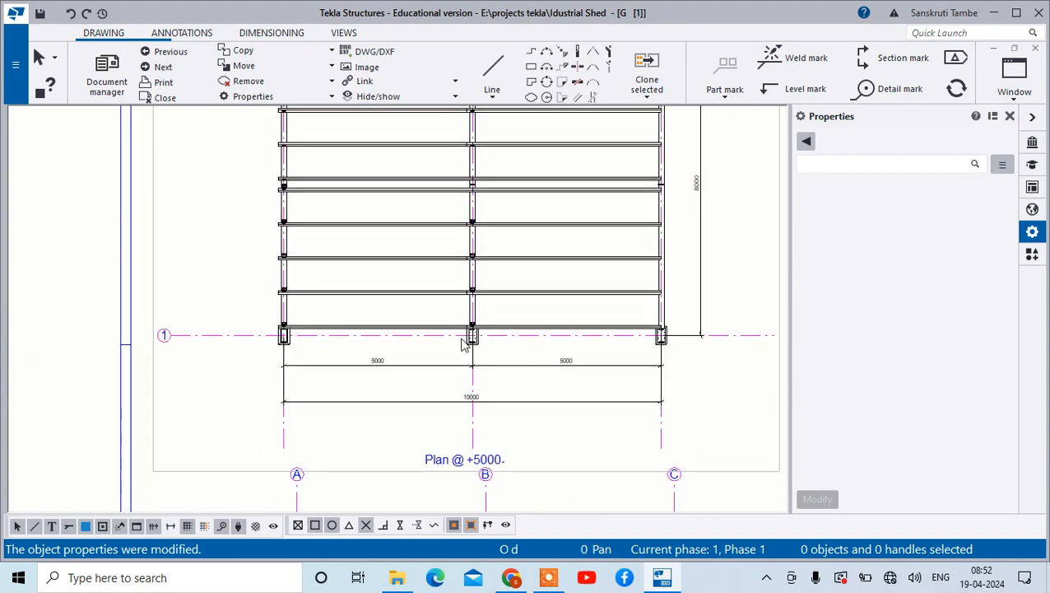
scroll(463, 346, down, 2)
scroll(581, 344, up, 7)
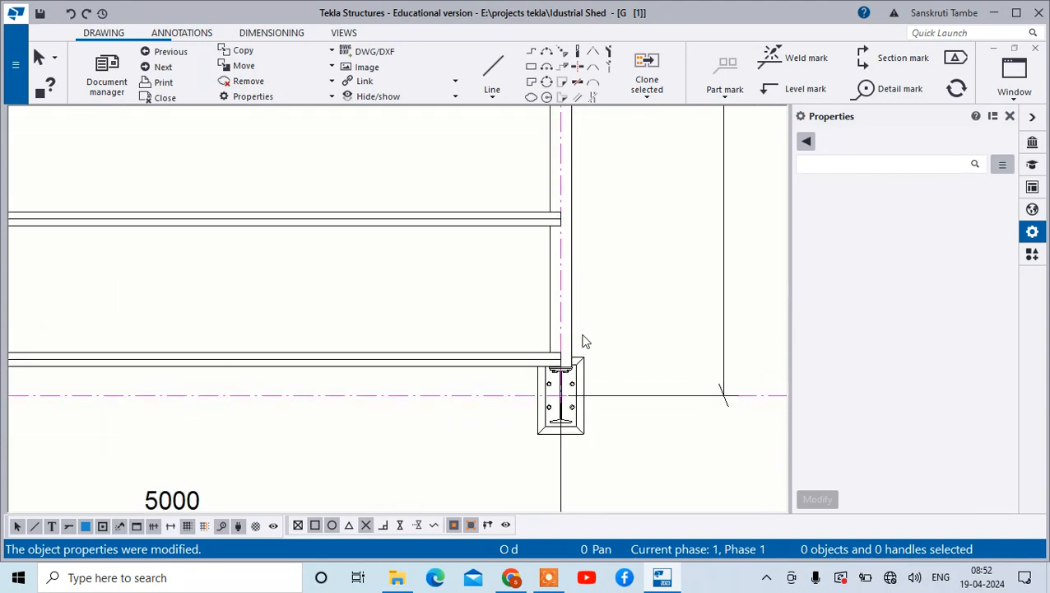
scroll(583, 342, down, 6)
scroll(585, 345, up, 1)
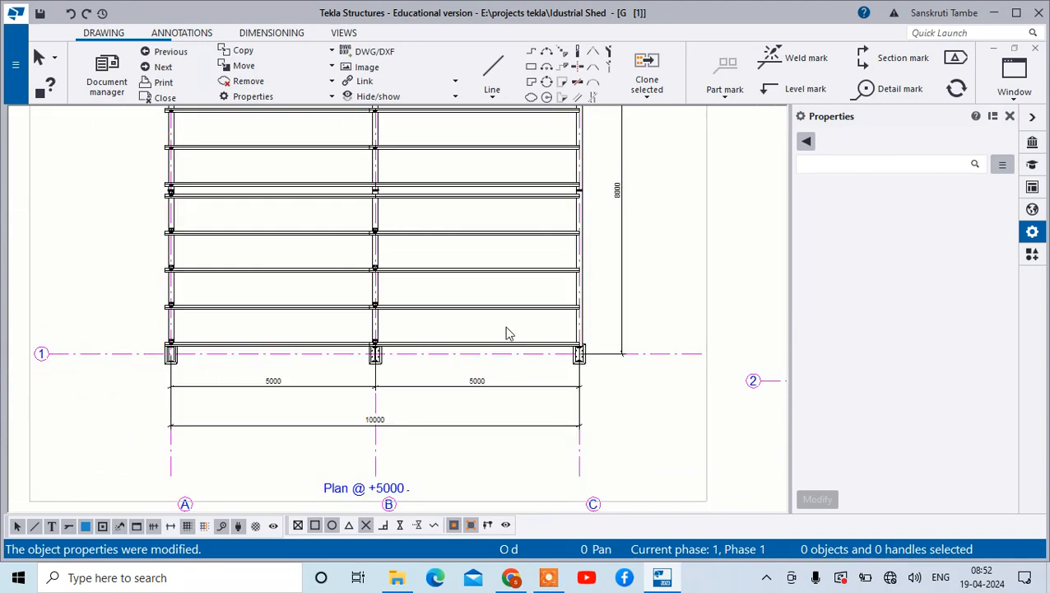
scroll(161, 366, up, 8)
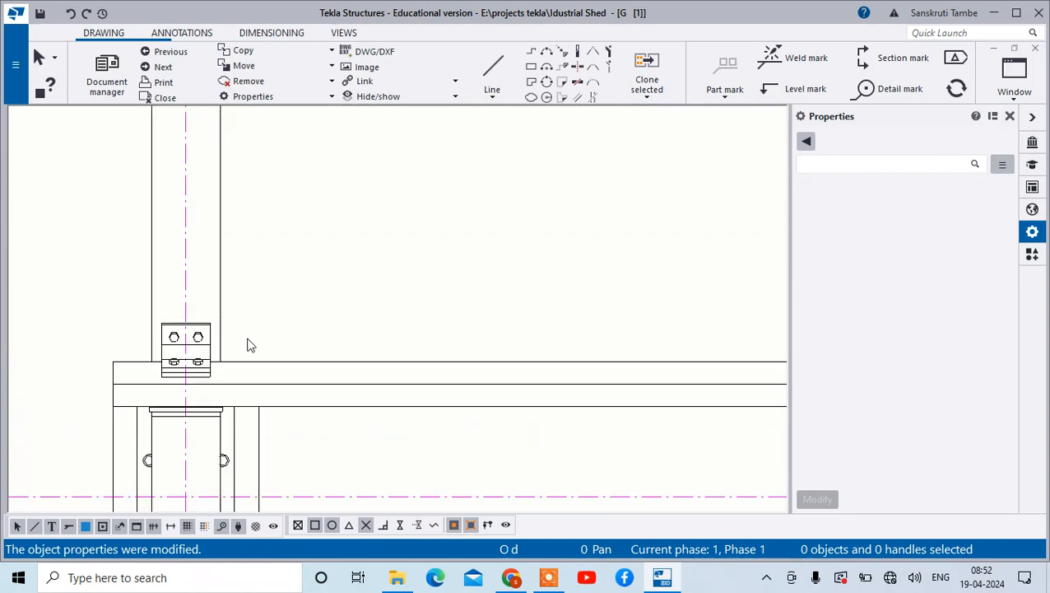
scroll(274, 359, down, 6)
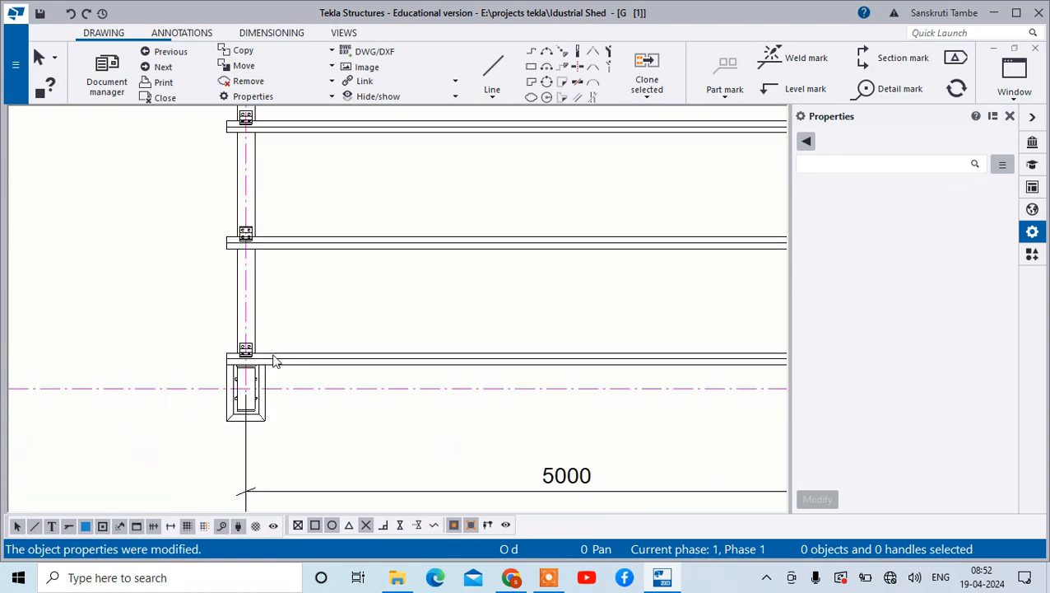
Step: Switch to the 3d model view and examine the column, cleat and purlin connection at grid A-1
click(1014, 90)
click(968, 186)
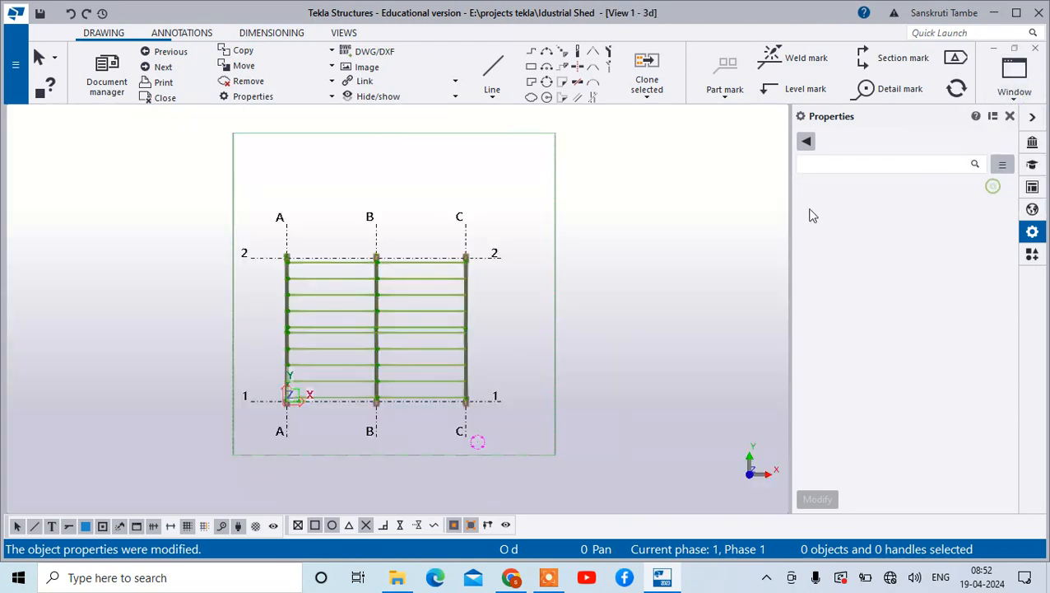
scroll(323, 438, up, 10)
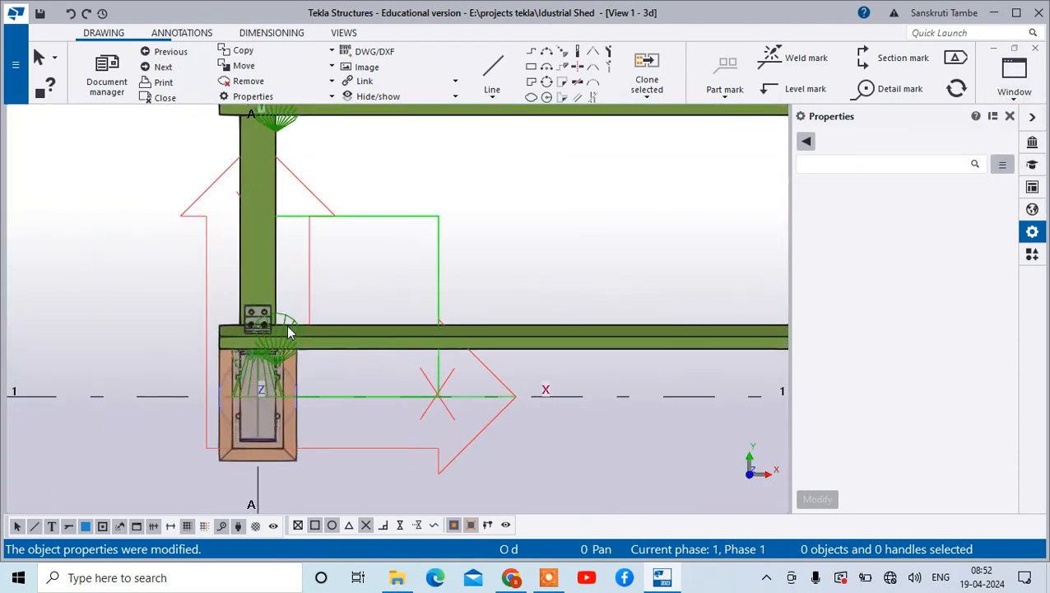
scroll(296, 263, down, 4)
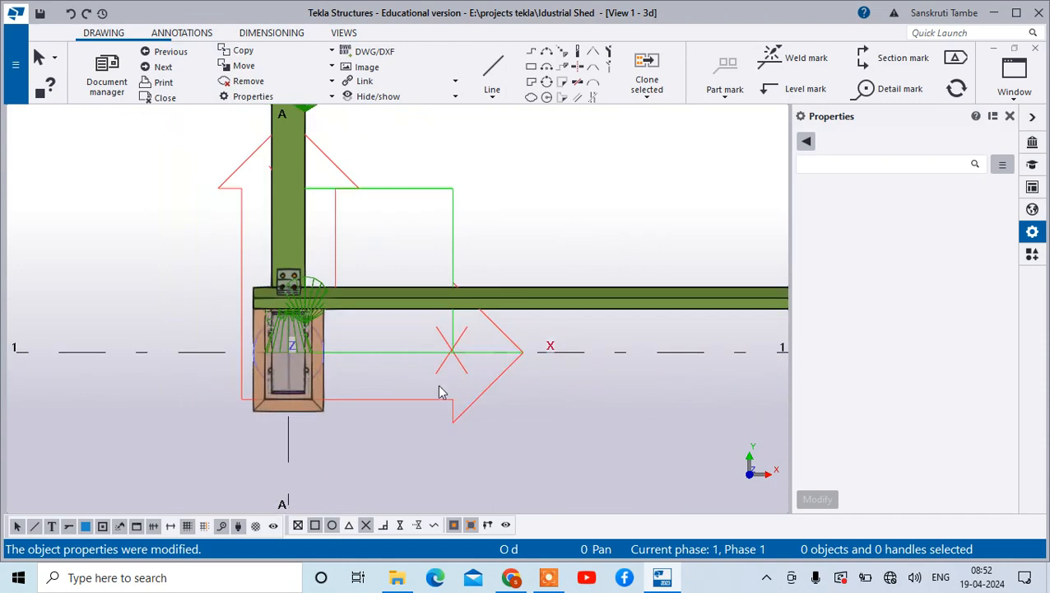
ctrl+middle_drag(609, 435, 571, 320)
scroll(569, 361, down, 6)
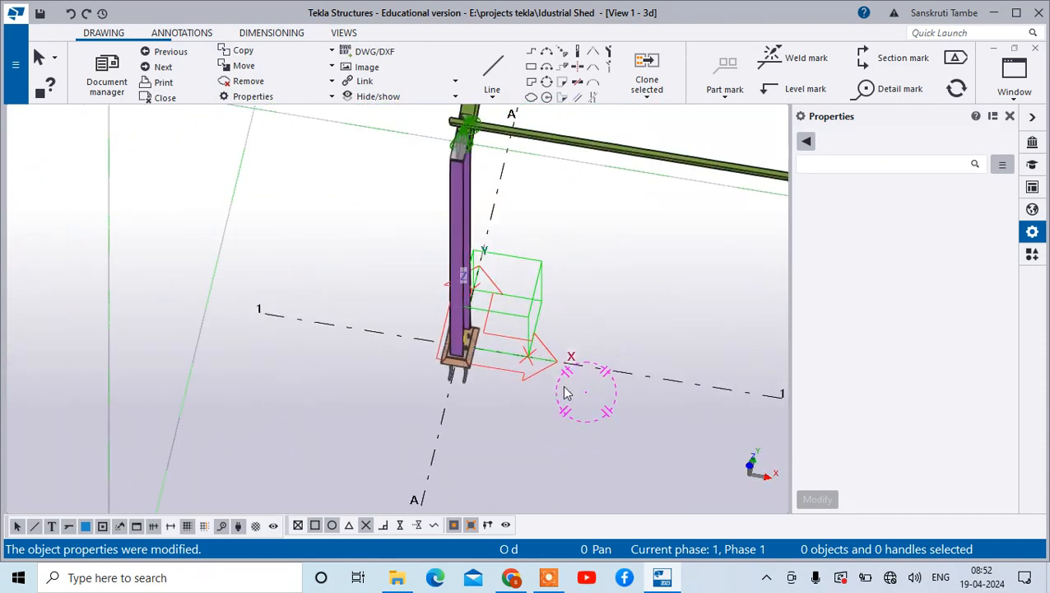
scroll(535, 264, up, 10)
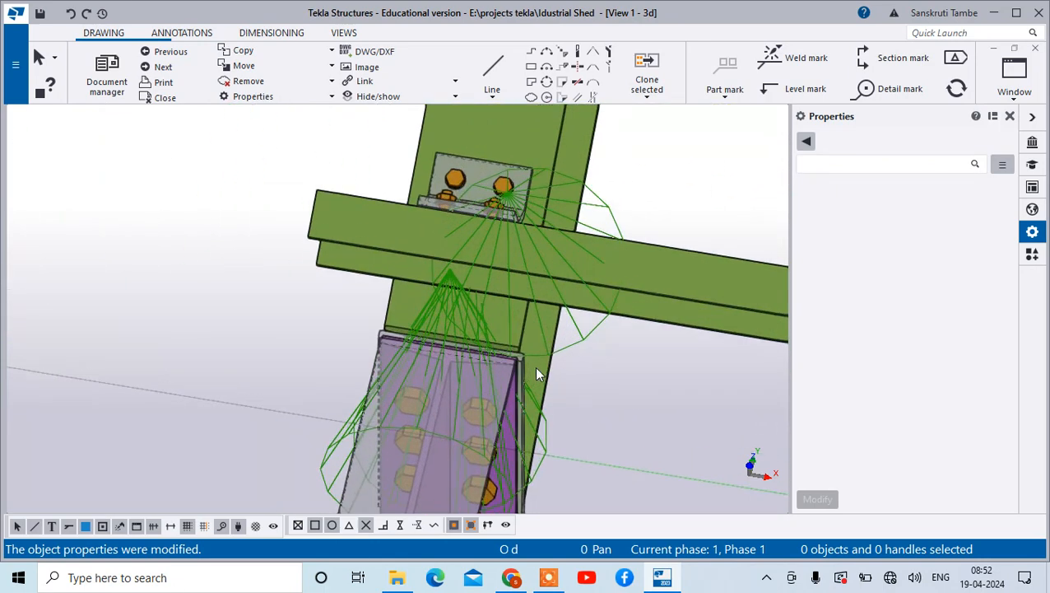
Step: View the whole shed frame in perspective, then inspect the bolted column-to-rafter connection at grid A-2
scroll(535, 366, down, 6)
scroll(520, 354, down, 4)
ctrl+middle_drag(583, 407, 656, 324)
scroll(539, 354, down, 2)
ctrl+middle_drag(560, 326, 649, 298)
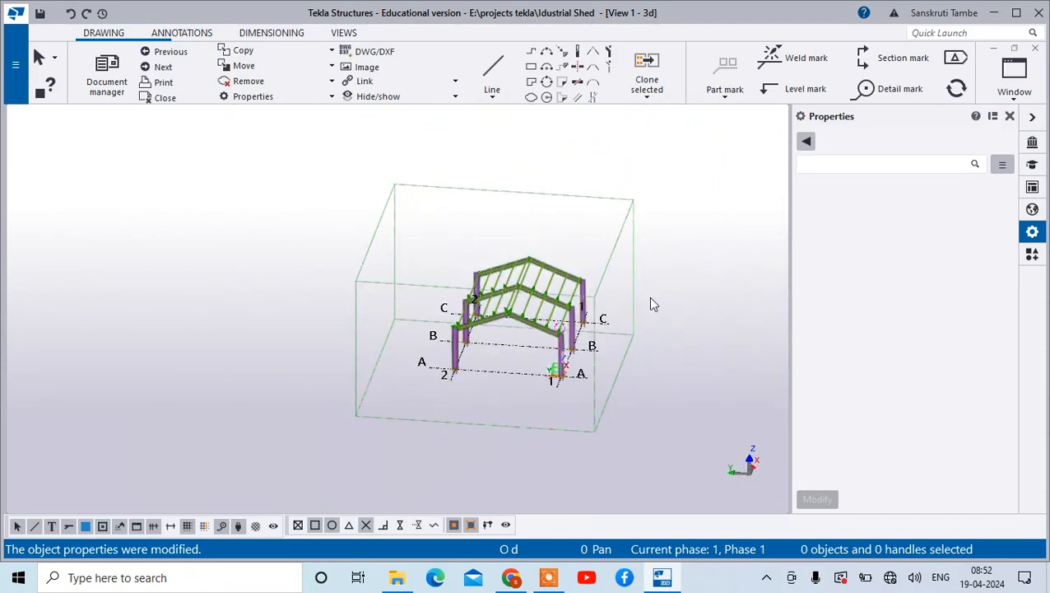
scroll(406, 311, up, 3)
scroll(440, 298, up, 3)
scroll(440, 298, down, 4)
scroll(473, 332, up, 5)
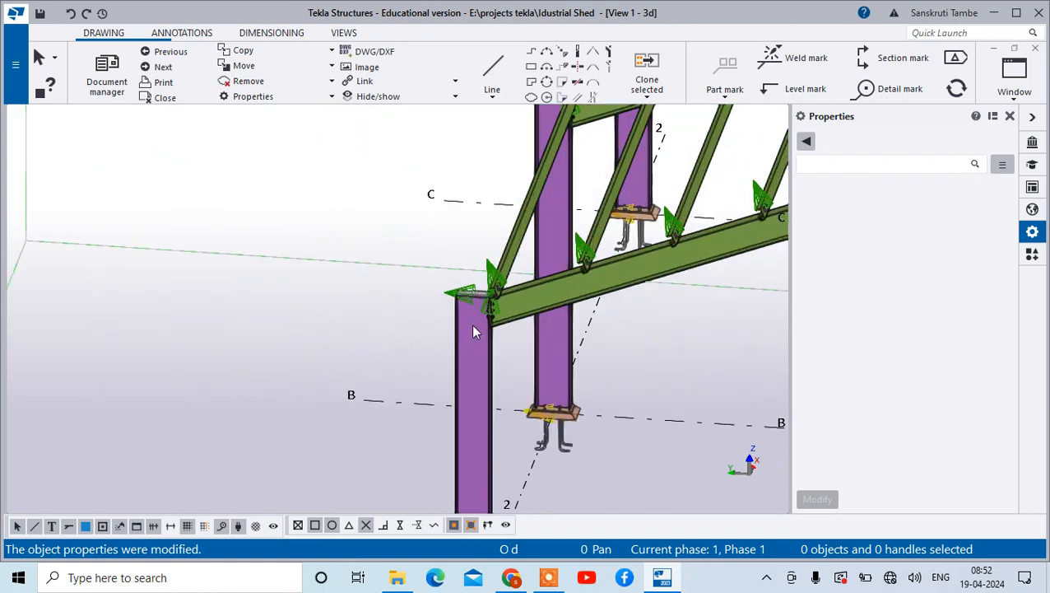
scroll(475, 330, up, 2)
scroll(494, 293, down, 2)
scroll(492, 294, up, 5)
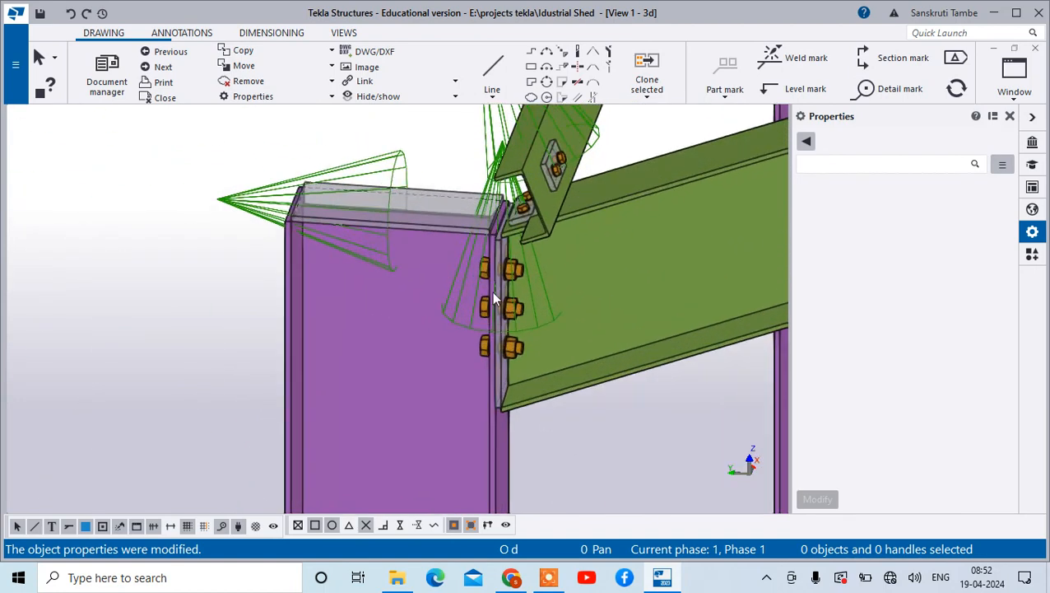
Step: Switch back to the general arrangement drawing and examine the Plan @+5000 view, its grid labels and its dimensions
click(1014, 74)
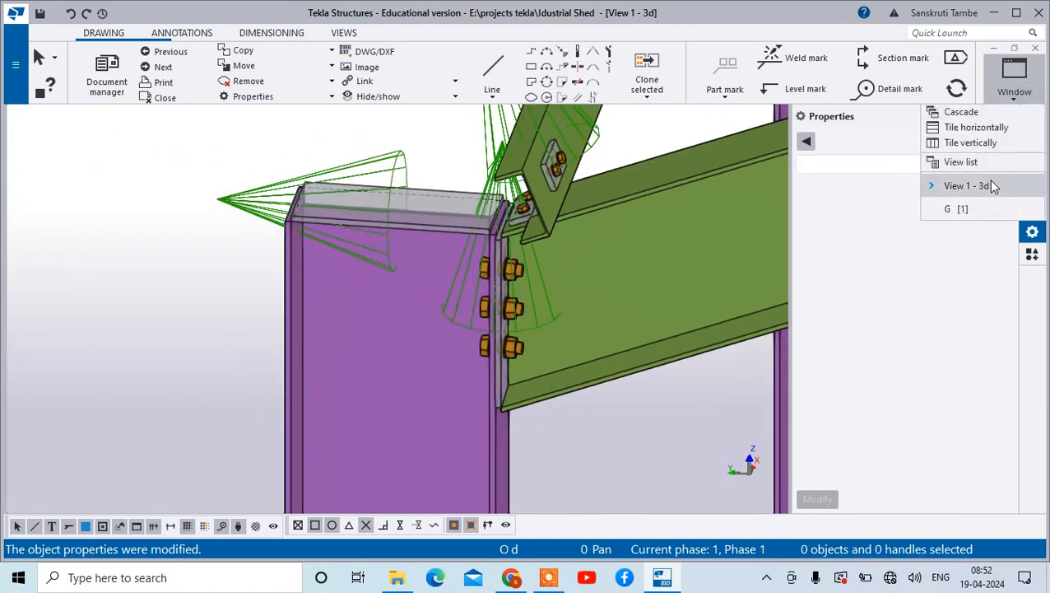
click(963, 208)
scroll(427, 258, down, 2)
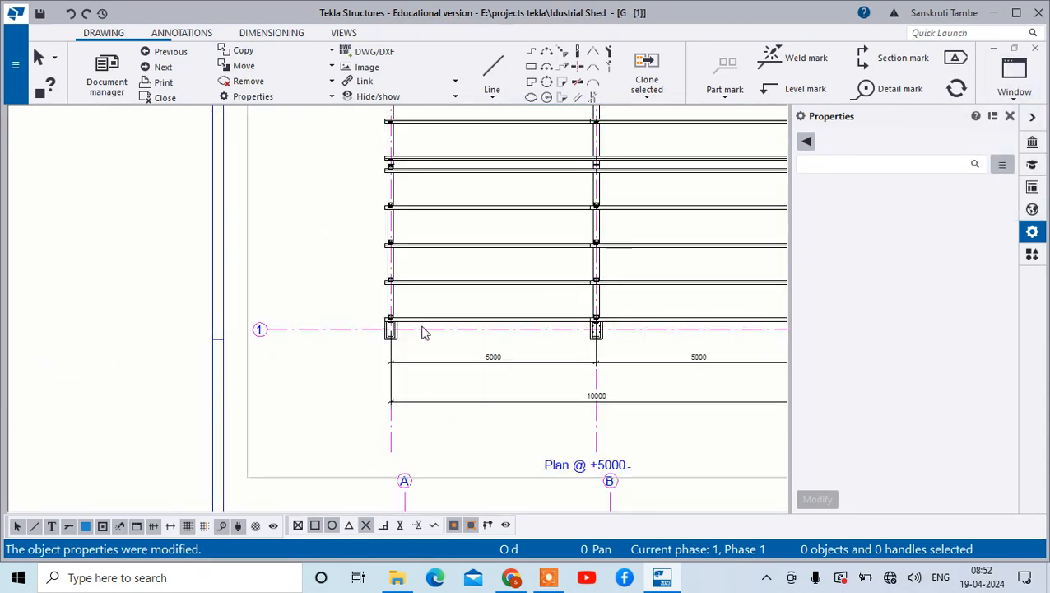
scroll(424, 331, up, 3)
scroll(404, 342, down, 4)
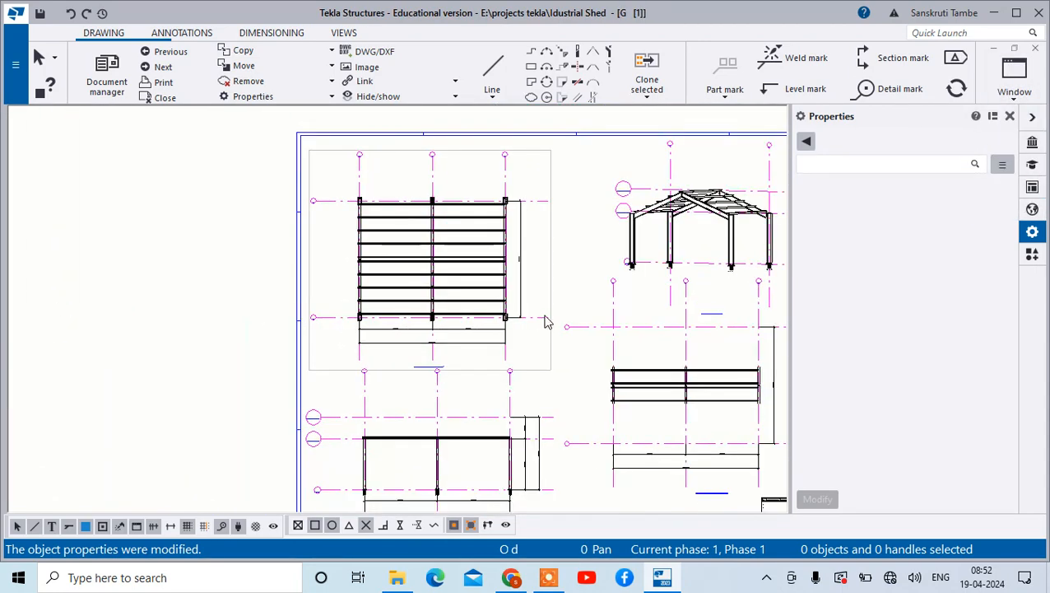
scroll(543, 328, up, 2)
scroll(544, 328, up, 1)
scroll(258, 301, down, 3)
scroll(251, 312, up, 2)
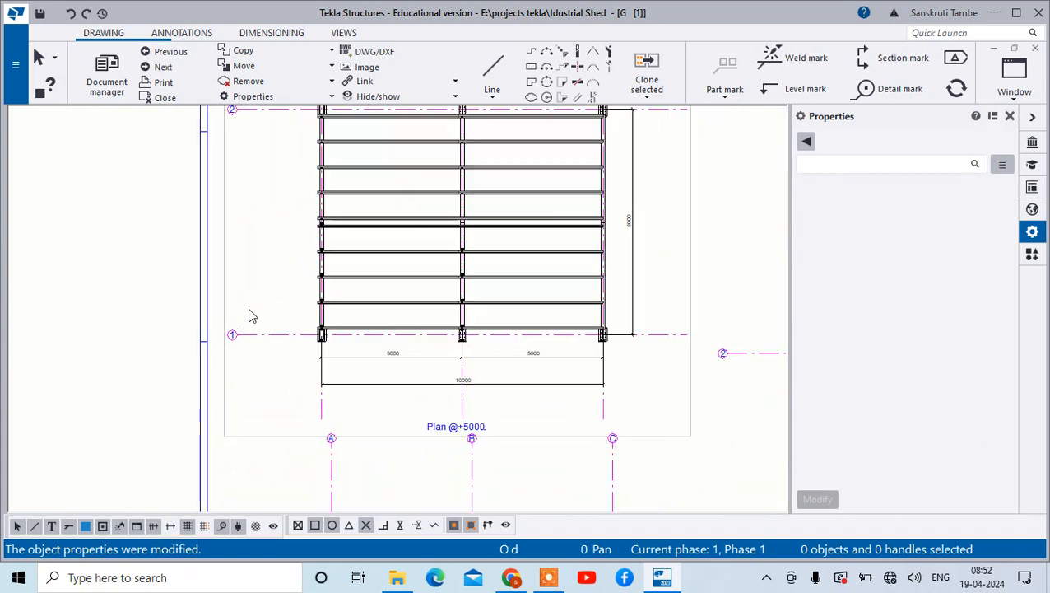
scroll(255, 351, down, 2)
scroll(277, 206, up, 2)
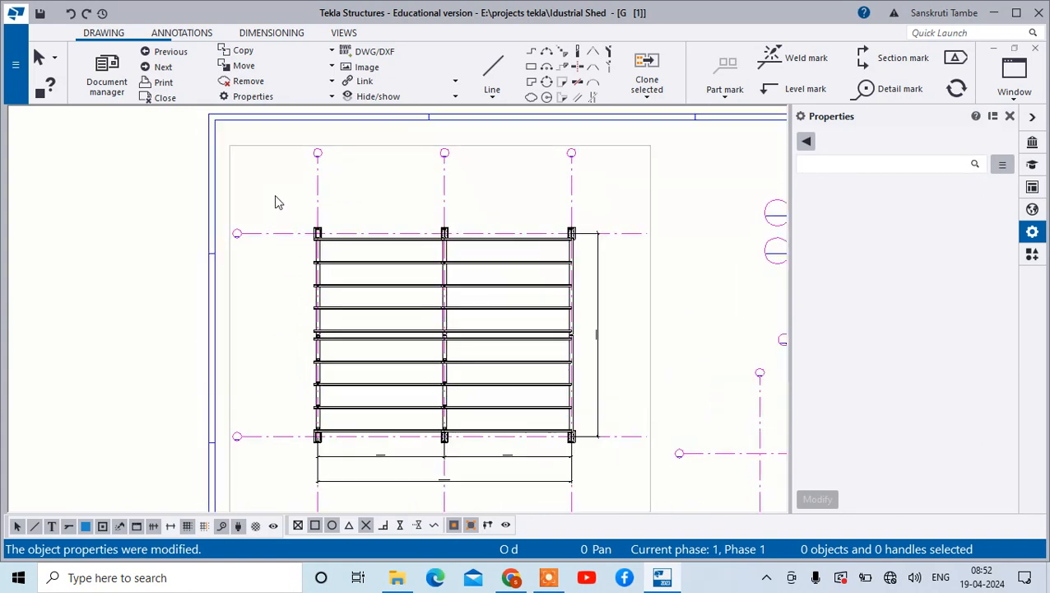
scroll(335, 147, up, 2)
scroll(531, 213, down, 2)
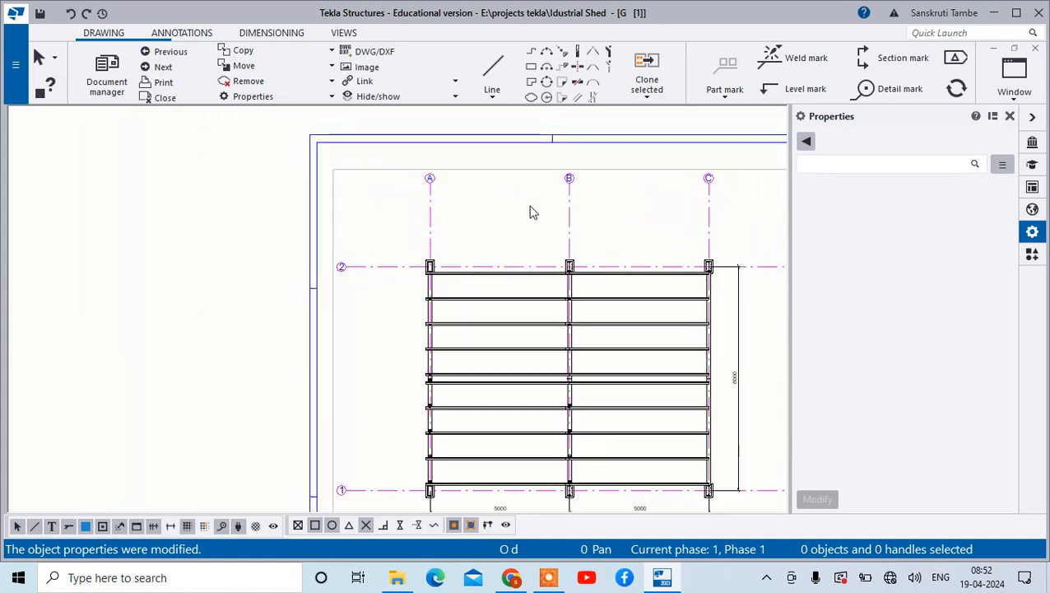
Step: Add a part mark, using view properties, to the purlin nearest grid line 2 between grids A and B
scroll(741, 313, up, 2)
scroll(675, 295, up, 3)
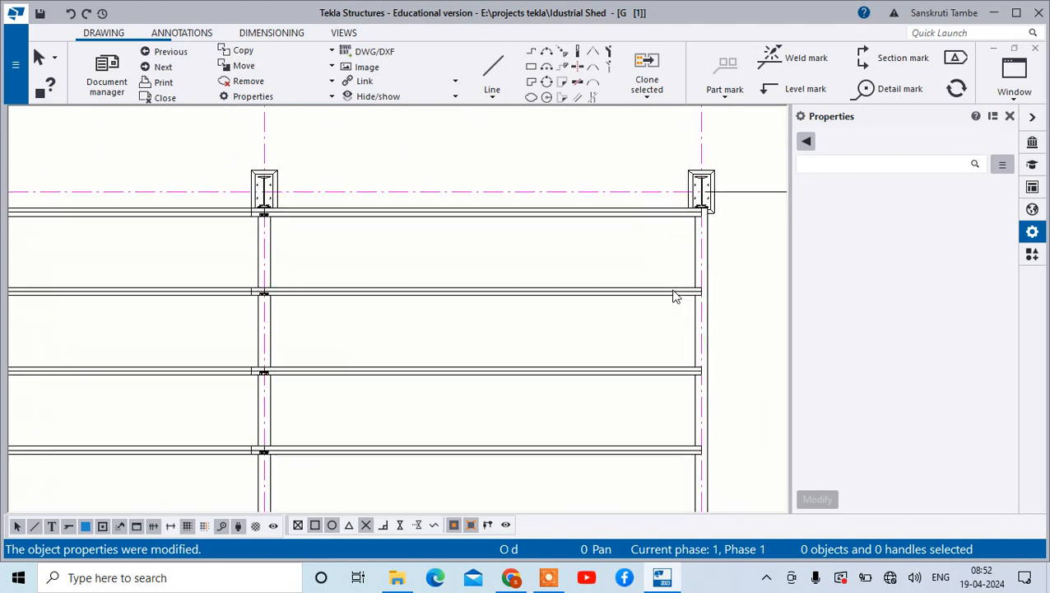
scroll(675, 294, down, 3)
scroll(247, 243, up, 2)
scroll(371, 302, up, 2)
scroll(373, 281, up, 2)
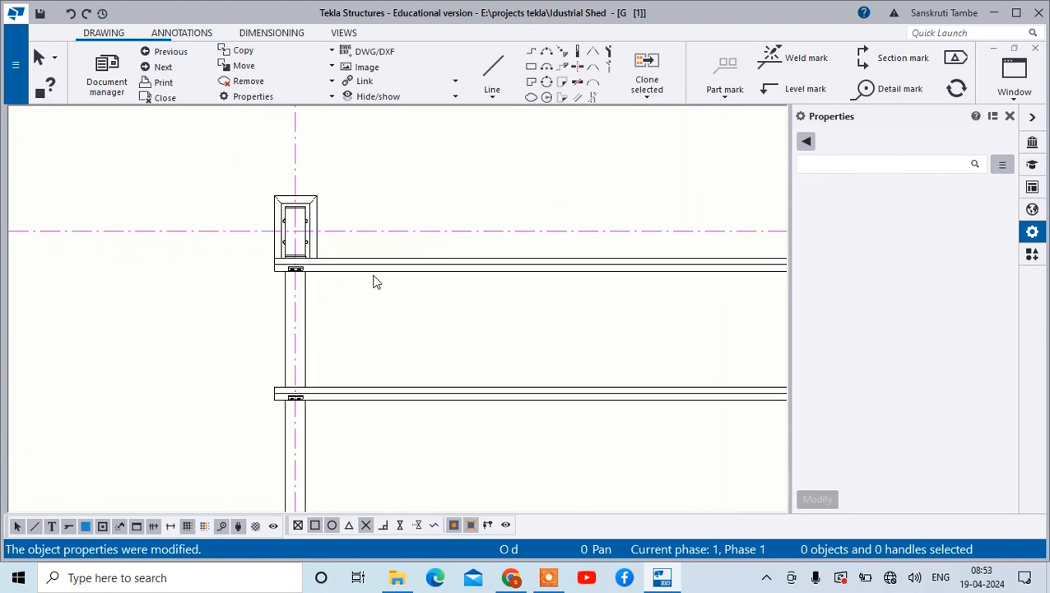
click(364, 265)
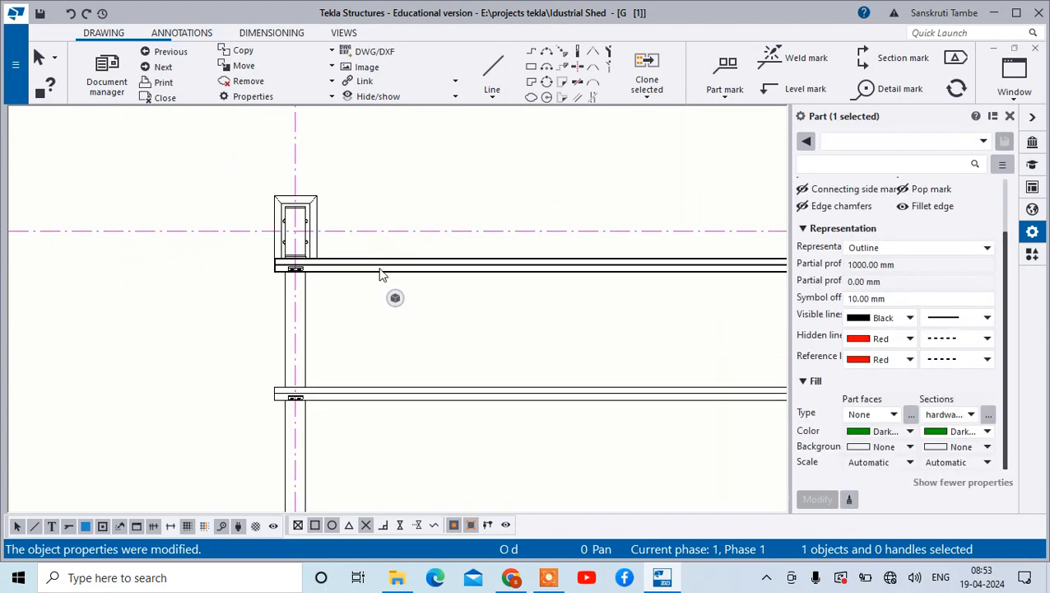
right_click(381, 274)
mouse_move(443, 380)
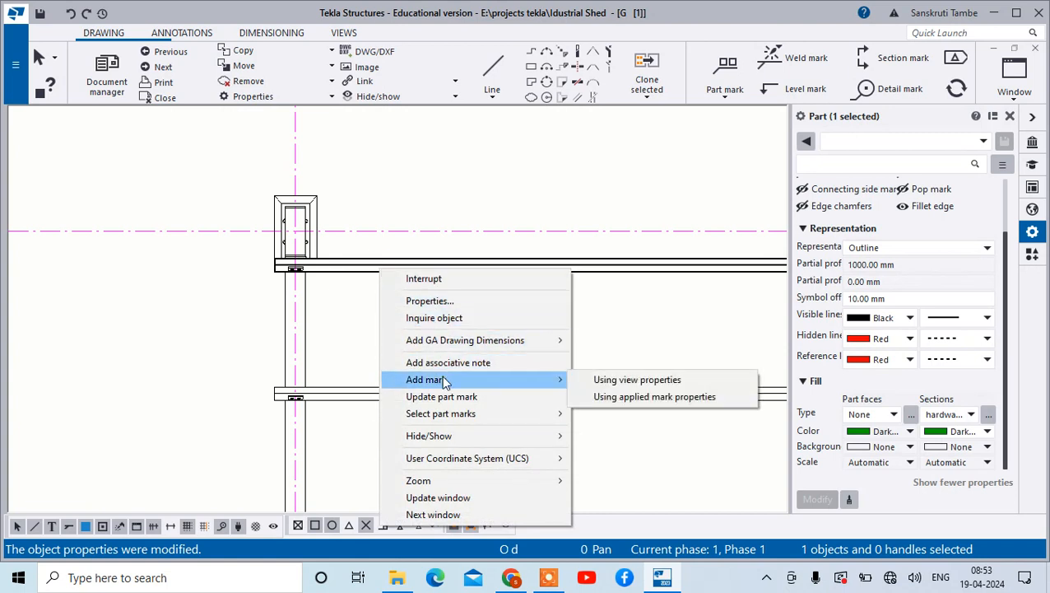
click(601, 379)
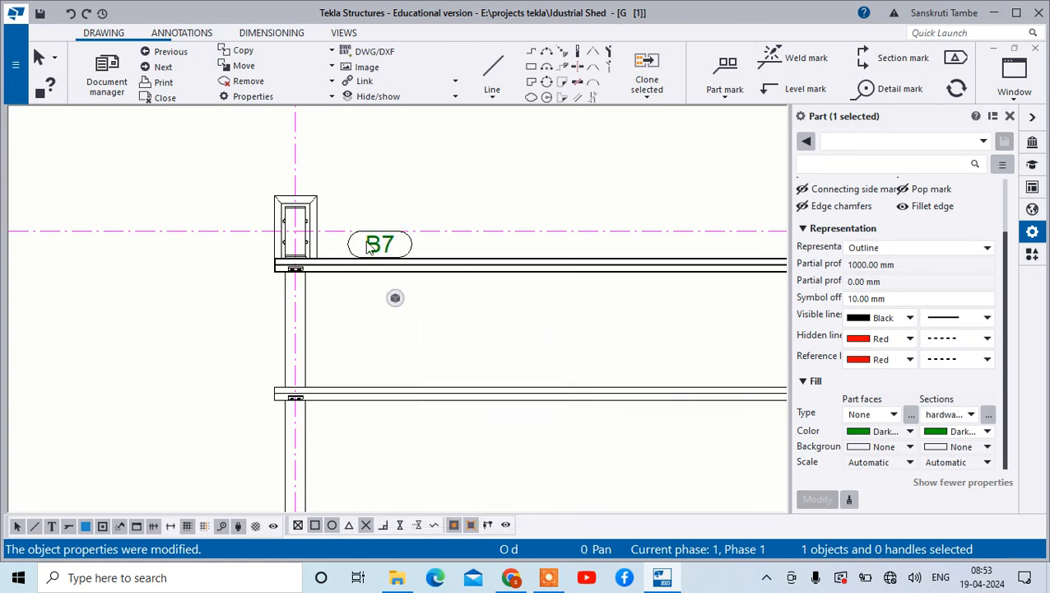
scroll(393, 244, down, 3)
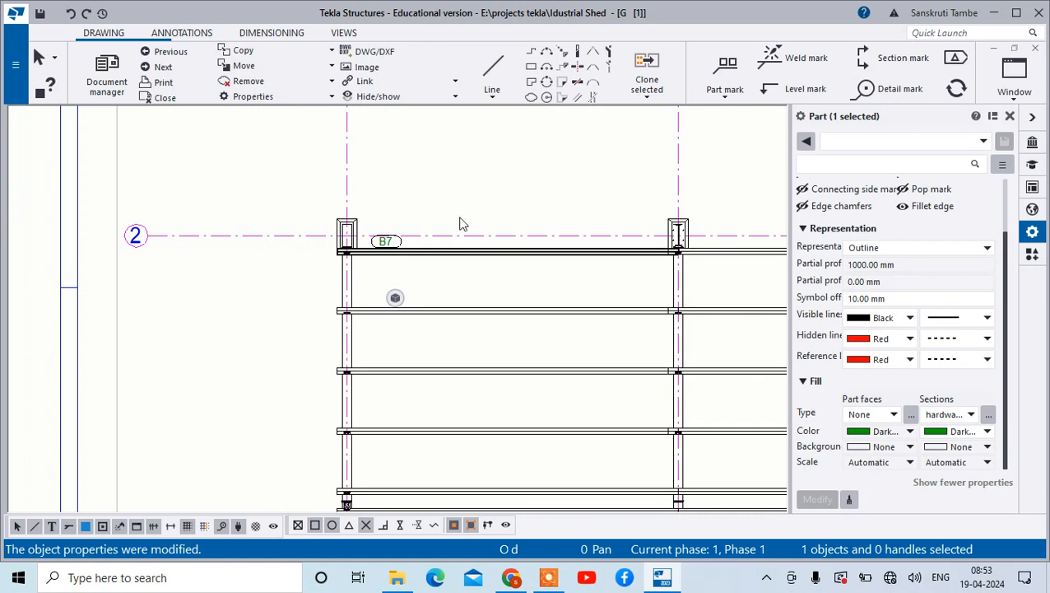
Step: Open the plan view's part mark properties, keep Assembly position as the mark content, modify the view and close the dialog
scroll(461, 224, down, 5)
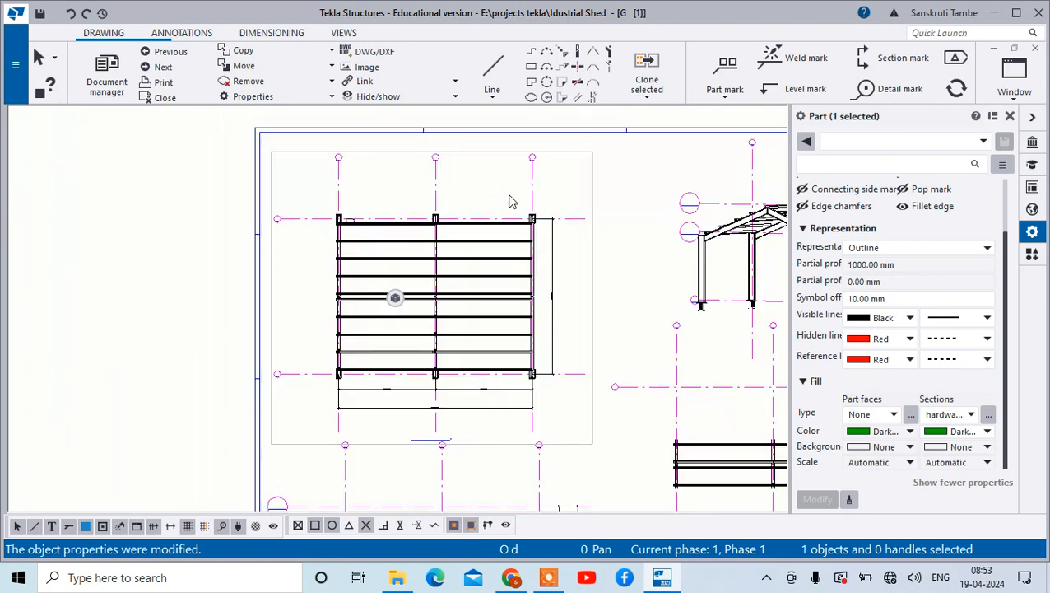
click(502, 157)
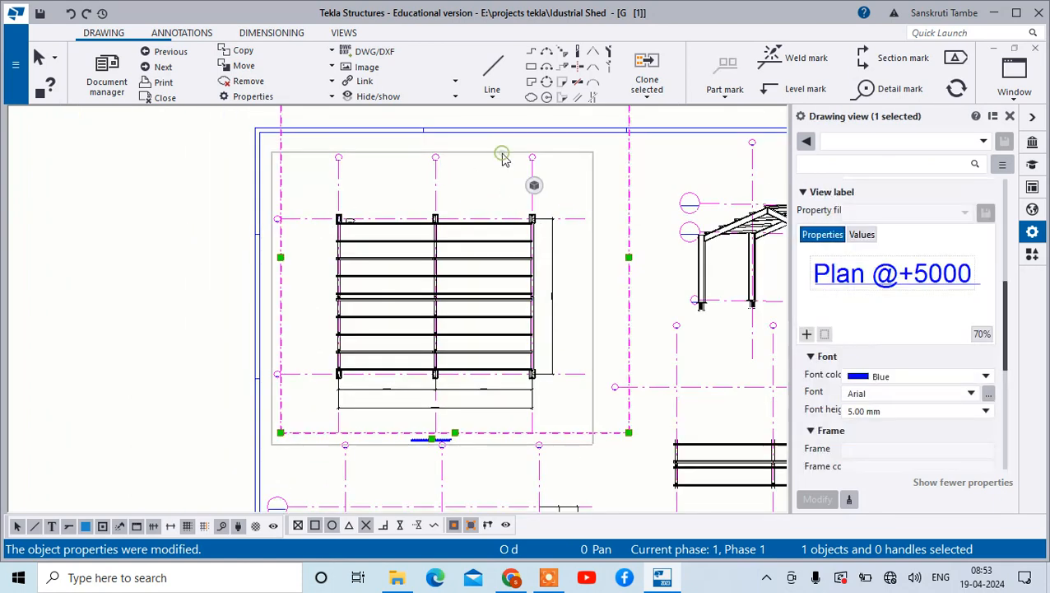
click(629, 259)
click(282, 256)
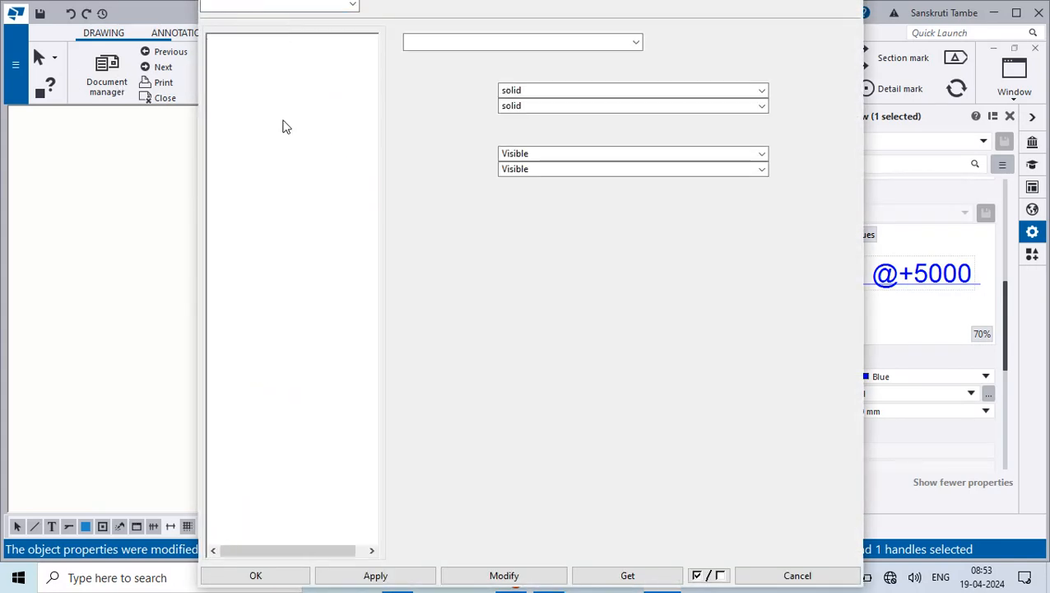
click(260, 126)
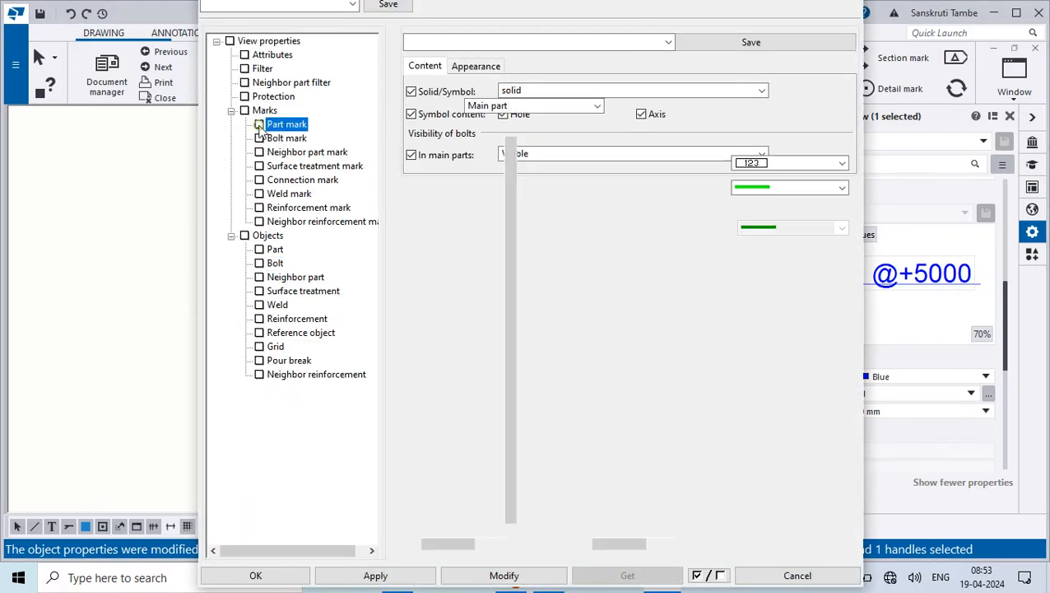
click(606, 137)
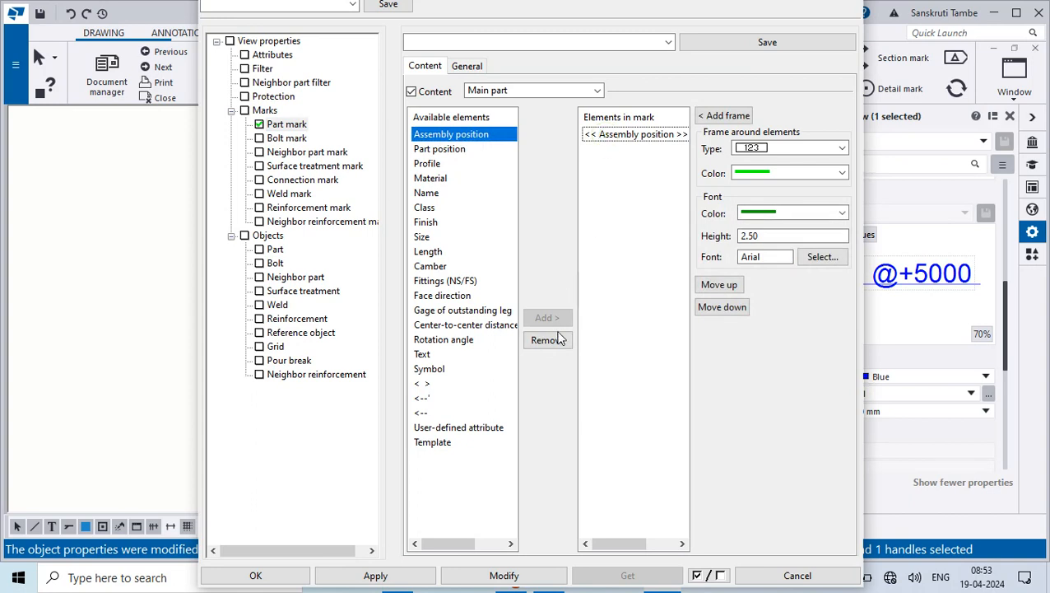
click(498, 576)
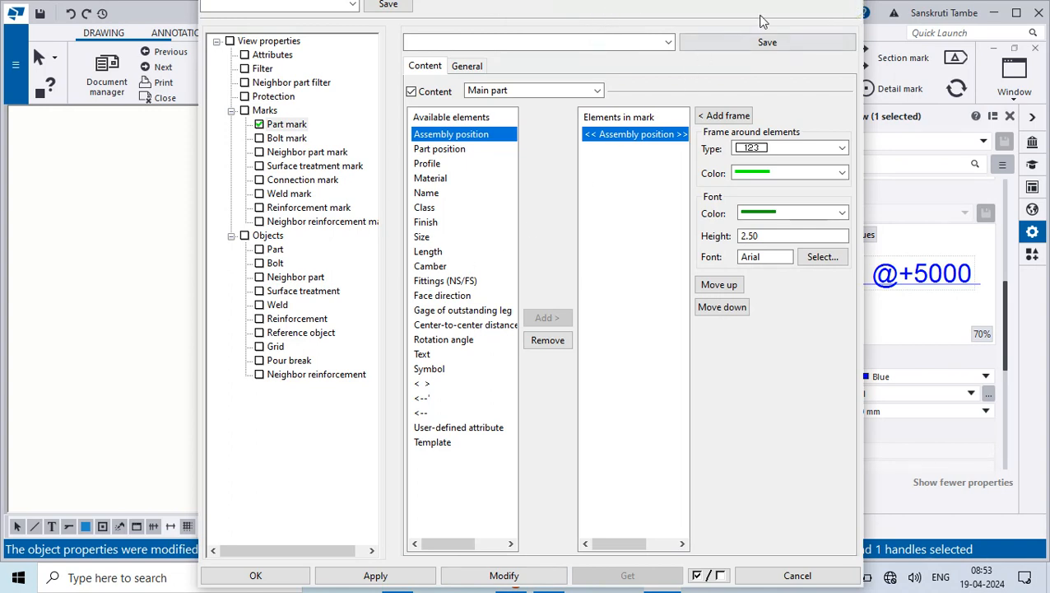
drag(863, 29, 856, 25)
click(848, 11)
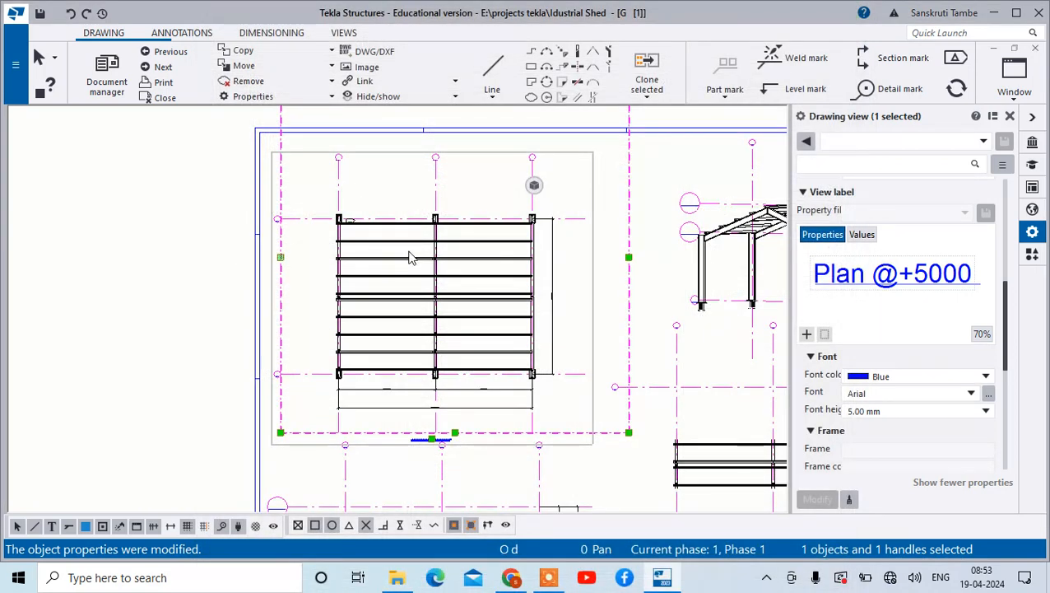
Step: Check the purlins and rafters throughout the plan view for part marks
scroll(411, 257, up, 5)
scroll(385, 347, up, 2)
scroll(427, 357, down, 2)
scroll(329, 300, up, 3)
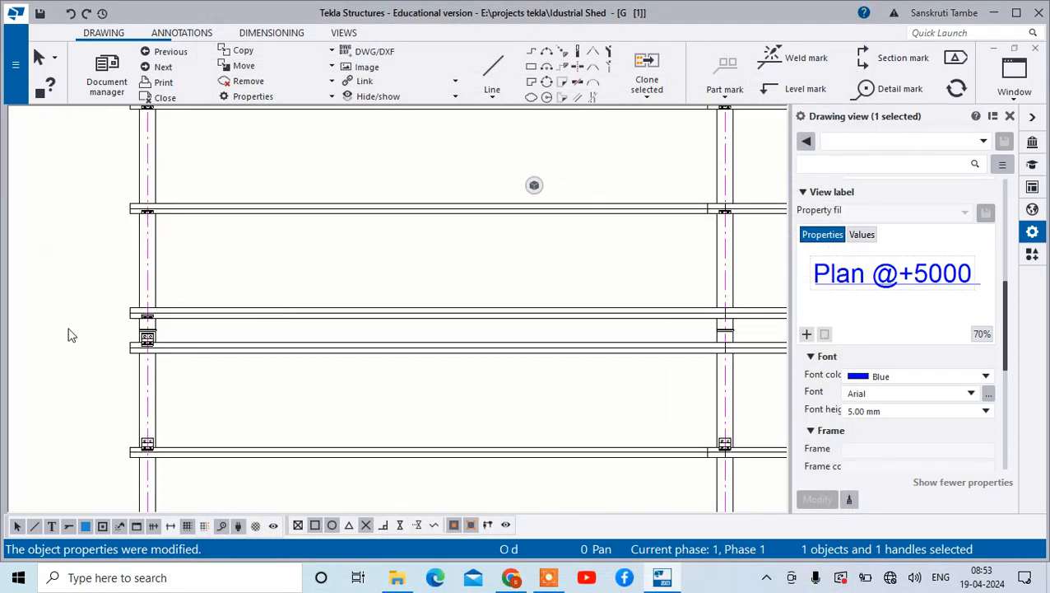
scroll(87, 329, up, 6)
scroll(200, 322, down, 10)
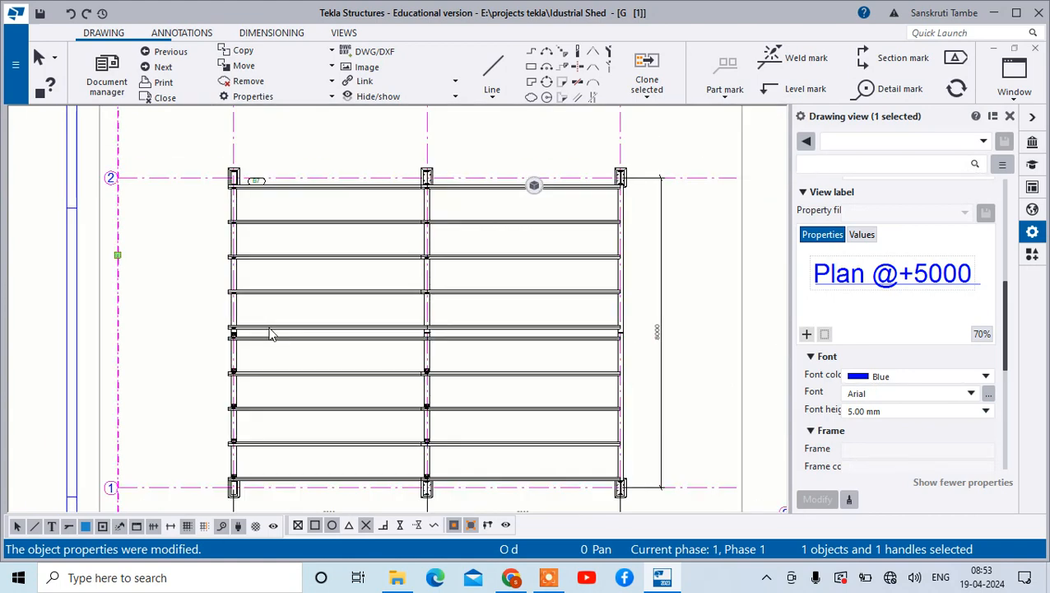
scroll(271, 334, down, 2)
Step: Add a part mark, using view properties, to the second purlin from grid line 2 between grids A and B
scroll(268, 227, up, 5)
scroll(269, 263, up, 2)
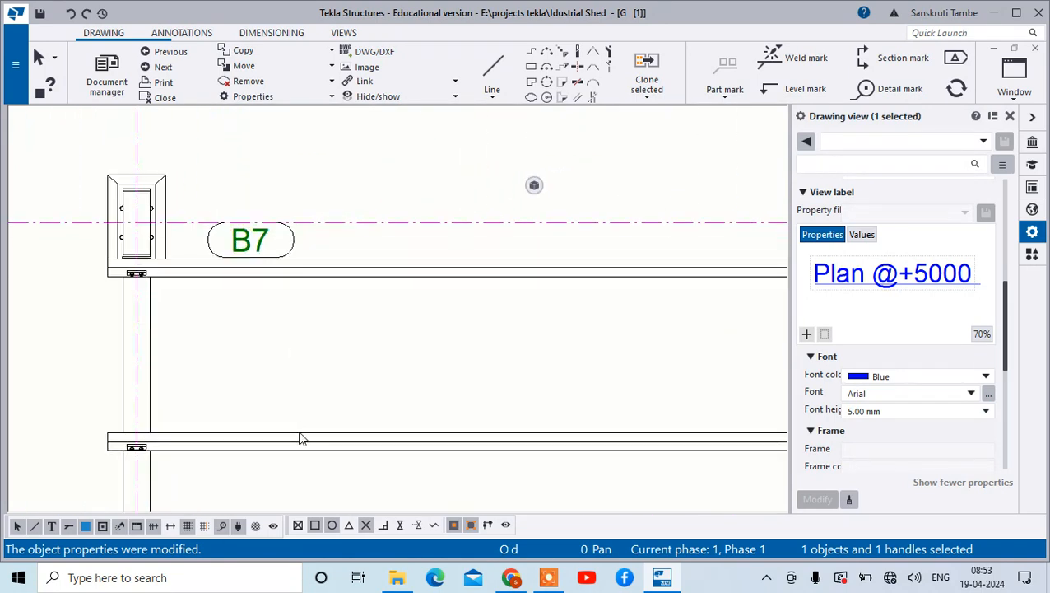
right_click(300, 438)
mouse_move(345, 294)
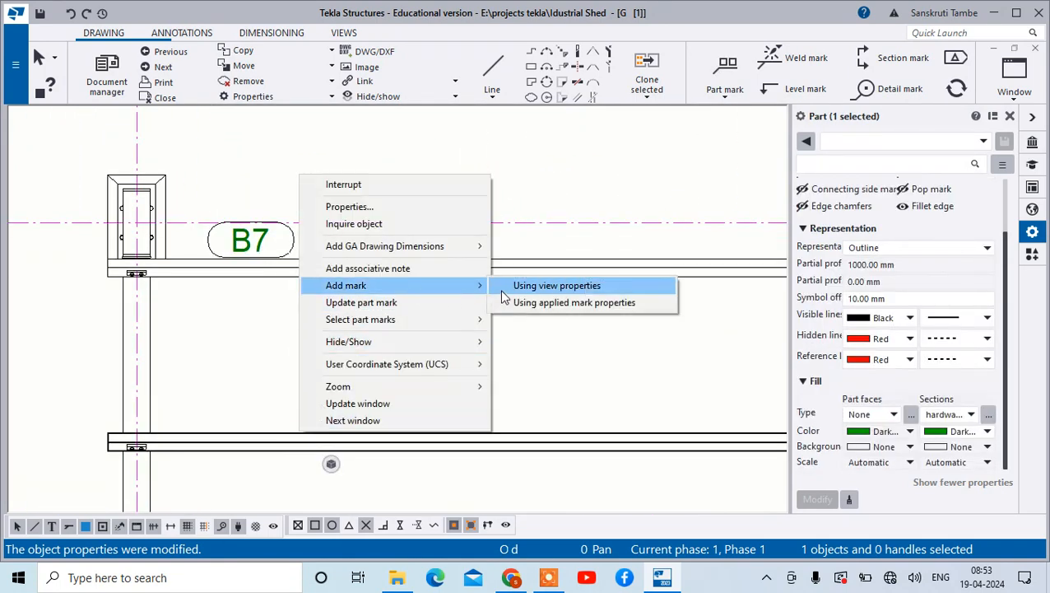
click(504, 288)
scroll(486, 298, down, 3)
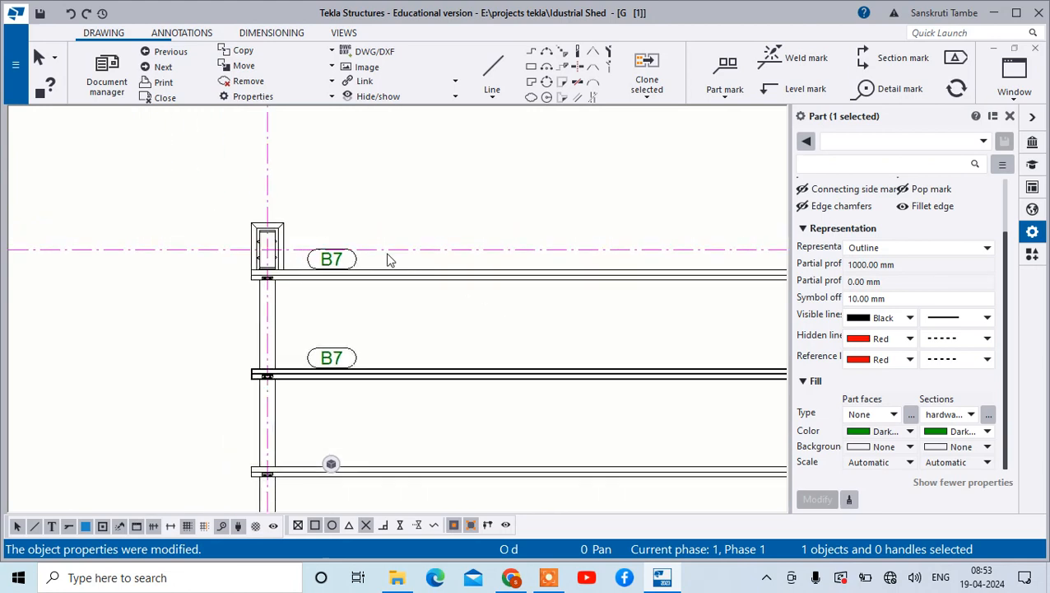
Step: Select the eight unmarked purlins between grids A and B in the plan view, down to grid line 1
scroll(390, 260, down, 2)
scroll(350, 379, down, 3)
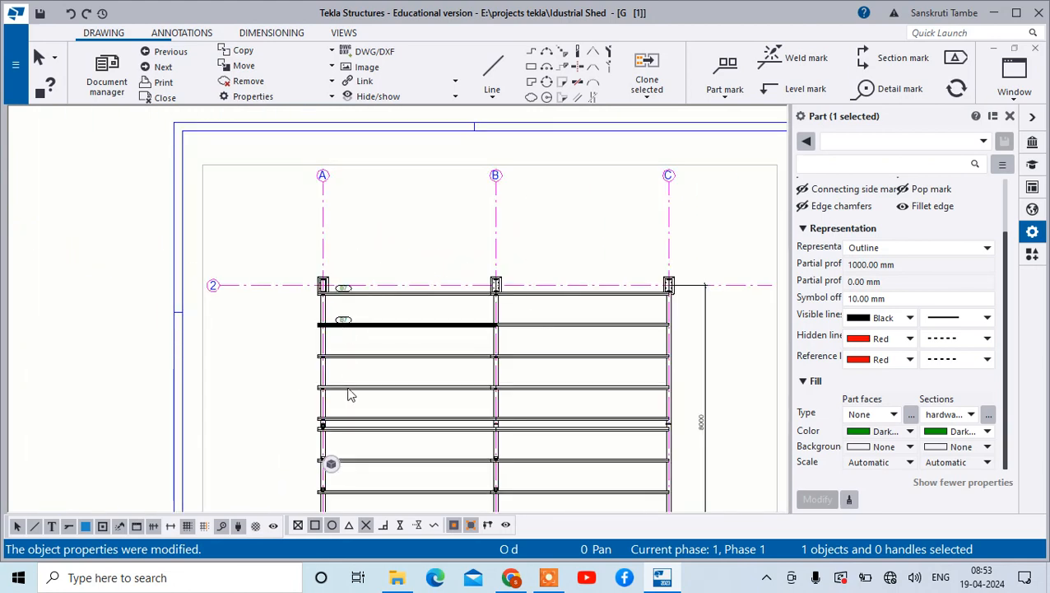
scroll(370, 382, up, 3)
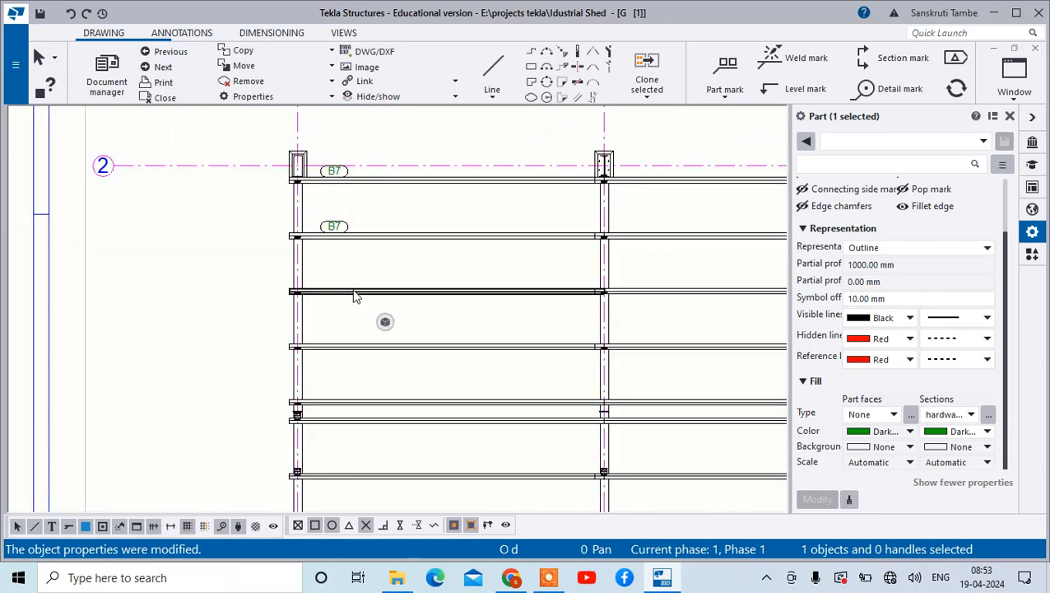
ctrl+click(358, 348)
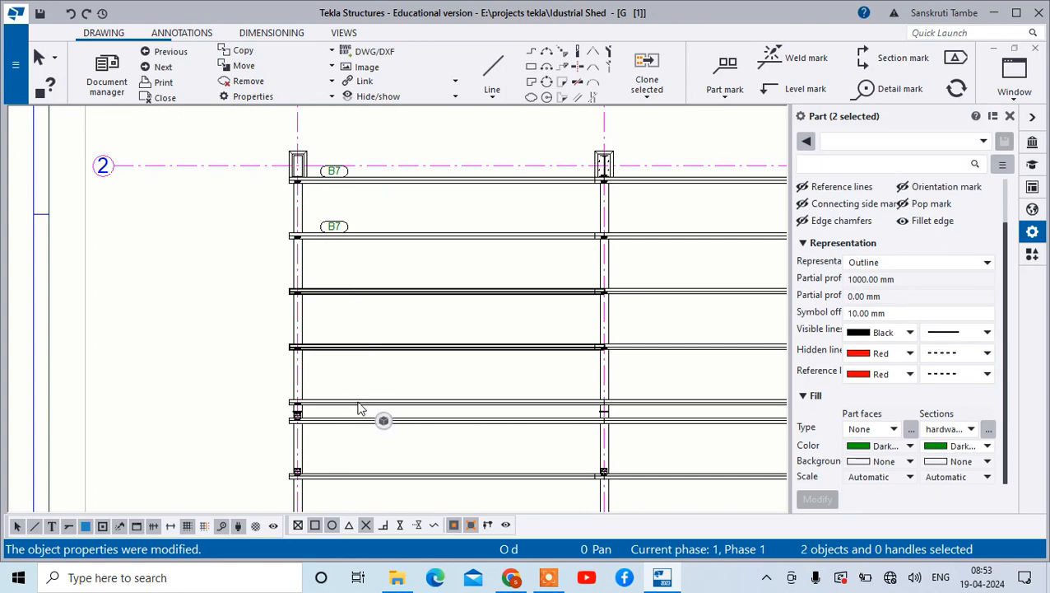
ctrl+click(358, 404)
ctrl+click(358, 421)
scroll(410, 304, down, 3)
scroll(390, 449, up, 3)
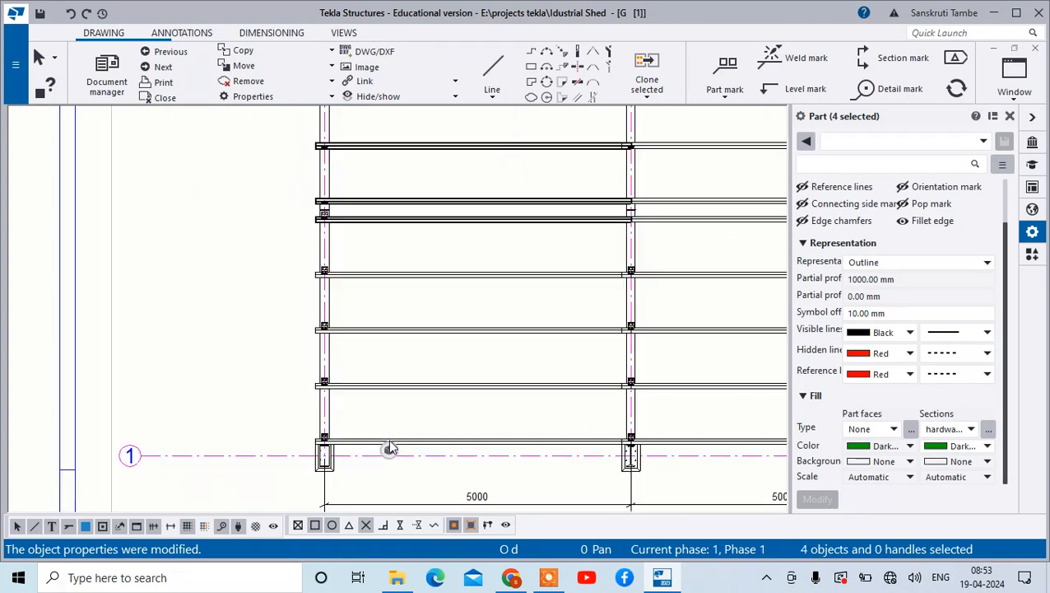
ctrl+click(417, 385)
ctrl+click(412, 331)
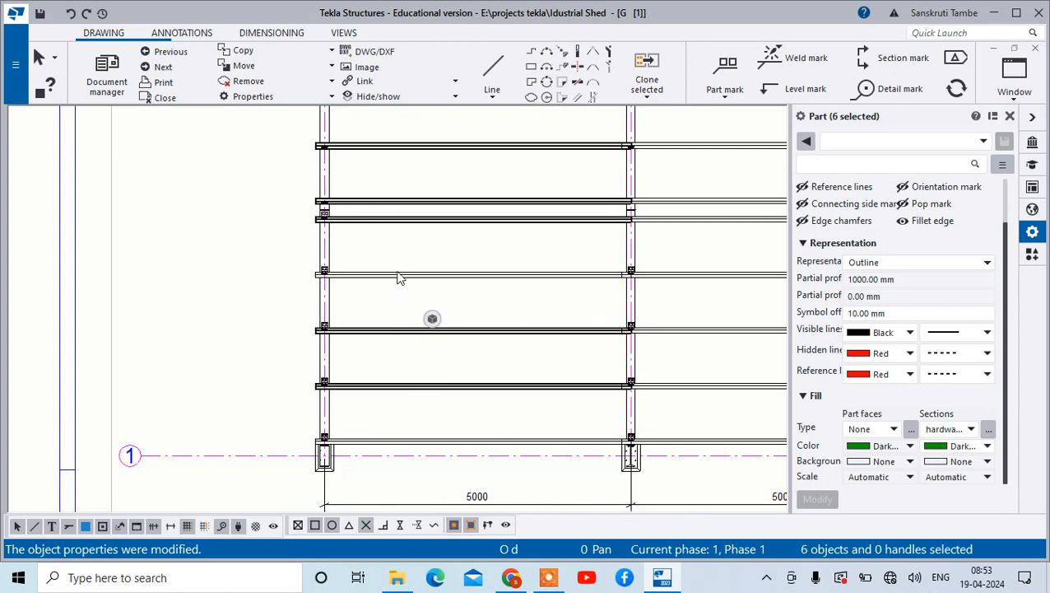
ctrl+click(397, 275)
ctrl+click(396, 442)
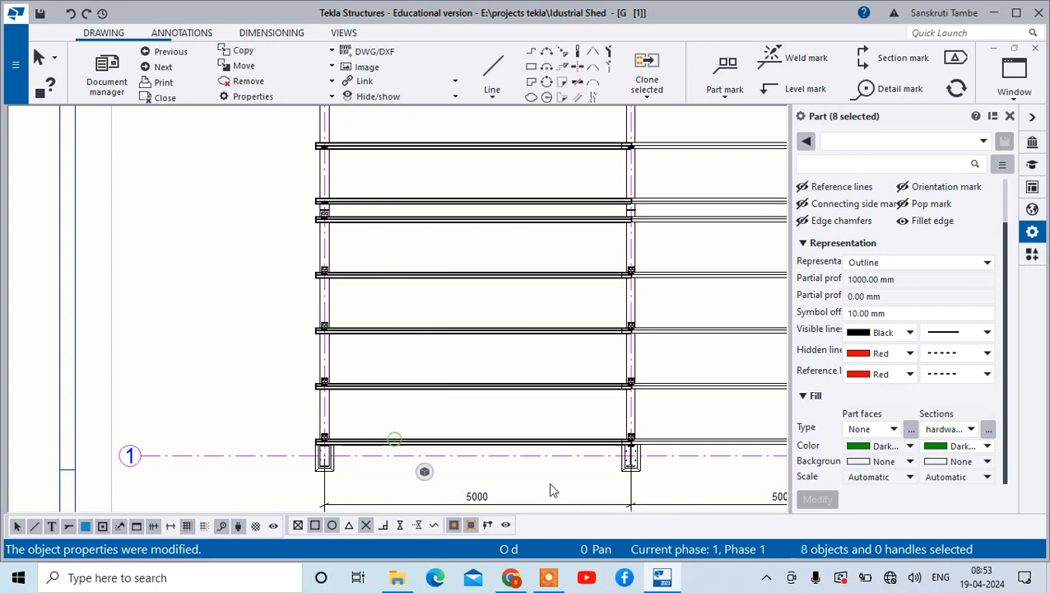
Step: Extend the selection with all ten purlins between grids B and C and the two marked purlins between A and B
ctrl+click(683, 442)
ctrl+click(680, 386)
ctrl+click(673, 331)
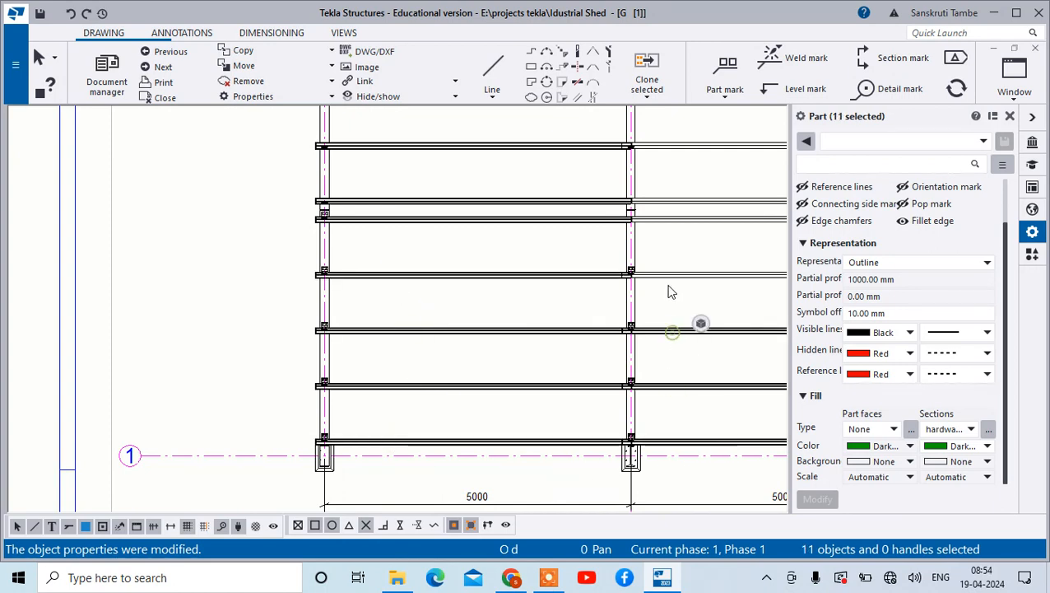
ctrl+click(668, 274)
ctrl+click(666, 218)
ctrl+click(663, 202)
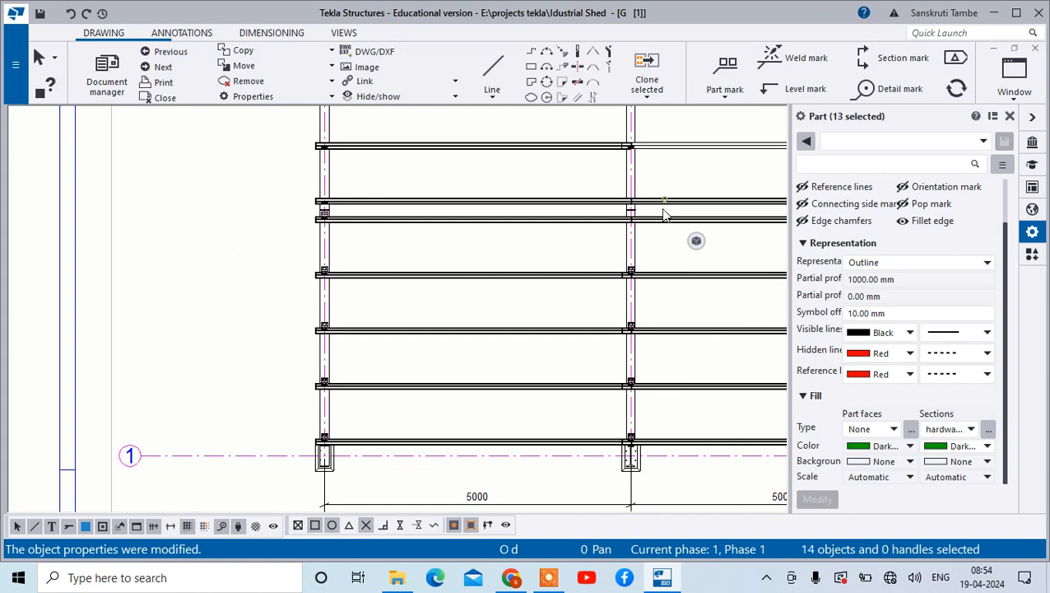
scroll(508, 290, down, 4)
ctrl+click(616, 220)
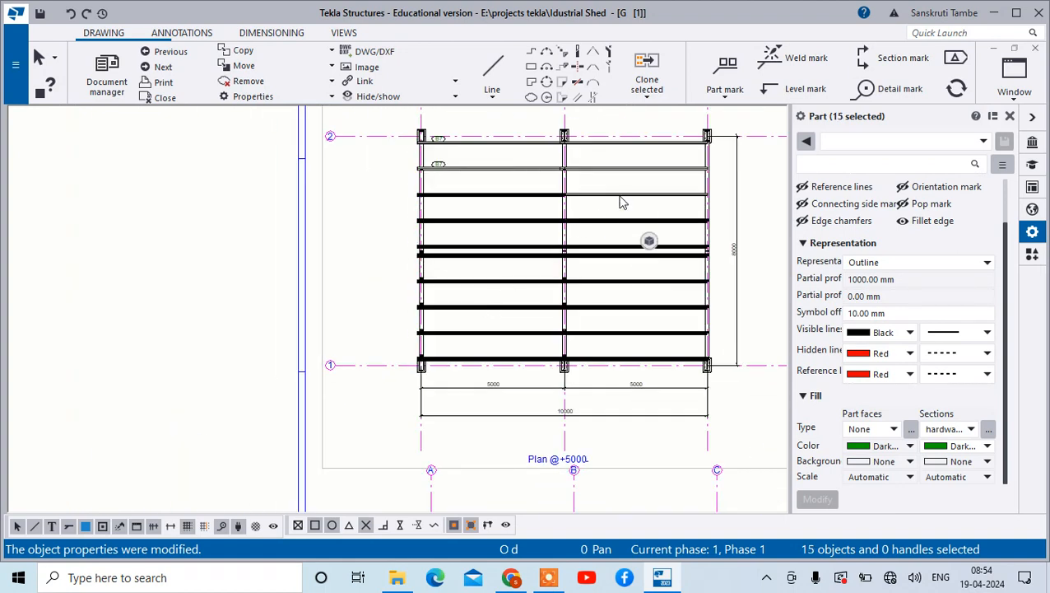
ctrl+click(621, 195)
ctrl+click(621, 169)
ctrl+click(529, 169)
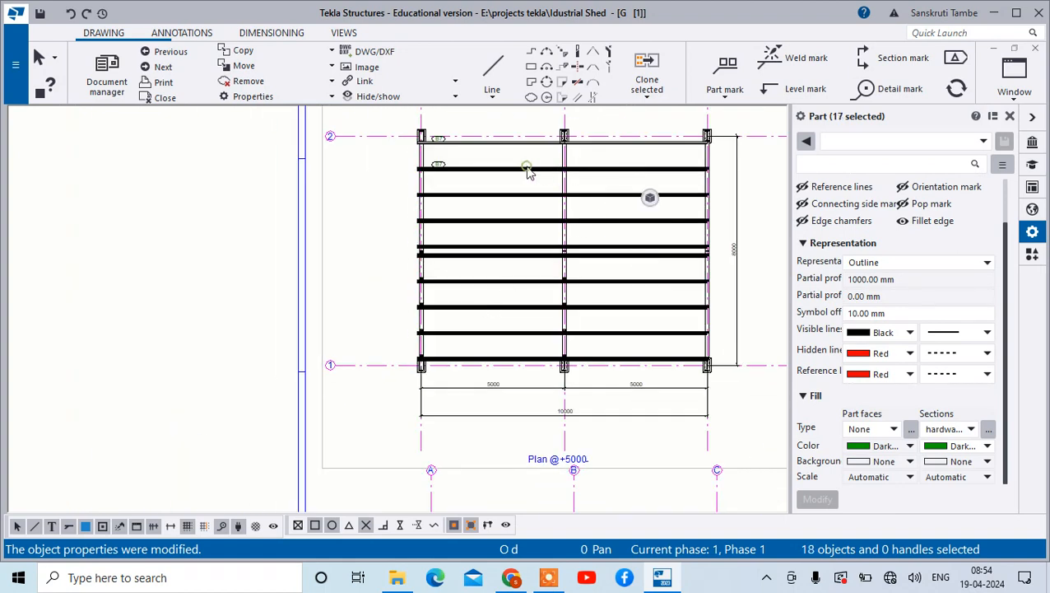
ctrl+click(525, 142)
ctrl+click(592, 144)
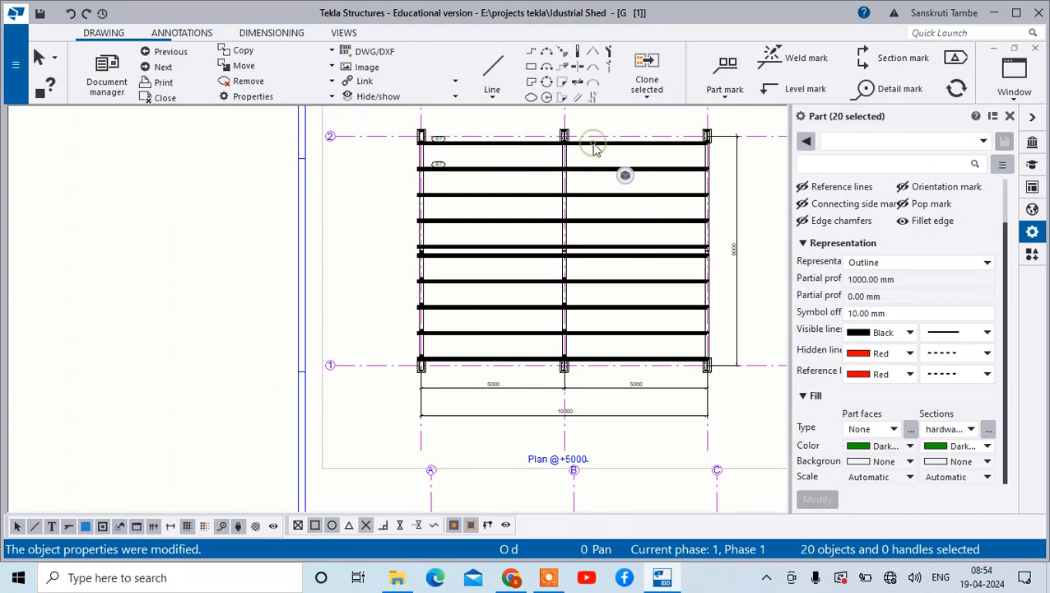
Step: Add part marks, using view properties, to the selected purlins between grids A and C in the plan view
scroll(591, 146, up, 2)
right_click(576, 148)
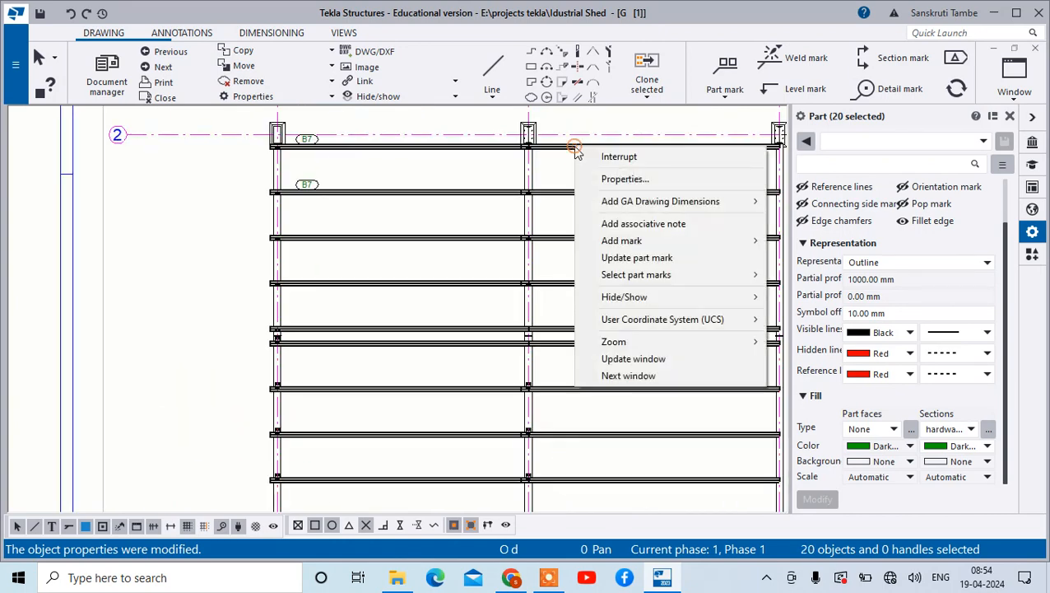
mouse_move(746, 245)
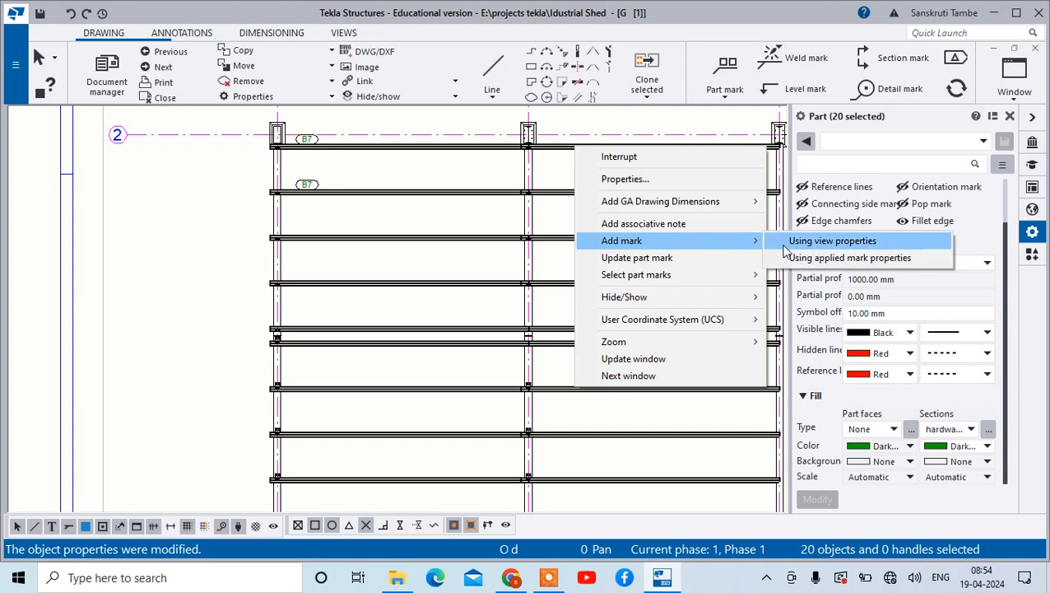
click(786, 240)
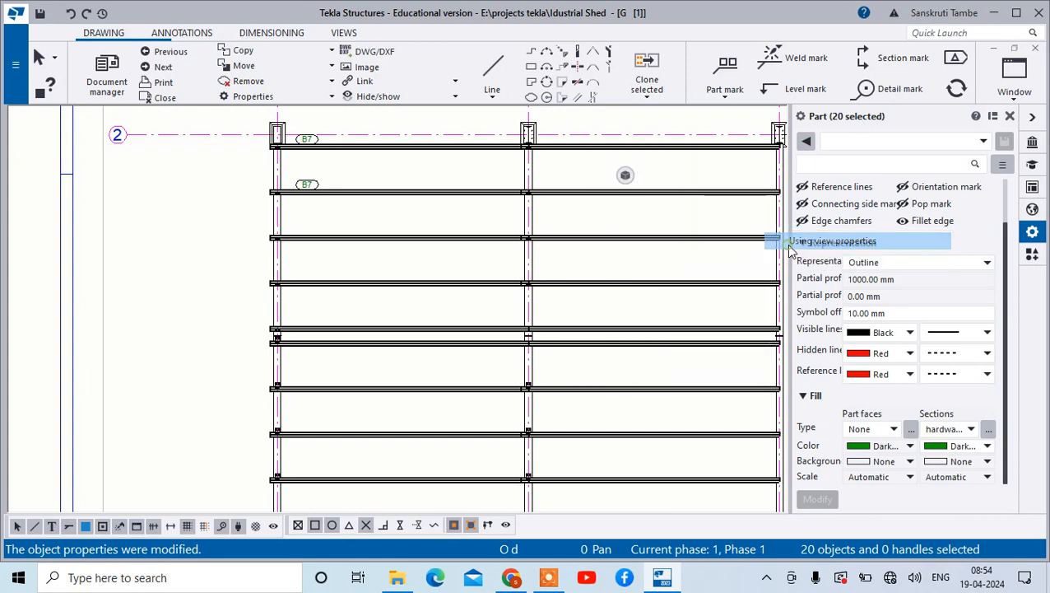
Step: Move the two offset part marks below the ridge, one in each bay, closer to the purlin they label
click(634, 367)
click(601, 364)
drag(601, 364, 600, 349)
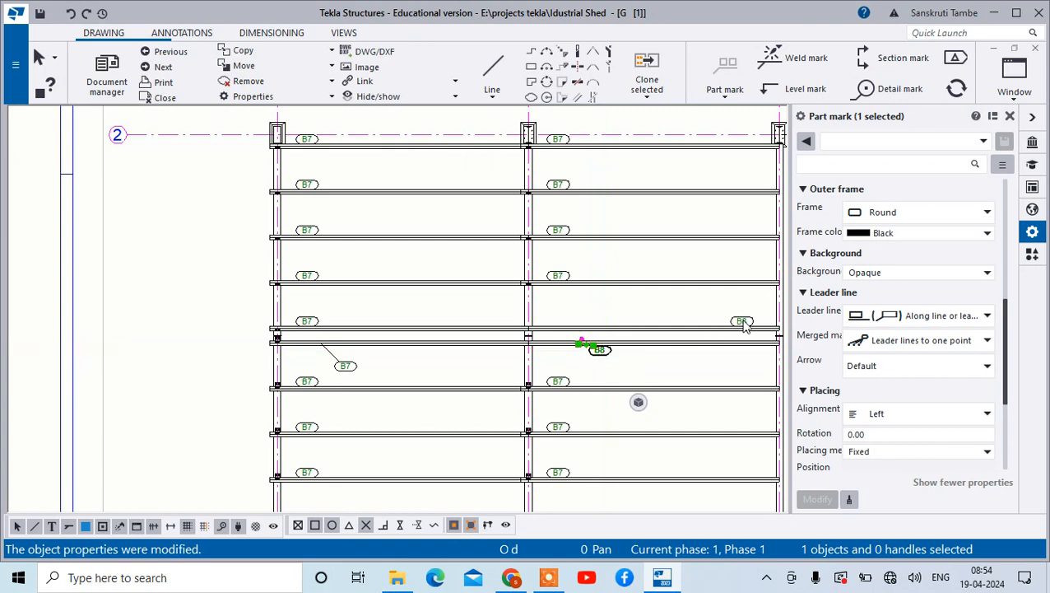
click(462, 363)
click(345, 365)
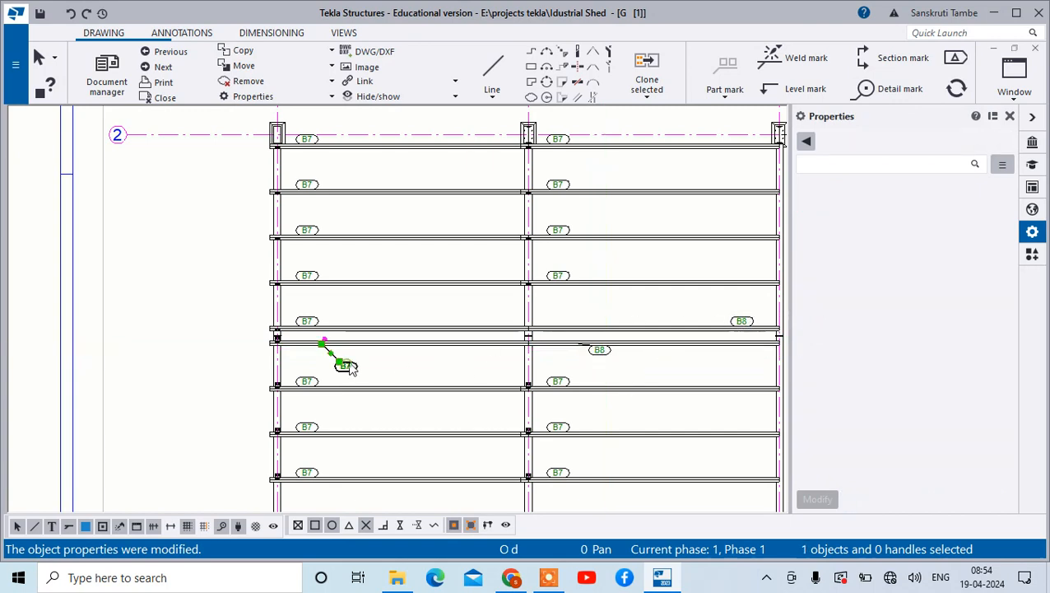
drag(350, 368, 342, 352)
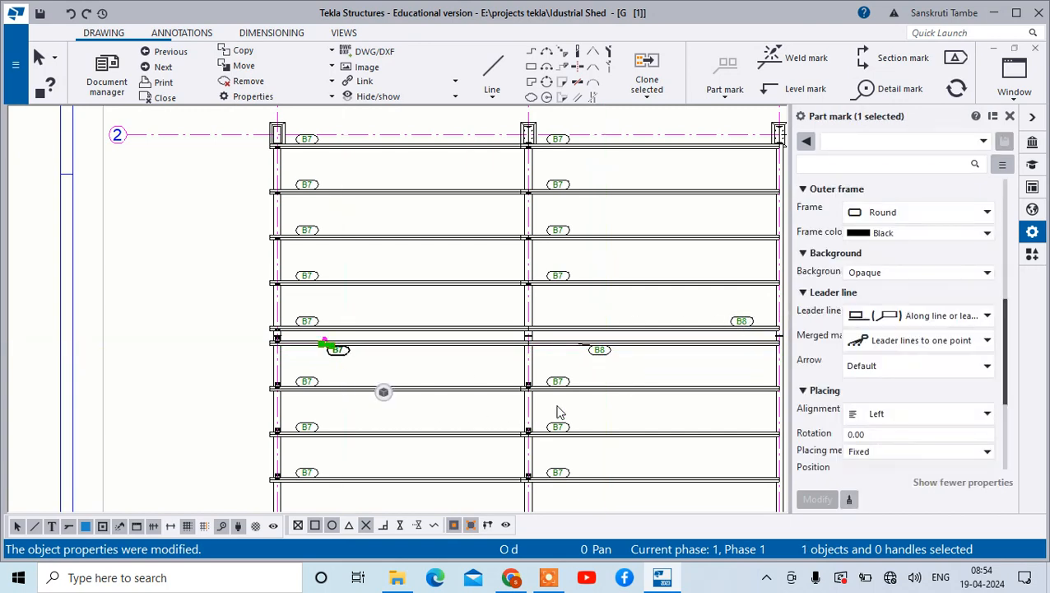
click(622, 414)
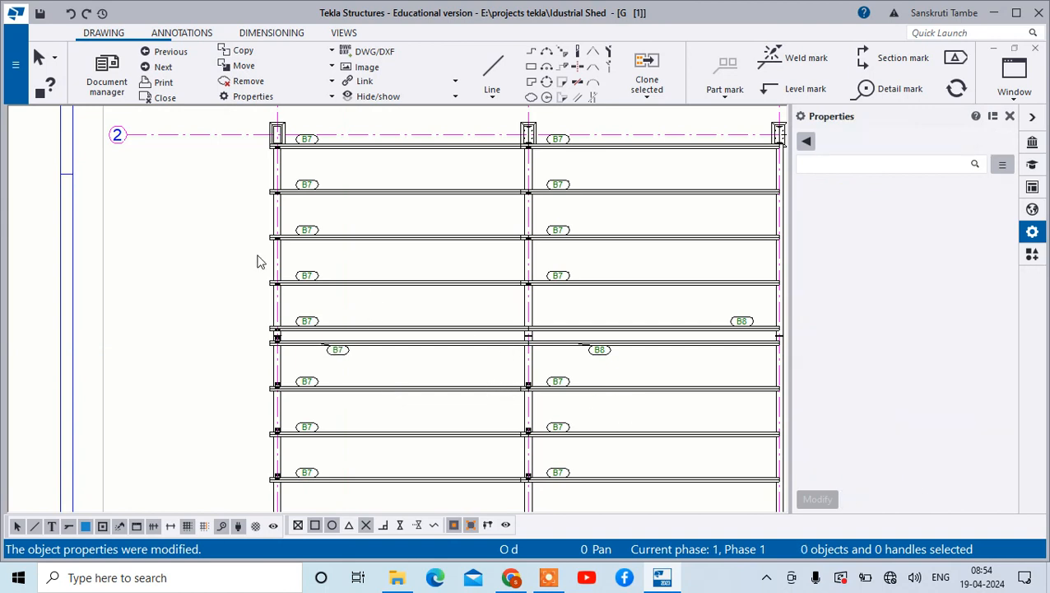
Step: Add part marks, using view properties, to the six rafters along grids A, B and C in the plan view
click(281, 180)
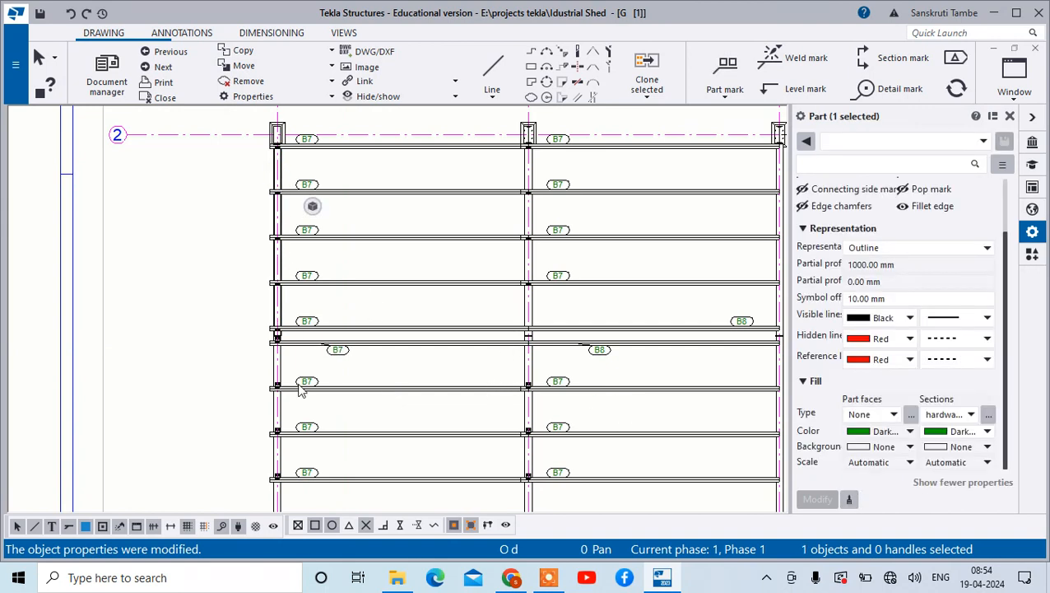
ctrl+click(278, 405)
ctrl+click(527, 251)
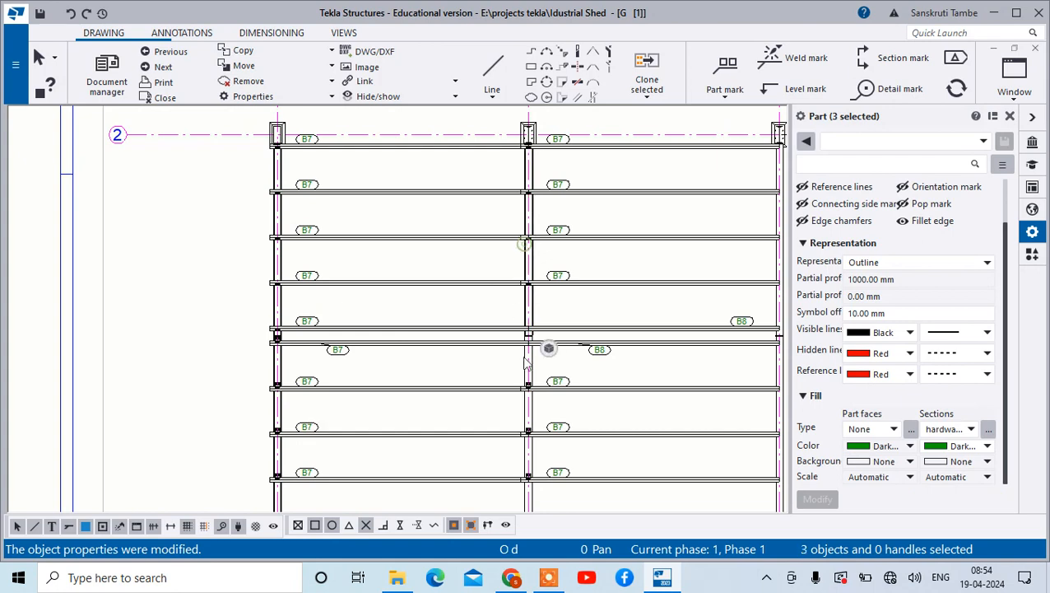
ctrl+click(531, 376)
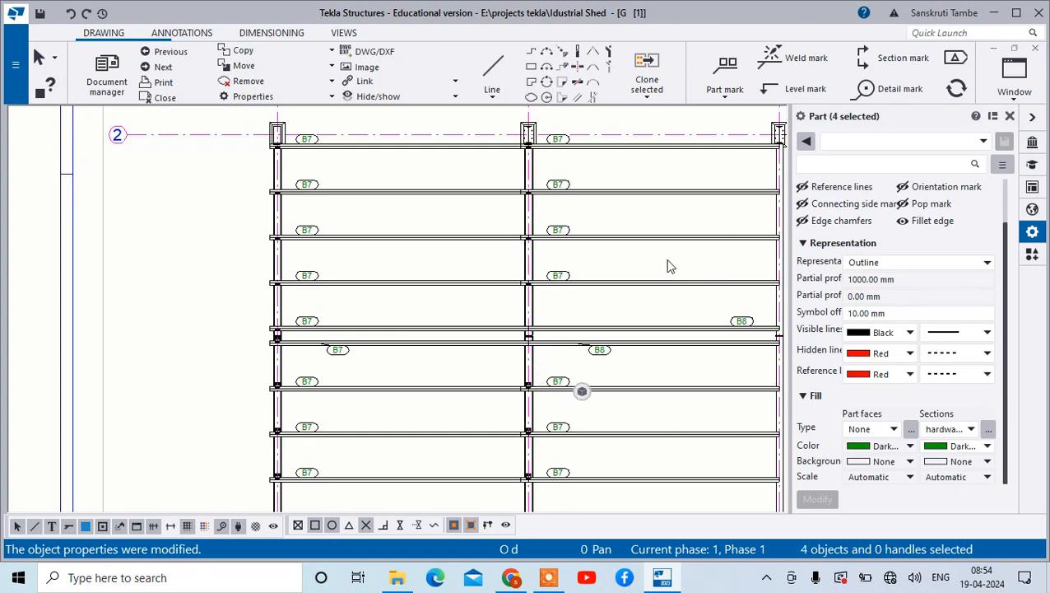
ctrl+click(778, 220)
ctrl+click(778, 407)
scroll(739, 276, down, 5)
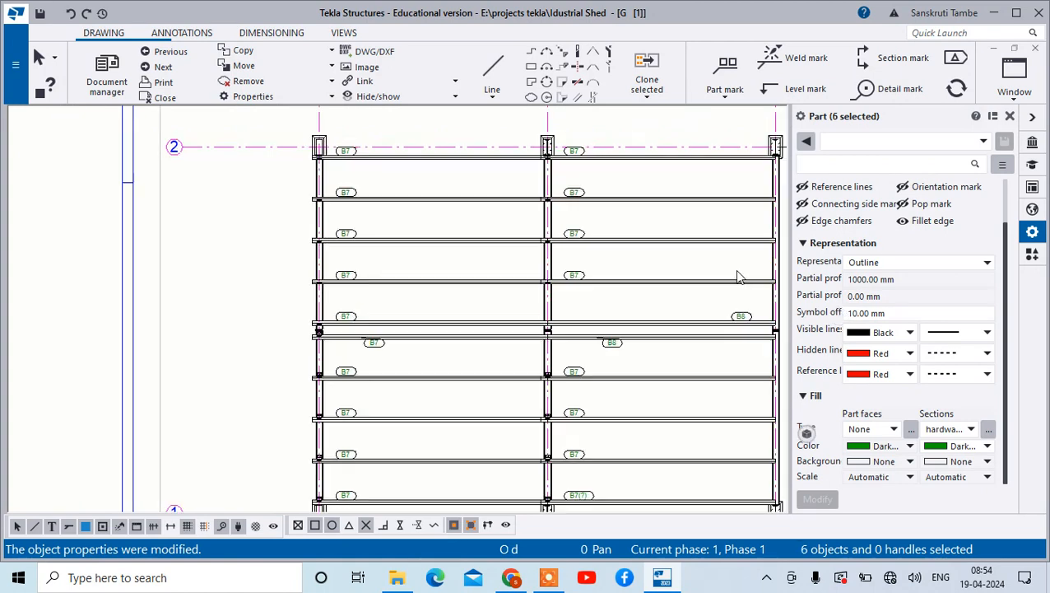
scroll(732, 266, up, 3)
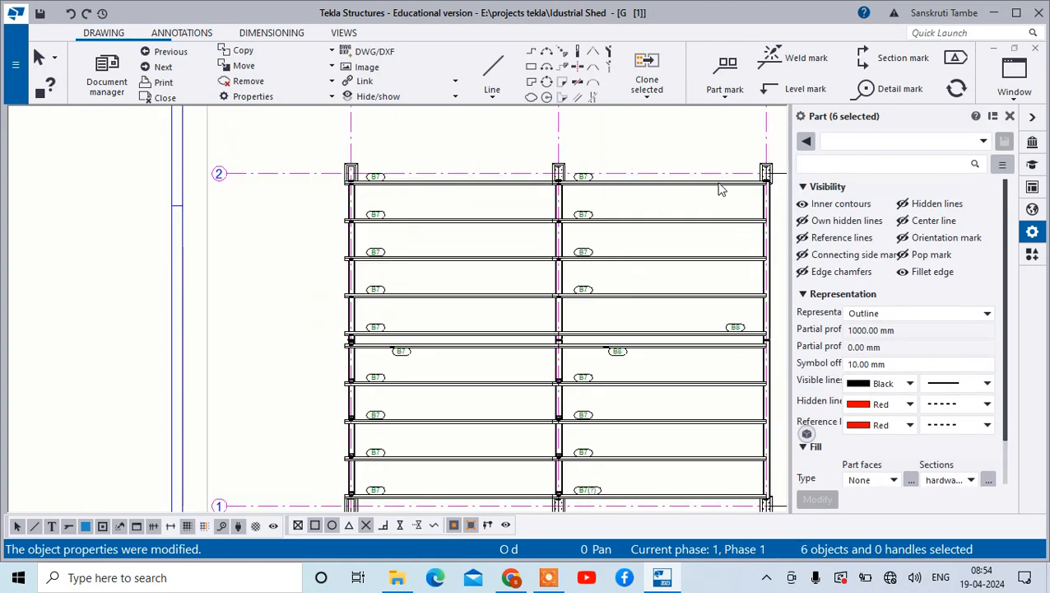
right_click(765, 212)
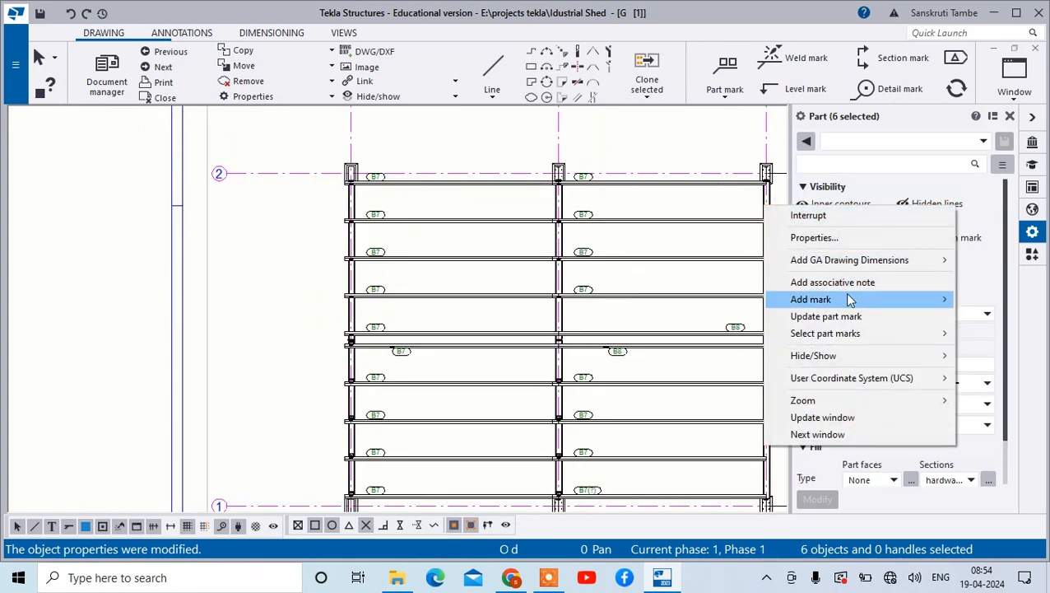
mouse_move(824, 300)
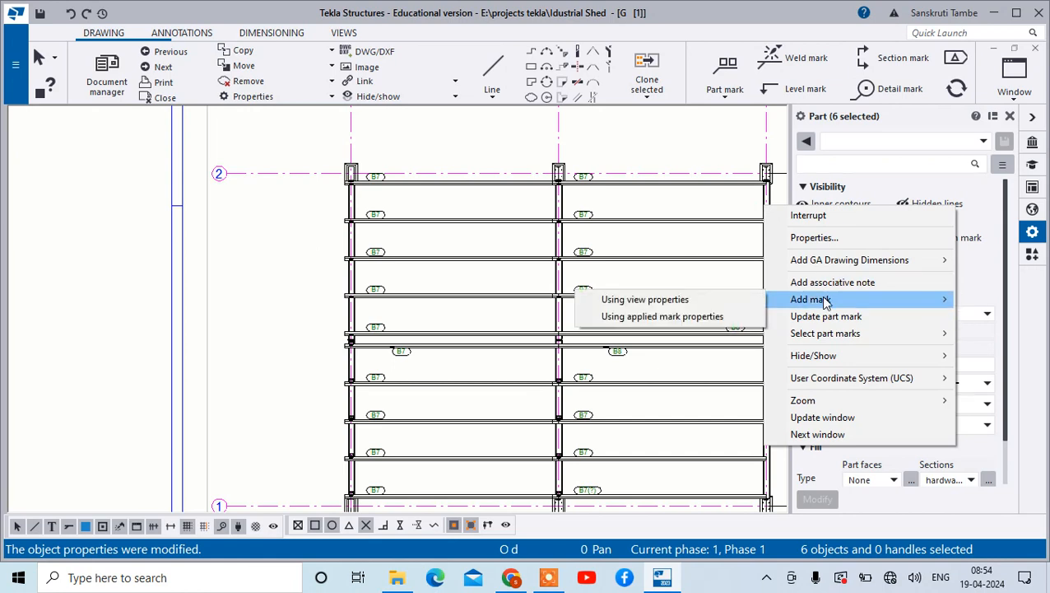
click(736, 299)
Step: Examine the rafter part marks across the plan view and the elements available for the grid B rafter mark near grid line 1
scroll(413, 237, up, 3)
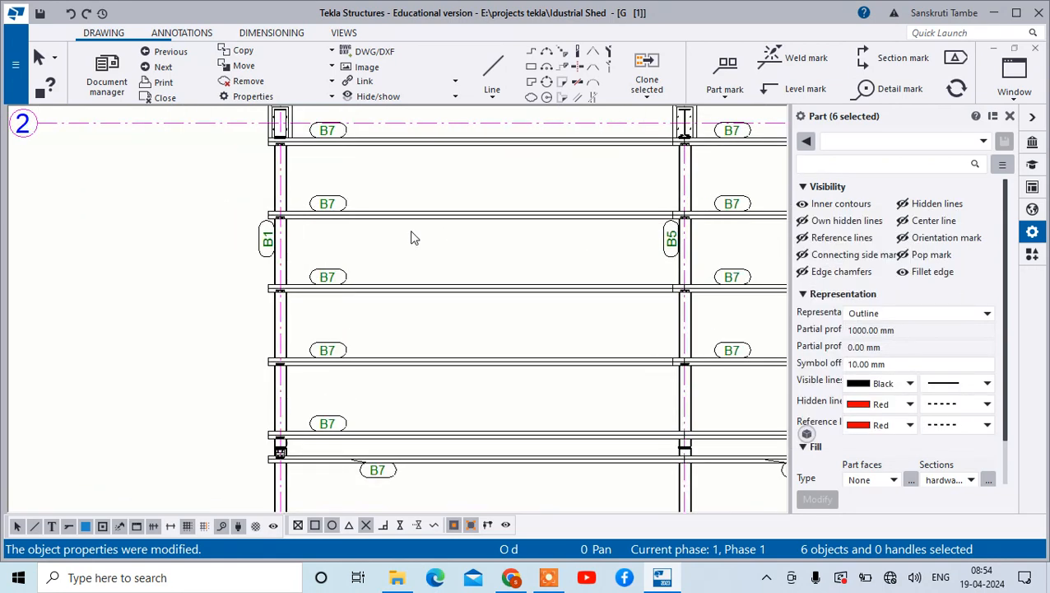
scroll(232, 247, down, 3)
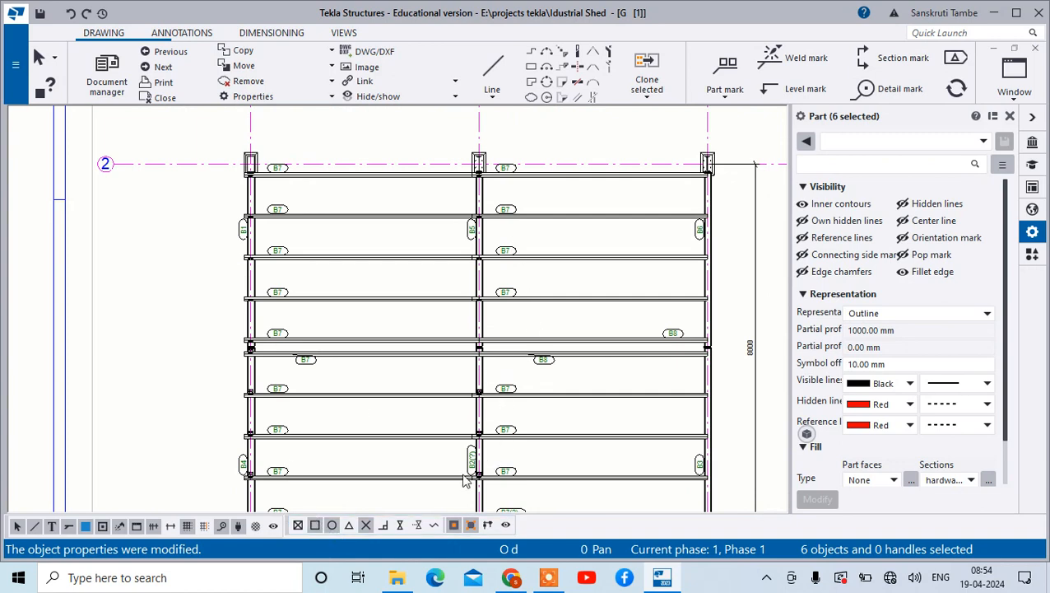
scroll(465, 479, up, 4)
click(481, 420)
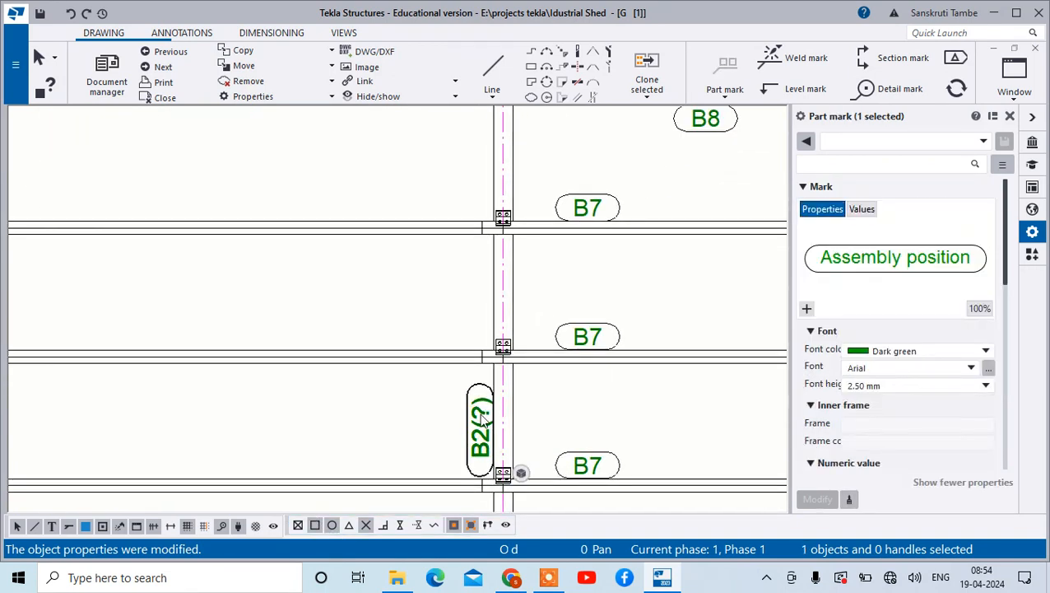
scroll(497, 428, down, 6)
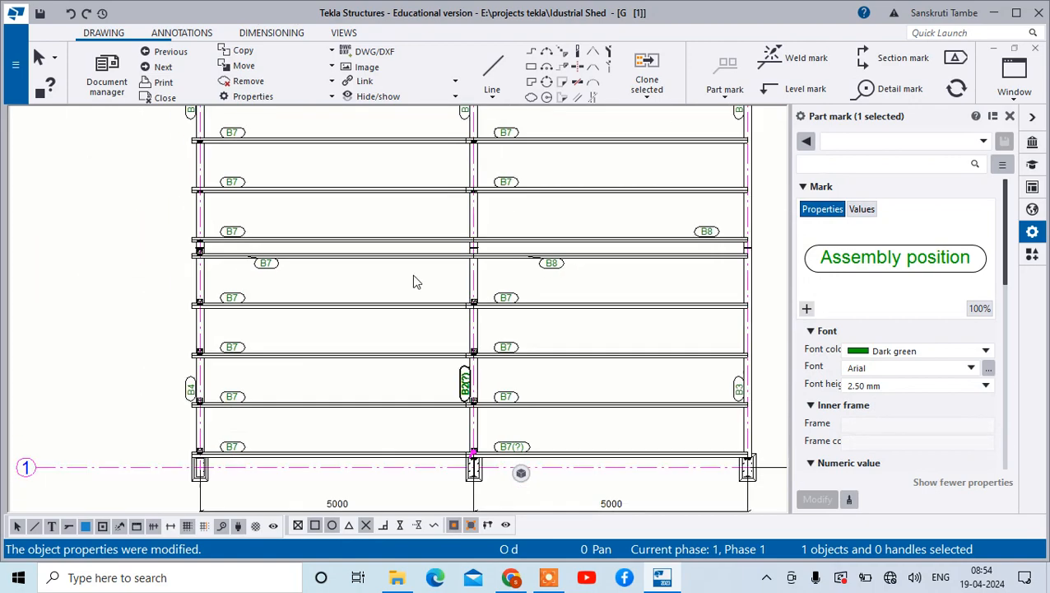
scroll(609, 284, up, 5)
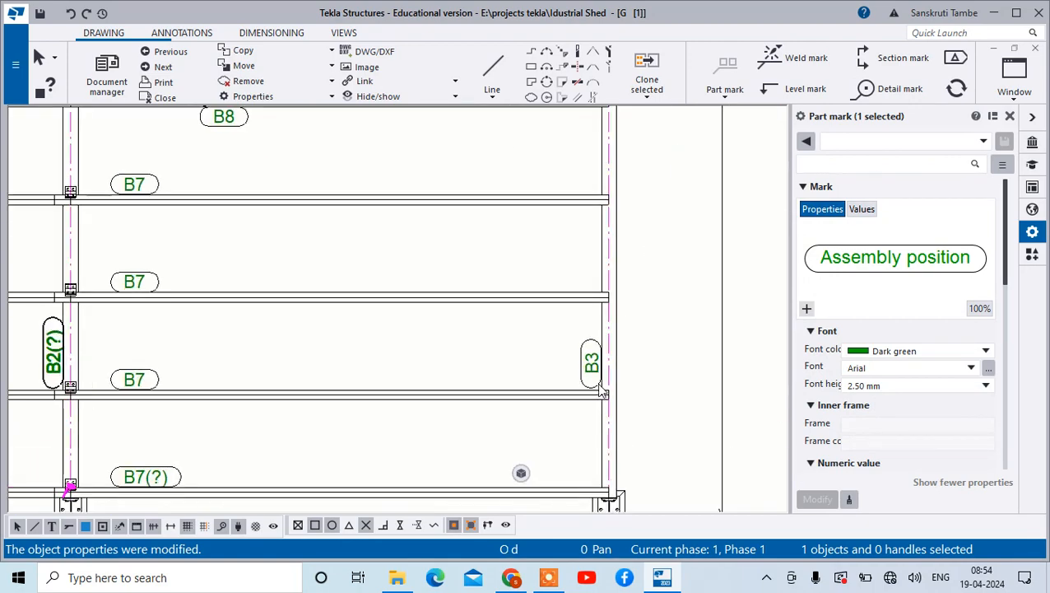
scroll(602, 391, down, 3)
scroll(601, 313, down, 3)
scroll(600, 313, up, 5)
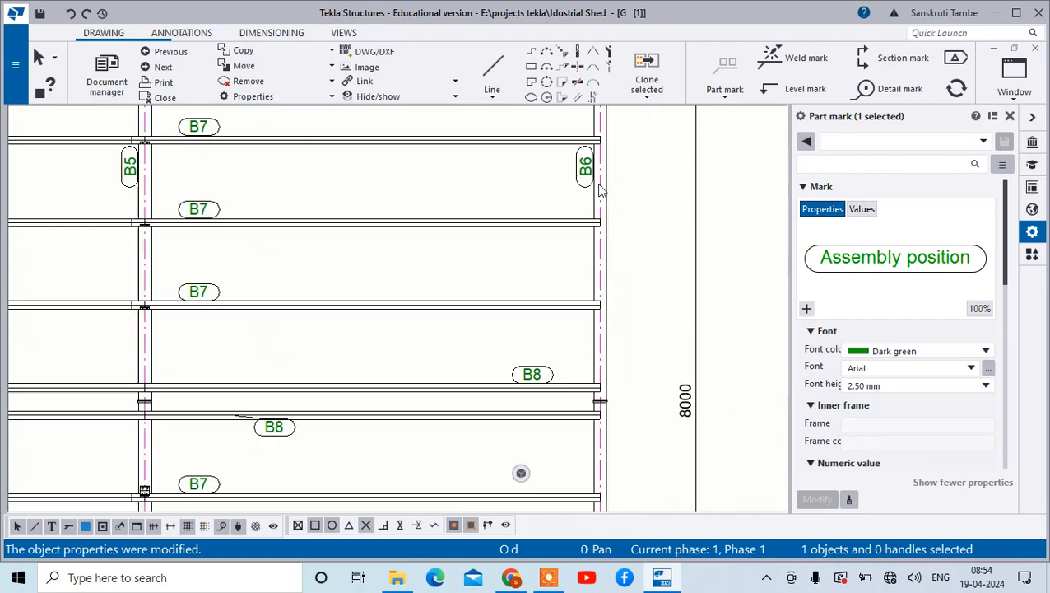
scroll(602, 192, down, 4)
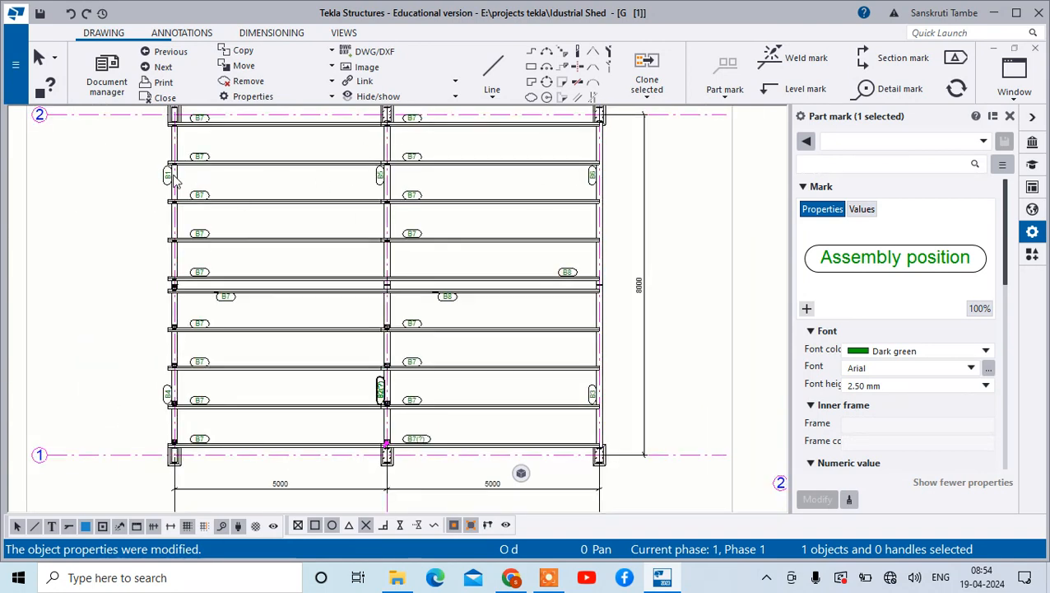
scroll(169, 177, up, 2)
scroll(168, 177, down, 2)
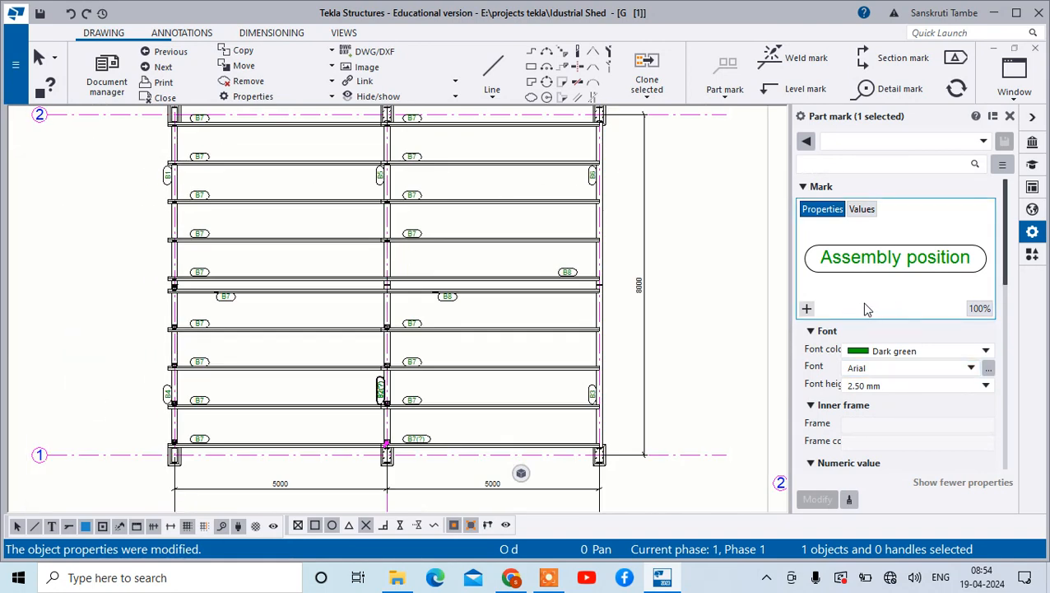
click(807, 308)
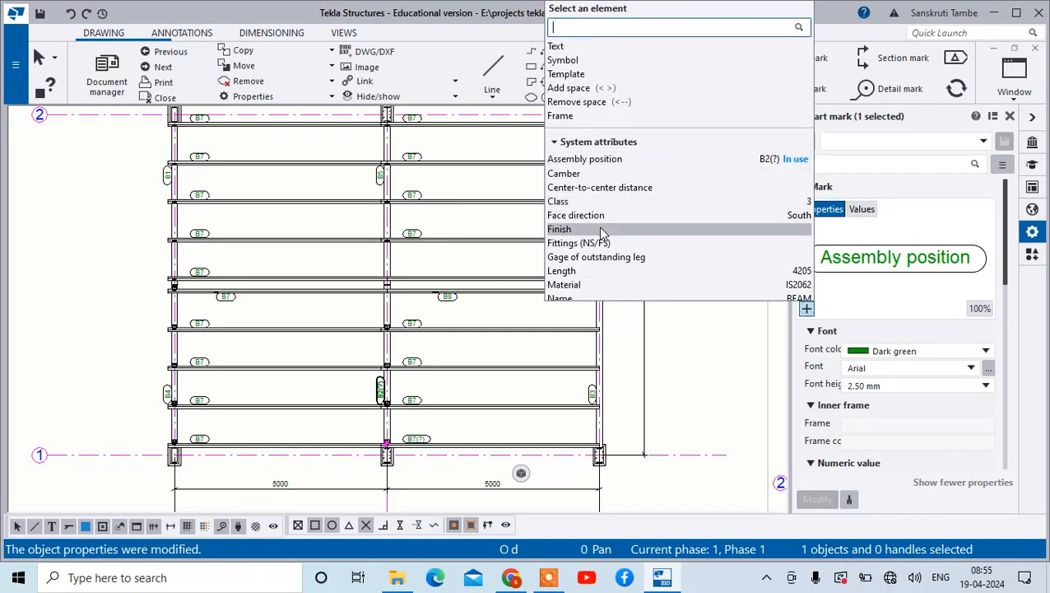
click(694, 368)
Step: Add Profile after the assembly position in the part mark content of the Plan @+5000 view's properties, and apply it to the view
scroll(226, 222, down, 5)
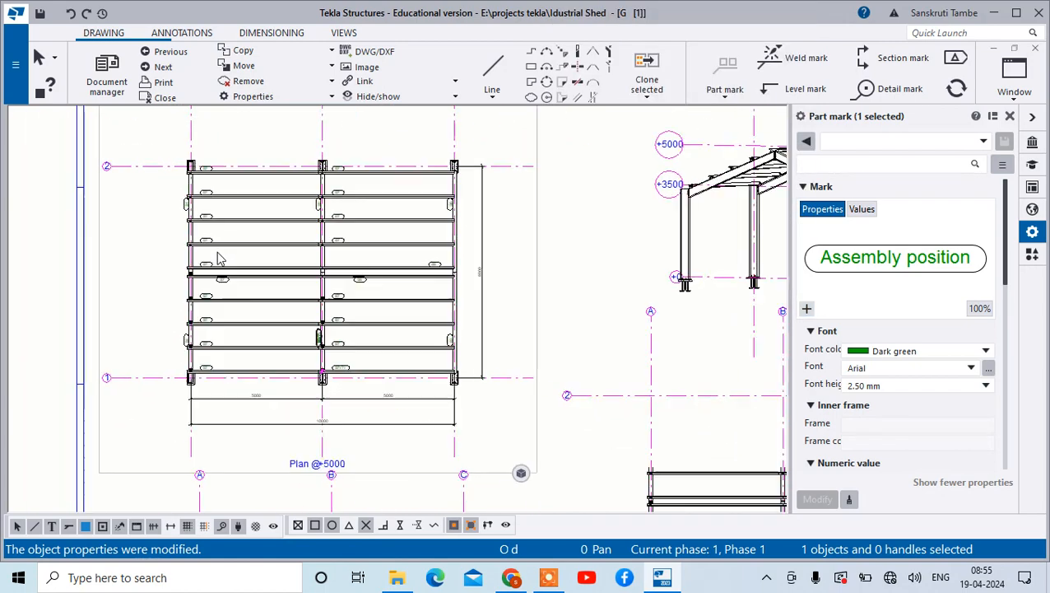
click(467, 176)
click(462, 164)
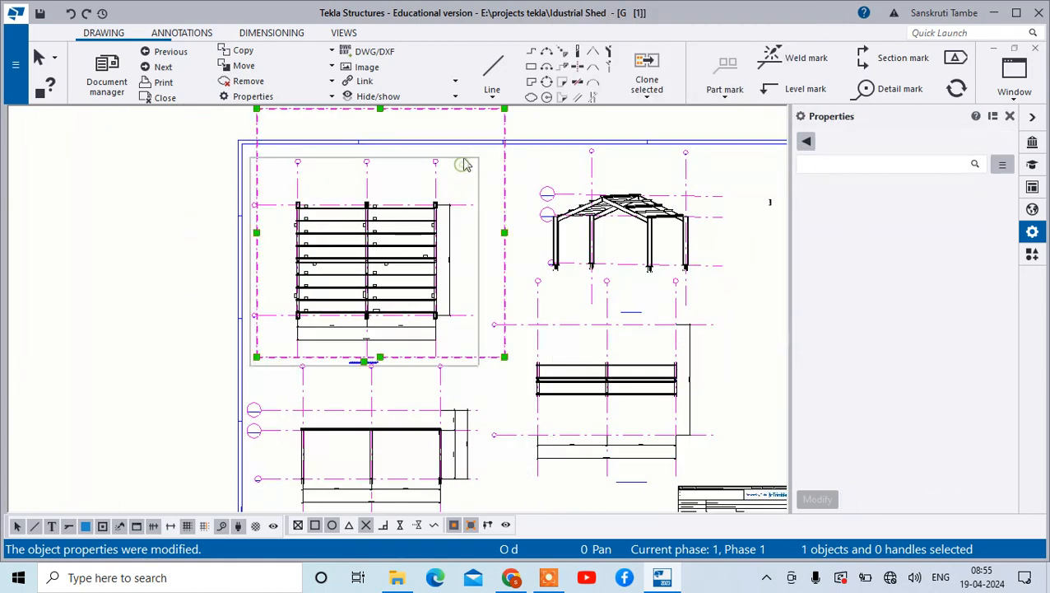
click(380, 357)
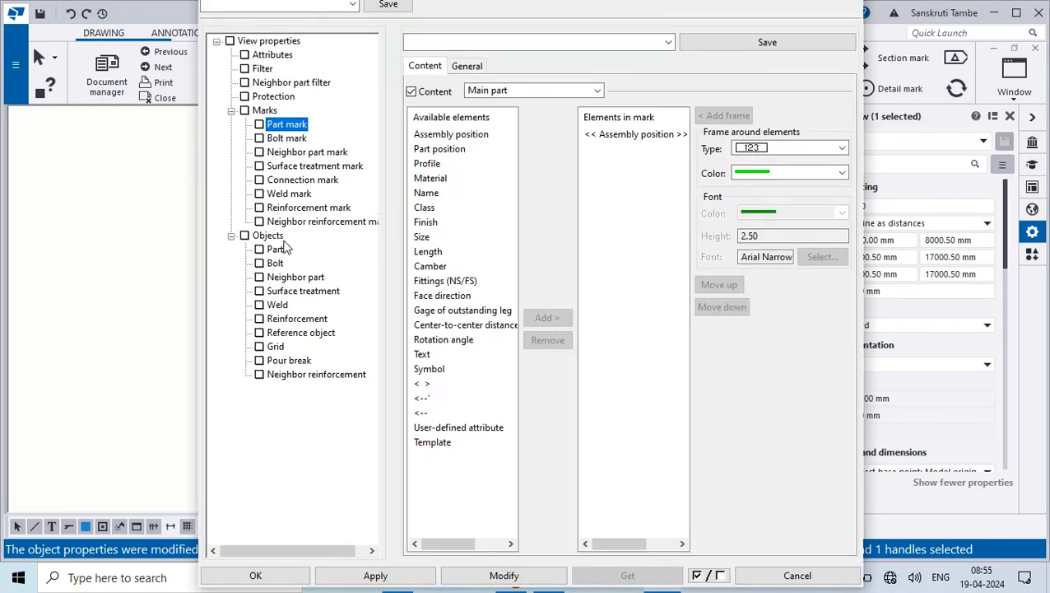
click(274, 250)
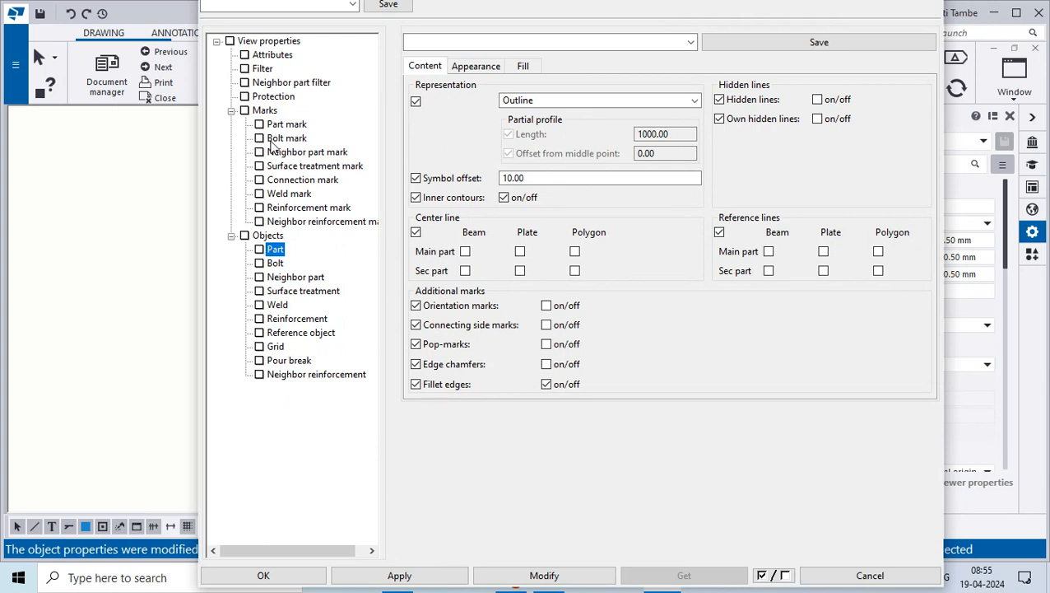
click(259, 124)
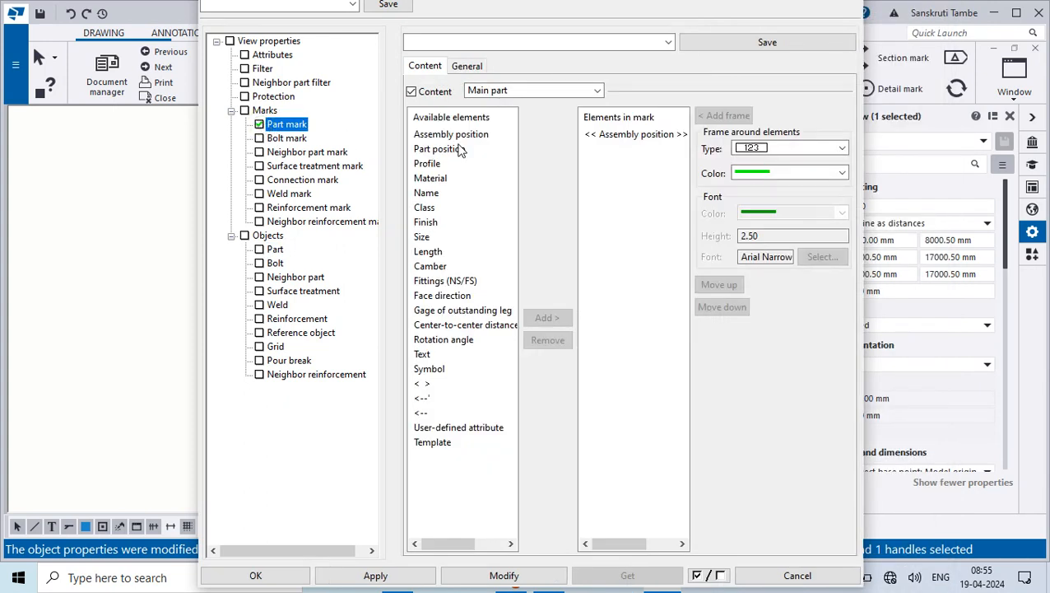
click(442, 167)
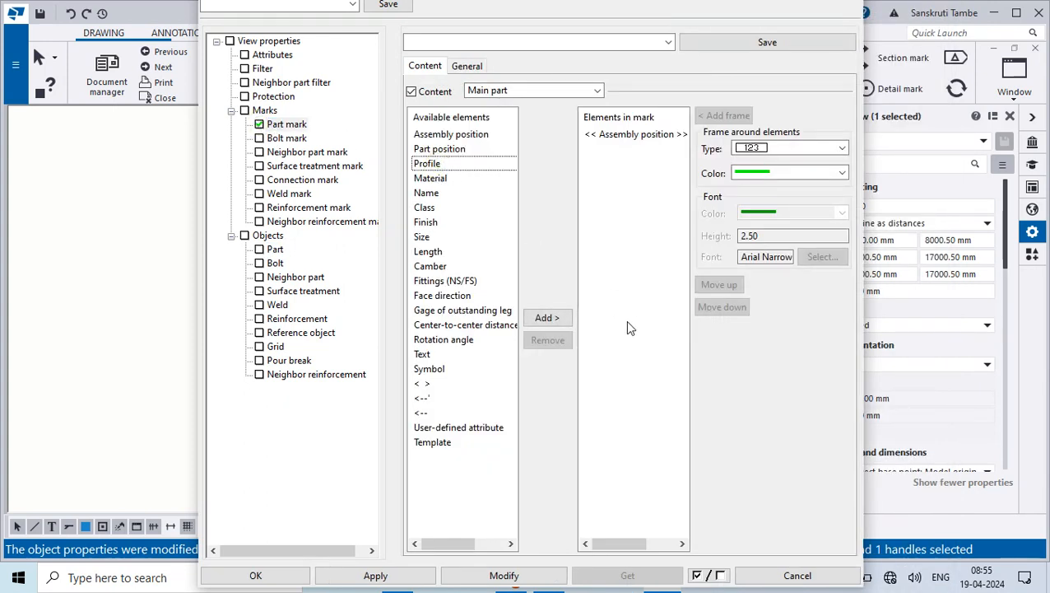
click(557, 320)
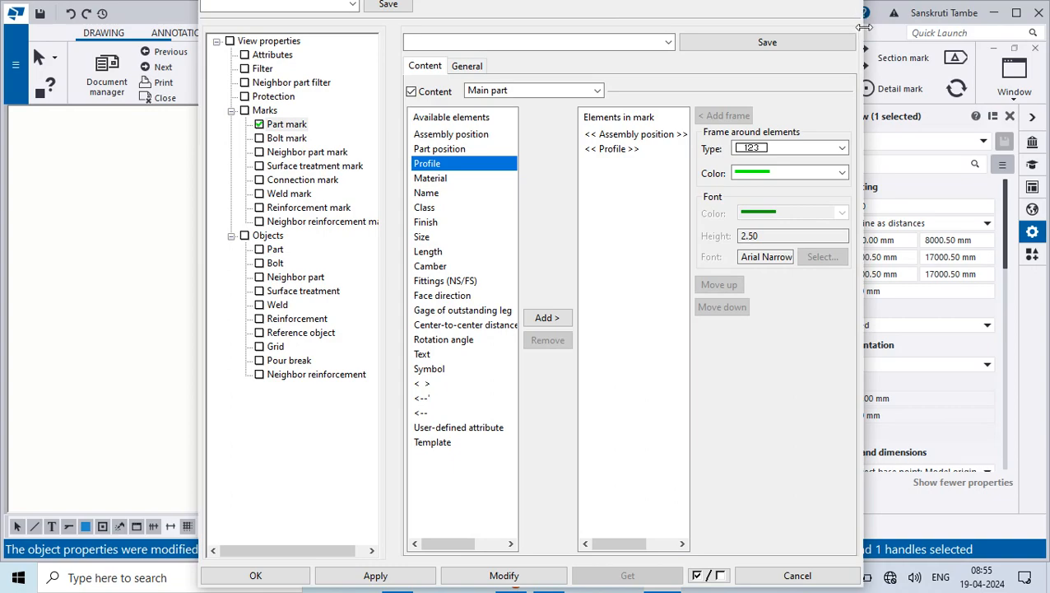
click(816, 22)
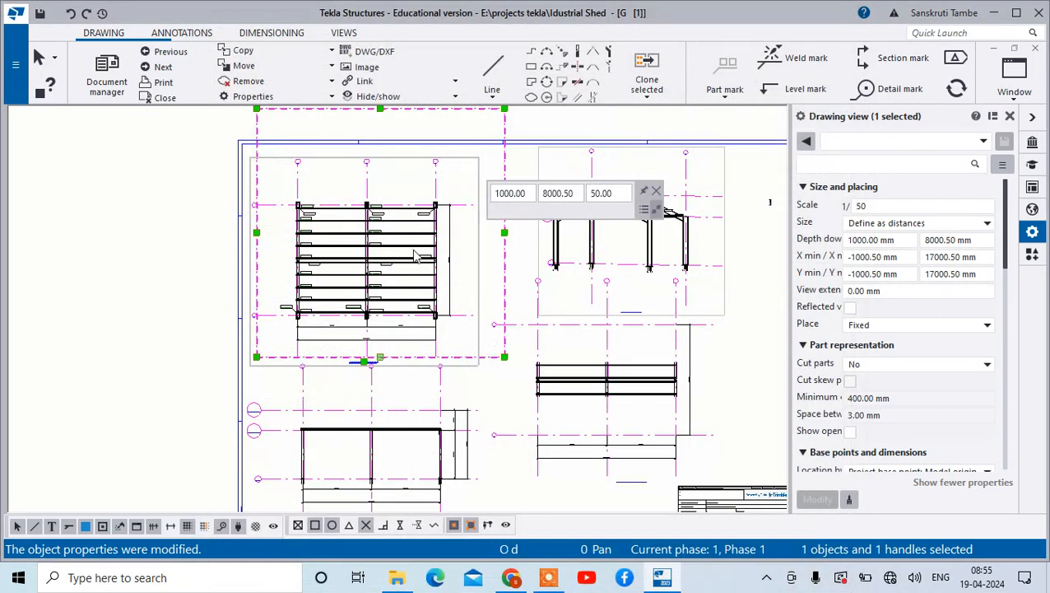
Step: Check the profile text in the purlin and rafter marks throughout the plan view
scroll(387, 245, up, 5)
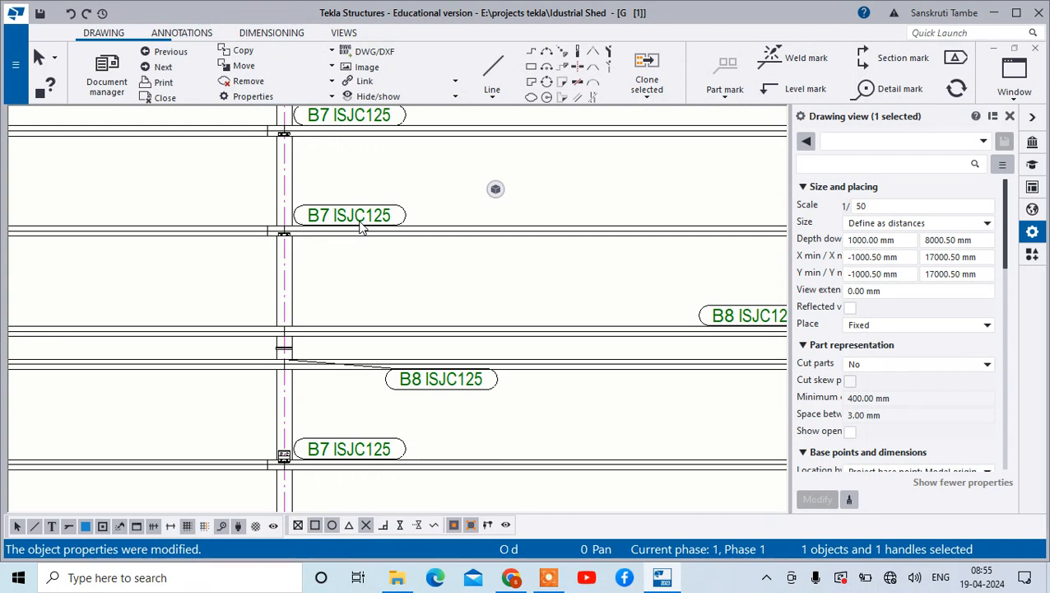
scroll(303, 239, down, 6)
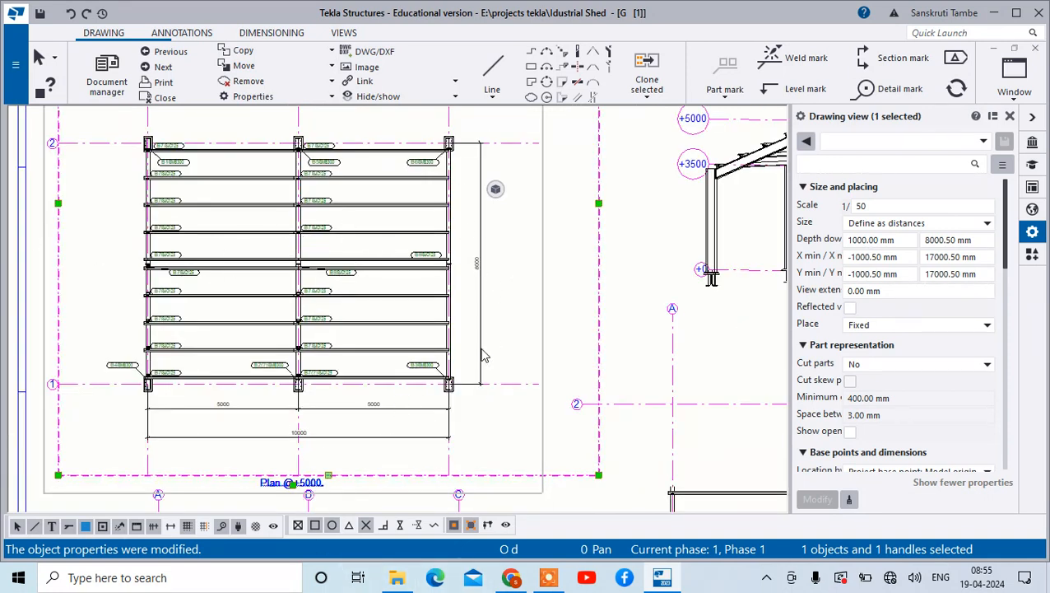
scroll(483, 356, up, 2)
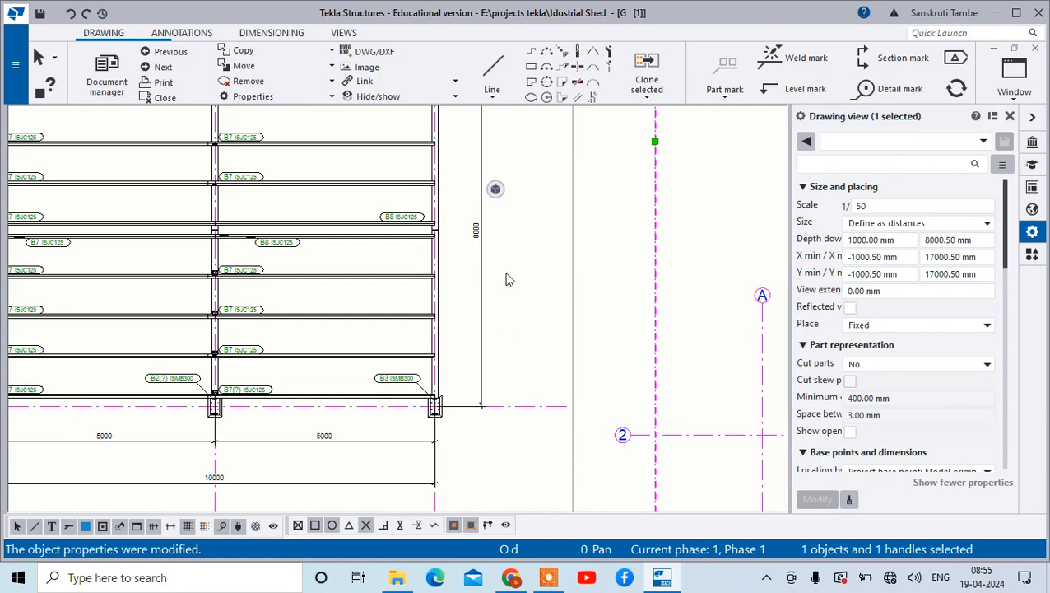
scroll(506, 258, down, 2)
scroll(302, 362, up, 2)
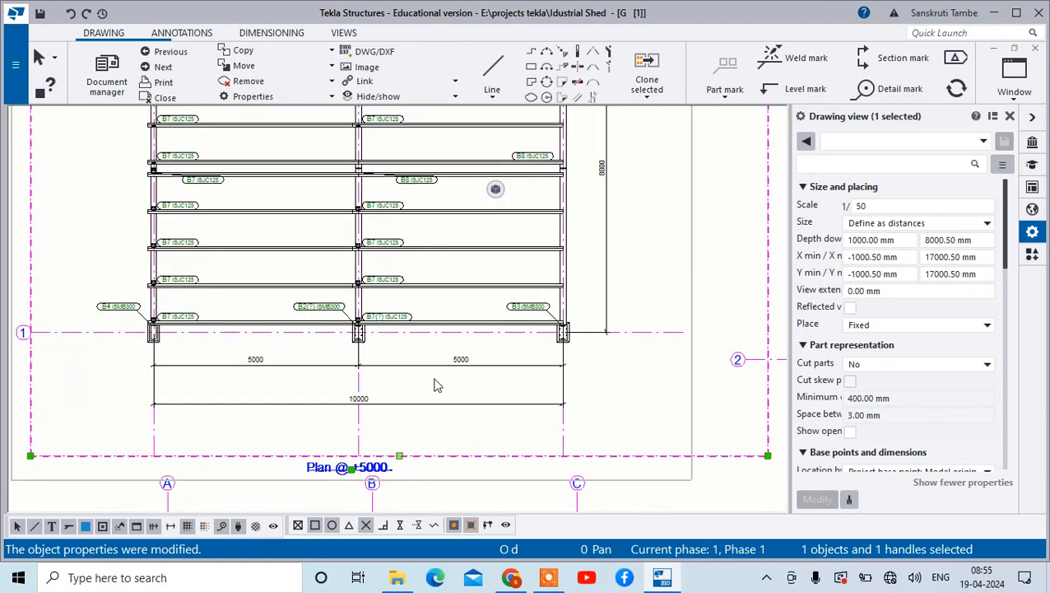
Step: Begin a vertical dimension chain along grid A, picking the purlin ends in order from the purlin at grid line 2 towards the ridge
scroll(365, 307, down, 1)
scroll(244, 186, up, 4)
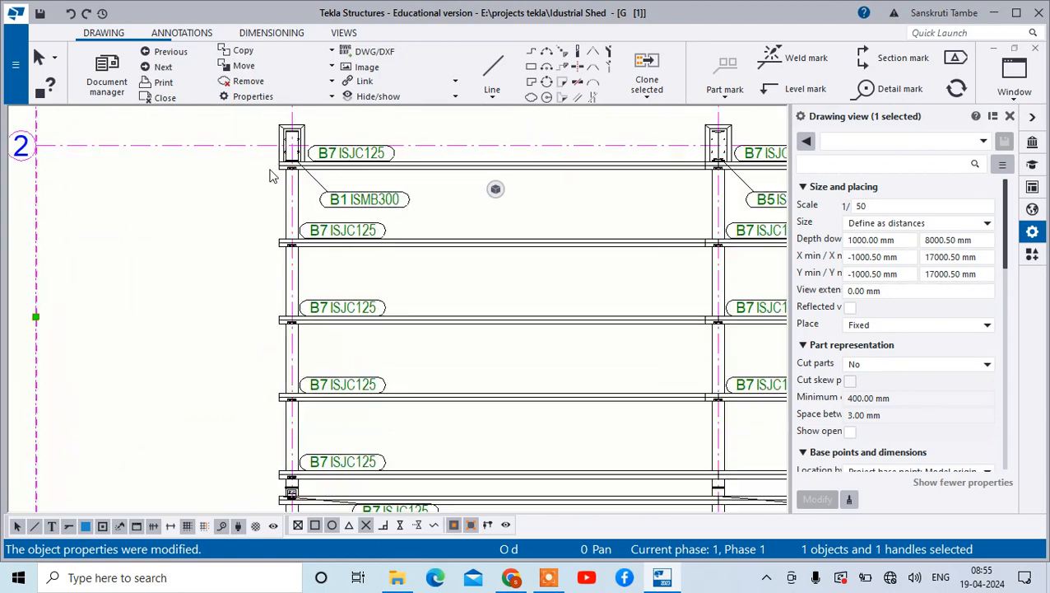
scroll(298, 247, up, 2)
scroll(298, 260, down, 2)
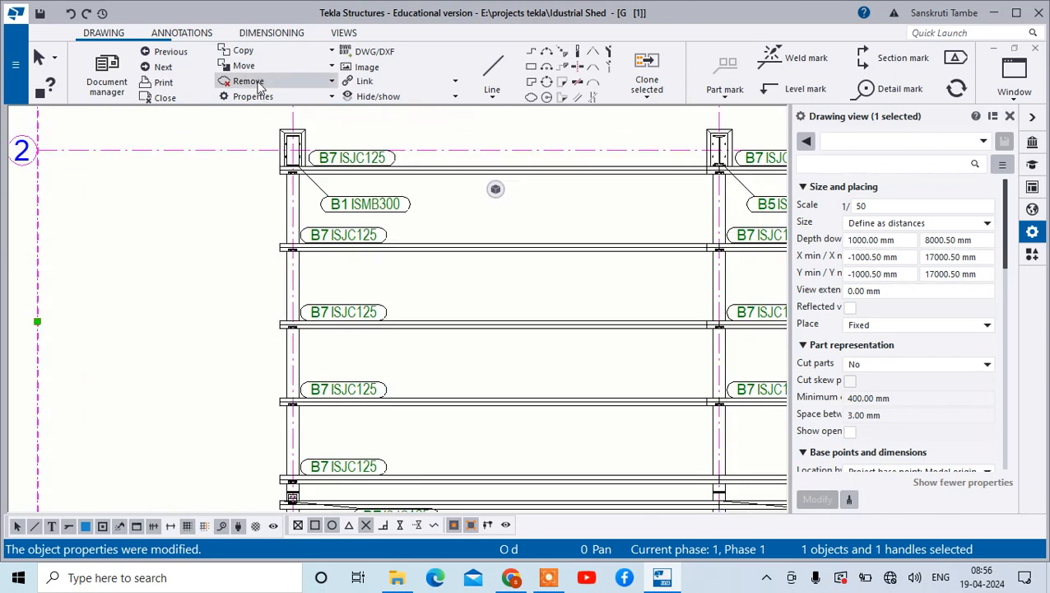
click(255, 33)
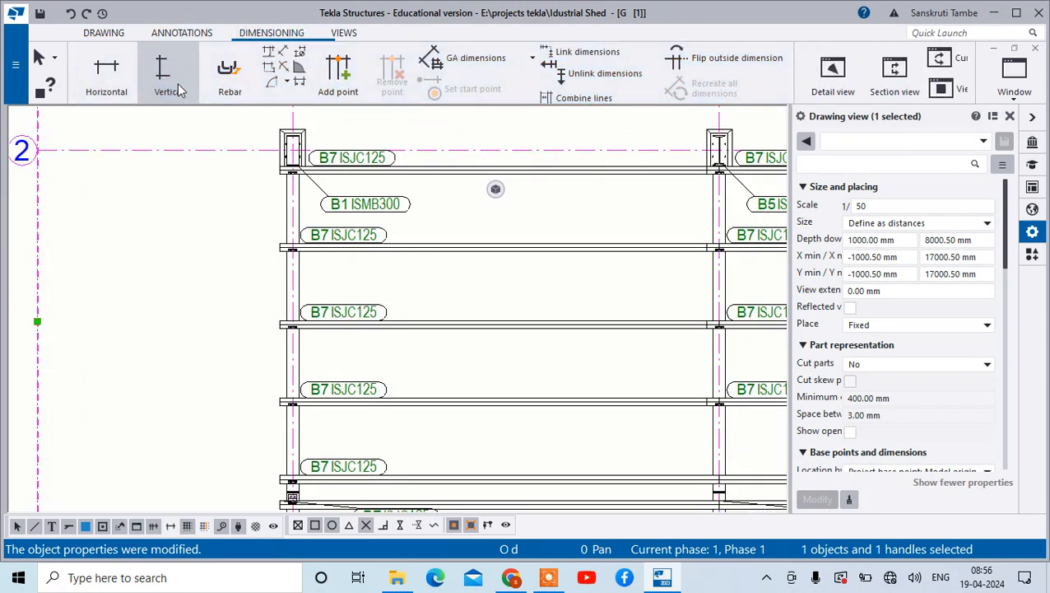
click(166, 77)
scroll(288, 161, up, 3)
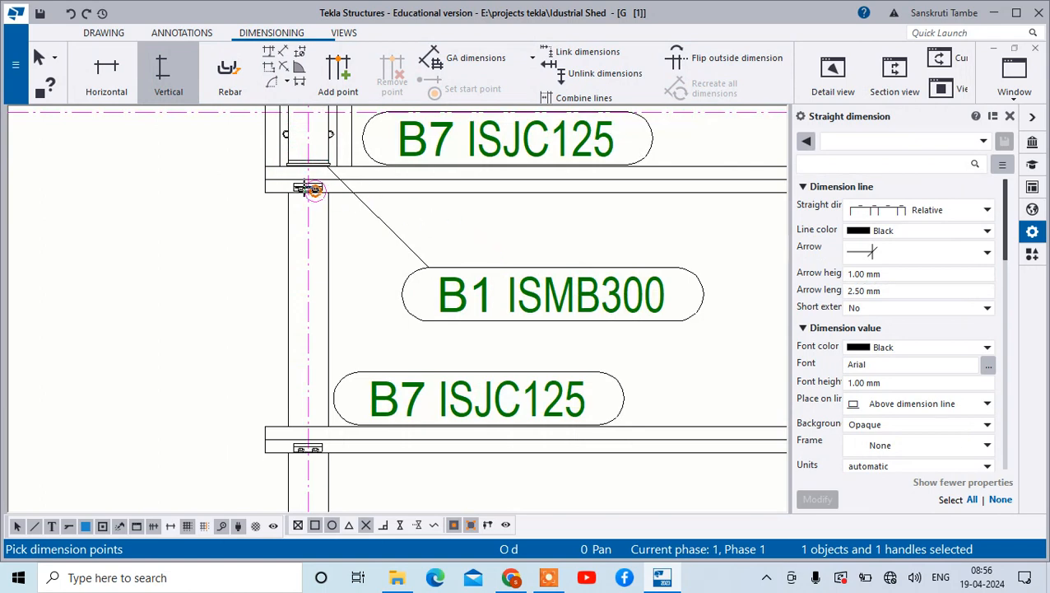
click(265, 179)
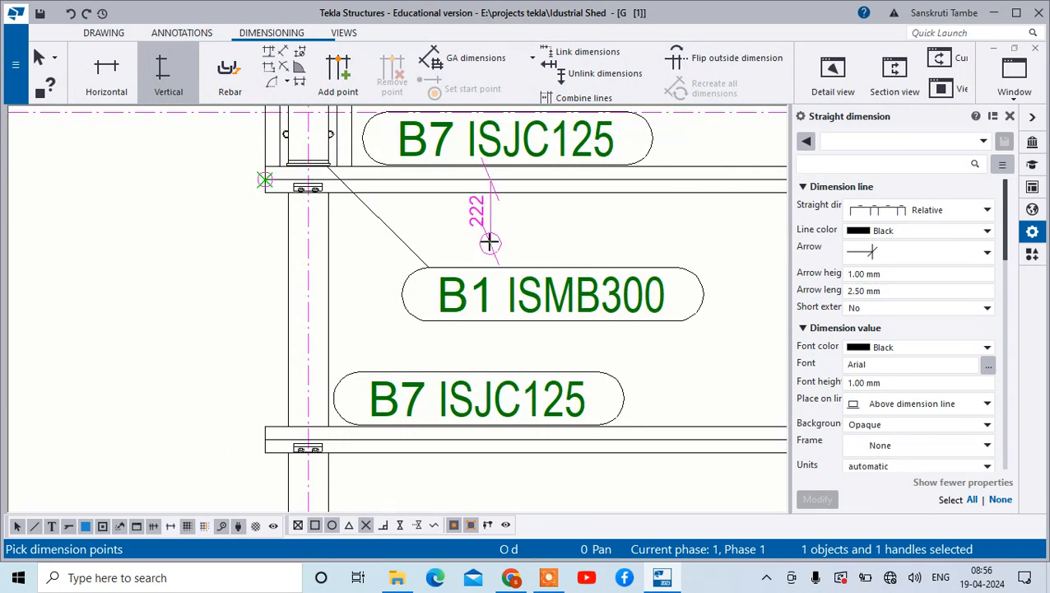
scroll(354, 223, down, 2)
scroll(327, 329, up, 2)
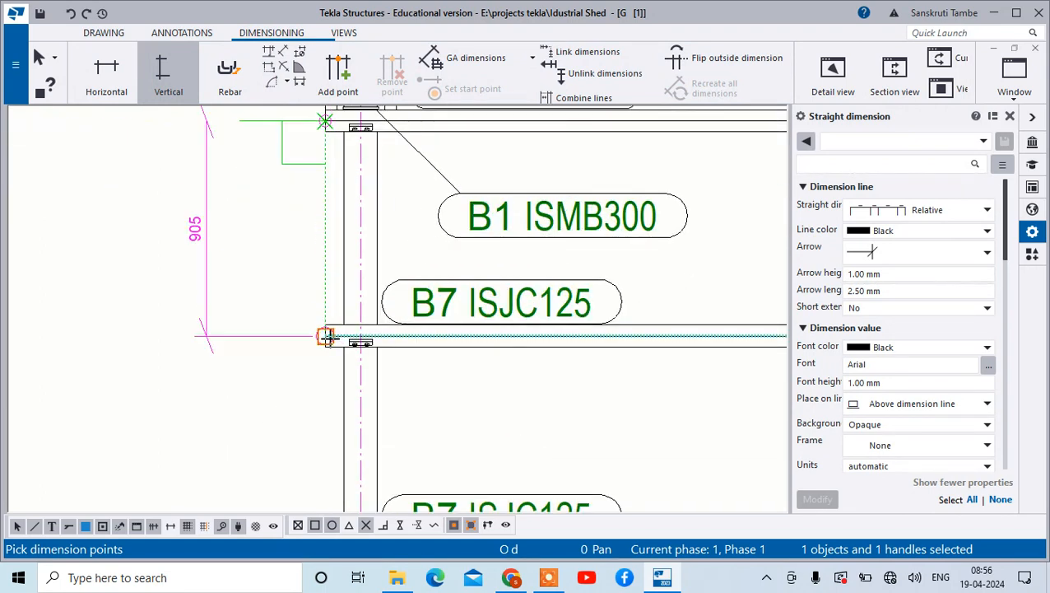
scroll(326, 336, down, 3)
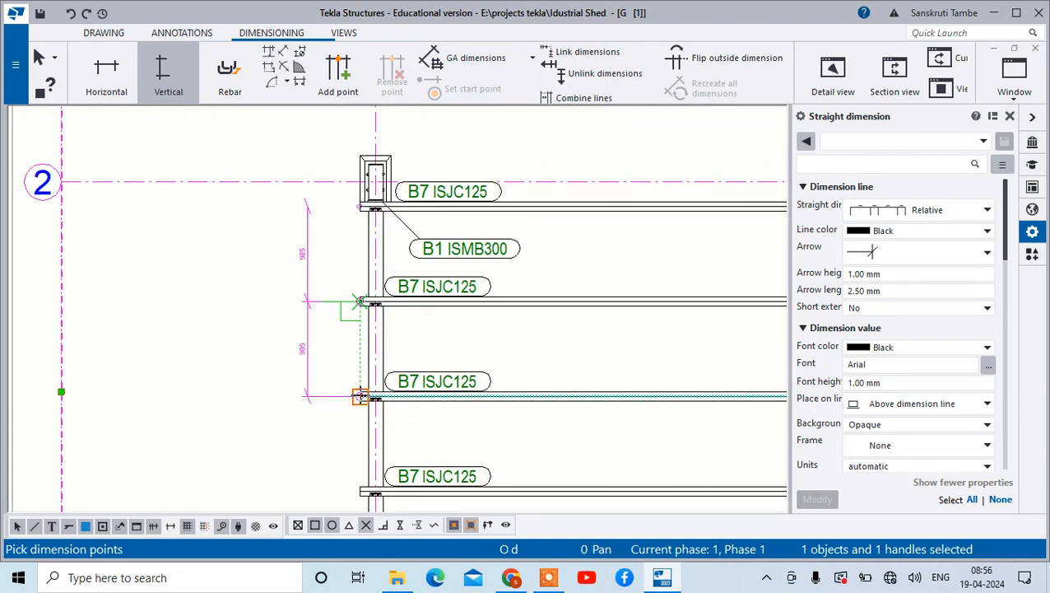
scroll(390, 362, down, 3)
scroll(379, 362, up, 5)
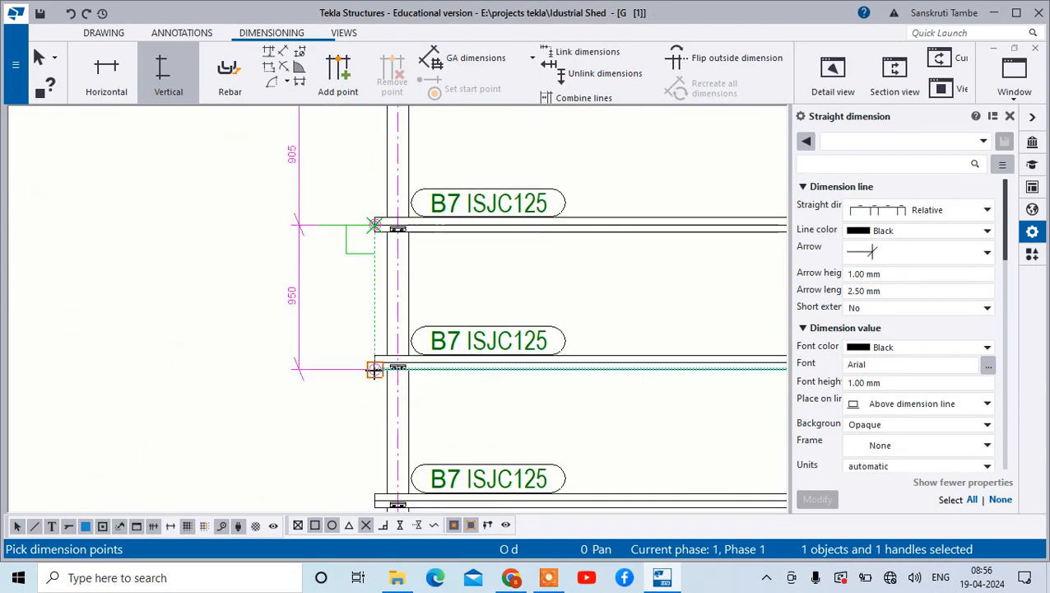
Step: Extend the vertical chain to the fifth purlin from grid line 2 and place the dimension line outside grid A
scroll(410, 412, down, 3)
scroll(403, 375, up, 2)
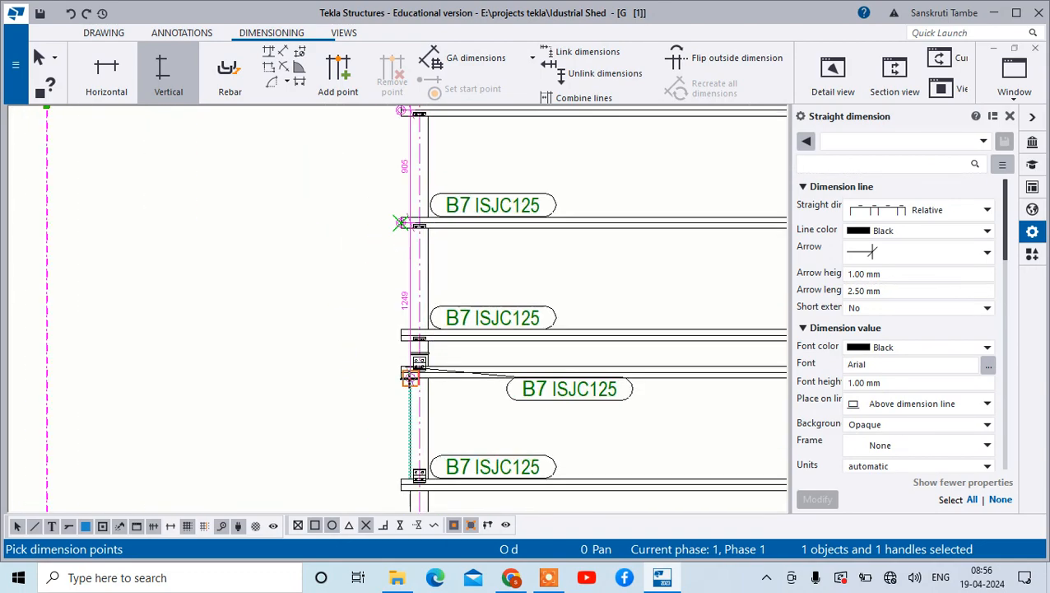
scroll(400, 334, up, 1)
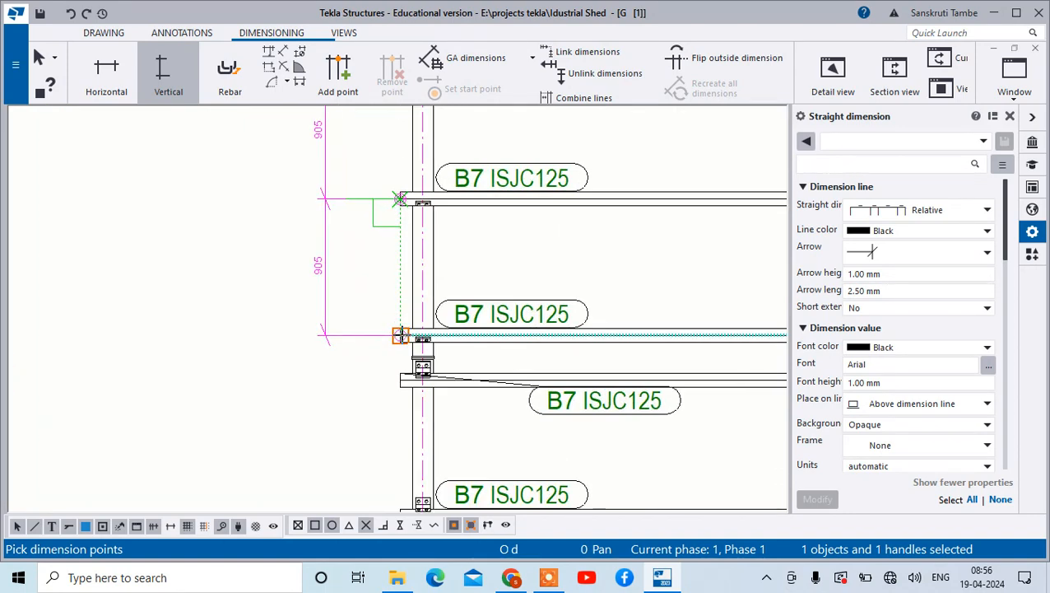
click(400, 335)
scroll(433, 349, down, 2)
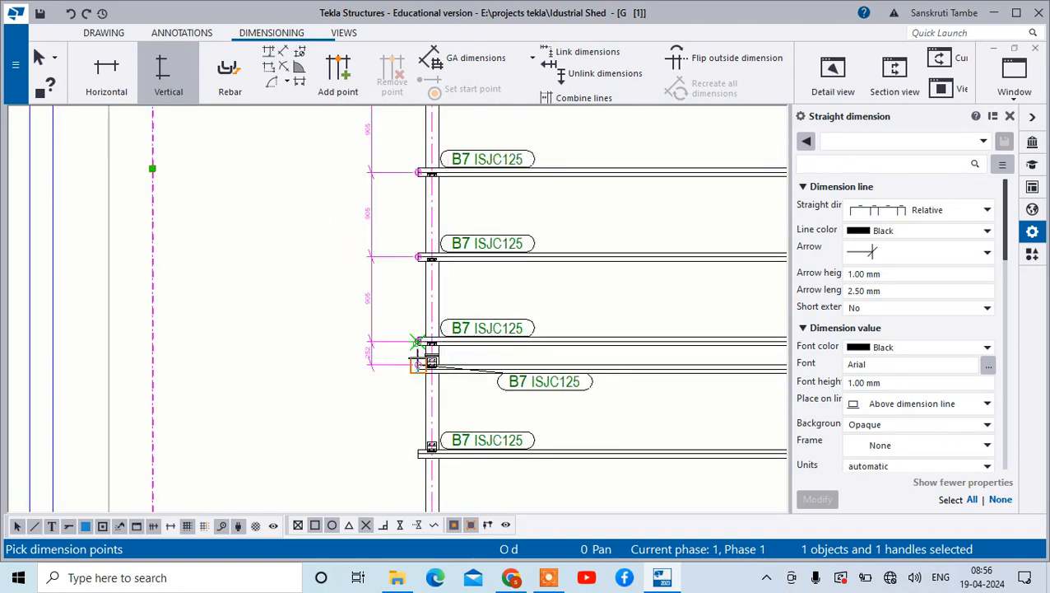
scroll(403, 340, down, 2)
scroll(410, 340, up, 3)
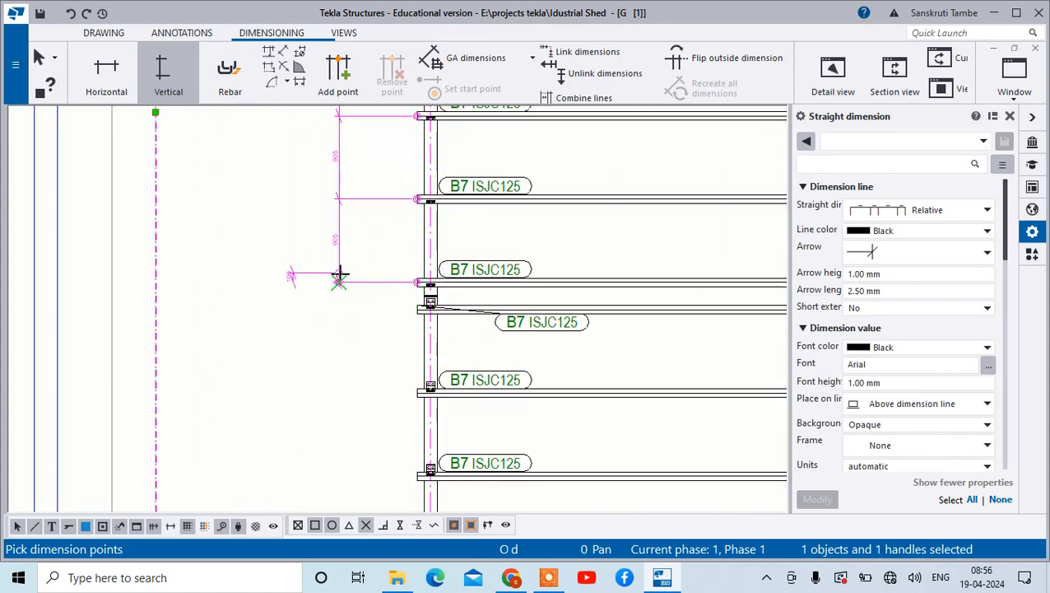
click(339, 278)
scroll(356, 313, down, 2)
scroll(366, 246, up, 6)
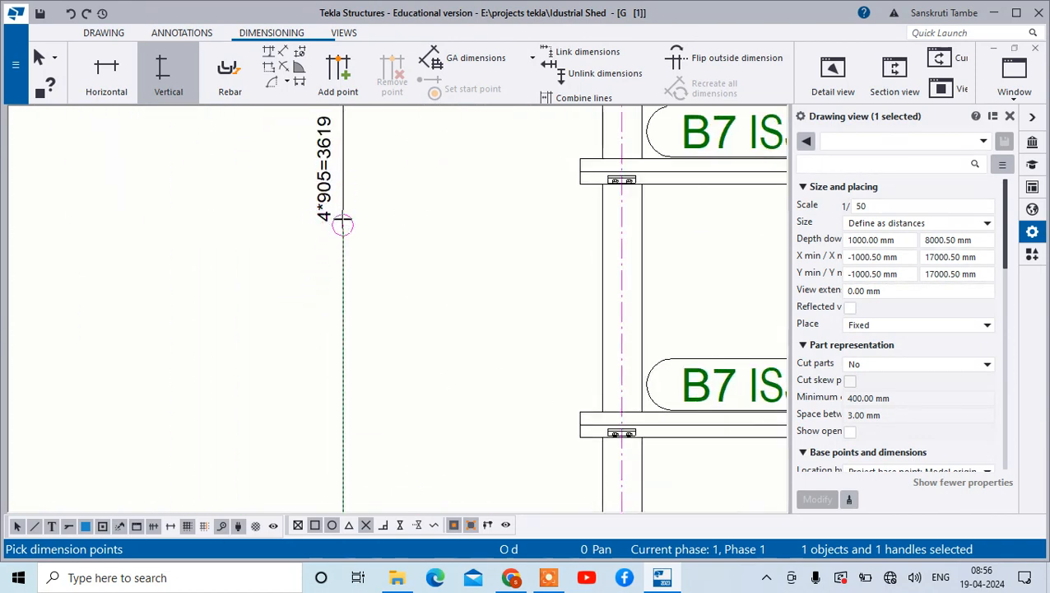
scroll(342, 209, down, 3)
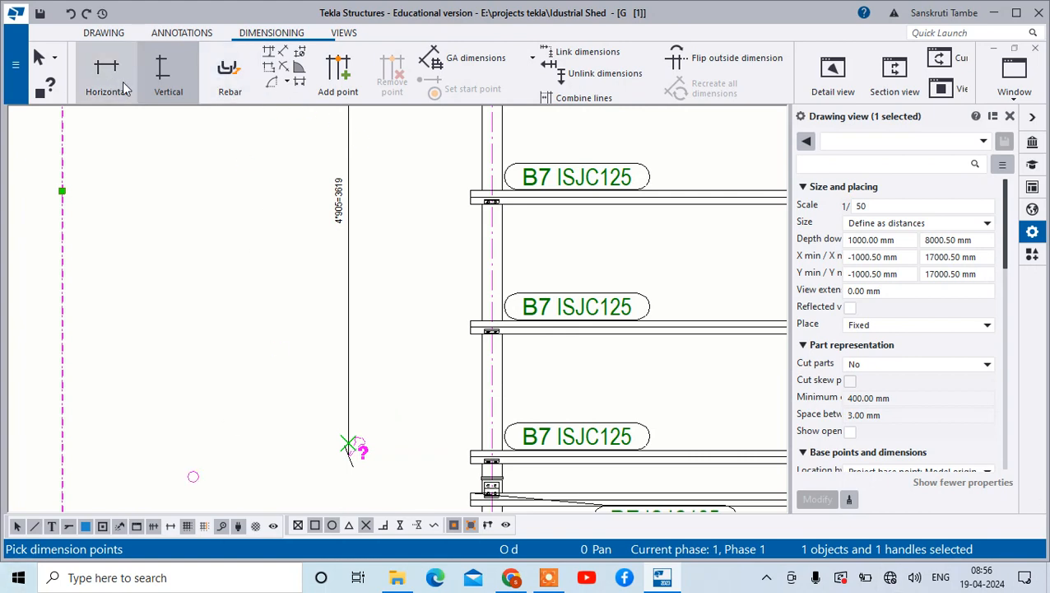
Step: Try to dimension the purlin spacing vertically along grid A from the purlin at grid line 1 up to the ridge, and undo it
click(157, 78)
scroll(335, 175, down, 6)
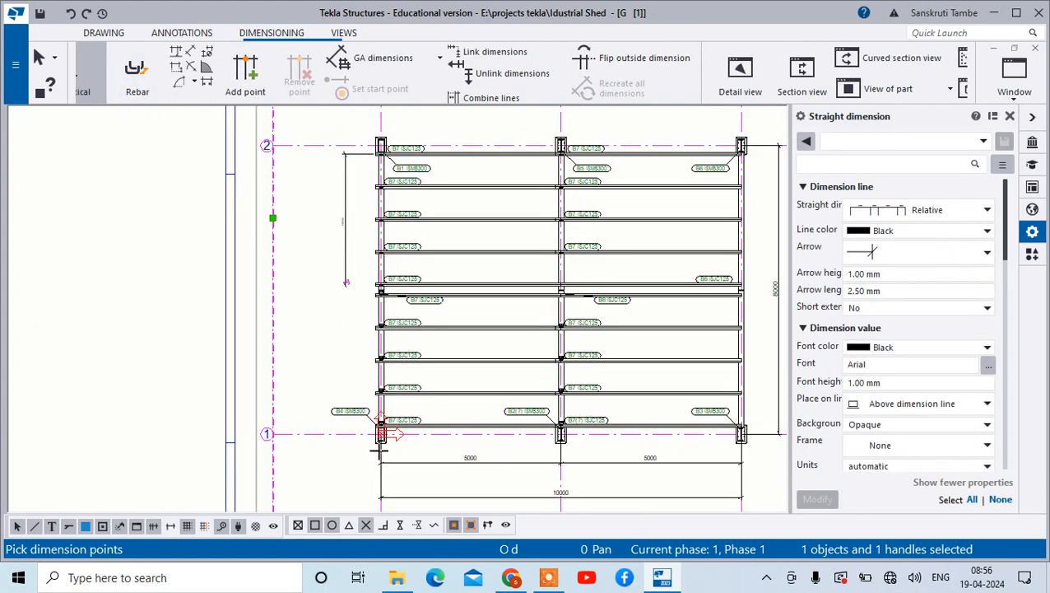
scroll(378, 448, up, 6)
click(453, 259)
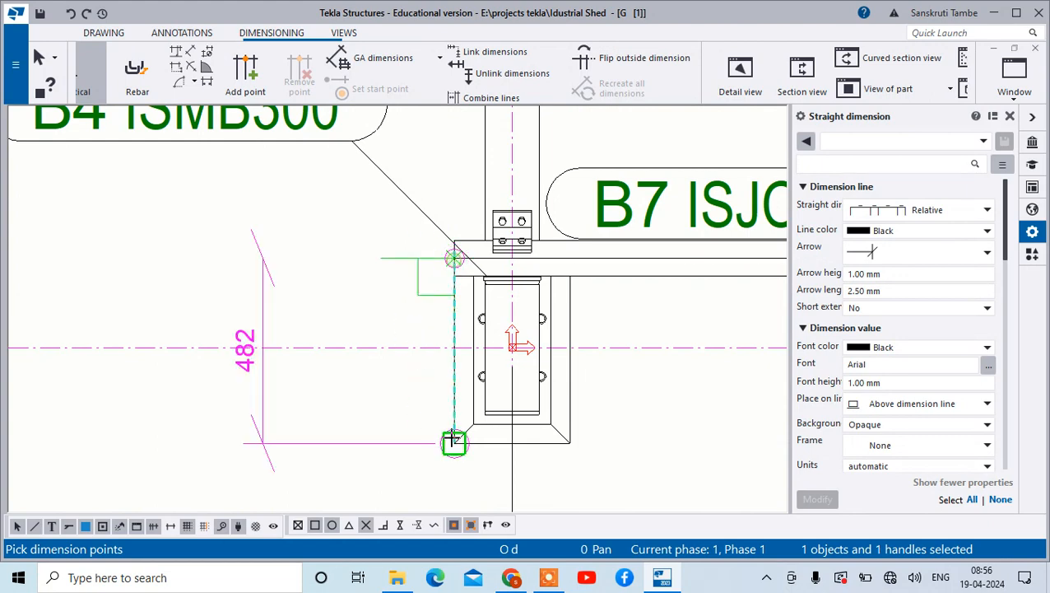
scroll(454, 442, down, 4)
scroll(452, 298, down, 3)
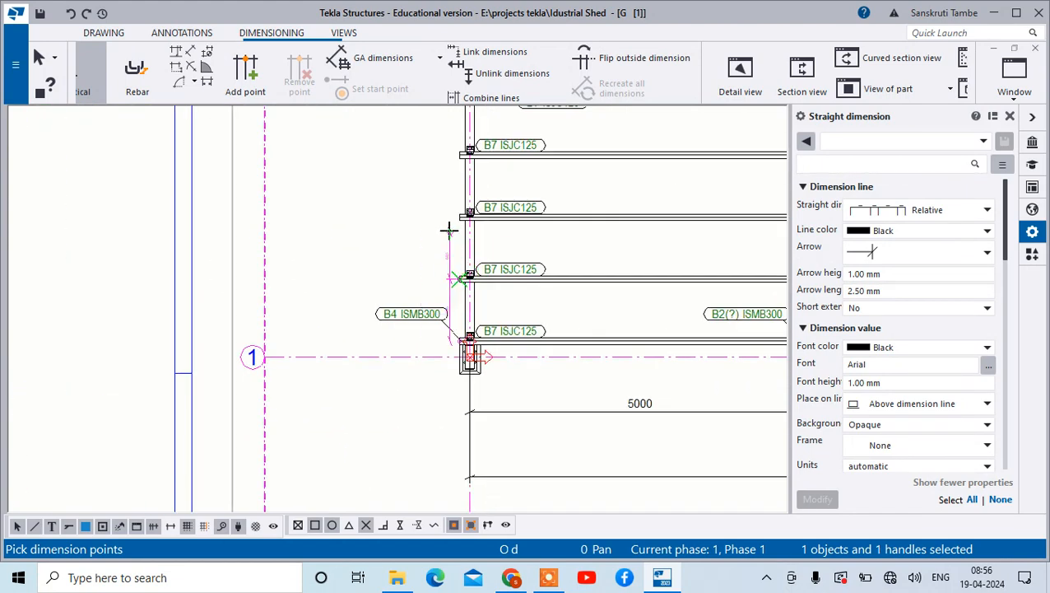
scroll(457, 216, up, 3)
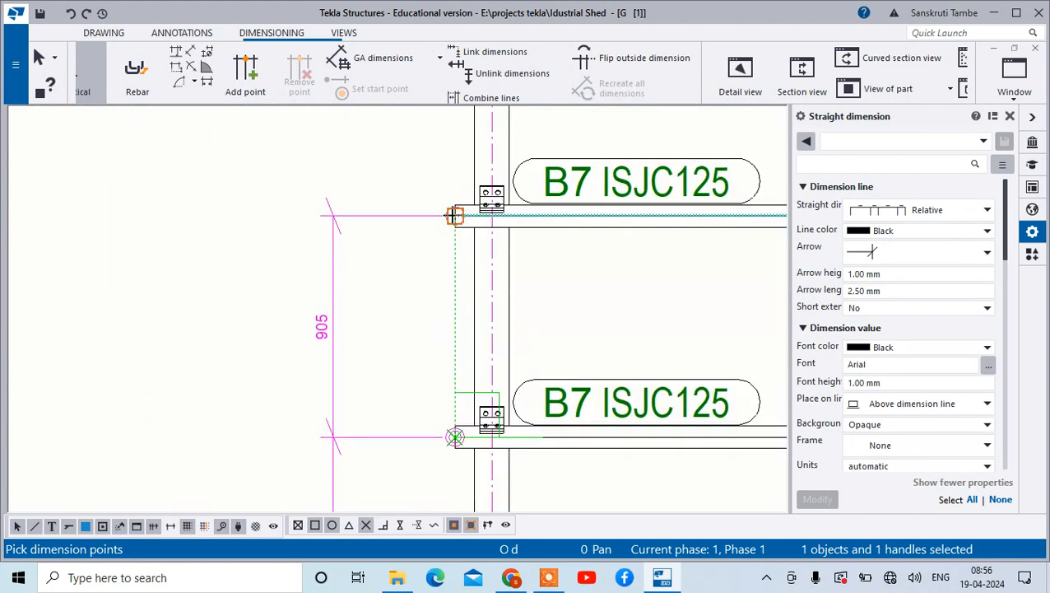
click(453, 215)
scroll(513, 375, down, 3)
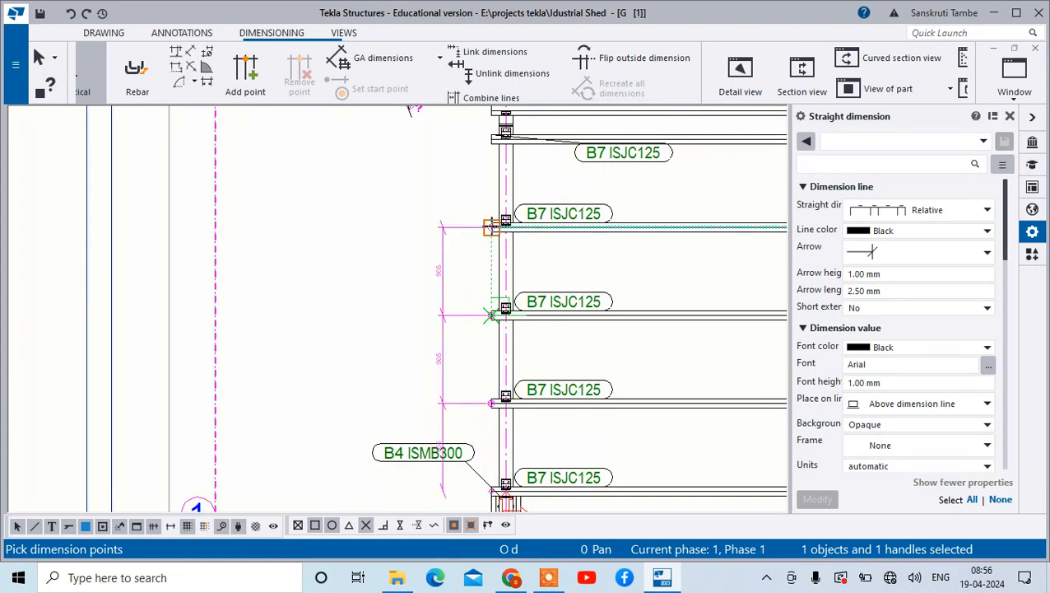
click(492, 228)
click(491, 138)
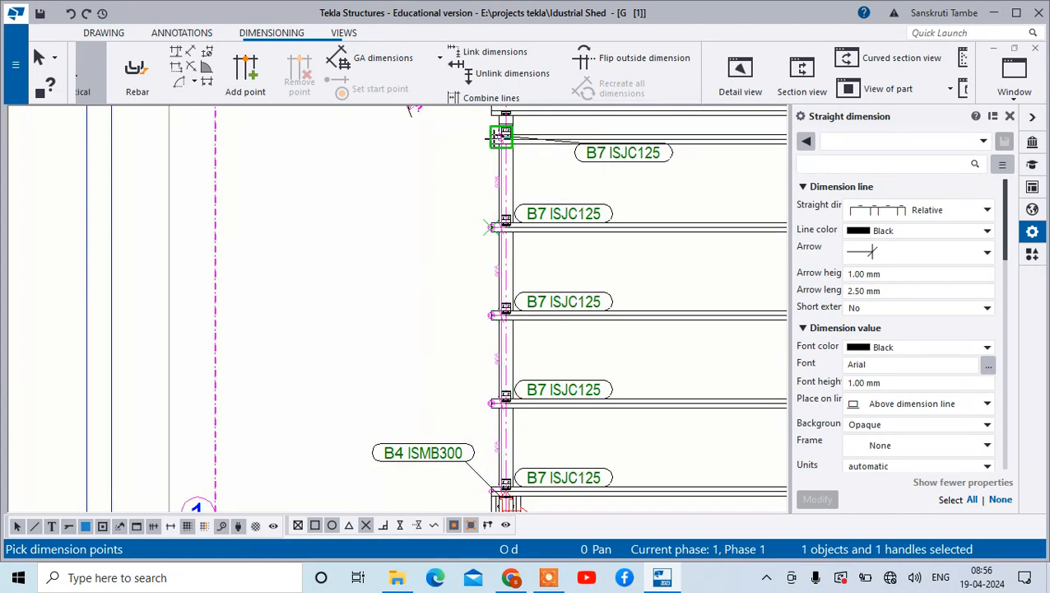
middle_click(494, 136)
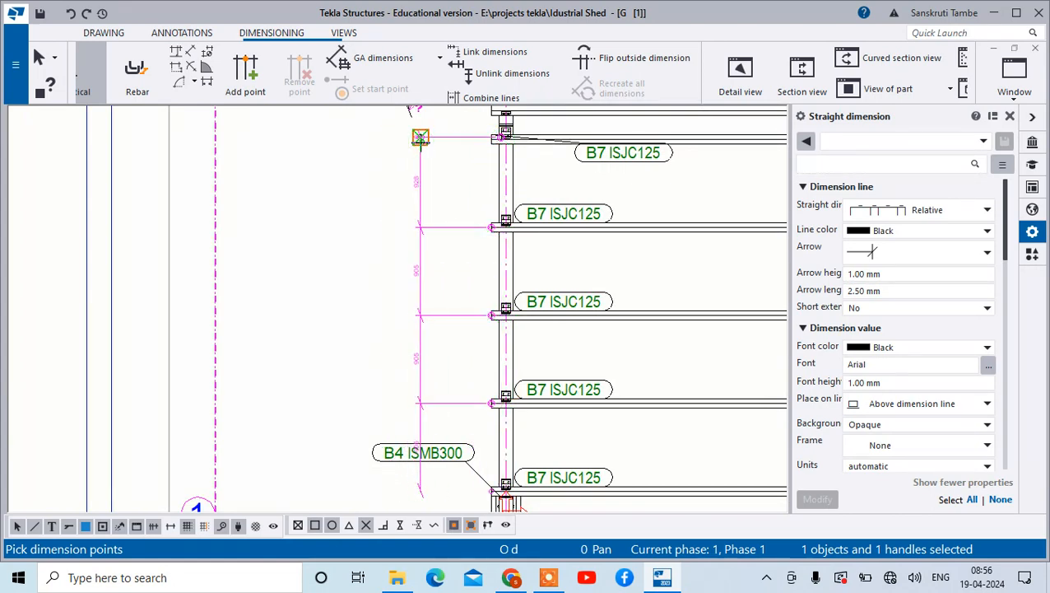
click(420, 138)
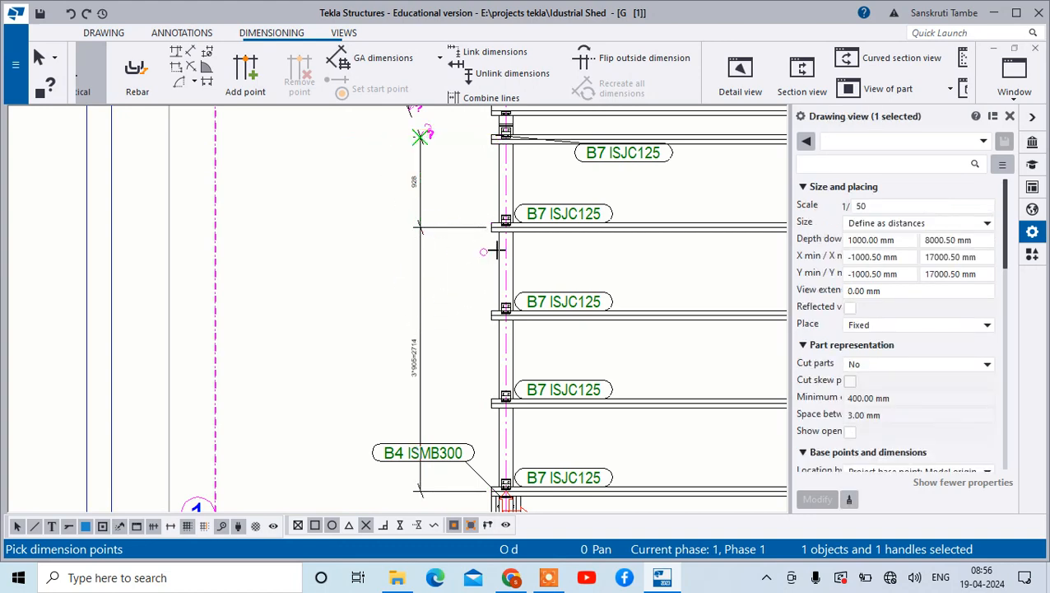
scroll(436, 158, up, 5)
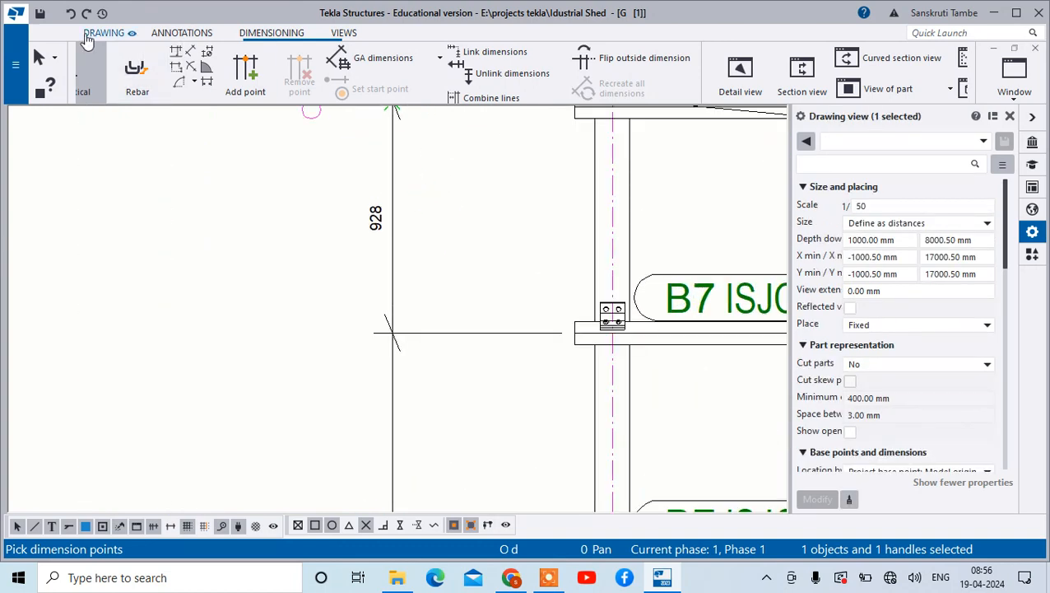
click(71, 13)
scroll(546, 260, down, 2)
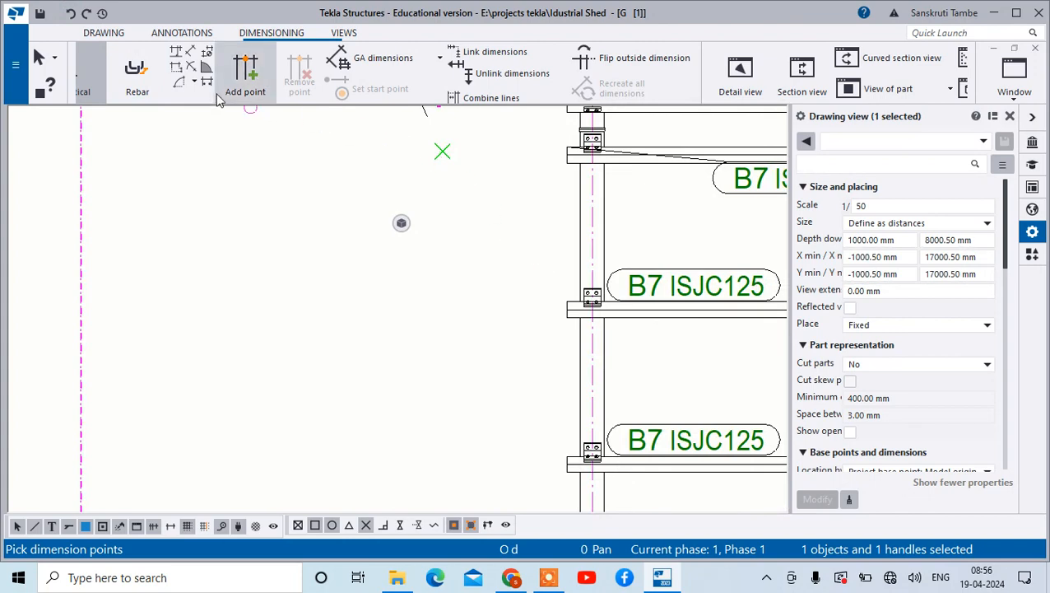
Step: Dimension the purlin spacing vertically along grid A from the purlin just below the ridge down to the one at grid line 1
click(247, 33)
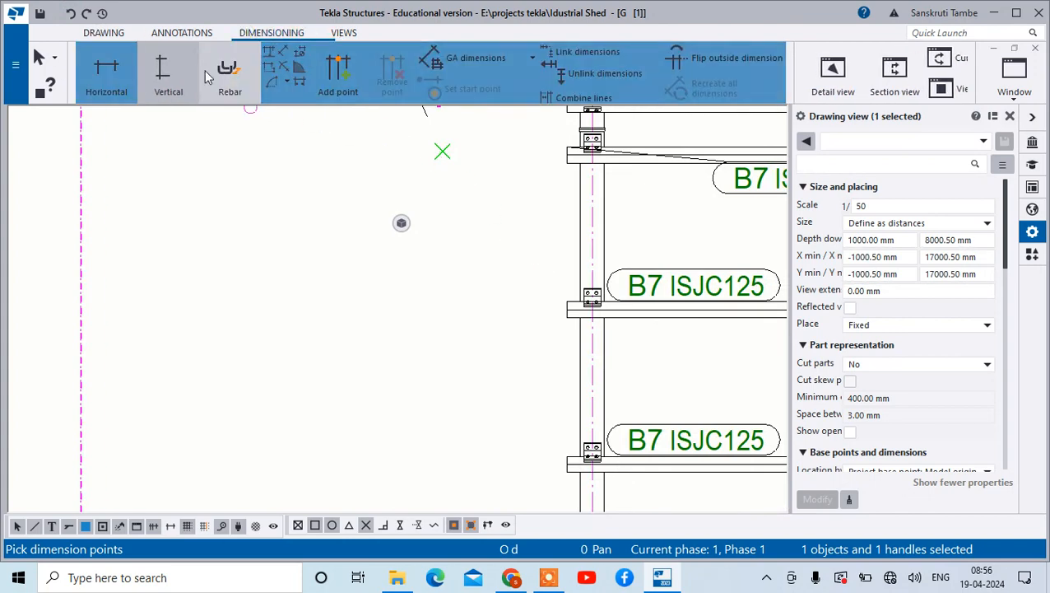
click(168, 73)
scroll(568, 160, up, 2)
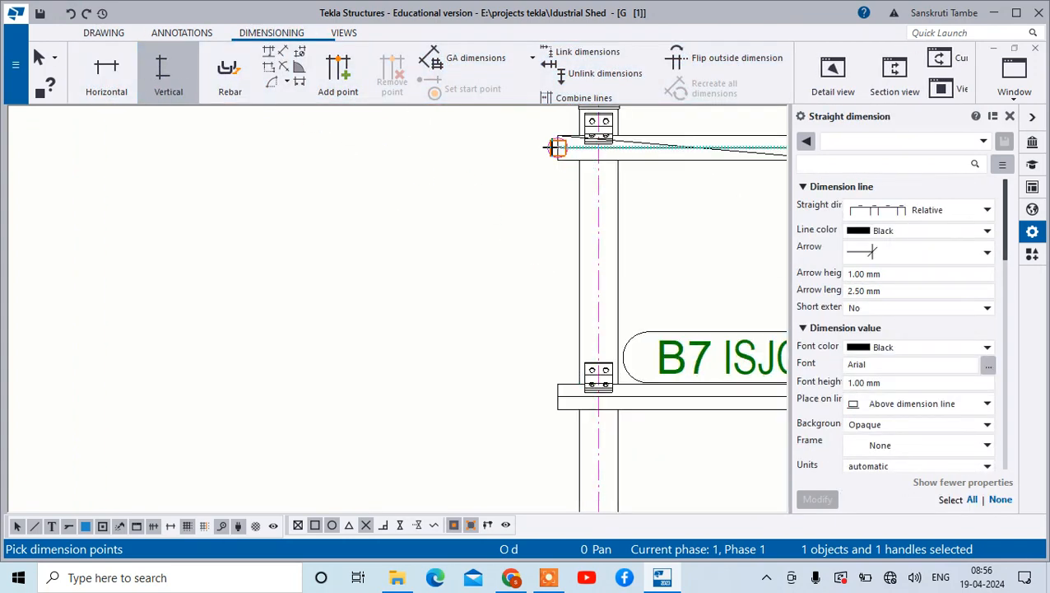
click(557, 147)
scroll(568, 300, down, 3)
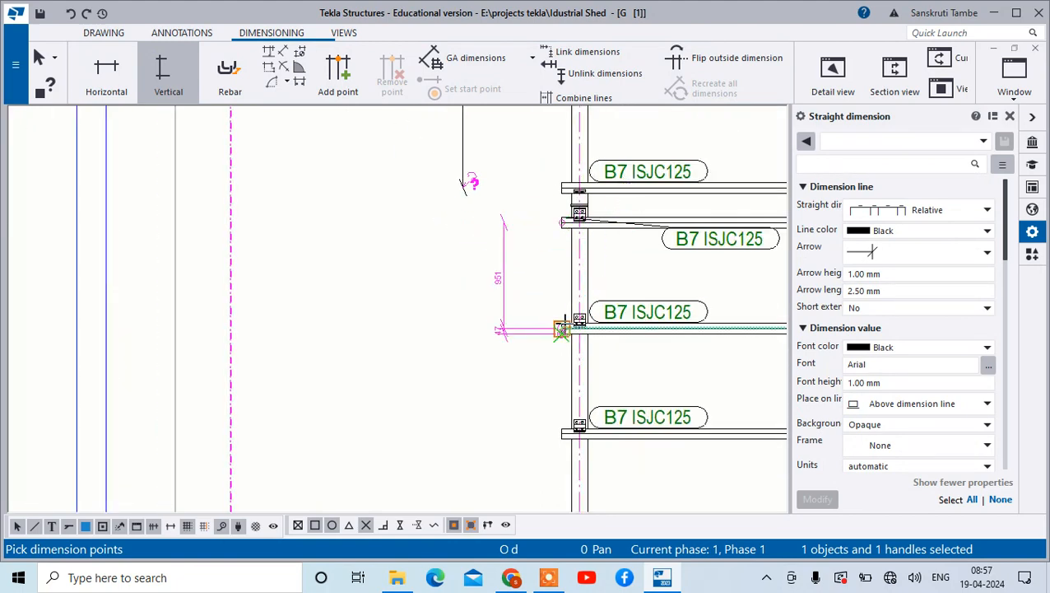
scroll(559, 329, down, 3)
scroll(586, 381, up, 2)
scroll(553, 367, up, 2)
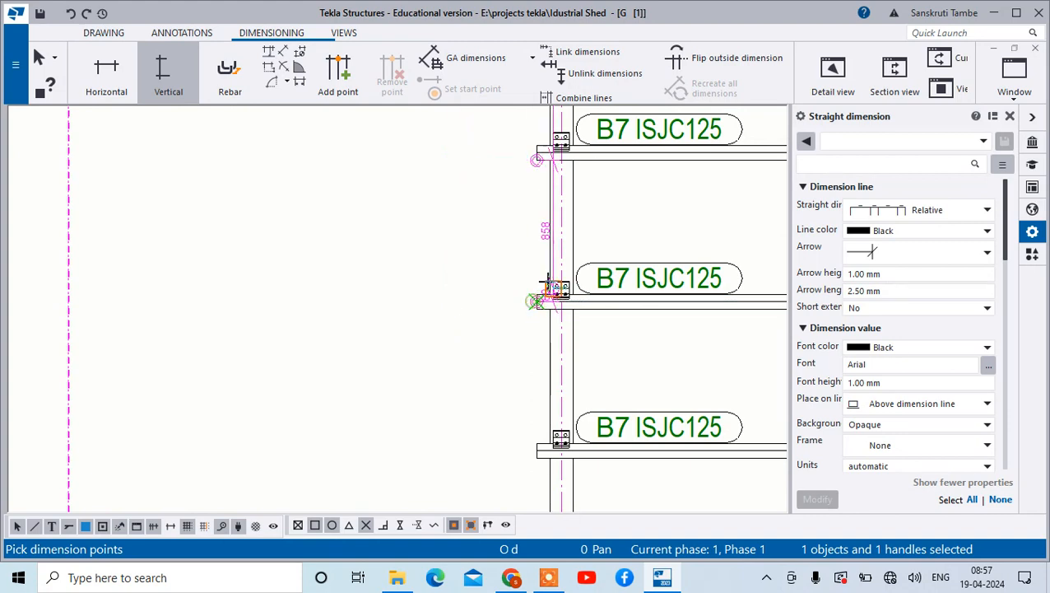
scroll(536, 297, down, 2)
scroll(553, 362, up, 3)
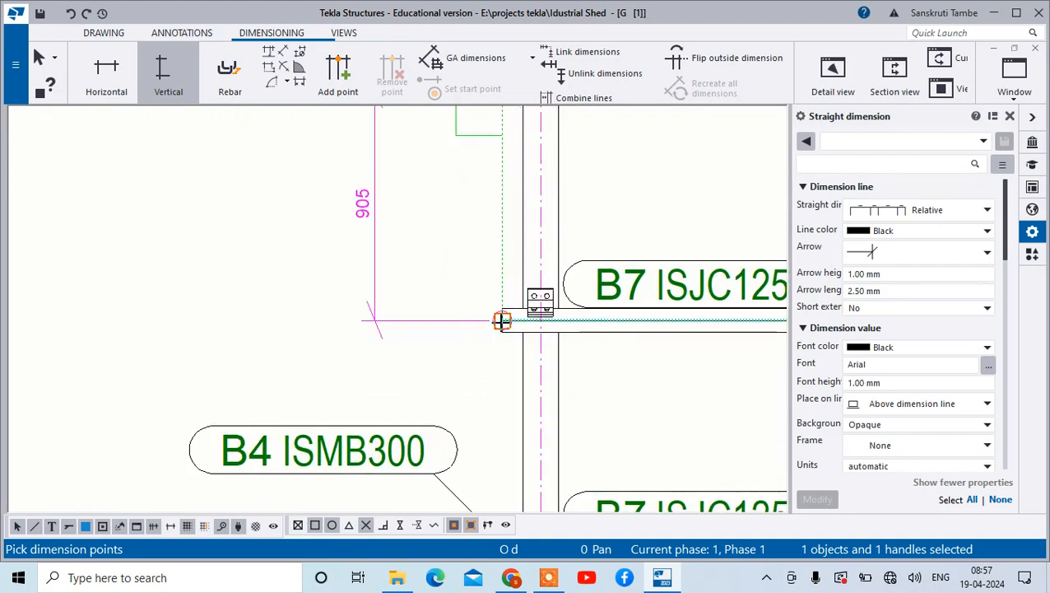
scroll(542, 323, down, 1)
scroll(535, 437, up, 4)
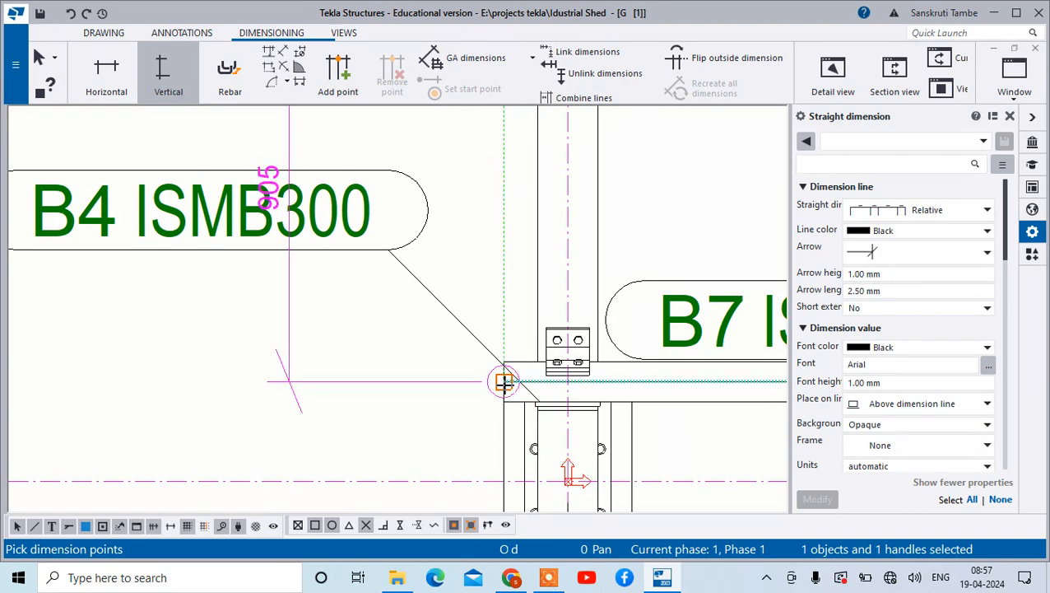
scroll(504, 381, down, 2)
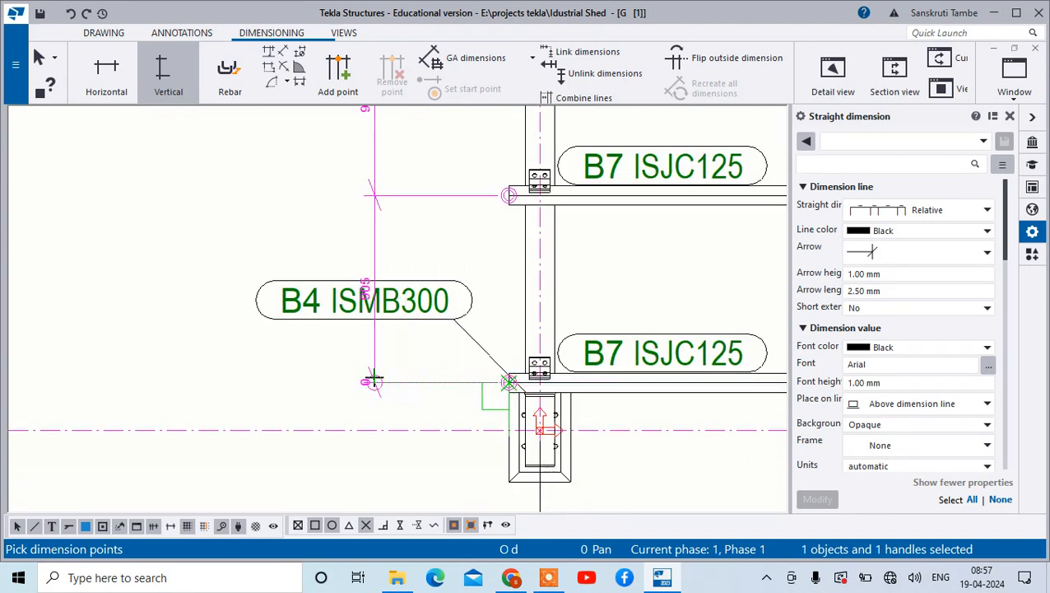
scroll(375, 387, down, 2)
scroll(387, 346, down, 3)
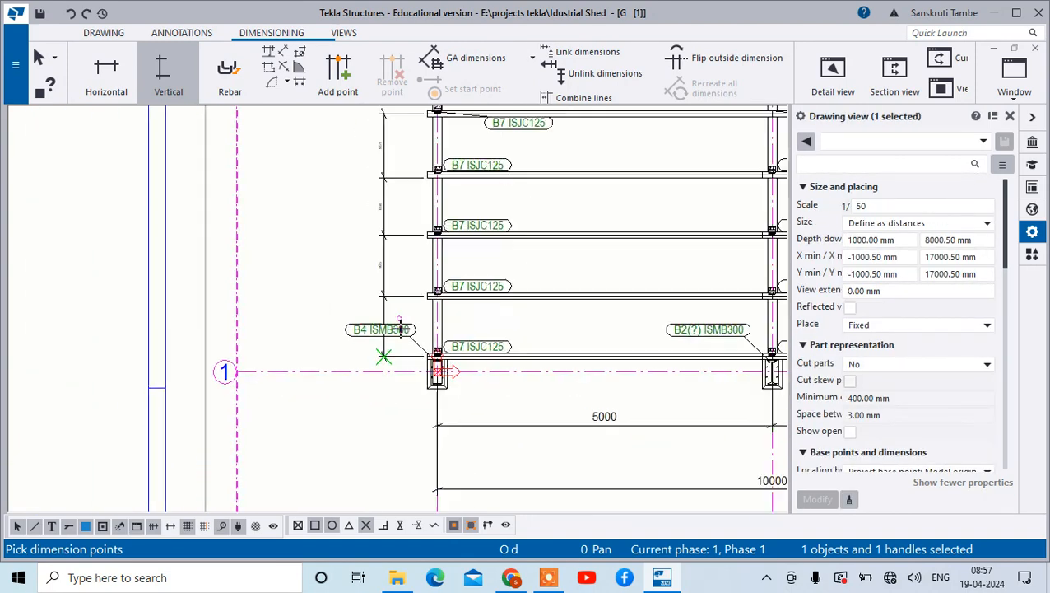
Step: Delete the vertical dimension chain between the ridge and grid line 1 along grid A
right_click(409, 271)
click(449, 281)
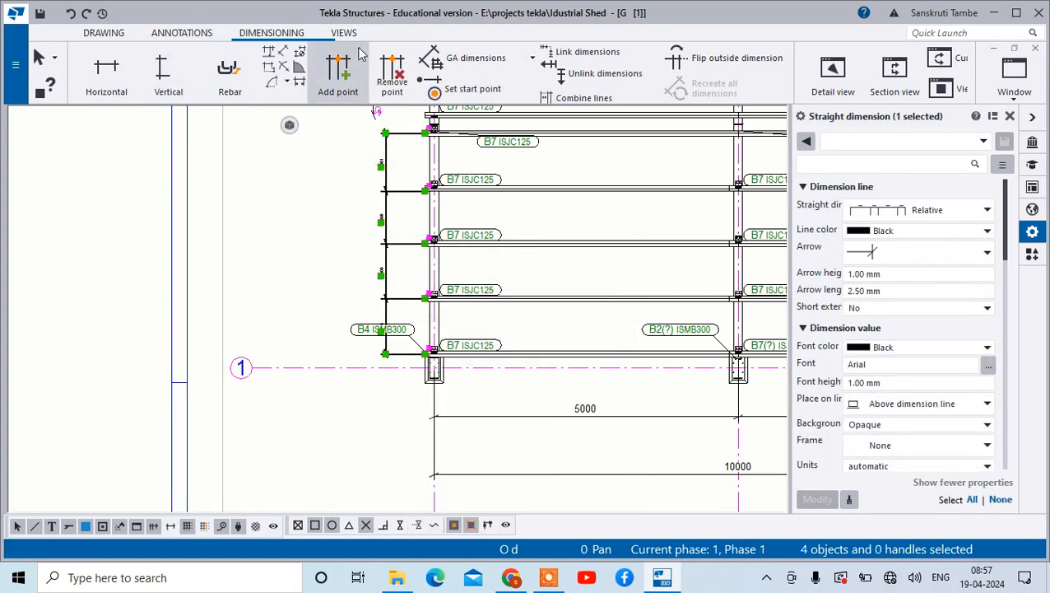
key(Escape)
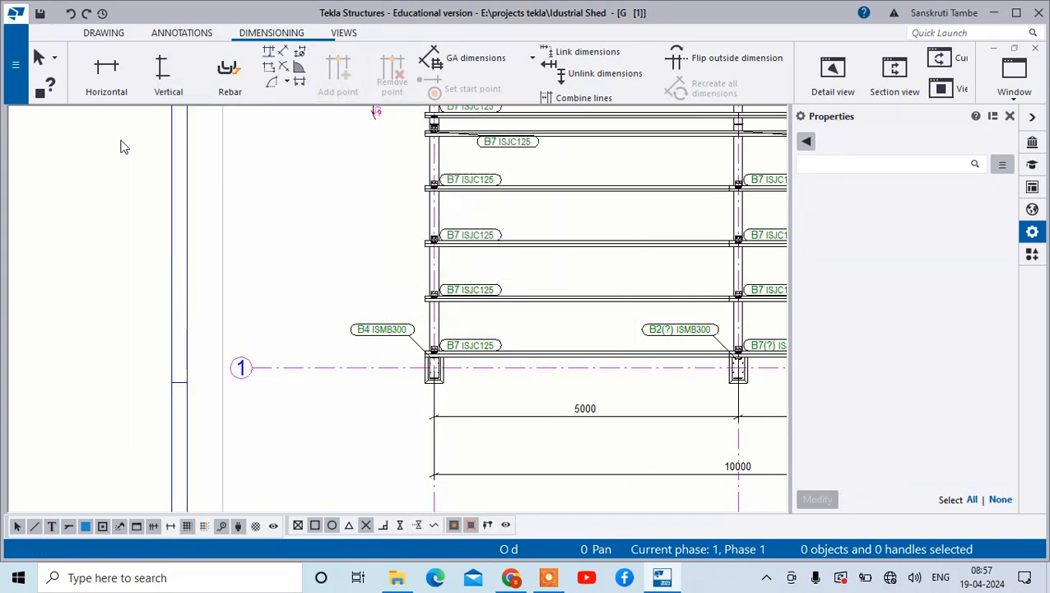
Step: Dimension the purlin spacing vertically along grid A from the fourth purlin above grid line 1 down to the one at grid line 1
click(165, 78)
scroll(434, 161, down, 1)
scroll(435, 156, up, 5)
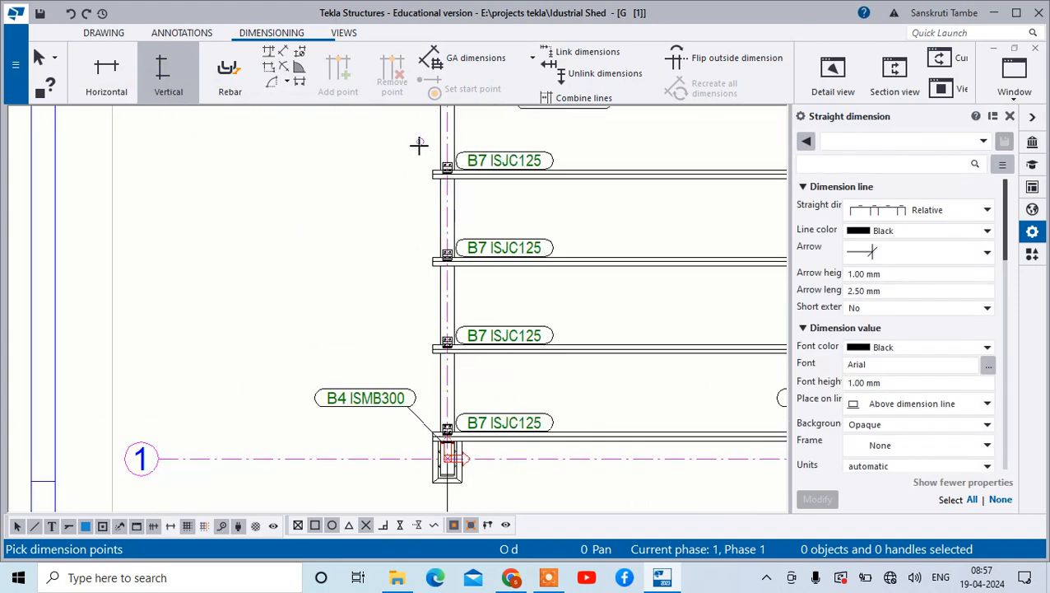
click(437, 193)
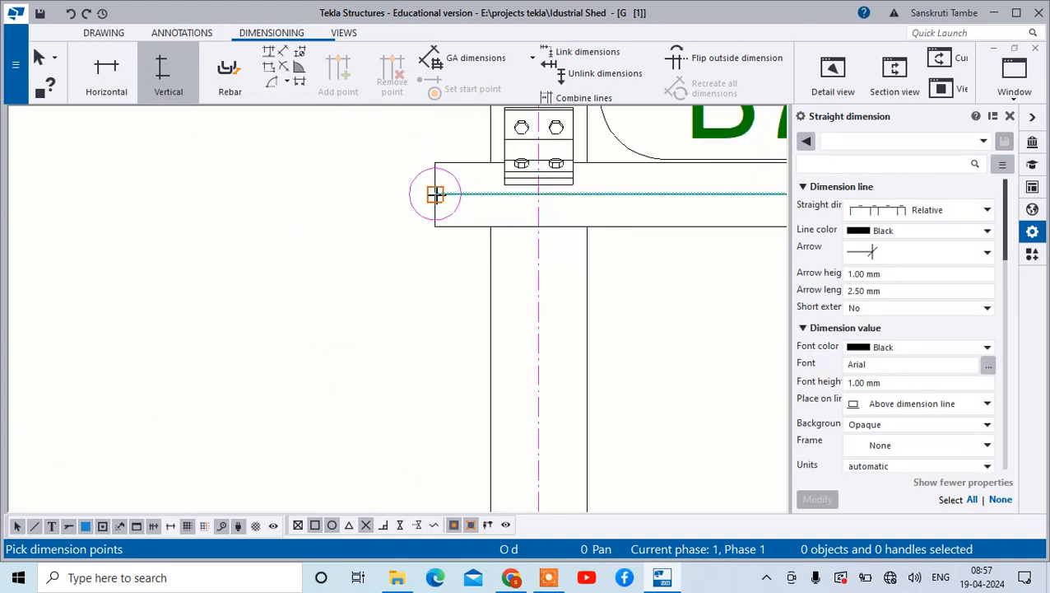
scroll(513, 187, down, 3)
scroll(496, 329, up, 4)
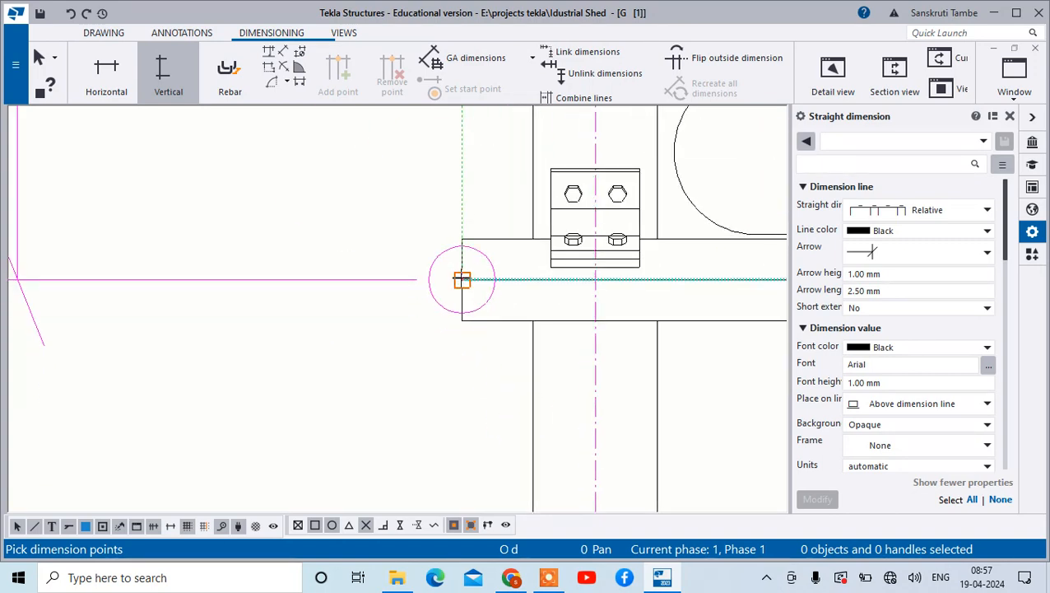
click(462, 279)
scroll(465, 284, down, 4)
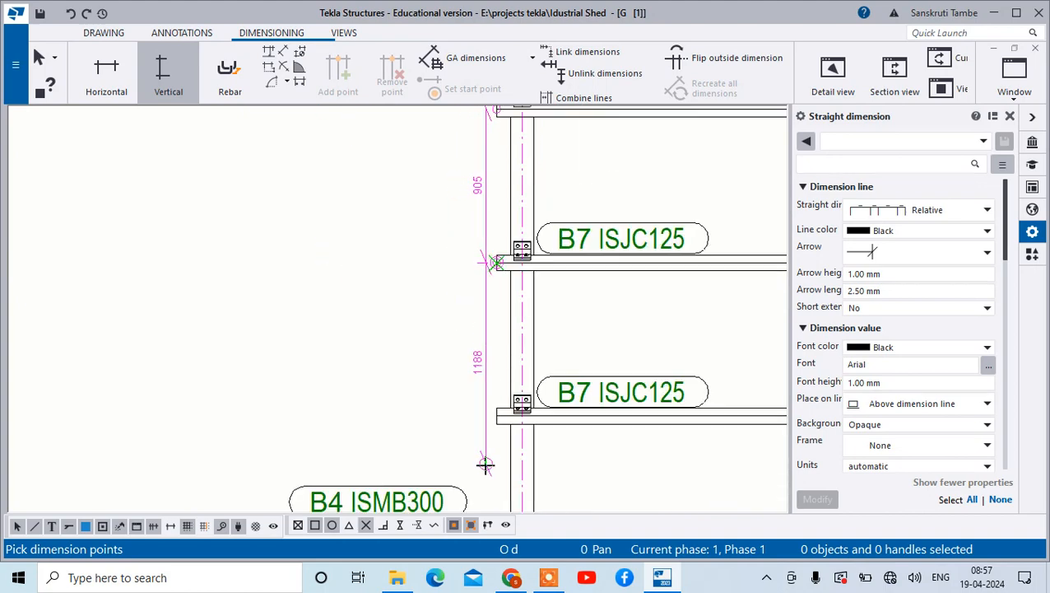
scroll(494, 428, up, 4)
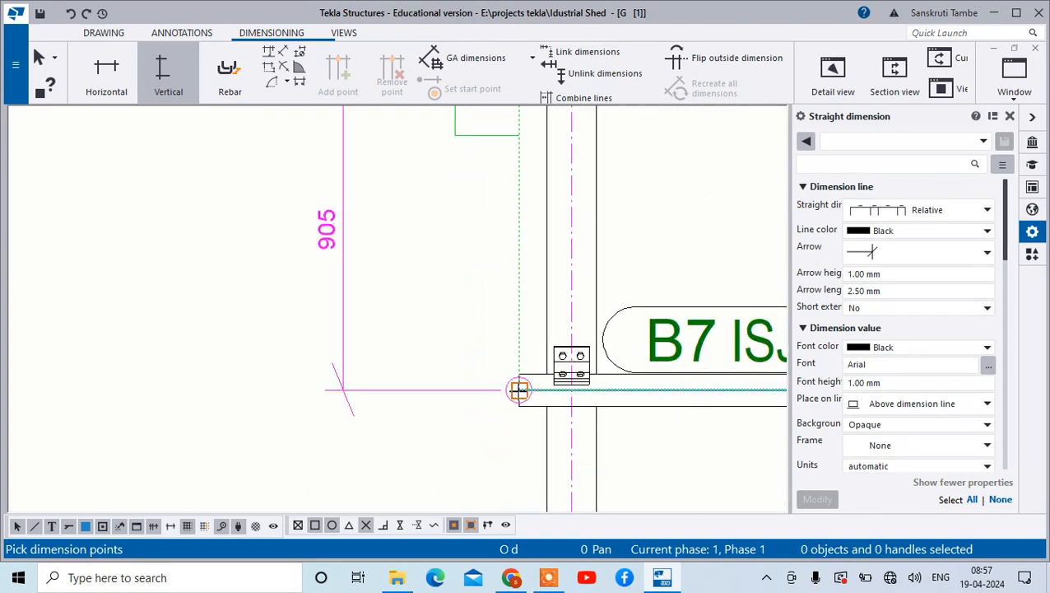
scroll(518, 390, down, 4)
scroll(506, 436, up, 5)
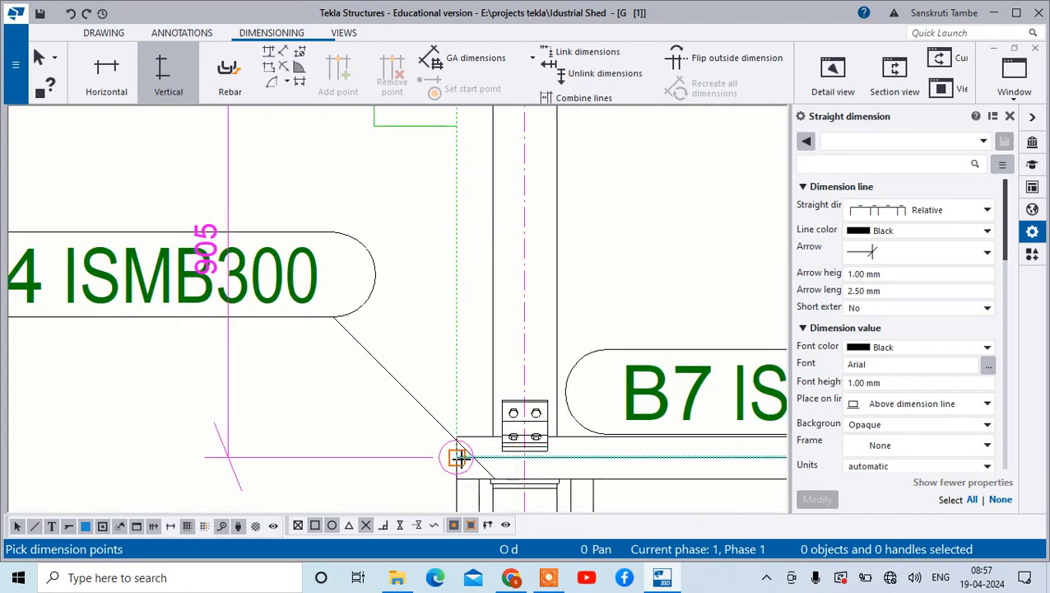
scroll(458, 456, down, 3)
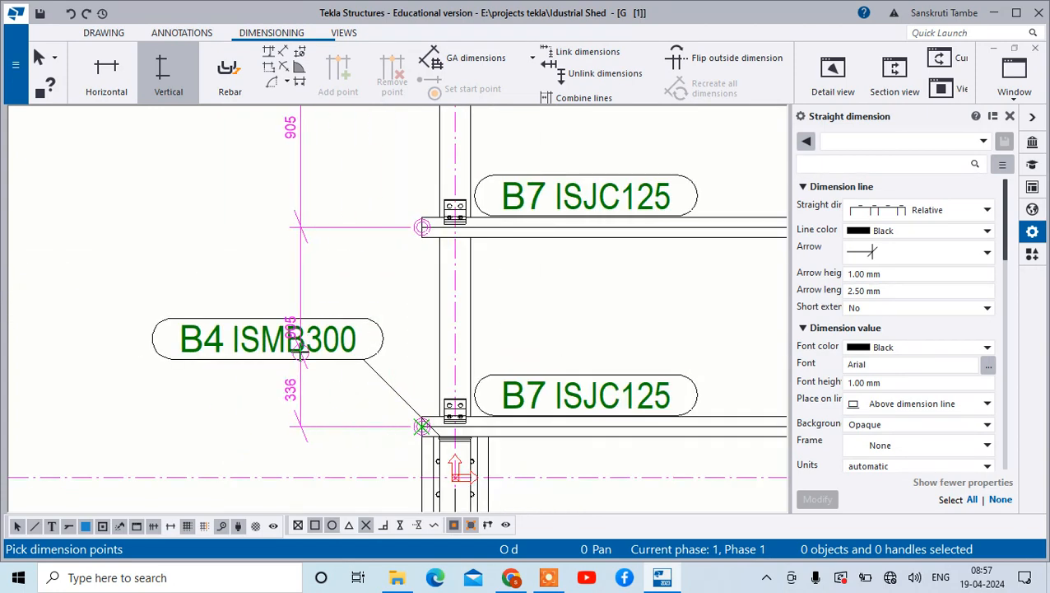
click(300, 350)
scroll(333, 296, down, 3)
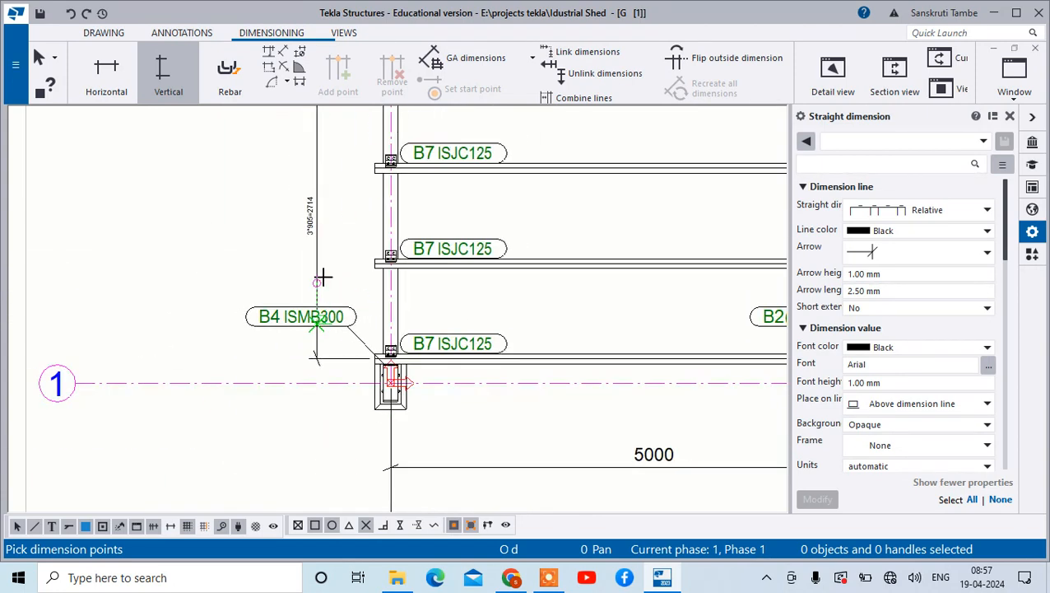
scroll(424, 317, down, 2)
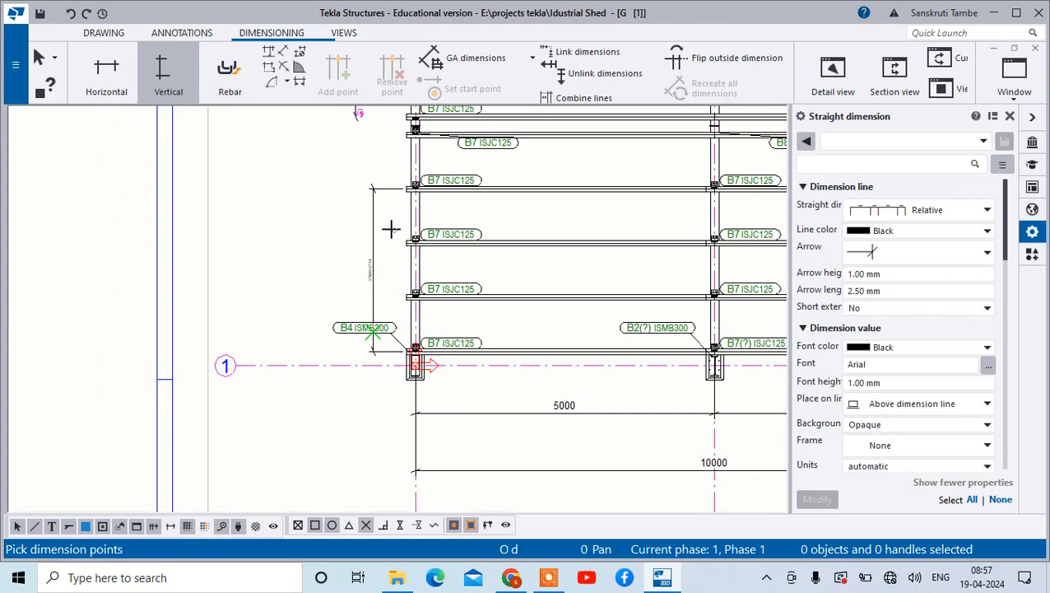
scroll(385, 226, up, 2)
scroll(387, 258, down, 2)
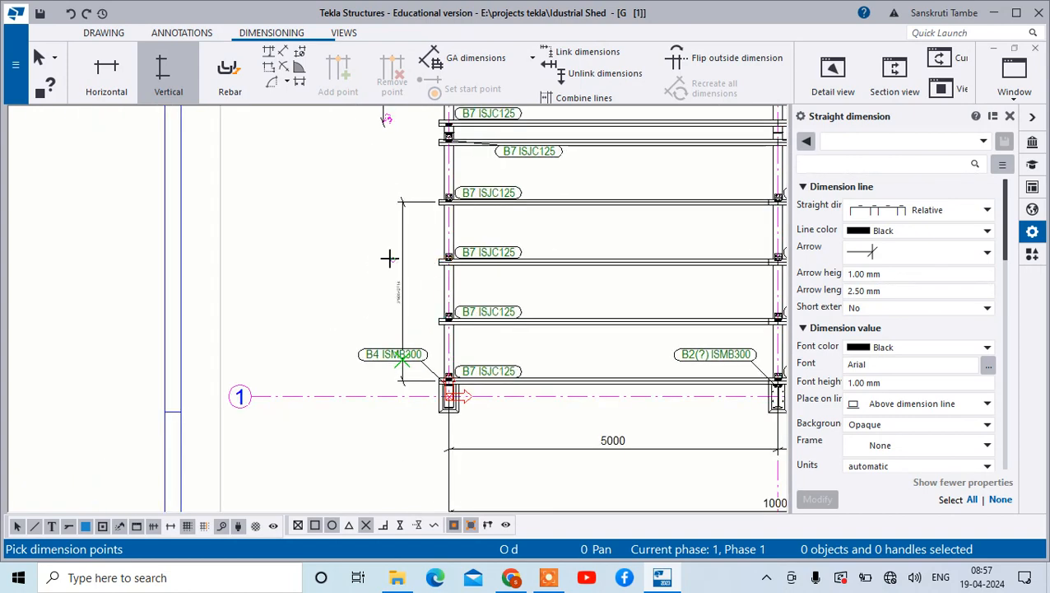
scroll(424, 227, up, 2)
click(425, 231)
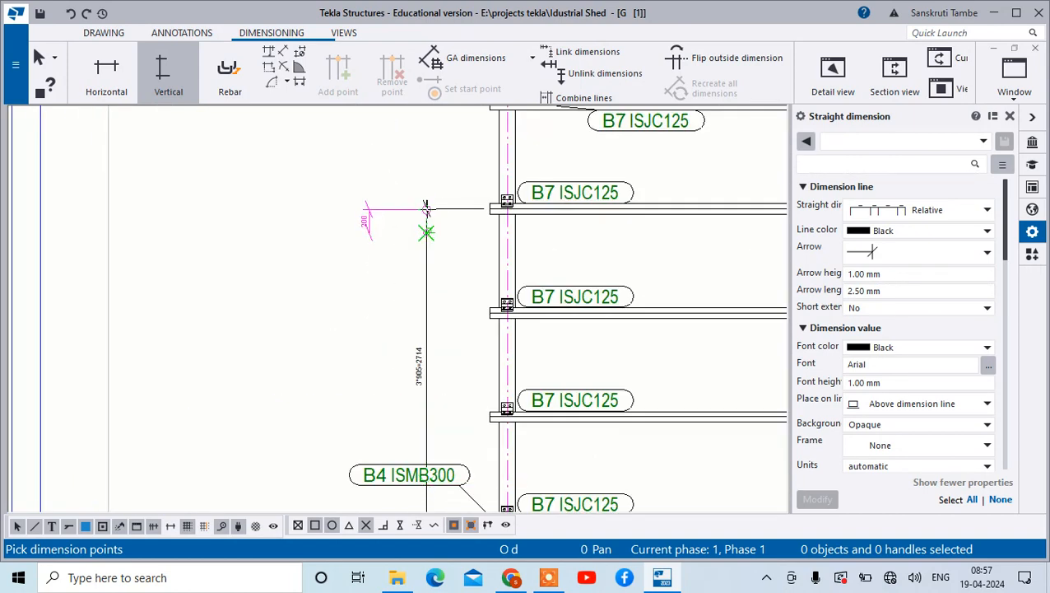
scroll(422, 164, down, 2)
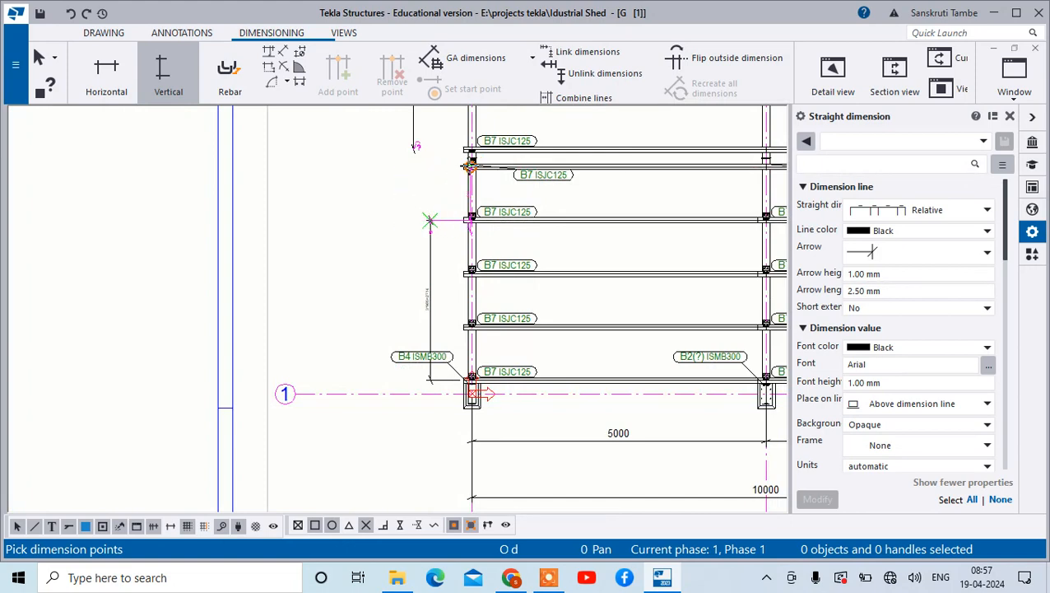
scroll(469, 169, up, 5)
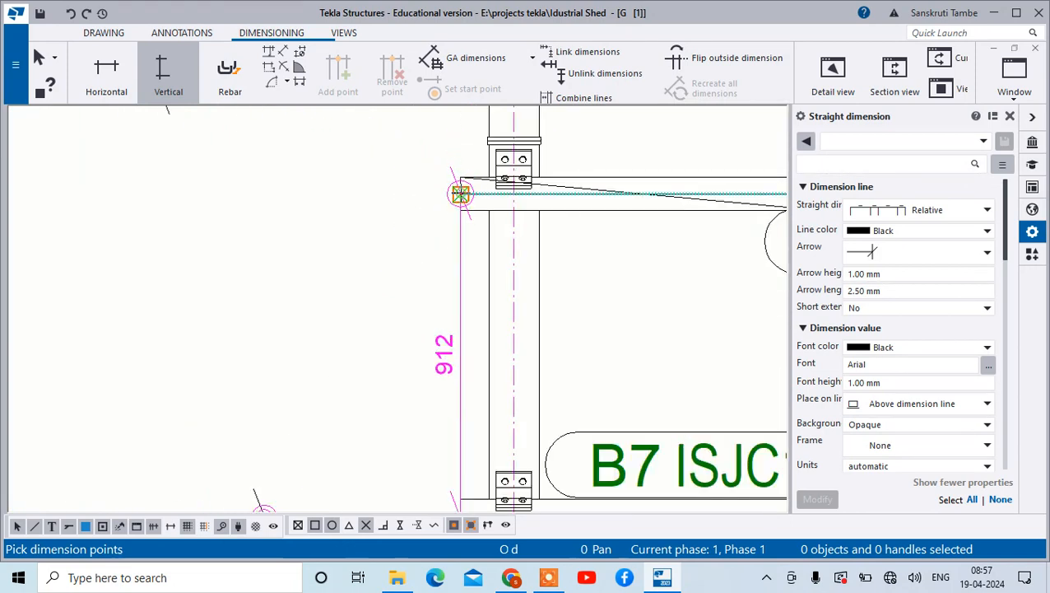
key(Escape)
Step: Delete the vertical dimension chain covering the four purlins nearest grid line 1 along grid A
scroll(398, 244, down, 2)
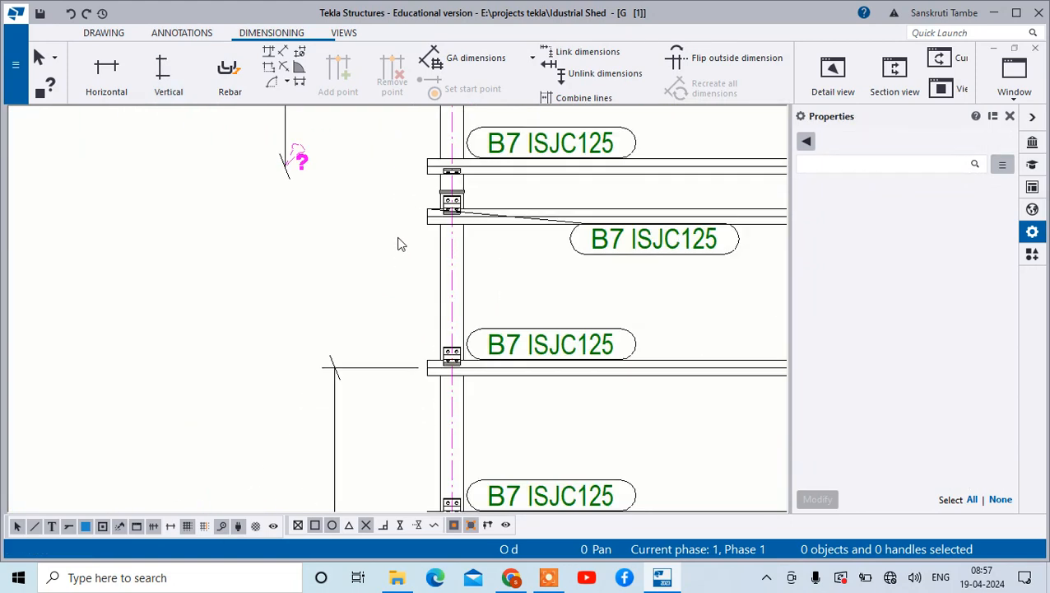
scroll(398, 244, down, 1)
click(338, 363)
key(Delete)
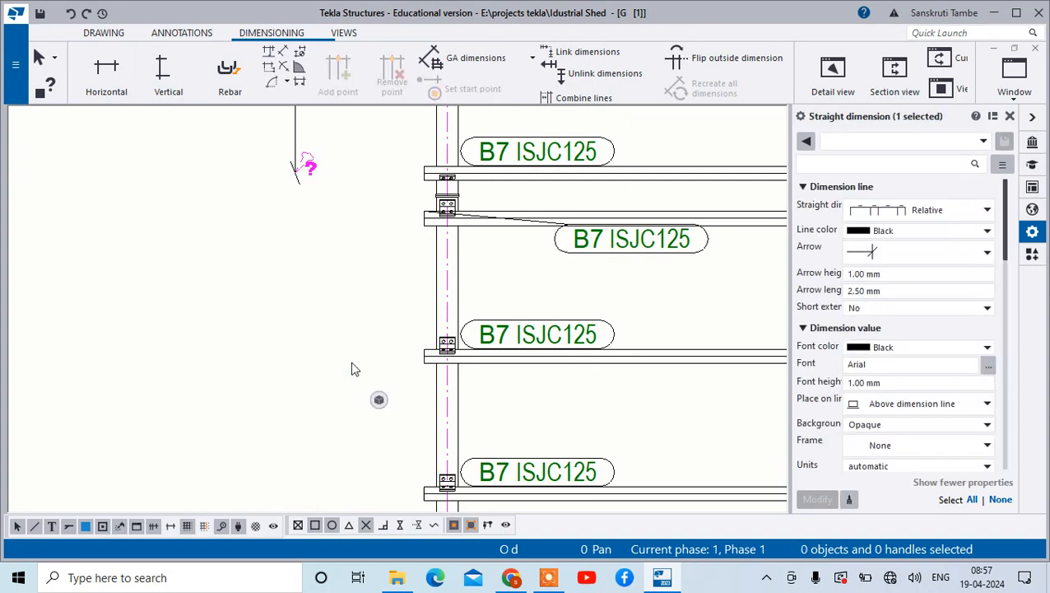
Step: Start a vertical dimension chain along grid A from the purlin just below the ridge to the next purlin towards grid line 1
click(173, 76)
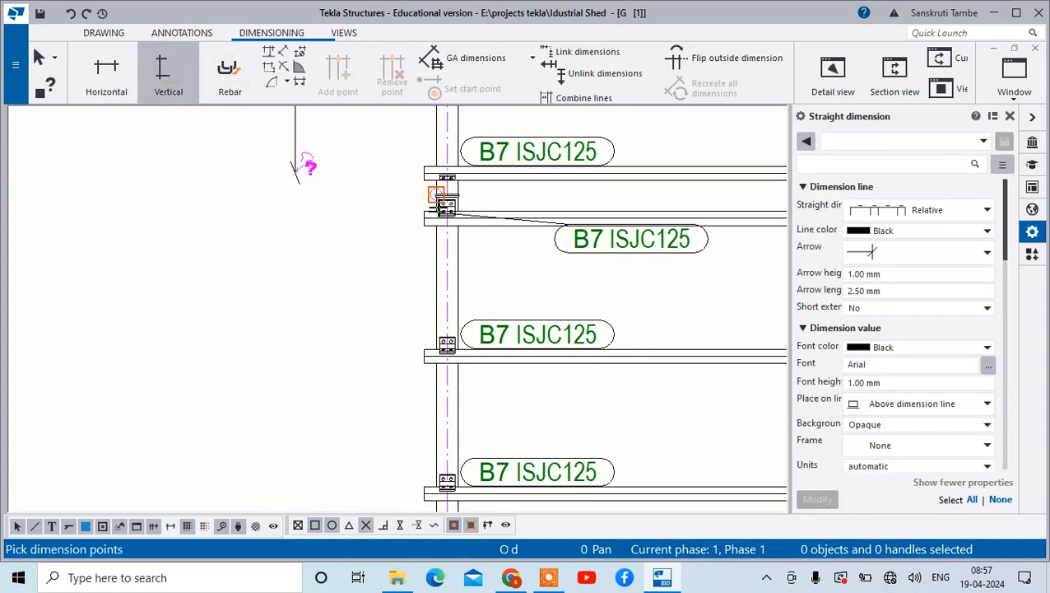
scroll(424, 204, up, 2)
click(429, 222)
scroll(498, 175, down, 2)
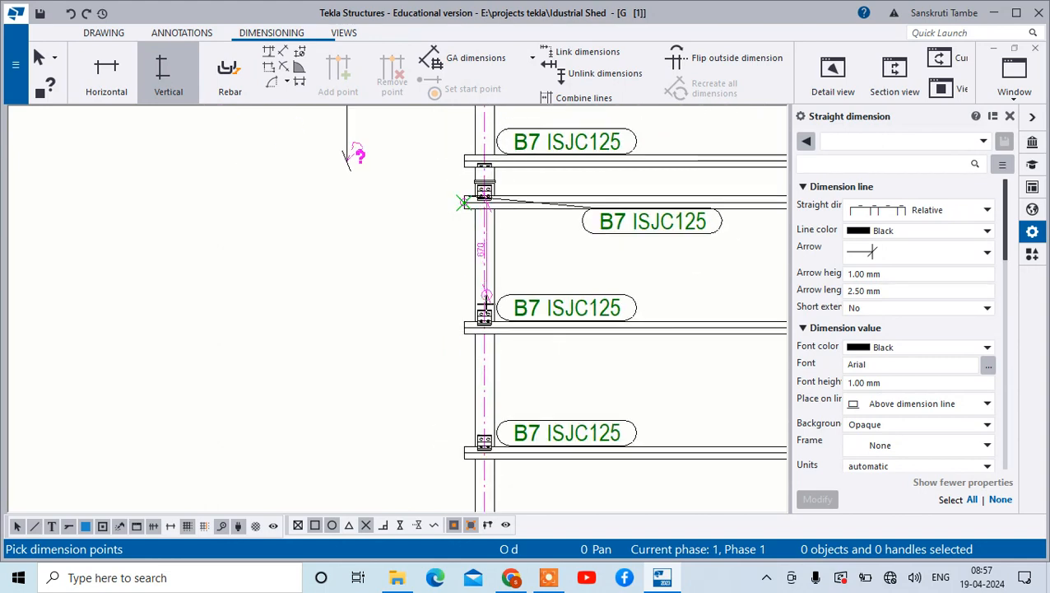
scroll(485, 298, up, 3)
click(459, 317)
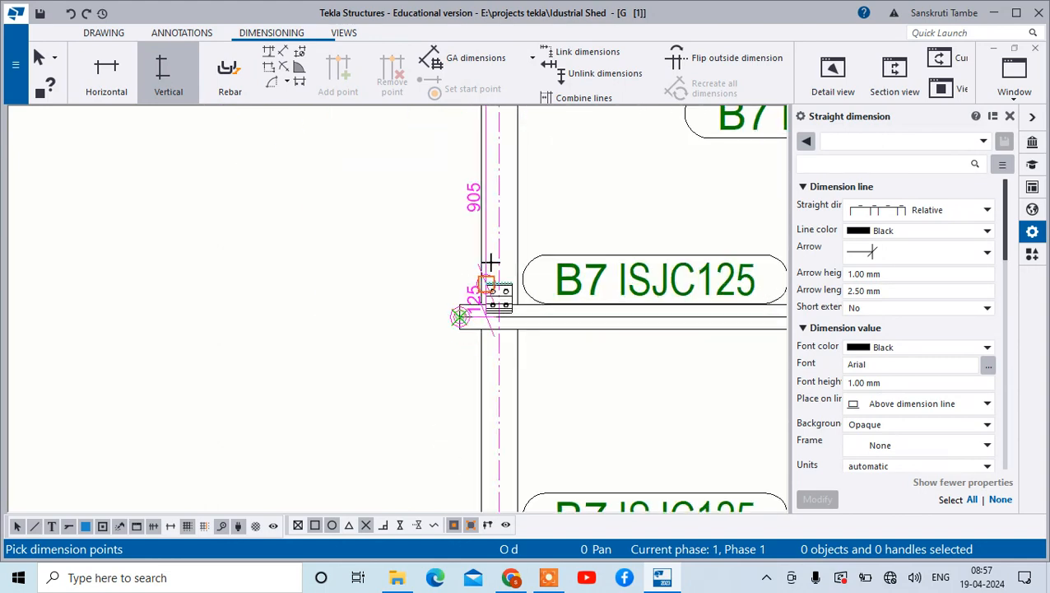
Step: Extend the vertical chain through the remaining purlins down to grid line 1 and place the dimension line outside grid A
scroll(487, 296, down, 3)
scroll(477, 362, up, 3)
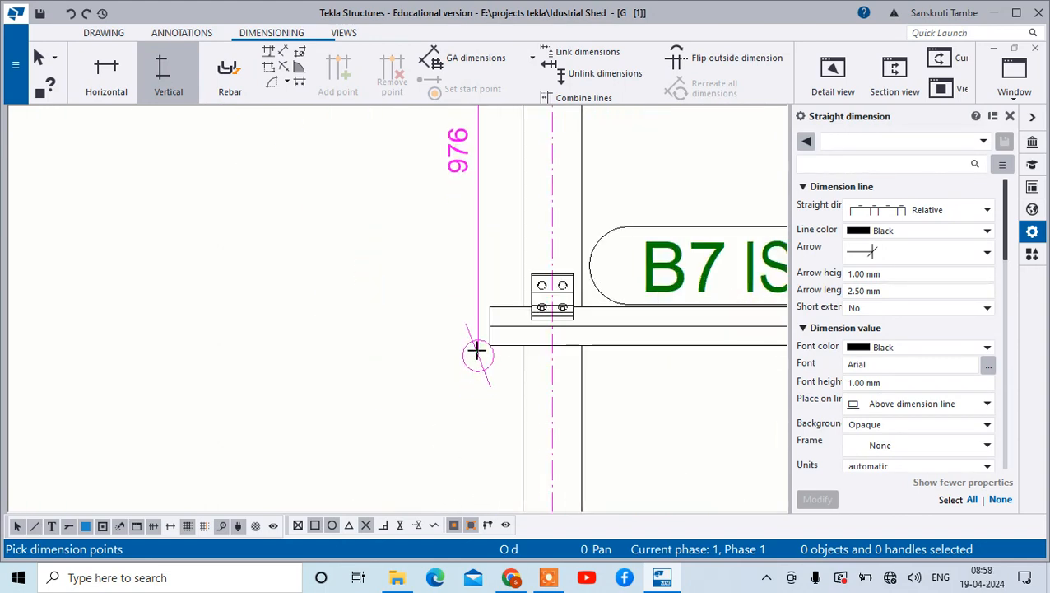
click(487, 329)
scroll(483, 254, down, 3)
scroll(482, 459, up, 3)
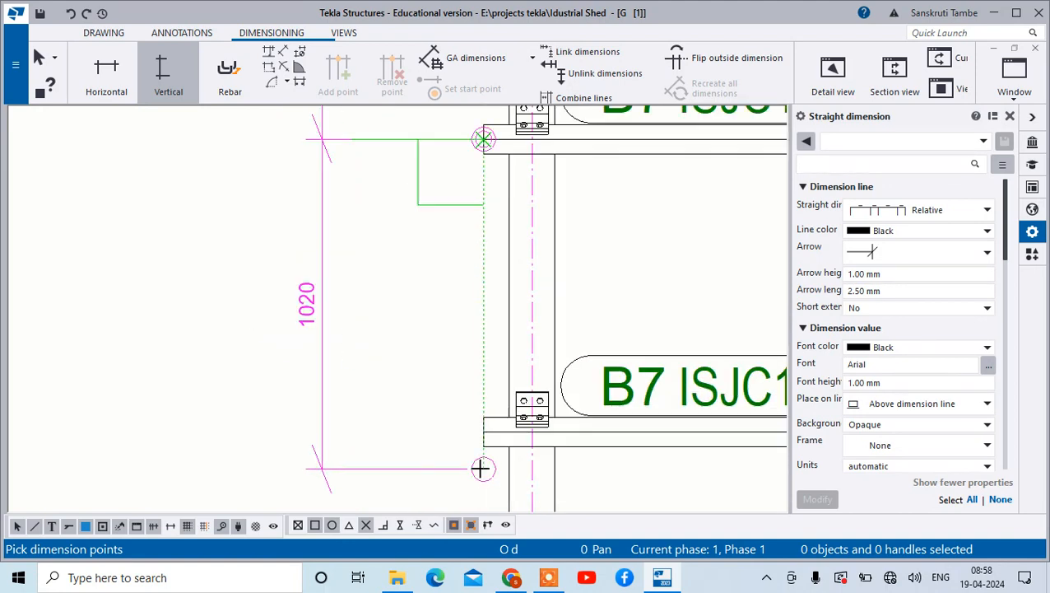
click(483, 442)
scroll(429, 276, down, 3)
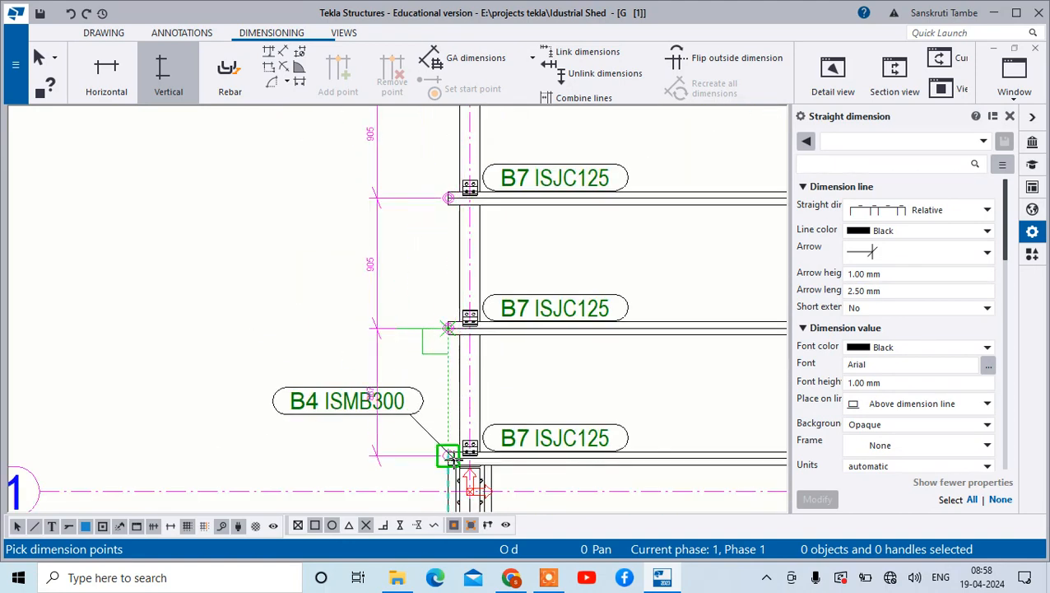
scroll(451, 455, up, 3)
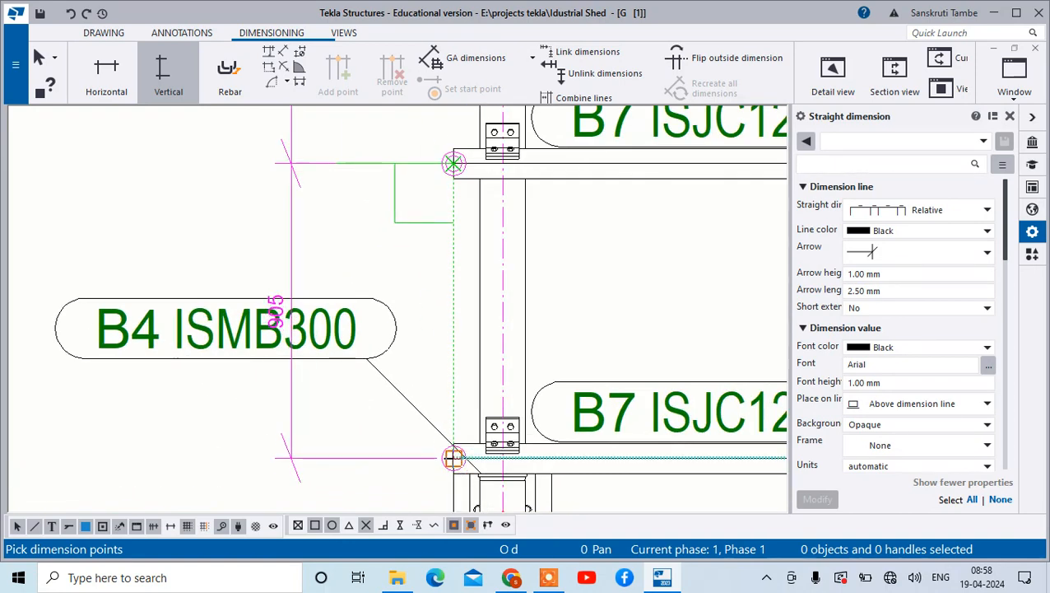
click(453, 457)
middle_click(287, 395)
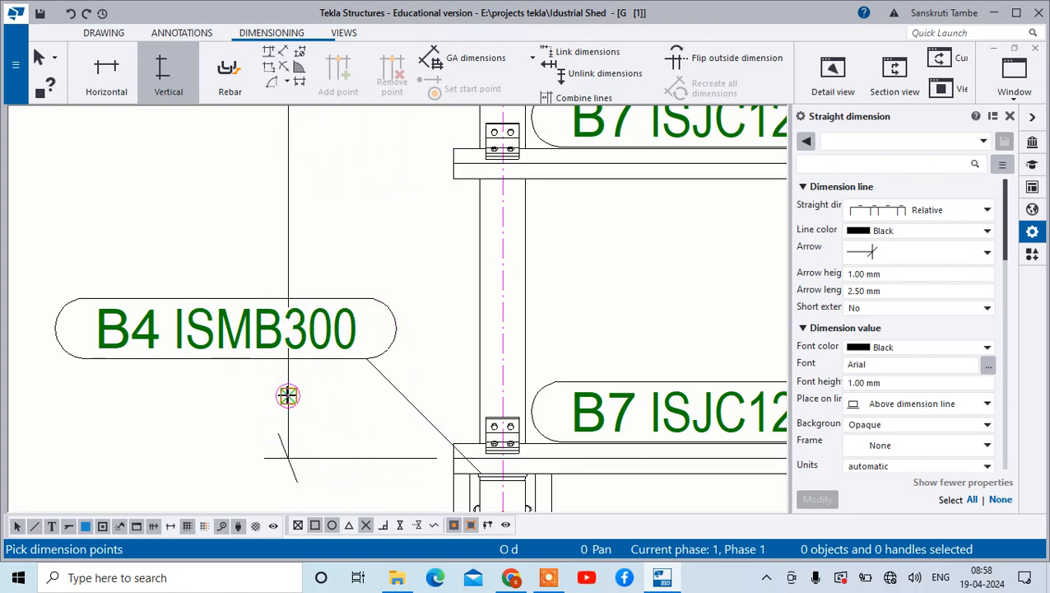
Step: Move the vertical purlin dimension line between grid line 2 and the ridge into line with the chain below the ridge
scroll(287, 395, down, 5)
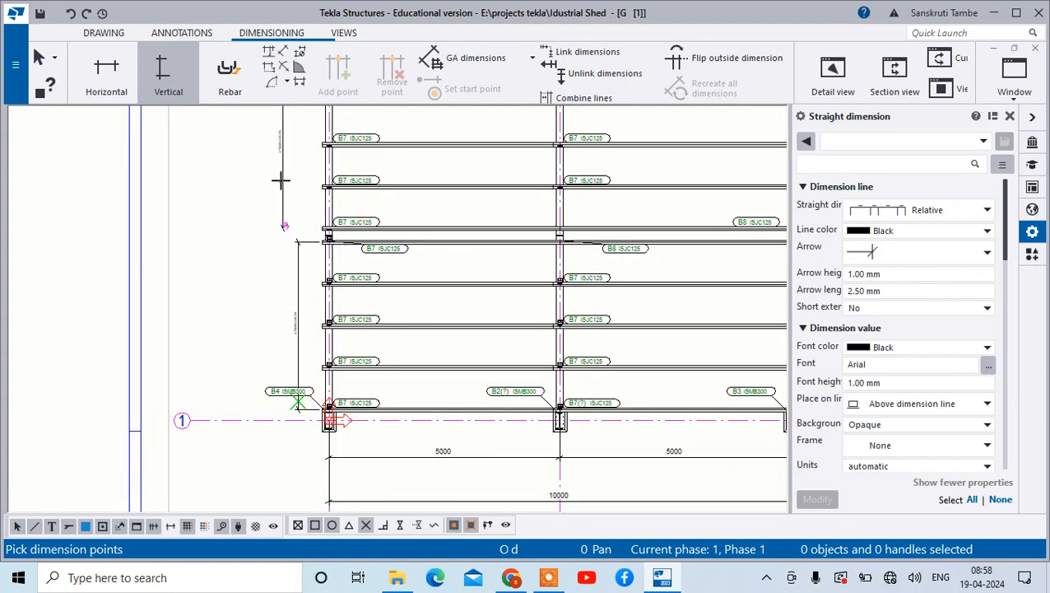
scroll(280, 181, up, 2)
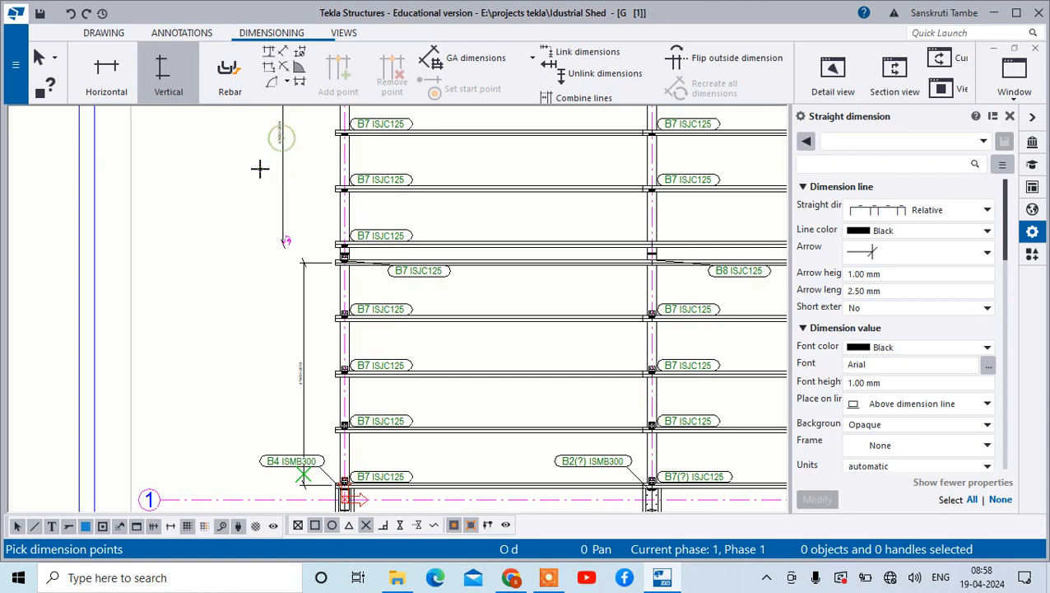
right_click(260, 169)
click(284, 177)
click(284, 206)
scroll(286, 245, up, 1)
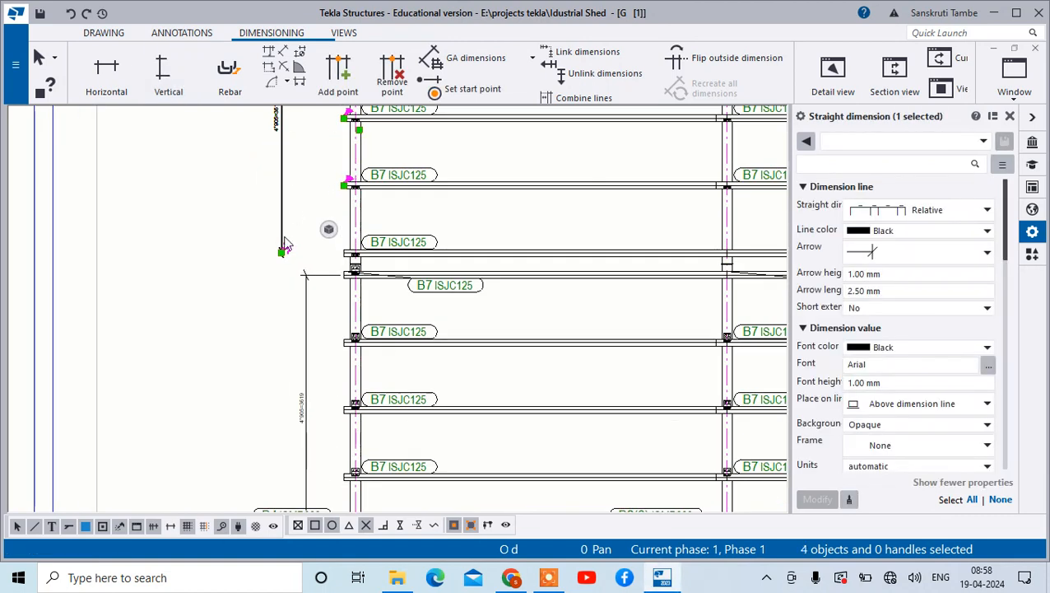
drag(282, 251, 305, 264)
click(239, 236)
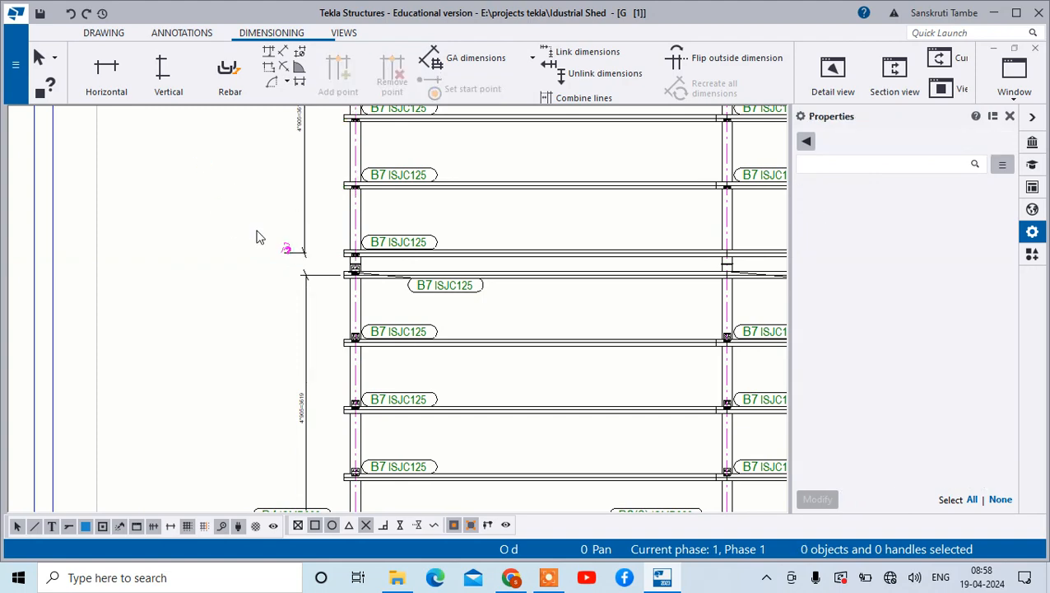
scroll(547, 286, down, 5)
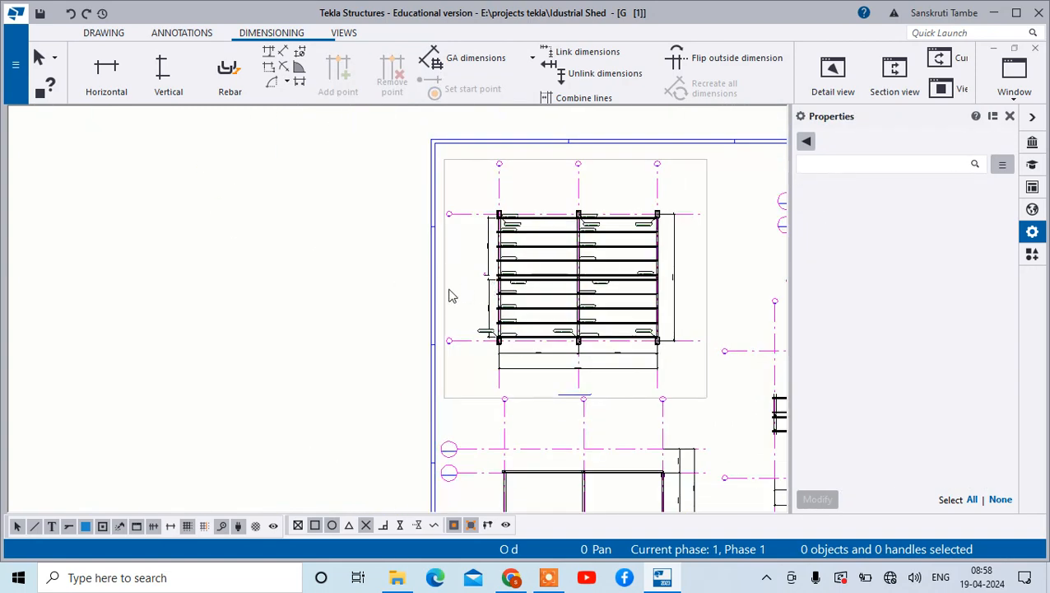
scroll(498, 317, up, 3)
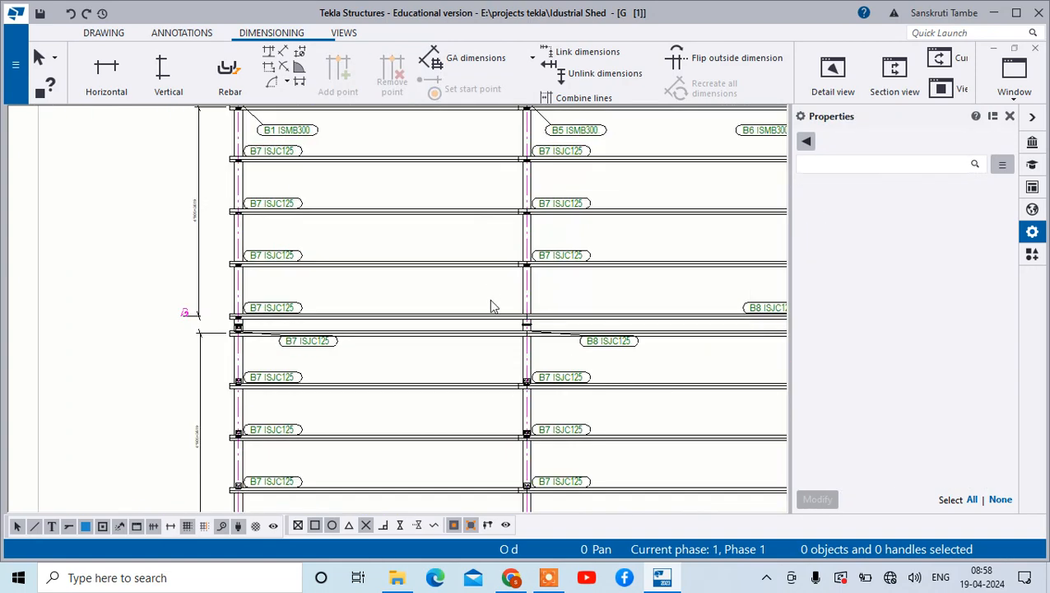
scroll(473, 275, down, 3)
scroll(492, 235, up, 3)
click(475, 150)
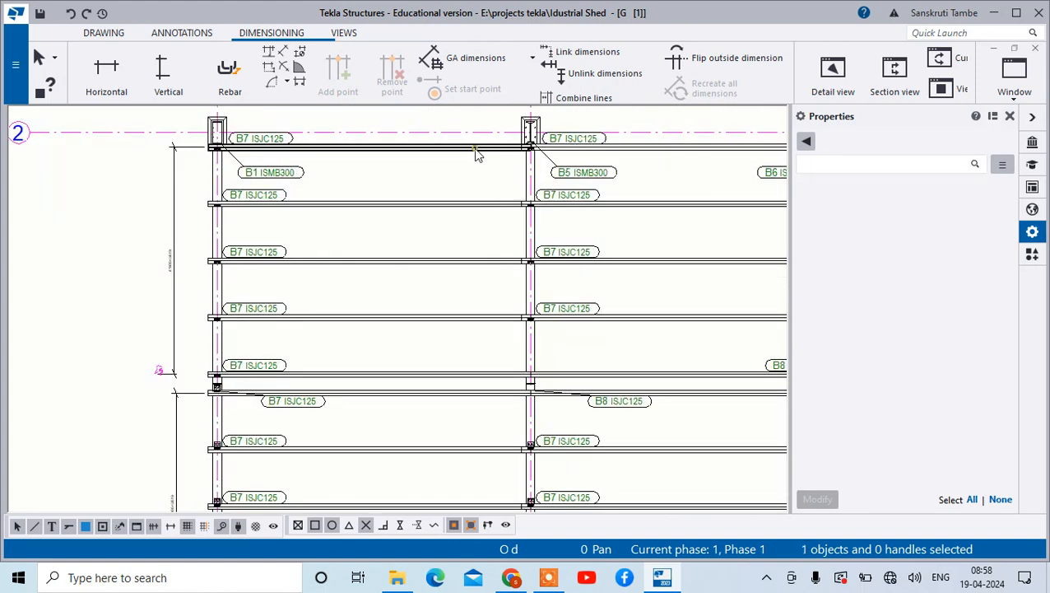
right_click(475, 150)
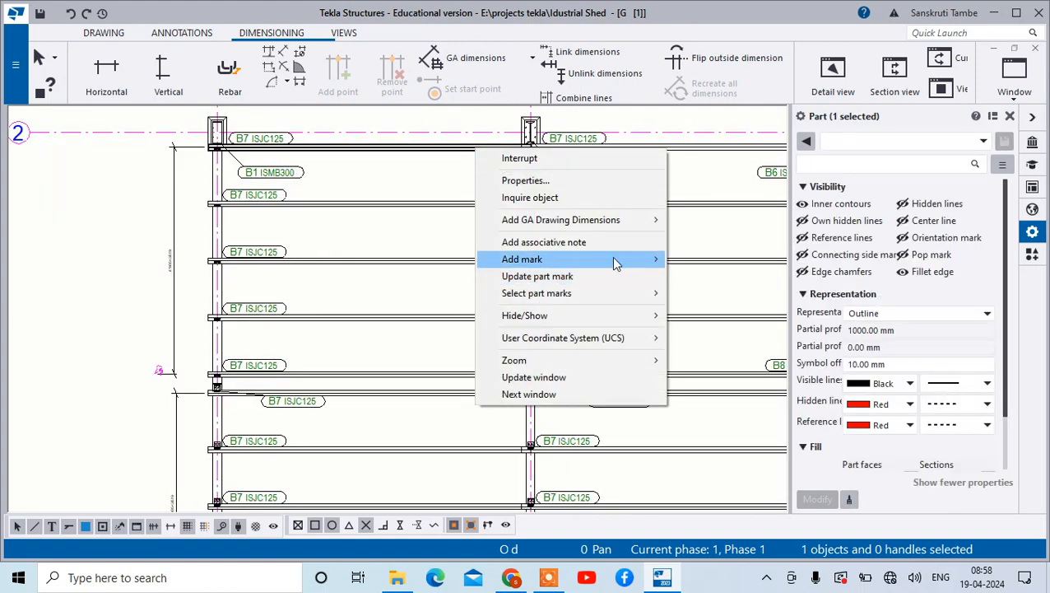
mouse_move(619, 260)
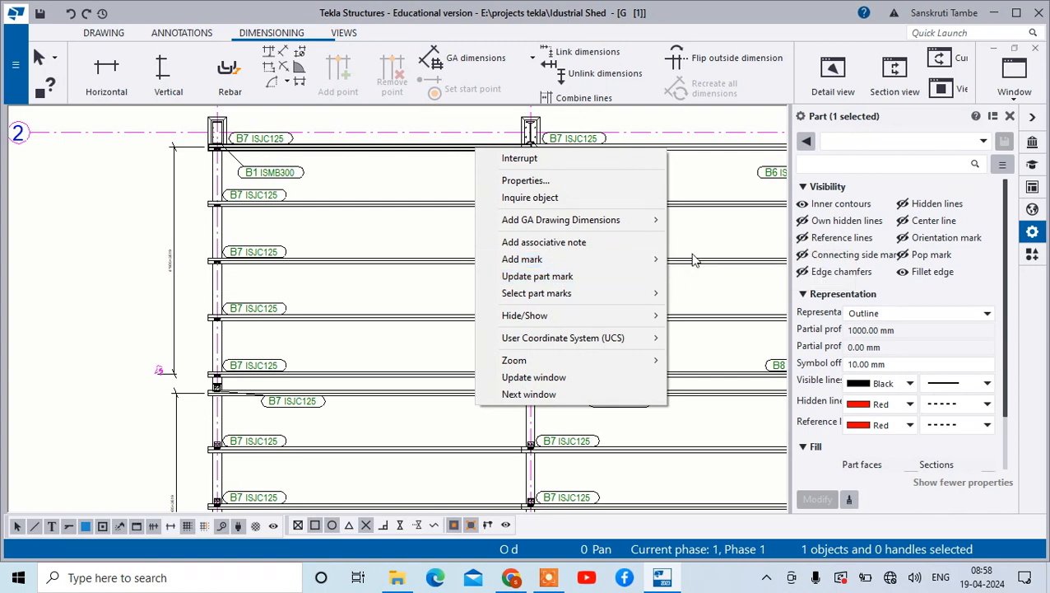
click(692, 260)
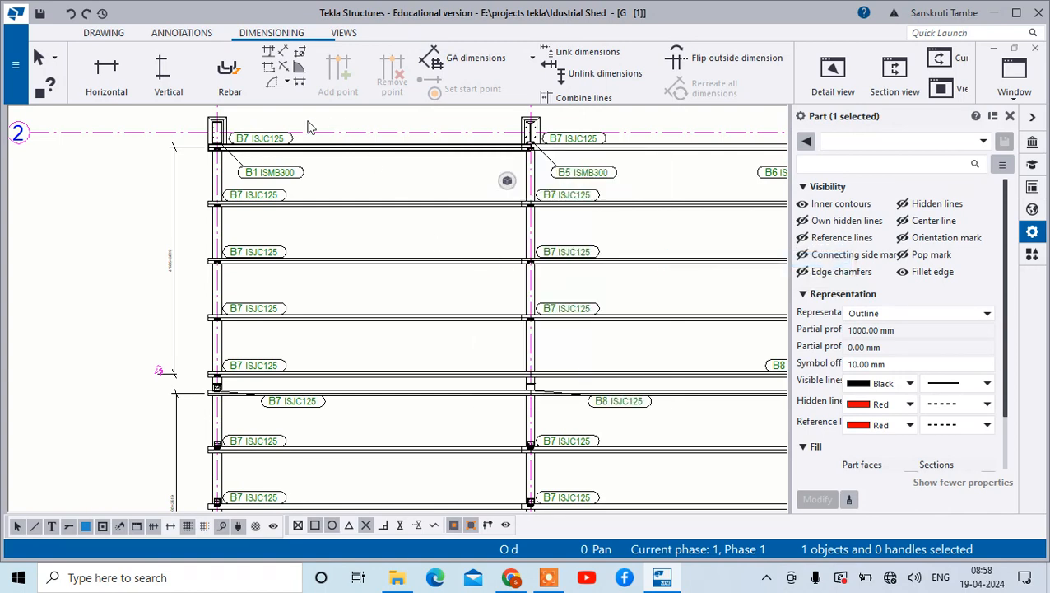
Step: Add a text element reading "Purlis" after the profile in the B7 part mark at grid intersection A/2
scroll(309, 128, up, 4)
click(293, 147)
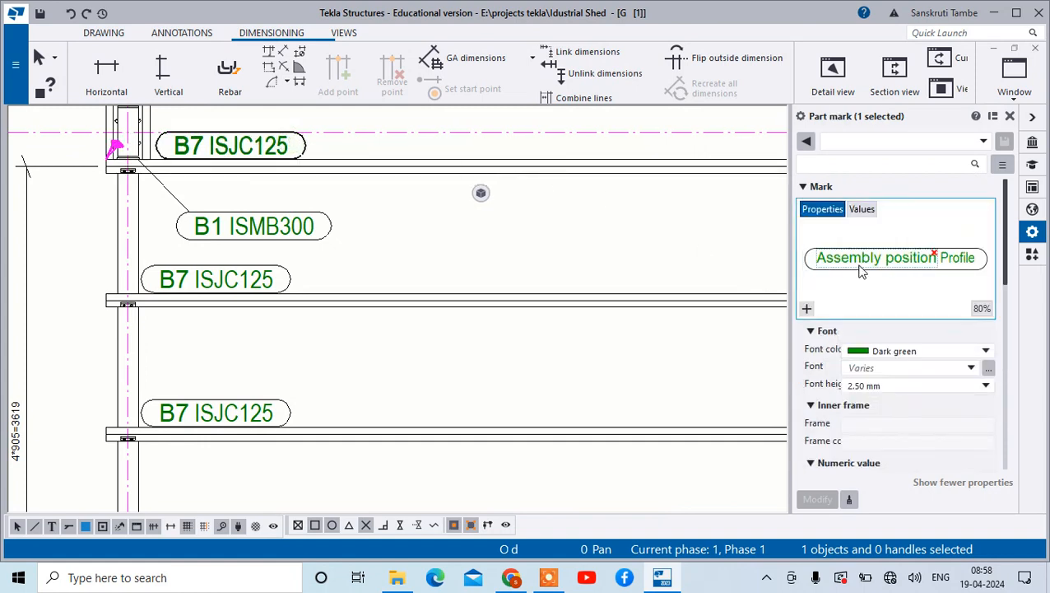
click(806, 309)
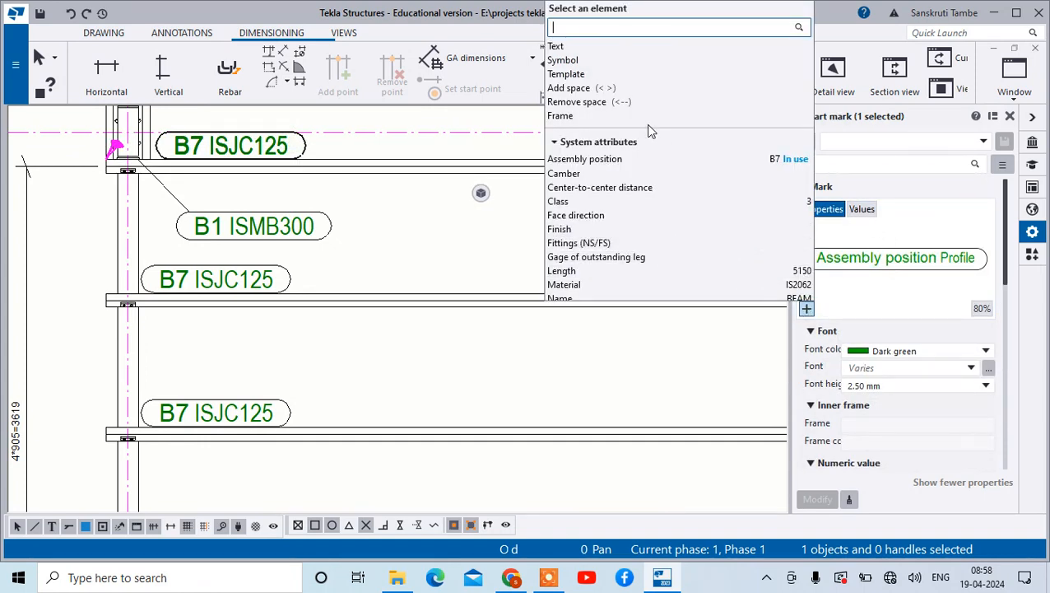
click(560, 46)
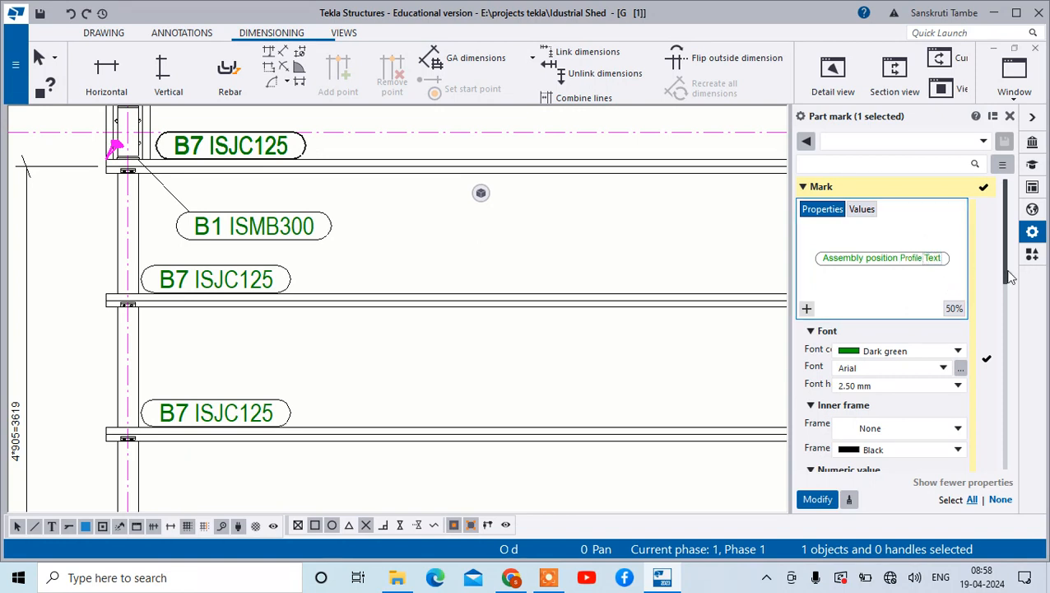
click(937, 258)
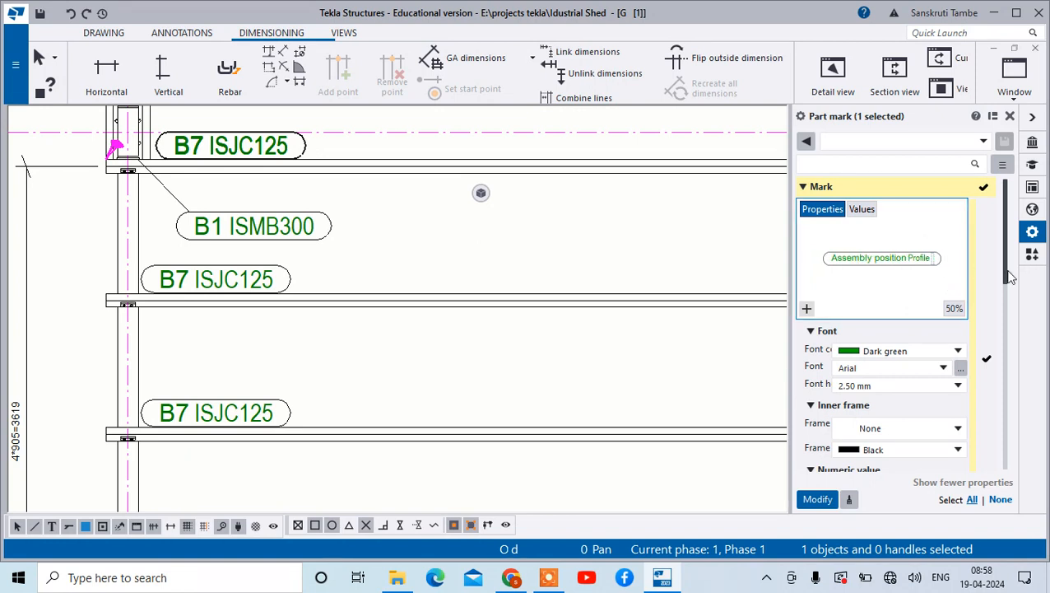
text(Purlis)
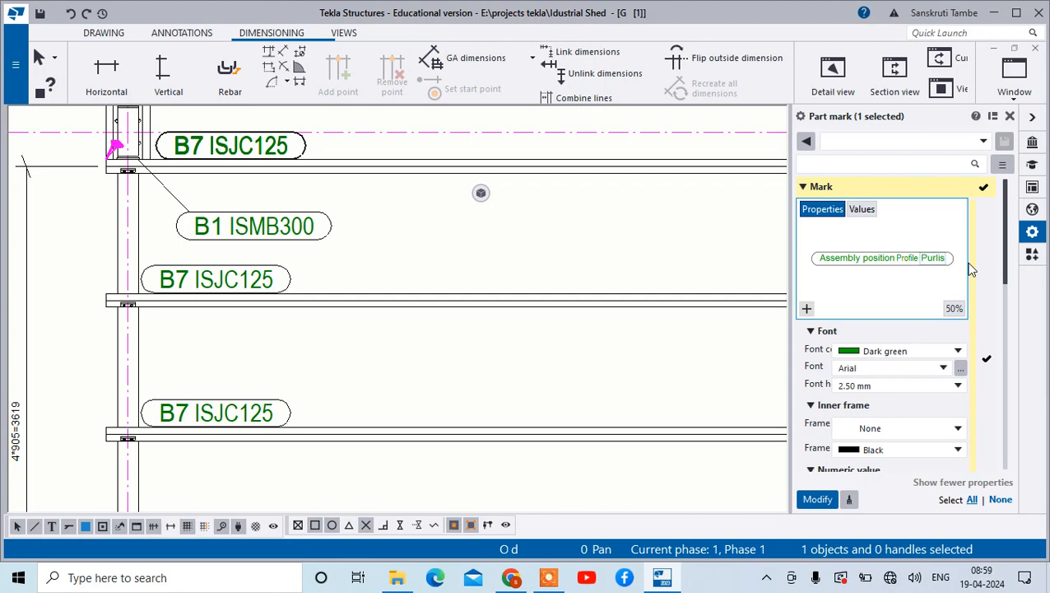
Step: Replace the B7 mark's profile and trailing text elements with the text "Purlins" after the assembly position, and apply the change
click(942, 257)
click(942, 257)
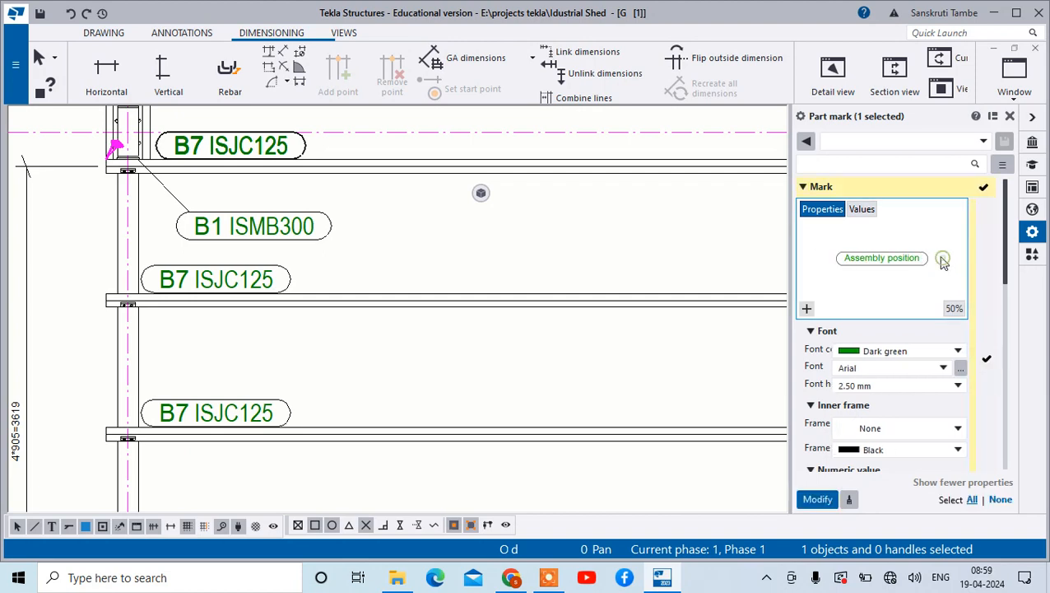
click(806, 311)
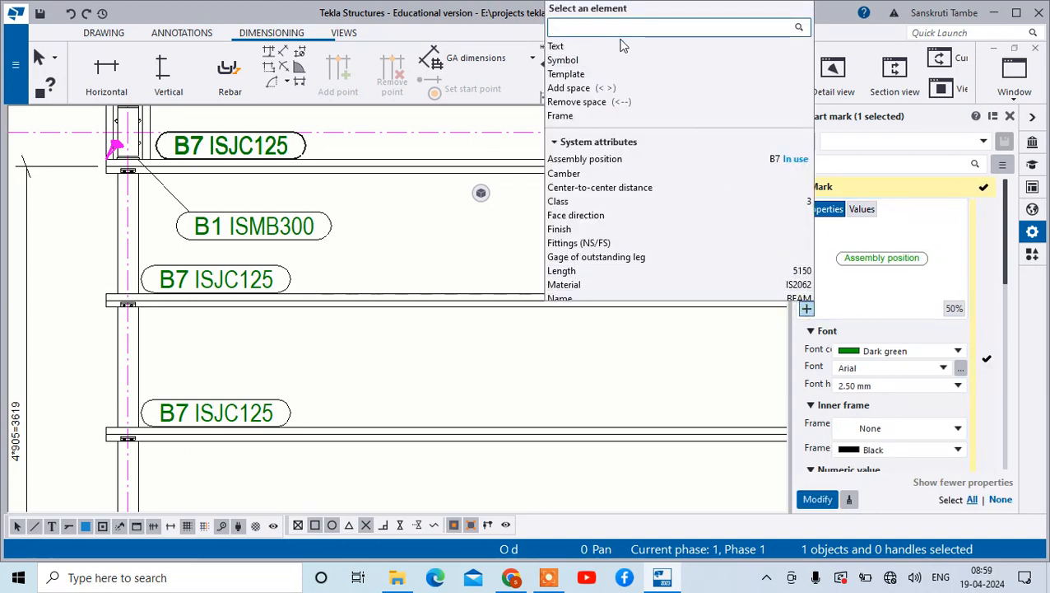
click(623, 43)
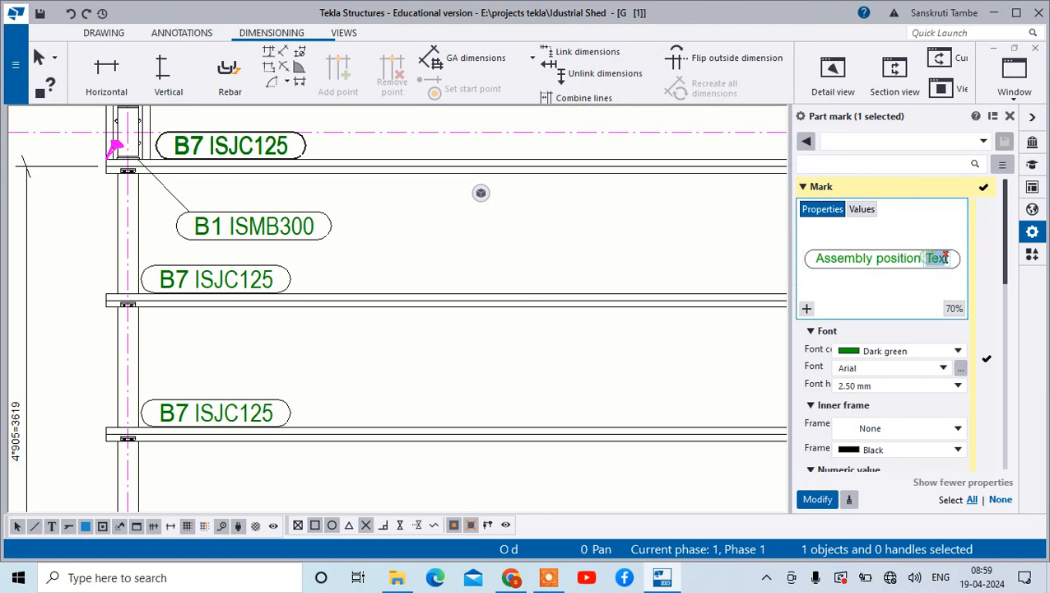
text(Purlin)
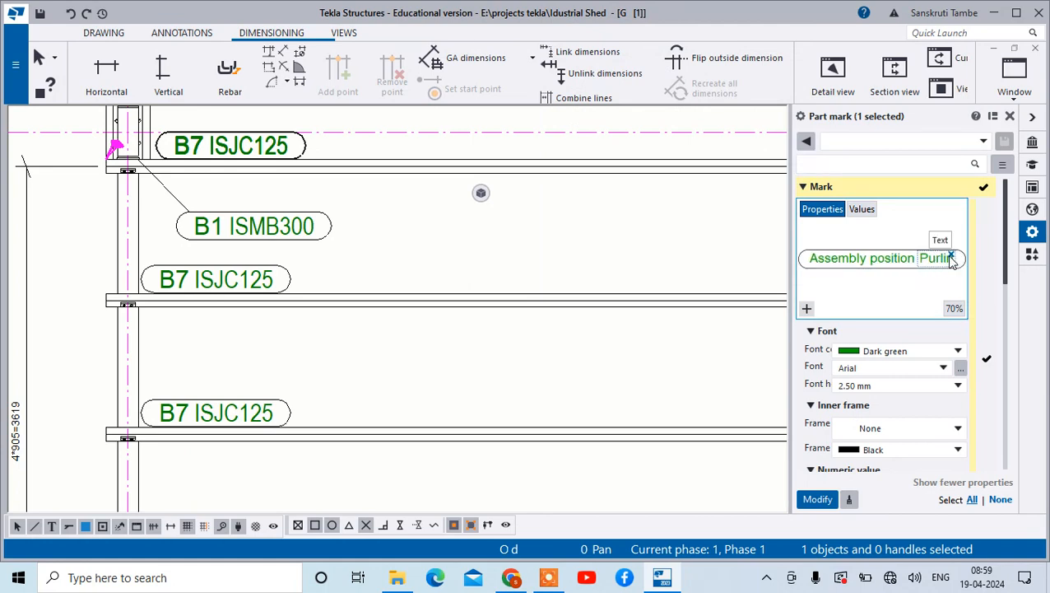
text(s)
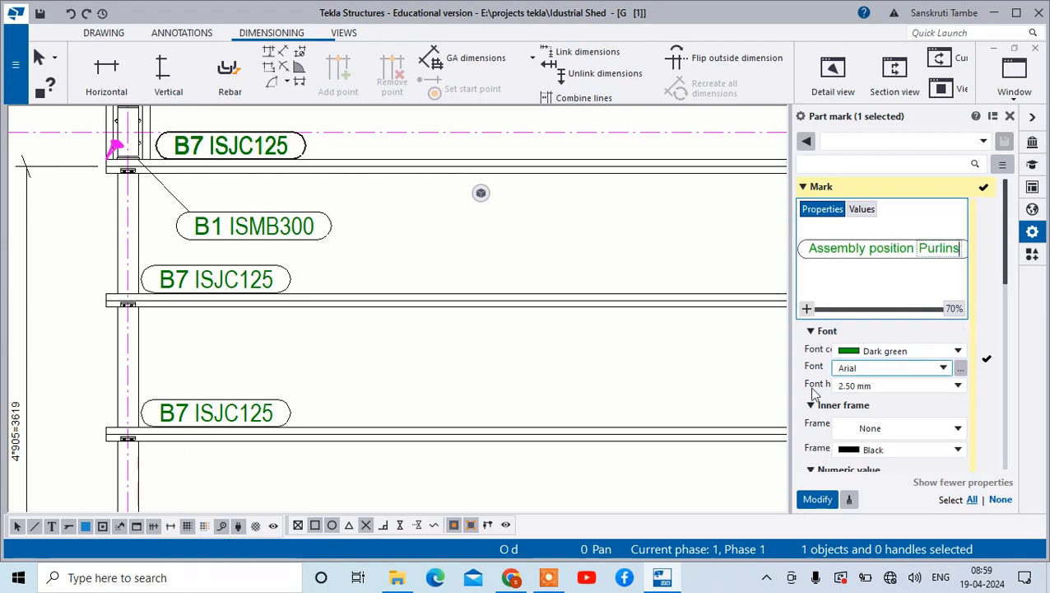
click(819, 499)
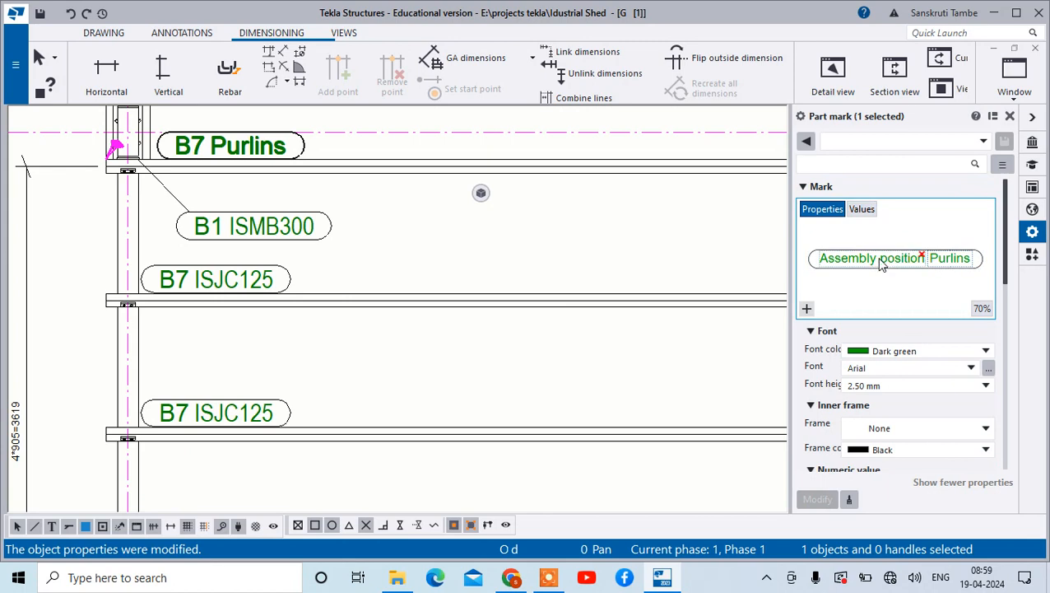
Step: Move the "Purlins" text onto a second line below the assembly position in the B7 mark and apply it
click(807, 308)
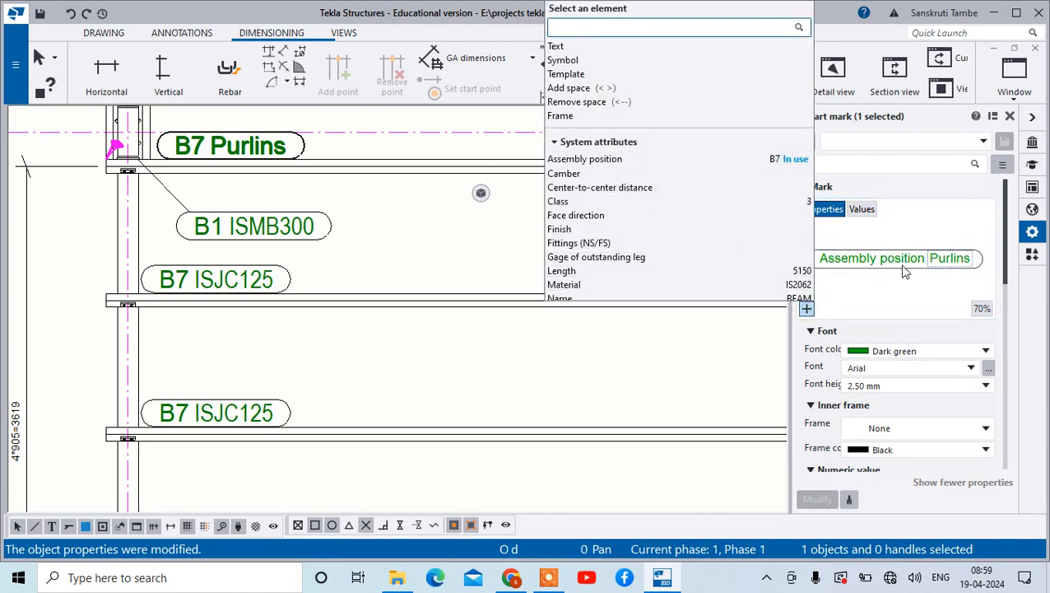
click(862, 214)
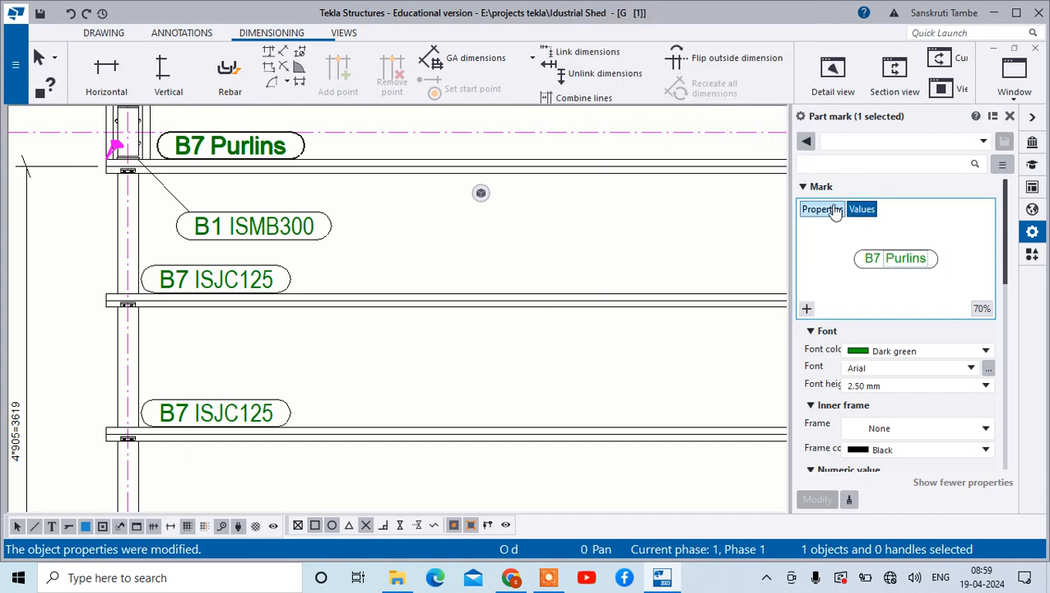
click(823, 210)
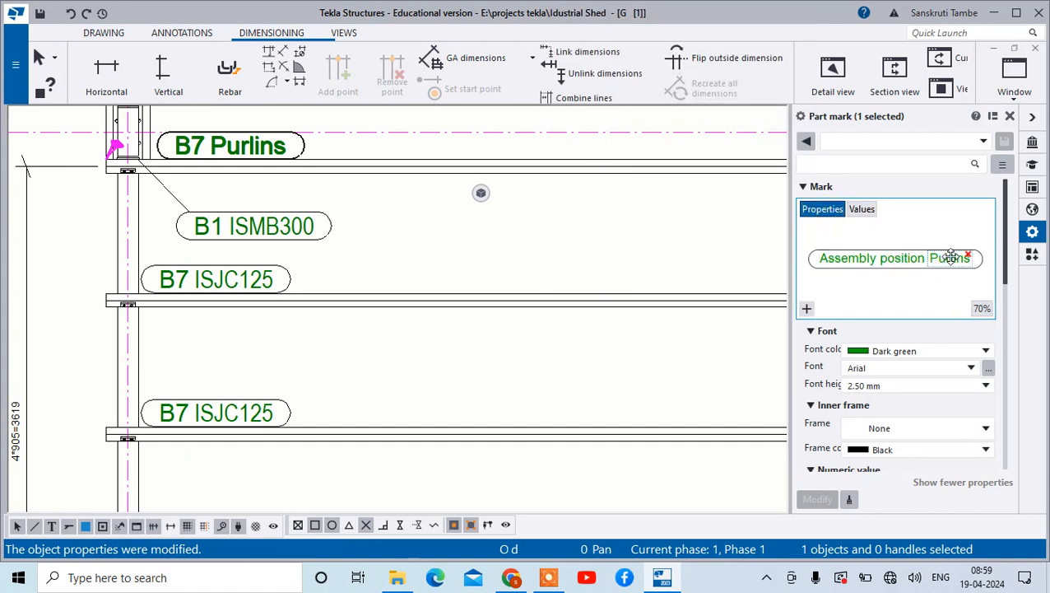
drag(951, 256, 922, 272)
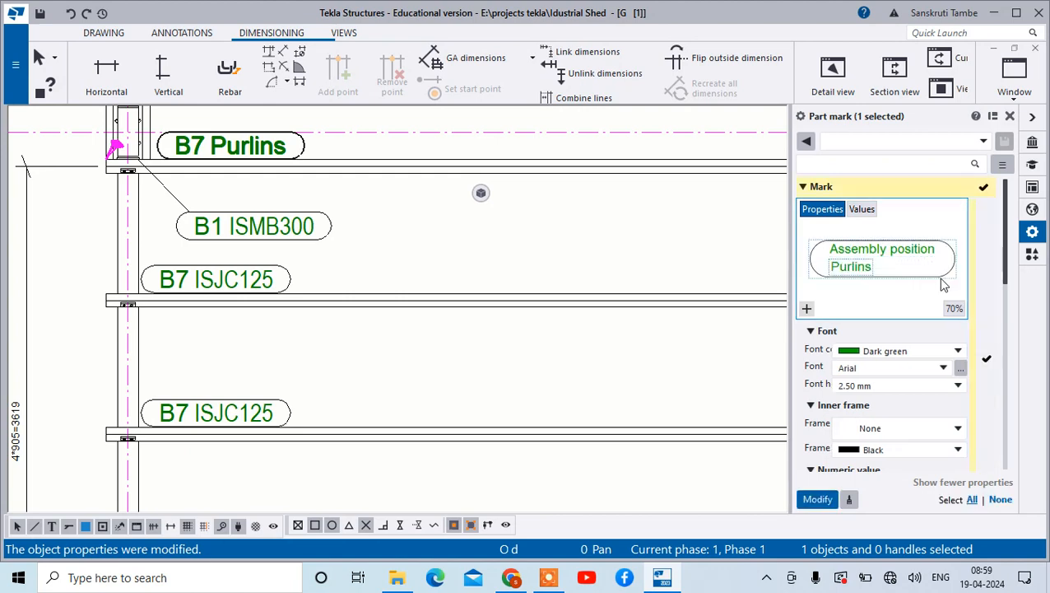
click(818, 499)
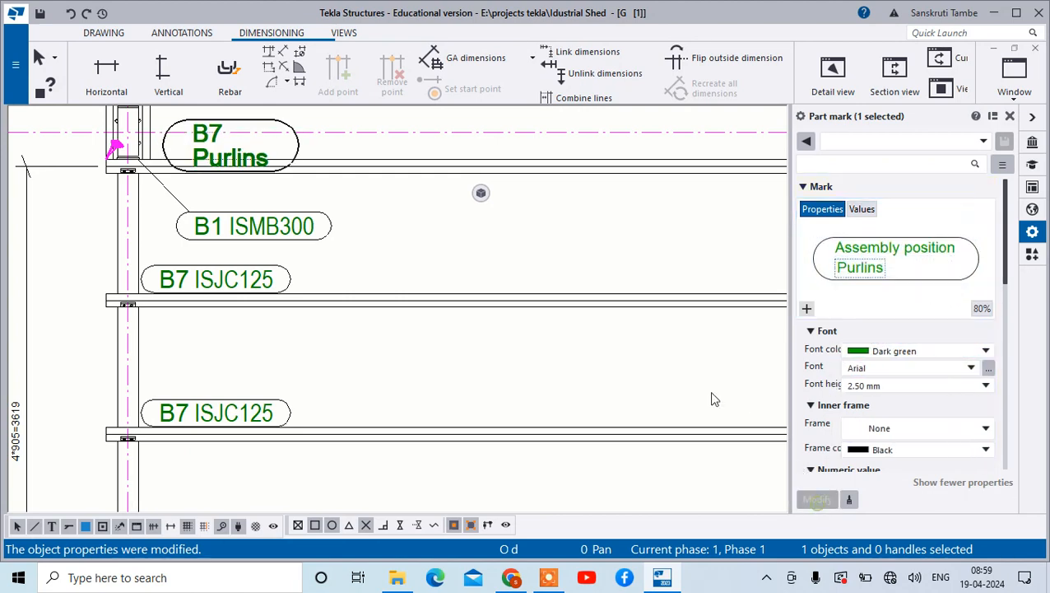
click(541, 207)
Step: Examine the part marks and dimensions in the +5000 plan and the 3D frame view titled GRID @A
scroll(561, 237, down, 5)
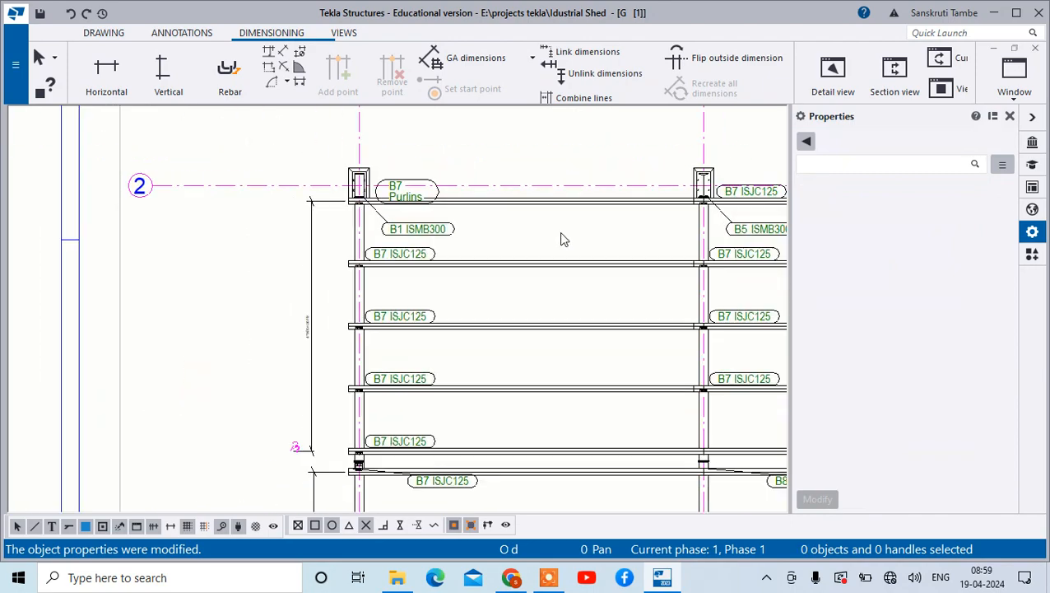
scroll(560, 238, down, 3)
scroll(559, 207, up, 6)
scroll(439, 168, up, 1)
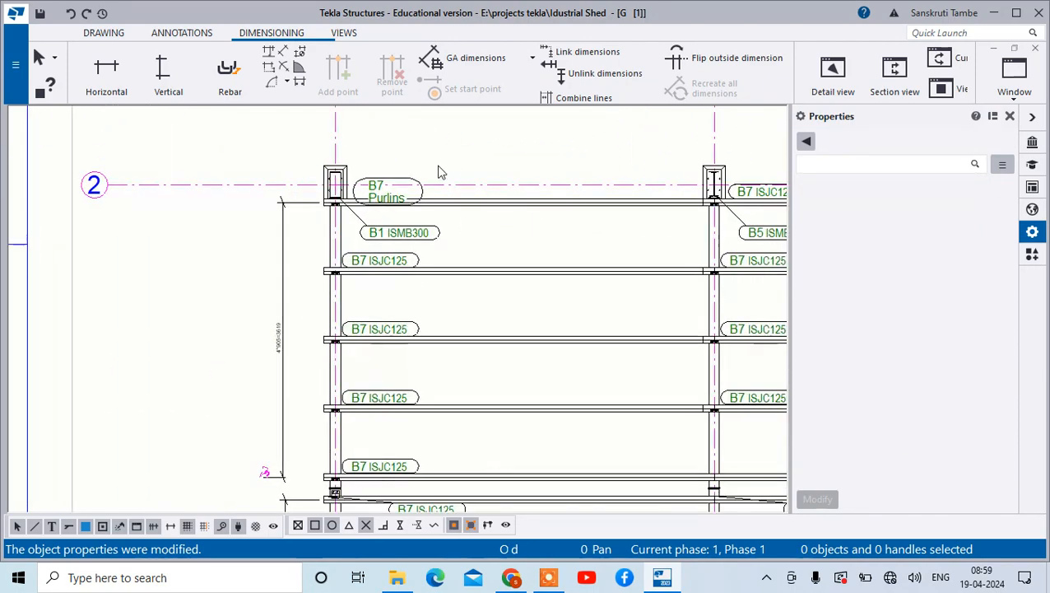
scroll(439, 177, down, 2)
scroll(450, 177, down, 4)
scroll(551, 325, up, 5)
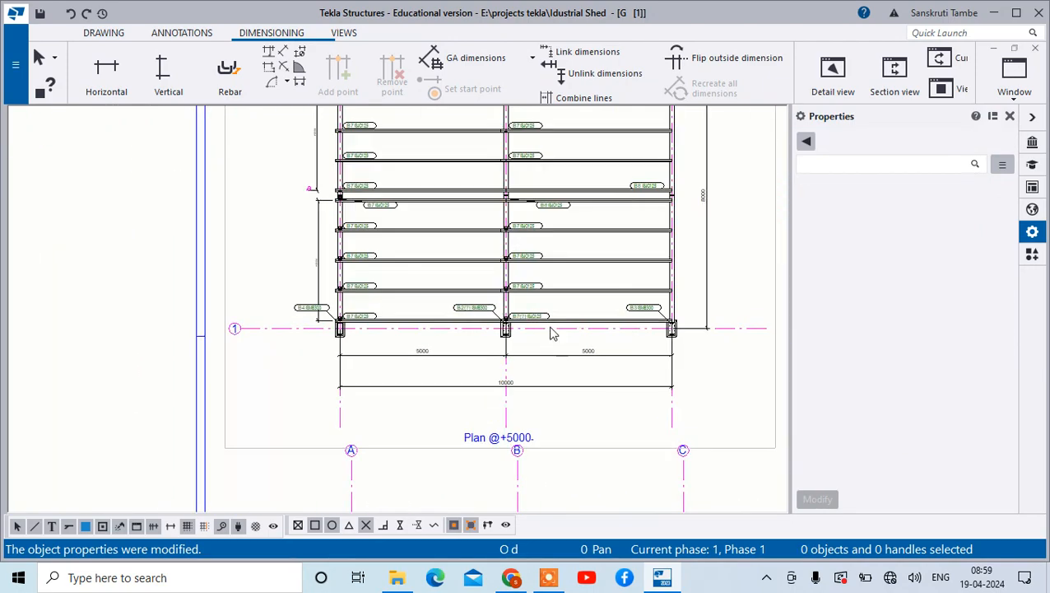
scroll(494, 331, up, 2)
scroll(465, 301, down, 6)
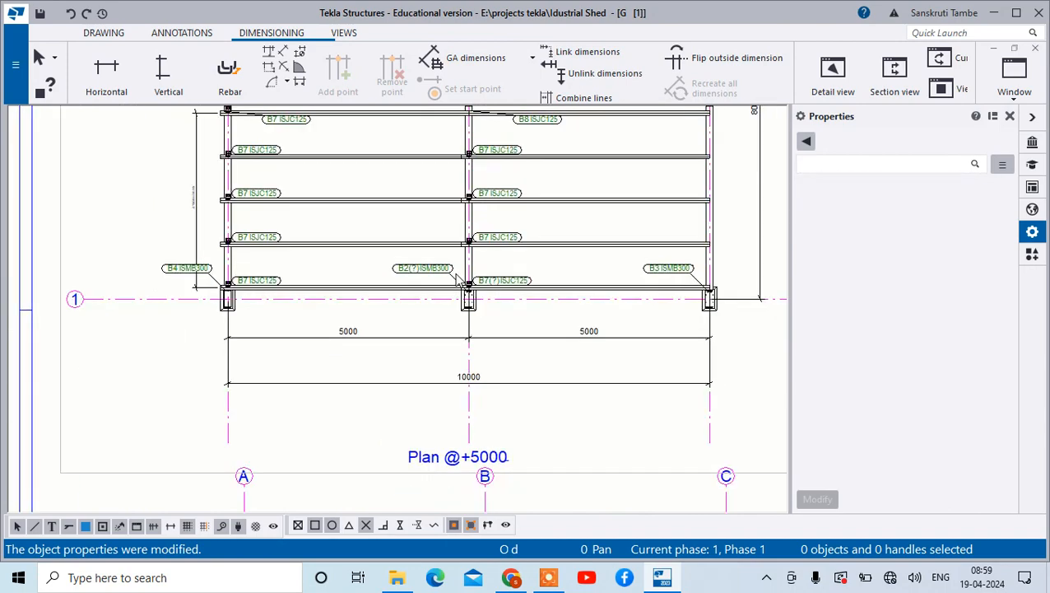
scroll(453, 303, down, 2)
scroll(693, 239, up, 6)
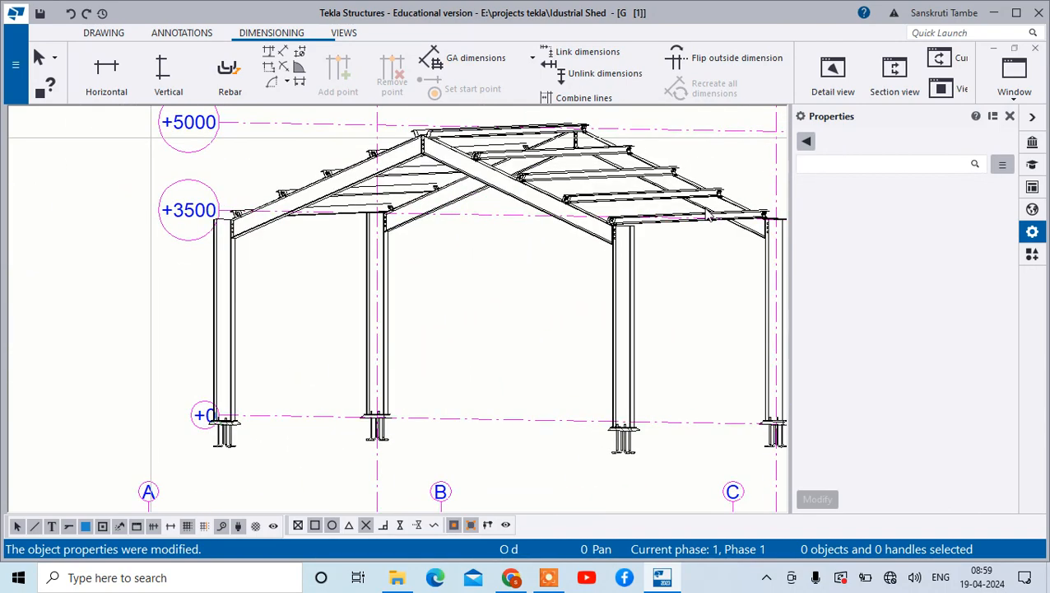
scroll(323, 305, down, 2)
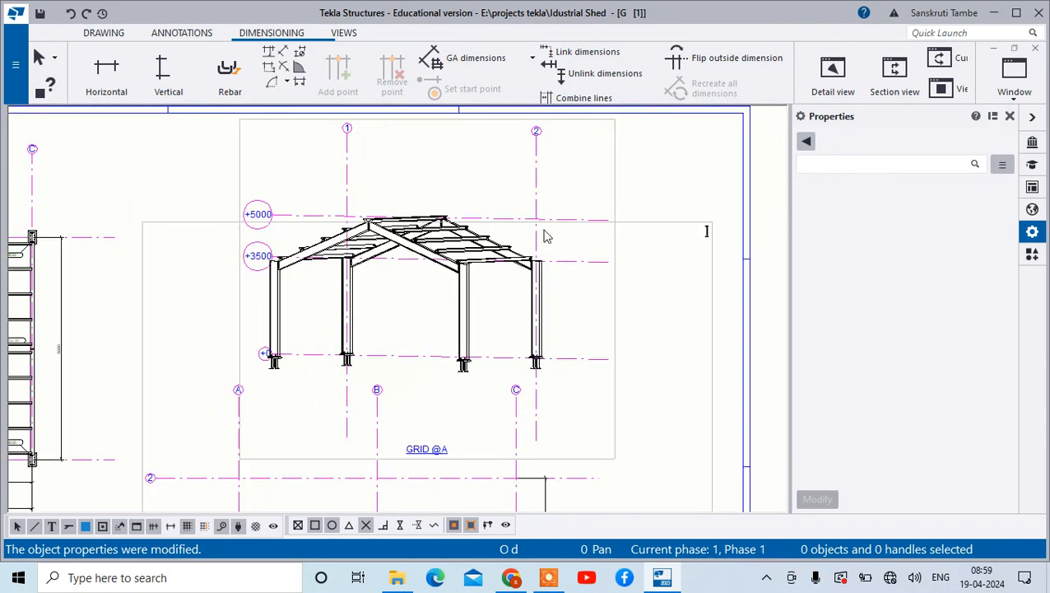
scroll(600, 260, down, 2)
scroll(539, 332, up, 2)
scroll(539, 335, down, 2)
scroll(491, 262, up, 2)
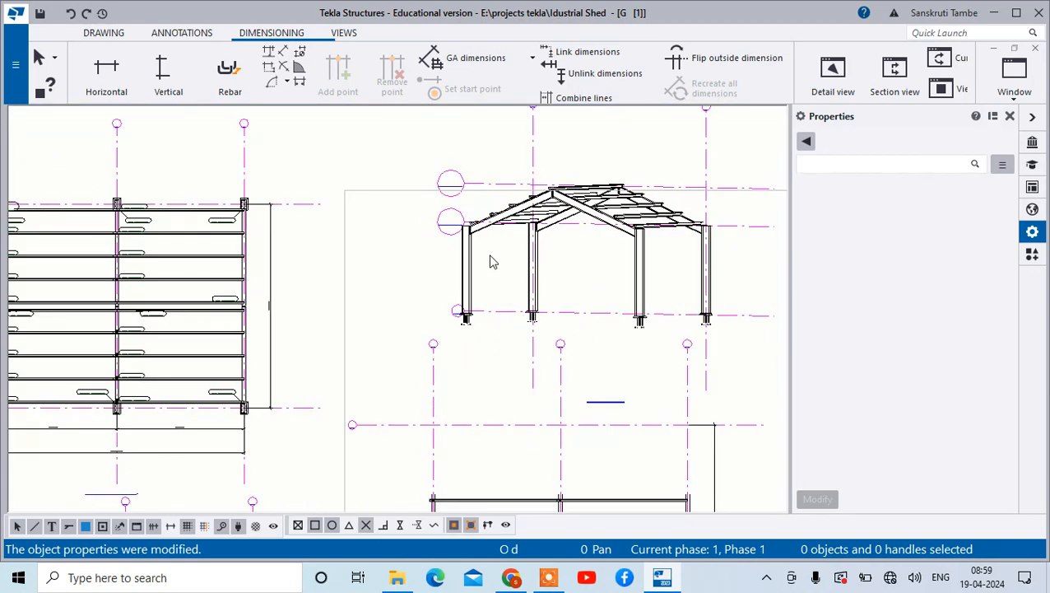
scroll(492, 262, down, 3)
scroll(527, 341, down, 2)
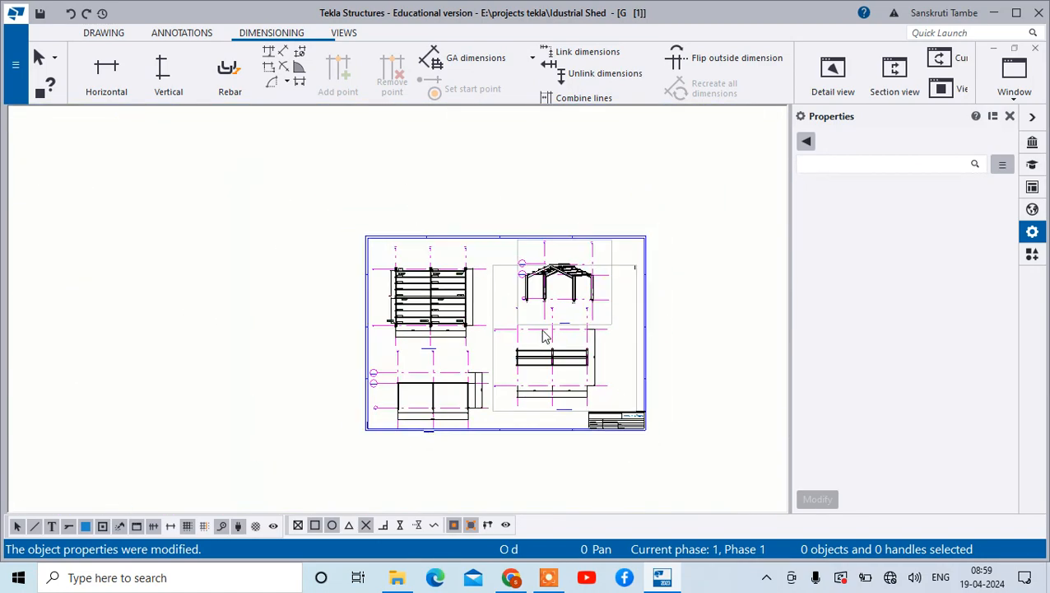
Step: Examine the GRID @ 1 elevation on the drawing, including its columns, eaves purlin and dimensions
click(449, 372)
scroll(436, 429, up, 4)
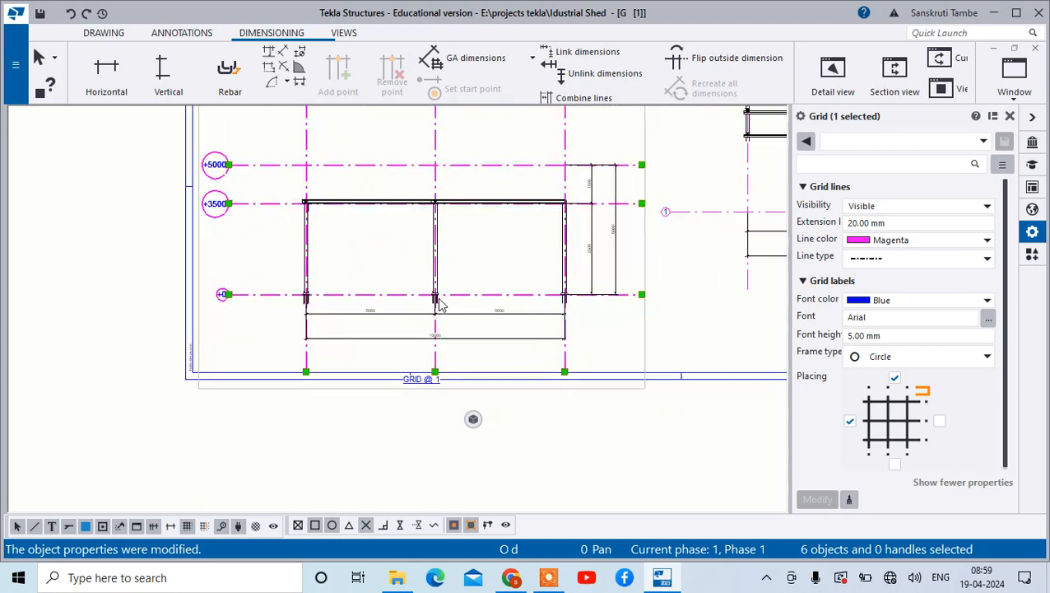
scroll(439, 307, up, 3)
scroll(424, 411, down, 2)
scroll(422, 418, up, 1)
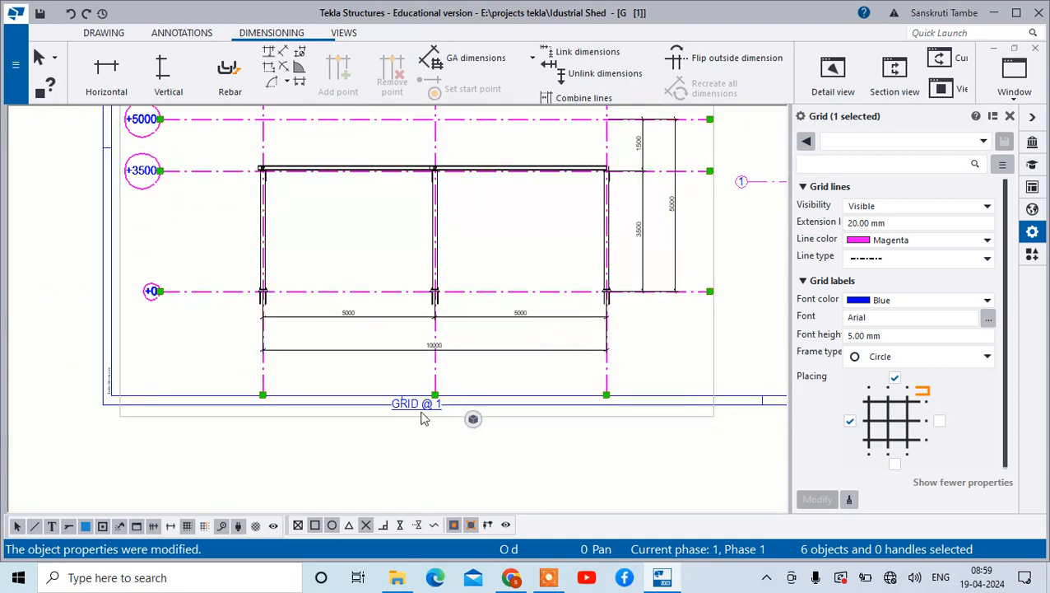
scroll(422, 245, up, 1)
scroll(427, 259, down, 2)
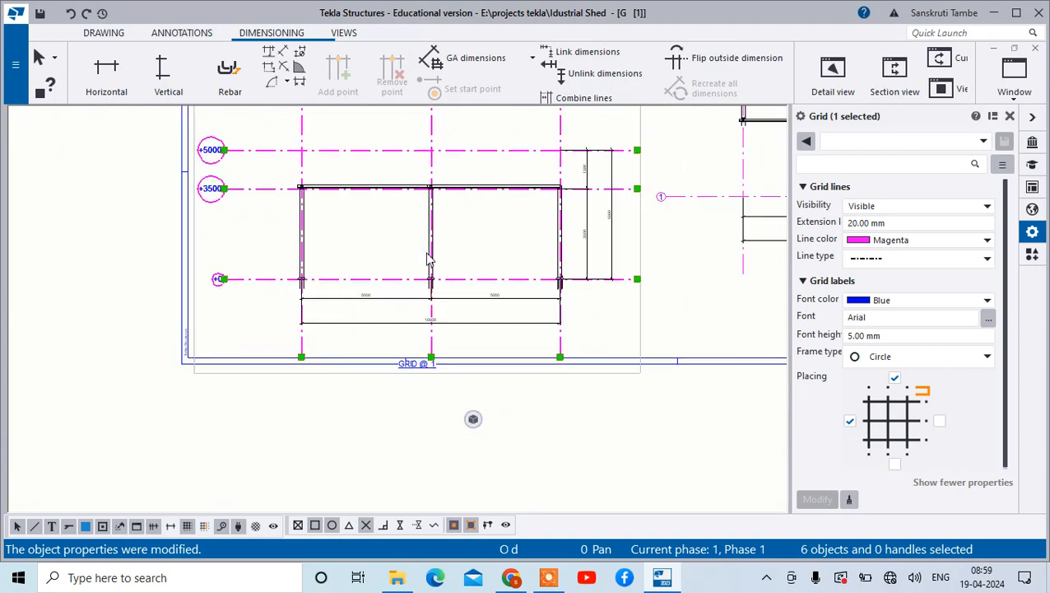
scroll(434, 175, up, 3)
scroll(206, 216, down, 4)
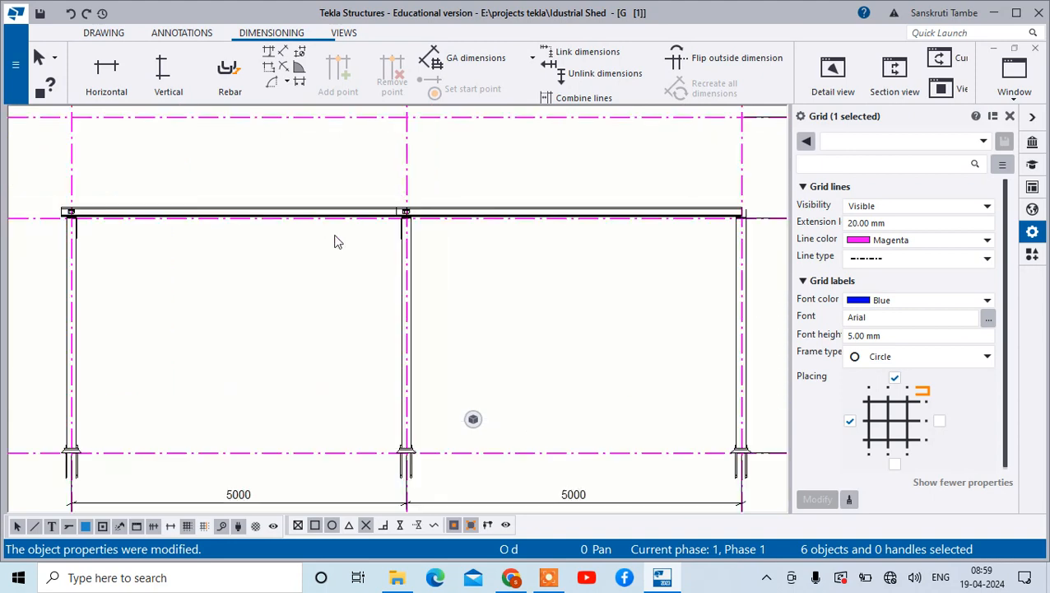
scroll(380, 306, down, 2)
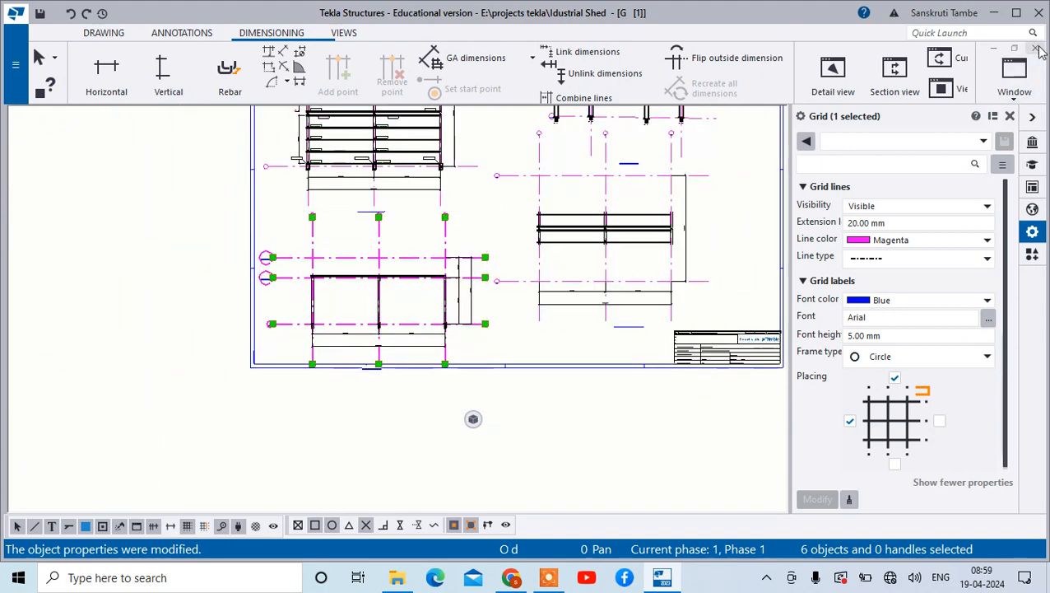
Step: Make the GRID @1 model view visible and inspect its columns and rafters between levels +3500 and +5000
click(1003, 92)
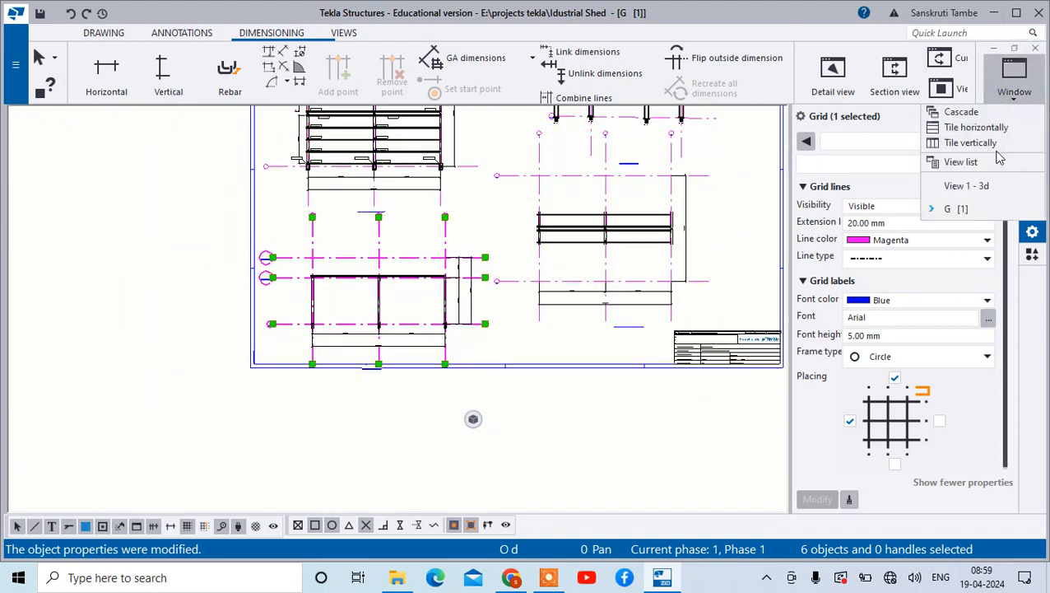
click(995, 163)
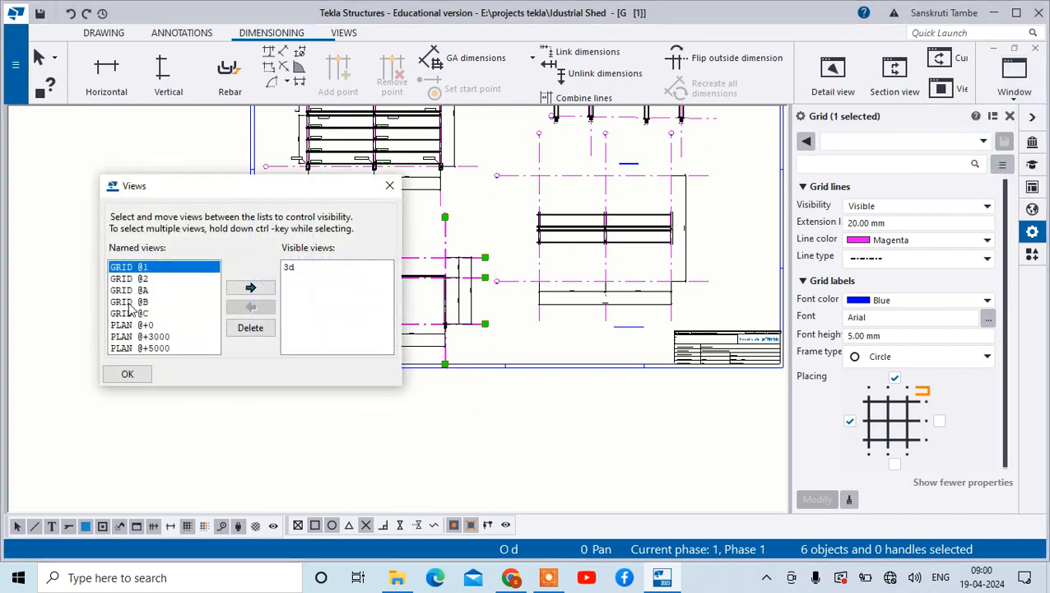
click(250, 288)
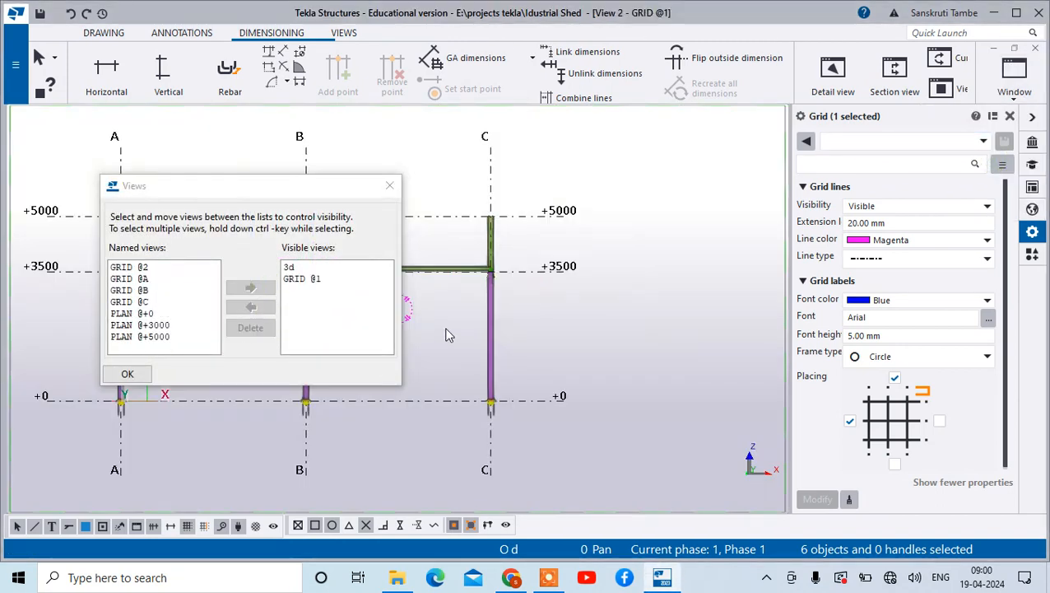
click(389, 185)
scroll(122, 247, up, 8)
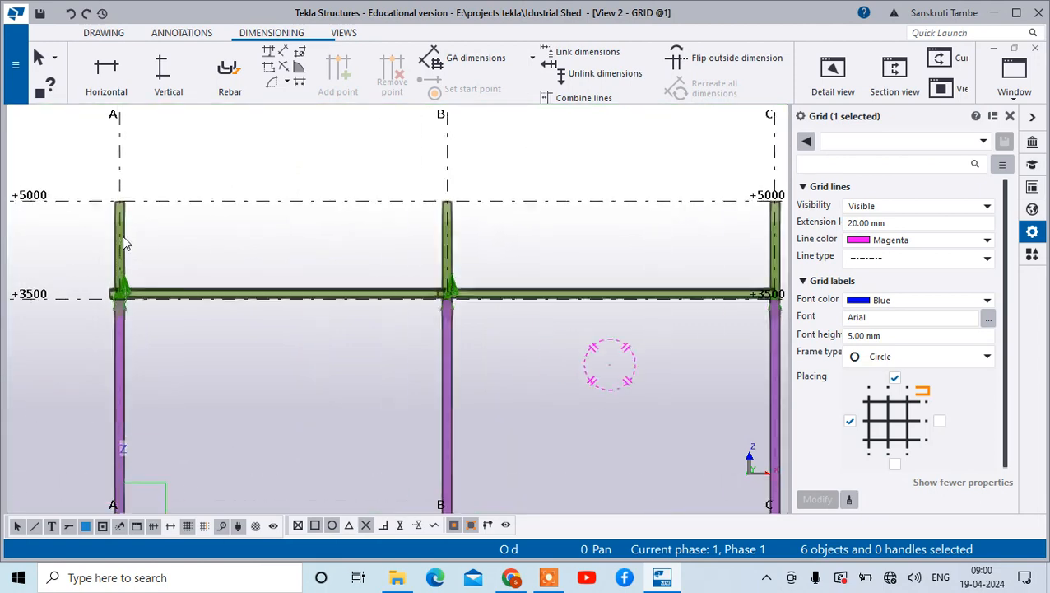
scroll(157, 302, down, 10)
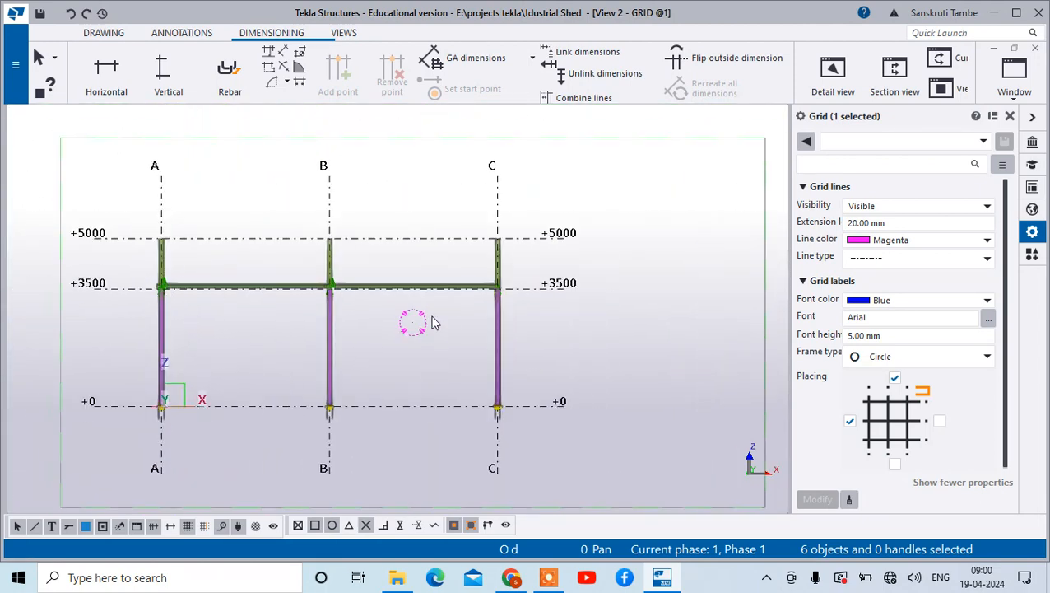
scroll(420, 265, up, 3)
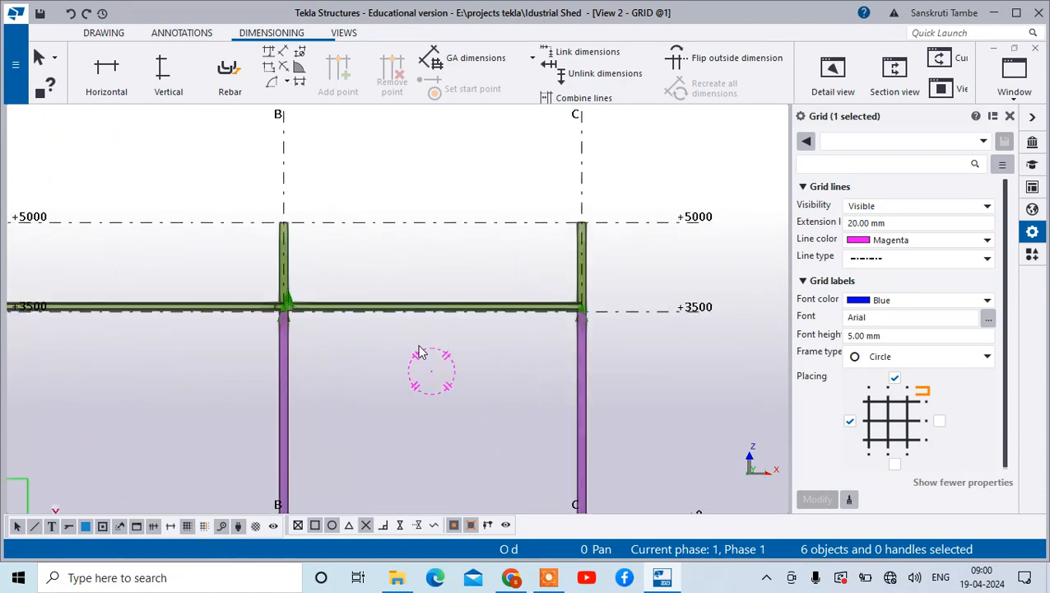
Step: Examine the columns, rafters and eaves purlin in the GRID @1 model view, and return to the GRID @ 1 elevation on the drawing
ctrl+middle_drag(390, 350, 434, 330)
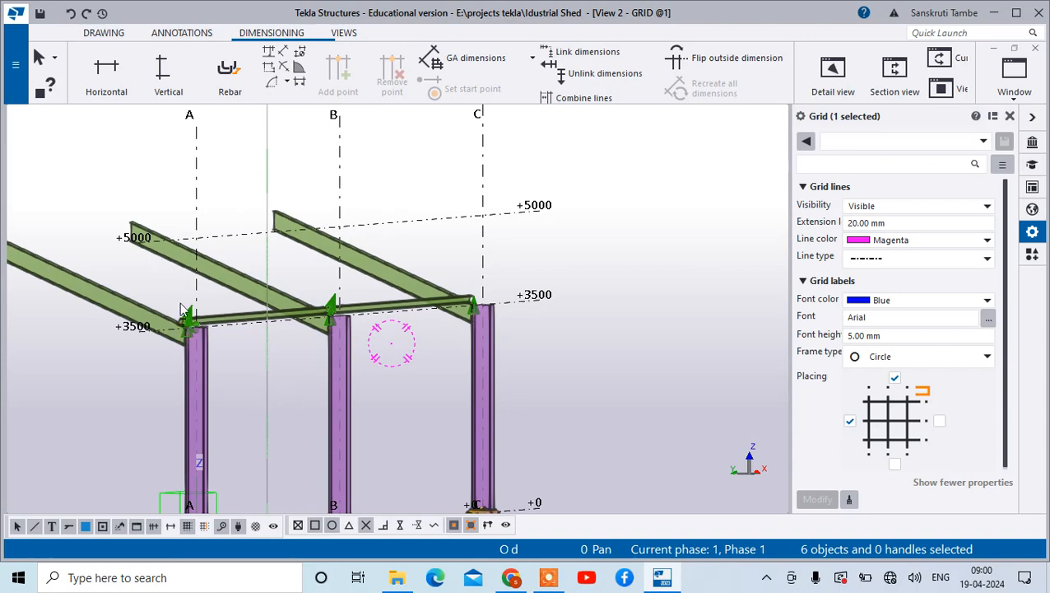
scroll(212, 316, down, 5)
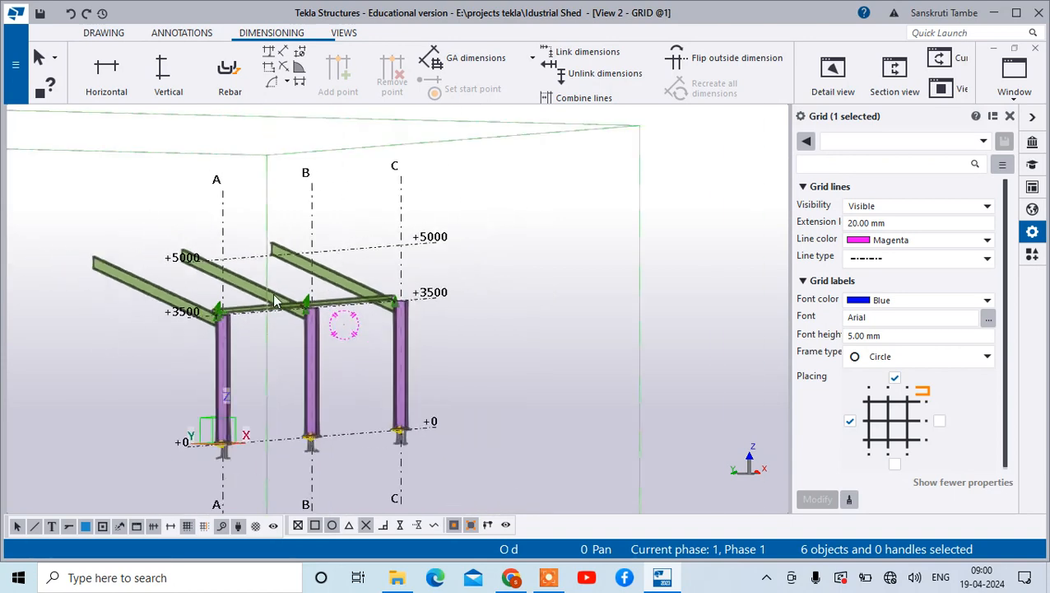
double_click(438, 280)
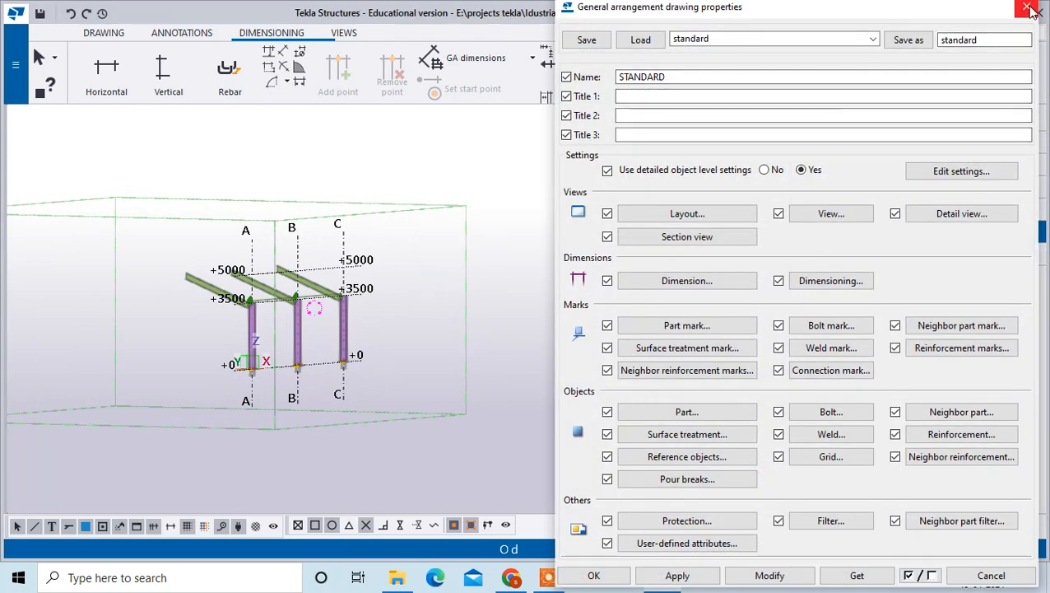
key(Escape)
click(1012, 97)
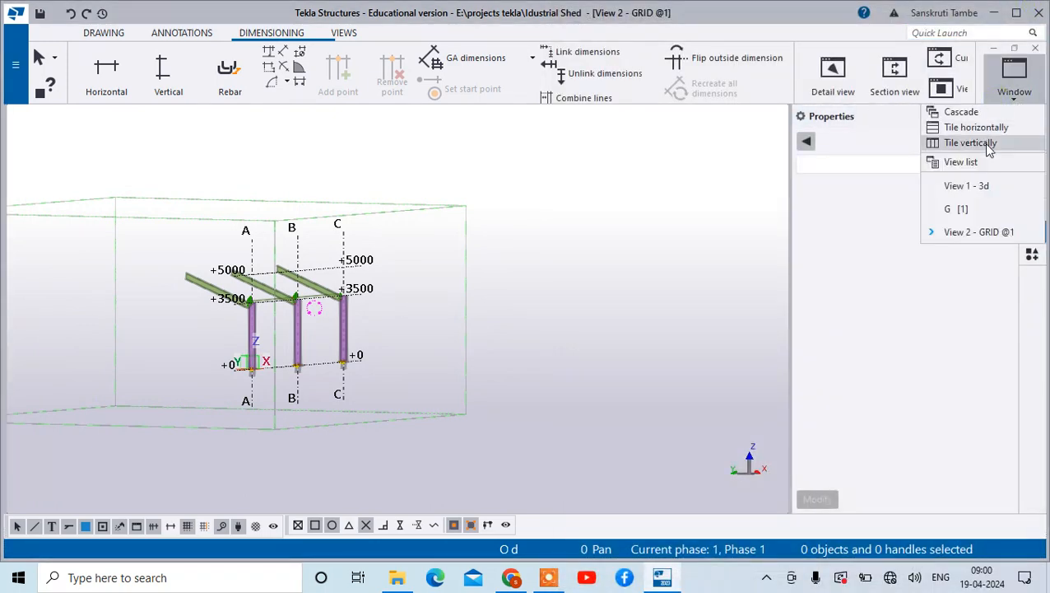
click(983, 210)
scroll(485, 266, up, 10)
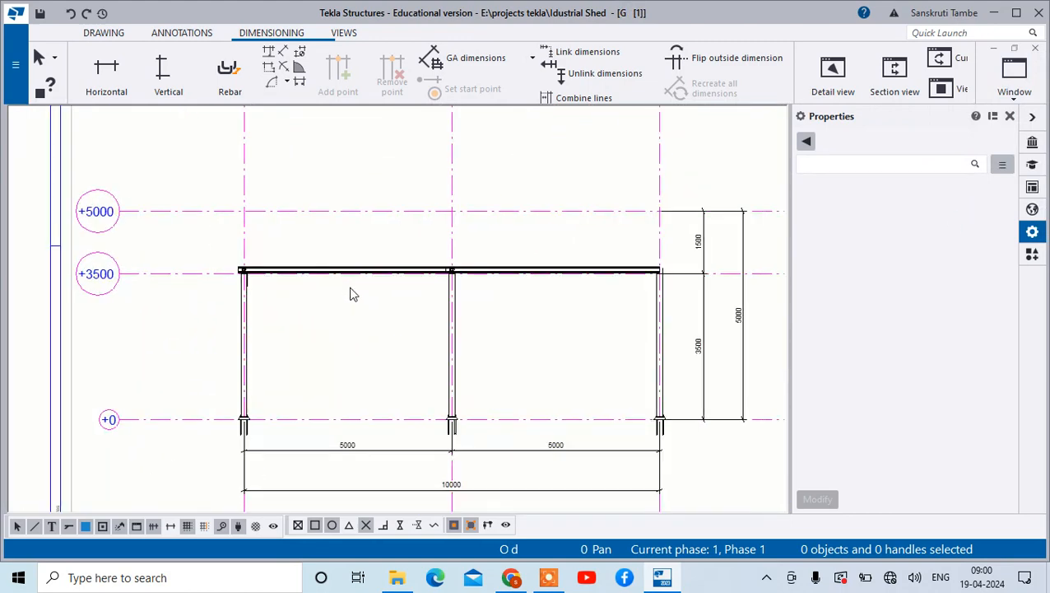
scroll(482, 270, down, 10)
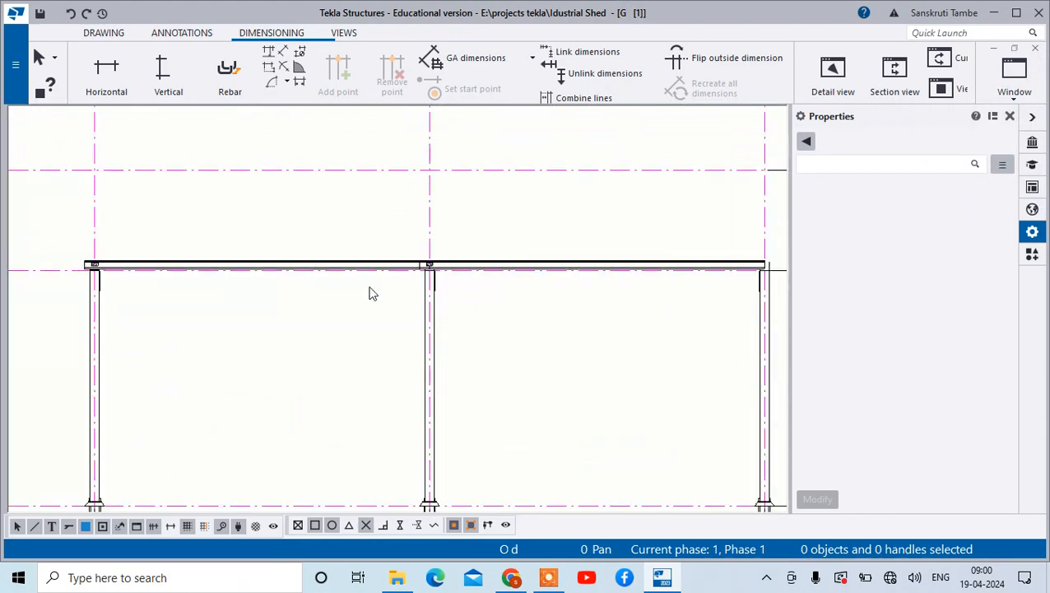
click(427, 221)
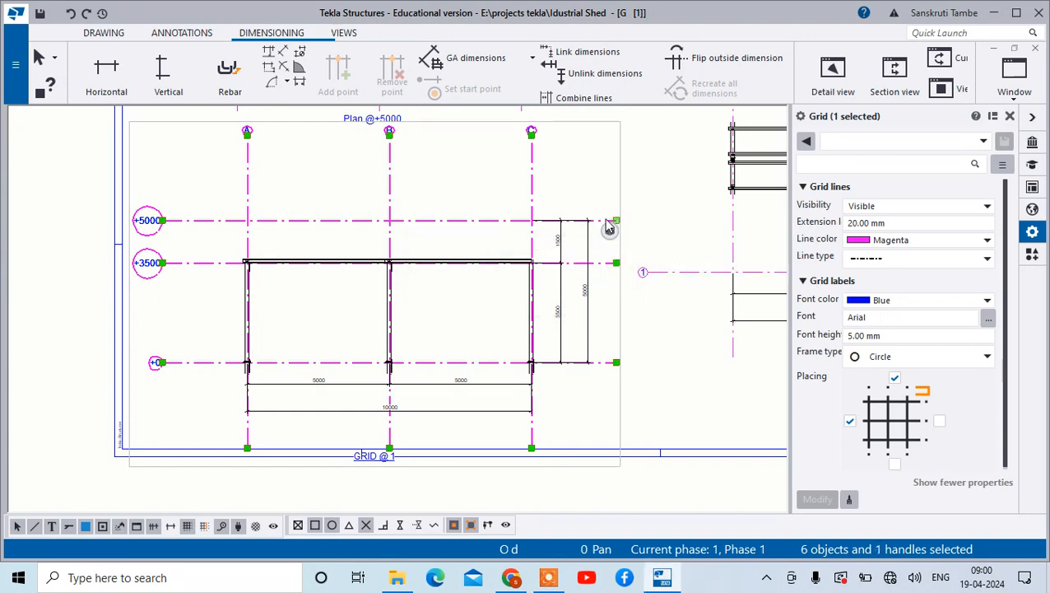
click(645, 398)
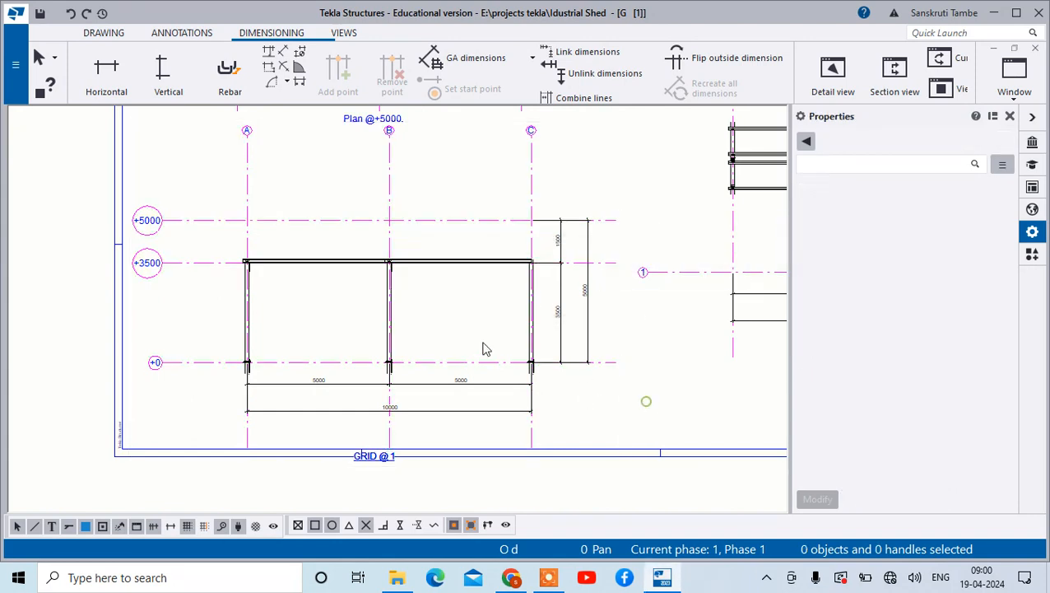
click(563, 459)
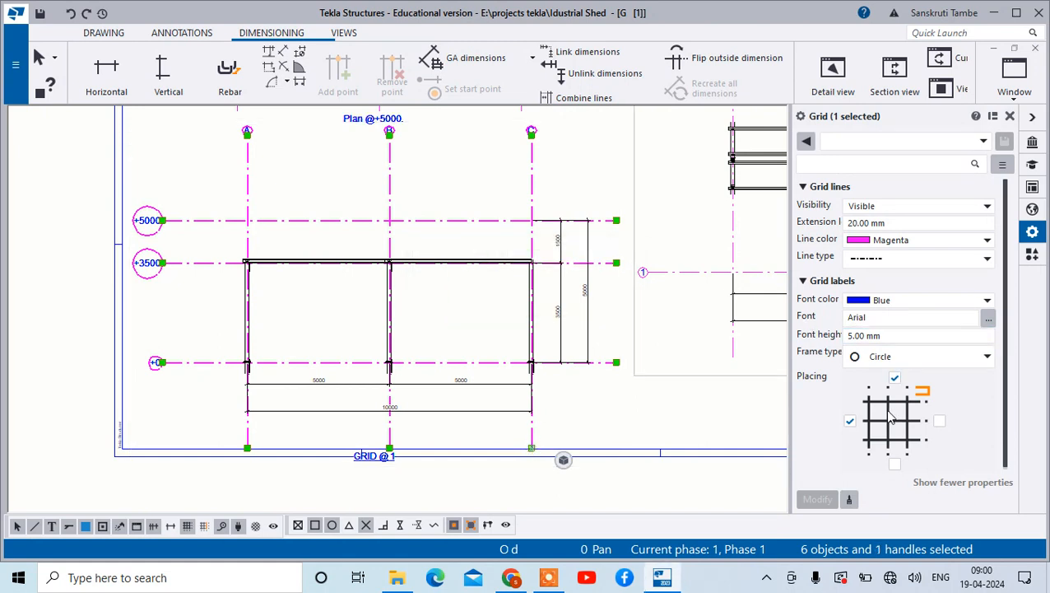
scroll(525, 145, down, 1)
scroll(524, 145, down, 1)
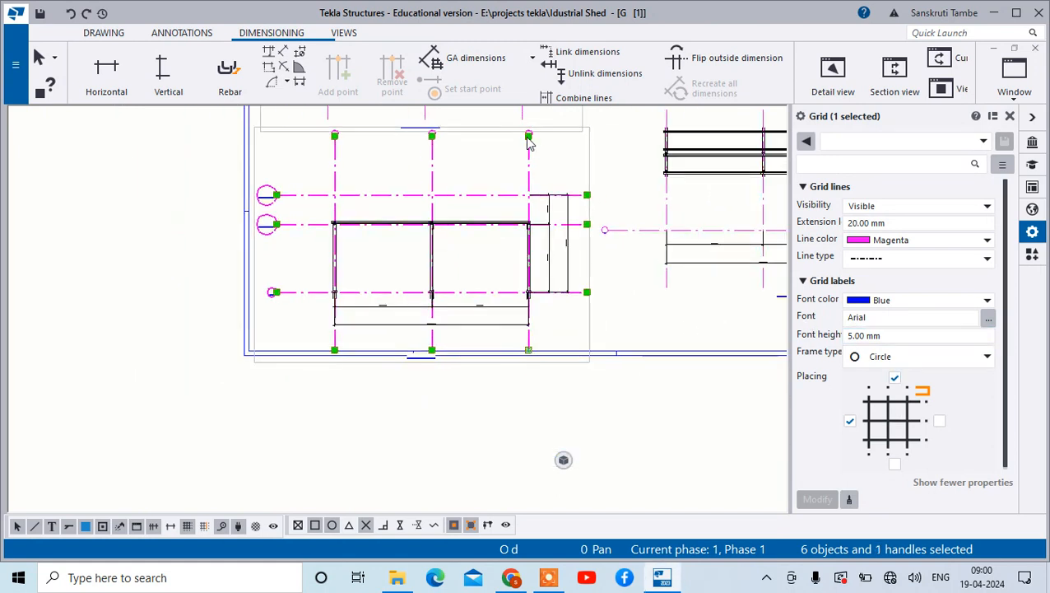
click(588, 174)
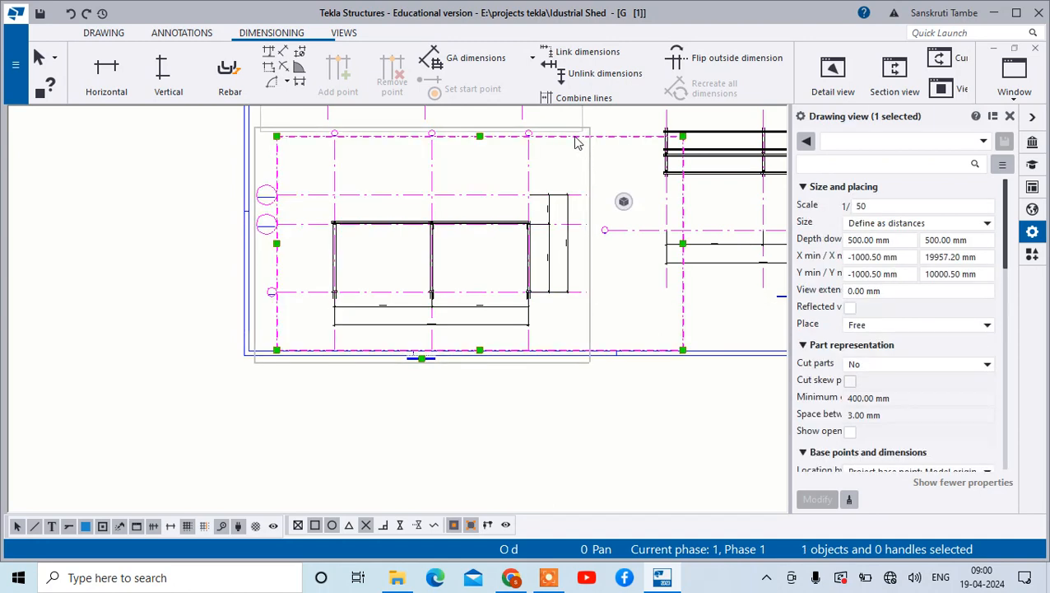
click(575, 132)
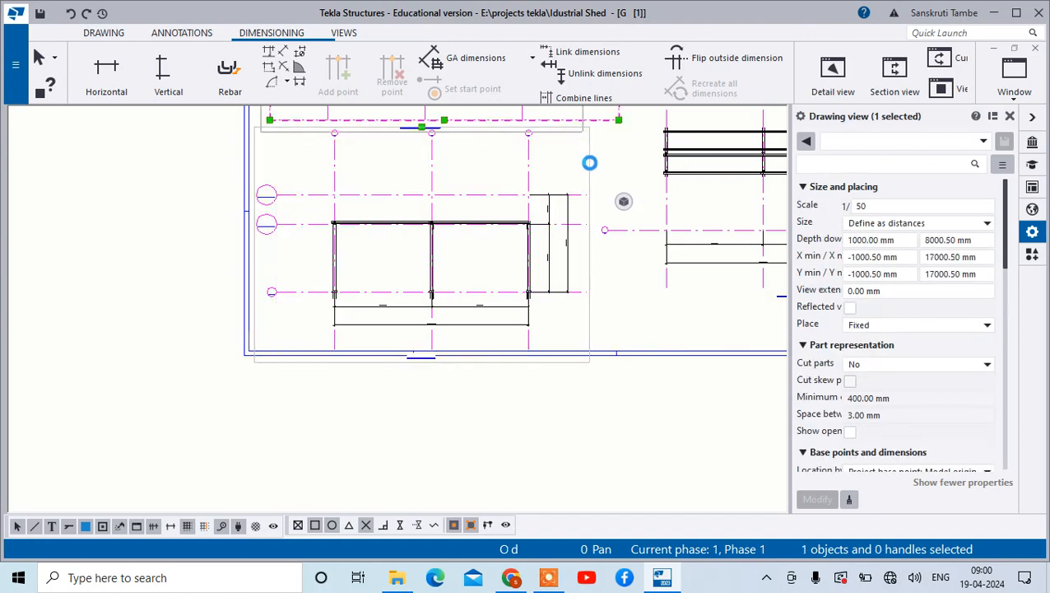
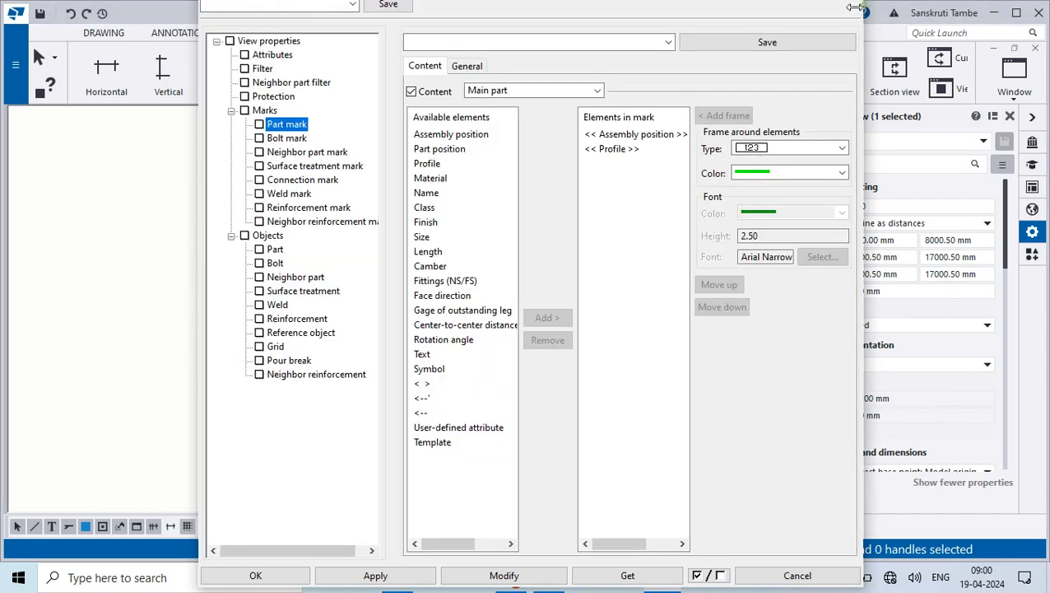
click(848, 10)
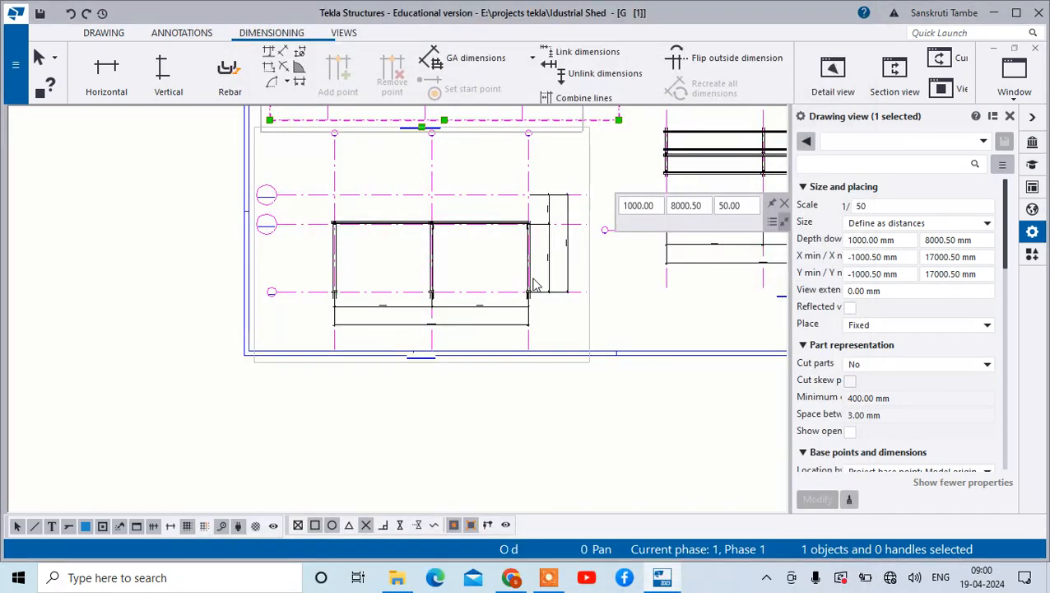
click(528, 280)
click(576, 314)
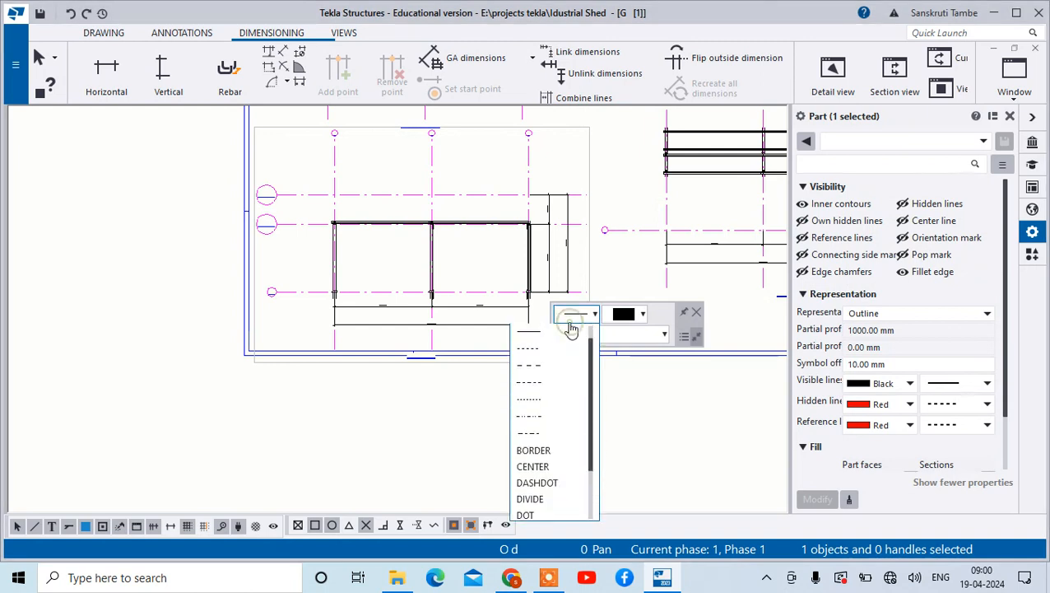
click(616, 260)
click(591, 264)
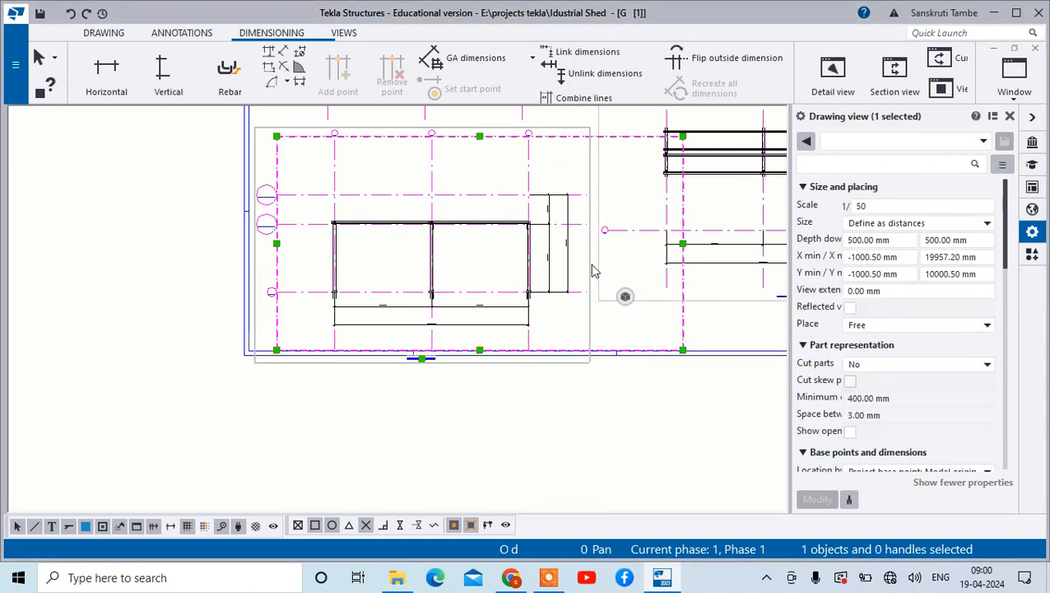
drag(572, 152, 563, 136)
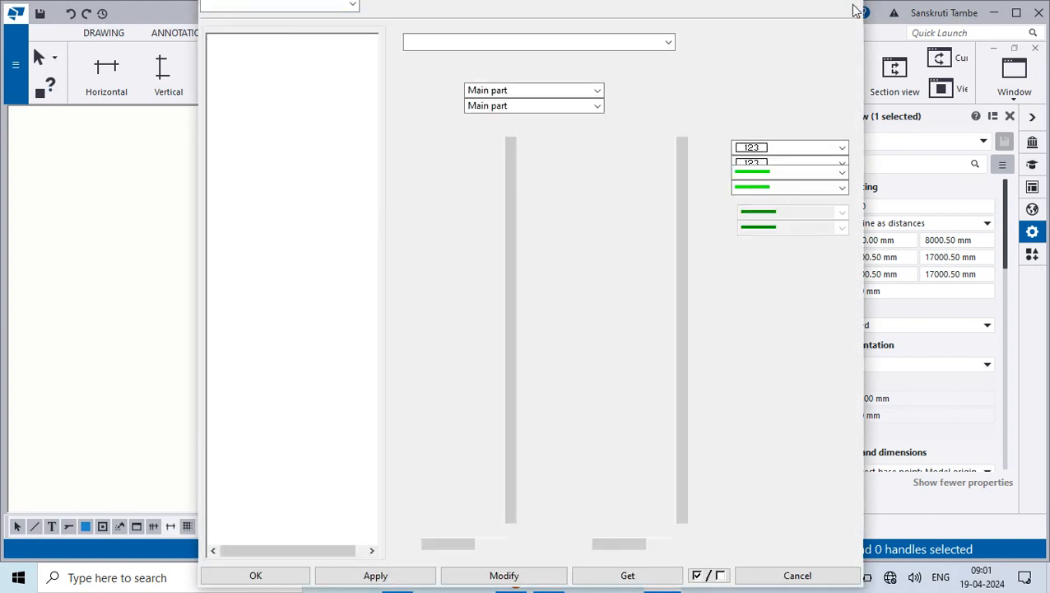
click(849, 9)
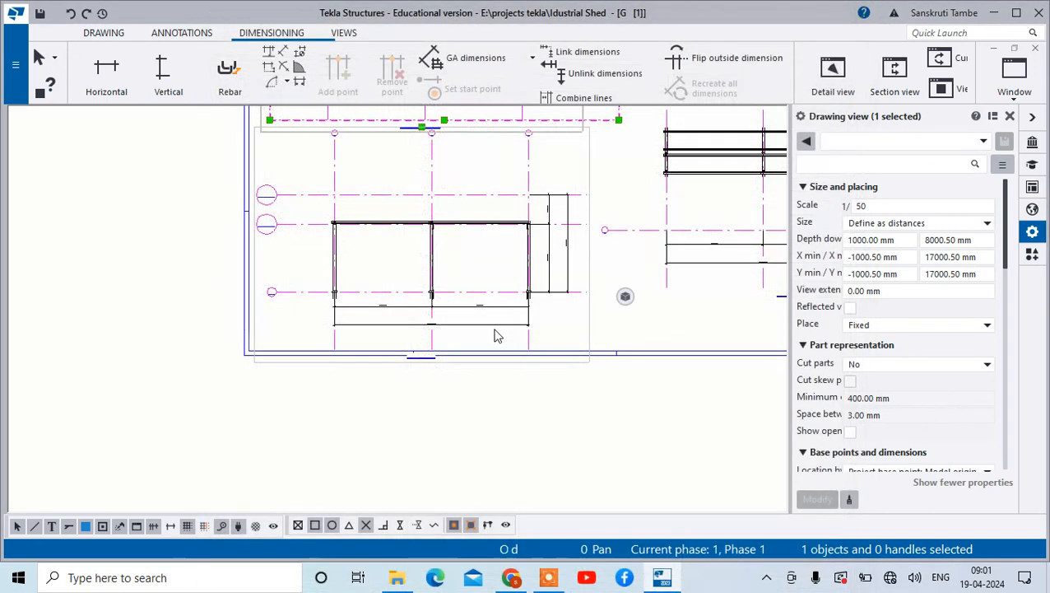
Step: Open the GRID @ 1 drawing view's properties at the part mark content and enable the part mark settings for modification
click(589, 335)
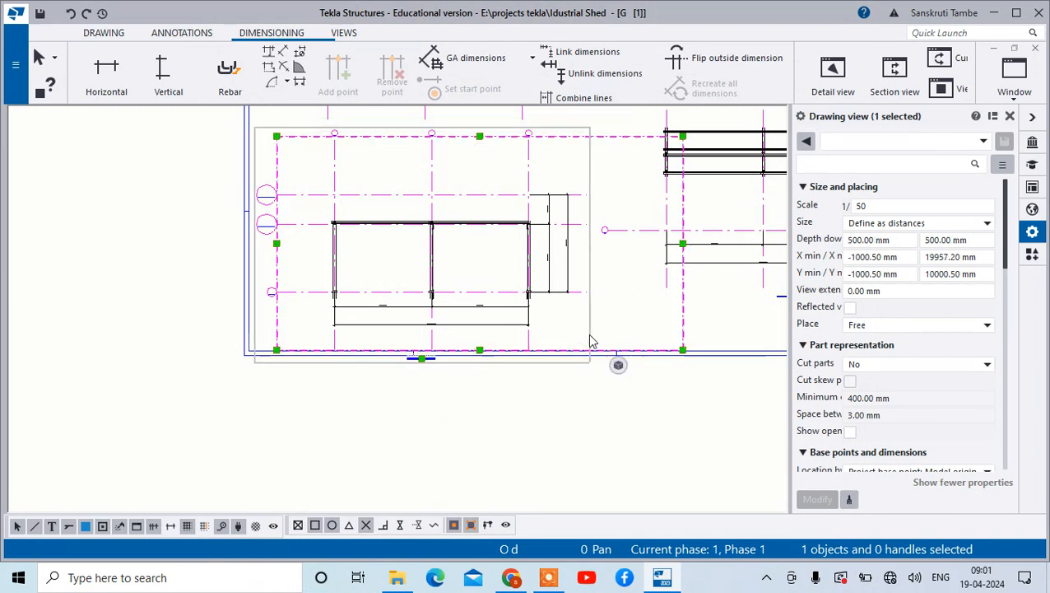
click(681, 349)
double_click(360, 229)
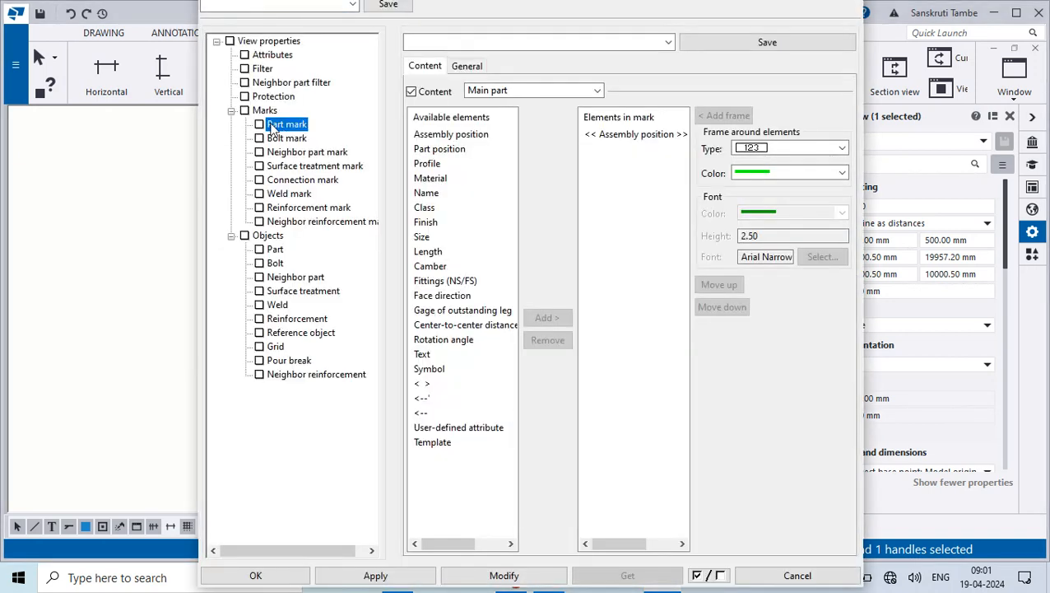
click(452, 139)
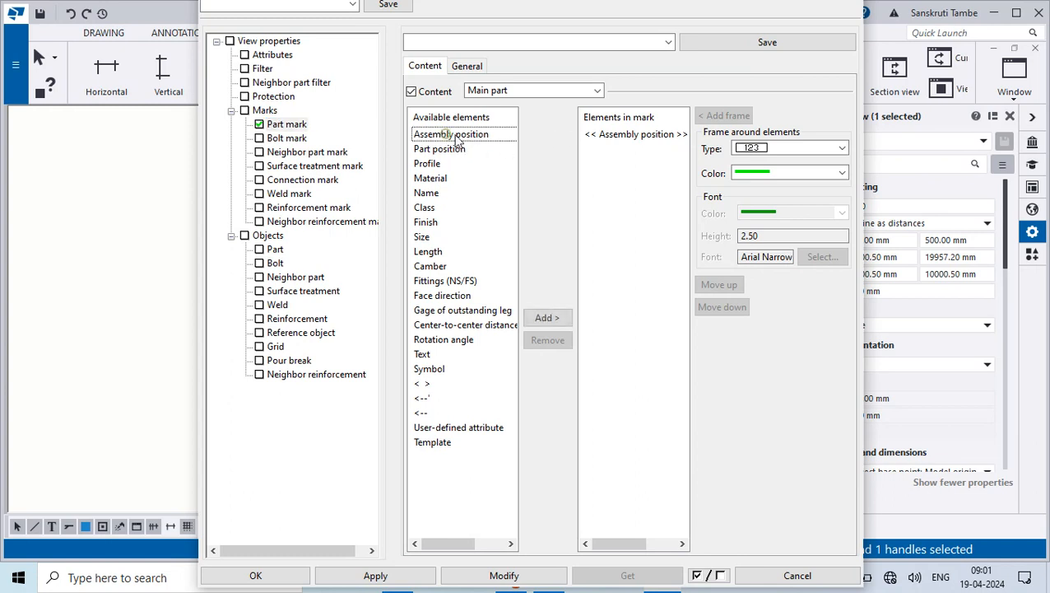
click(614, 136)
click(443, 139)
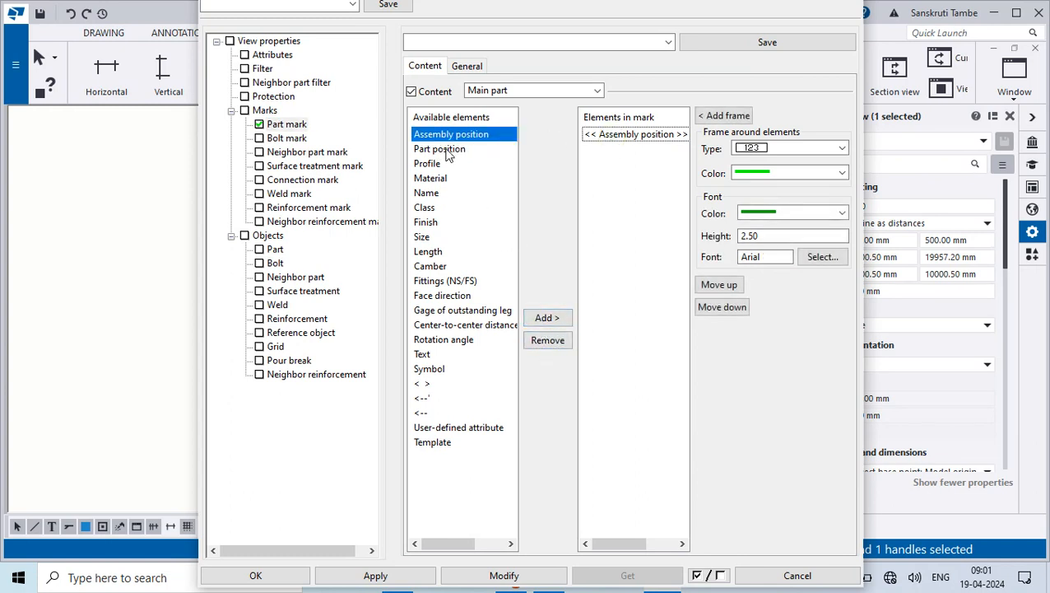
click(432, 166)
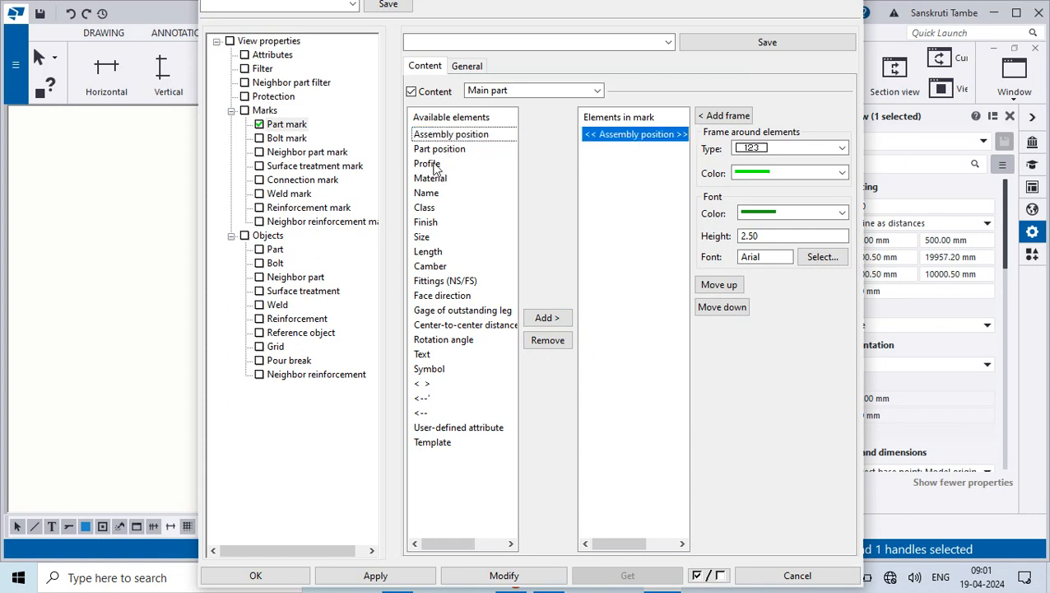
click(555, 325)
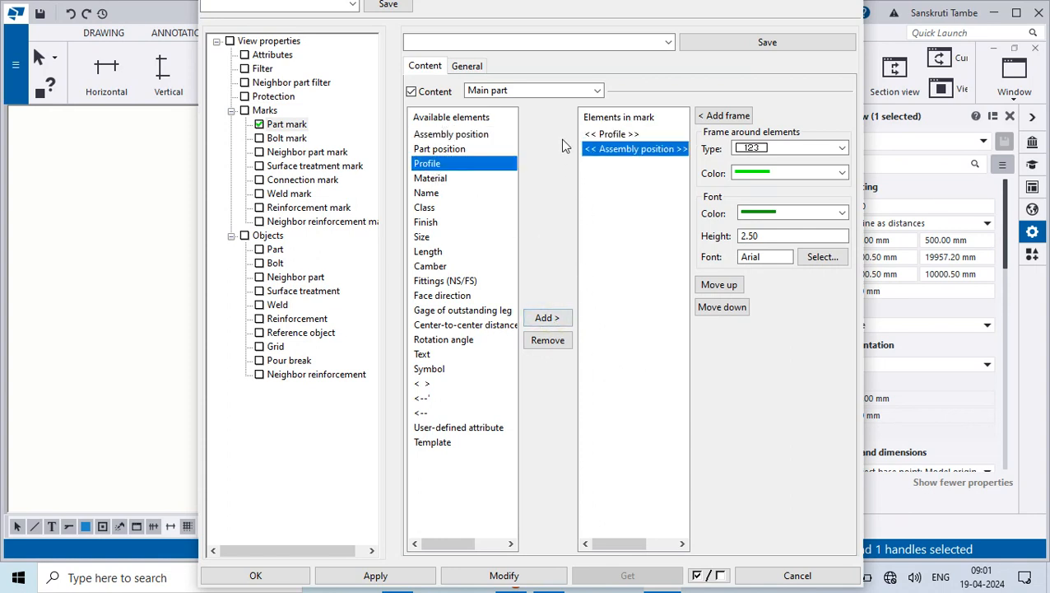
click(609, 153)
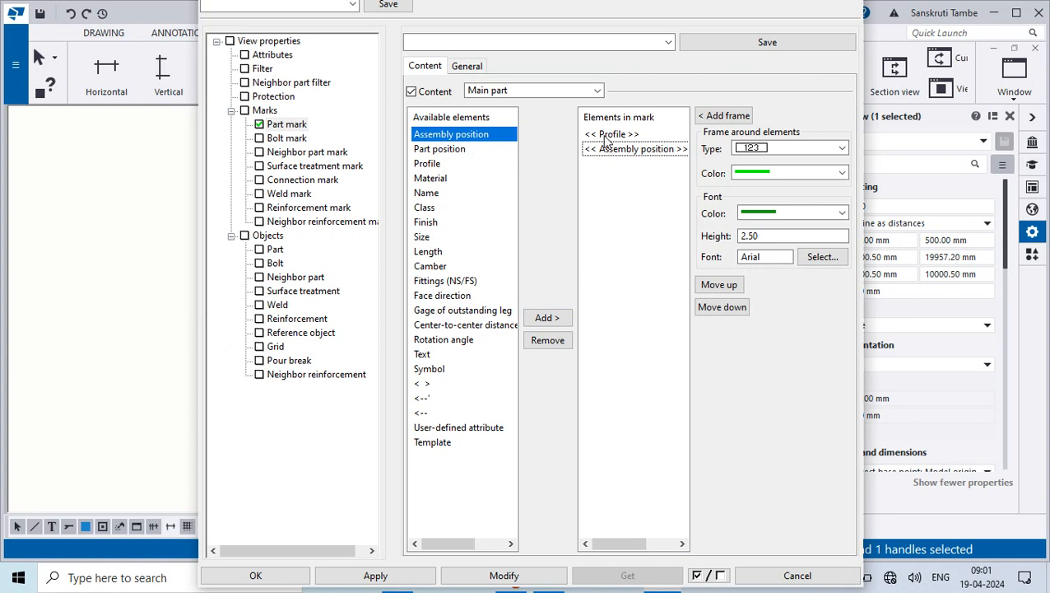
click(604, 136)
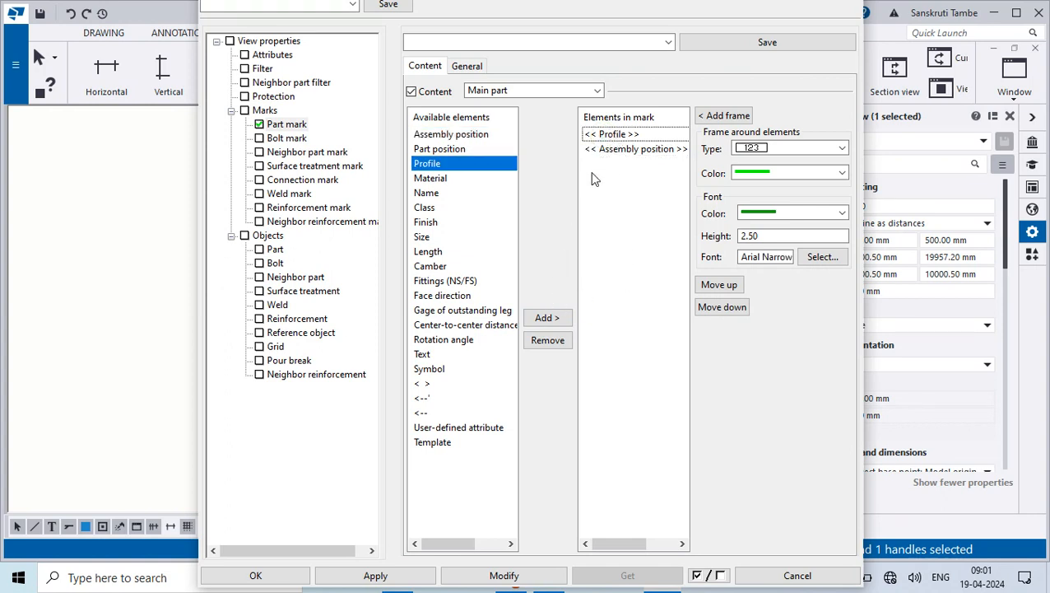
click(548, 340)
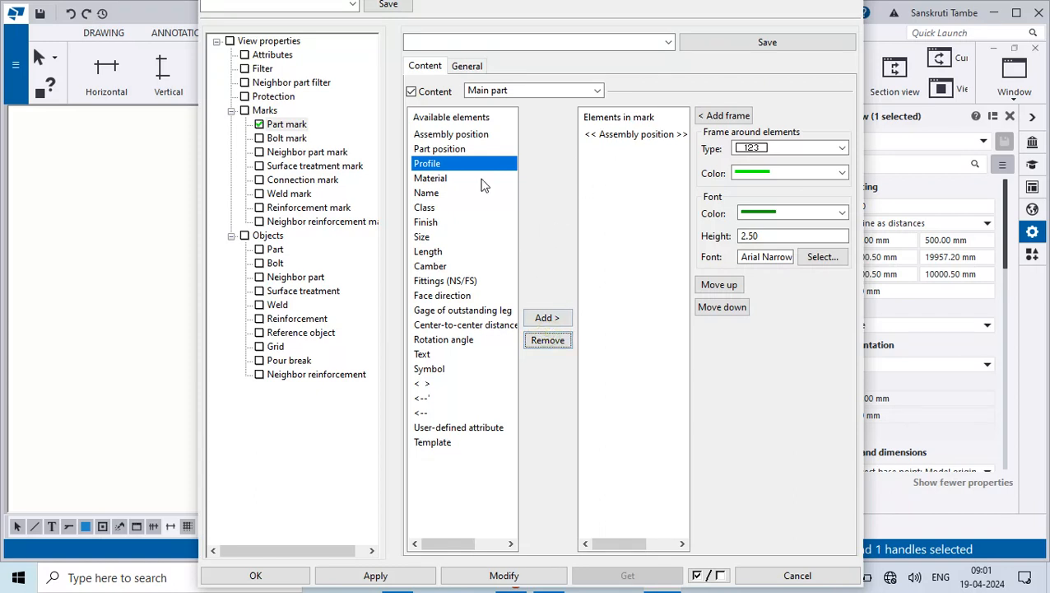
Step: Add Profile after Assembly position in the part mark content, apply it to the GRID @ 1 view and close the view properties
click(446, 164)
click(539, 318)
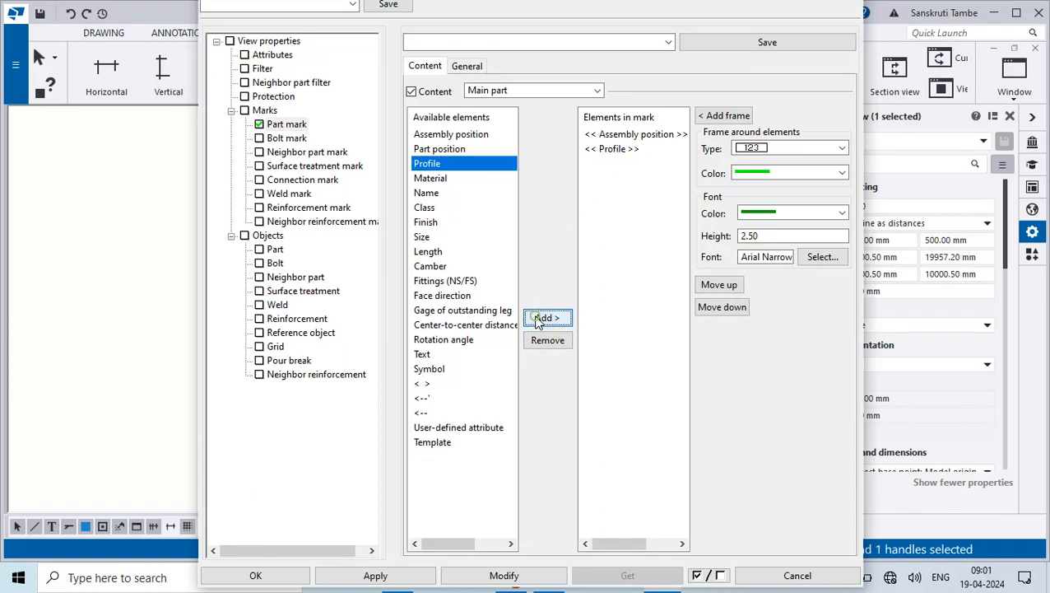
click(626, 221)
click(515, 577)
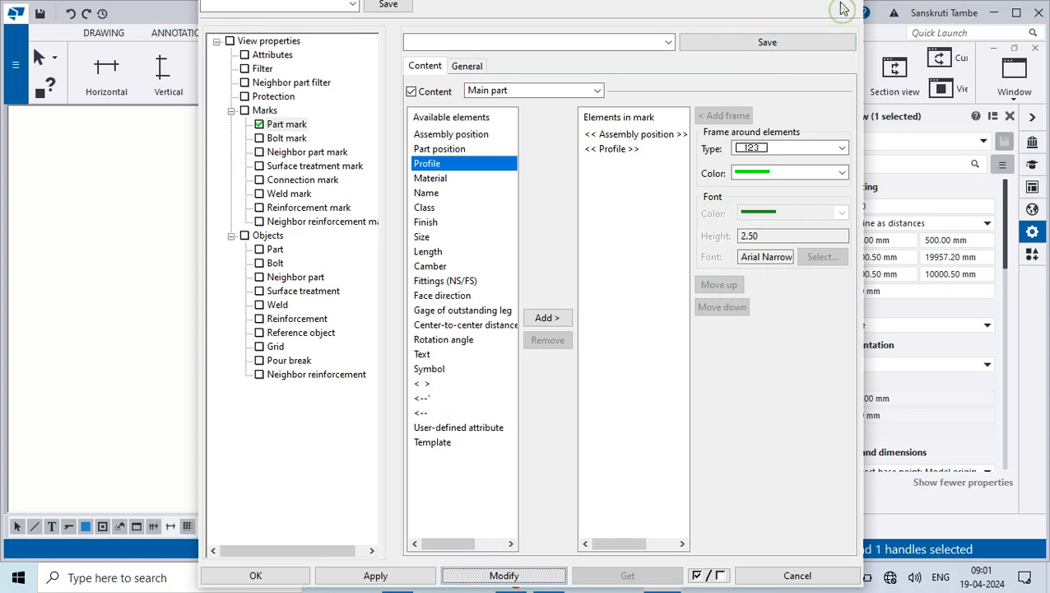
click(862, 11)
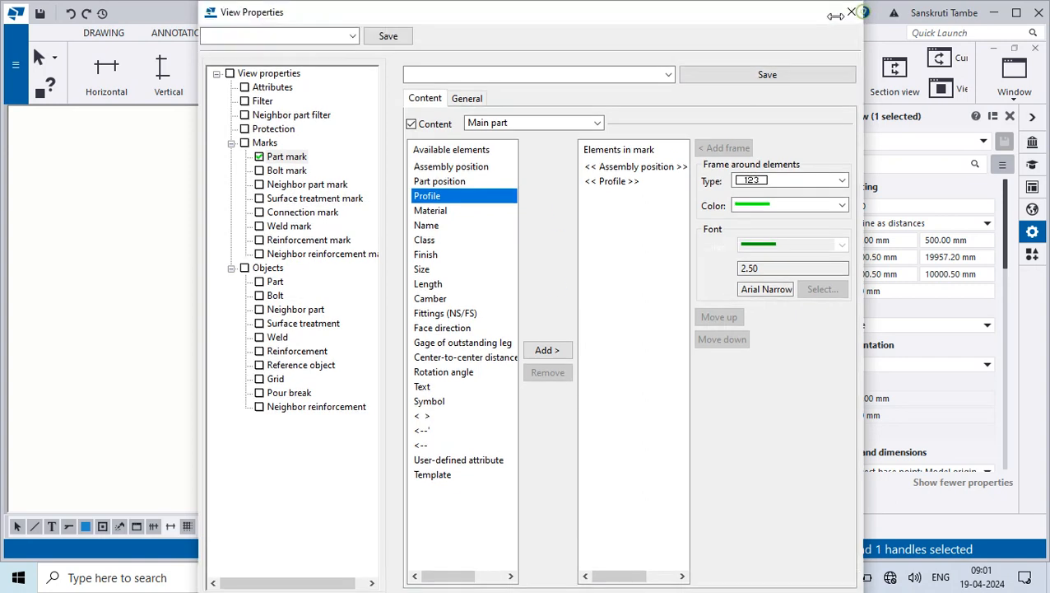
click(851, 12)
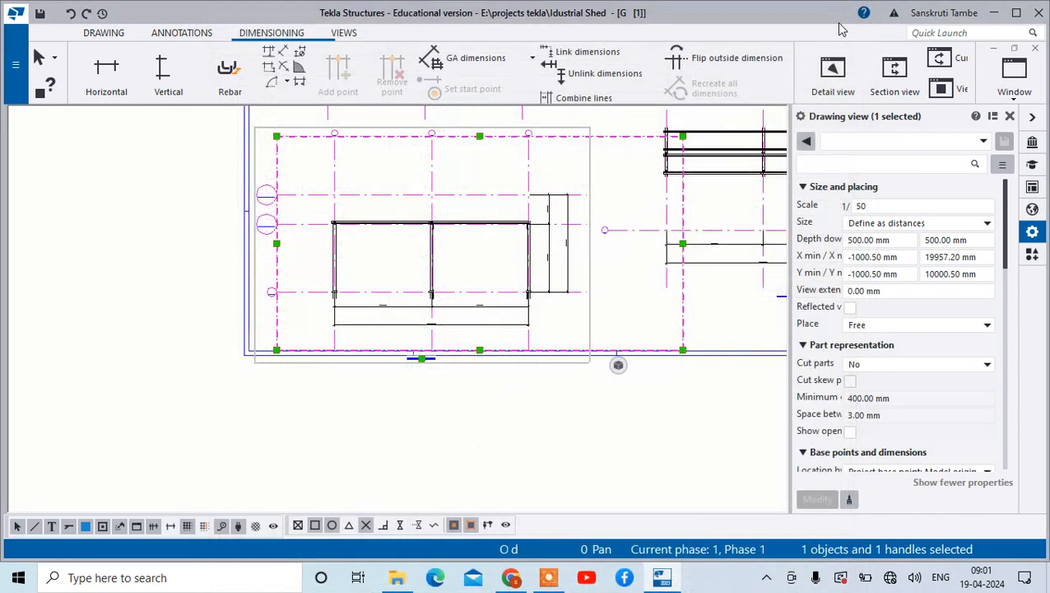
Step: Add a part mark using view properties to the eaves purlin between grids B and C in the GRID @ 1 elevation
scroll(470, 165, up, 5)
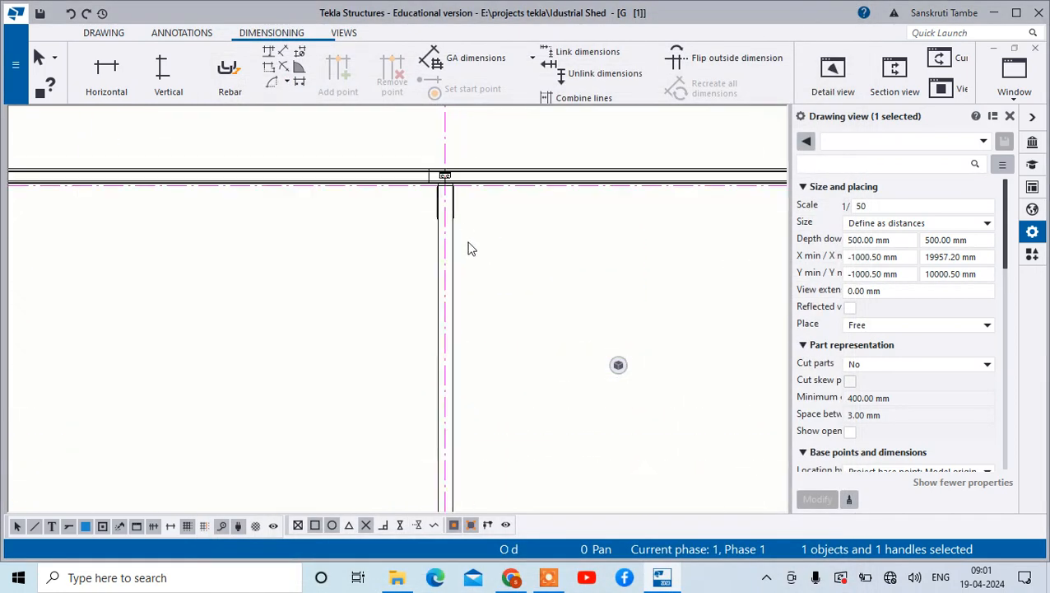
click(474, 167)
right_click(472, 165)
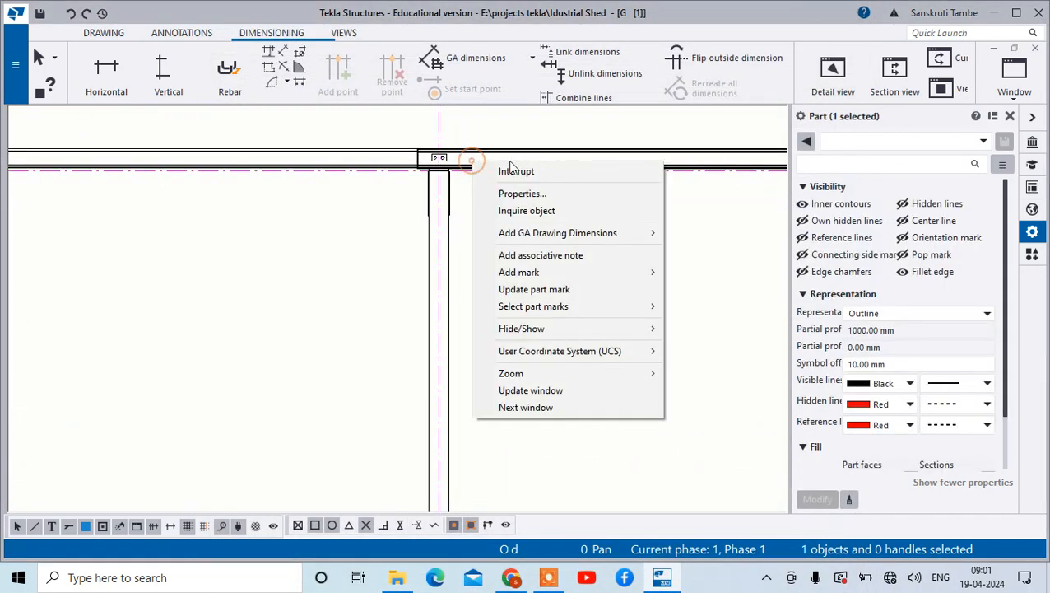
mouse_move(655, 271)
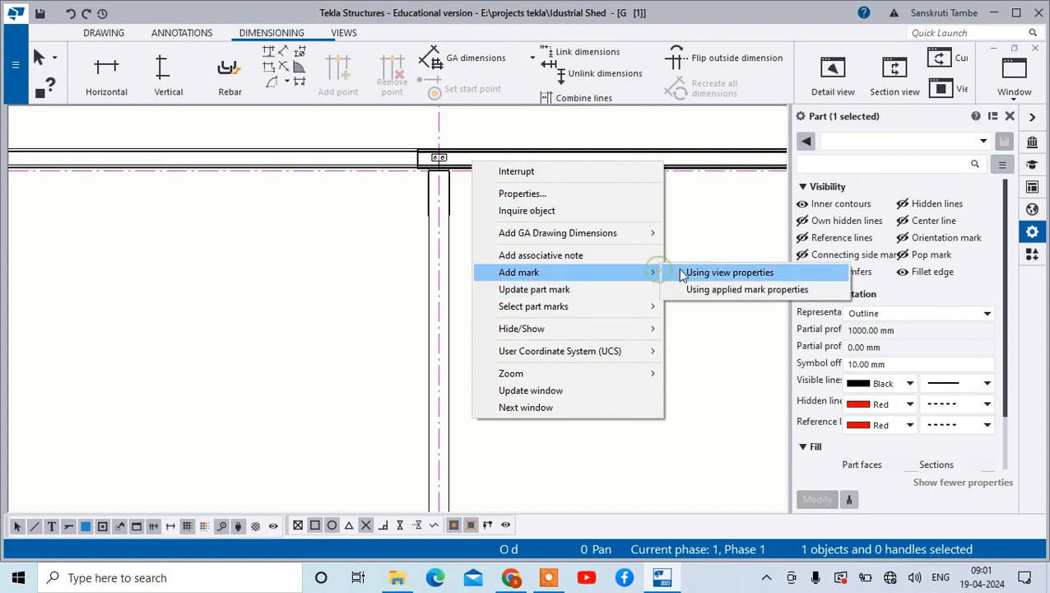
click(698, 272)
scroll(540, 221, down, 2)
click(567, 171)
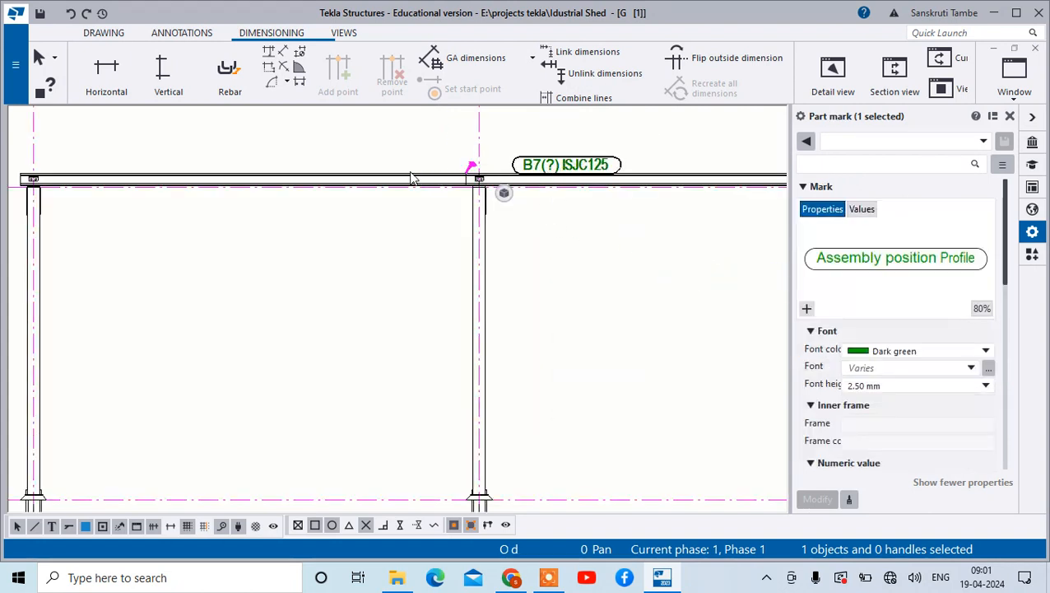
Step: Add a part mark to the left-bay ISJC125 beam in the GRID @1 view
right_click(397, 181)
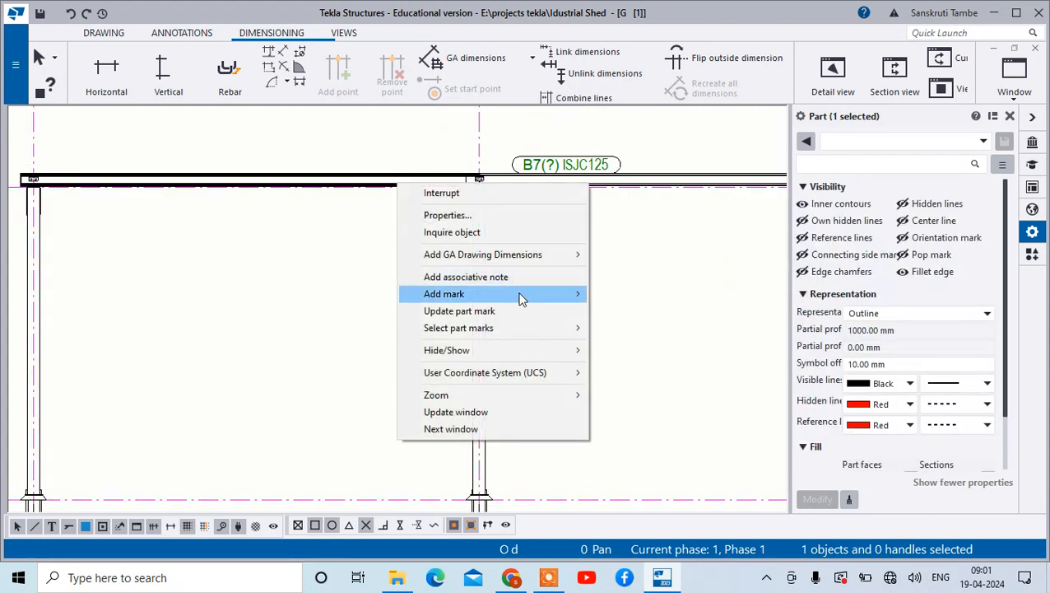
mouse_move(514, 293)
click(630, 294)
scroll(406, 172, down, 2)
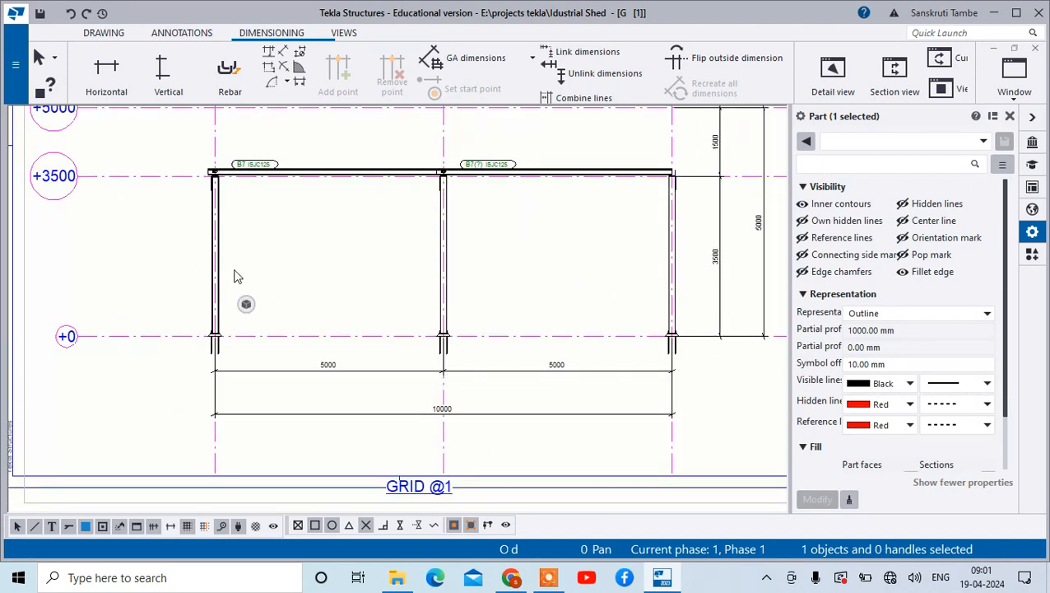
Step: Add part marks to all three columns in the GRID @1 view
ctrl+click(449, 272)
right_click(673, 272)
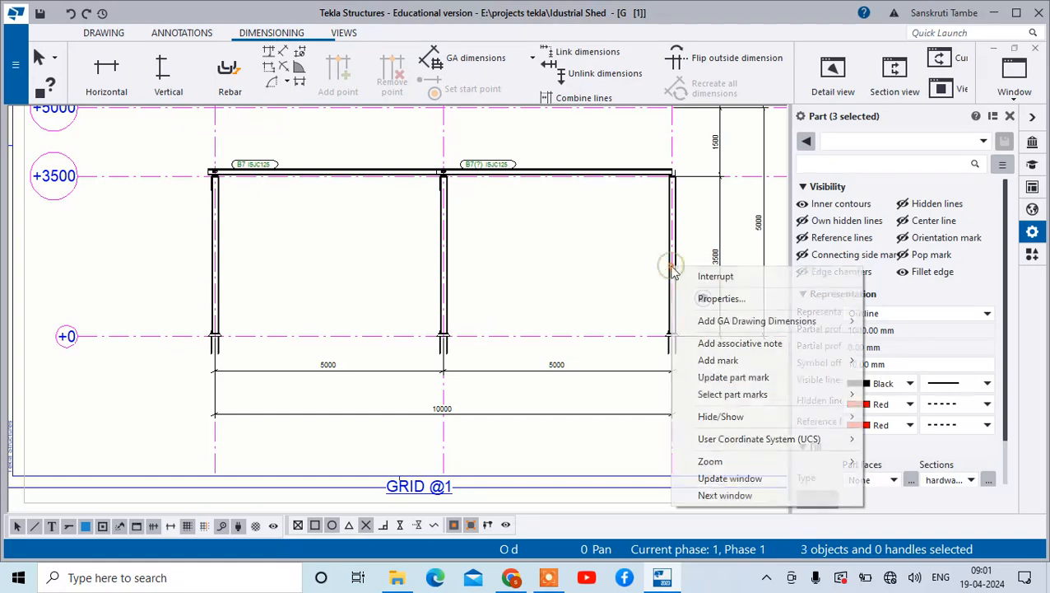
mouse_move(745, 359)
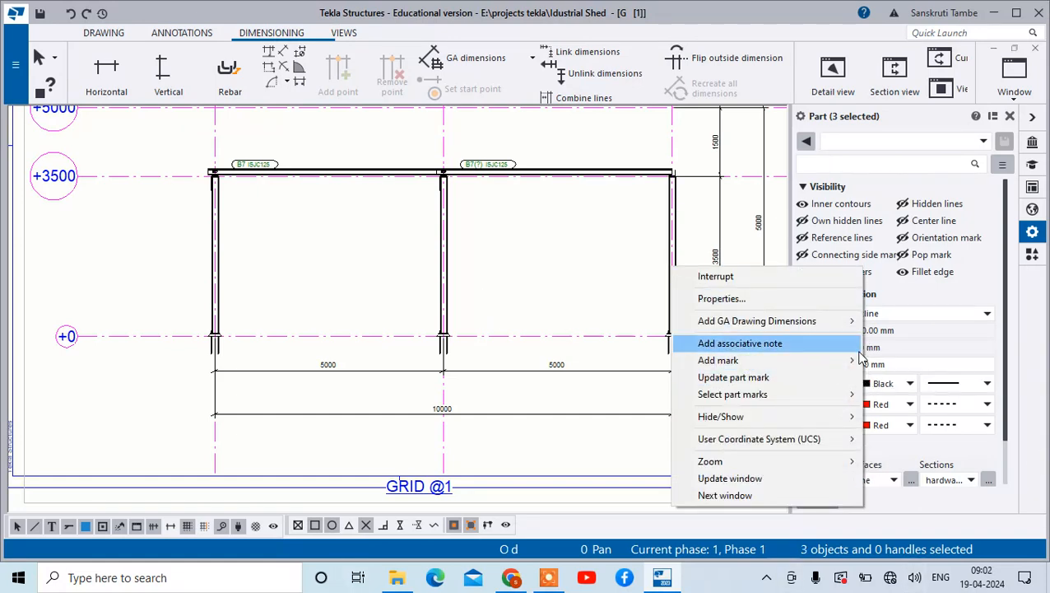
mouse_move(860, 358)
click(903, 359)
scroll(581, 308, up, 4)
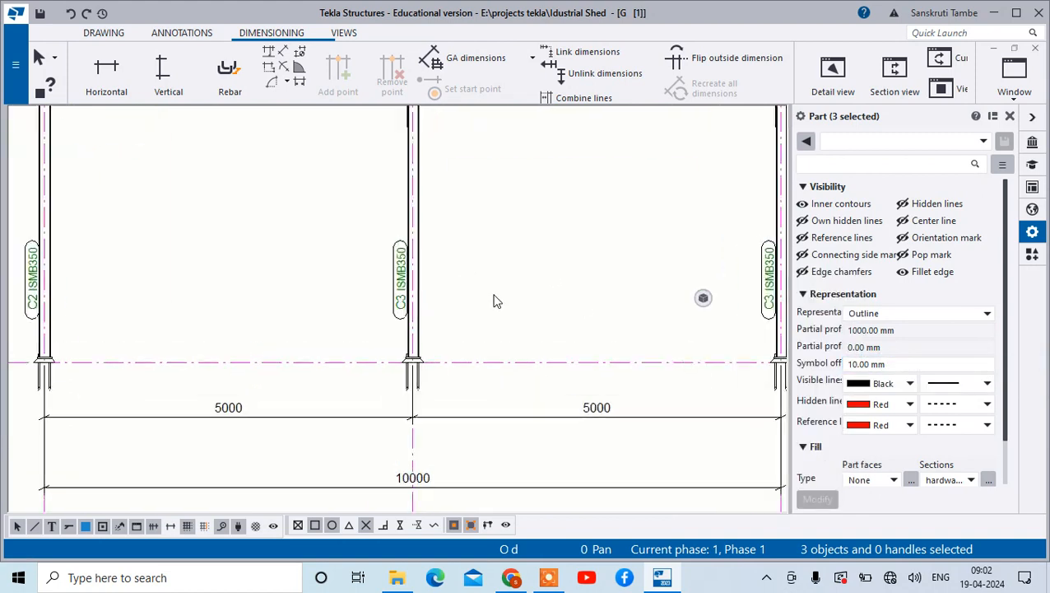
Step: Check the marks and dimensions in the GRID @1 view, and examine the PLAN @ +5000 view on the drawing sheet
scroll(450, 304, down, 2)
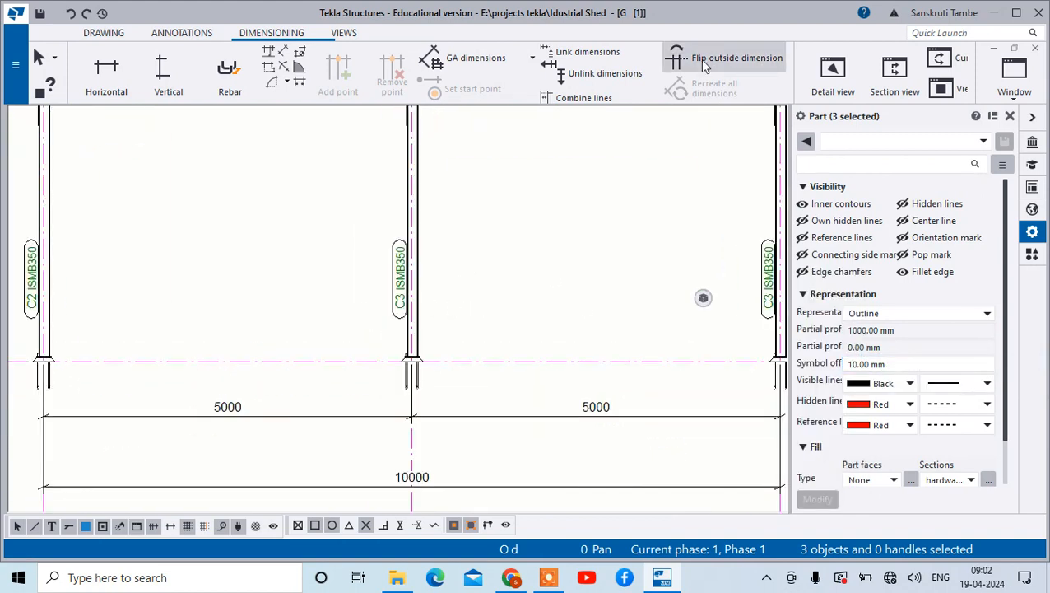
scroll(703, 297, down, 3)
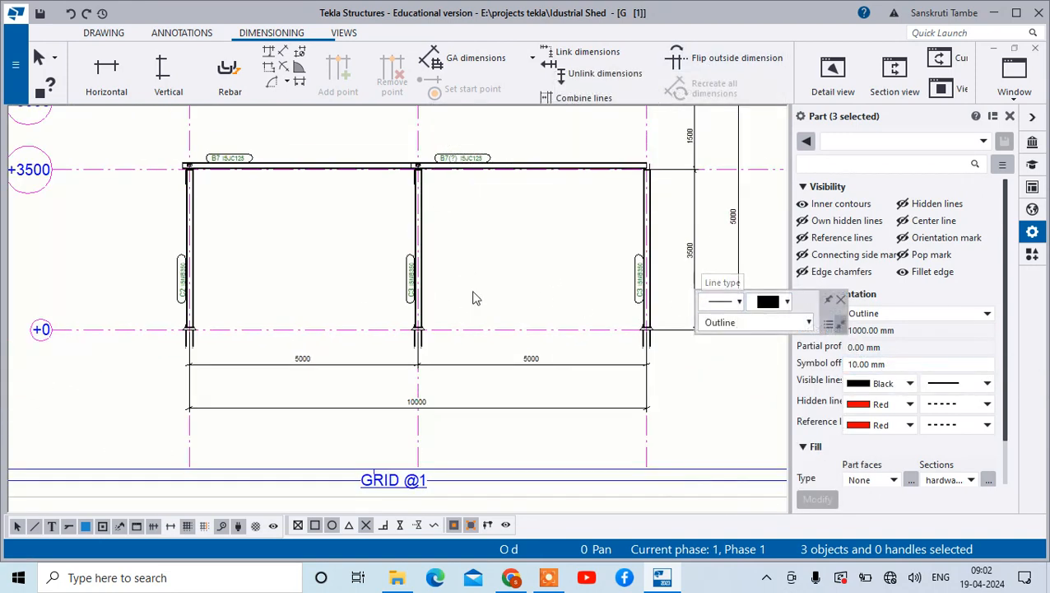
scroll(473, 298, down, 3)
scroll(507, 274, up, 5)
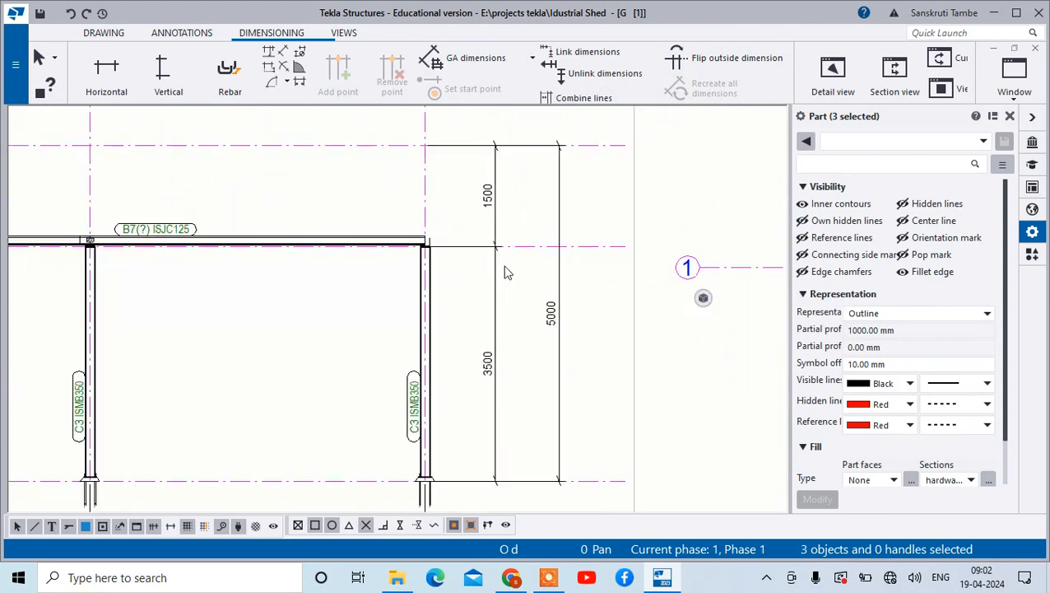
scroll(507, 273, down, 2)
scroll(359, 330, up, 3)
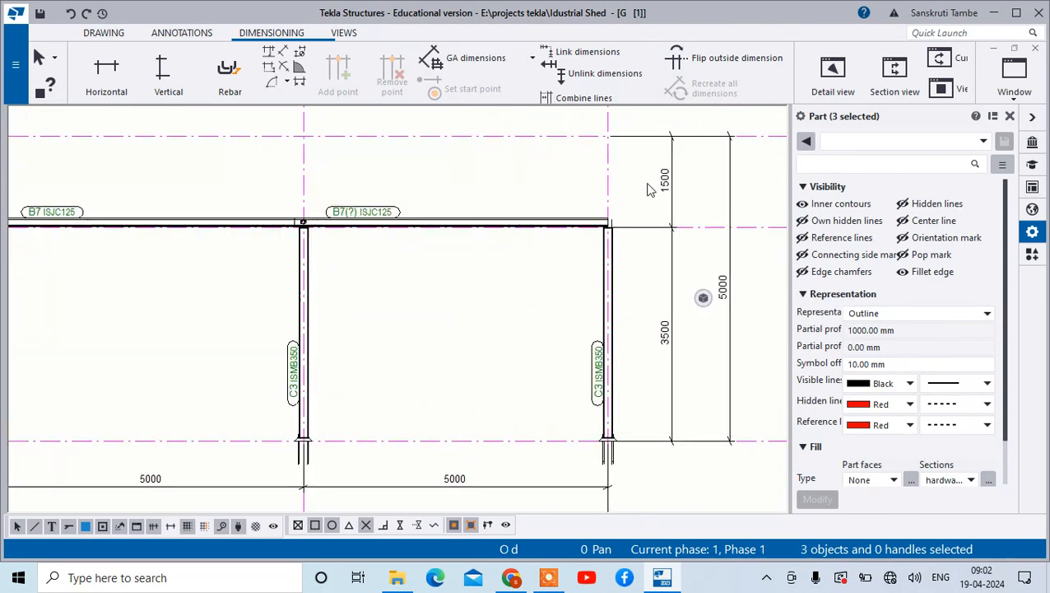
scroll(690, 327, down, 2)
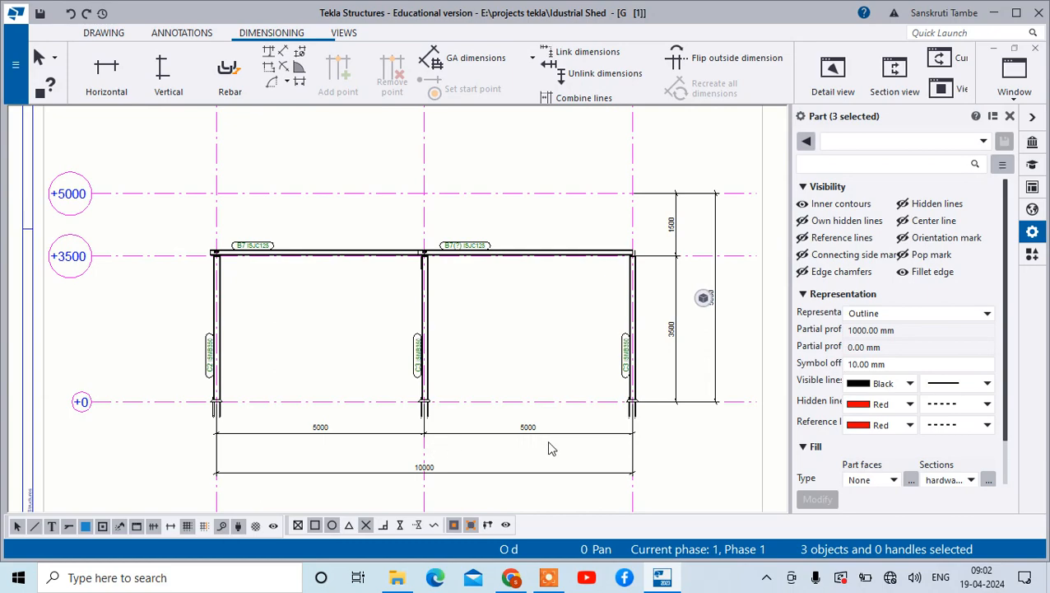
scroll(388, 373, down, 4)
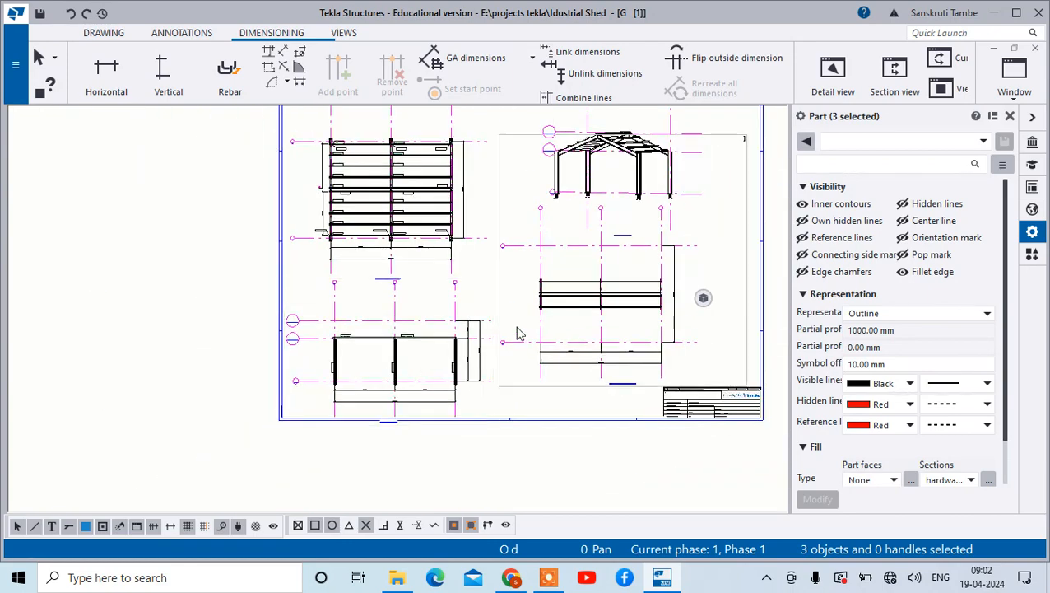
scroll(547, 319, up, 3)
scroll(548, 319, up, 3)
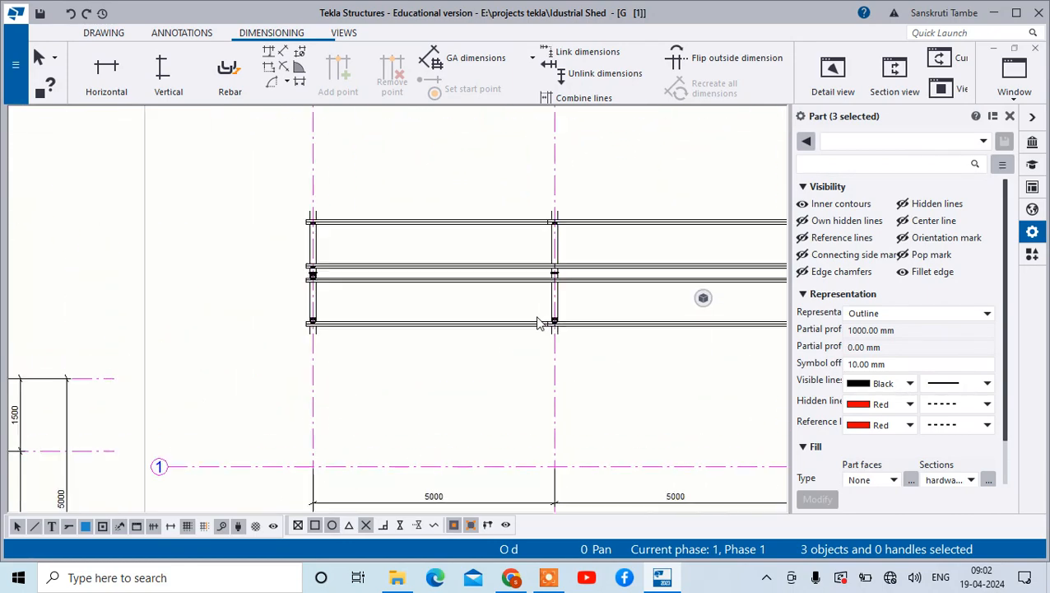
scroll(544, 321, down, 2)
scroll(550, 329, up, 2)
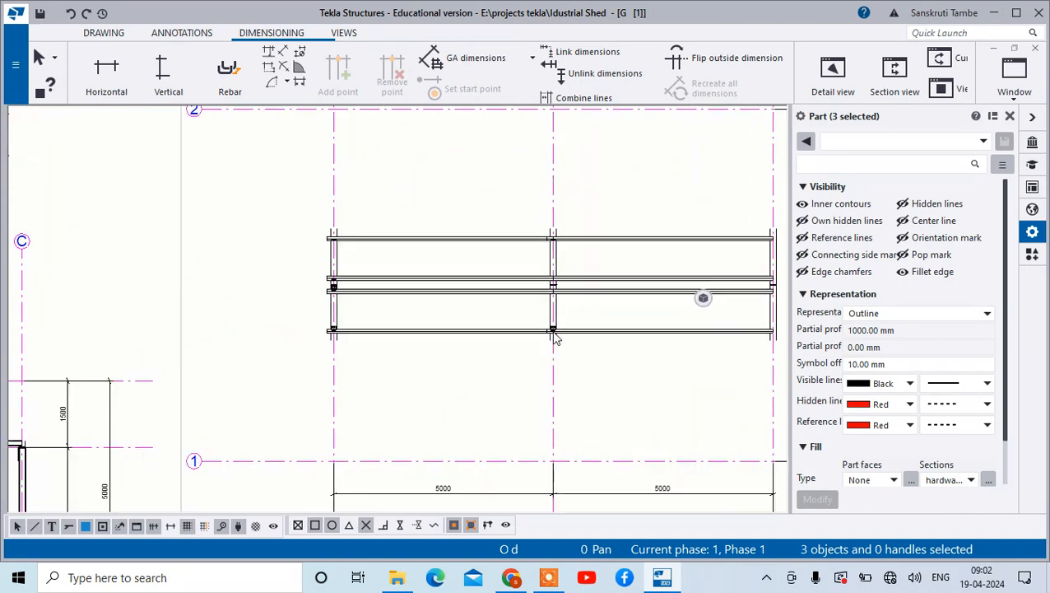
scroll(555, 375, down, 3)
scroll(646, 500, up, 3)
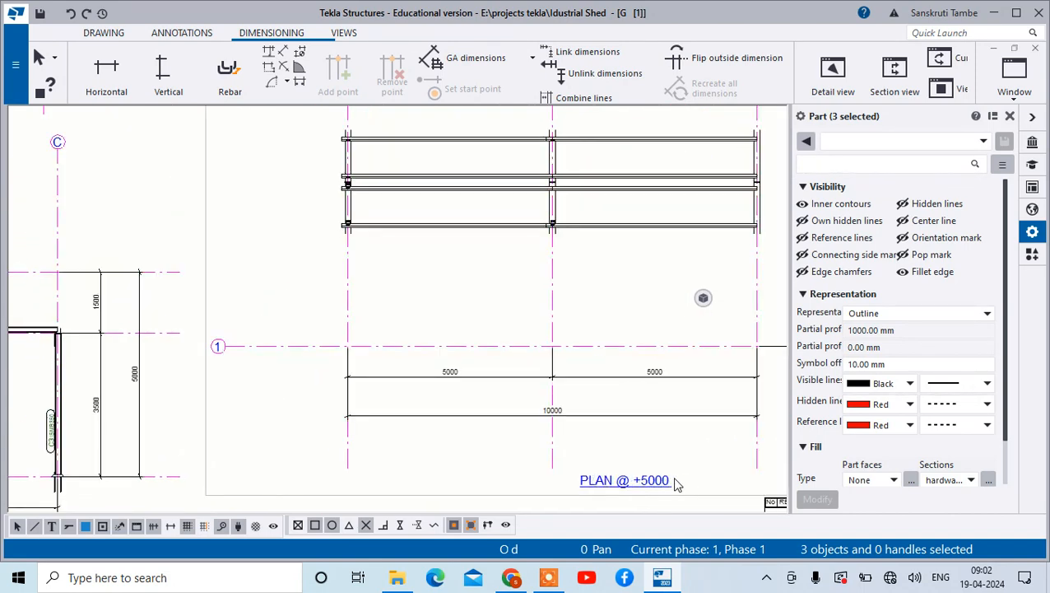
Step: Open the PLAN @+5000 model view from the view list and examine its rafters and purlins in 3D
click(681, 481)
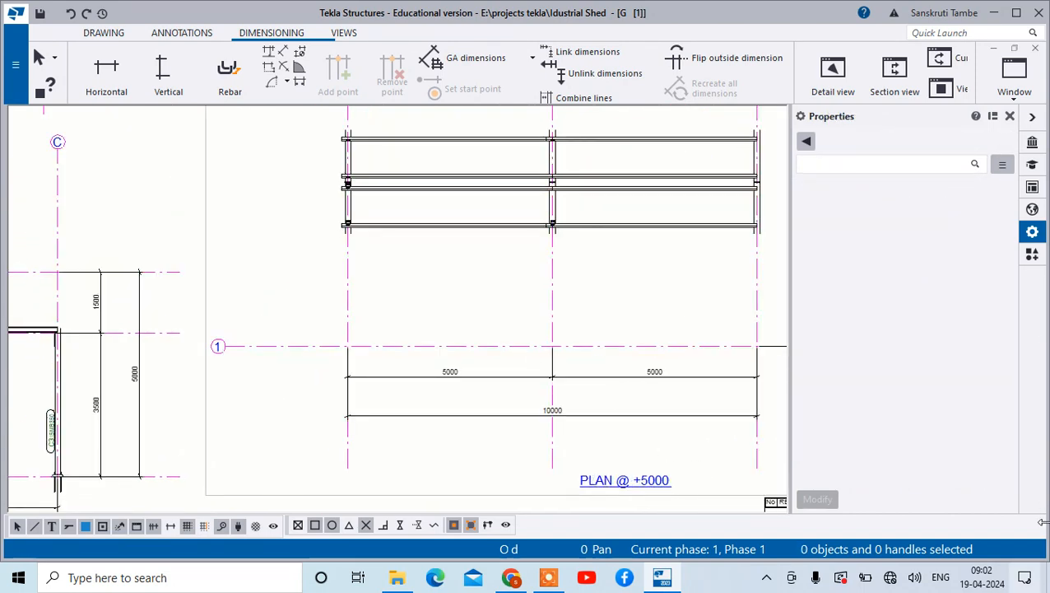
click(1017, 82)
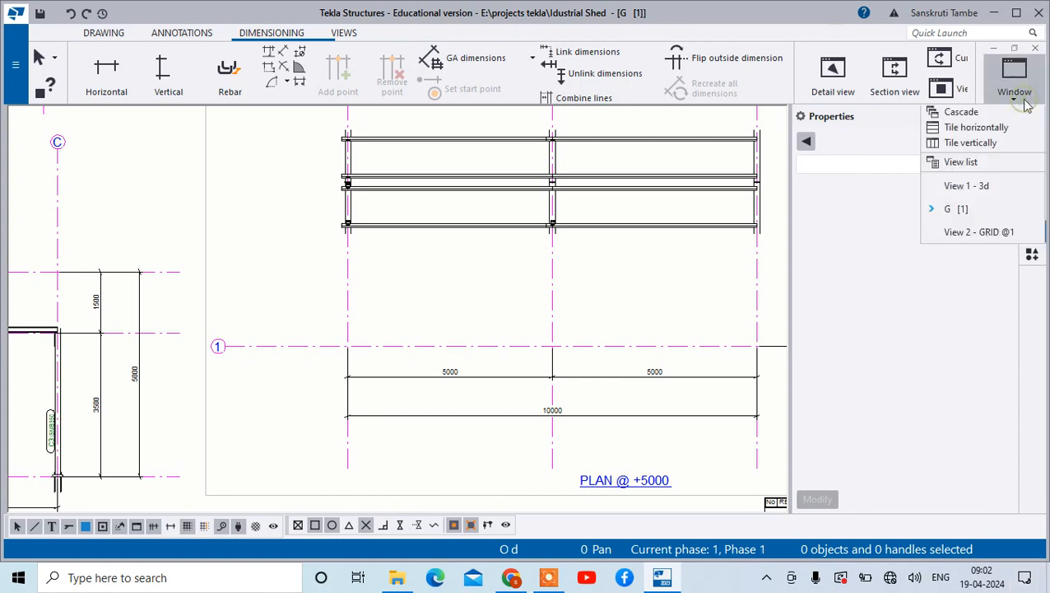
click(983, 160)
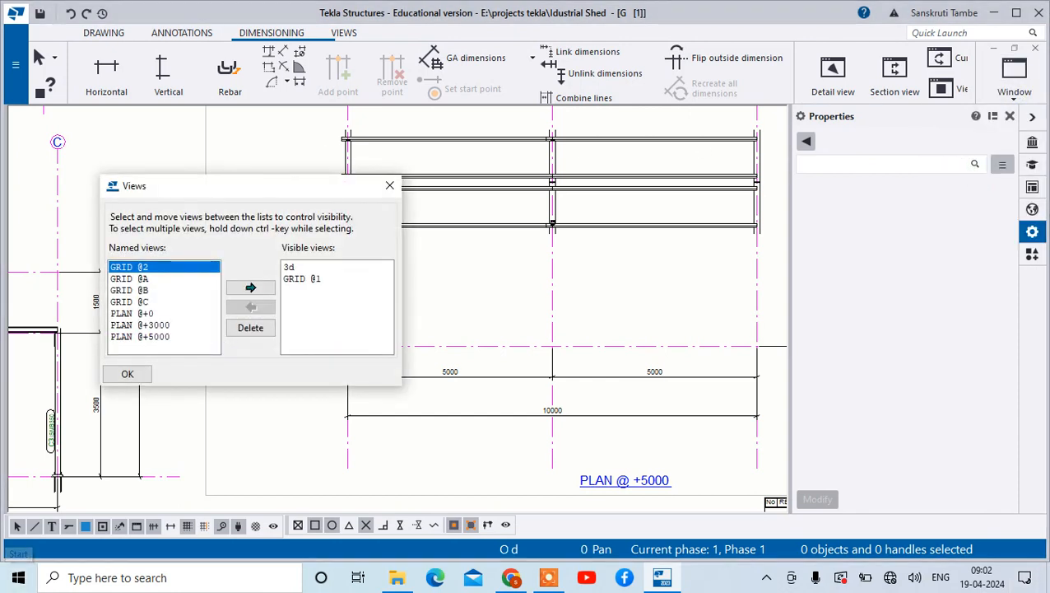
click(154, 339)
double_click(154, 337)
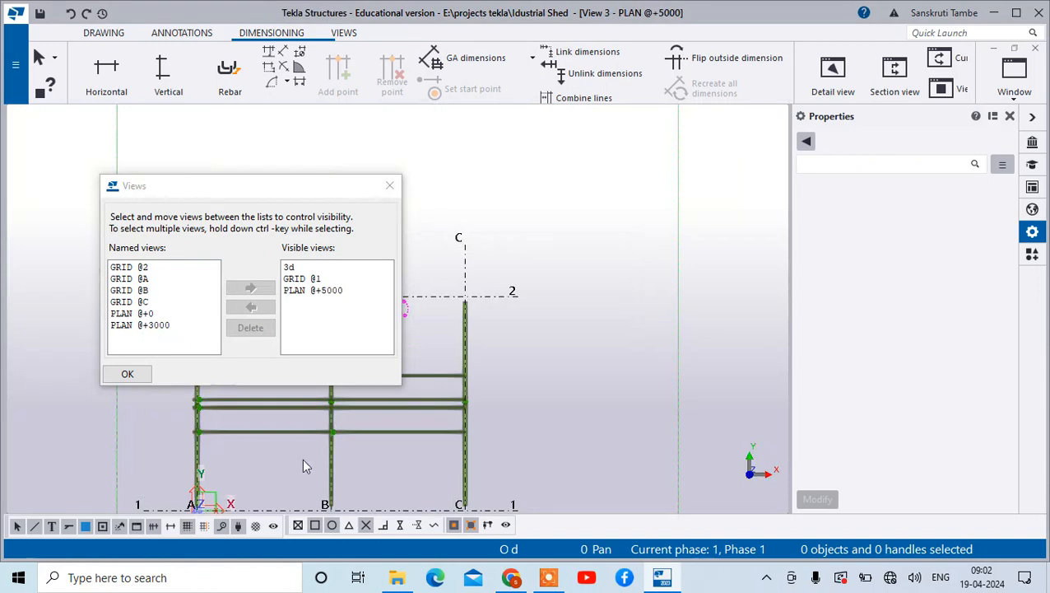
click(388, 189)
scroll(383, 229, down, 2)
scroll(322, 349, up, 3)
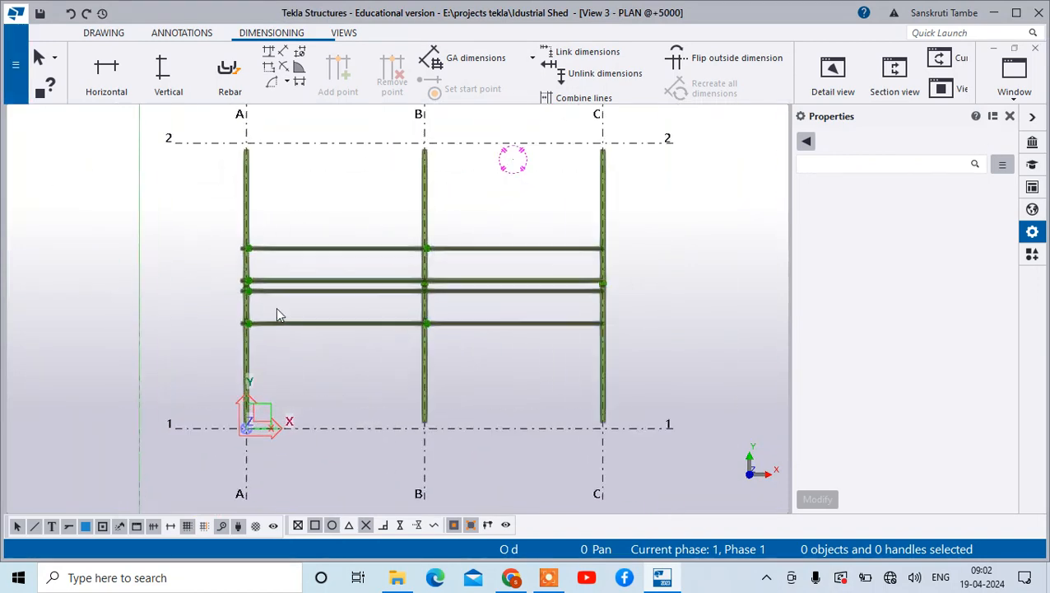
scroll(277, 313, up, 1)
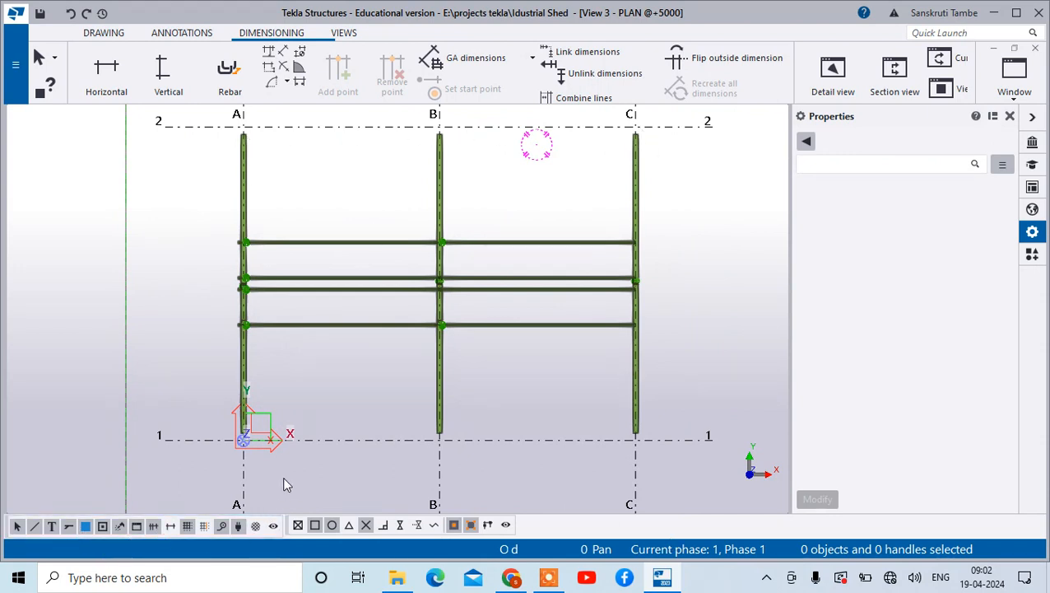
ctrl+middle_drag(285, 477, 411, 385)
ctrl+middle_drag(274, 440, 290, 303)
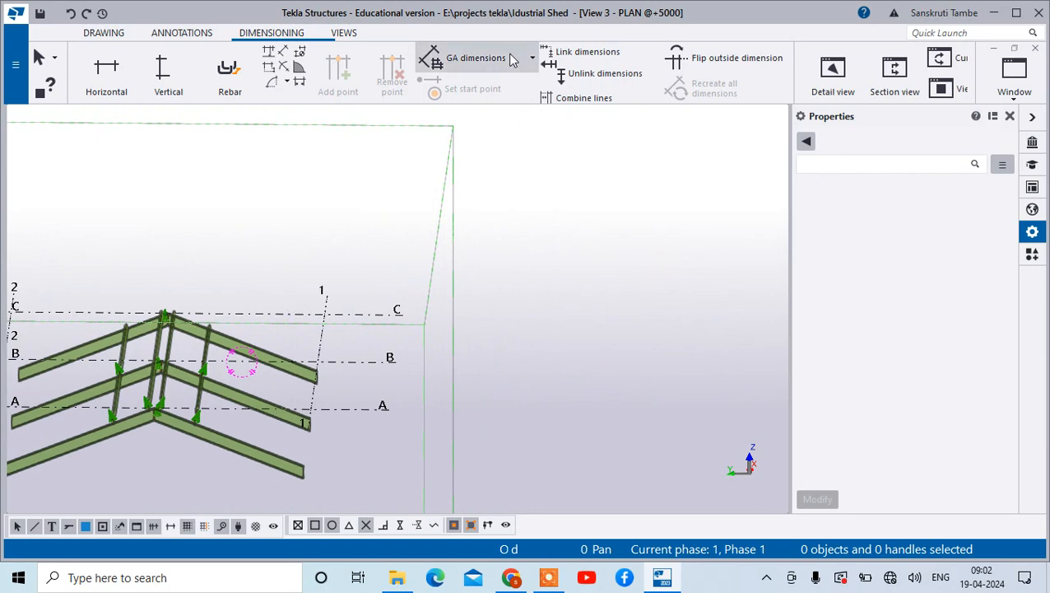
Step: Return to the G [1] drawing and delete the PLAN @ +5000 view from the sheet
click(1017, 82)
click(1017, 209)
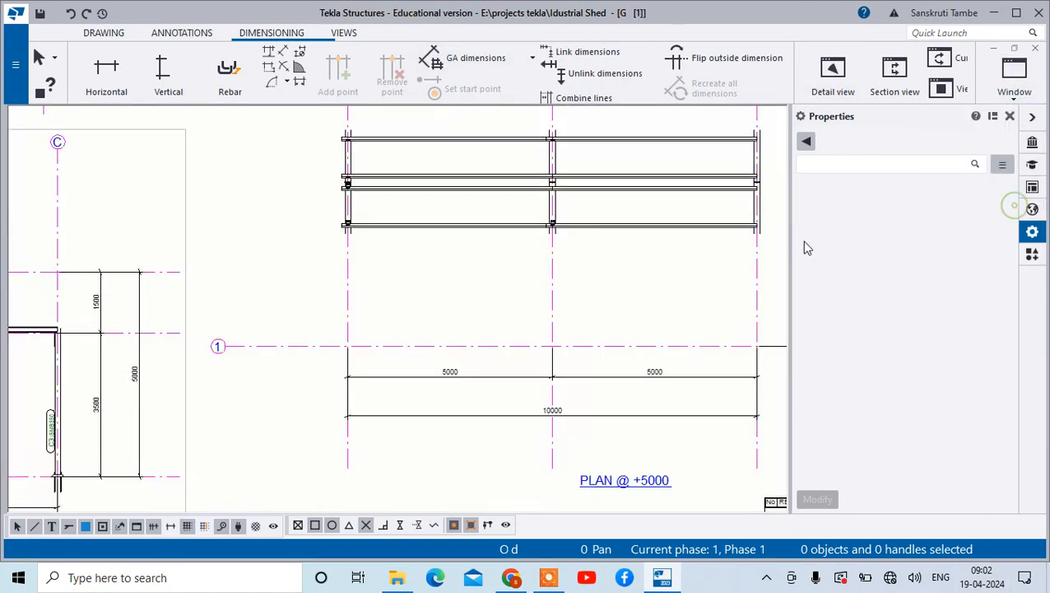
click(753, 415)
click(756, 347)
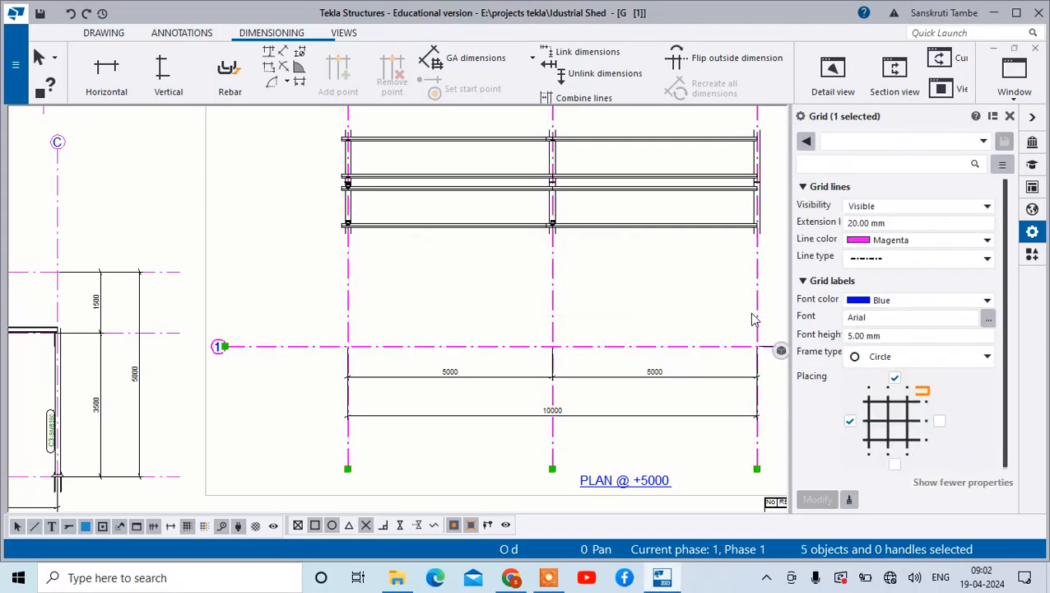
scroll(734, 346, down, 3)
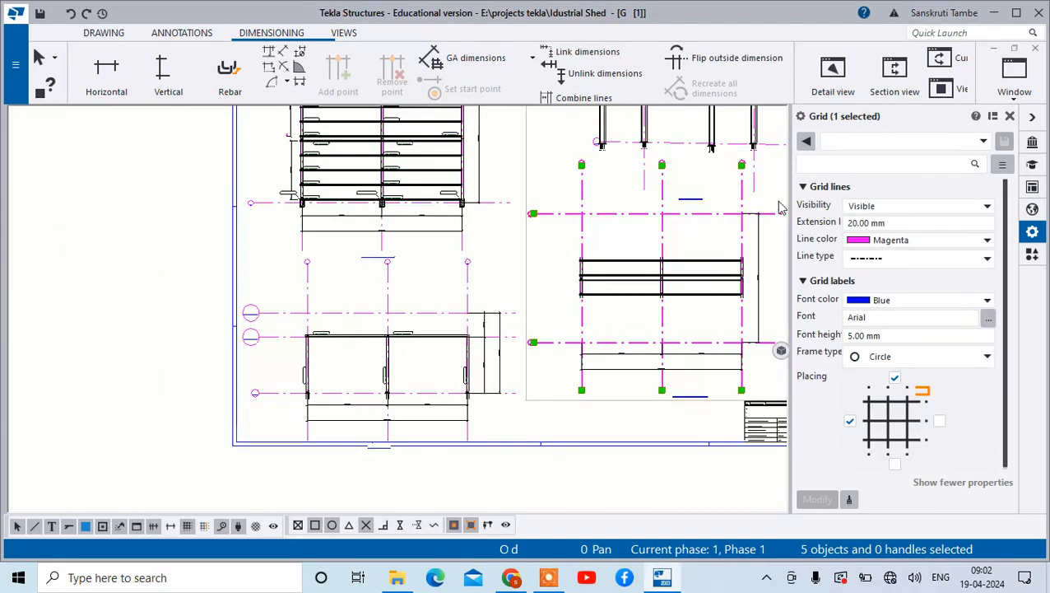
click(533, 249)
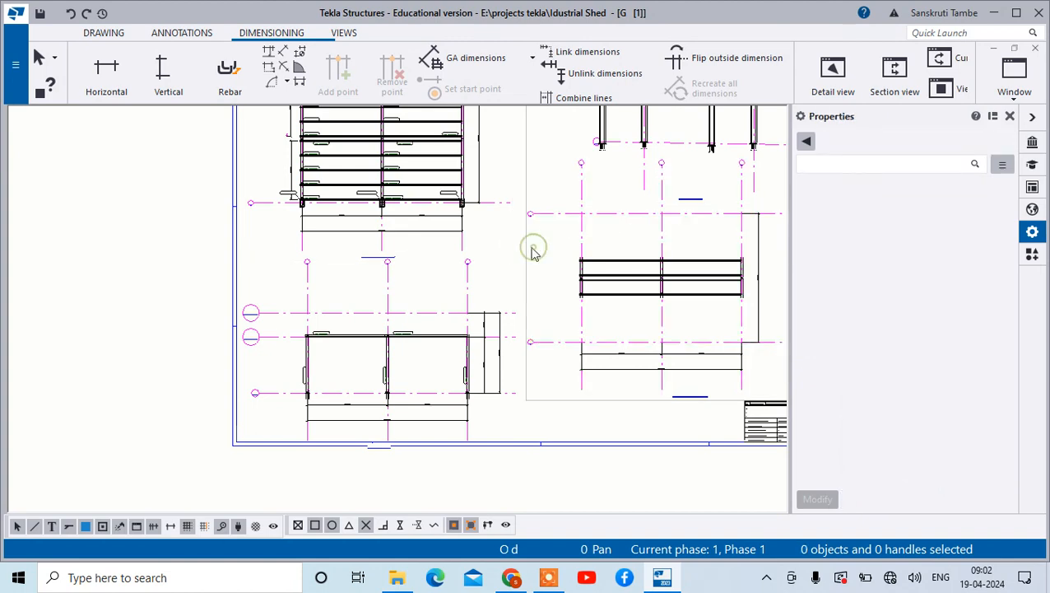
click(525, 246)
key(Delete)
scroll(550, 250, down, 2)
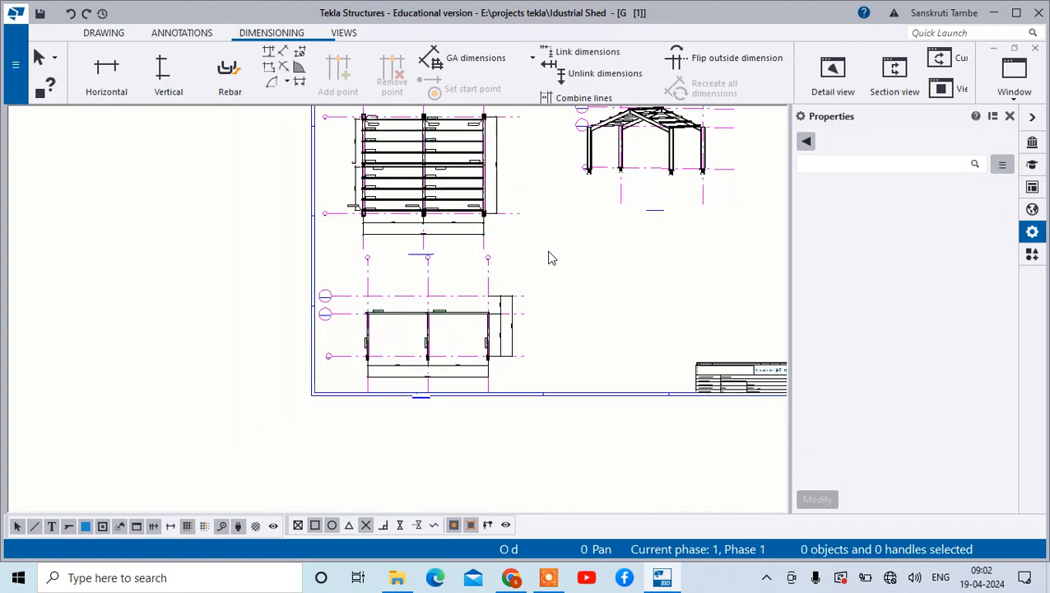
Step: Display the PLAN @+0 model view from the list of named views
click(1015, 90)
click(1014, 82)
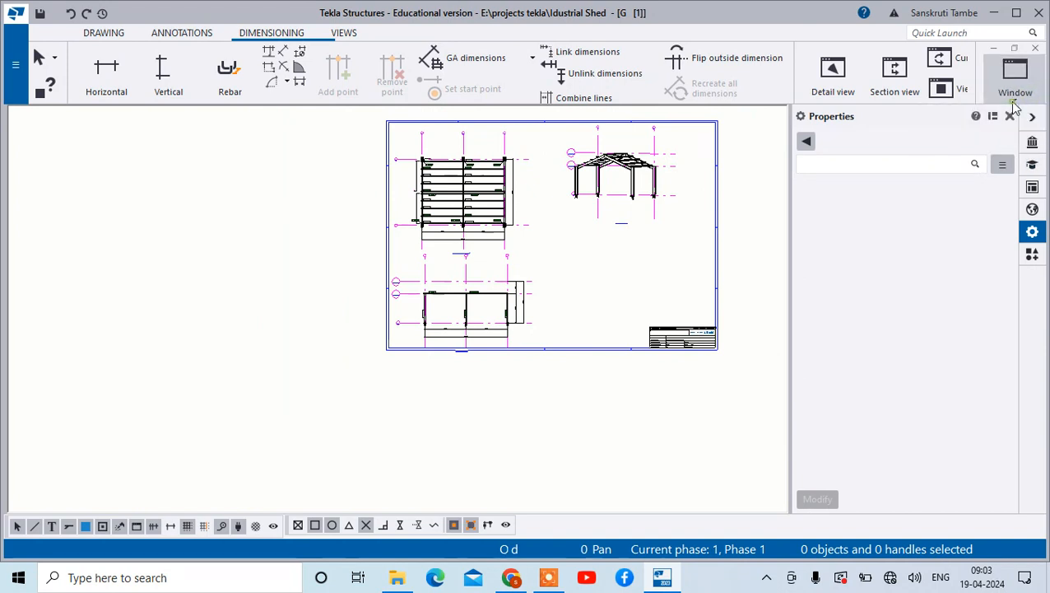
click(1014, 82)
click(986, 163)
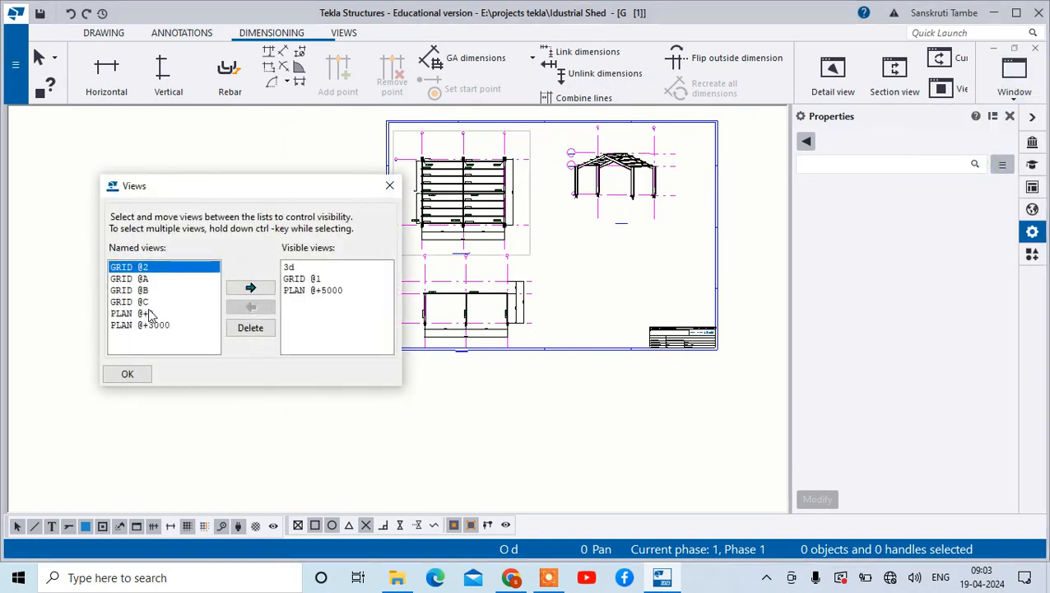
click(149, 313)
click(249, 288)
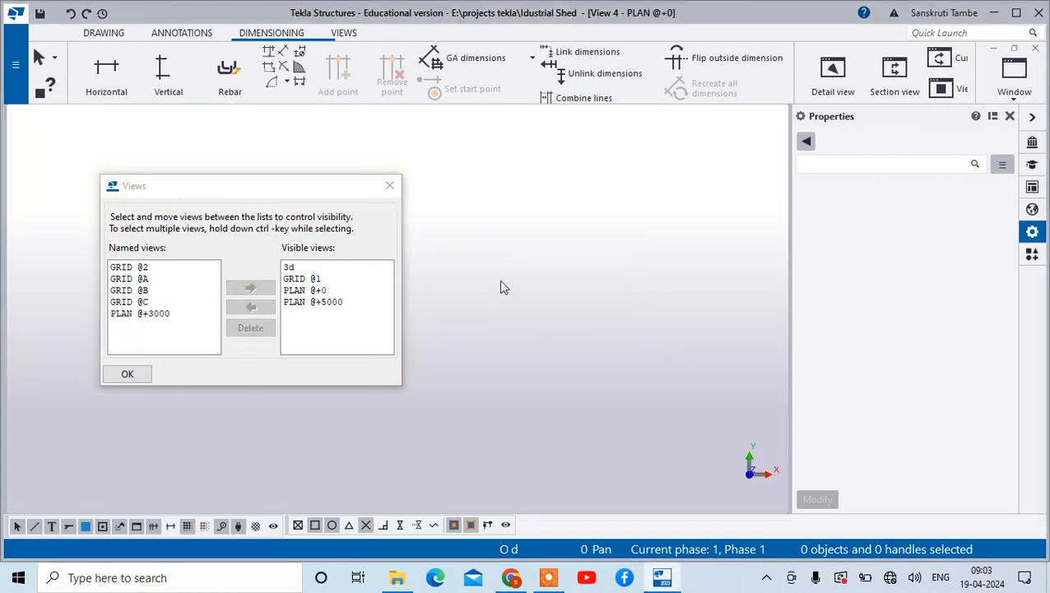
click(390, 186)
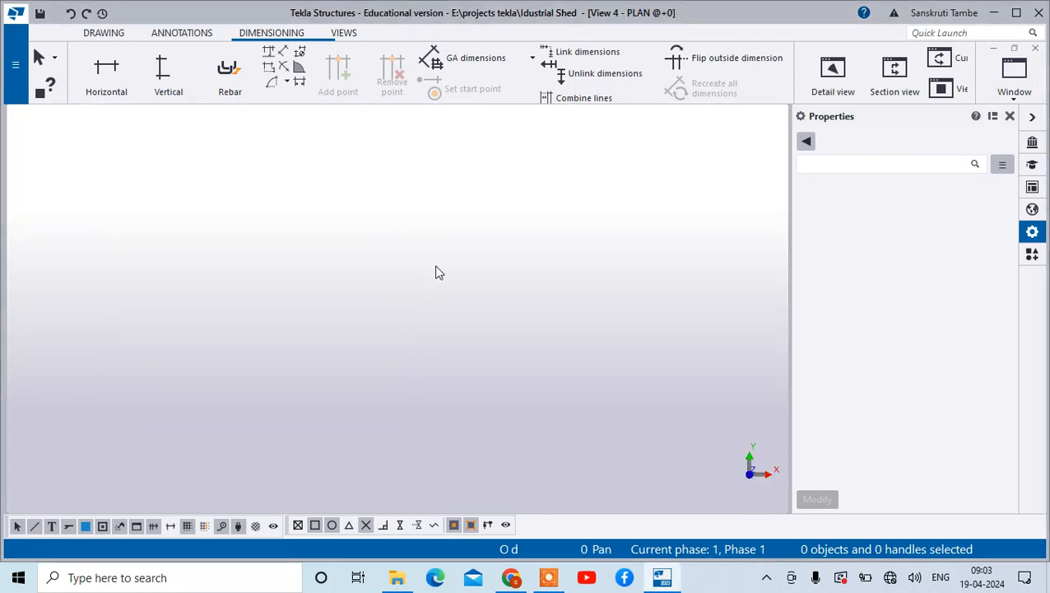
Step: Remove PLAN @+0 from the visible views and go back to the drawing sheet
click(1033, 113)
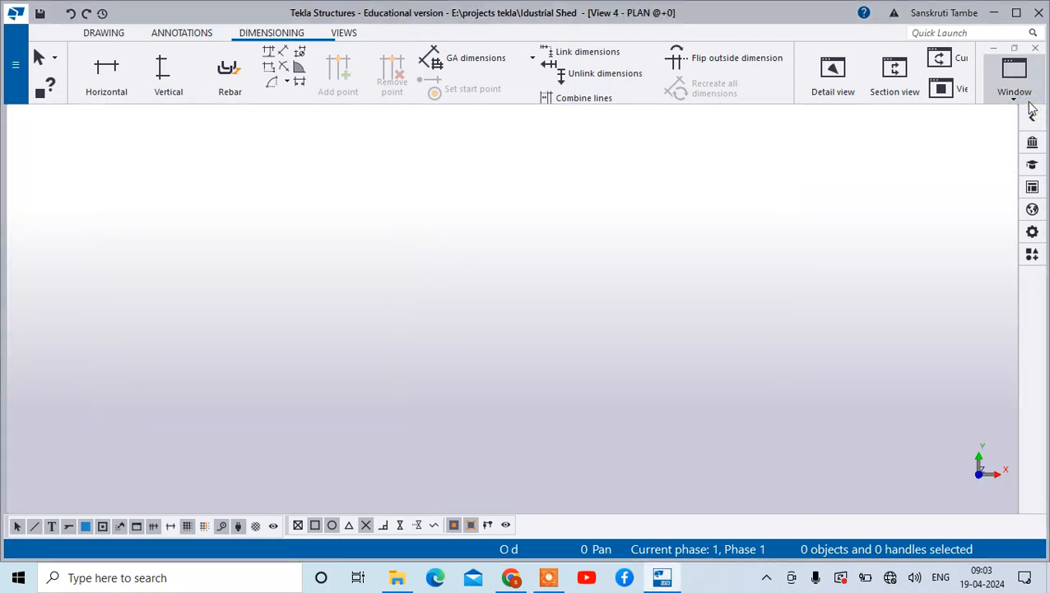
click(1014, 72)
click(974, 160)
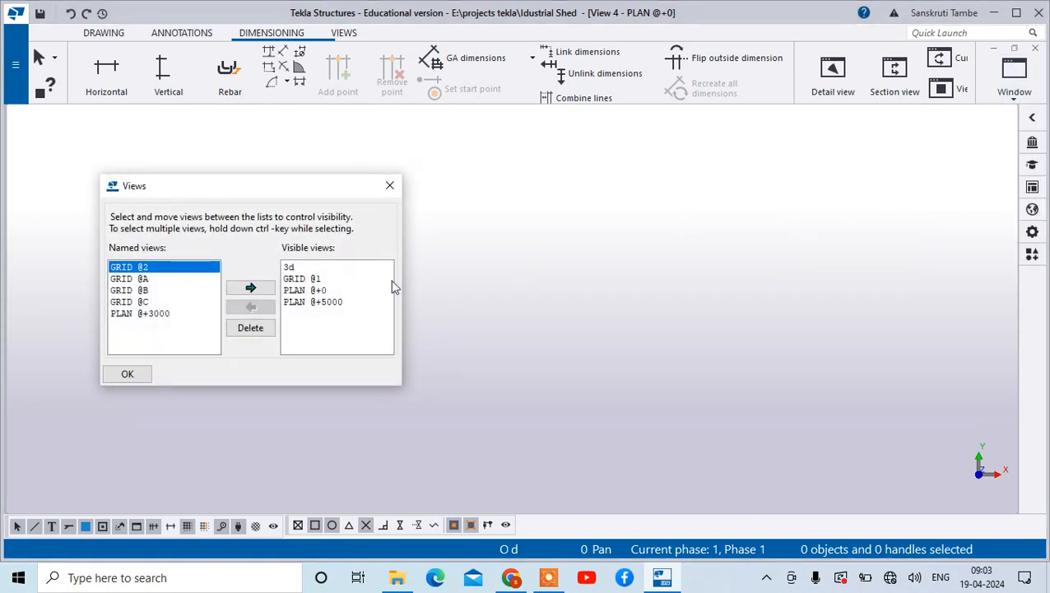
double_click(294, 291)
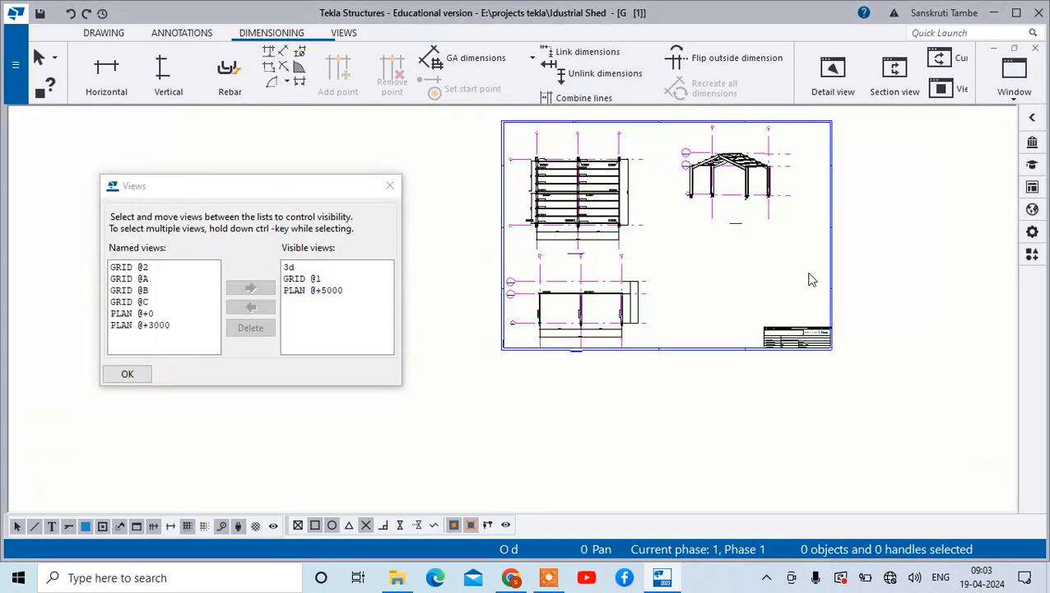
click(389, 184)
scroll(692, 163, up, 6)
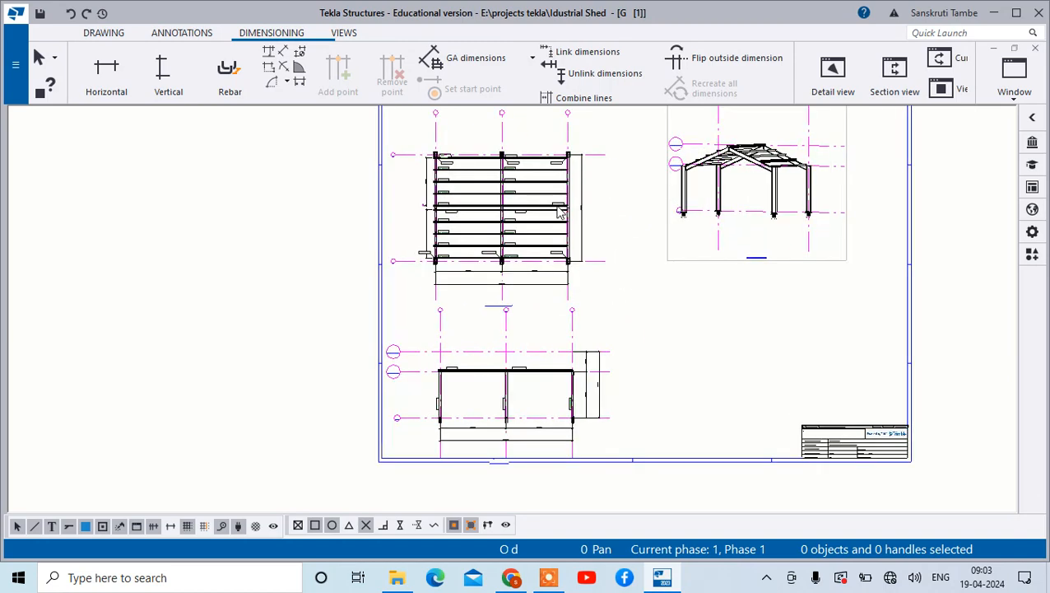
scroll(648, 216, down, 8)
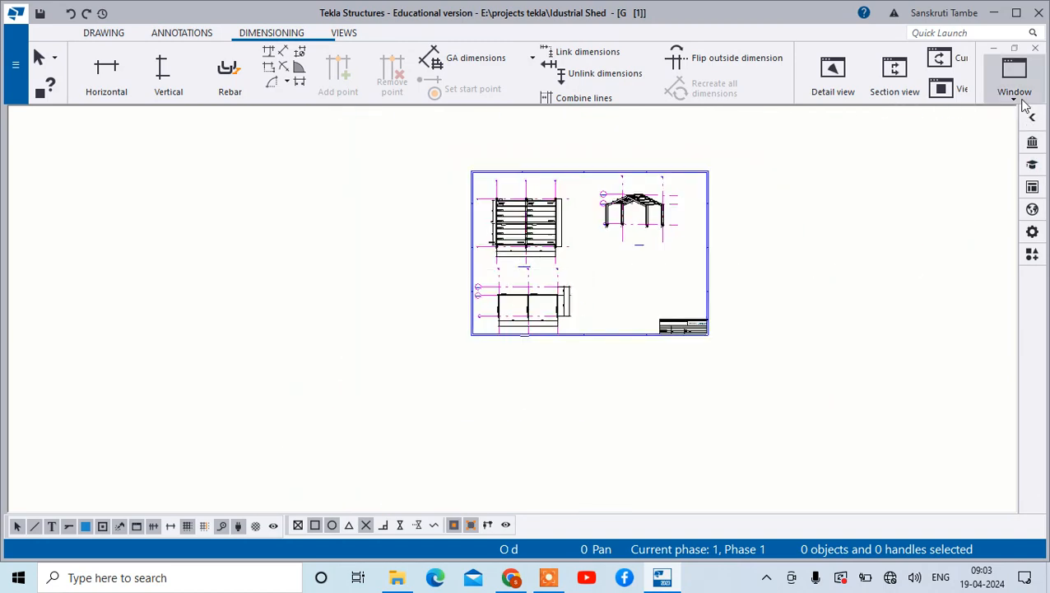
Step: Display the PLAN @+0 model view from the list of named views
click(1014, 76)
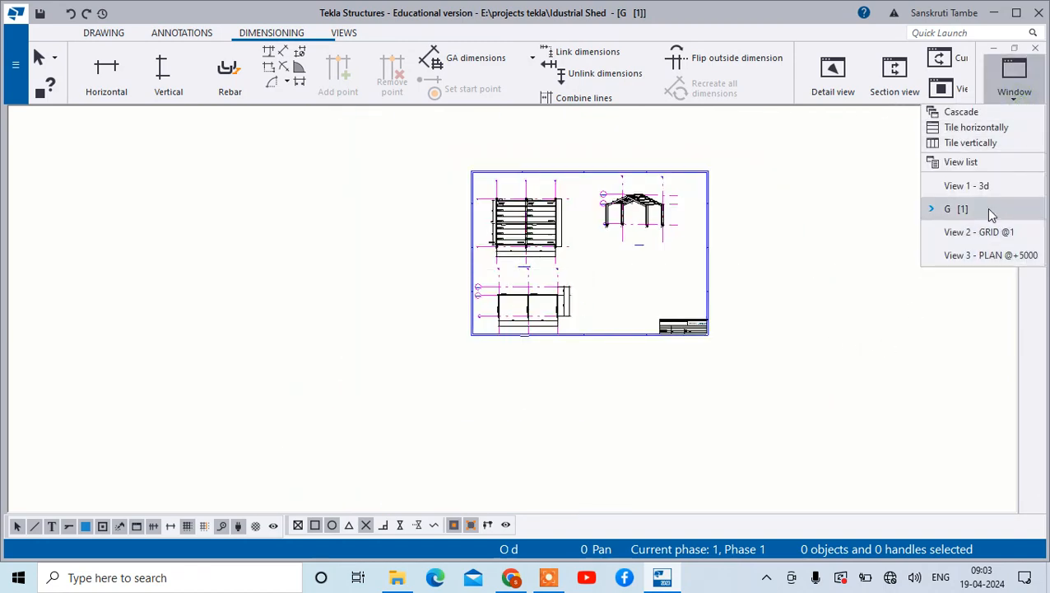
click(985, 161)
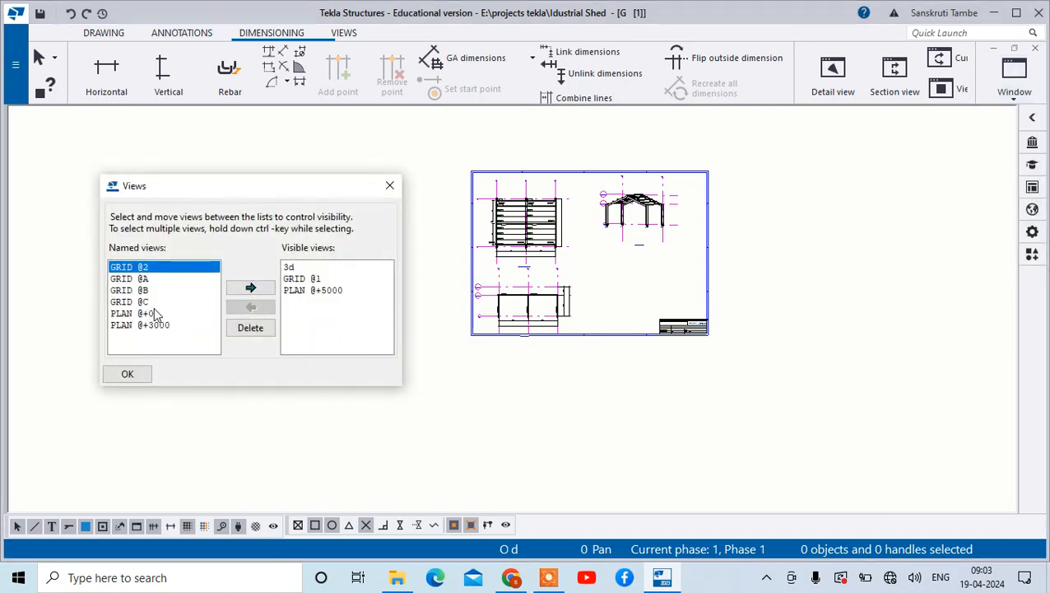
click(151, 313)
click(249, 289)
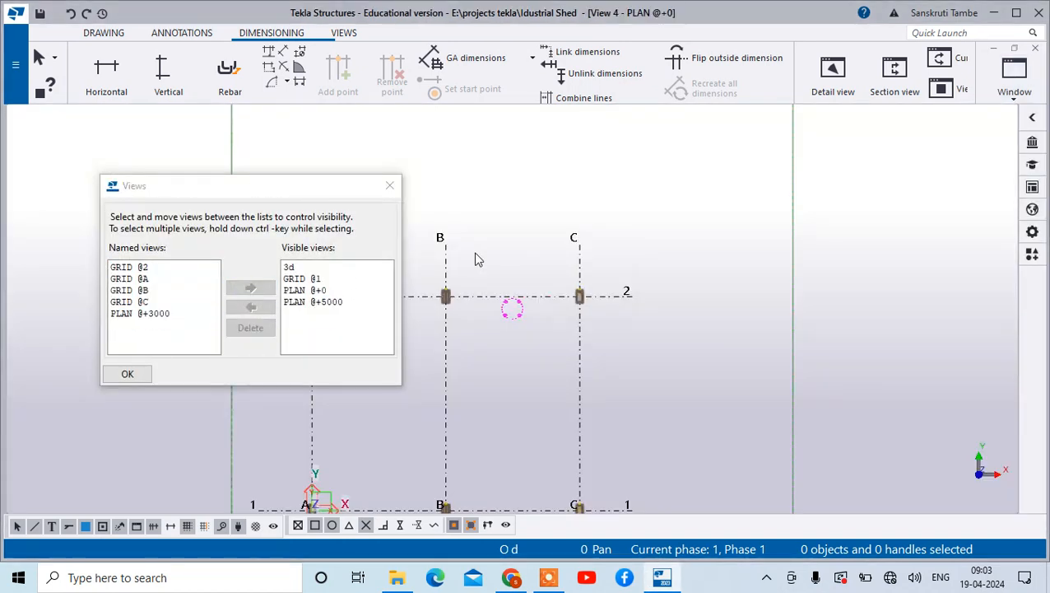
click(389, 186)
Step: Examine the column bases at the grid intersections of the PLAN @+0 view, including the base plate at A-2
scroll(508, 303, down, 3)
scroll(488, 346, up, 3)
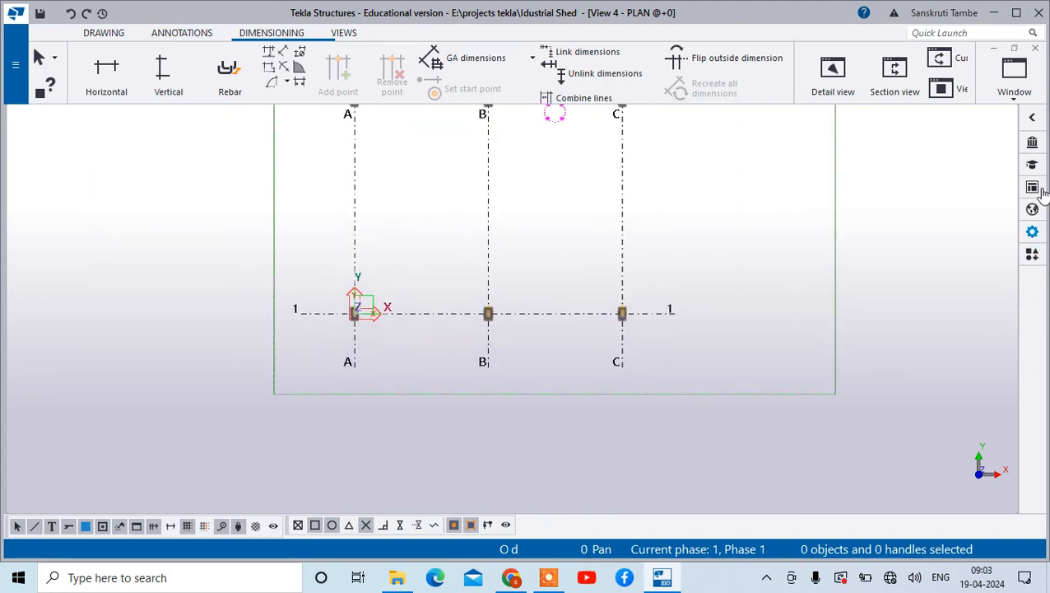
scroll(687, 324, down, 3)
scroll(640, 183, up, 5)
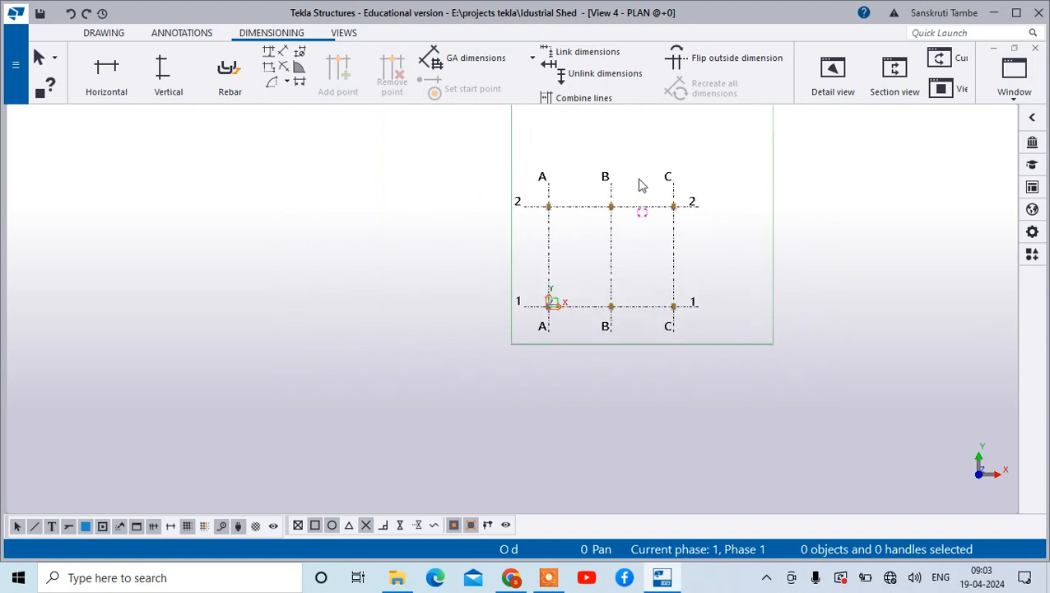
scroll(383, 238, up, 3)
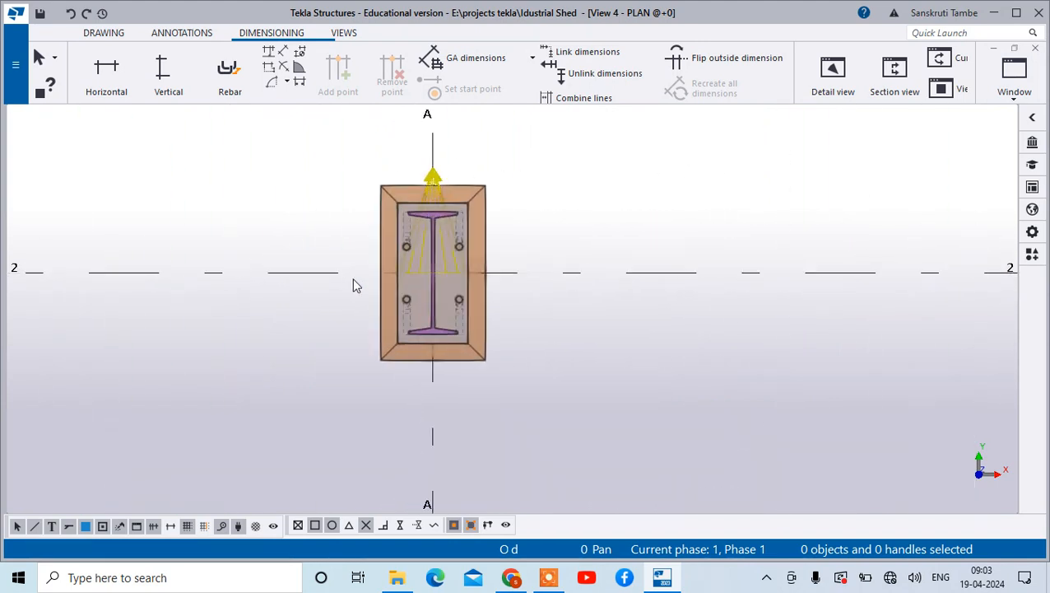
scroll(354, 286, down, 6)
scroll(391, 307, down, 2)
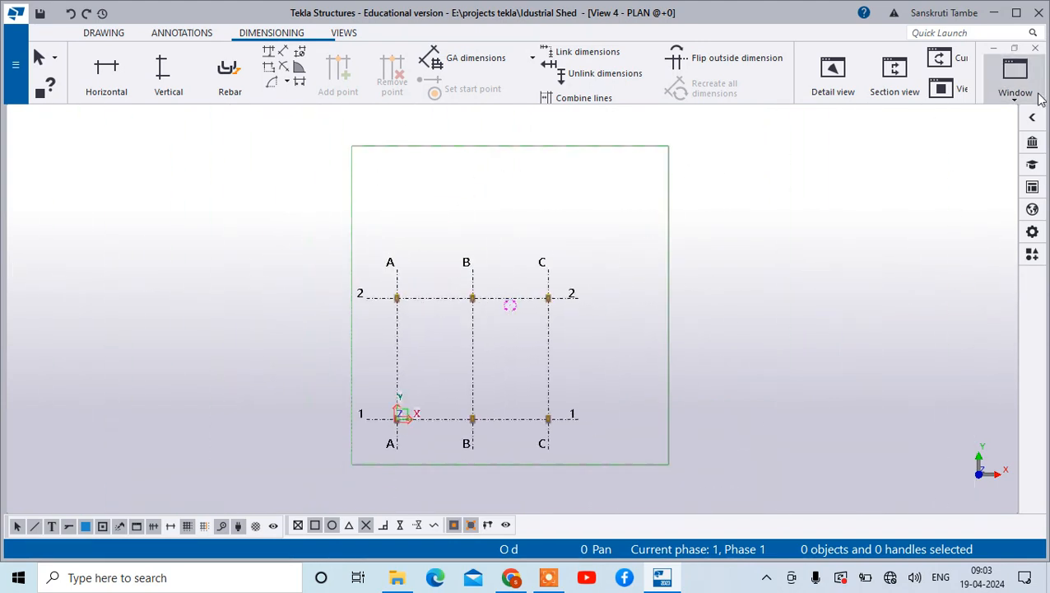
Step: Return to the G [1] drawing and examine the Plan @+5000 view and the elevation below it
click(1014, 76)
click(993, 208)
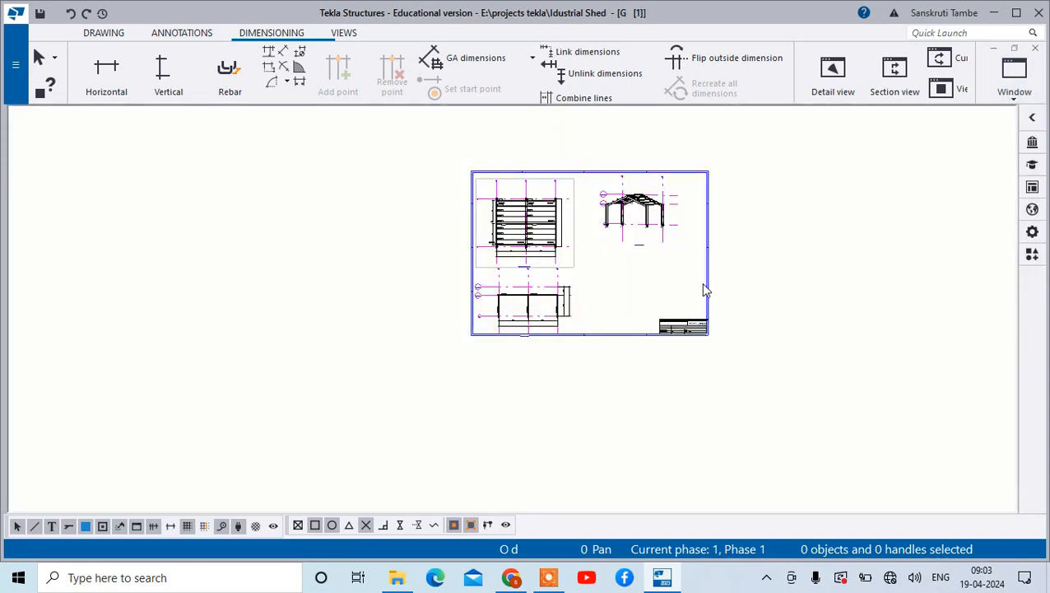
scroll(542, 343, up, 4)
scroll(535, 288, down, 3)
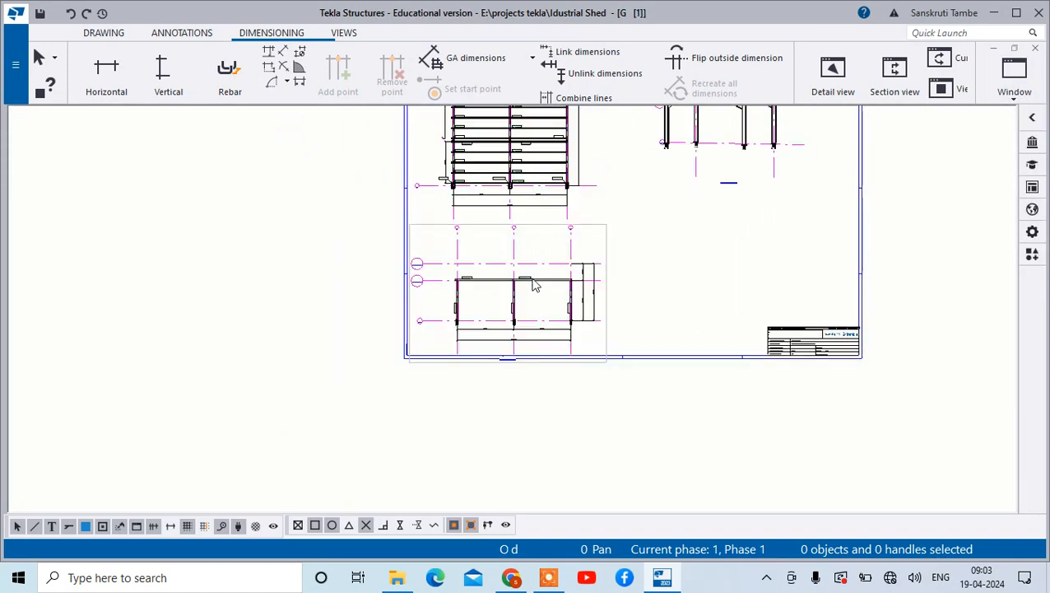
scroll(519, 321, up, 2)
scroll(519, 321, down, 2)
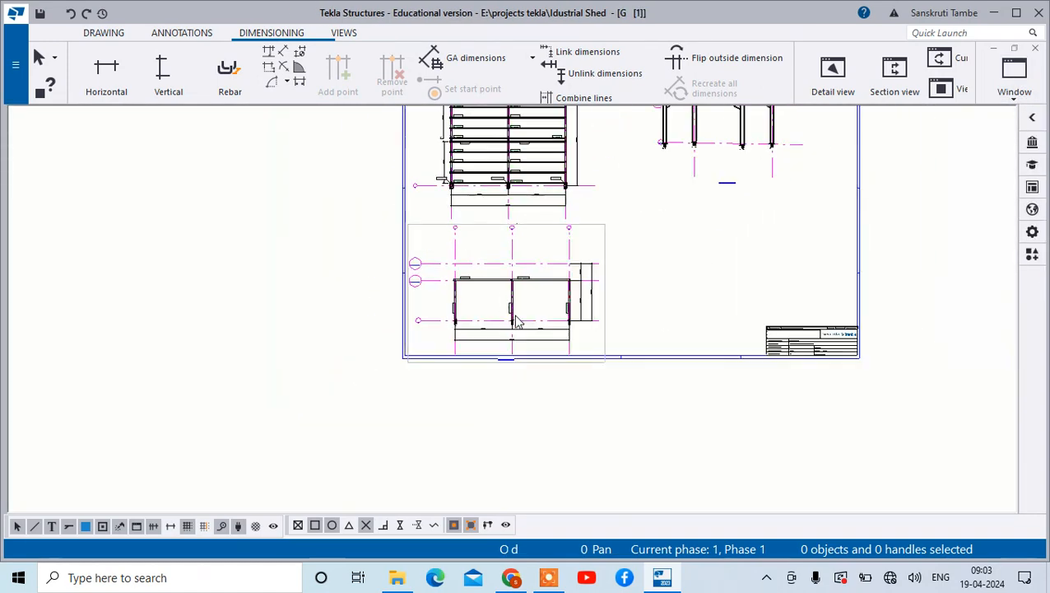
scroll(520, 210, up, 4)
scroll(519, 210, up, 2)
scroll(519, 210, down, 3)
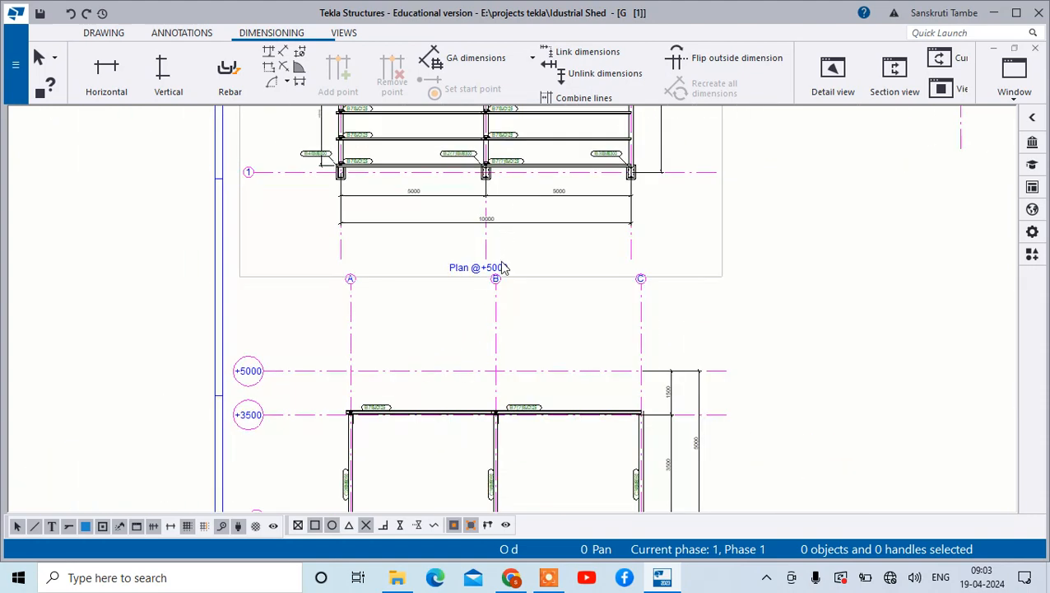
Step: Remove GRID @1 from the visible model views
click(1011, 94)
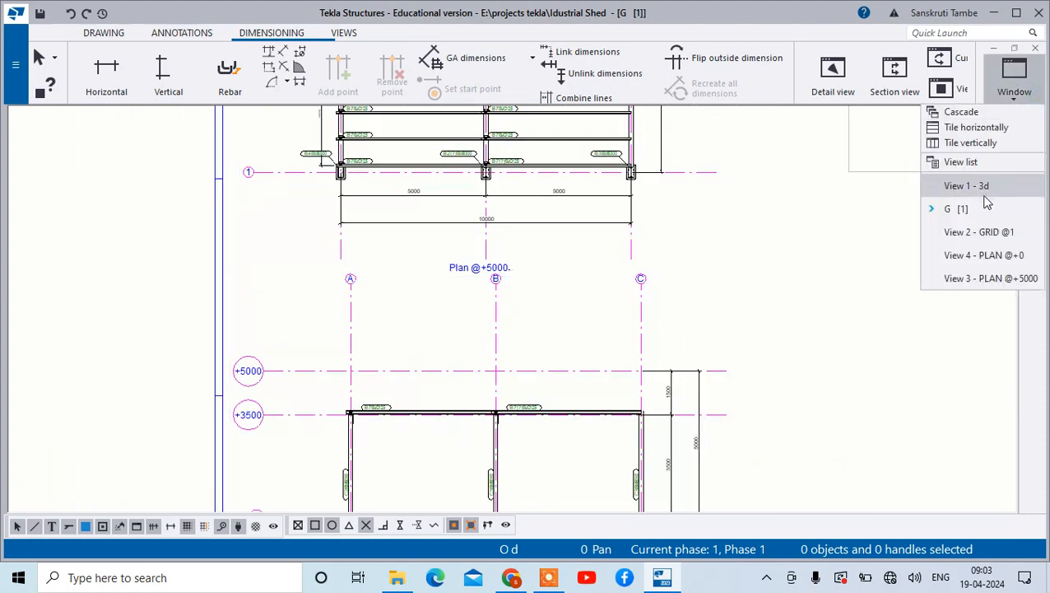
click(991, 171)
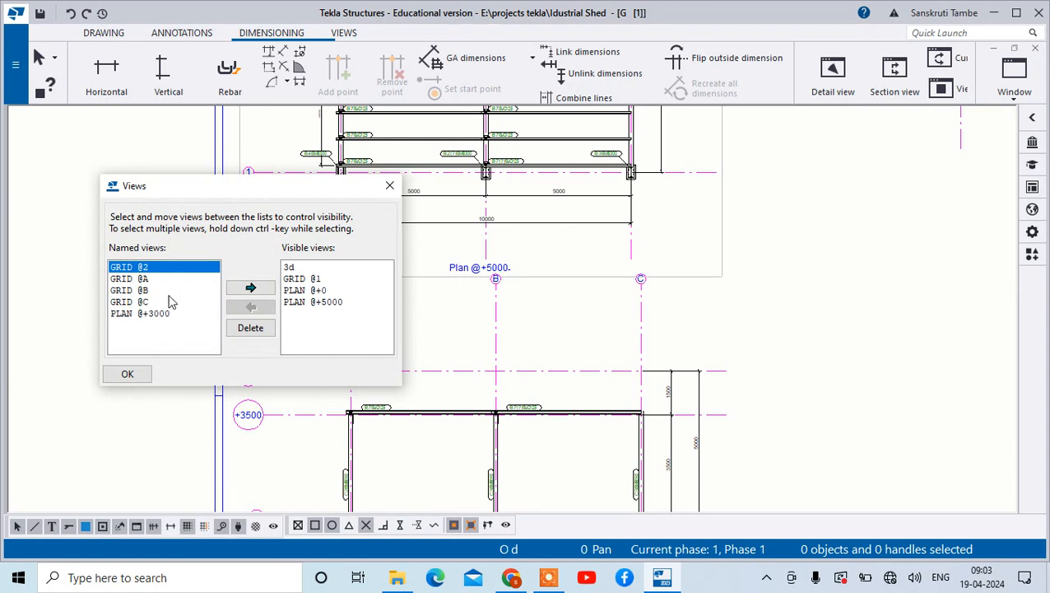
double_click(319, 280)
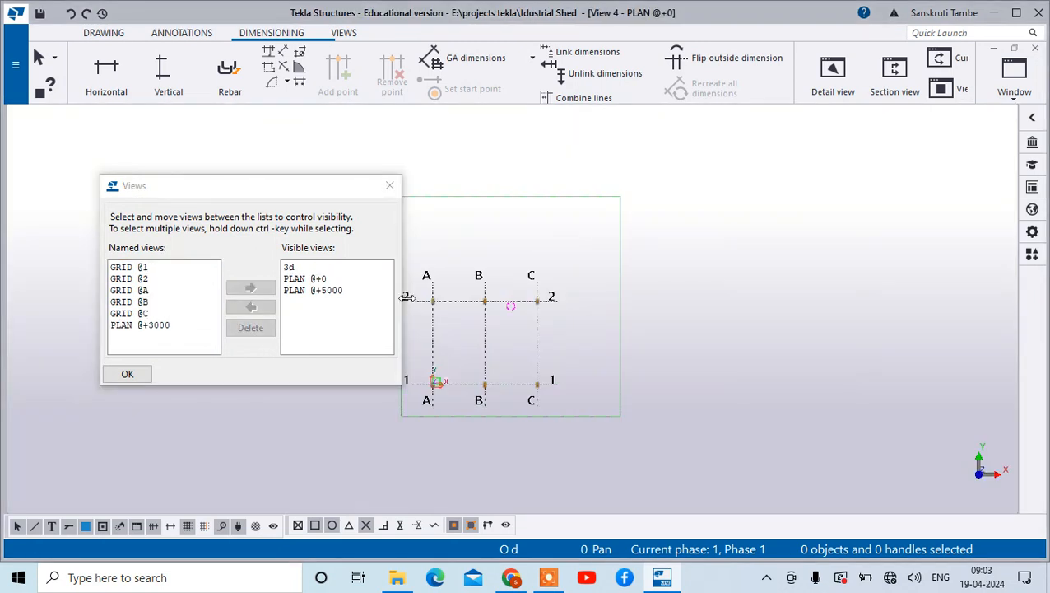
click(390, 187)
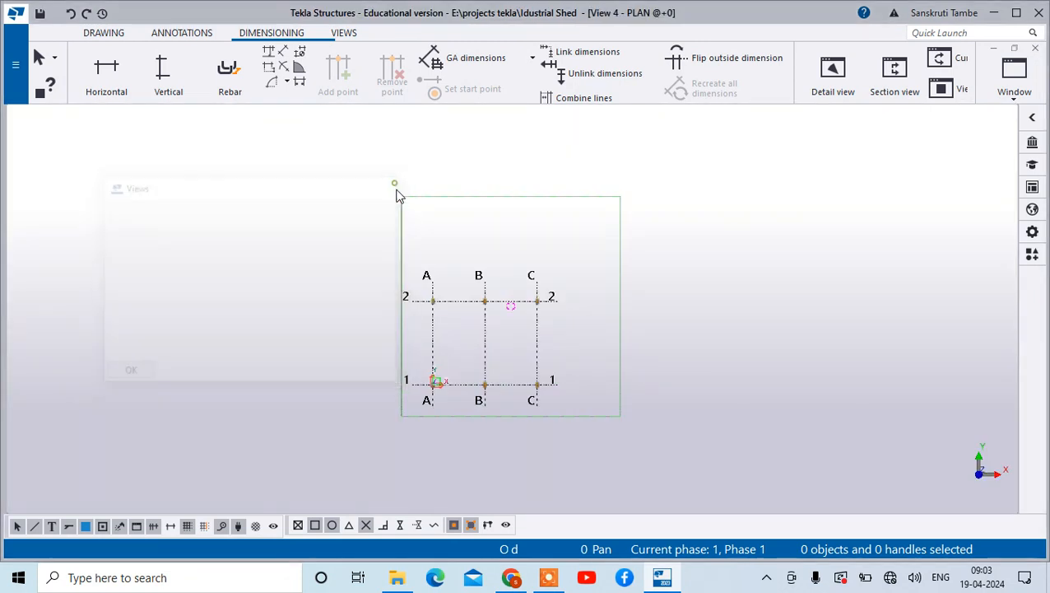
Step: Display the GRID @1 and GRID @A model views from the list of named views
click(1016, 91)
click(928, 160)
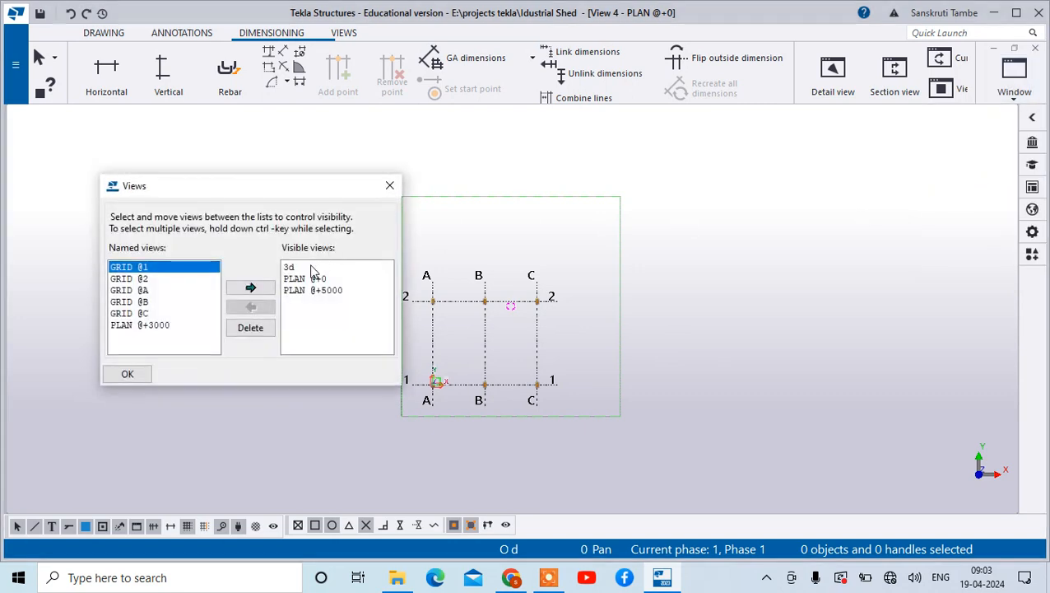
click(235, 295)
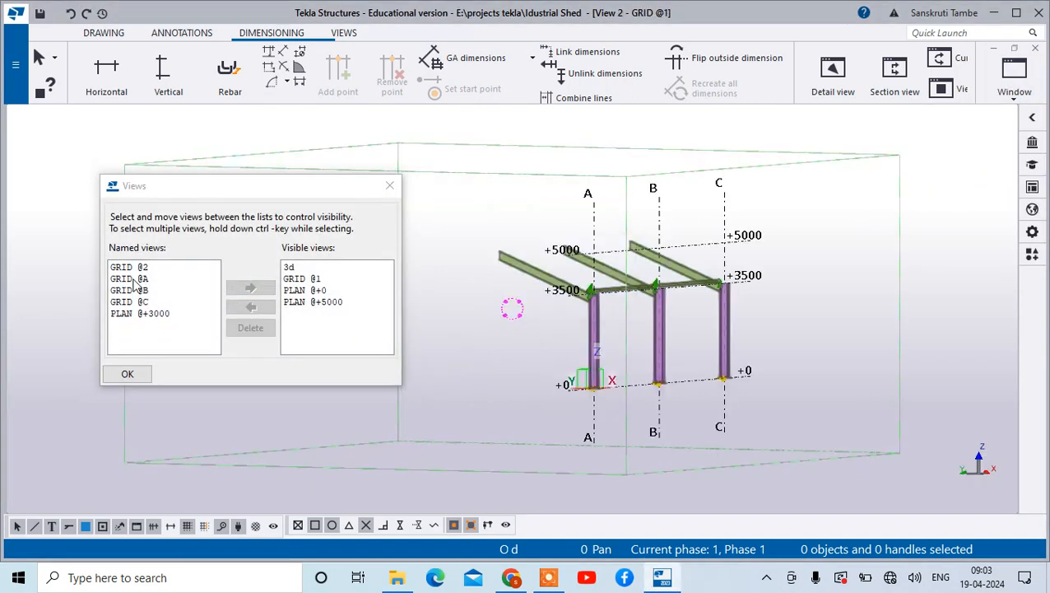
click(134, 280)
click(250, 288)
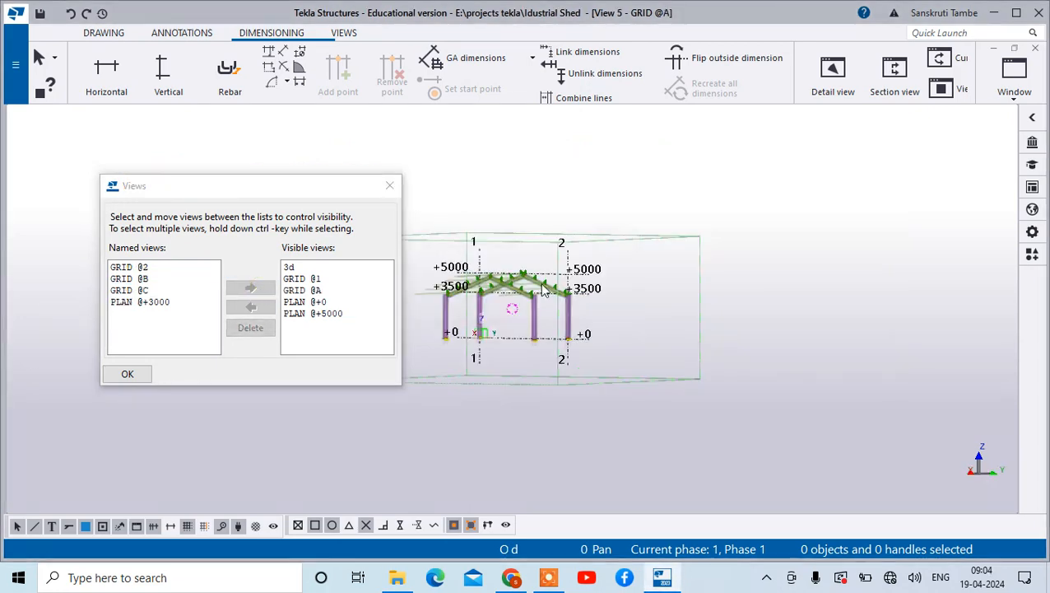
scroll(483, 253, up, 6)
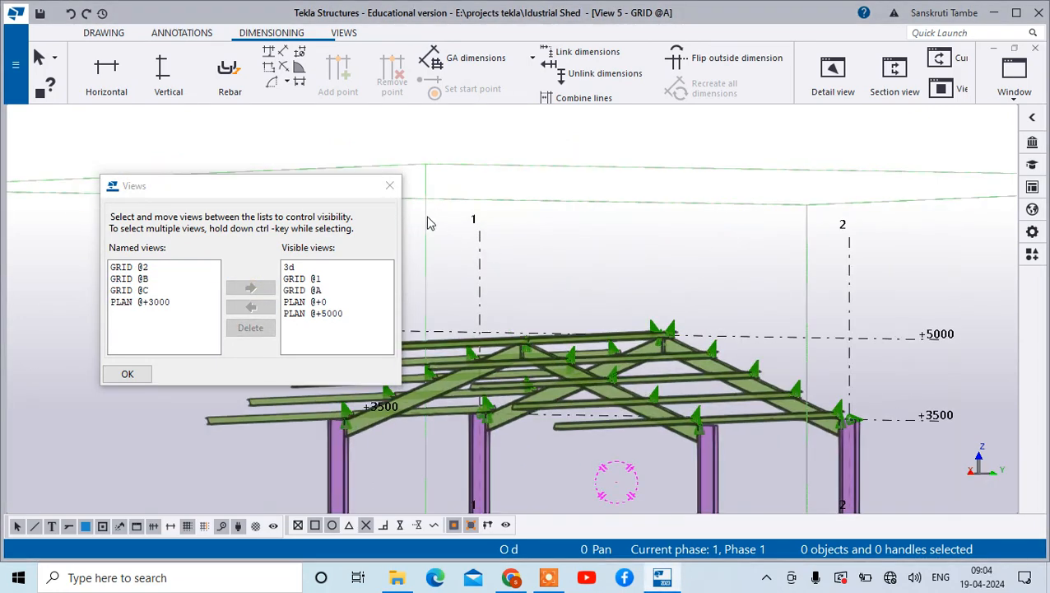
click(389, 185)
scroll(717, 247, down, 5)
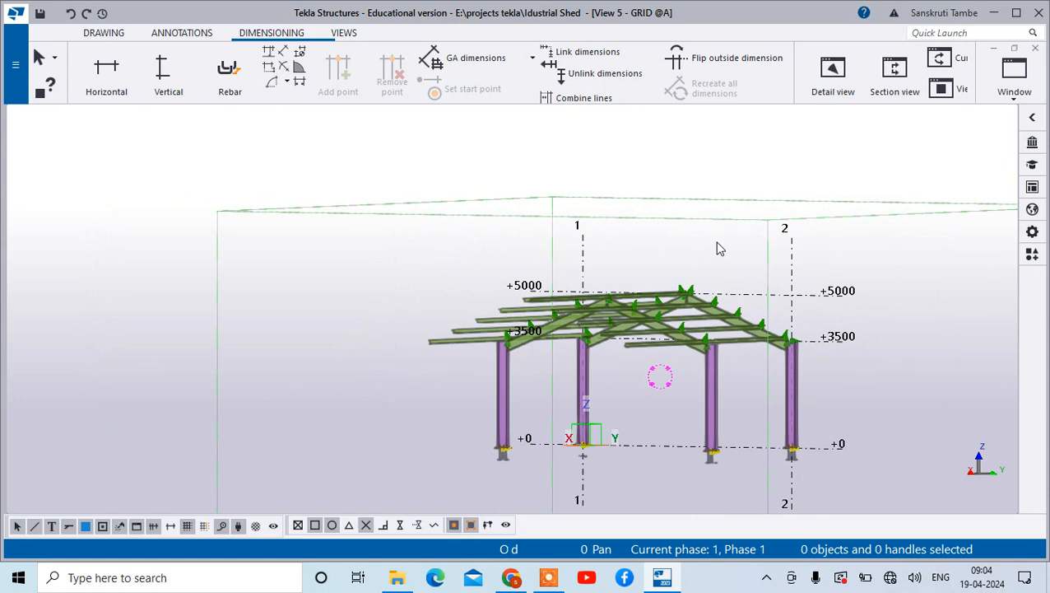
Step: Switch the GRID @A model view from 3D to a flat plane view showing the whole portal frame
key(ctrl+p)
scroll(413, 270, up, 5)
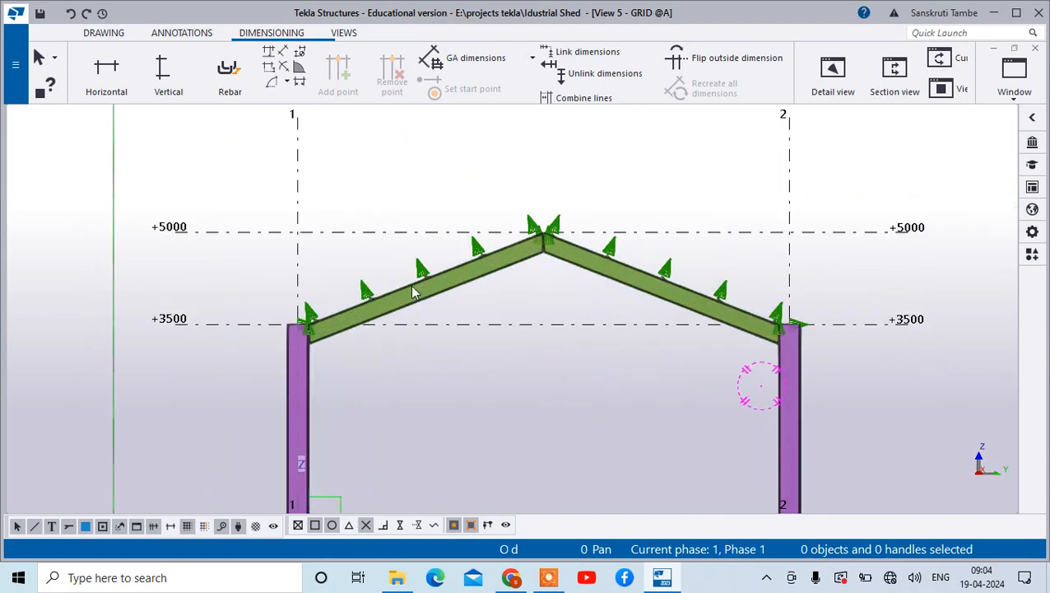
scroll(502, 284, down, 3)
scroll(528, 285, up, 1)
scroll(530, 287, down, 1)
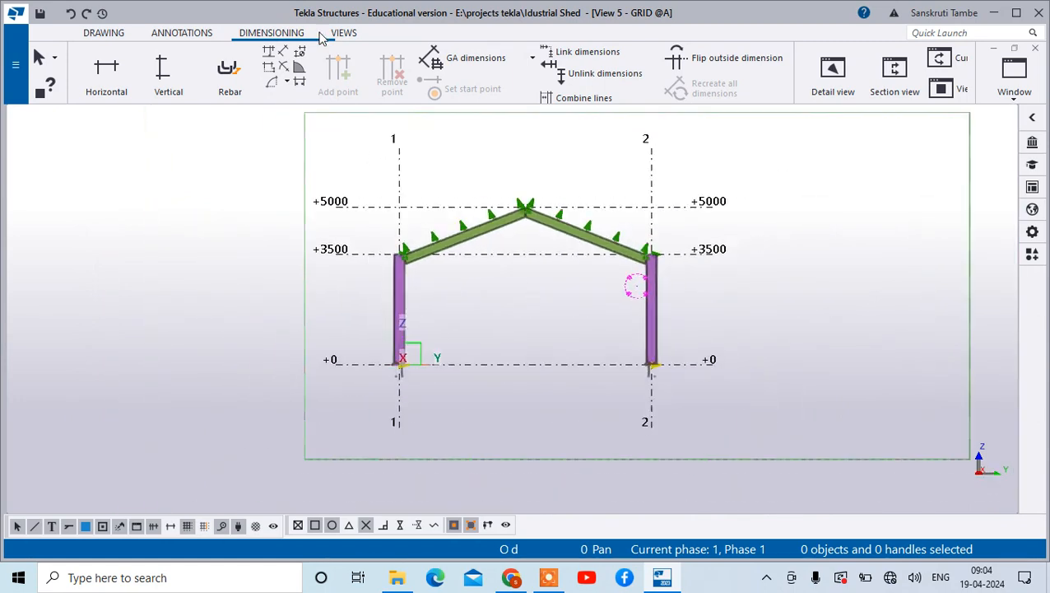
Step: Create a drawing view from an area enclosing the whole frame in the GRID @A model view and return to the G [1] drawing
click(345, 33)
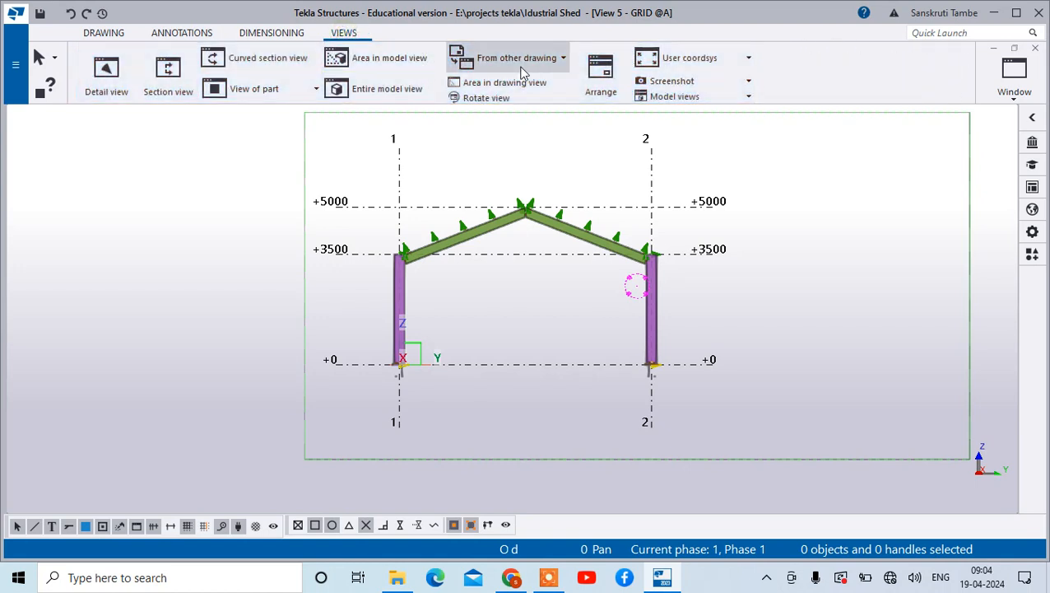
click(401, 62)
mouse_move(307, 126)
mouse_down()
mouse_move(565, 436)
mouse_move(727, 418)
mouse_move(739, 430)
mouse_up()
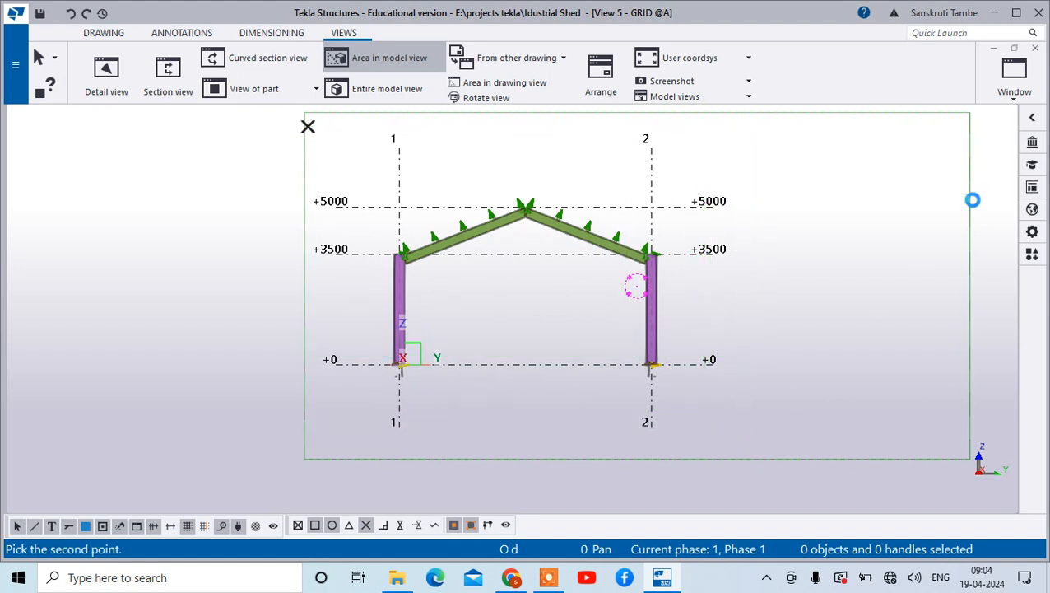
click(1019, 87)
click(976, 208)
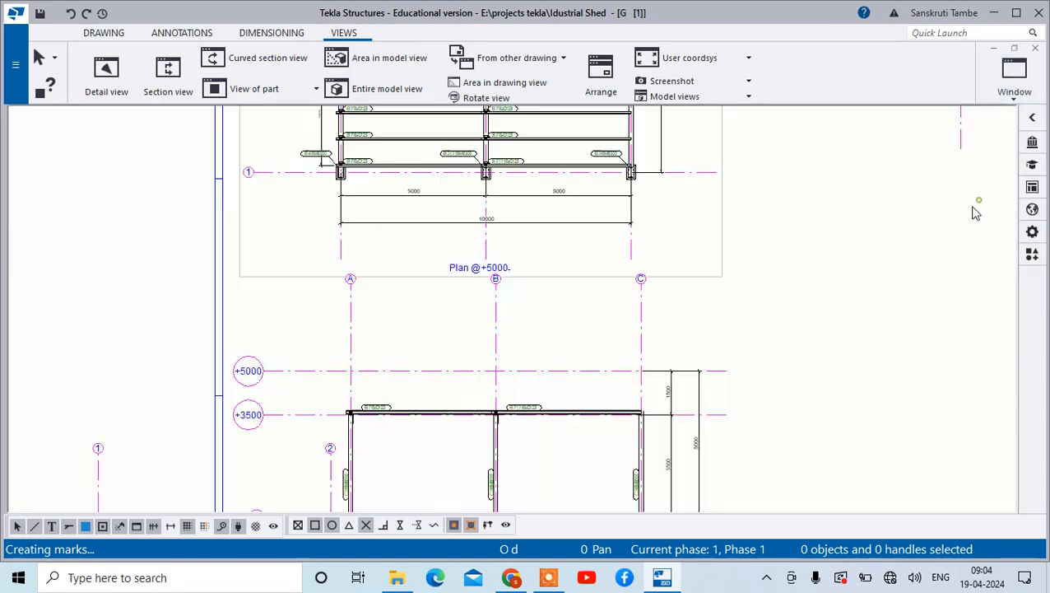
Step: Move the new GRID @A frame view onto the sheet, below the 3D view and above the title block
scroll(544, 237, down, 5)
click(409, 381)
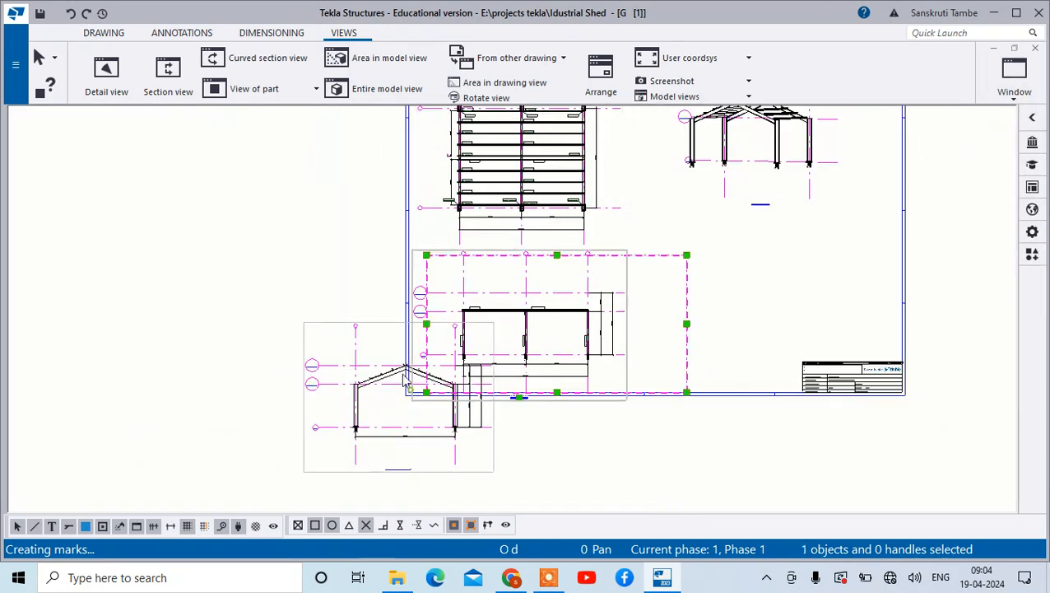
click(364, 343)
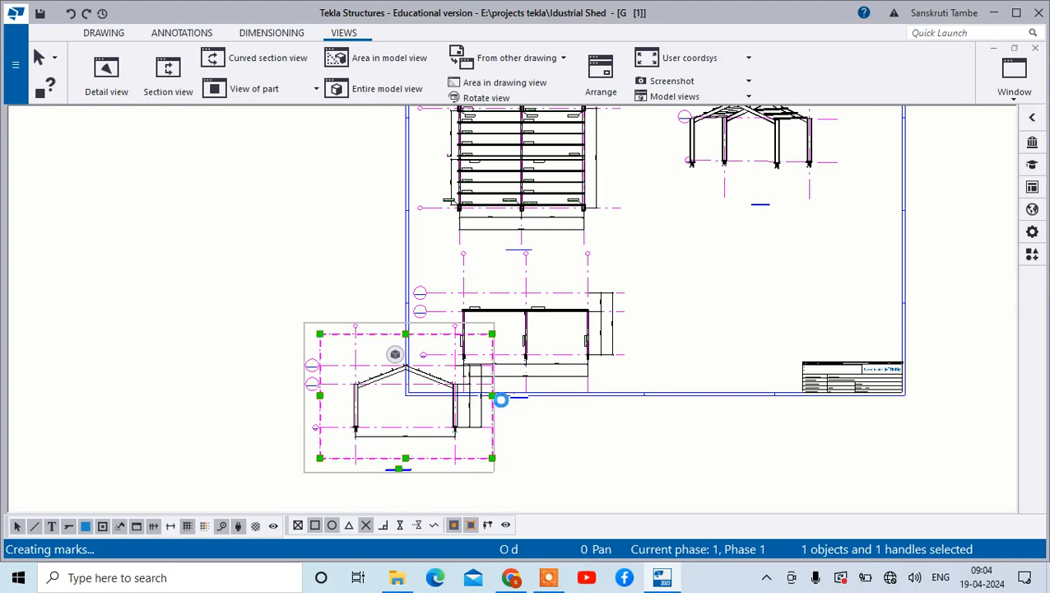
double_click(333, 364)
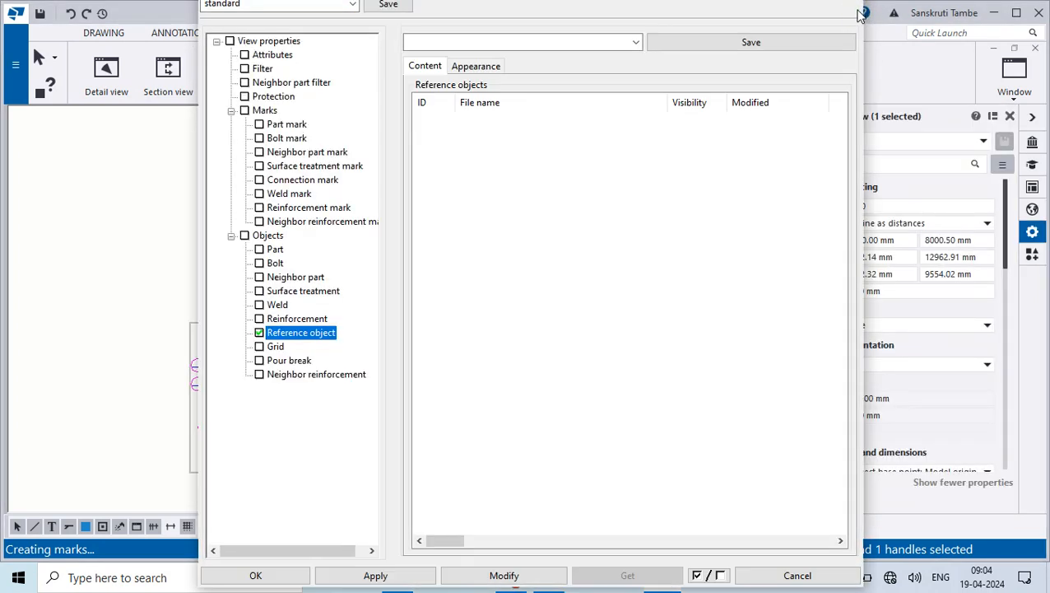
drag(865, 13, 825, 12)
click(849, 13)
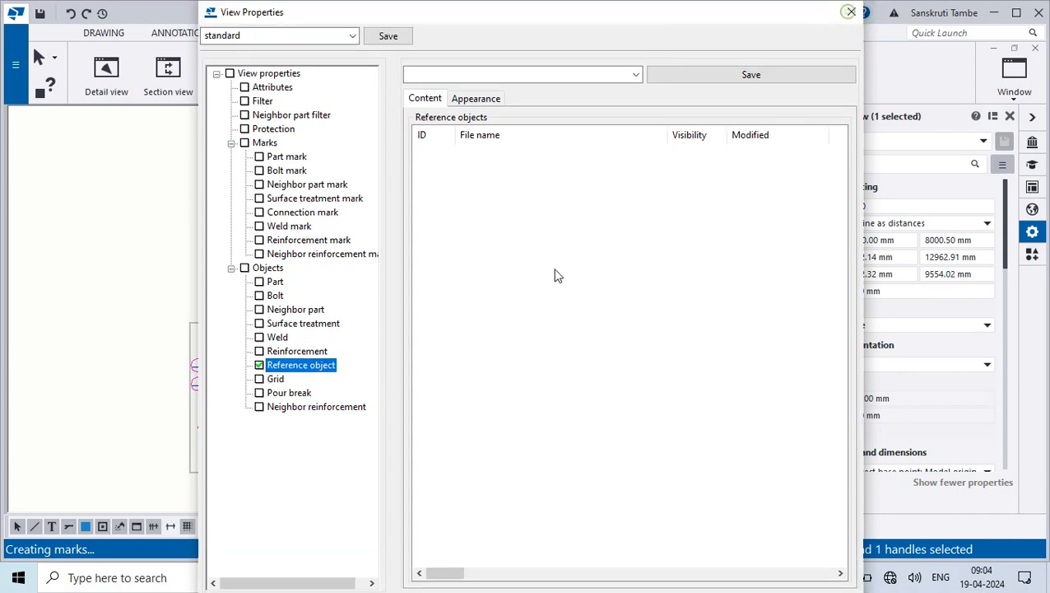
drag(291, 334, 632, 211)
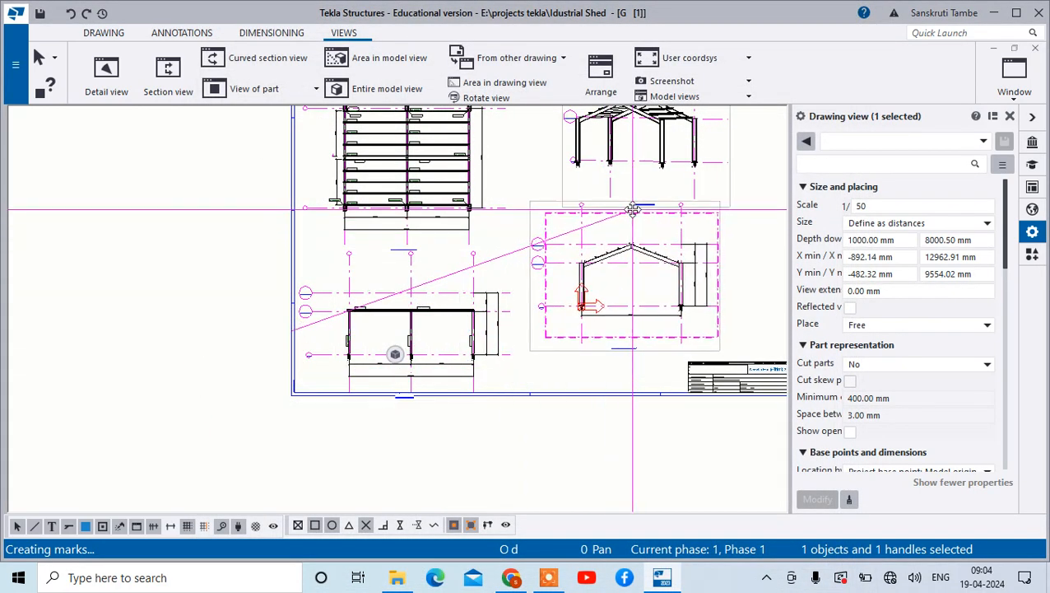
Step: Examine the purlin cleats and the column-to-rafter connection in the GRID @A drawing view
click(605, 454)
scroll(616, 272, up, 4)
scroll(616, 274, up, 8)
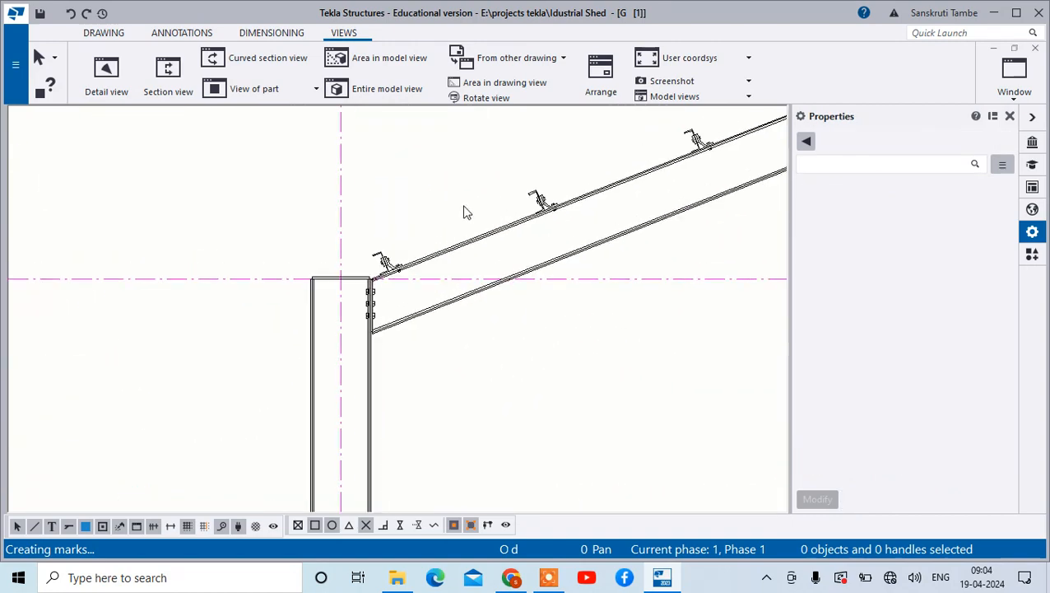
scroll(581, 335, up, 2)
scroll(574, 336, down, 3)
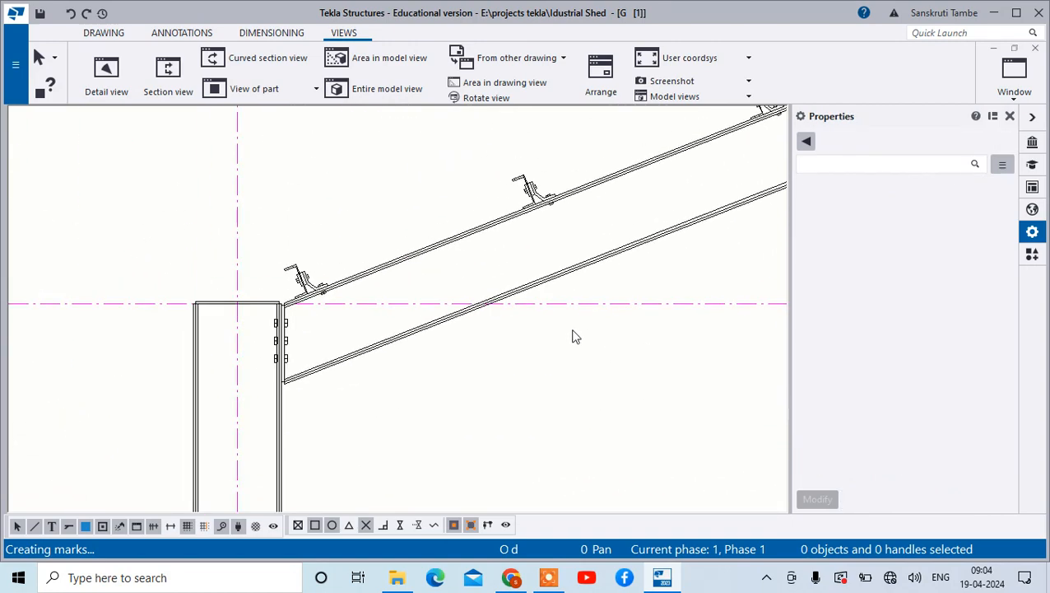
scroll(461, 358, down, 6)
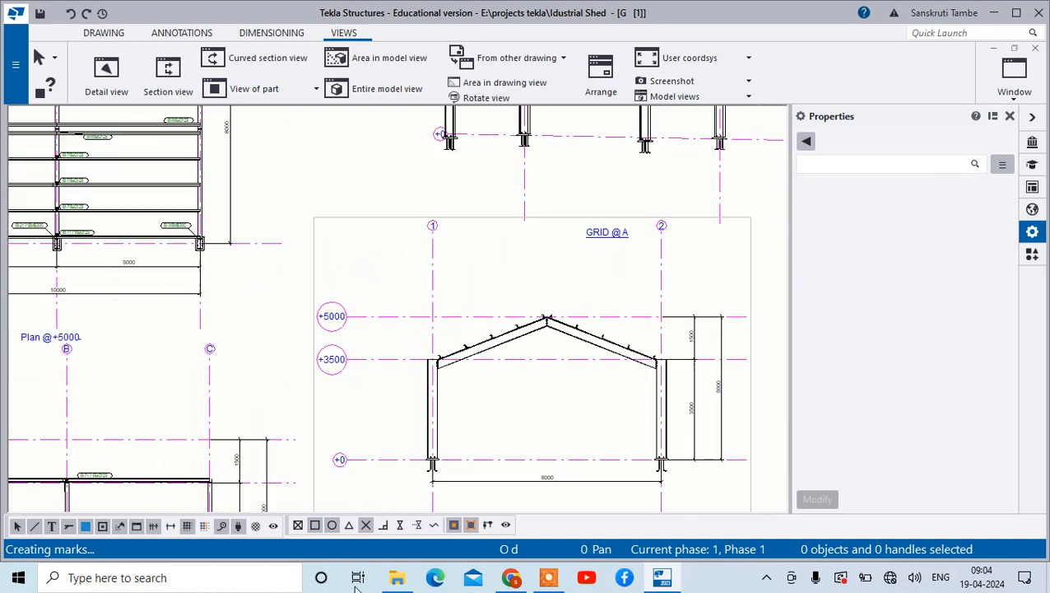
Step: Try marking all parts of the GRID @A frame at once using the view properties, and undo the added marks
drag(682, 319, 406, 433)
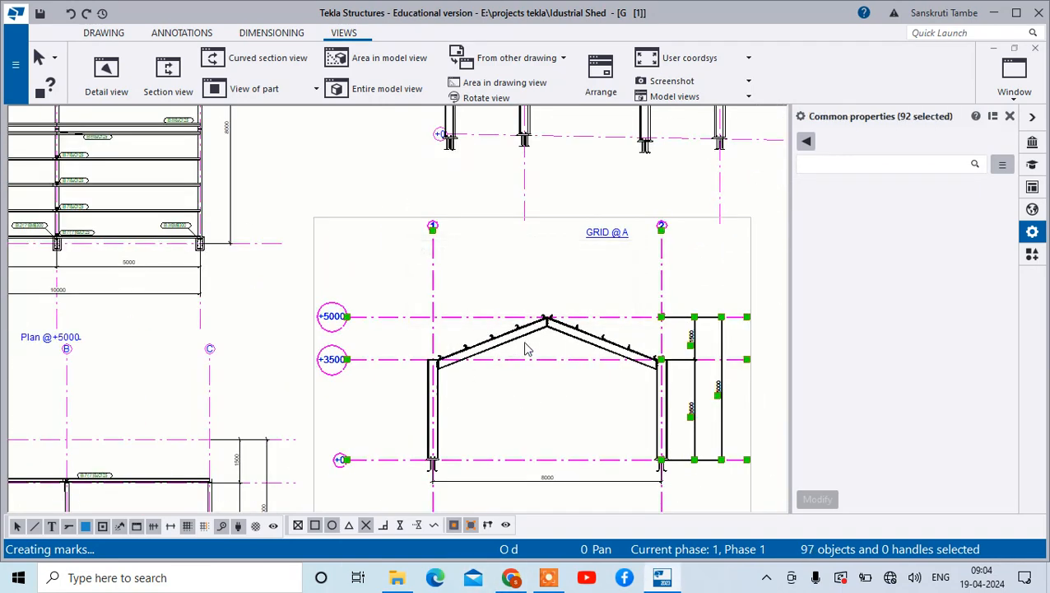
scroll(528, 349, up, 5)
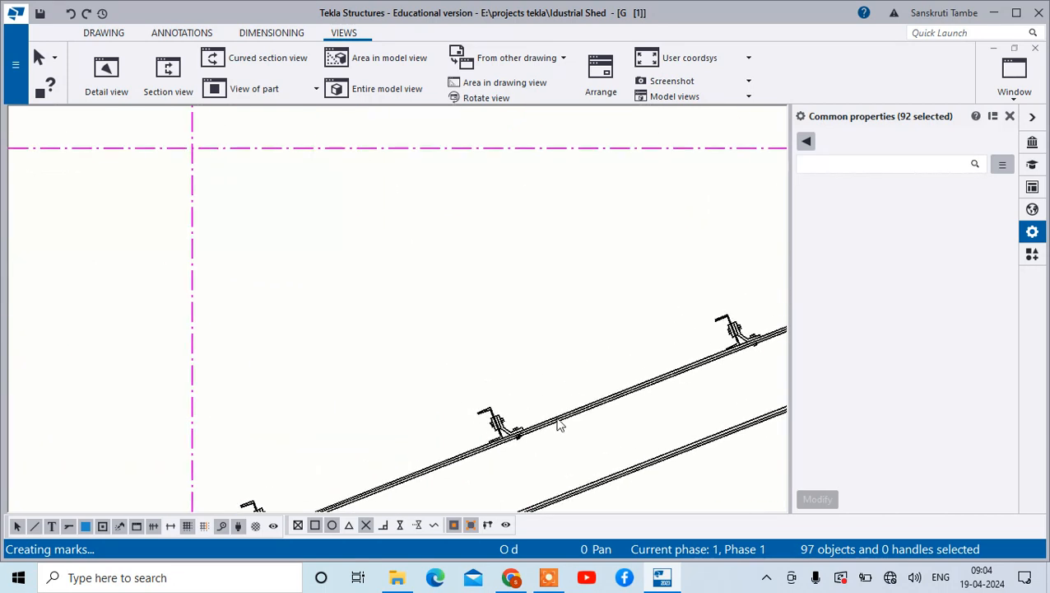
right_click(560, 424)
mouse_move(595, 182)
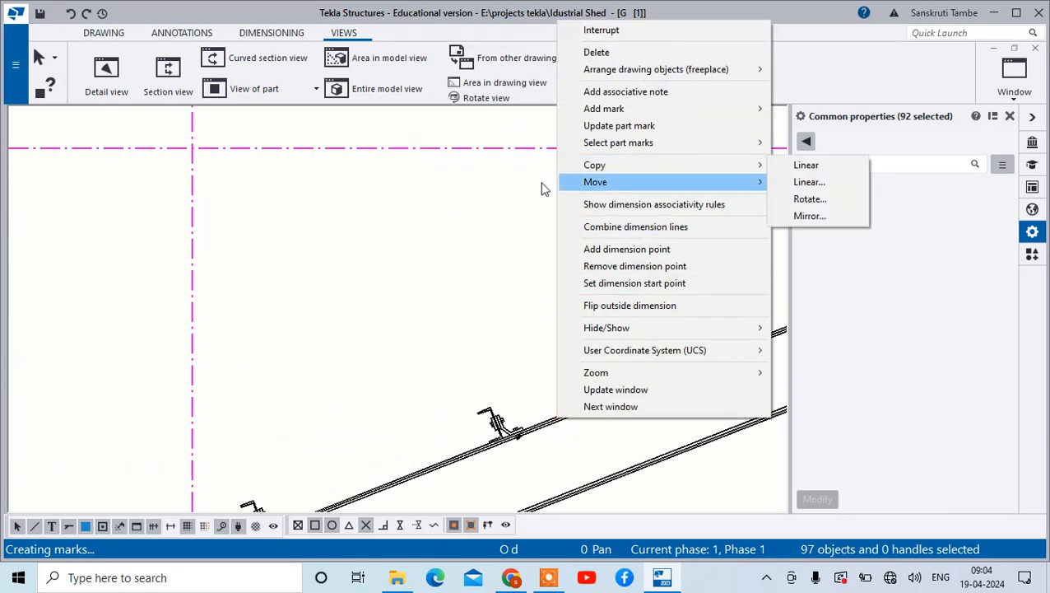
mouse_move(755, 109)
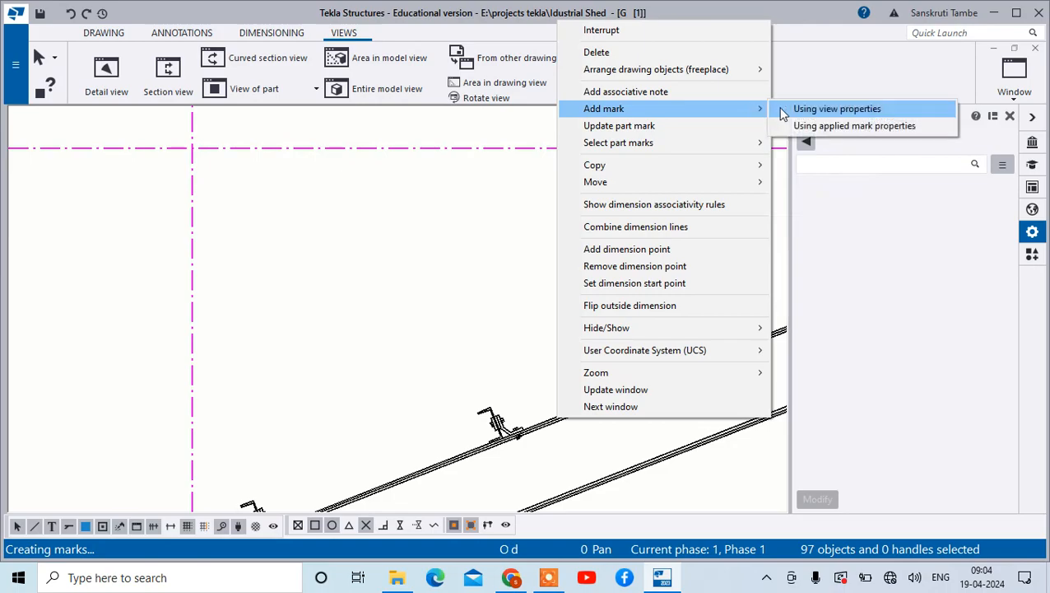
click(795, 110)
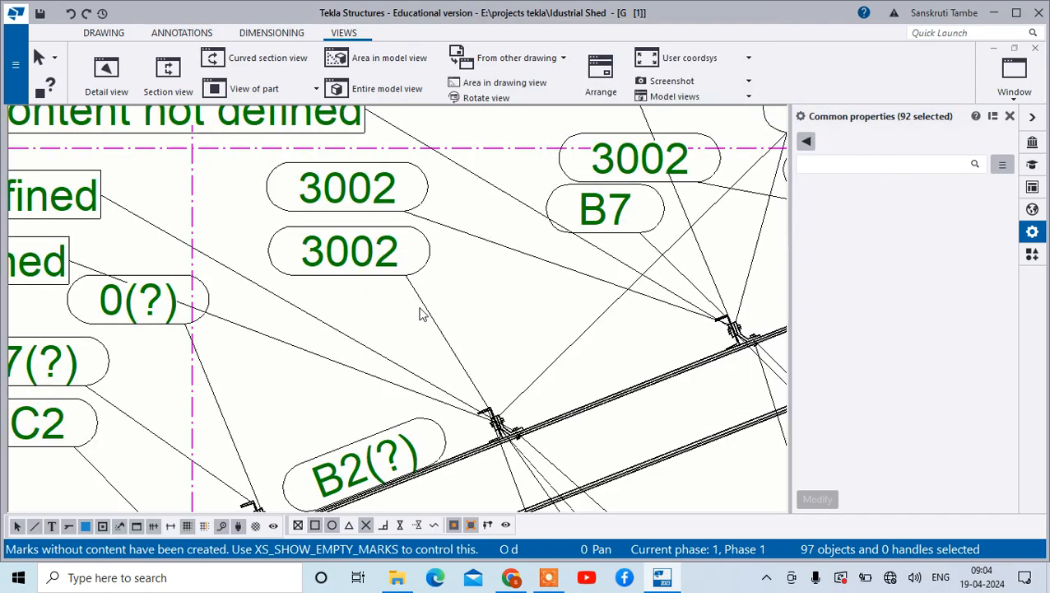
scroll(422, 308, down, 2)
scroll(422, 309, down, 3)
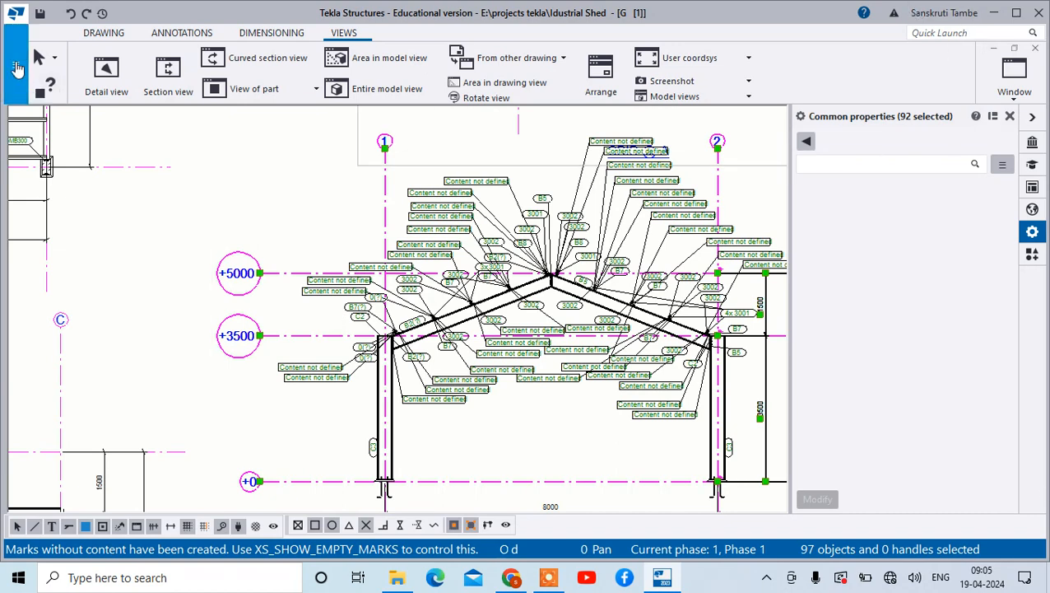
click(71, 16)
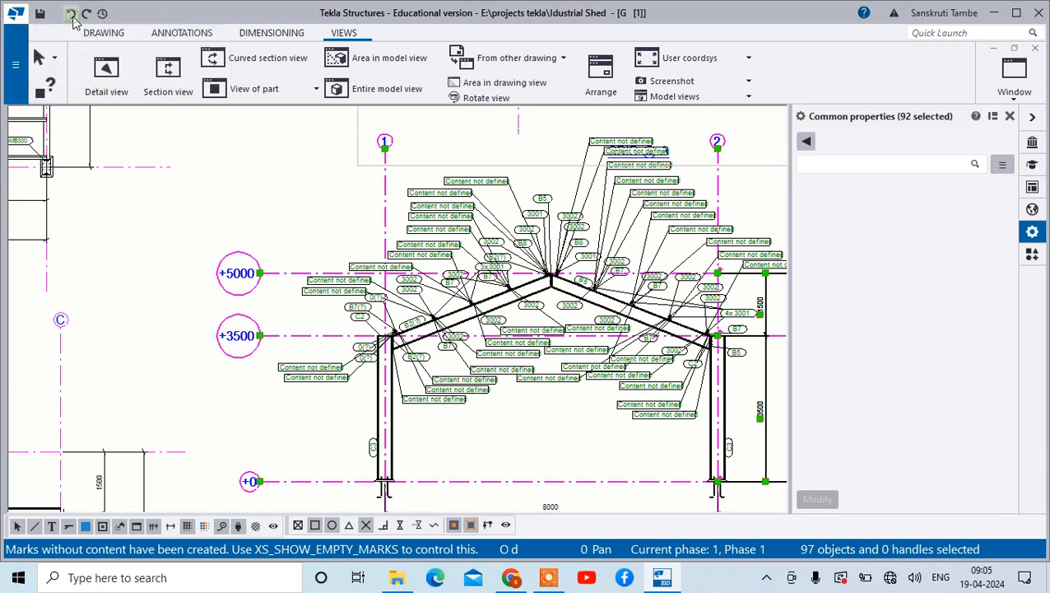
click(477, 483)
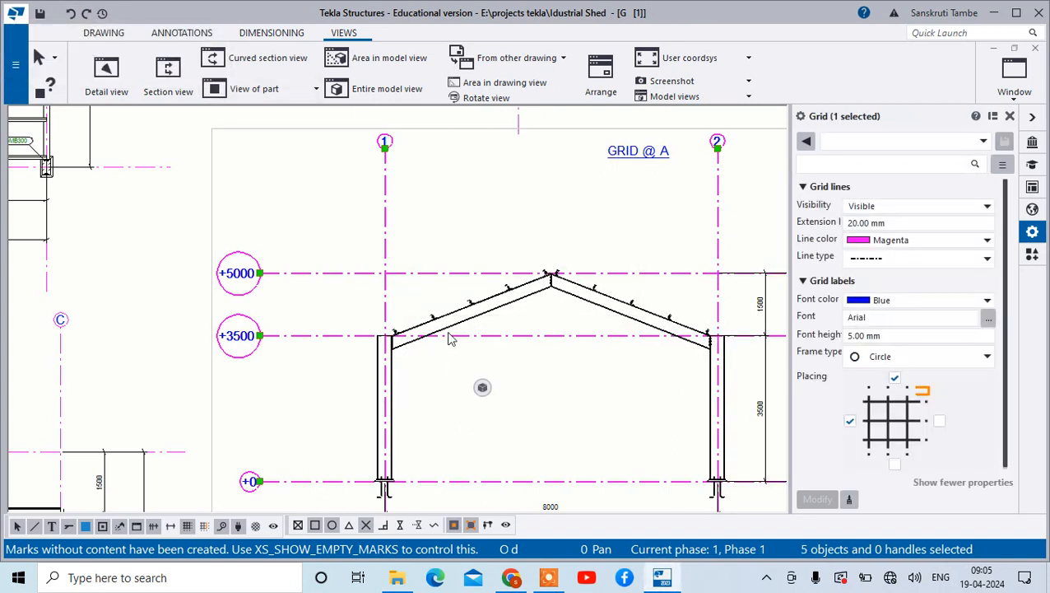
Step: Add part marks to both sloping rafters of the GRID @A frame using the view properties
click(446, 332)
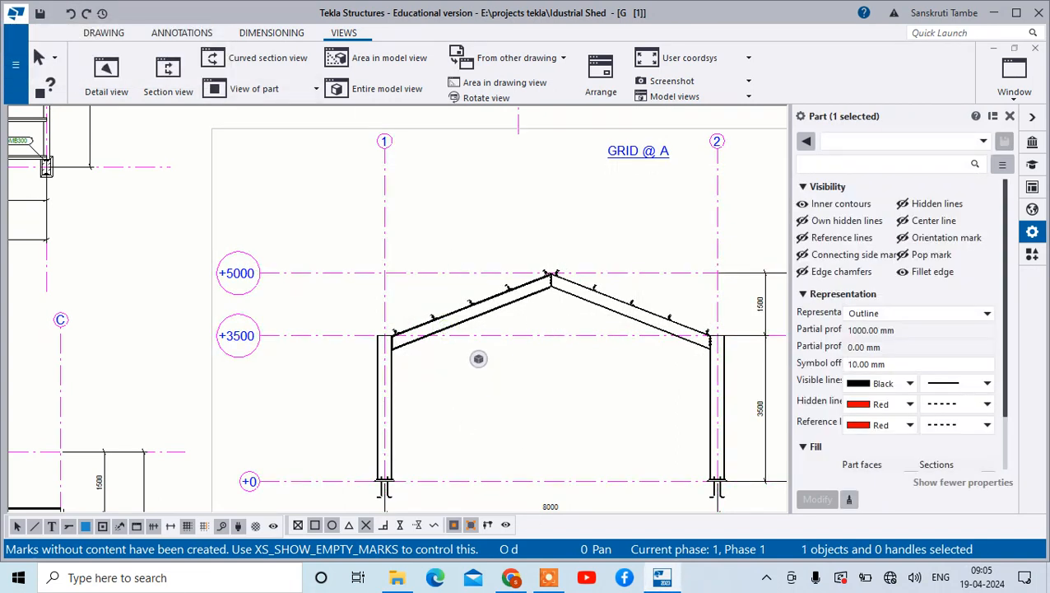
ctrl+click(687, 334)
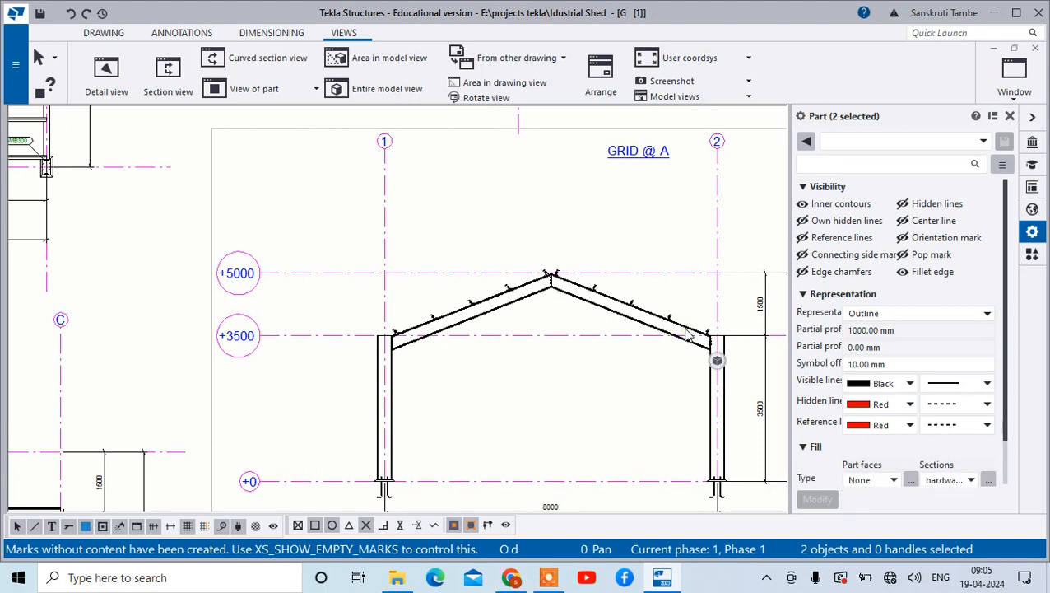
right_click(687, 333)
mouse_move(843, 185)
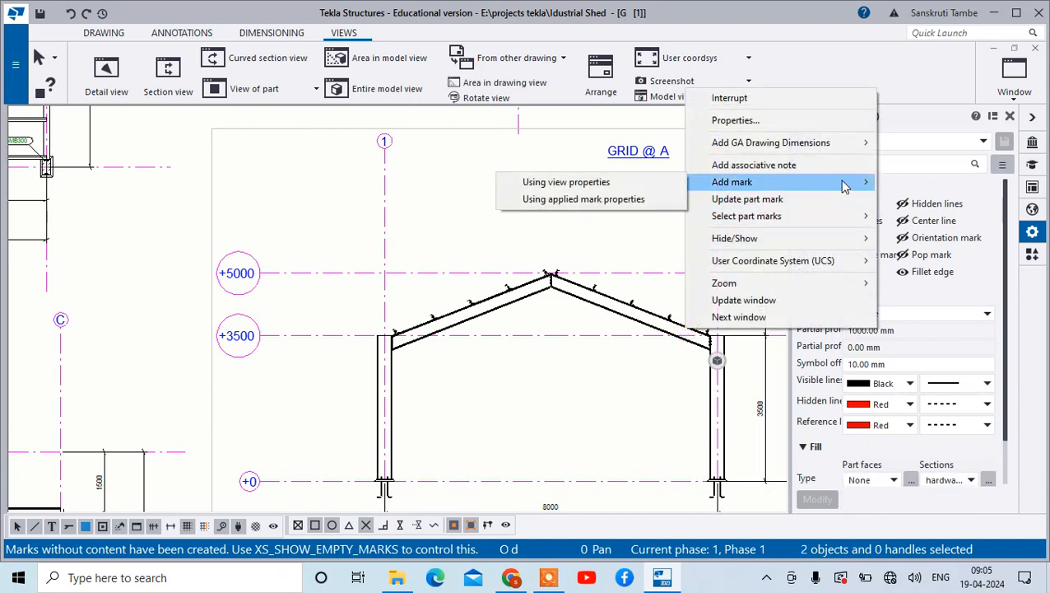
click(638, 182)
Step: Add the Profile element after Assembly position in the part mark of the rafter next to grid line 1
scroll(427, 318, up, 2)
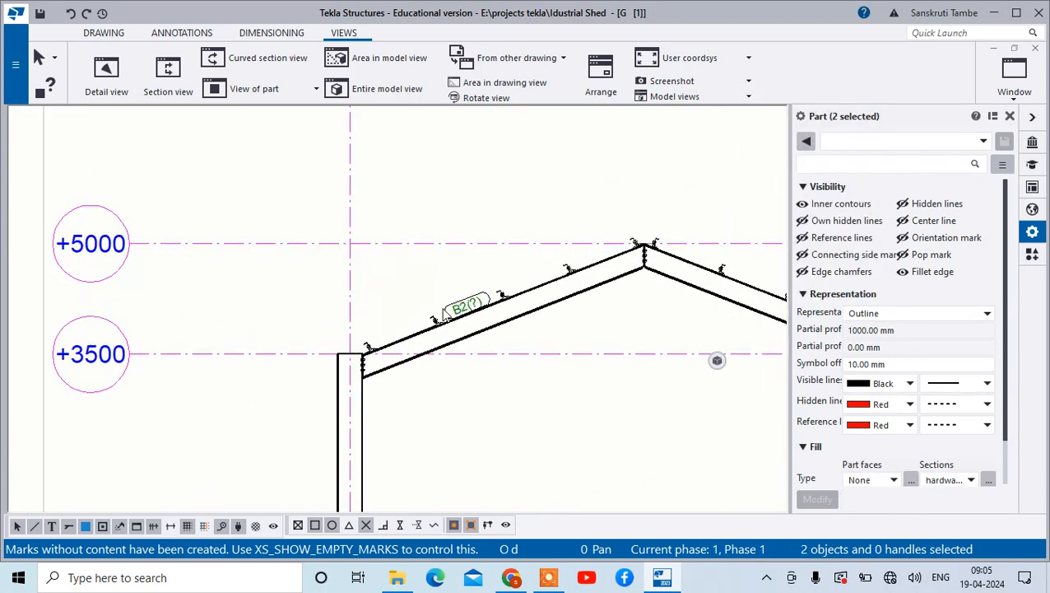
click(467, 309)
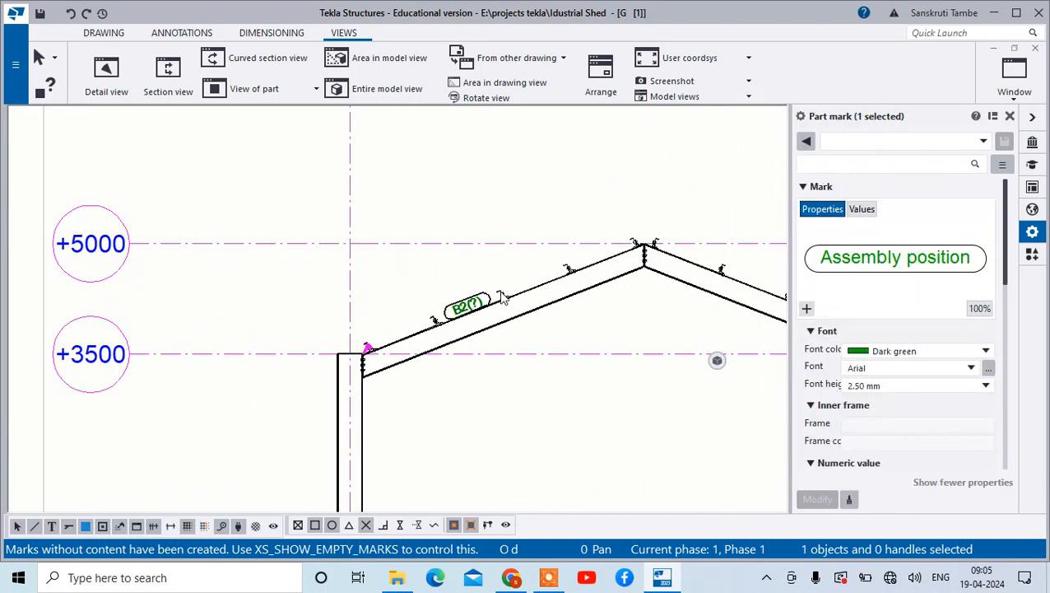
click(807, 309)
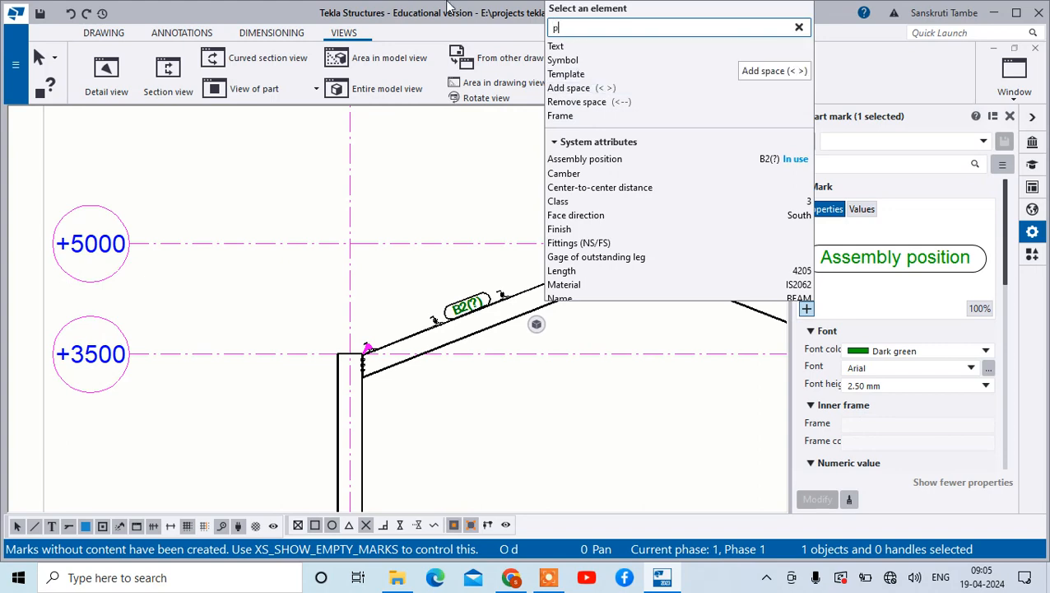
text(rofile)
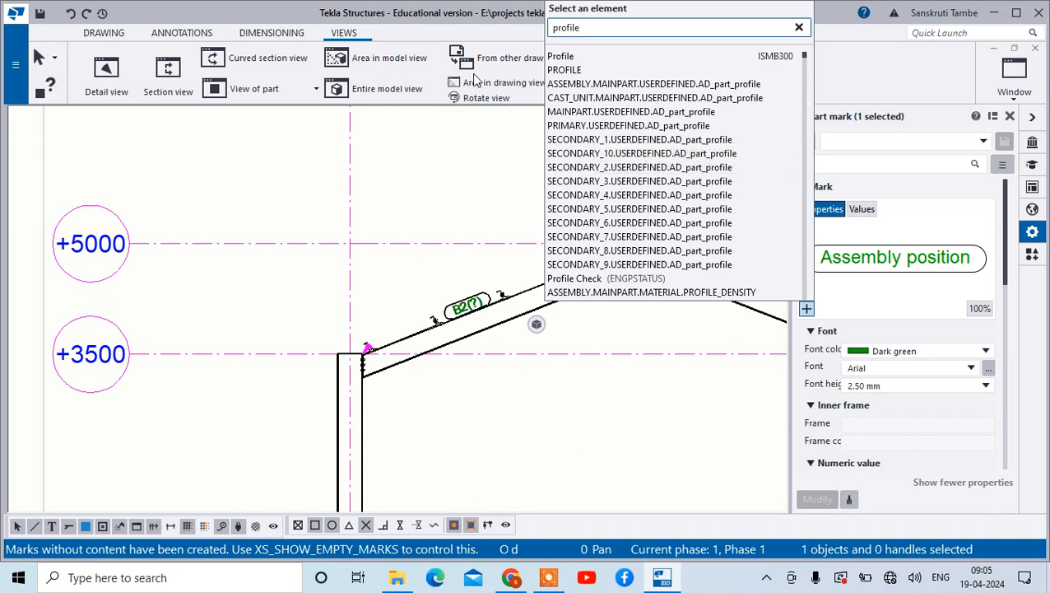
click(609, 57)
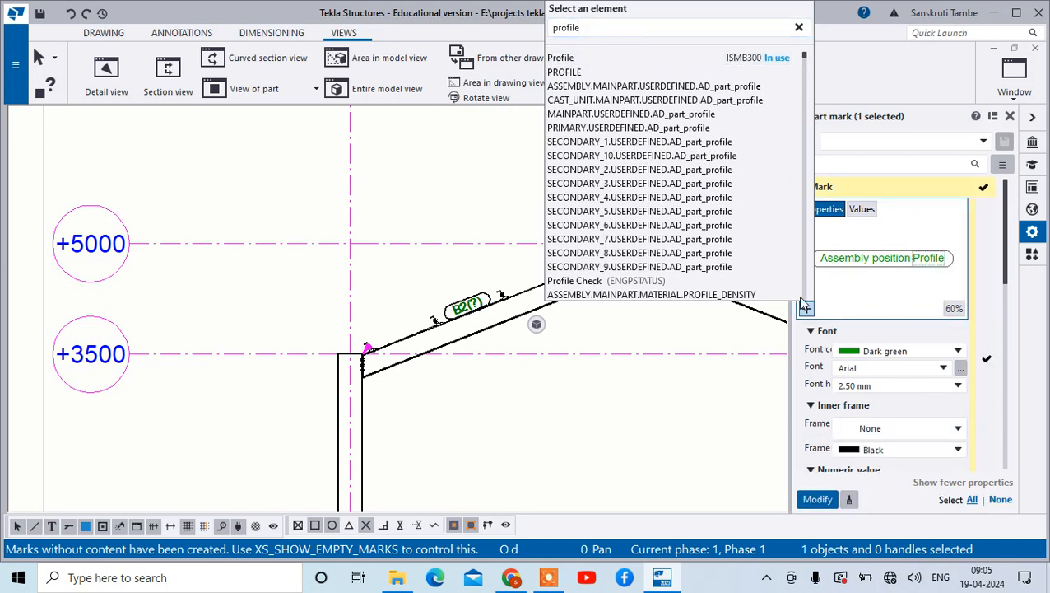
click(814, 499)
scroll(486, 259, down, 2)
scroll(539, 288, up, 3)
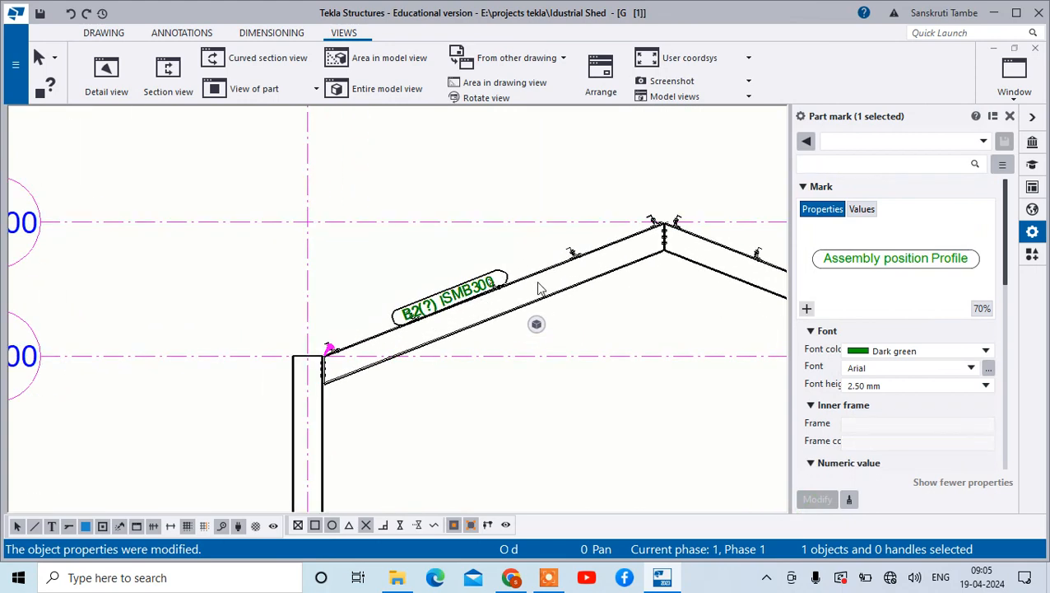
scroll(436, 329, down, 3)
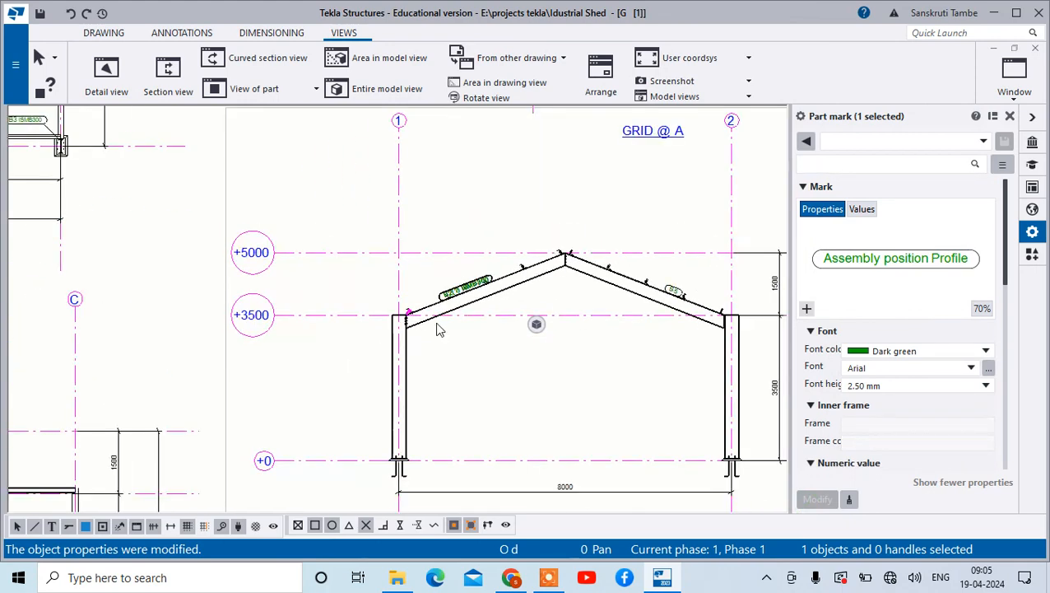
Step: Add part marks to both columns of the GRID @A frame using the view properties
scroll(410, 387, up, 2)
click(403, 383)
scroll(364, 294, down, 2)
scroll(457, 363, down, 1)
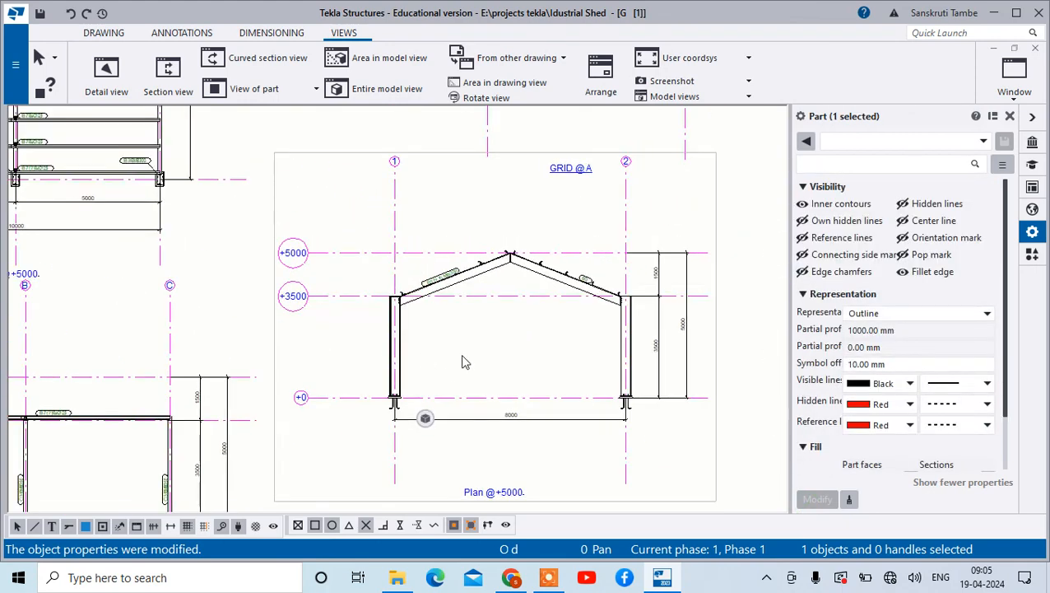
ctrl+click(626, 368)
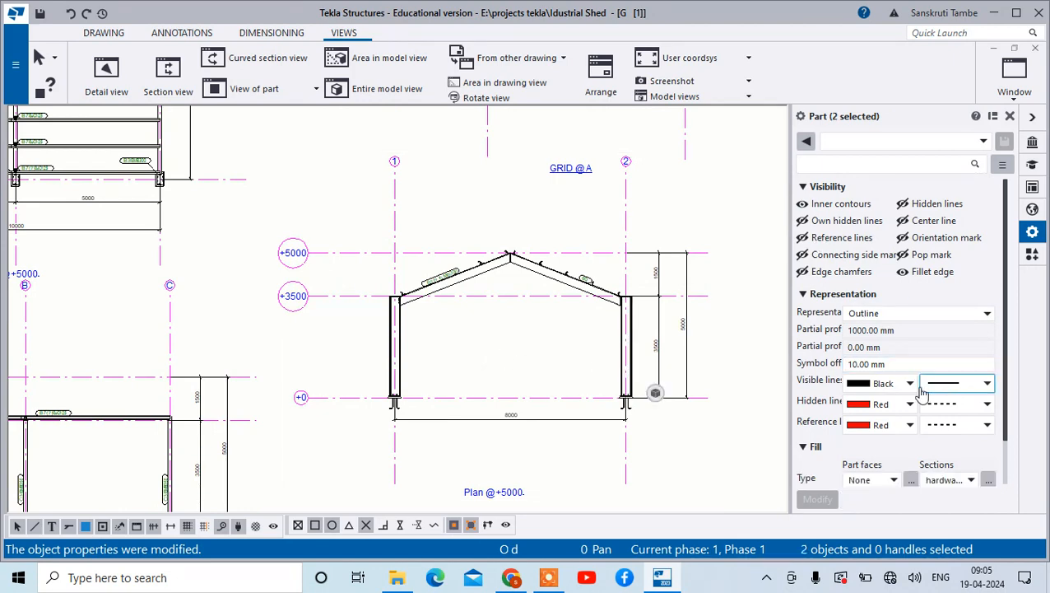
scroll(436, 272, up, 2)
scroll(449, 284, up, 3)
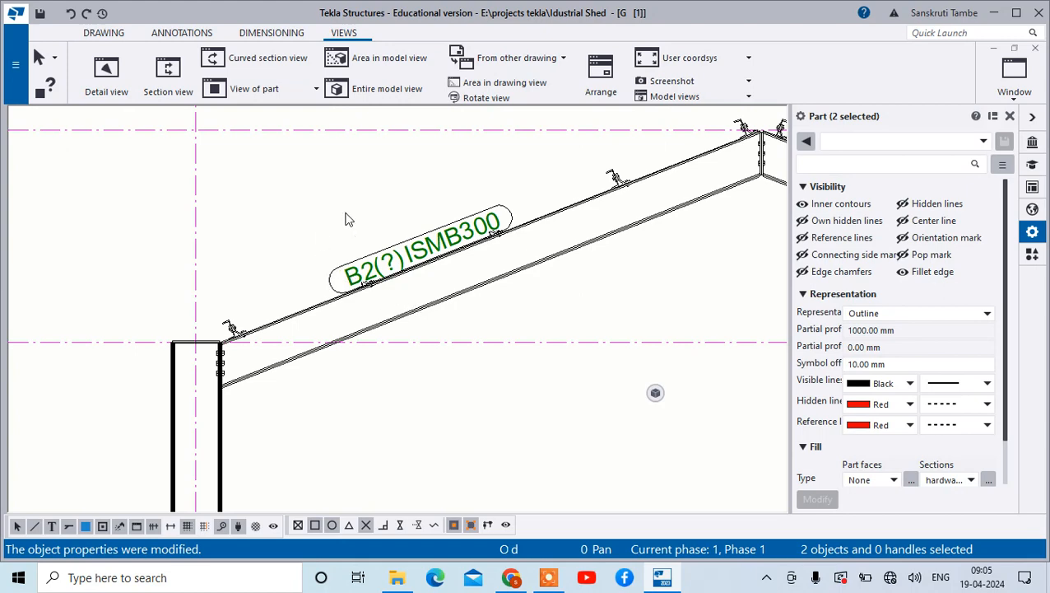
scroll(265, 189, down, 2)
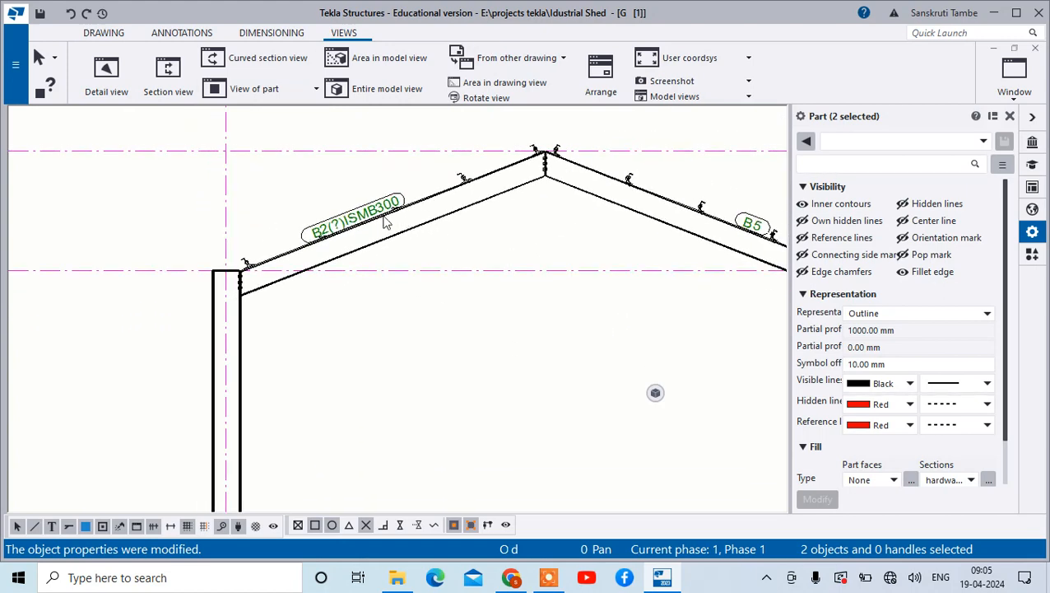
scroll(706, 247, down, 2)
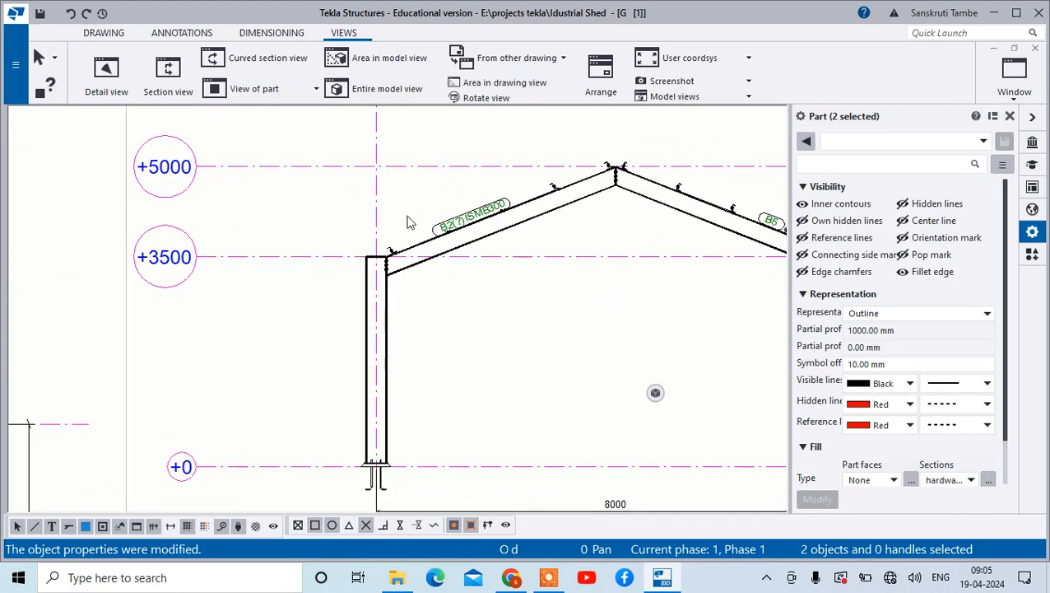
scroll(352, 216, down, 2)
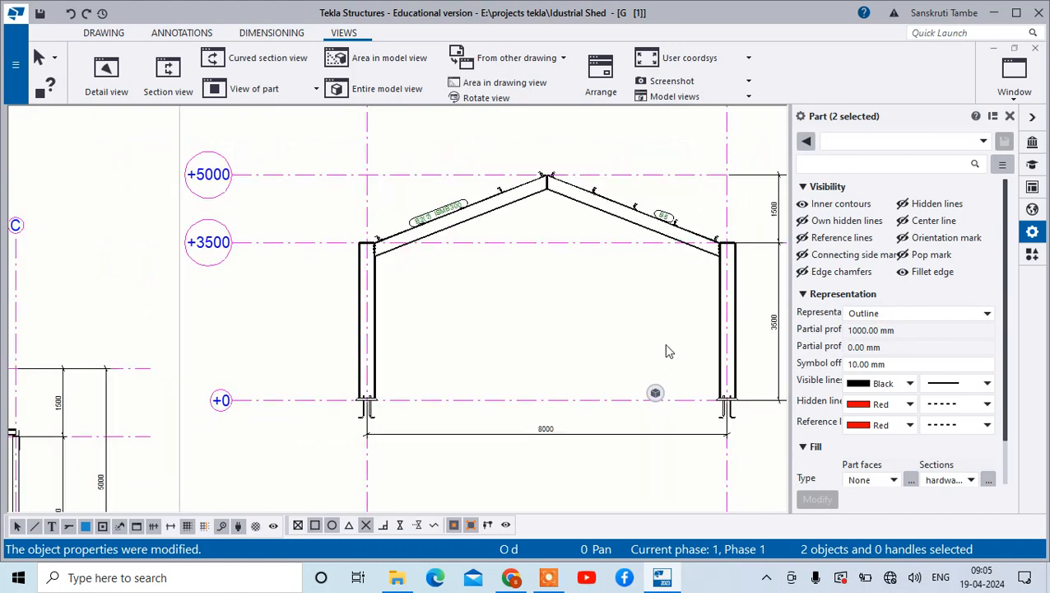
right_click(723, 316)
mouse_move(782, 404)
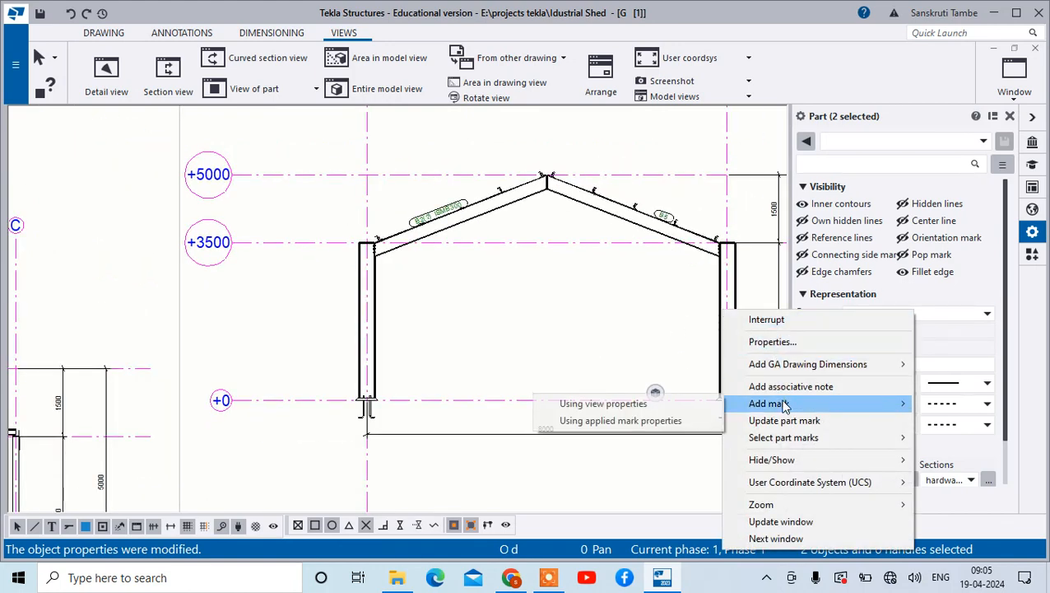
click(650, 404)
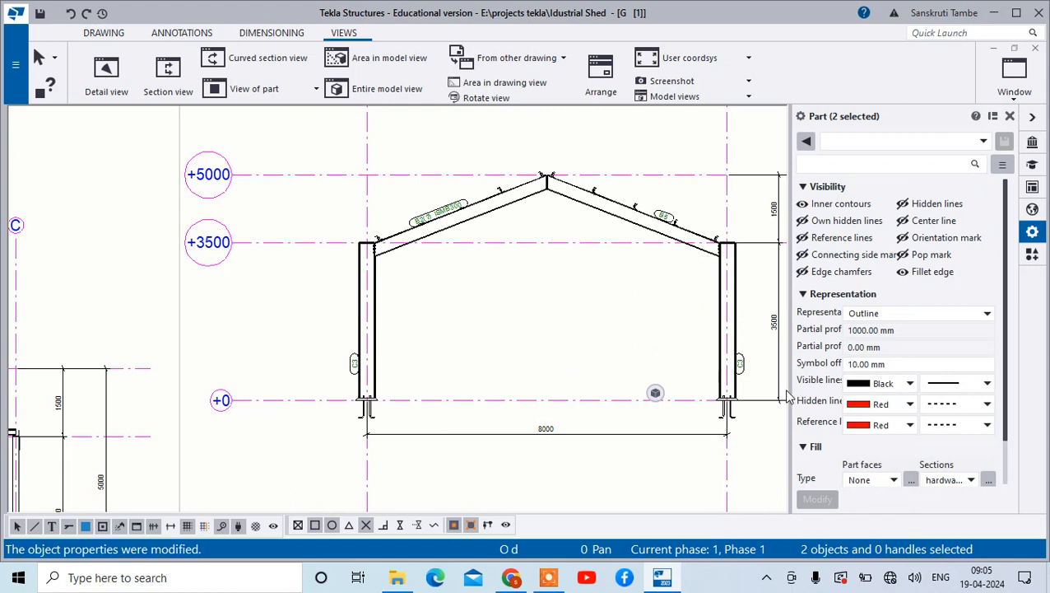
Step: Add the Profile element after Assembly position in the part mark of the column on grid line 2
scroll(407, 306, up, 1)
scroll(411, 307, down, 4)
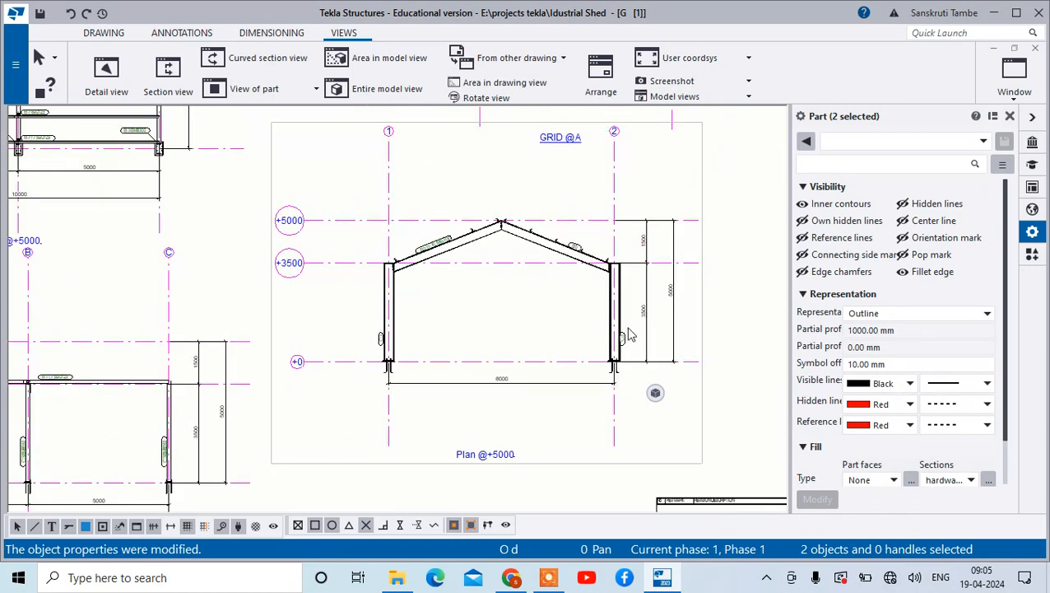
scroll(943, 321, down, 1)
mouse_move(655, 393)
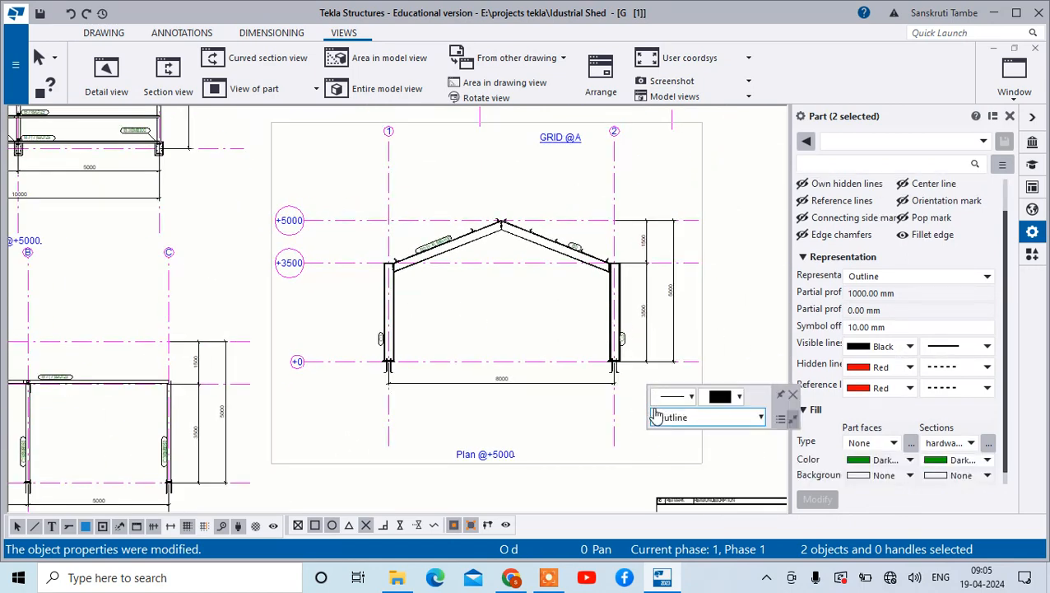
click(739, 328)
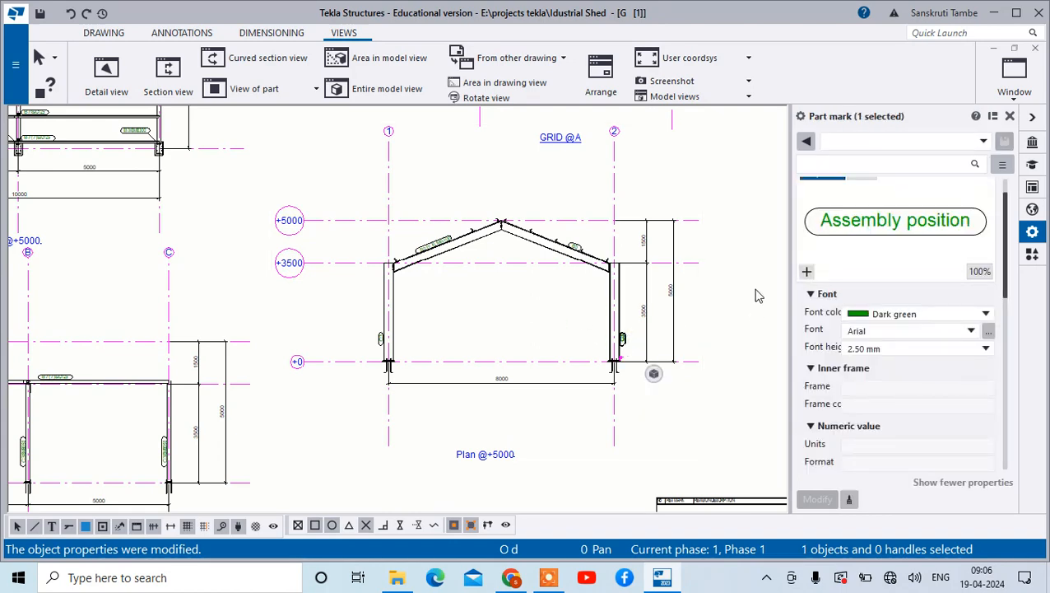
scroll(823, 272, up, 1)
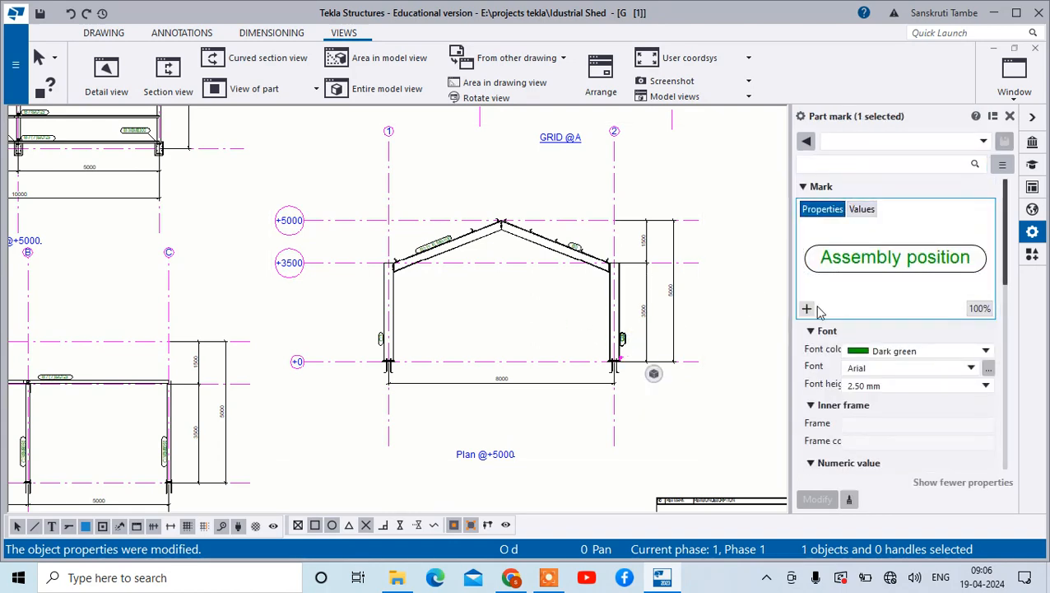
scroll(444, 237, up, 3)
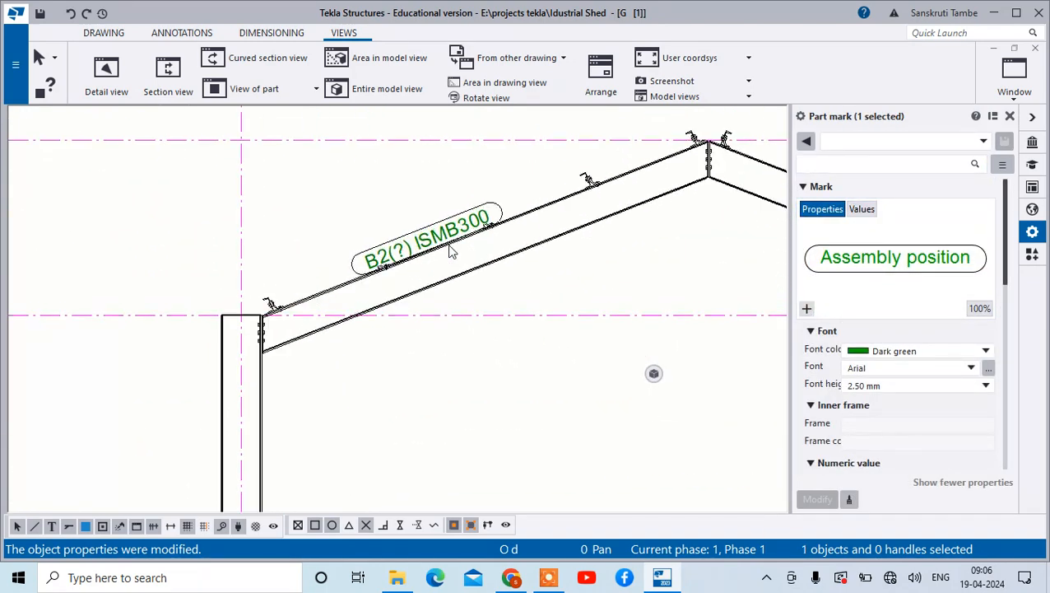
scroll(460, 247, down, 2)
scroll(716, 262, up, 2)
scroll(634, 224, down, 2)
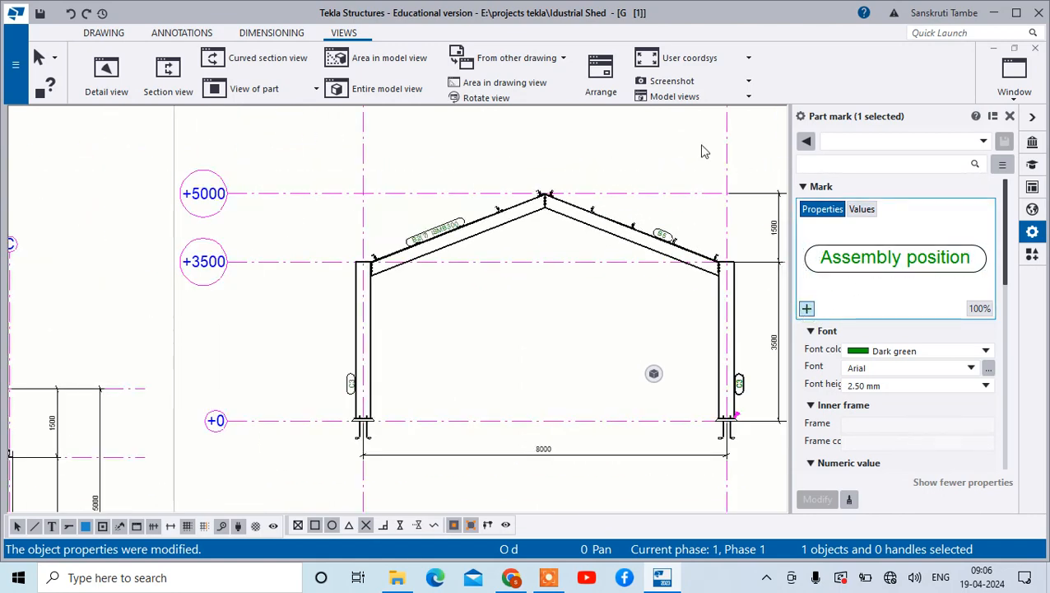
click(600, 58)
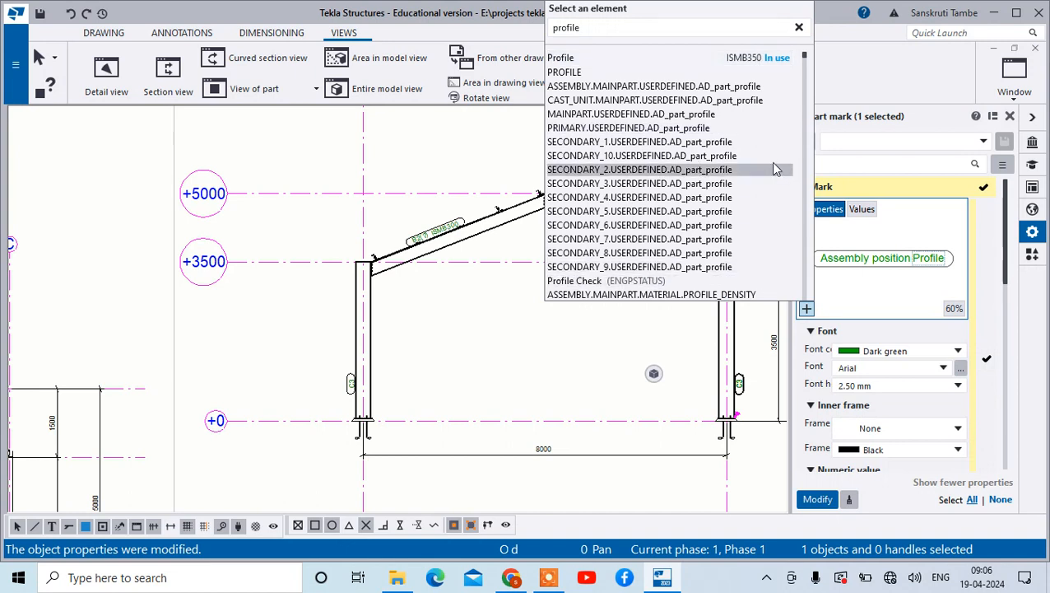
click(817, 498)
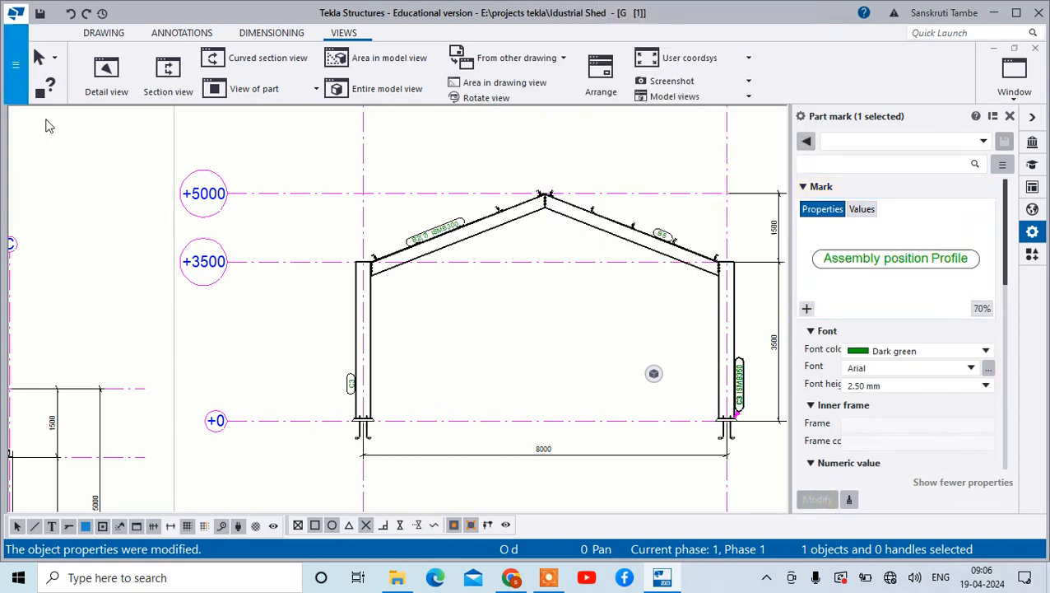
Step: Add the Profile element after Assembly position in the part mark of the column on grid line 1
right_click(363, 346)
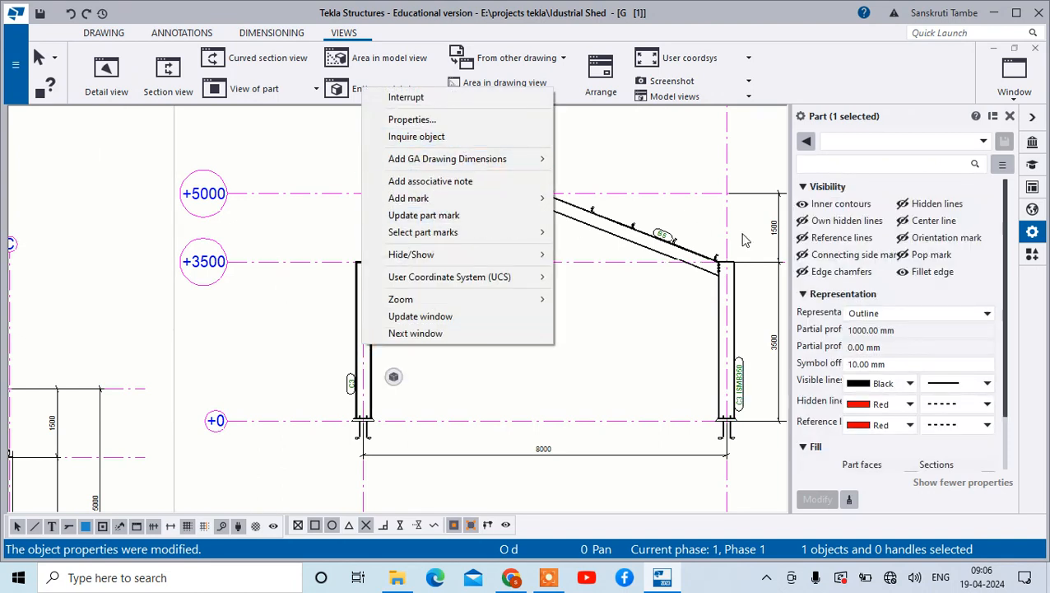
mouse_move(511, 198)
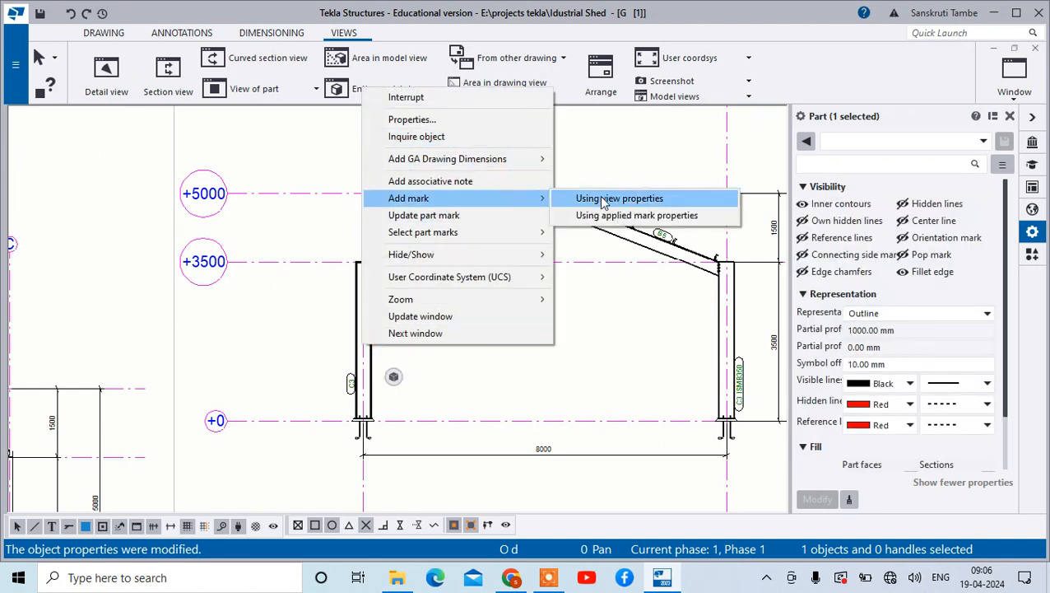
click(351, 382)
click(352, 382)
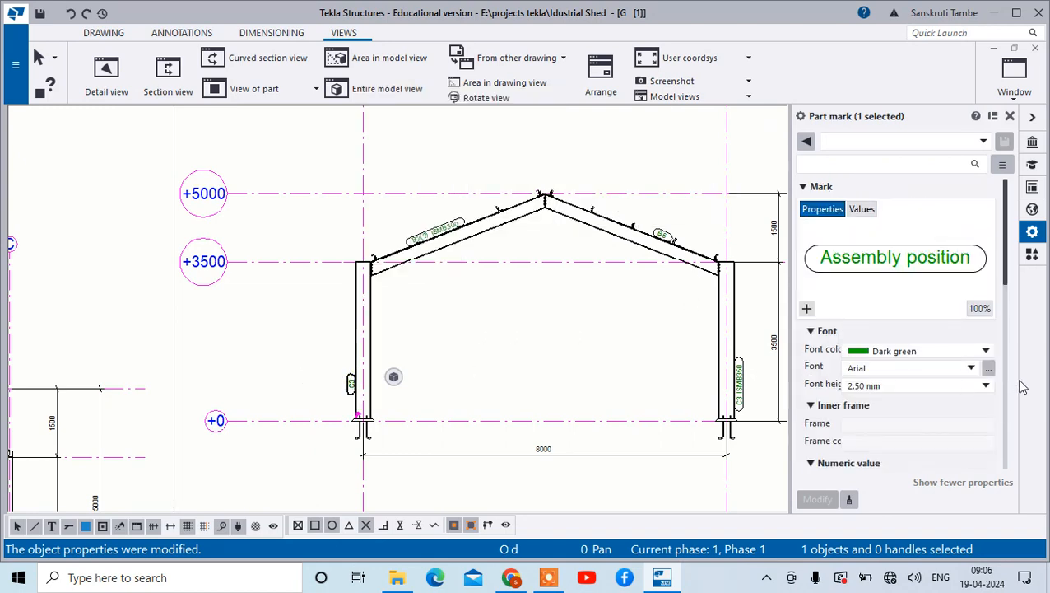
click(807, 309)
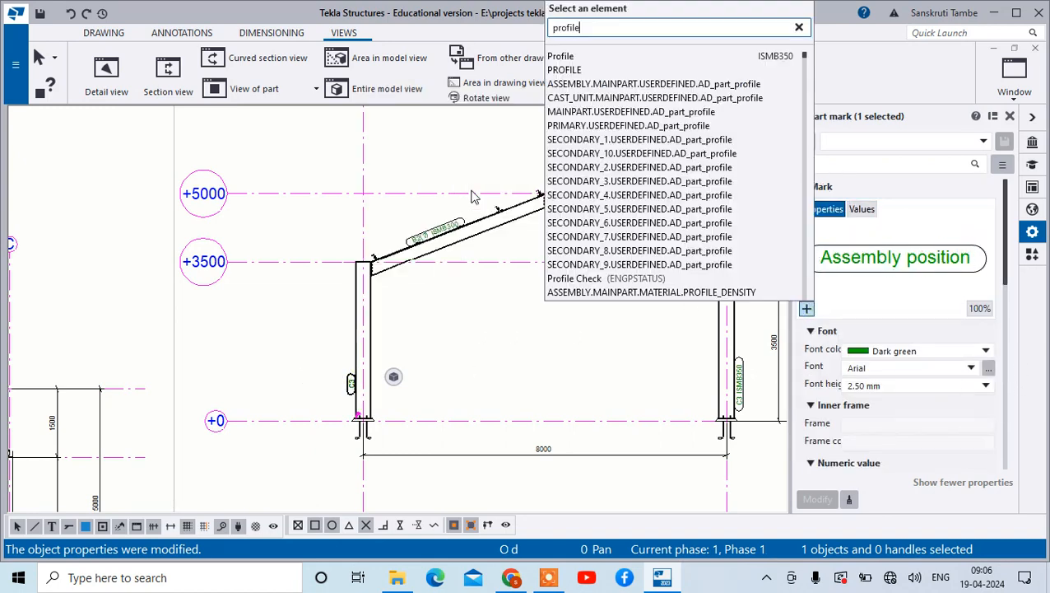
click(622, 62)
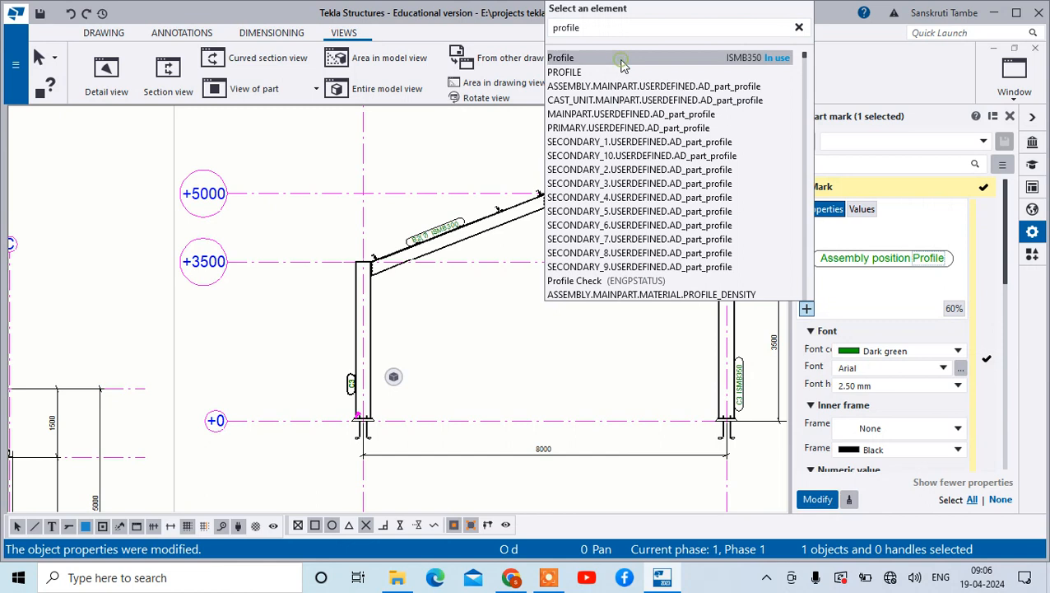
click(817, 499)
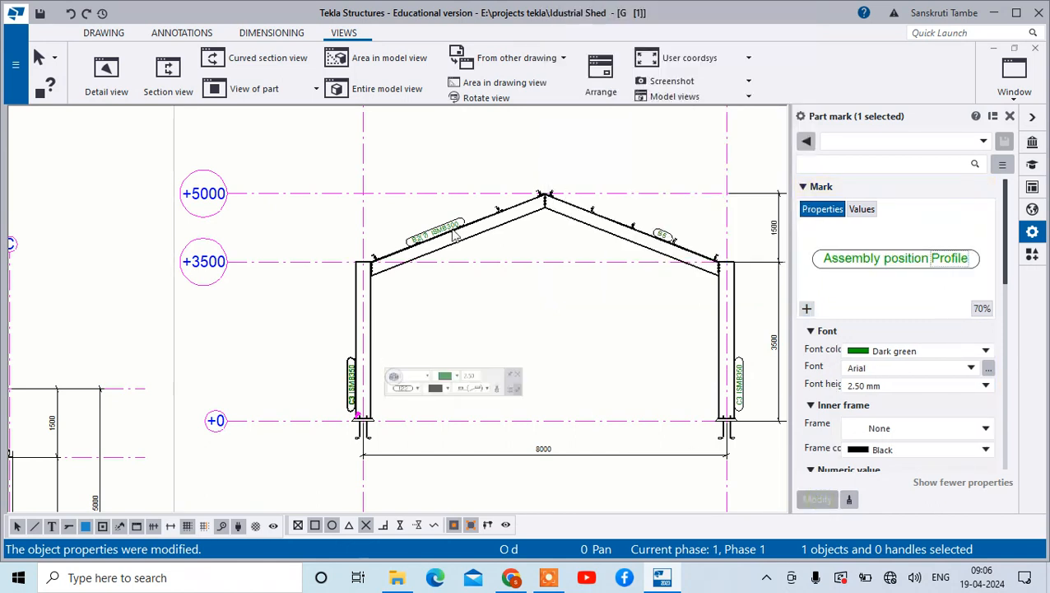
Step: Add the Profile element after Assembly position in the part mark of the rafter next to grid line 2
click(578, 223)
click(662, 237)
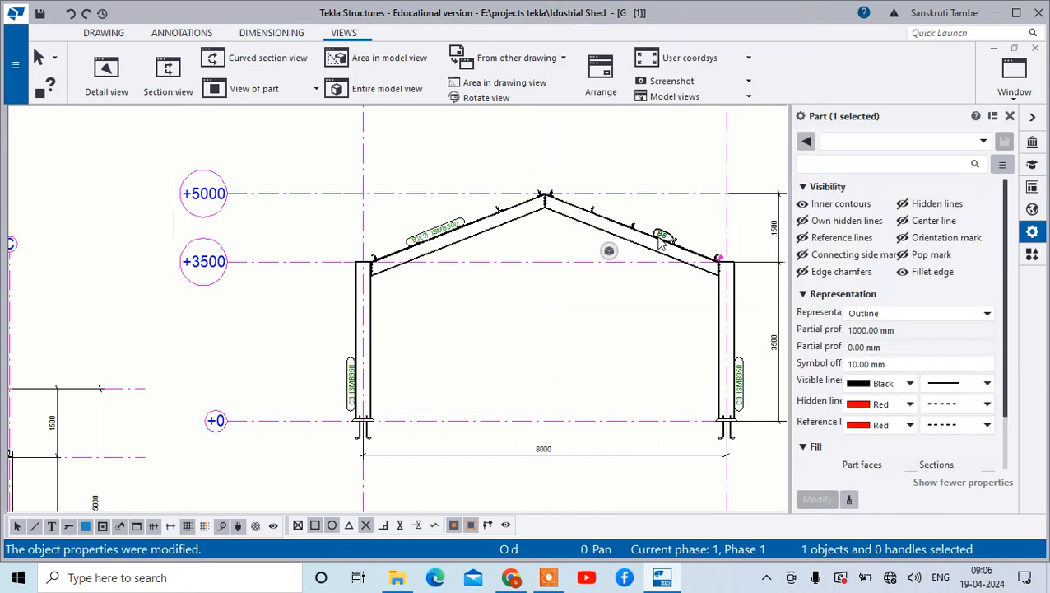
click(809, 308)
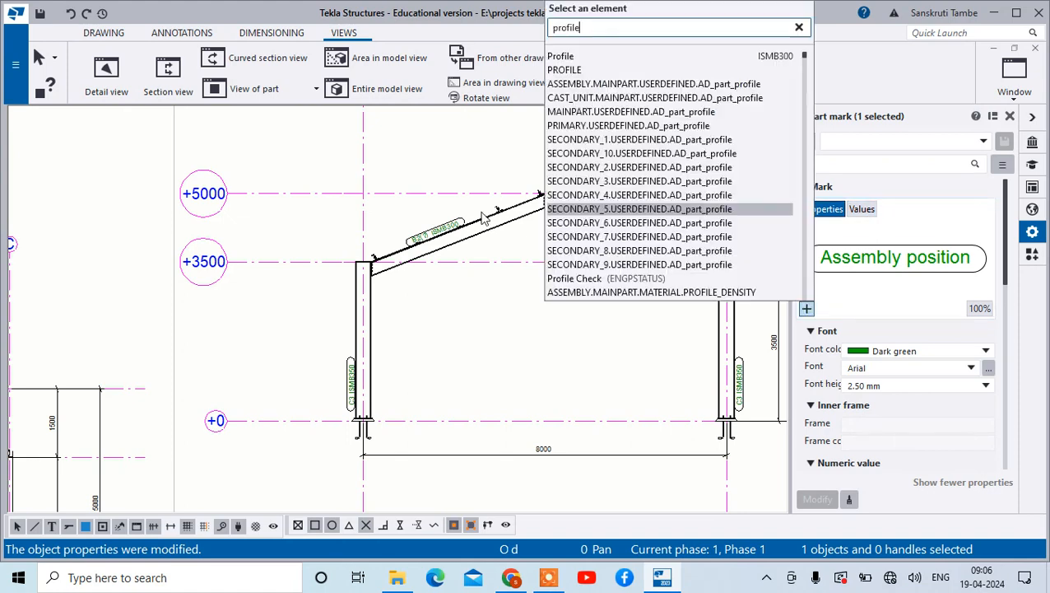
click(563, 57)
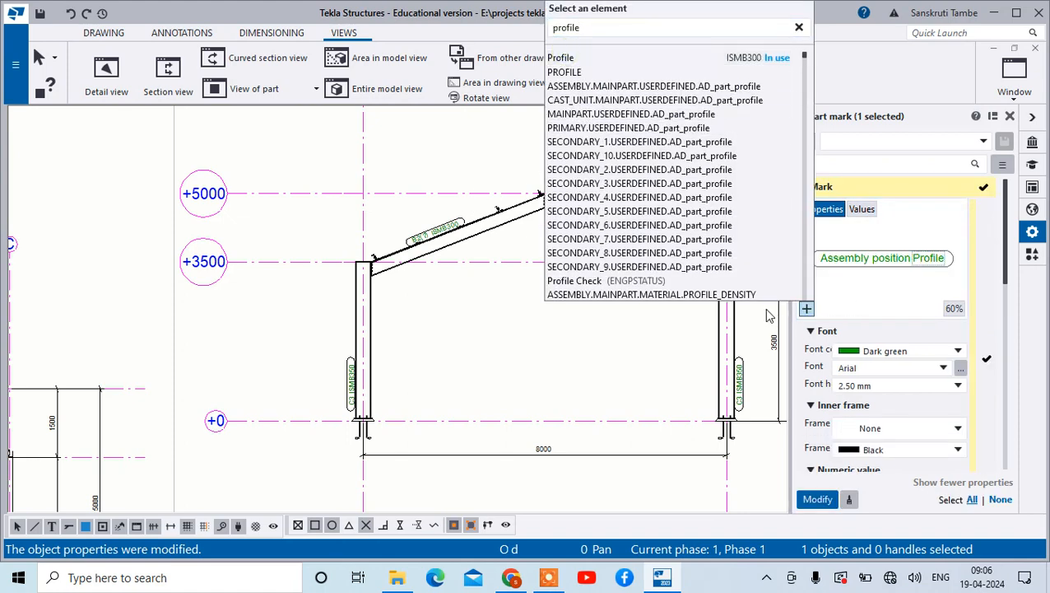
click(818, 499)
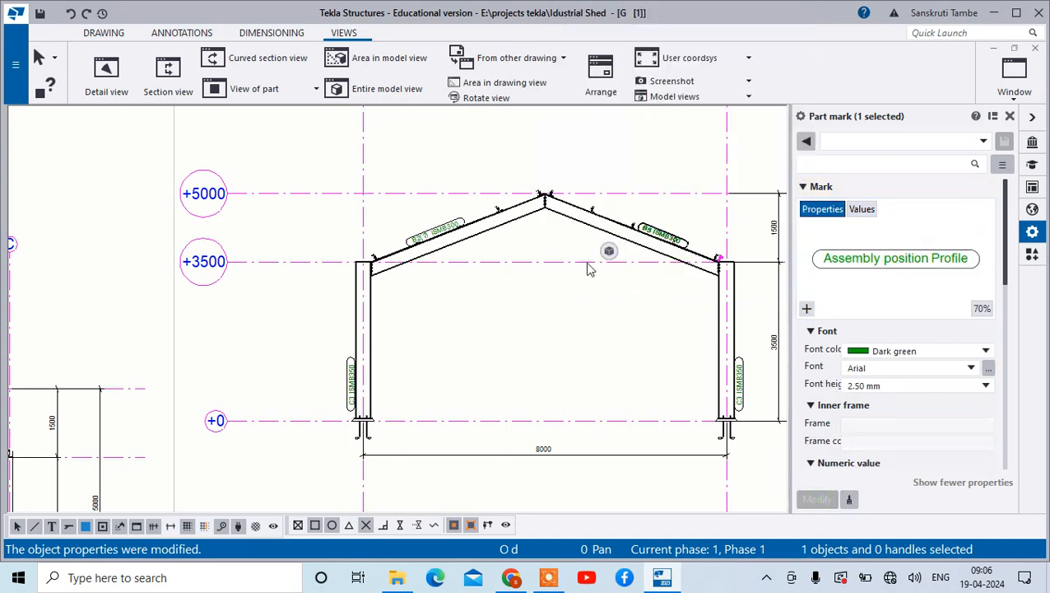
Step: Move the ISMB300 mark of the rafter next to grid line 1 along the rafter towards the ridge
scroll(586, 265, up, 4)
scroll(761, 393, up, 1)
scroll(131, 243, down, 3)
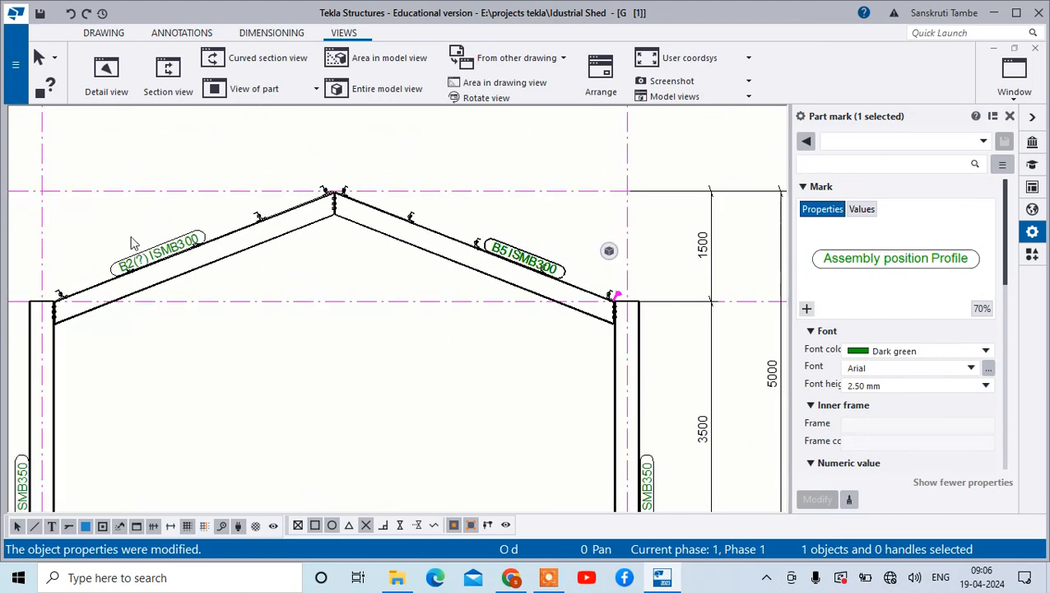
click(179, 250)
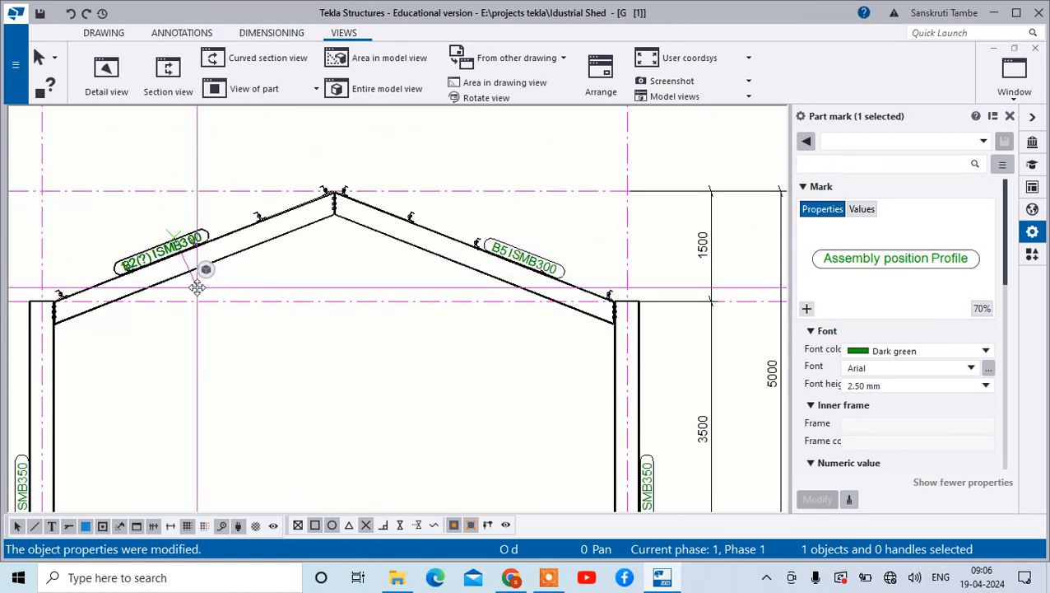
drag(169, 250, 152, 217)
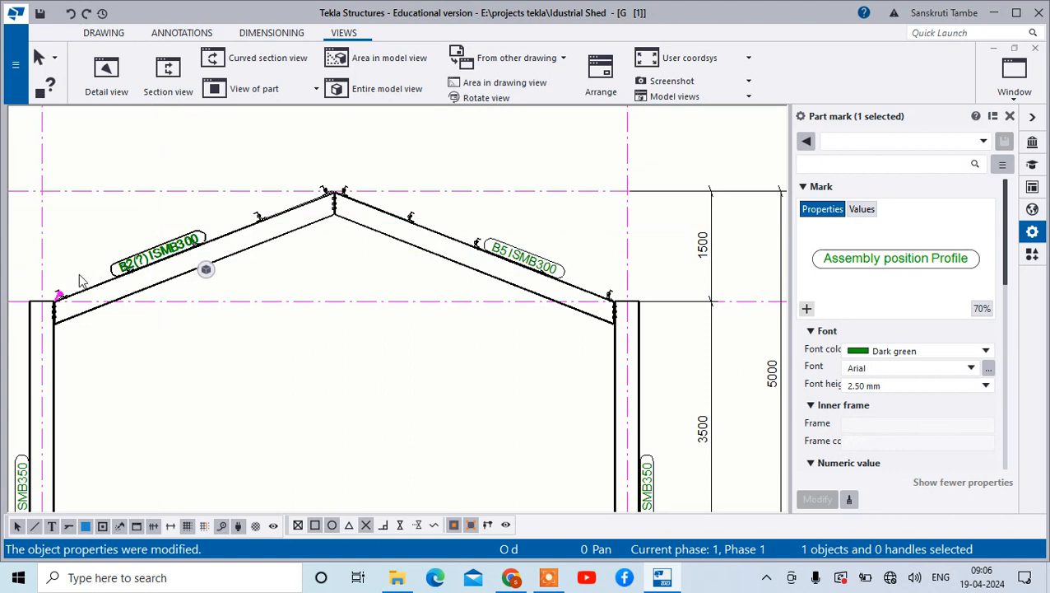
drag(59, 296, 141, 278)
scroll(234, 213, up, 5)
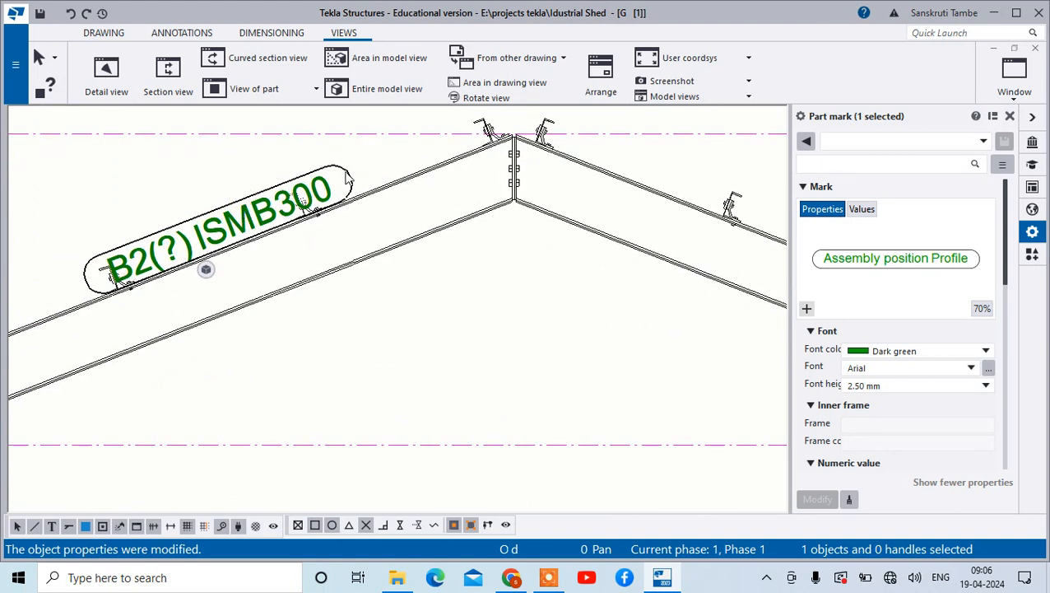
scroll(347, 179, down, 5)
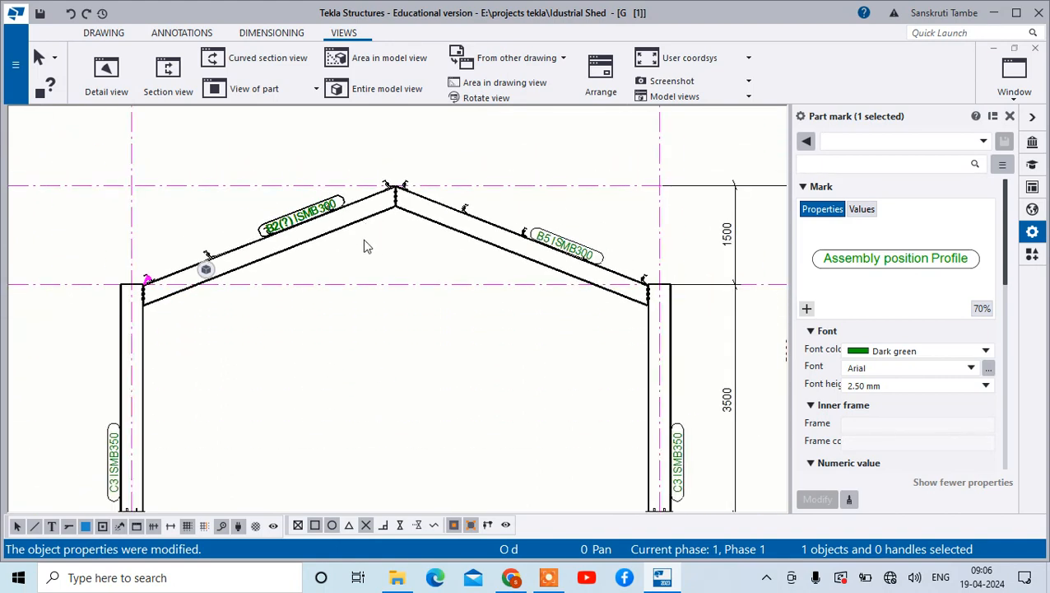
click(373, 237)
click(358, 227)
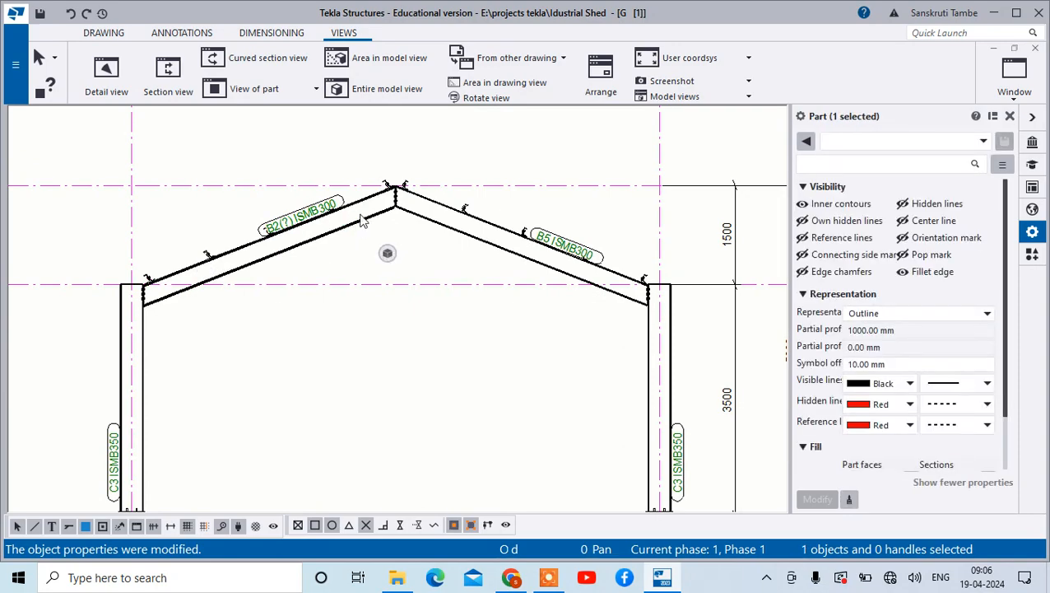
scroll(489, 191, down, 5)
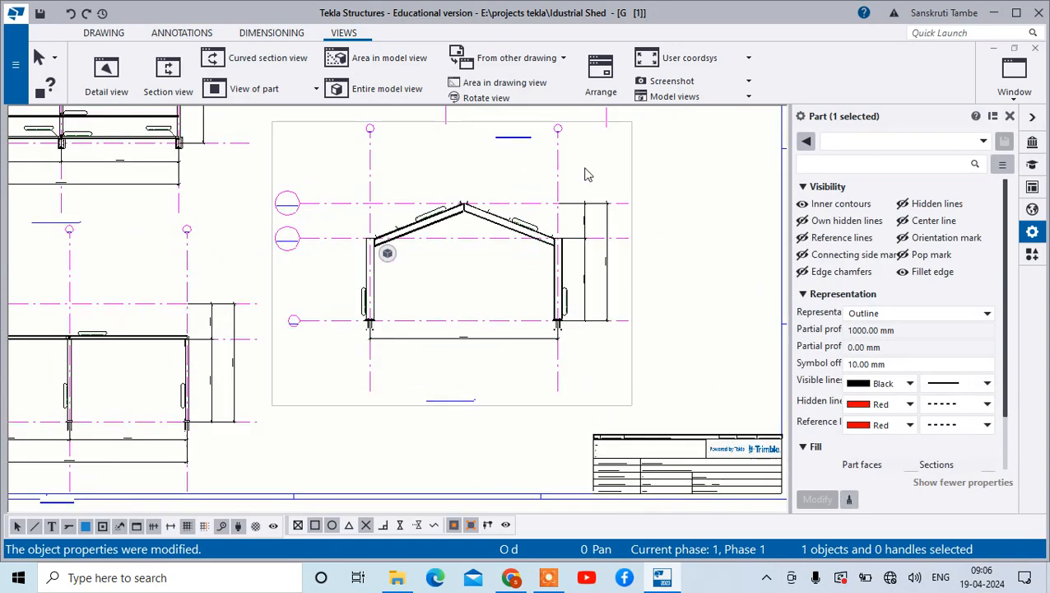
Step: Set the leader line type of the drawing's part marks to the plain leader line option and apply the change to the drawing
double_click(608, 192)
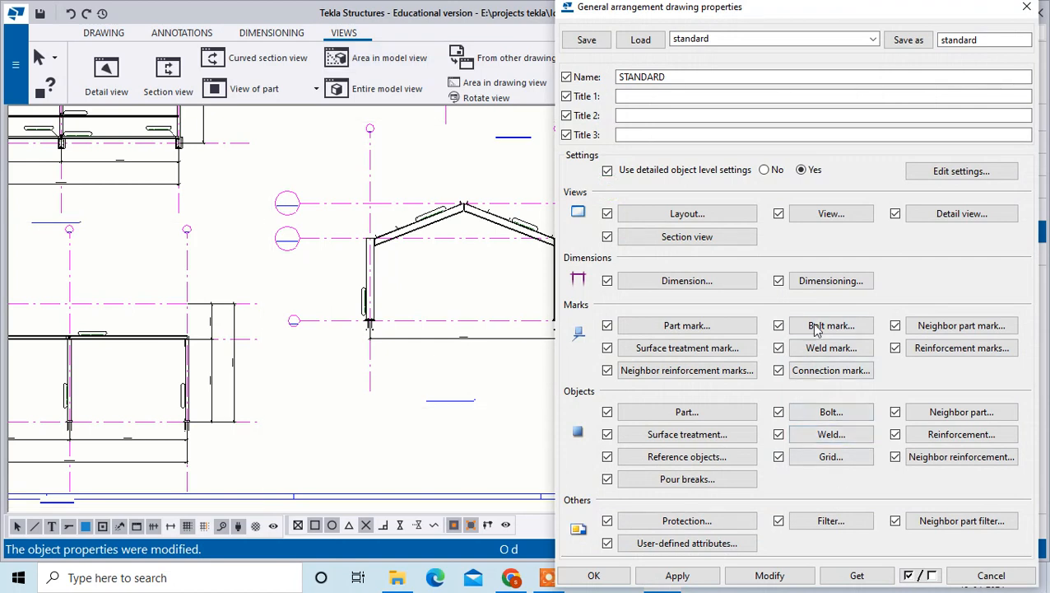
click(733, 330)
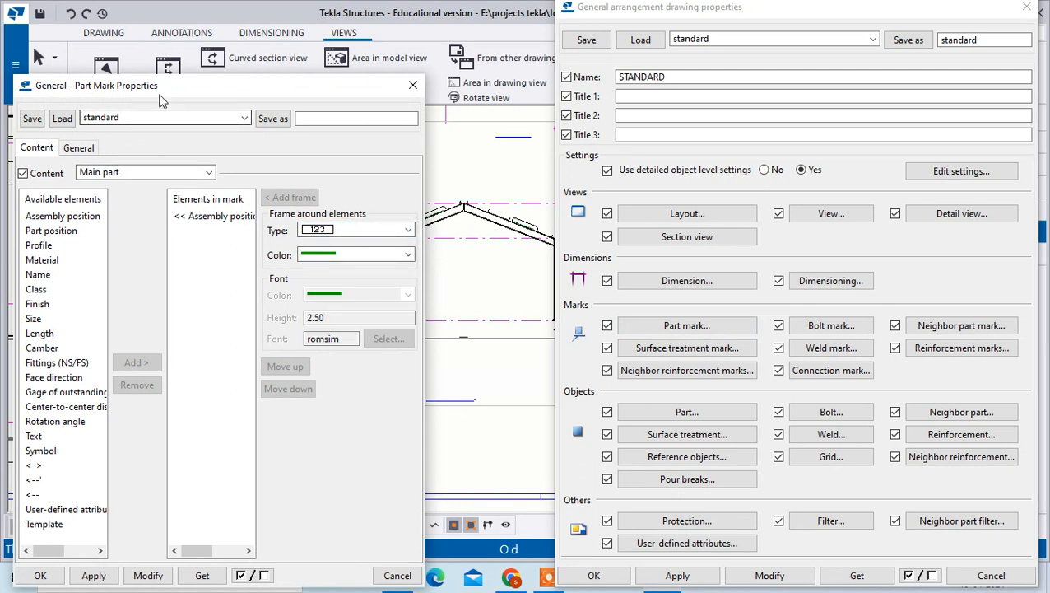
click(68, 153)
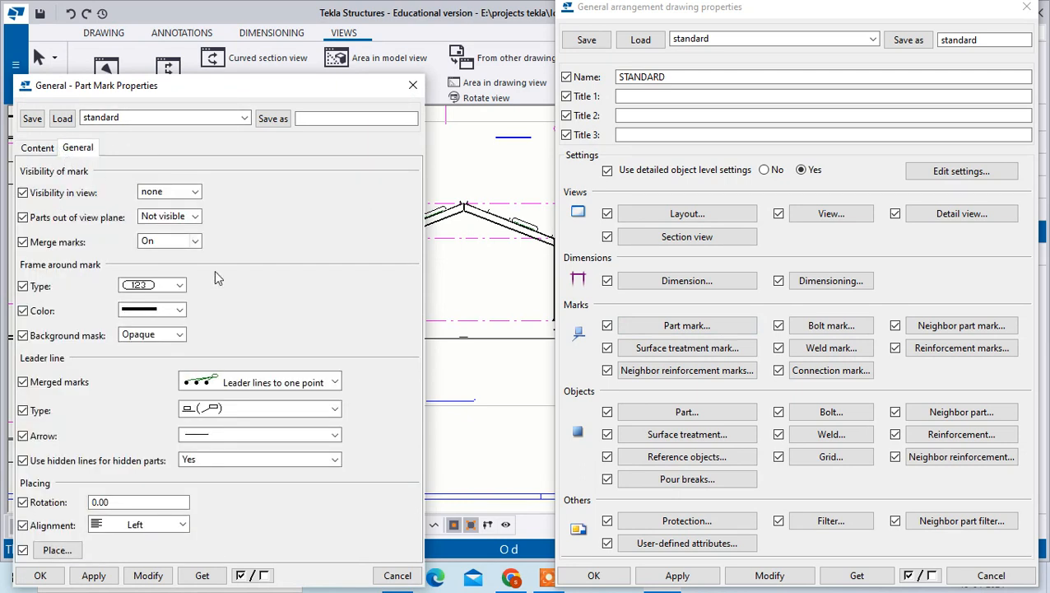
click(234, 389)
click(239, 387)
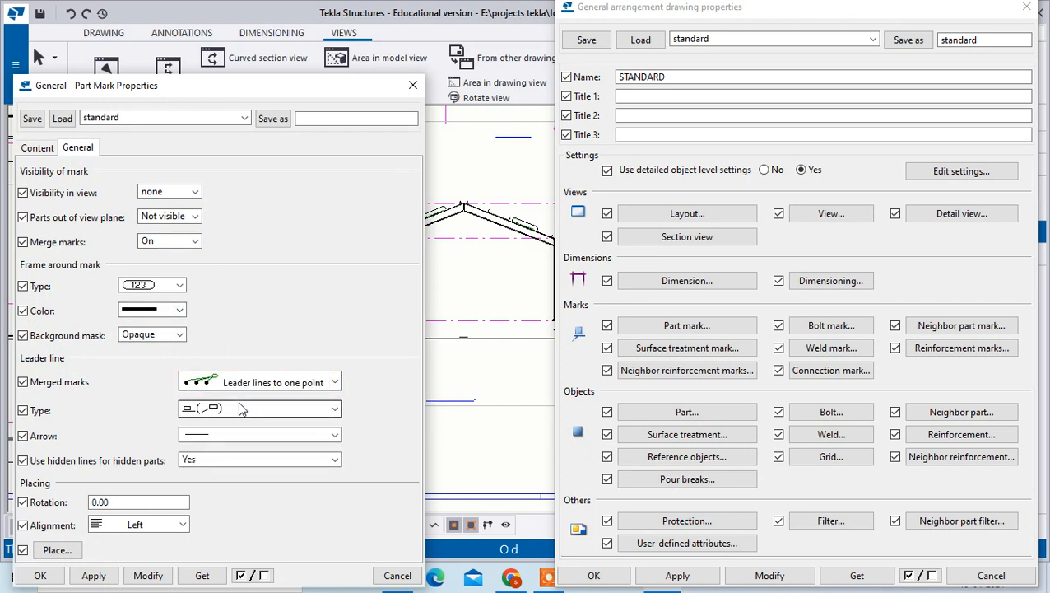
click(243, 409)
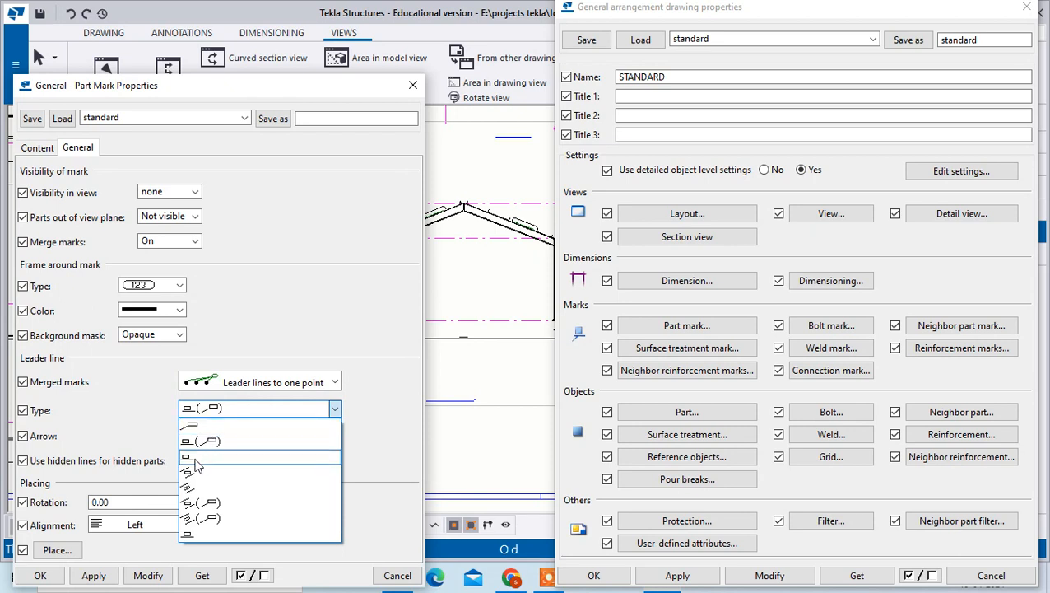
click(192, 427)
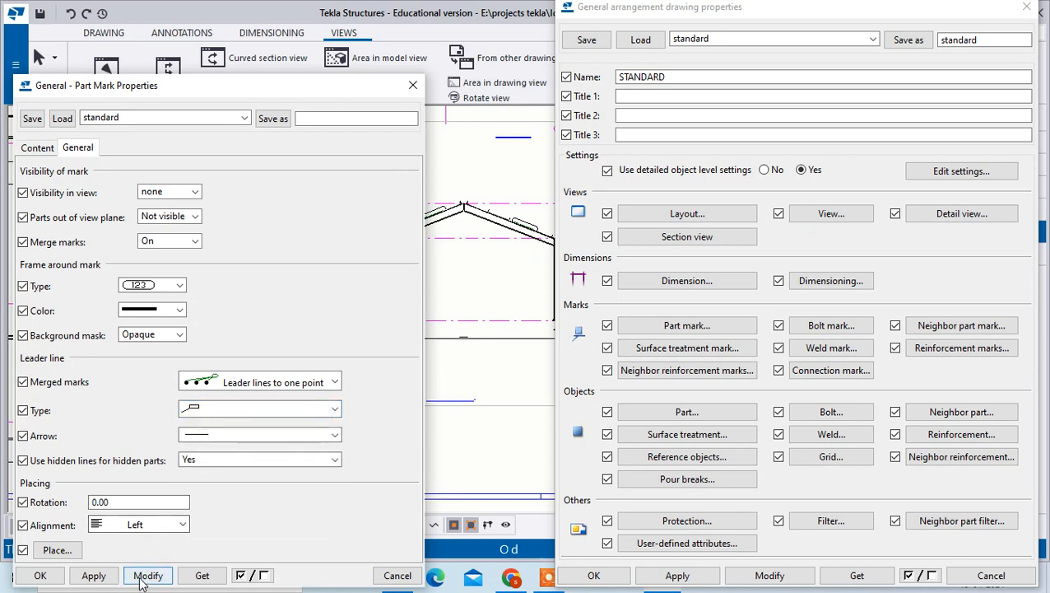
click(148, 576)
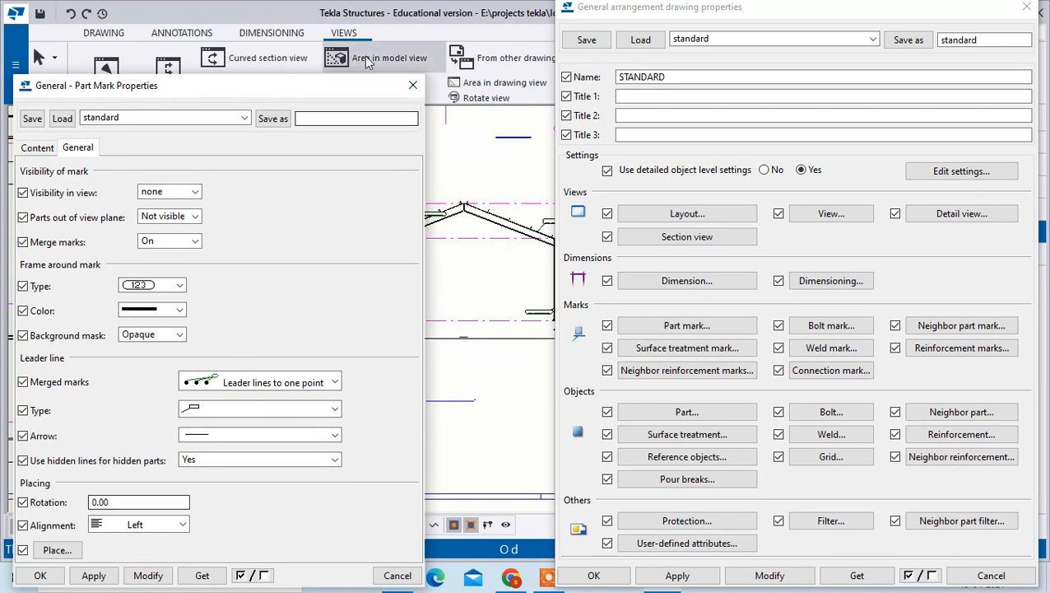
click(414, 86)
Step: Move the ISMB300 marks of both rafters below their eaves ends, inside the GRID @A frame
scroll(447, 188, up, 5)
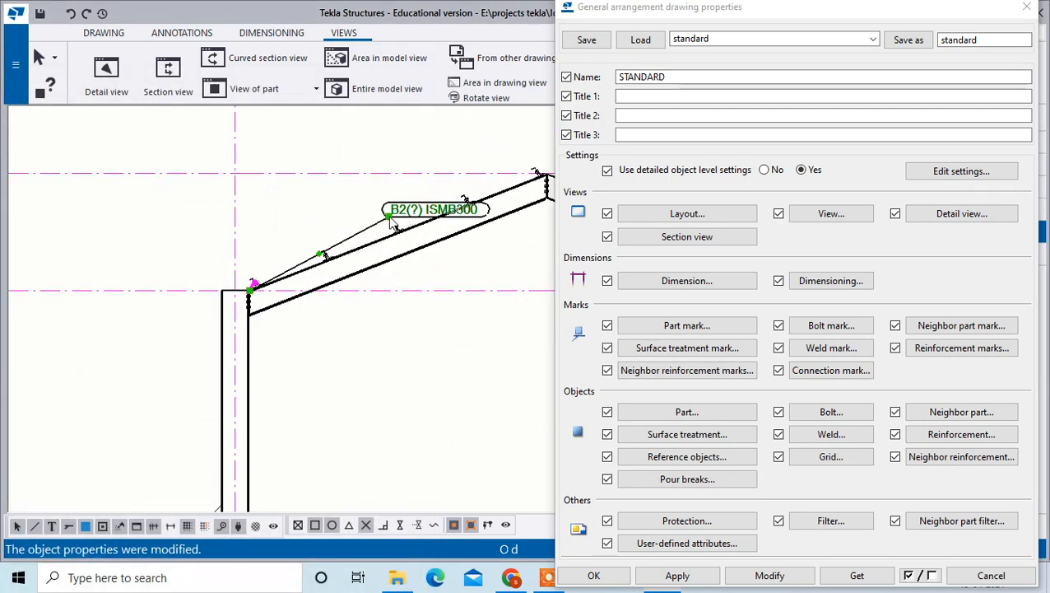
mouse_move(389, 225)
mouse_down()
mouse_move(358, 291)
mouse_move(317, 327)
mouse_move(260, 327)
mouse_move(283, 327)
mouse_up()
scroll(283, 329, down, 6)
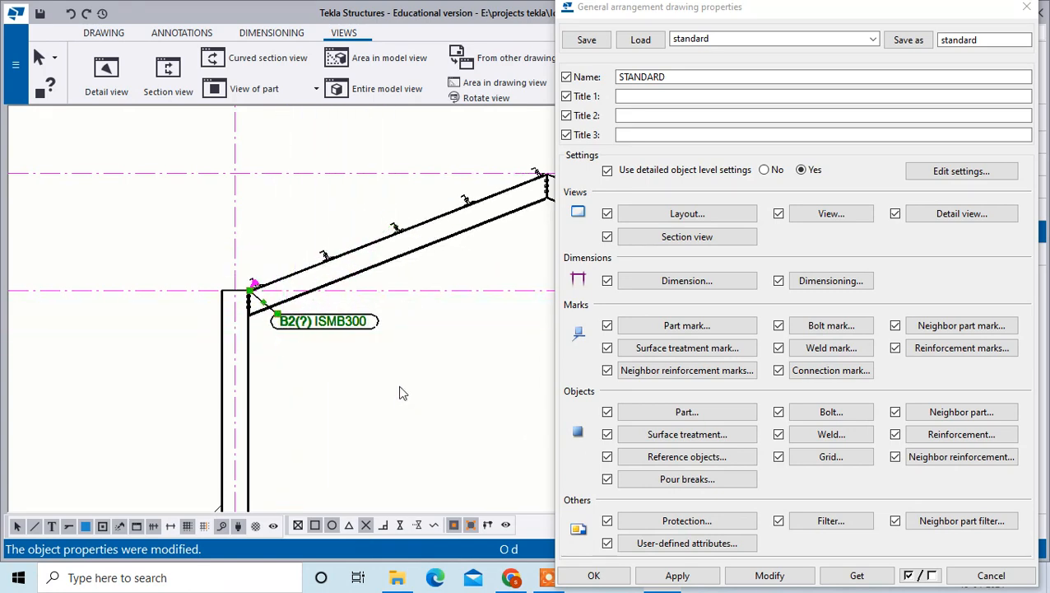
scroll(394, 286, up, 6)
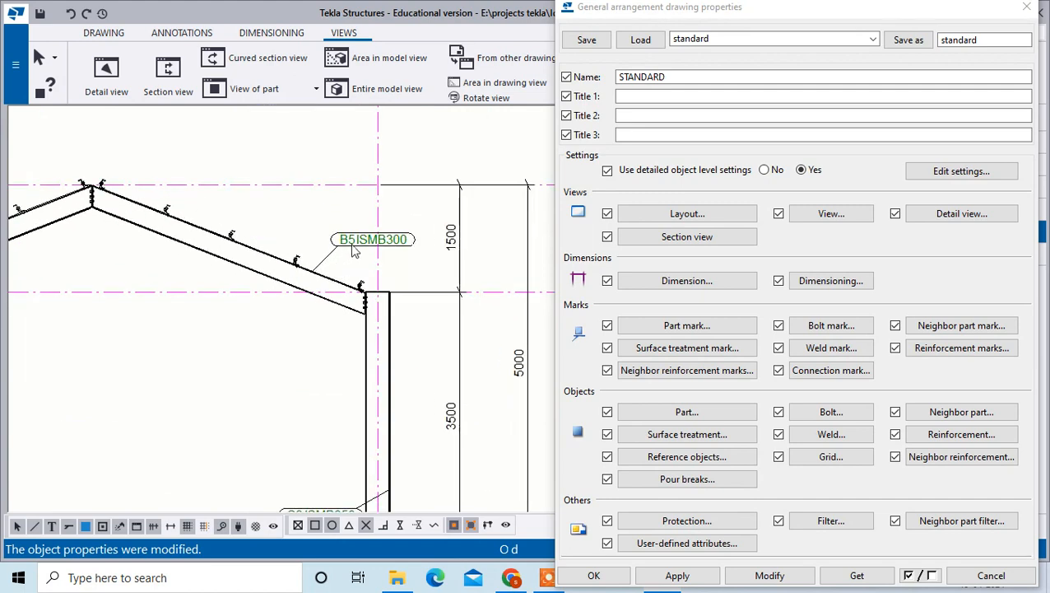
drag(344, 251, 276, 319)
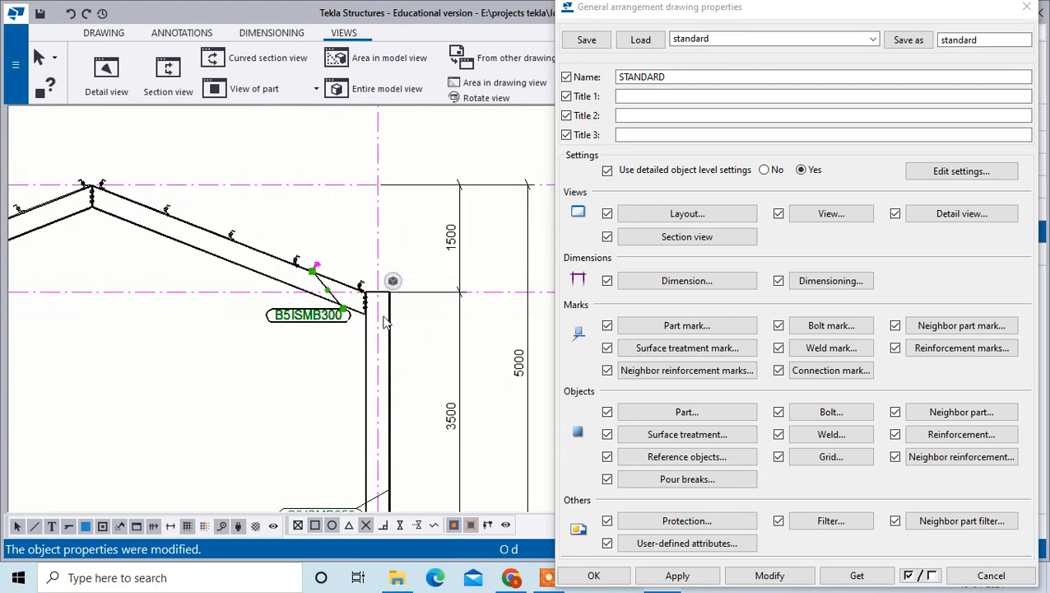
scroll(383, 322, down, 3)
scroll(230, 315, up, 2)
scroll(153, 300, down, 3)
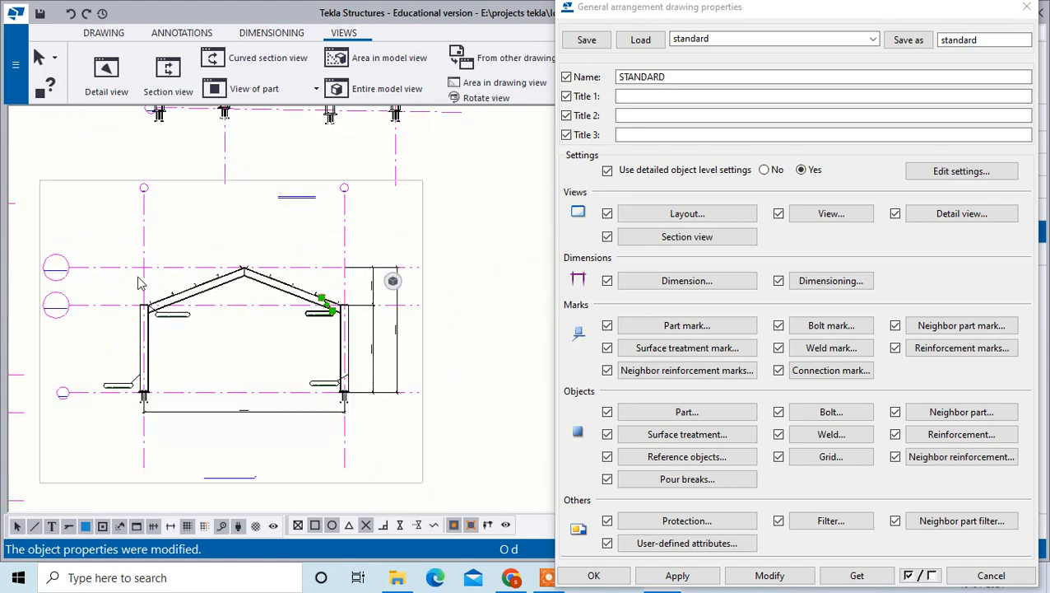
Step: Add a part mark using the view properties to the eaves purlin next to grid line 1 and place it just above the purlin
scroll(154, 293, up, 6)
scroll(198, 415, up, 3)
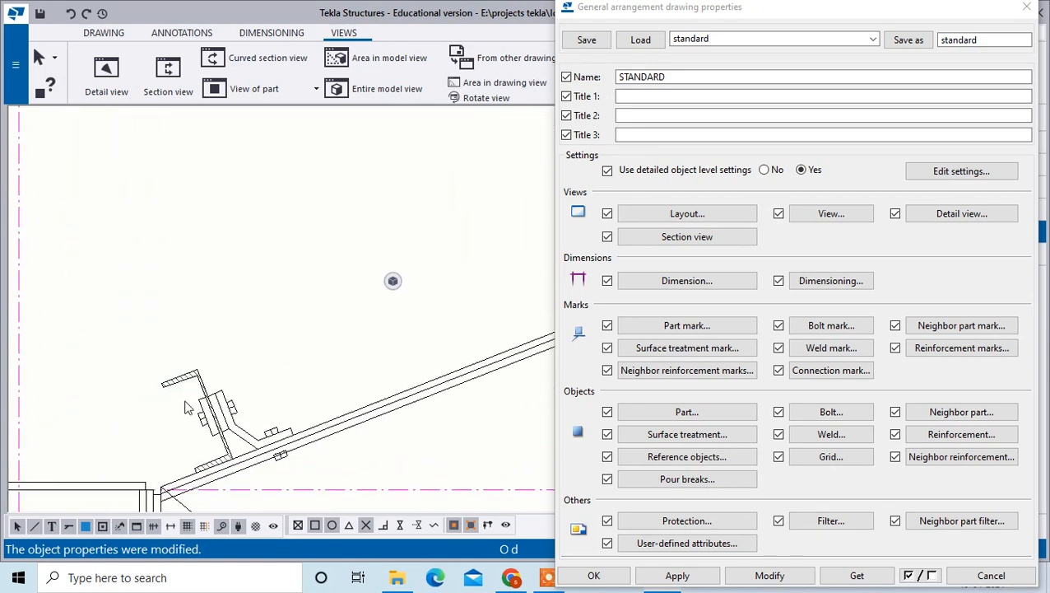
right_click(178, 382)
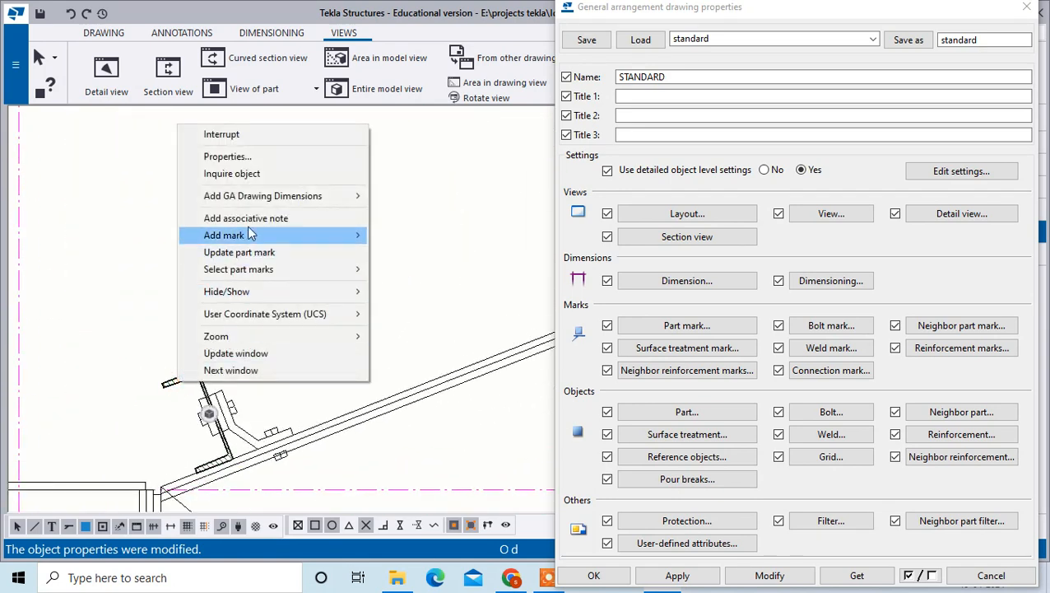
click(395, 236)
scroll(235, 331, down, 2)
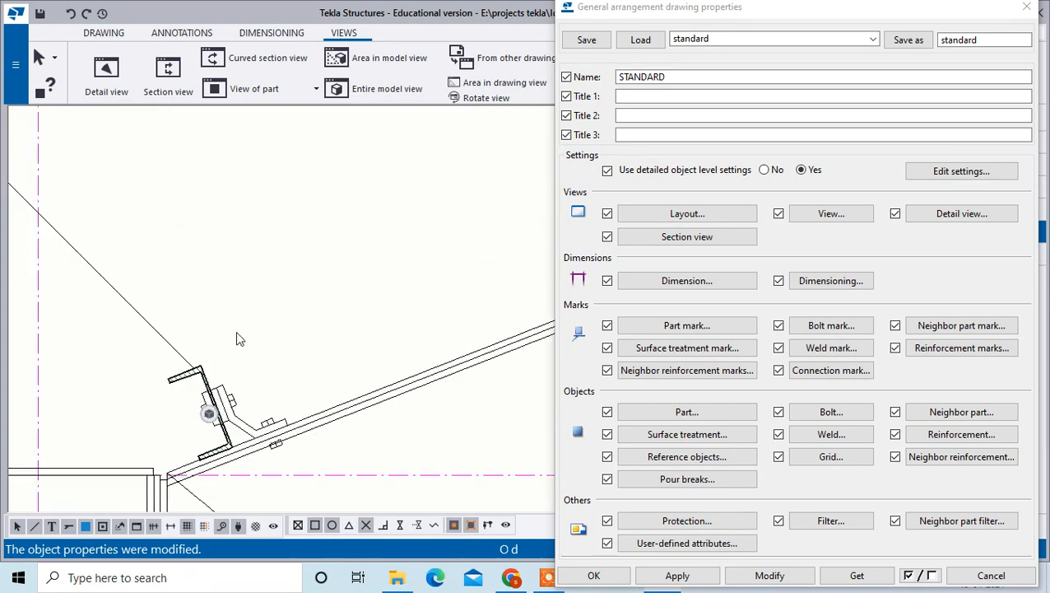
click(163, 274)
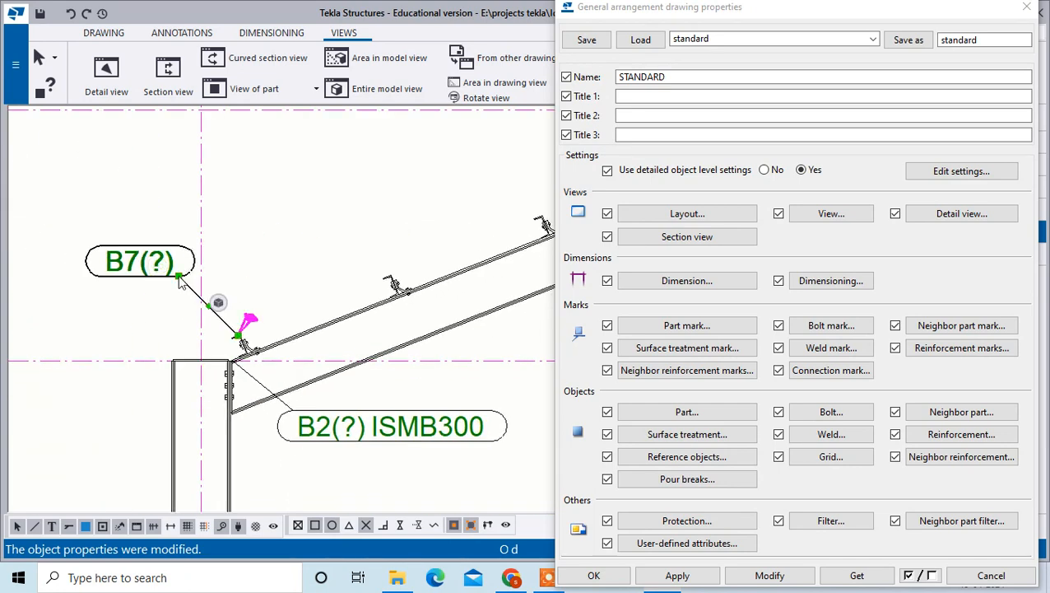
drag(181, 280, 279, 332)
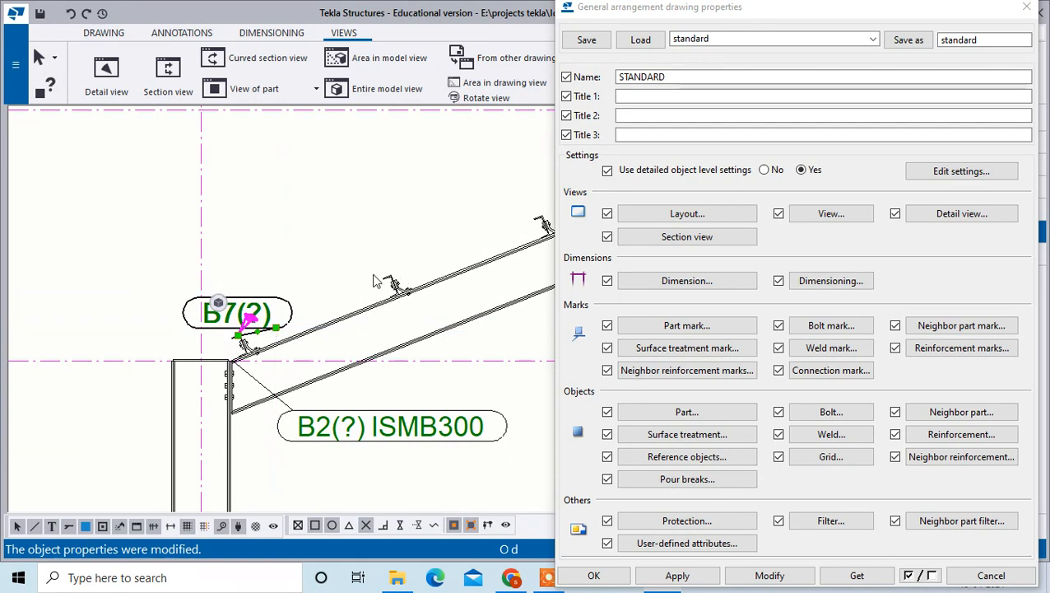
scroll(298, 332, up, 2)
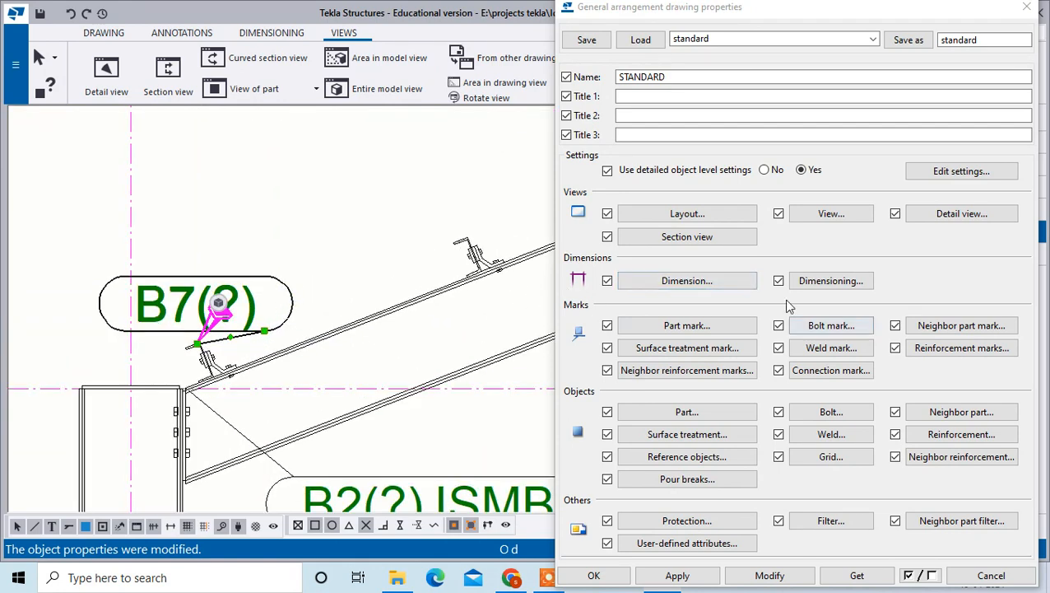
Step: Add the profile after the assembly position in the eaves purlin's part mark and shift the mark away from the rafter
click(738, 327)
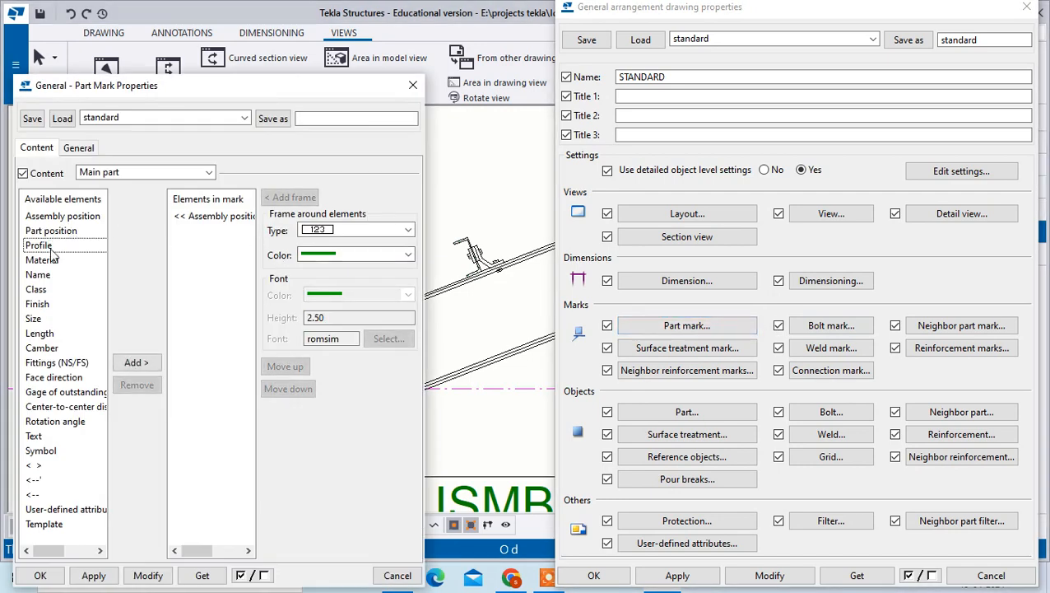
click(139, 363)
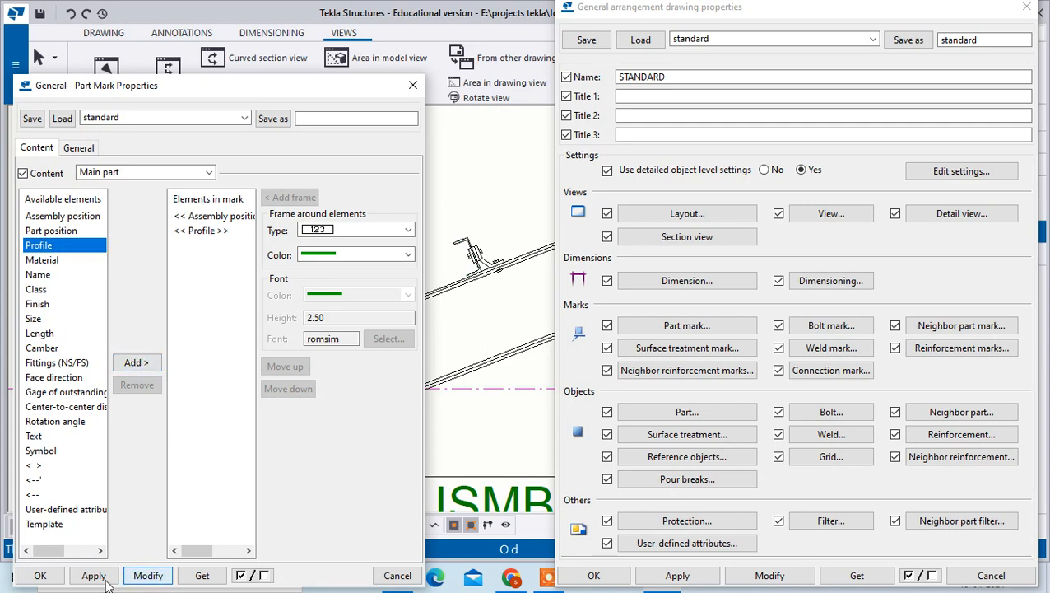
click(40, 576)
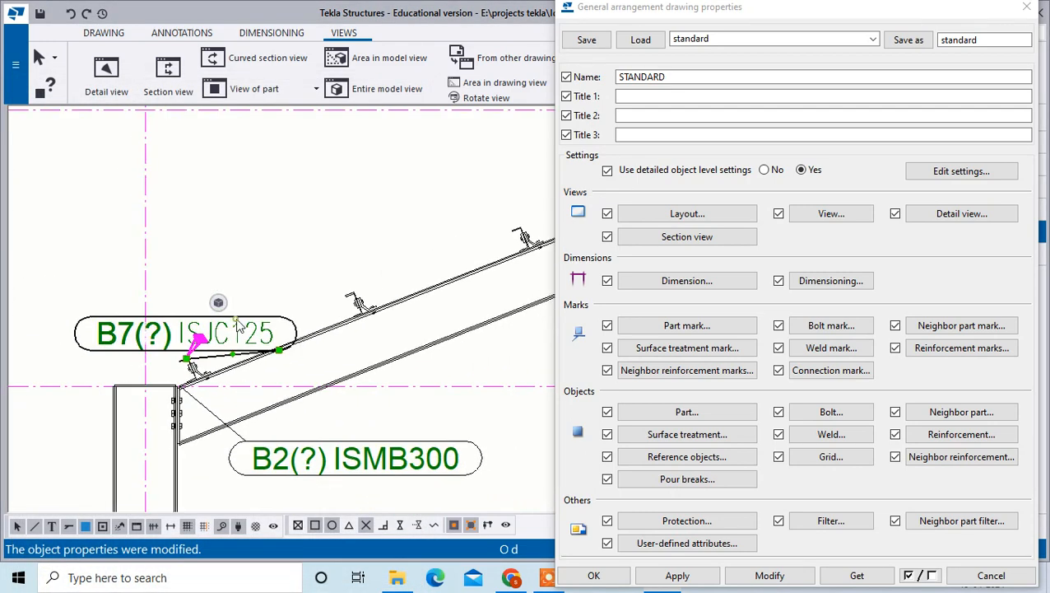
scroll(238, 323, down, 4)
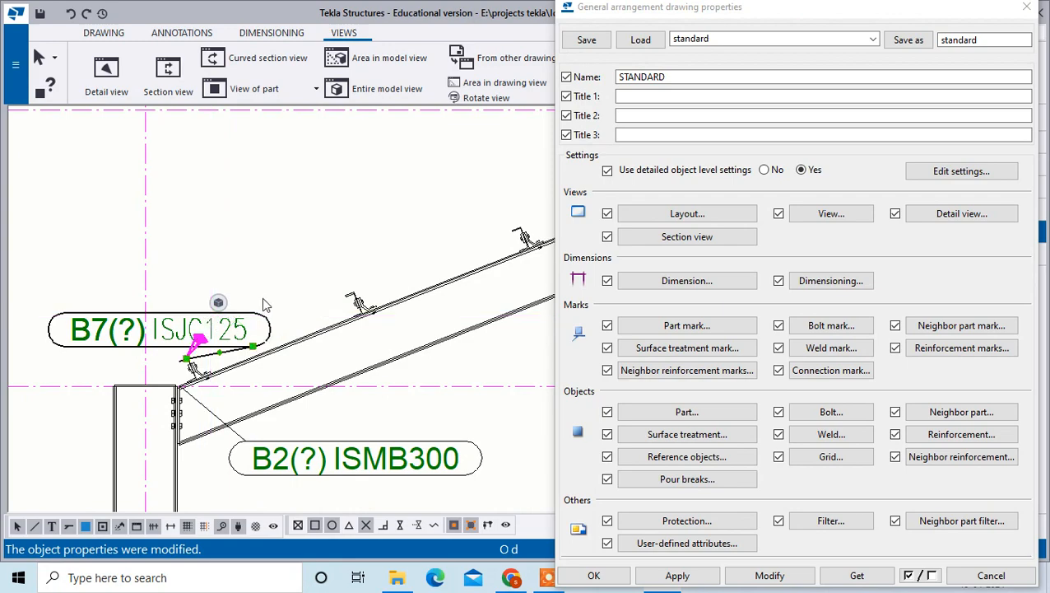
Step: Examine the ridge connection and the purlins along both rafters in the GRID @A view
scroll(205, 283, down, 5)
scroll(142, 239, up, 5)
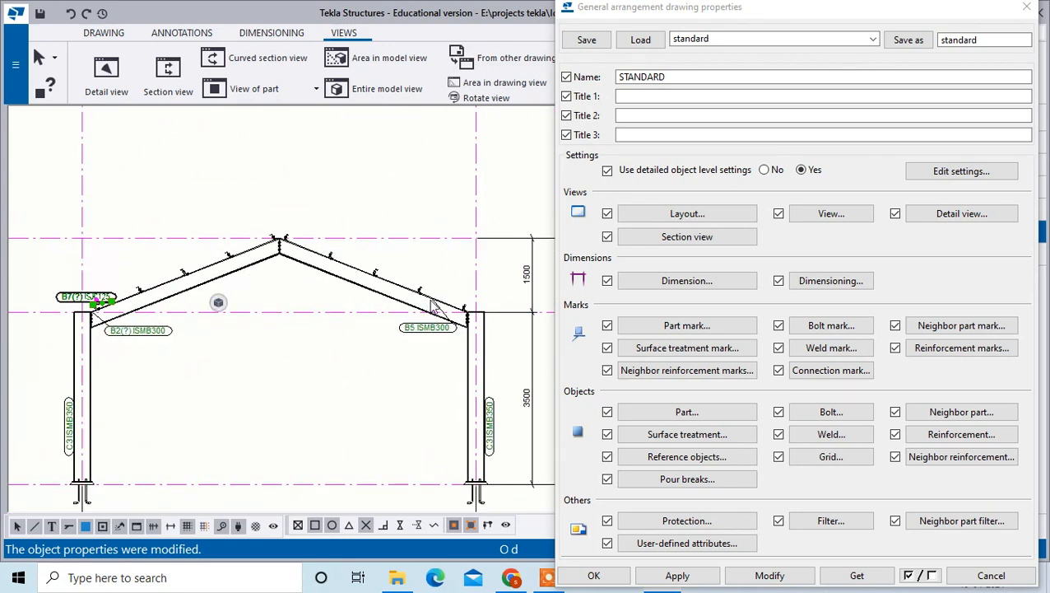
scroll(141, 238, up, 5)
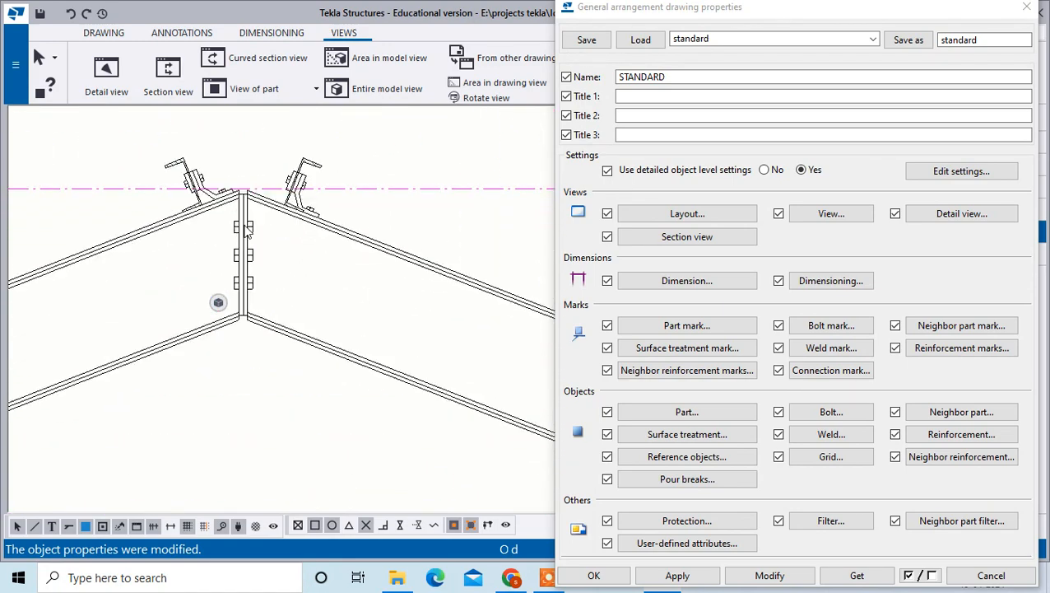
scroll(369, 269, down, 3)
scroll(347, 267, down, 2)
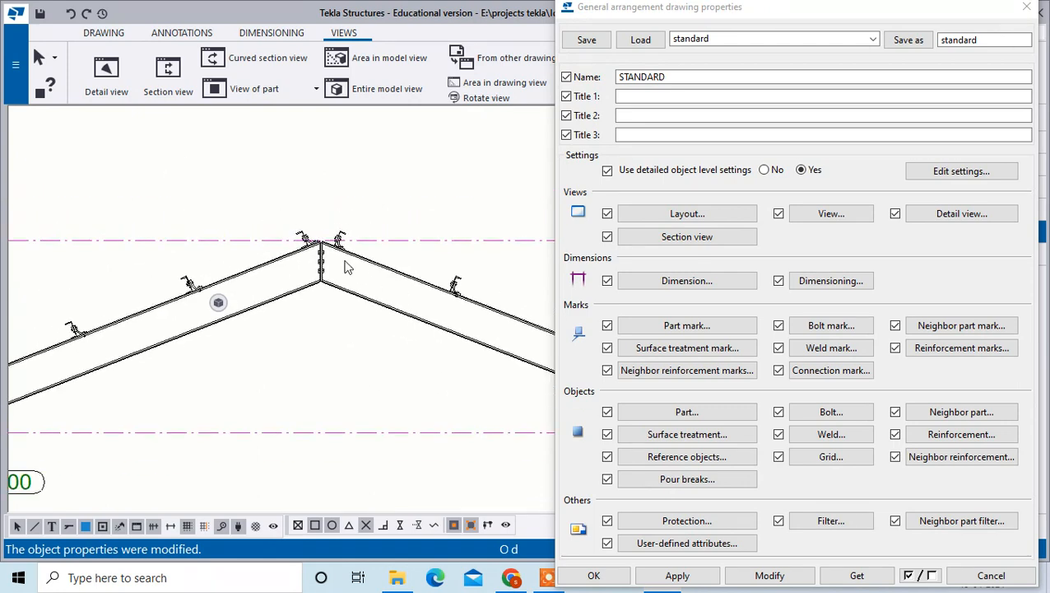
scroll(315, 257, up, 2)
scroll(319, 257, down, 5)
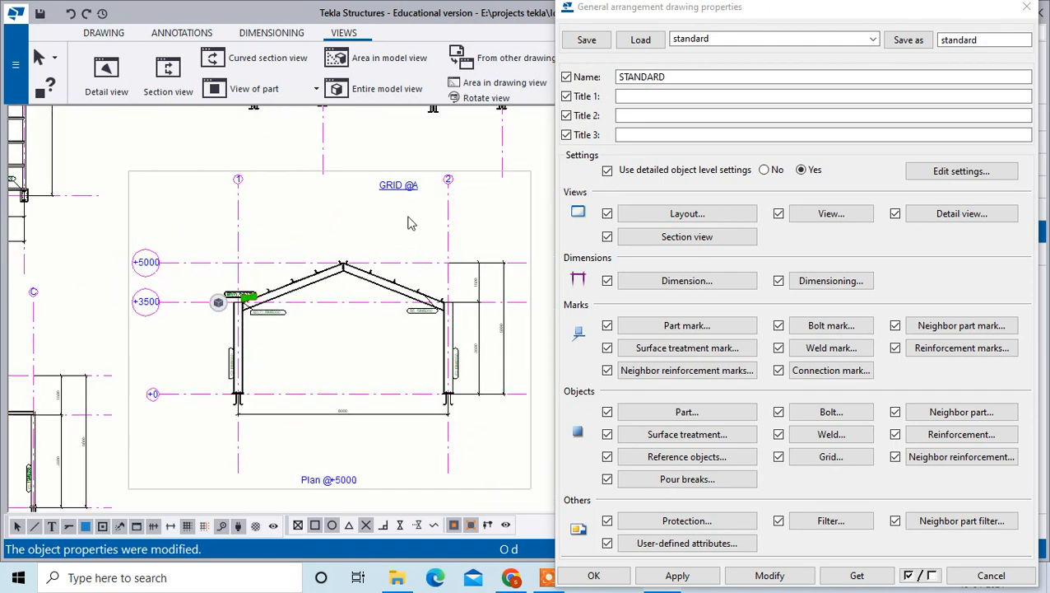
scroll(415, 341, up, 2)
scroll(238, 236, up, 4)
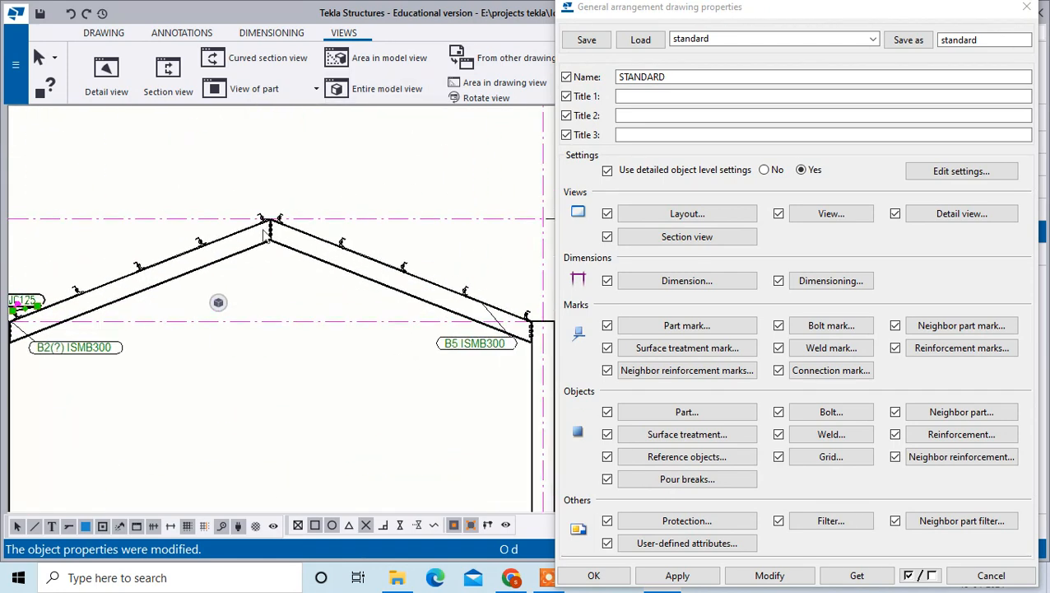
scroll(250, 229, up, 3)
scroll(265, 233, down, 4)
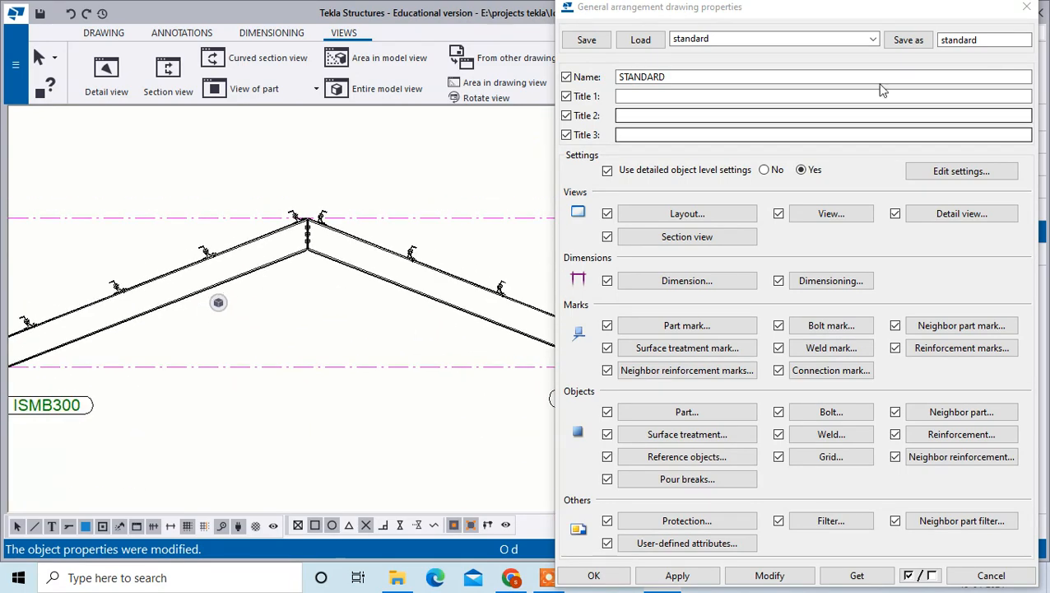
Step: Close the general arrangement drawing properties and move the GRID @A view up towards the 3D view
click(1023, 8)
scroll(382, 171, down, 6)
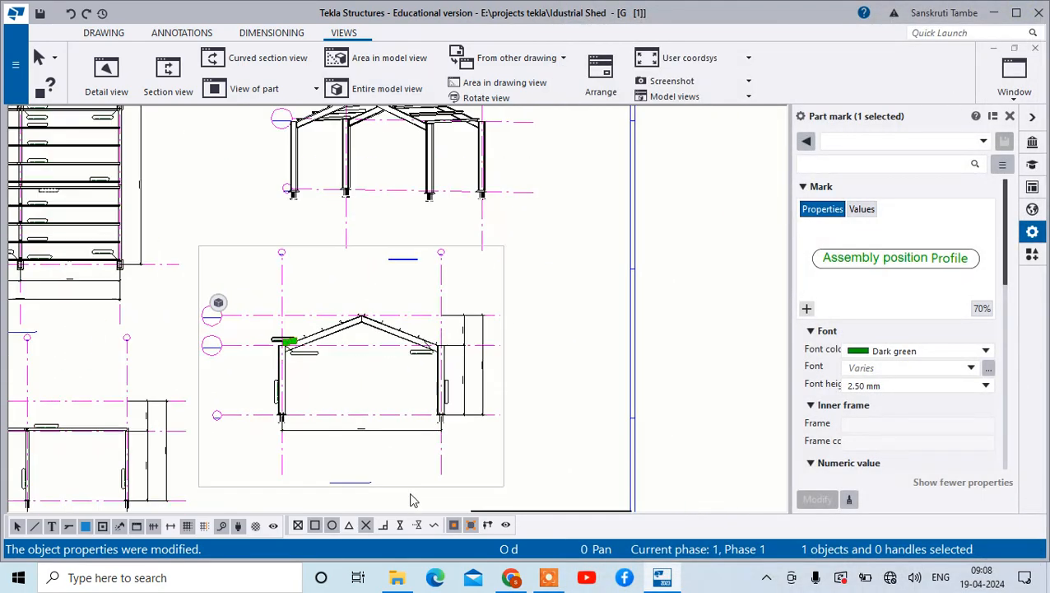
scroll(329, 206, down, 3)
scroll(444, 237, up, 1)
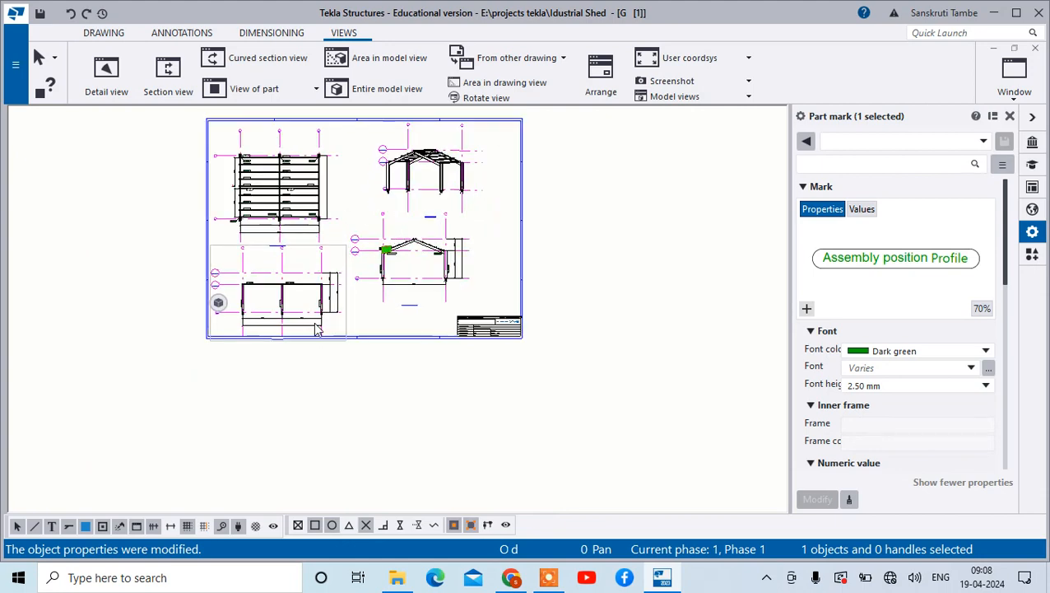
scroll(445, 237, up, 1)
click(476, 227)
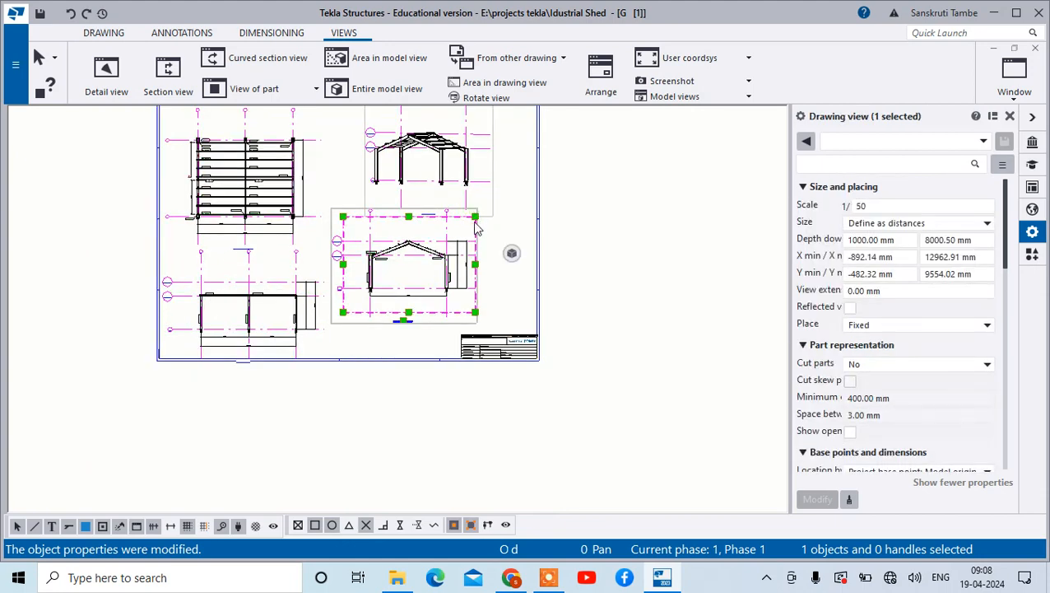
mouse_move(485, 211)
mouse_down()
mouse_move(494, 206)
mouse_move(486, 202)
mouse_up()
click(628, 248)
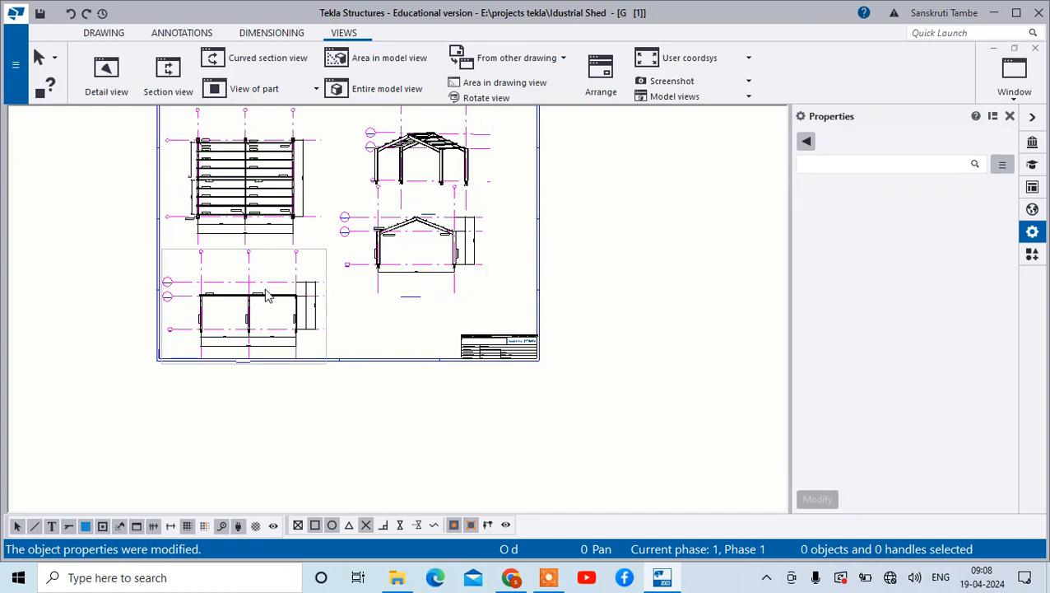
Step: Start a detail view of the GRID @A ridge connection, its circle centred on the middle bolt and reaching the rafters' lower meeting point
scroll(246, 201, up, 6)
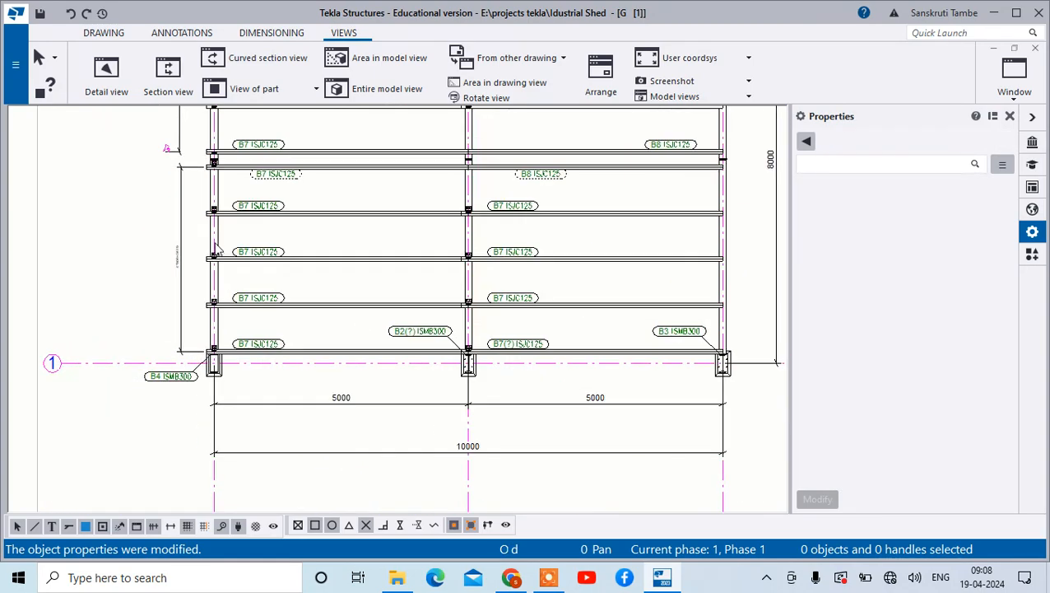
scroll(191, 315, down, 5)
scroll(490, 329, up, 6)
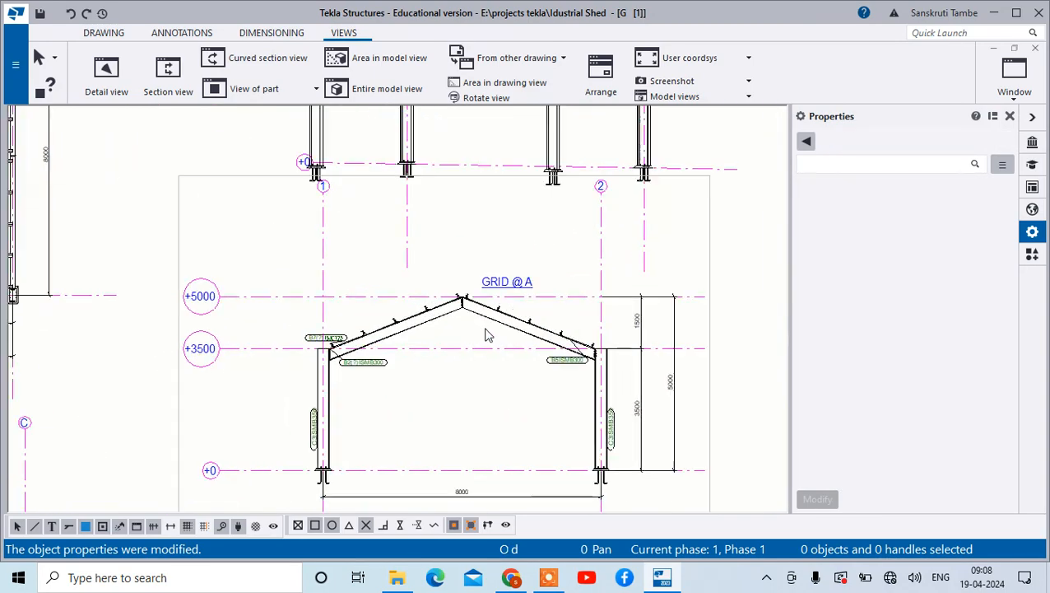
scroll(436, 310, up, 5)
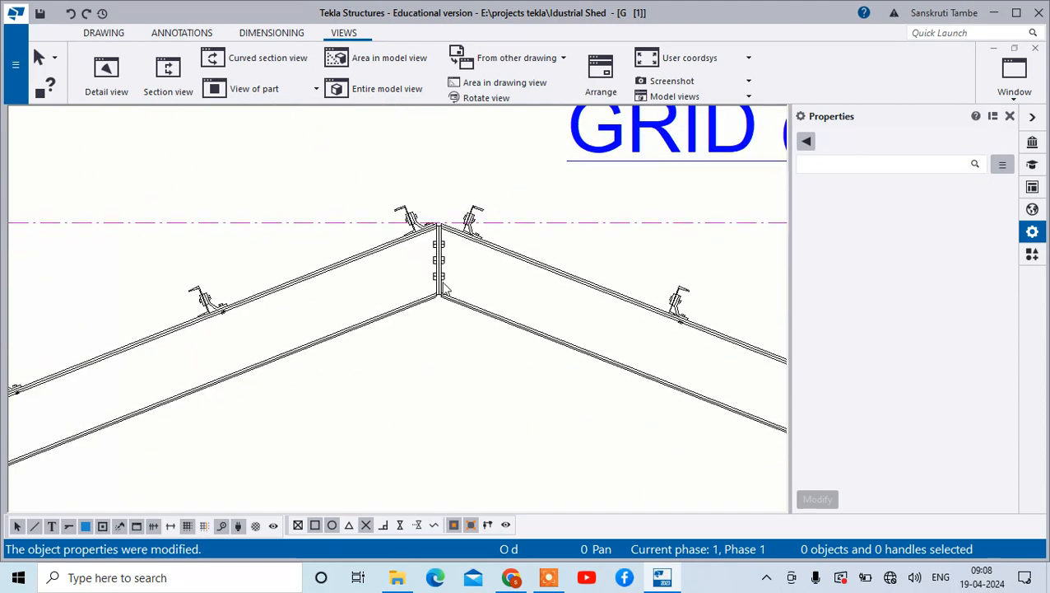
click(107, 73)
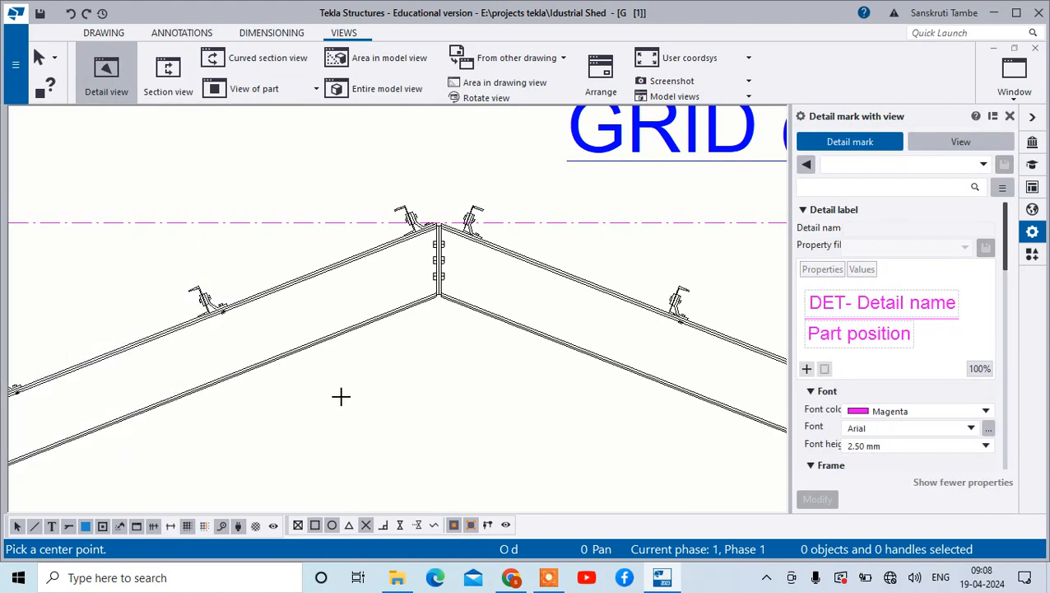
scroll(403, 274, up, 2)
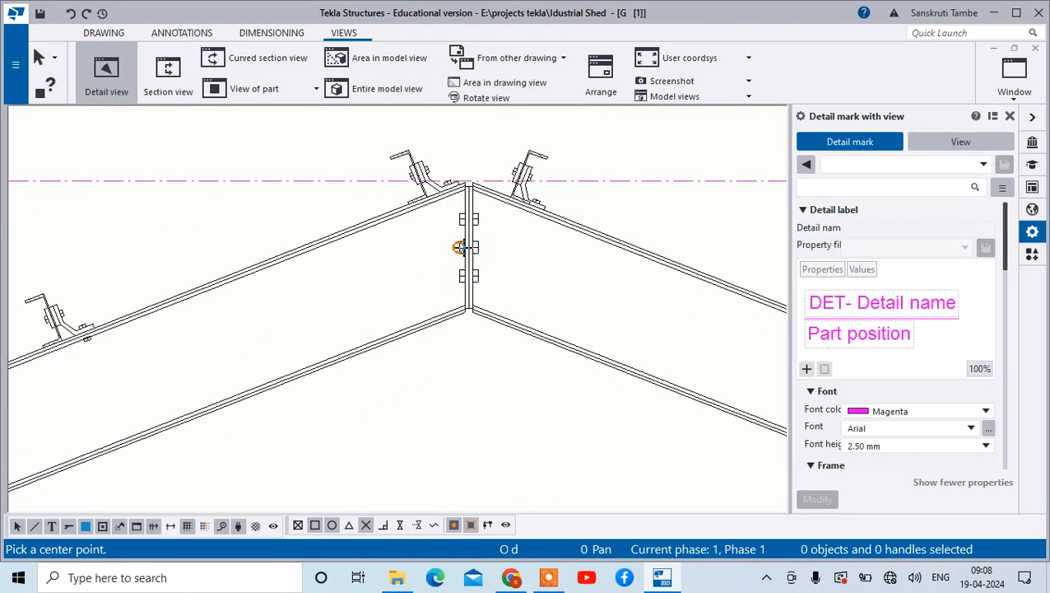
scroll(463, 246, up, 3)
click(464, 246)
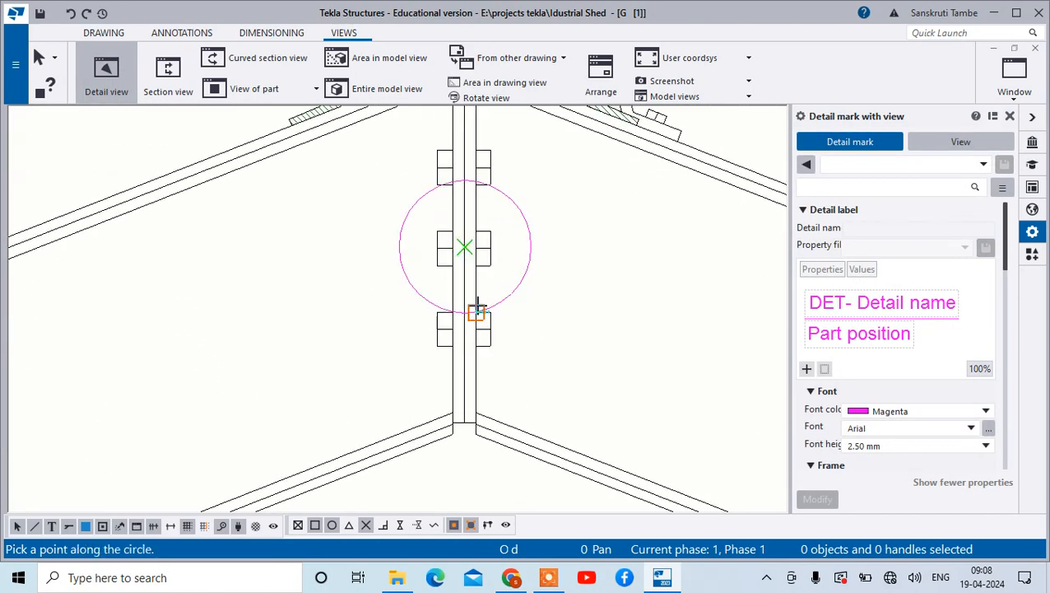
scroll(463, 486, down, 2)
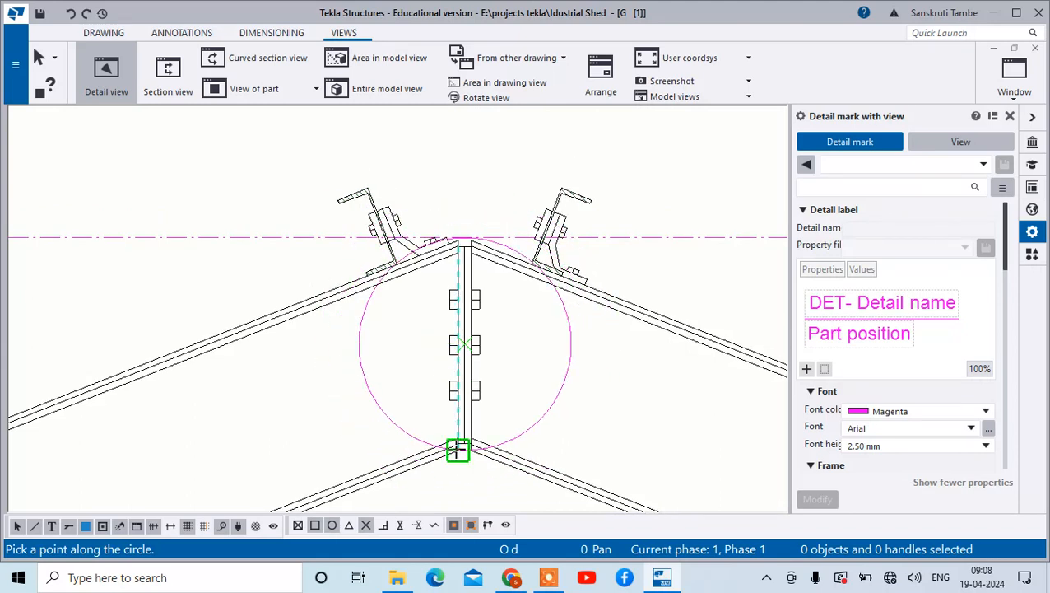
click(456, 453)
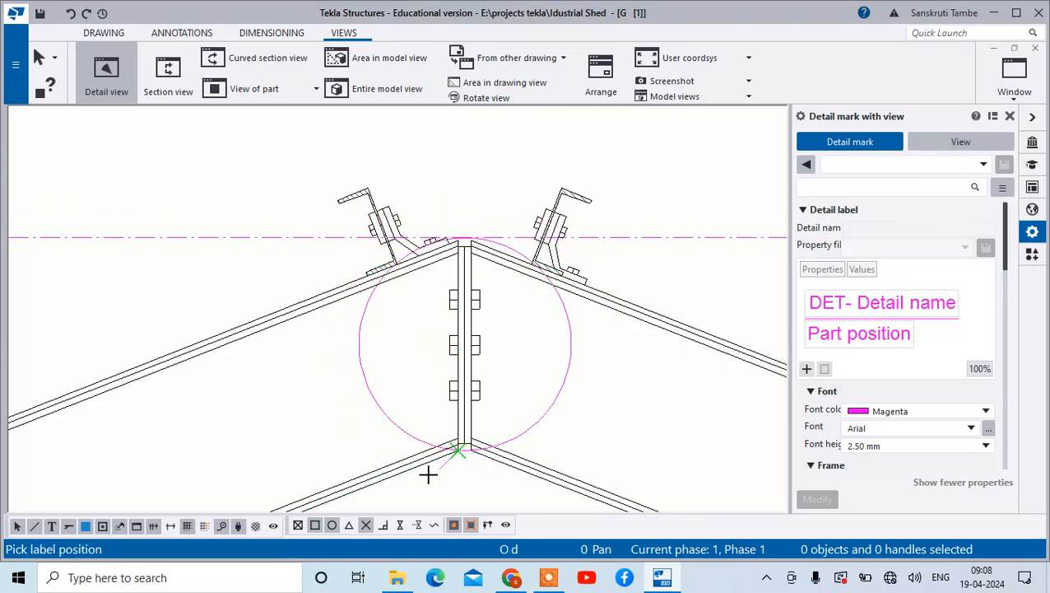
Step: Place the detail label just above the ridge and insert the detail view in the free area below the GRID @A view
scroll(477, 354, down, 3)
scroll(484, 343, down, 3)
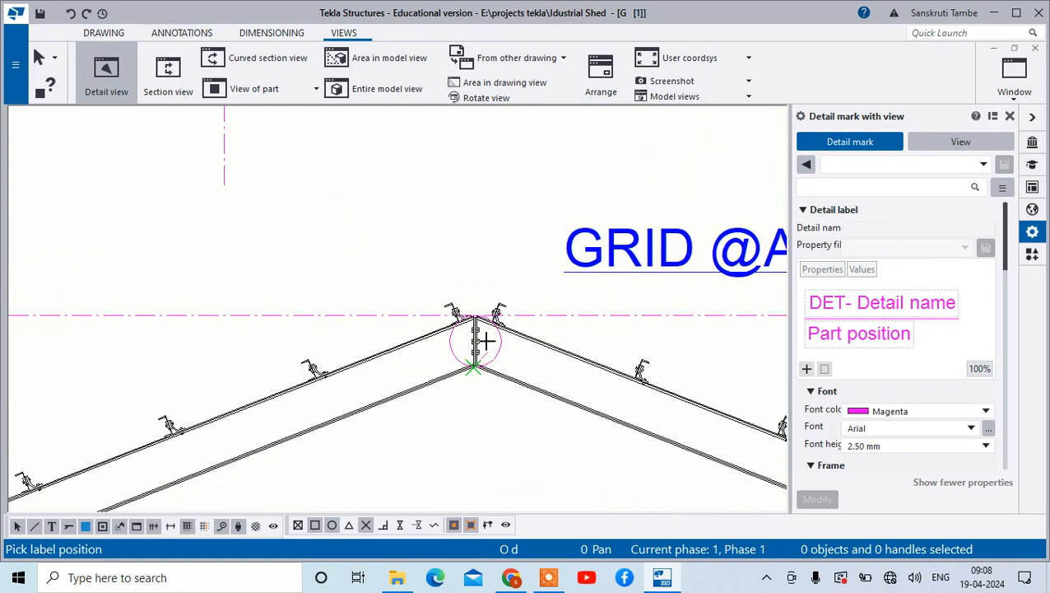
scroll(485, 340, up, 5)
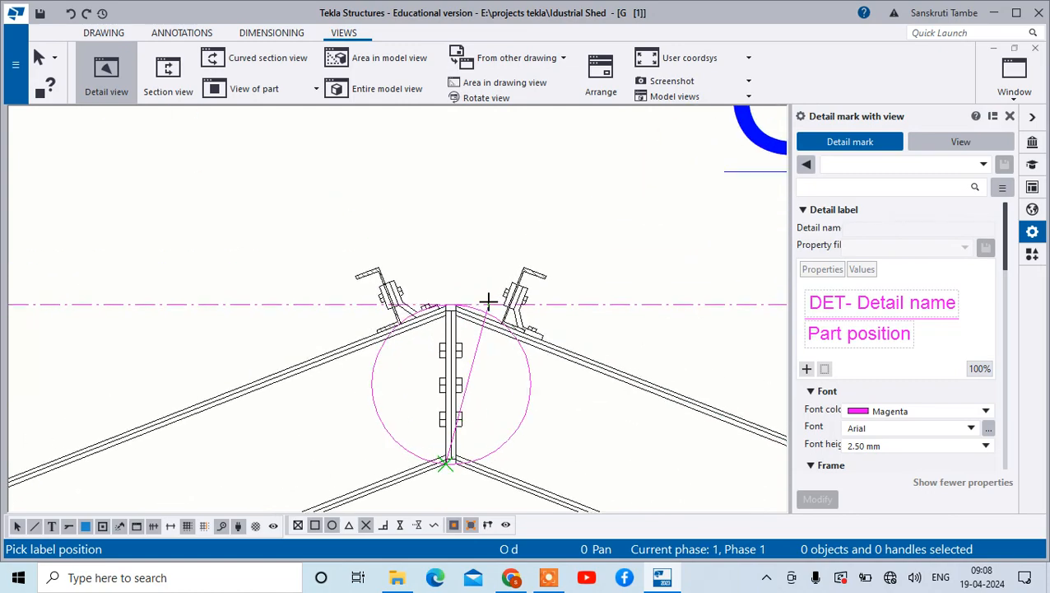
click(474, 258)
scroll(461, 272, down, 10)
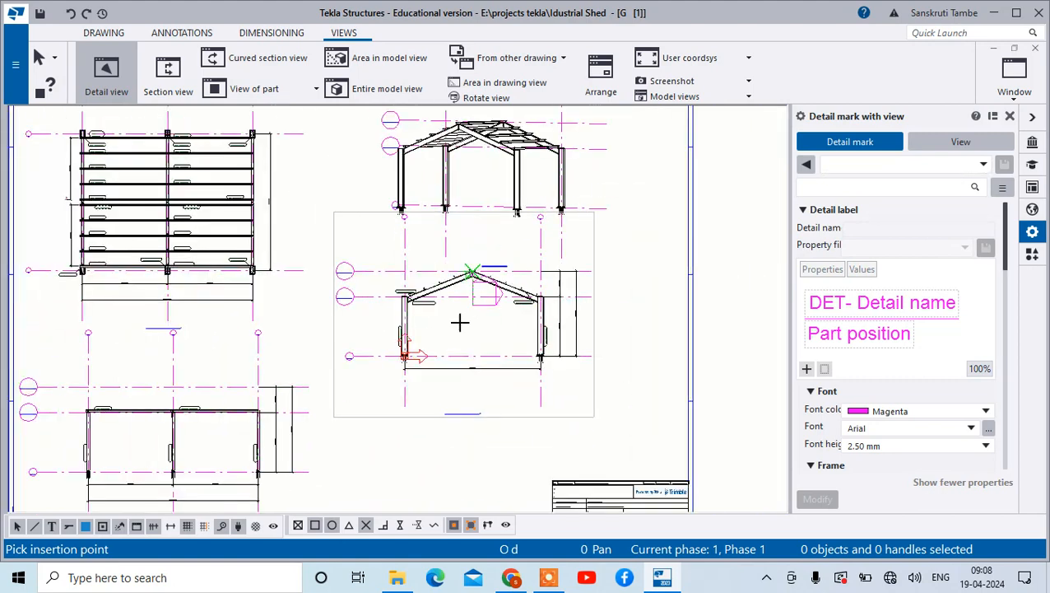
click(358, 465)
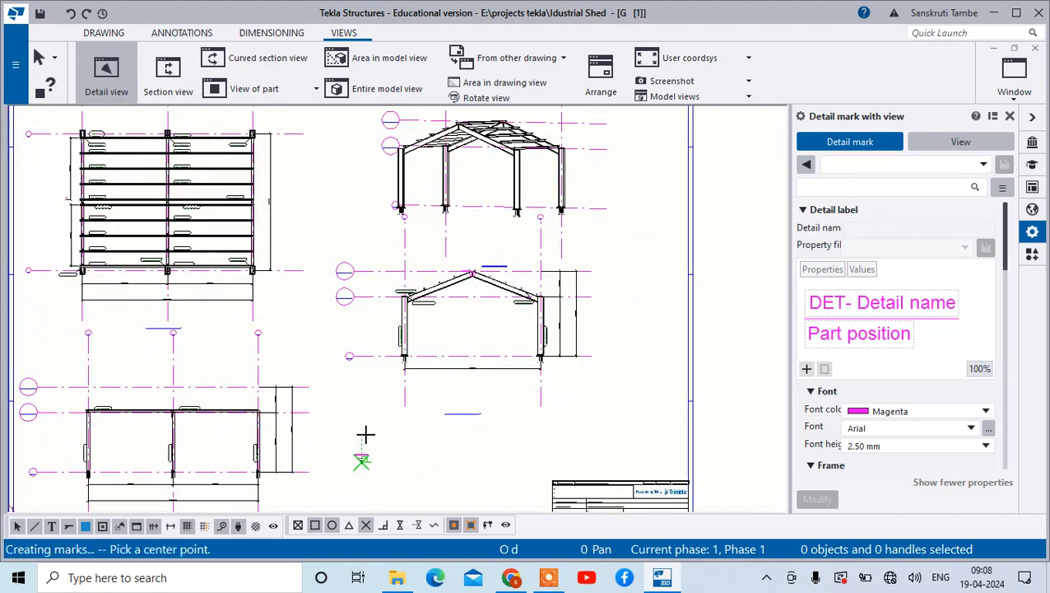
scroll(363, 464, up, 10)
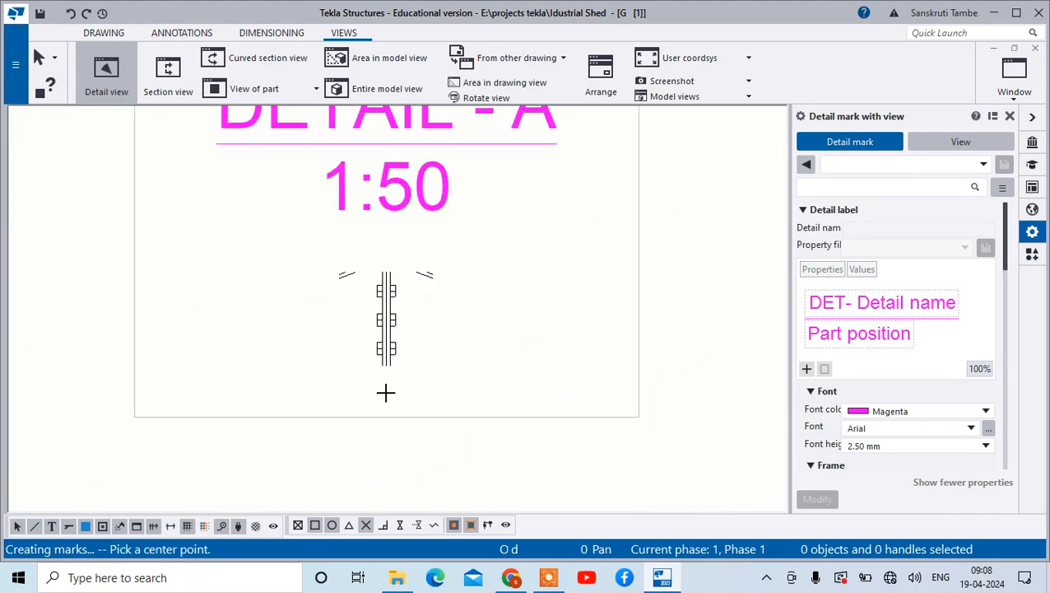
click(390, 367)
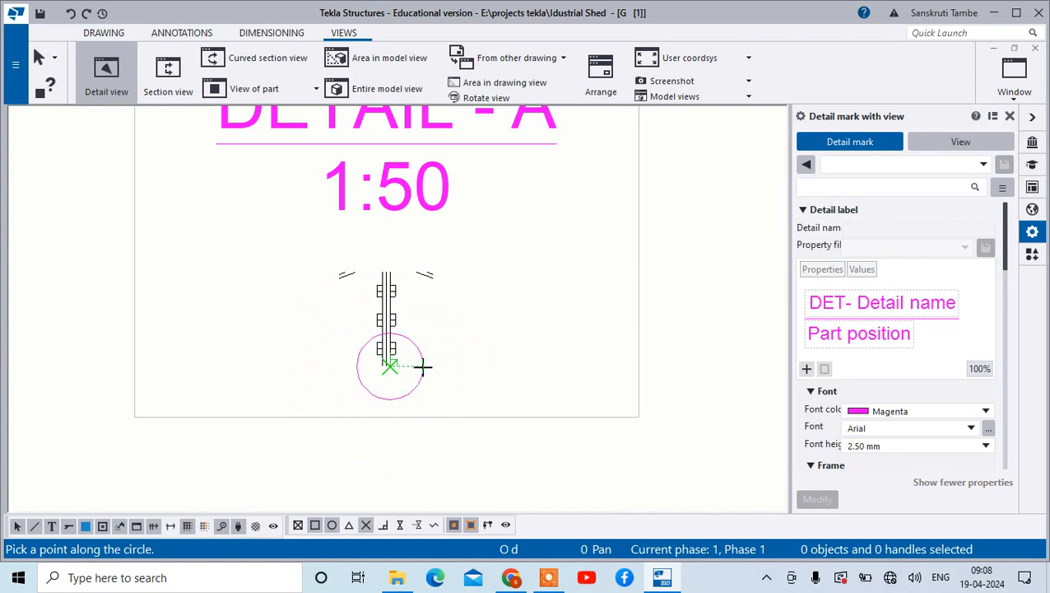
click(423, 367)
click(422, 413)
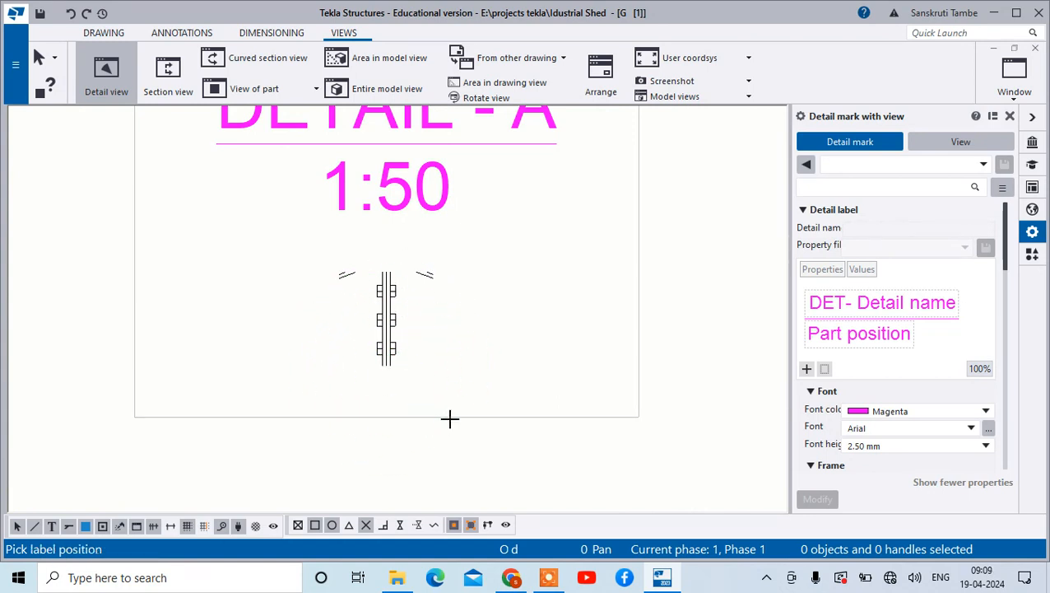
key(Escape)
Step: Select the DETAIL - A view and try to widen its boundary around the ridge connection
click(399, 309)
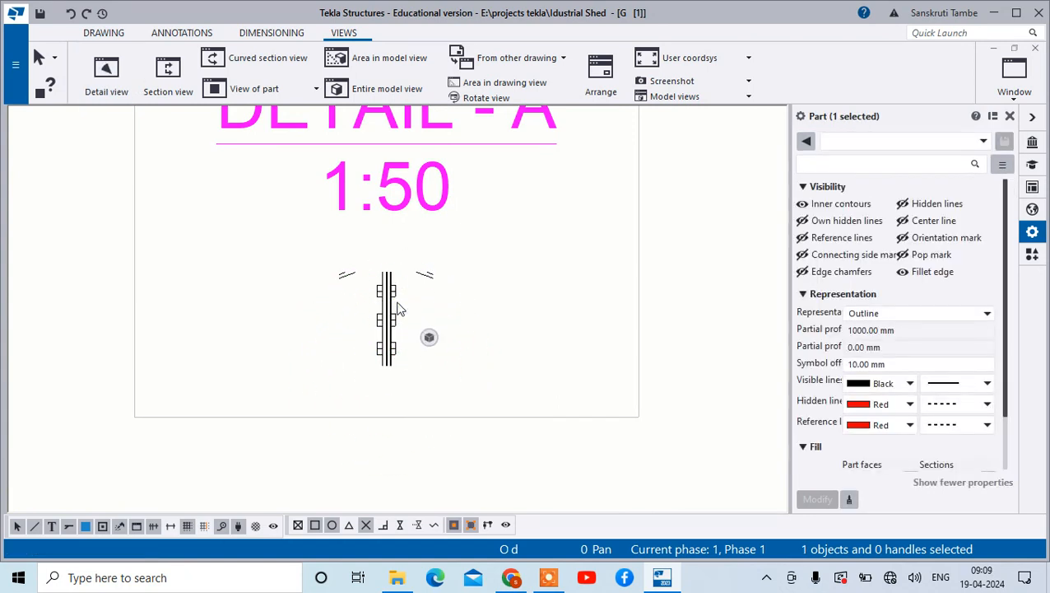
click(436, 282)
scroll(451, 345, down, 2)
click(557, 321)
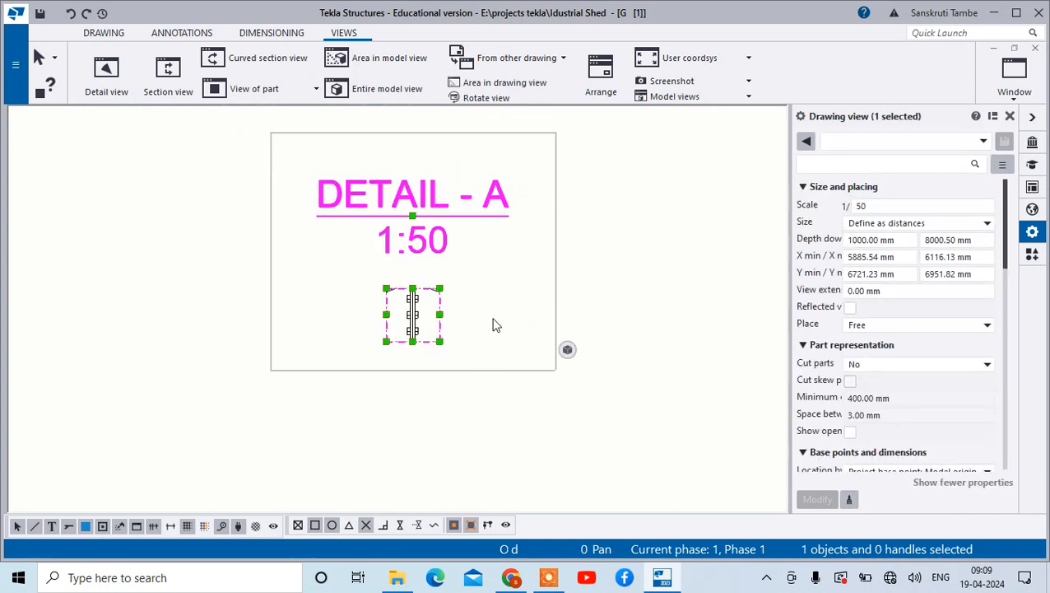
mouse_move(442, 321)
mouse_down()
mouse_move(459, 310)
mouse_move(457, 327)
mouse_up()
scroll(455, 306, up, 5)
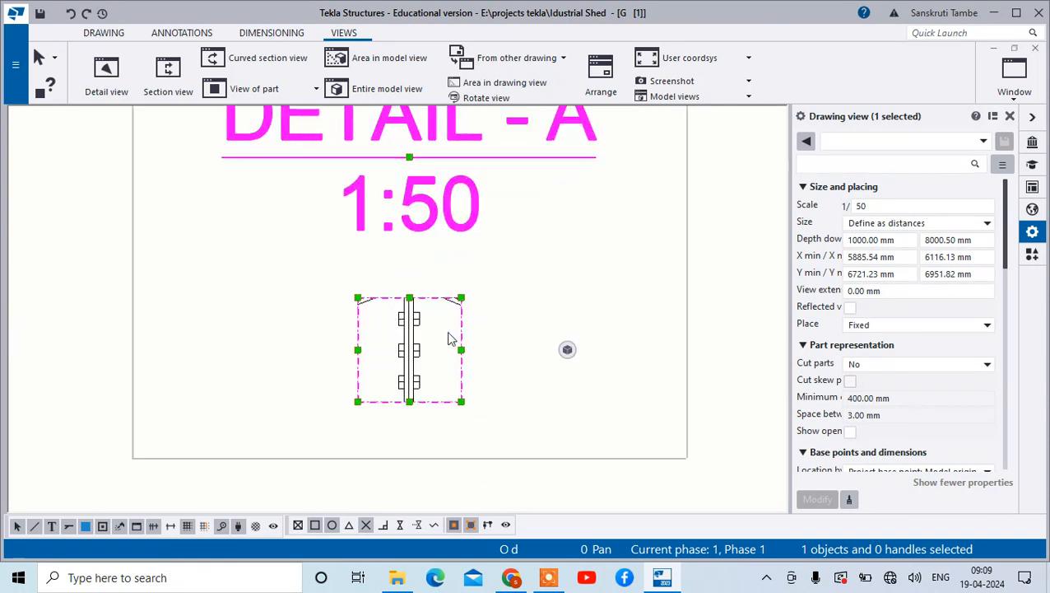
Step: Delete the DETAIL - A view
click(466, 260)
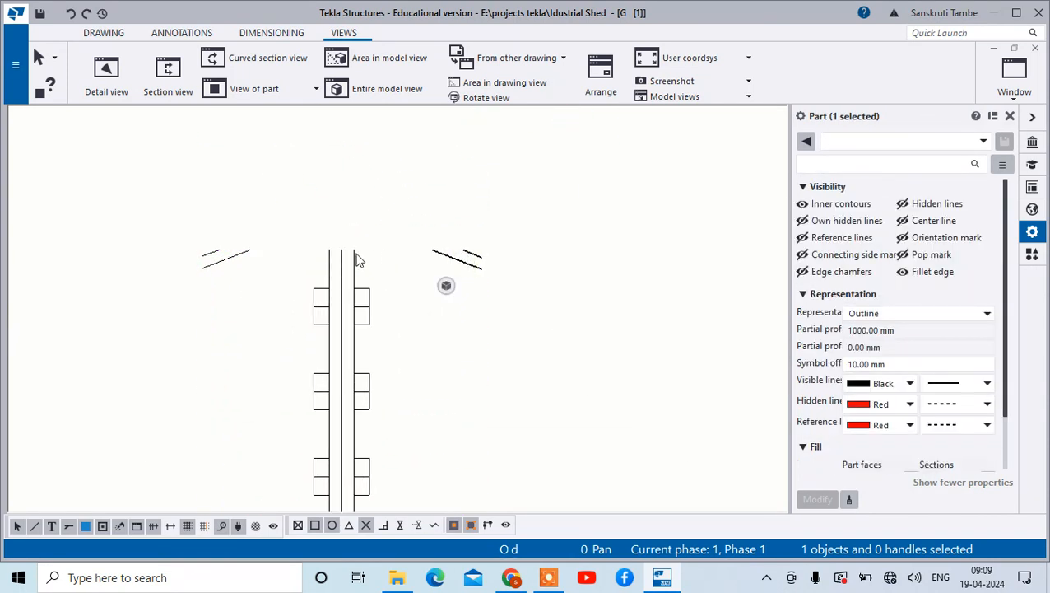
scroll(334, 370, down, 5)
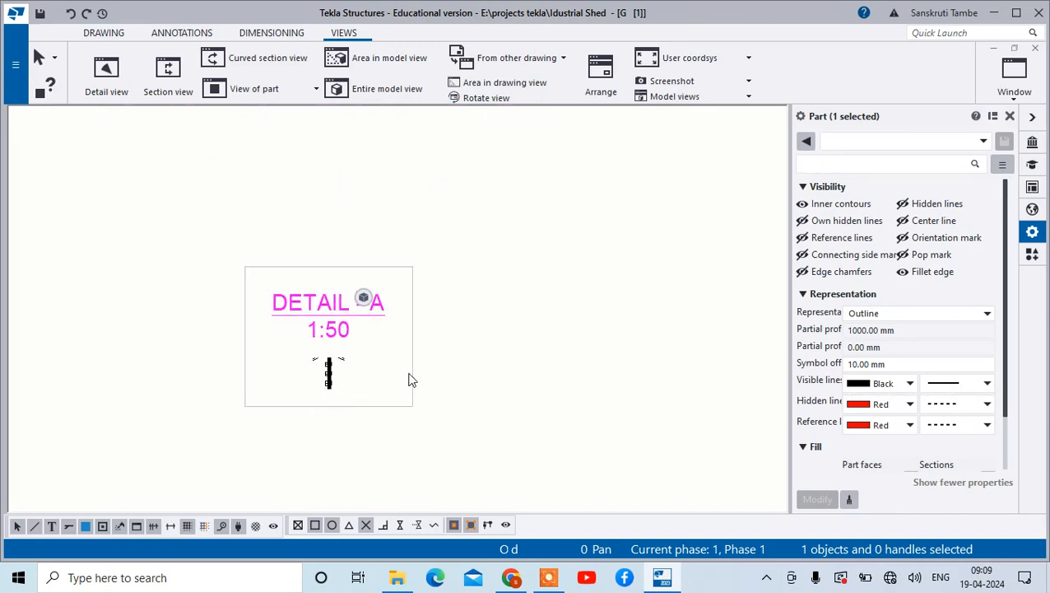
click(411, 375)
key(Delete)
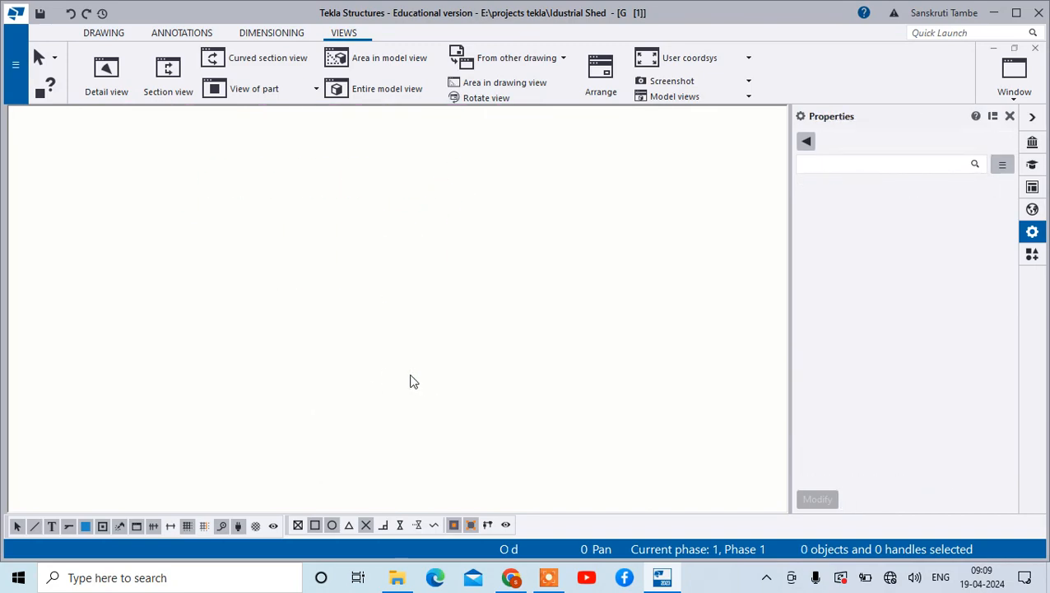
Step: Start a detail view of the GRID @A ridge connection, its circle centred on the middle bolt and enclosing both purlins and the rafters' lower meeting point
scroll(413, 381, down, 5)
scroll(467, 372, up, 6)
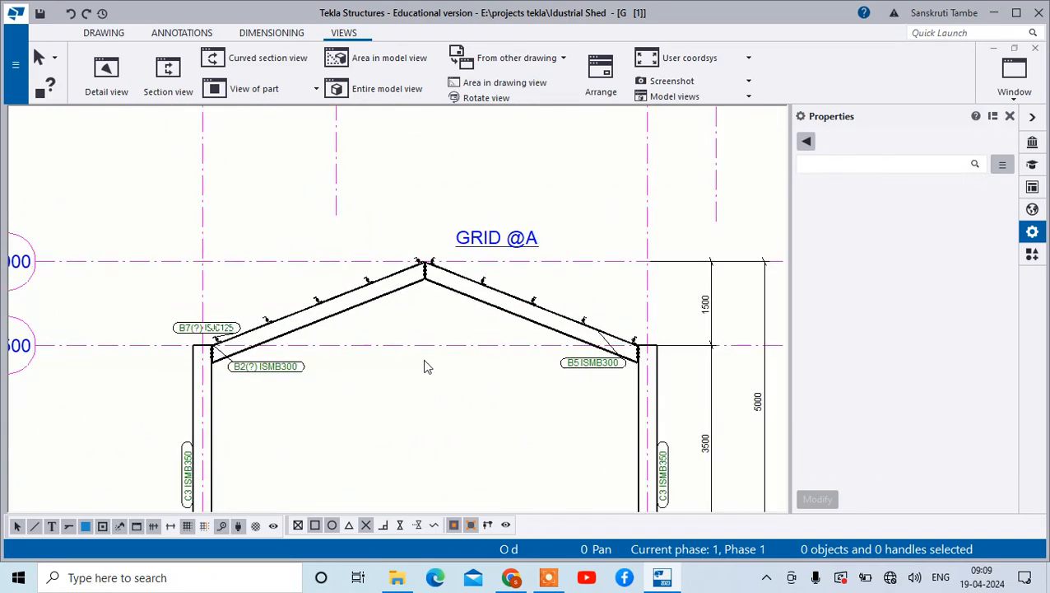
click(106, 74)
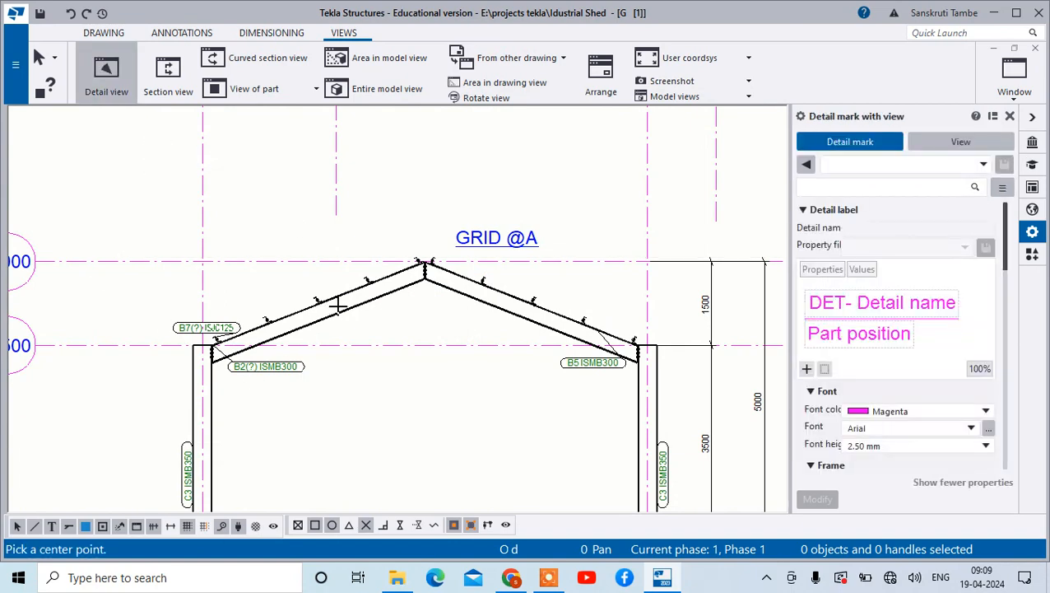
scroll(422, 265, up, 5)
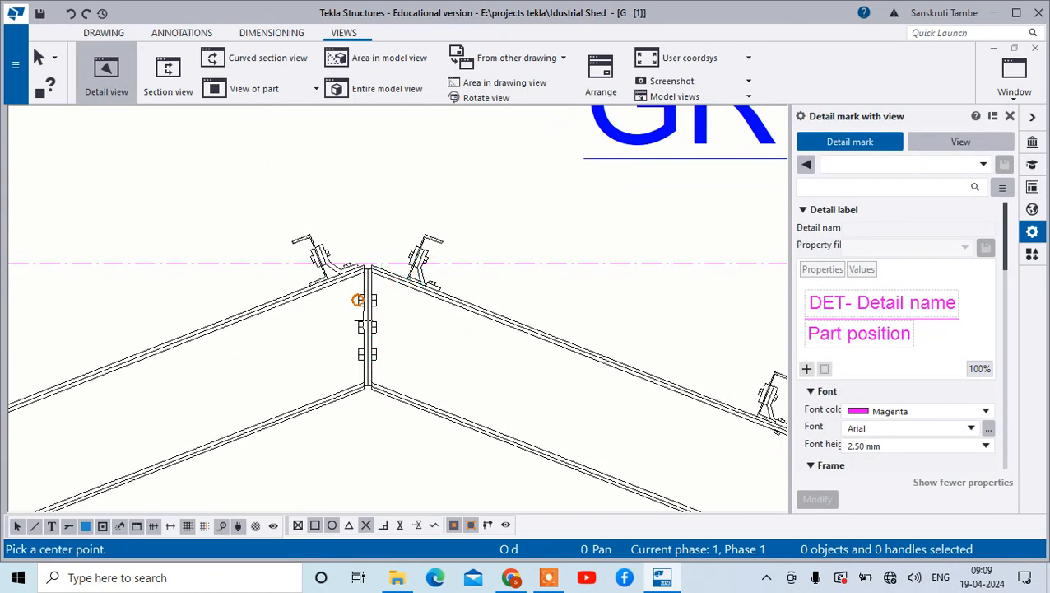
scroll(363, 301, up, 5)
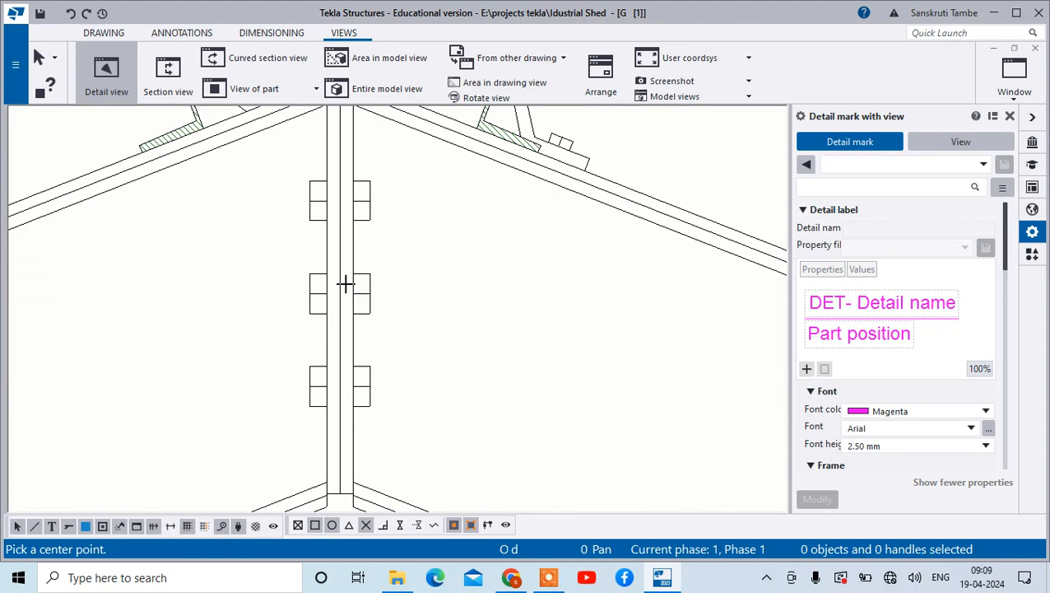
click(340, 297)
scroll(401, 271, down, 3)
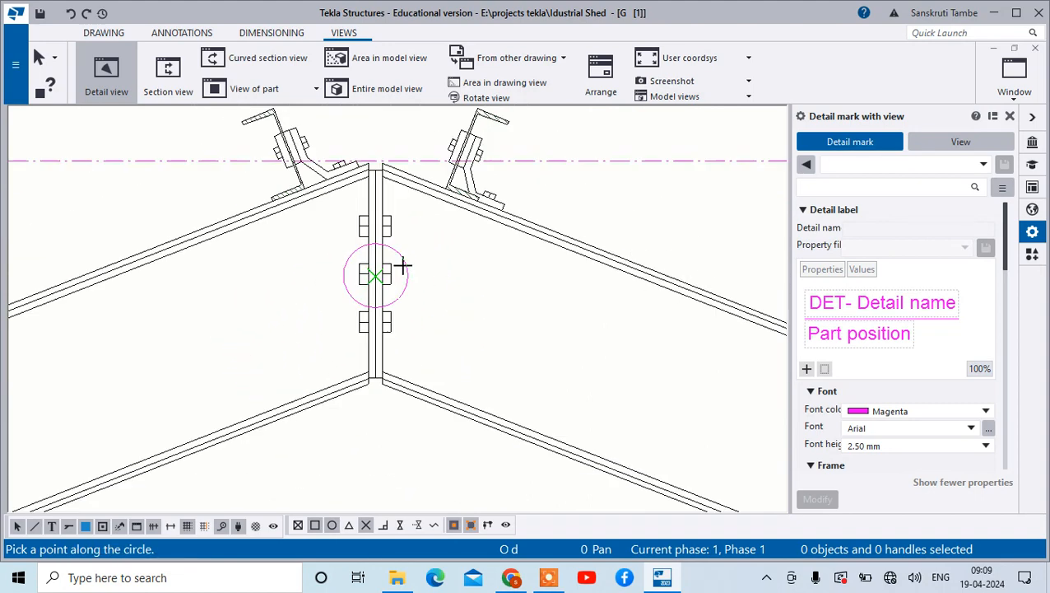
scroll(412, 296, up, 2)
scroll(445, 354, up, 3)
scroll(532, 351, down, 5)
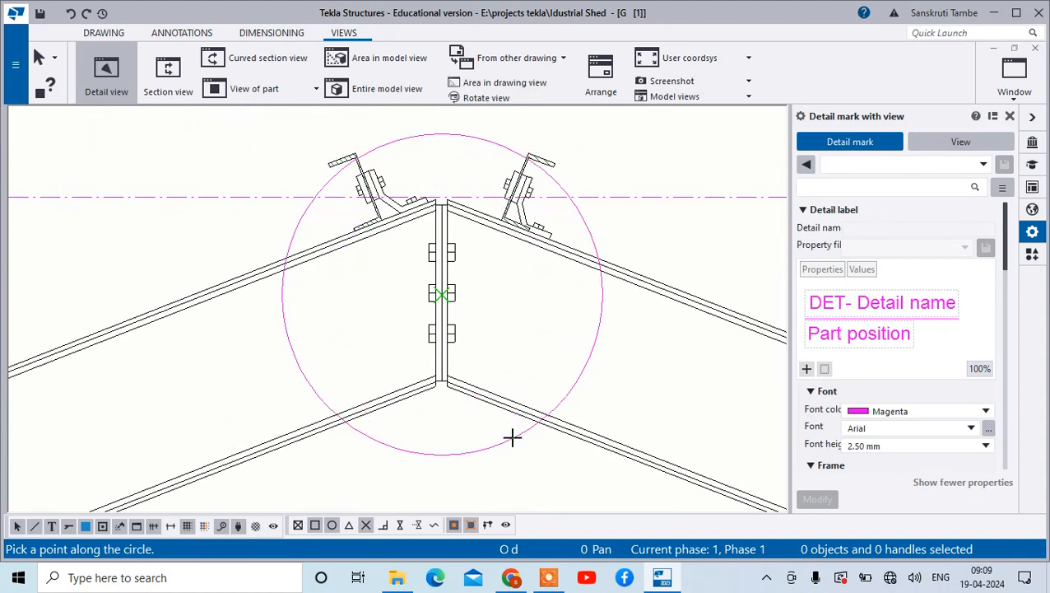
scroll(490, 469, up, 2)
click(468, 503)
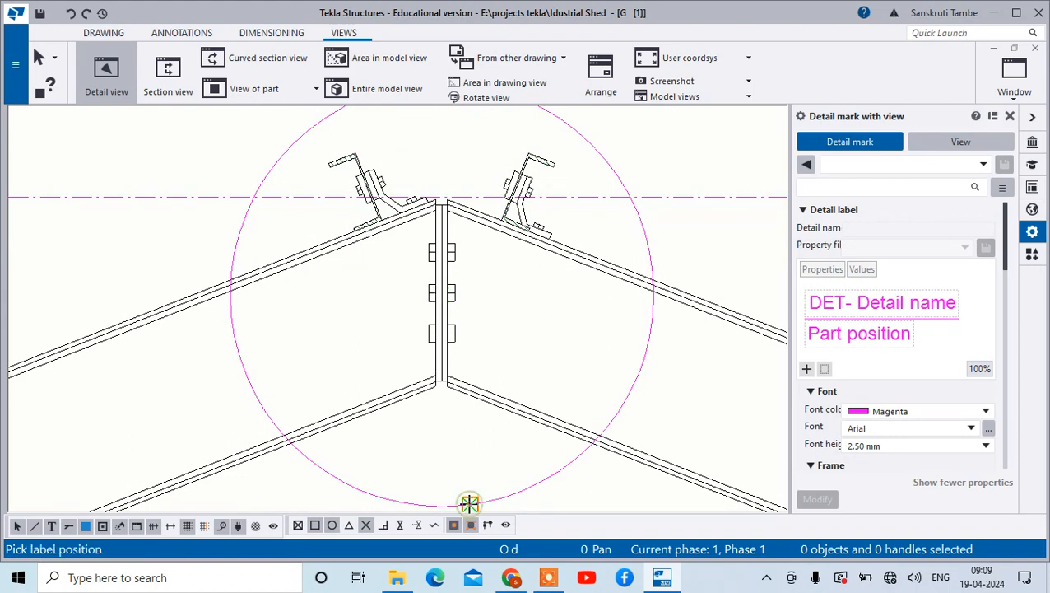
Step: Place the detail label below the ridge, insert the detail view in the free area beside the GRID @ 1 view, and end the command
scroll(492, 378, down, 3)
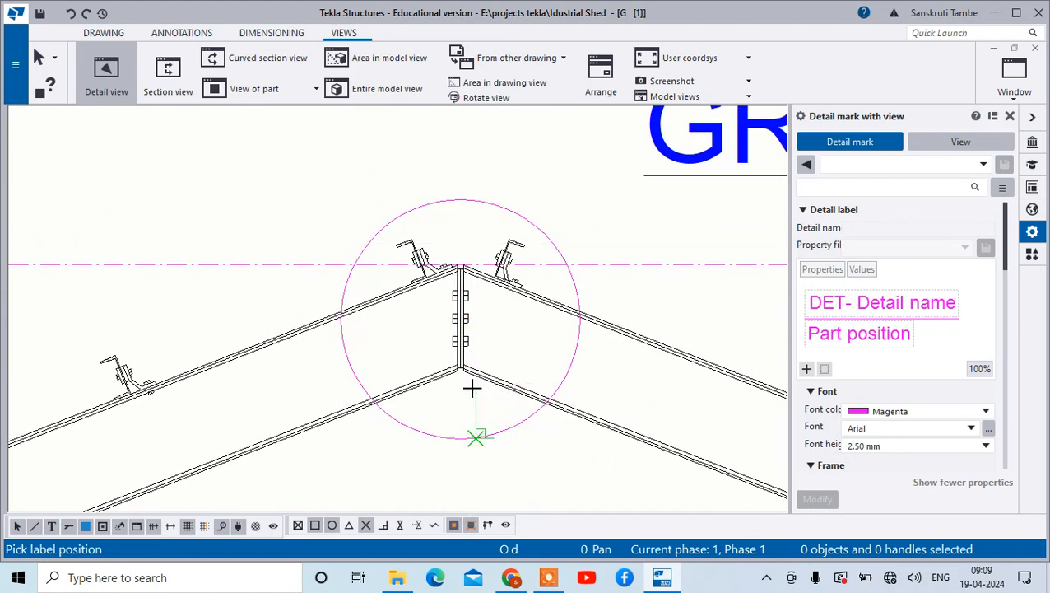
scroll(466, 394, down, 3)
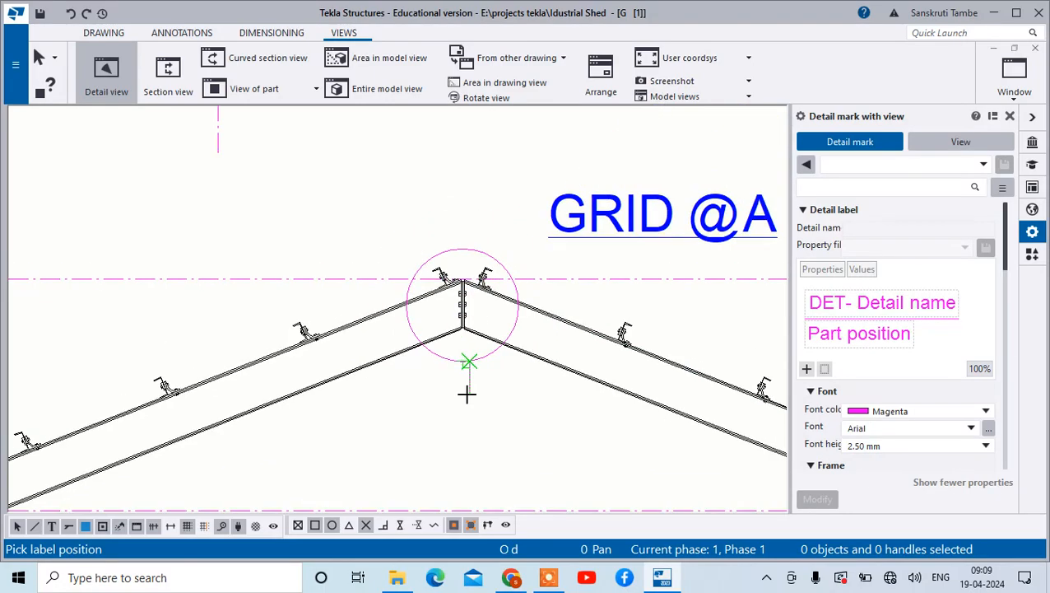
scroll(455, 239, down, 4)
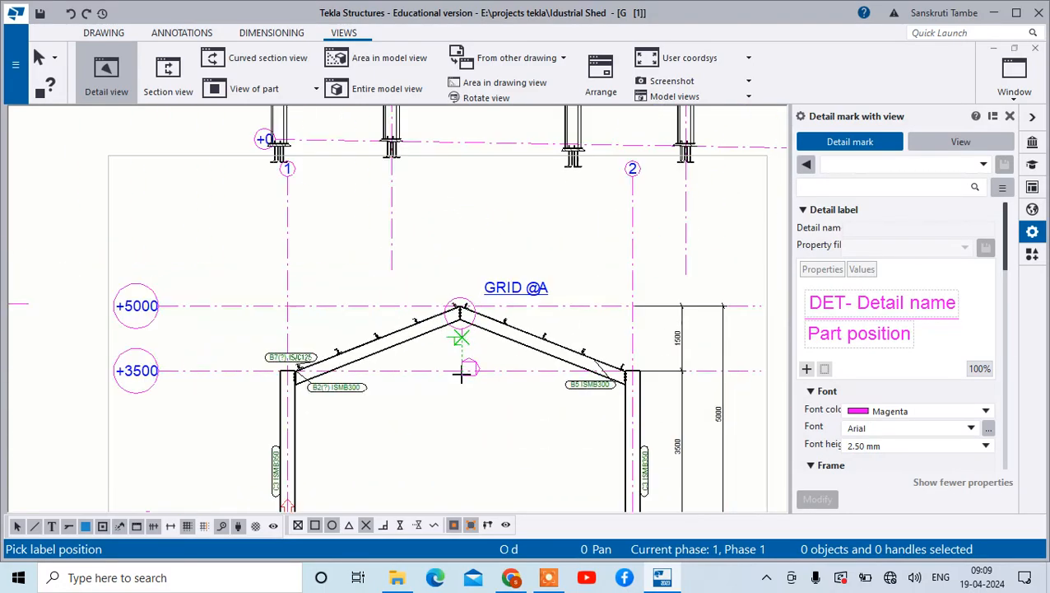
click(462, 375)
scroll(480, 329, down, 2)
scroll(489, 298, down, 4)
scroll(389, 426, up, 6)
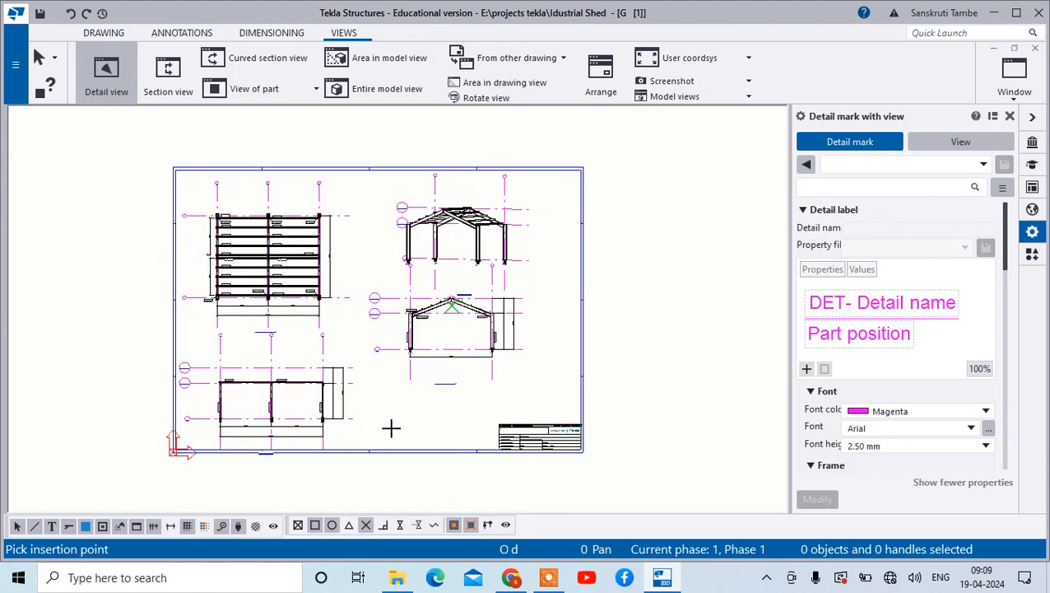
scroll(383, 424, up, 2)
click(373, 379)
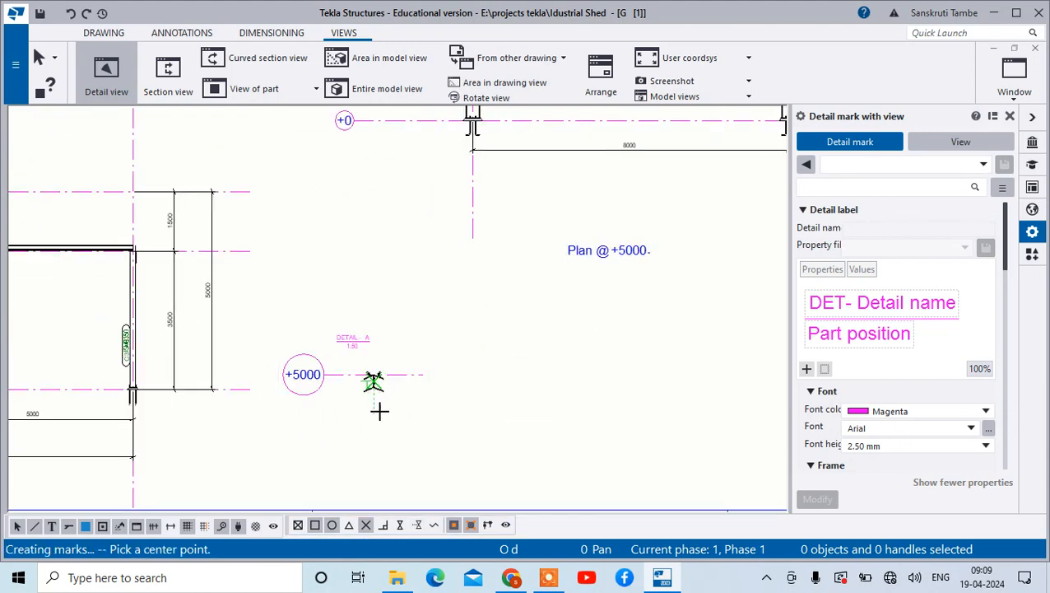
scroll(380, 410, up, 5)
right_click(548, 343)
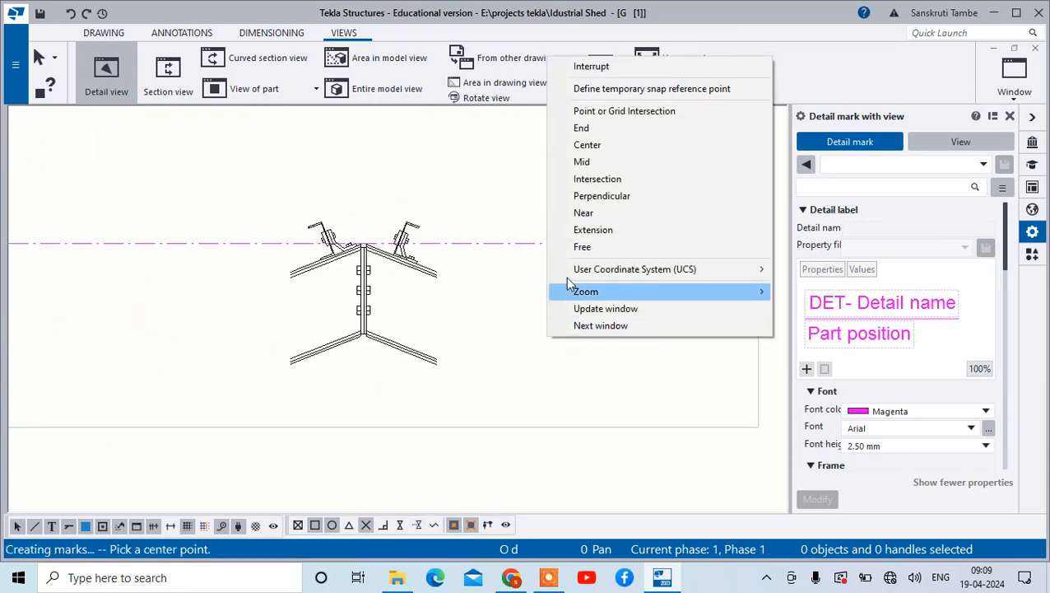
click(599, 66)
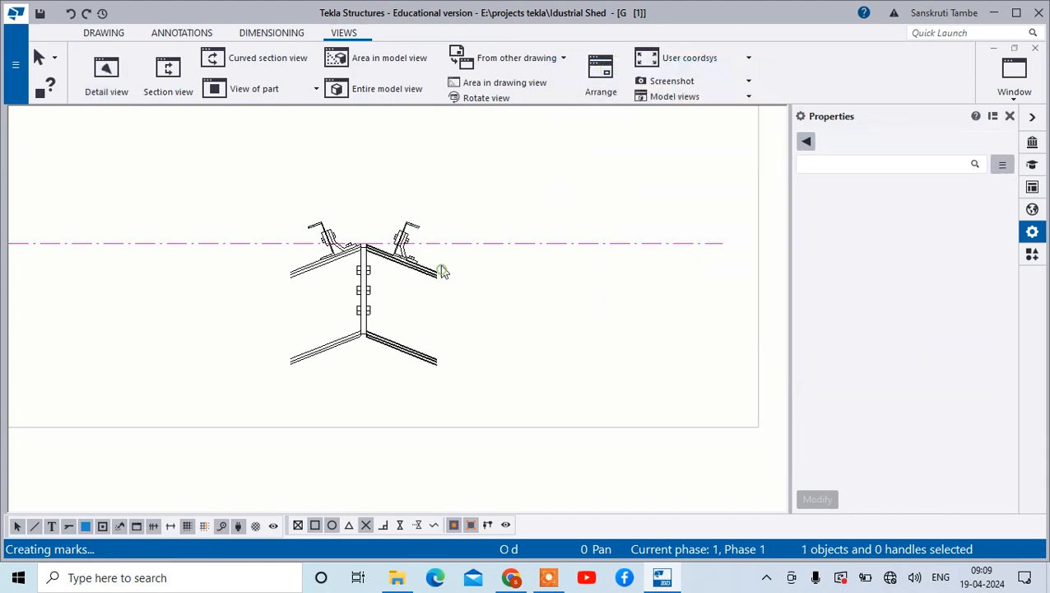
Step: Examine the rafters, bolts and purlin cleats in the new DETAIL - A view
click(439, 269)
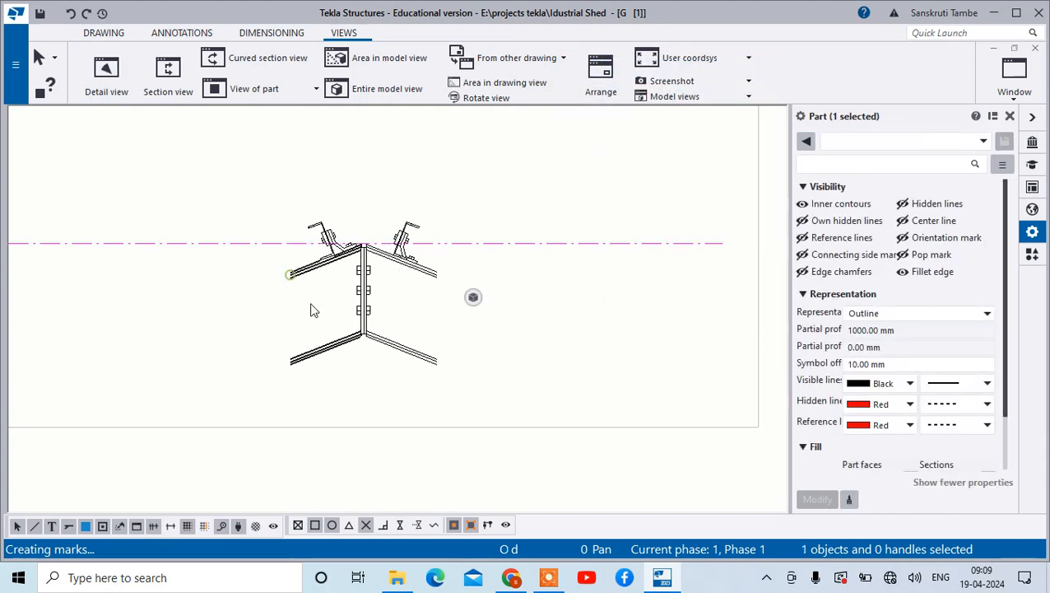
click(354, 406)
scroll(325, 300, up, 3)
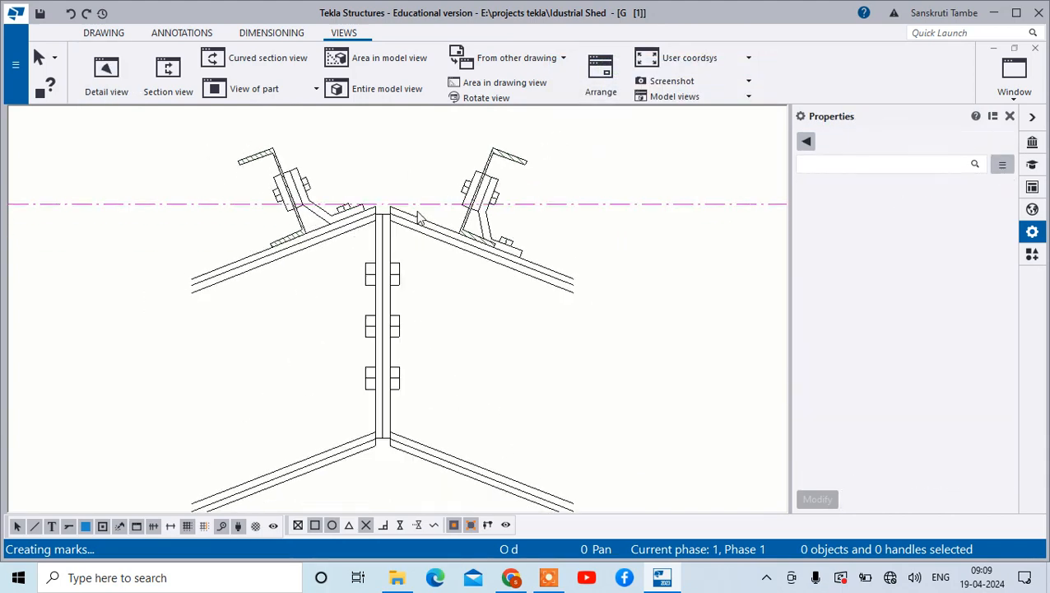
scroll(573, 256, down, 2)
right_click(585, 242)
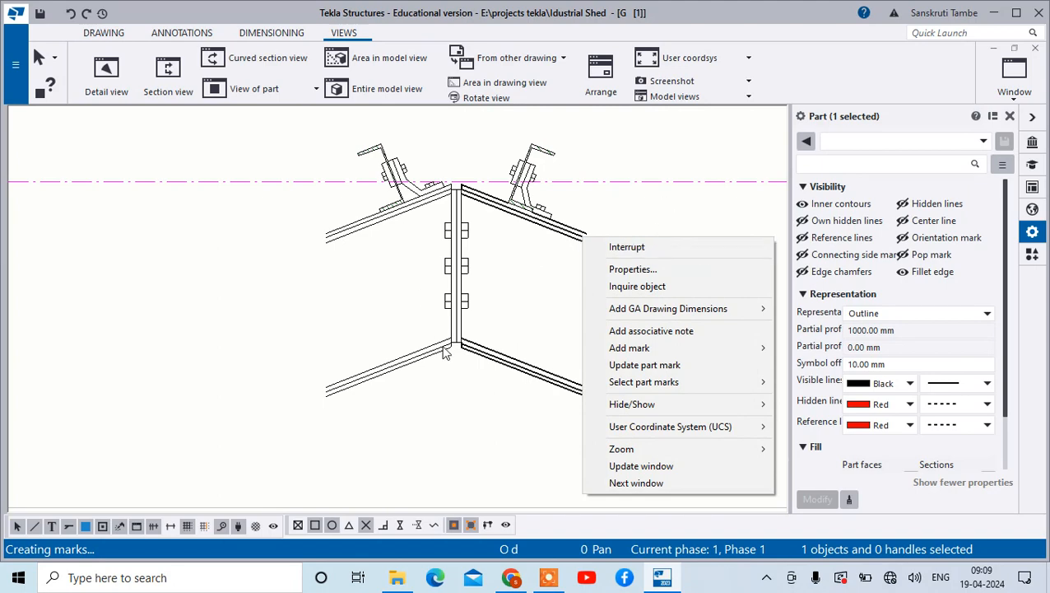
click(682, 211)
scroll(680, 211, down, 6)
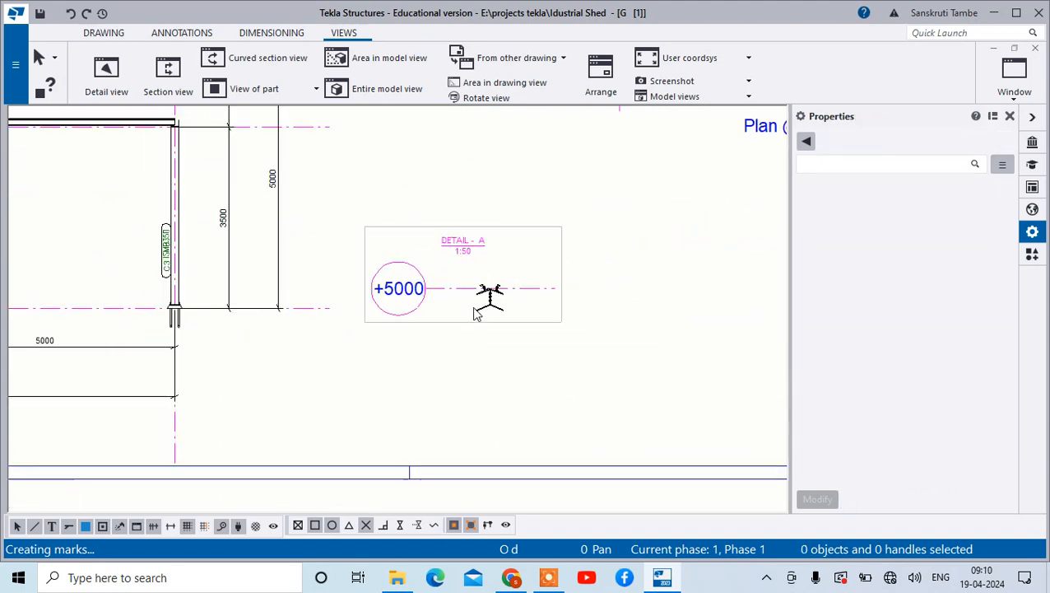
Step: Start a section view at the GRID @A ridge, with its cut plane running down the end-plate joint to the rafters' lower meeting point
scroll(506, 240, down, 5)
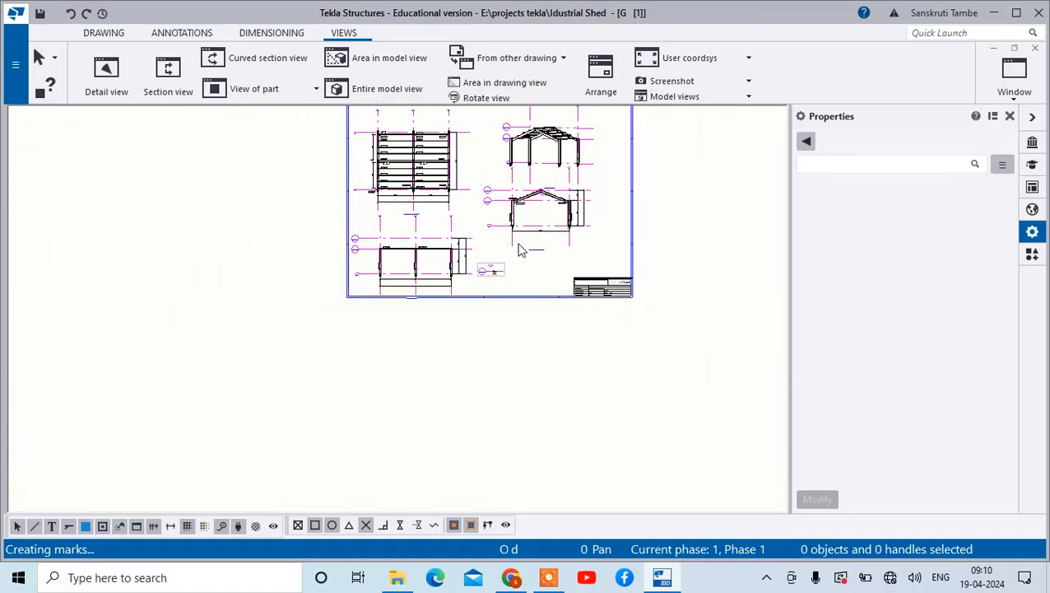
scroll(543, 197, up, 8)
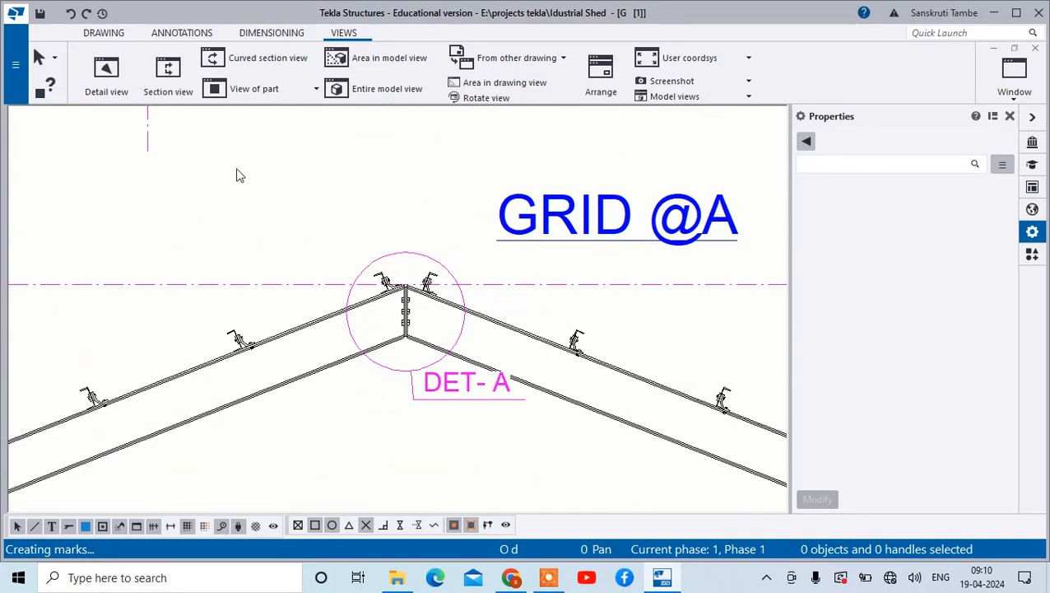
click(163, 72)
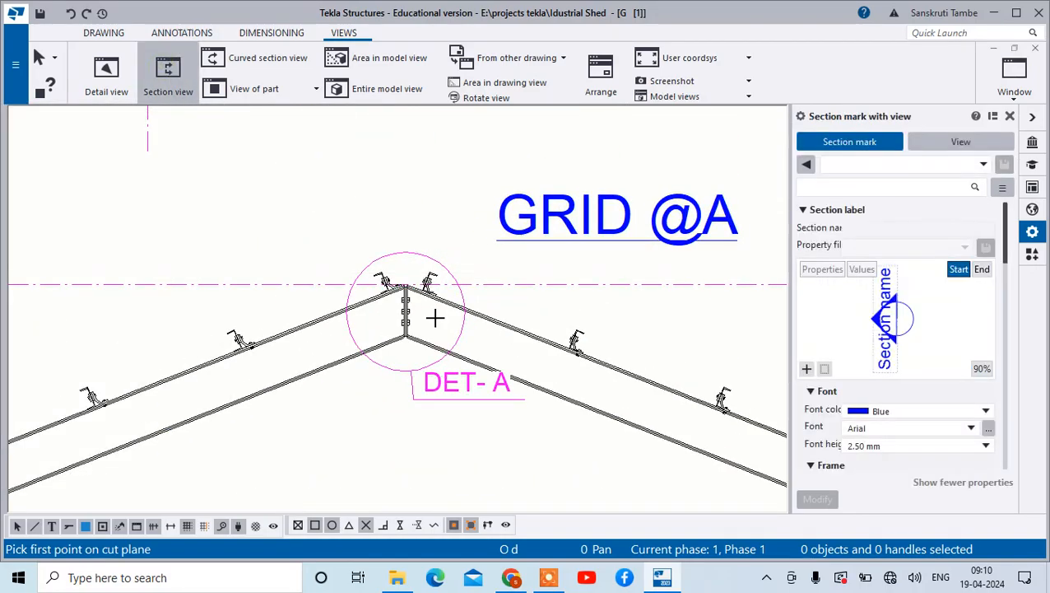
scroll(434, 312, up, 4)
click(463, 276)
scroll(465, 330, down, 2)
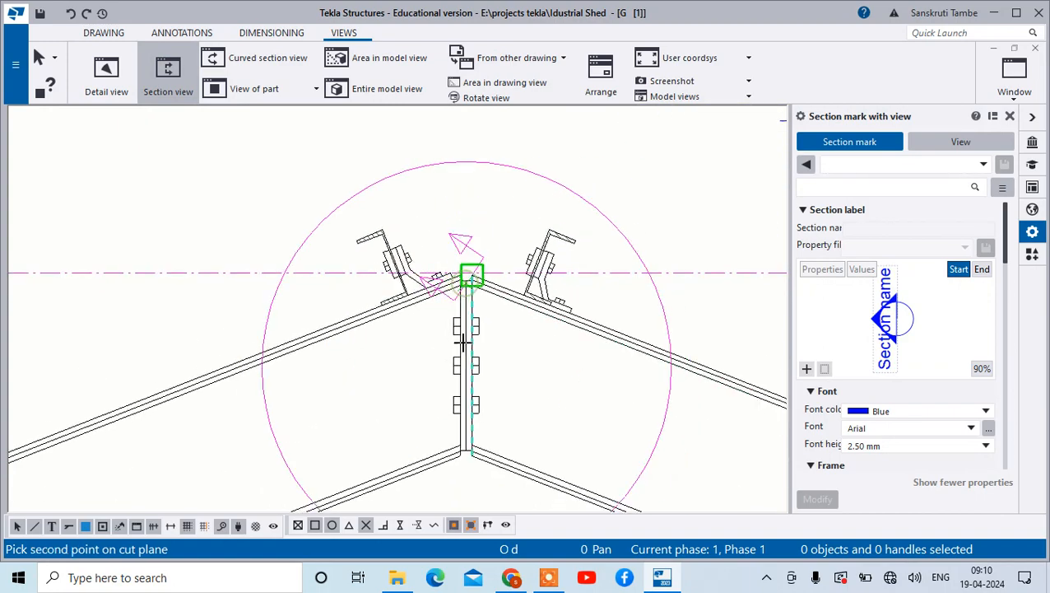
scroll(494, 389, up, 2)
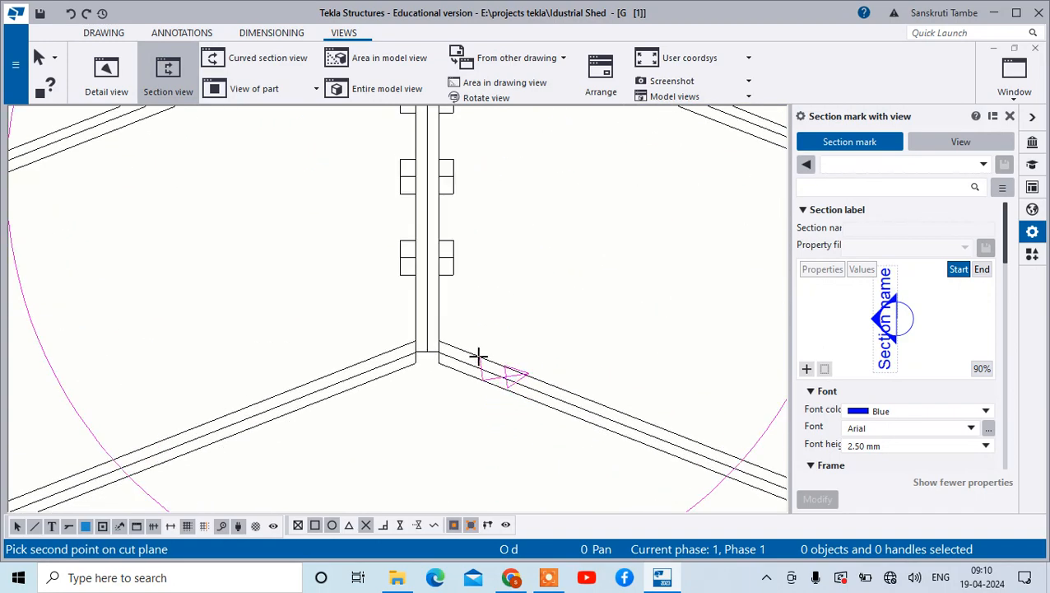
click(427, 352)
Step: Define the section's cut box over the right rafter side of the ridge and insert the section view beside DETAIL - A
scroll(507, 392, down, 3)
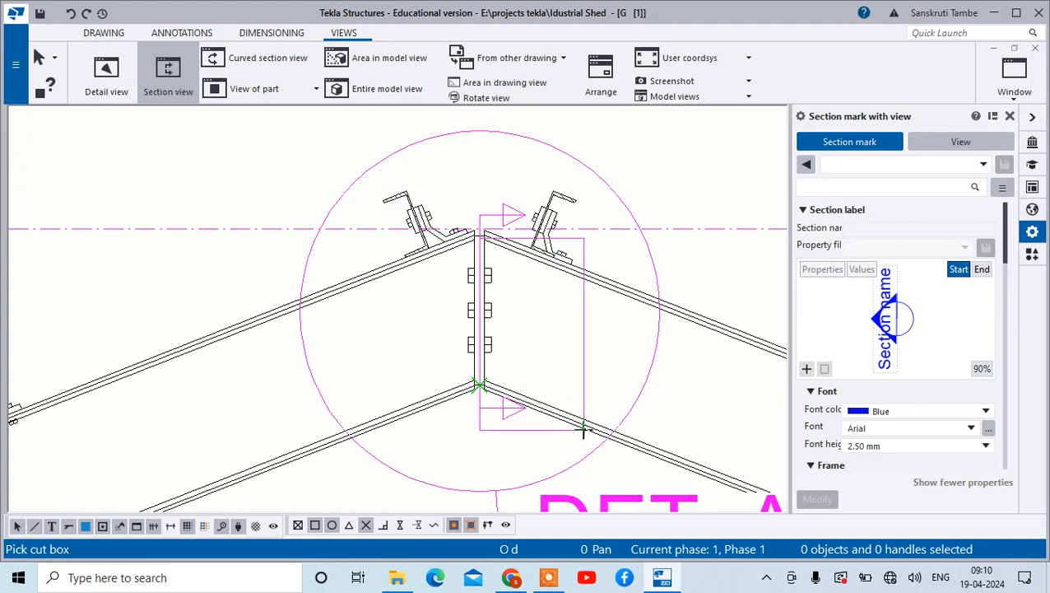
click(609, 446)
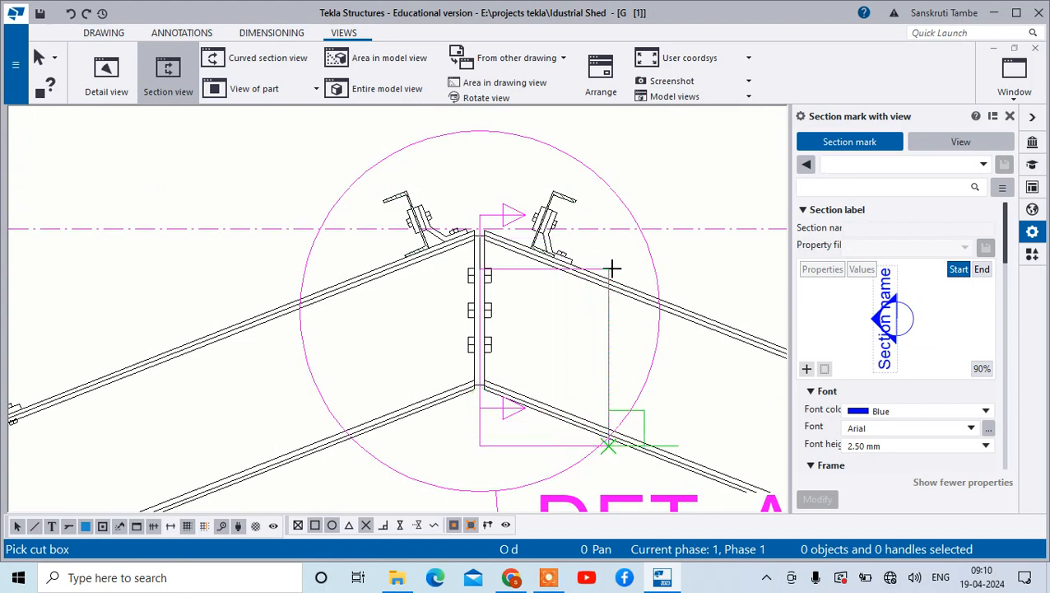
scroll(622, 284, down, 1)
click(630, 206)
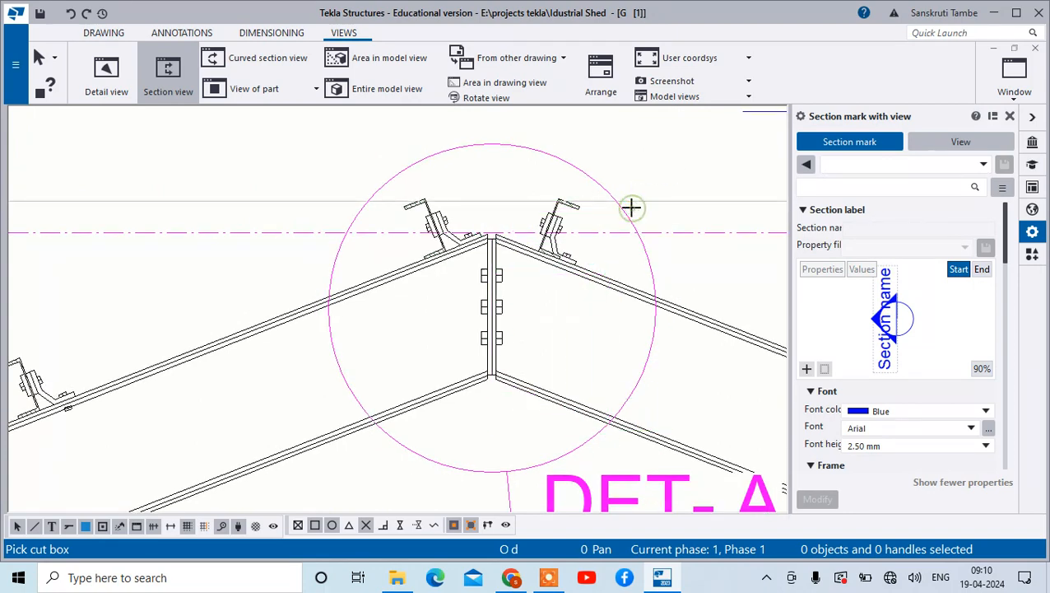
scroll(647, 176, down, 4)
scroll(546, 267, down, 4)
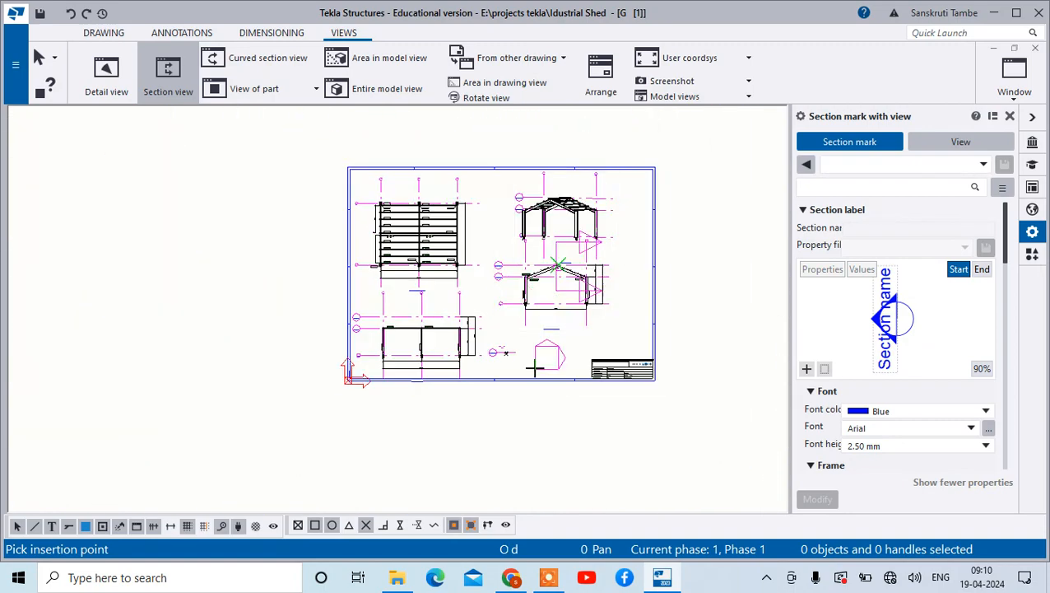
scroll(530, 363, up, 5)
click(539, 331)
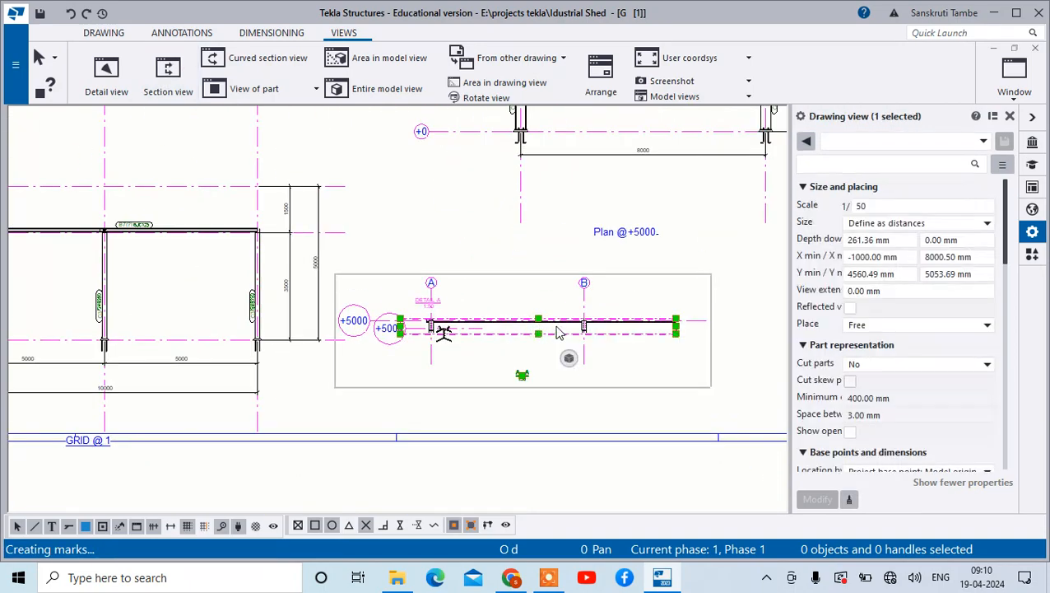
Step: Examine the A - A section view where it overlaps DETAIL - A, including the bolted end plate at grid B
scroll(531, 328, up, 3)
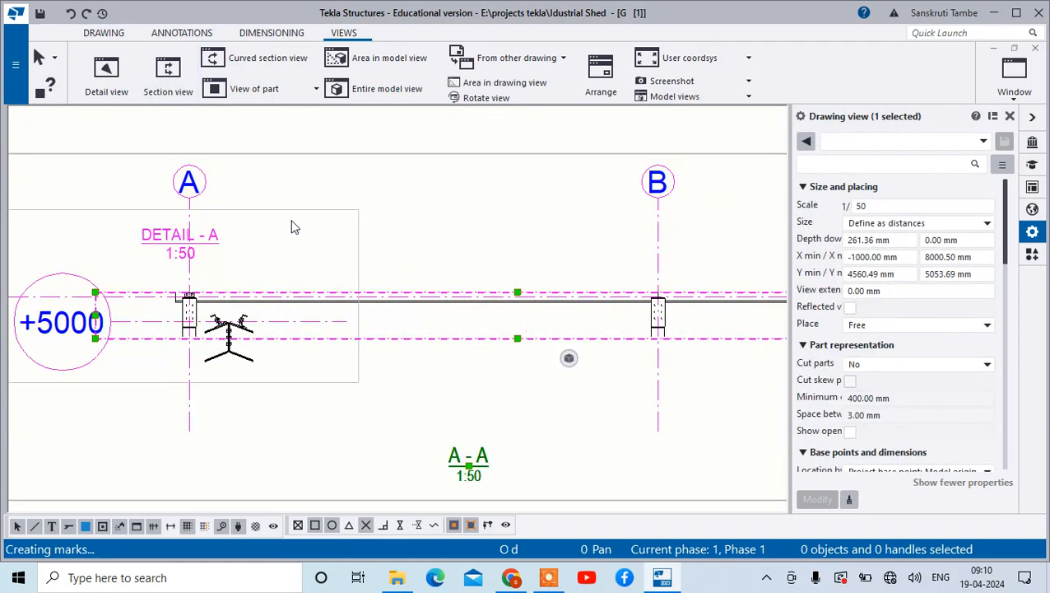
click(344, 217)
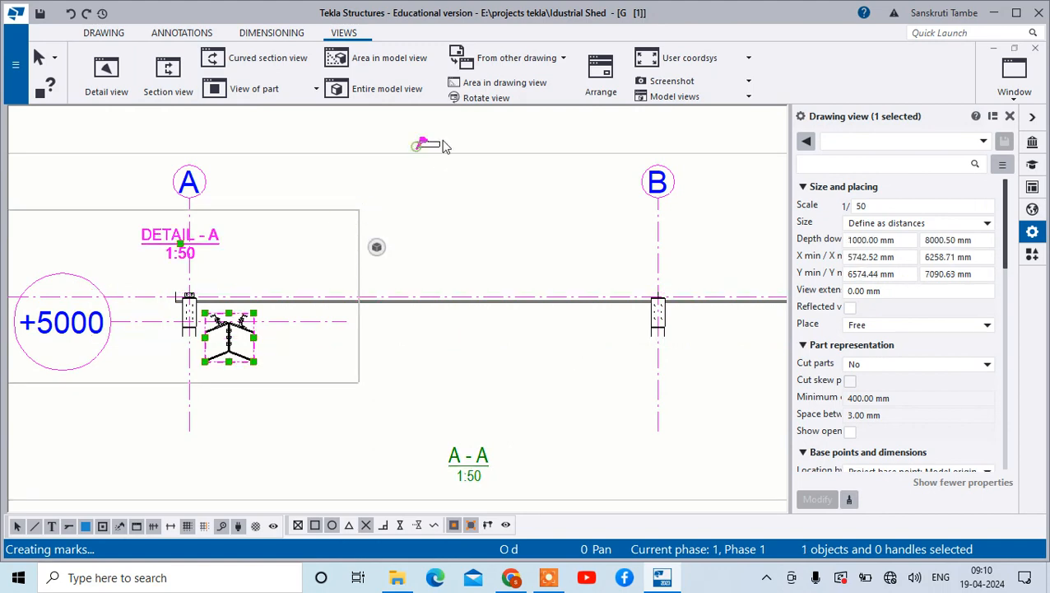
click(457, 166)
click(646, 321)
click(646, 321)
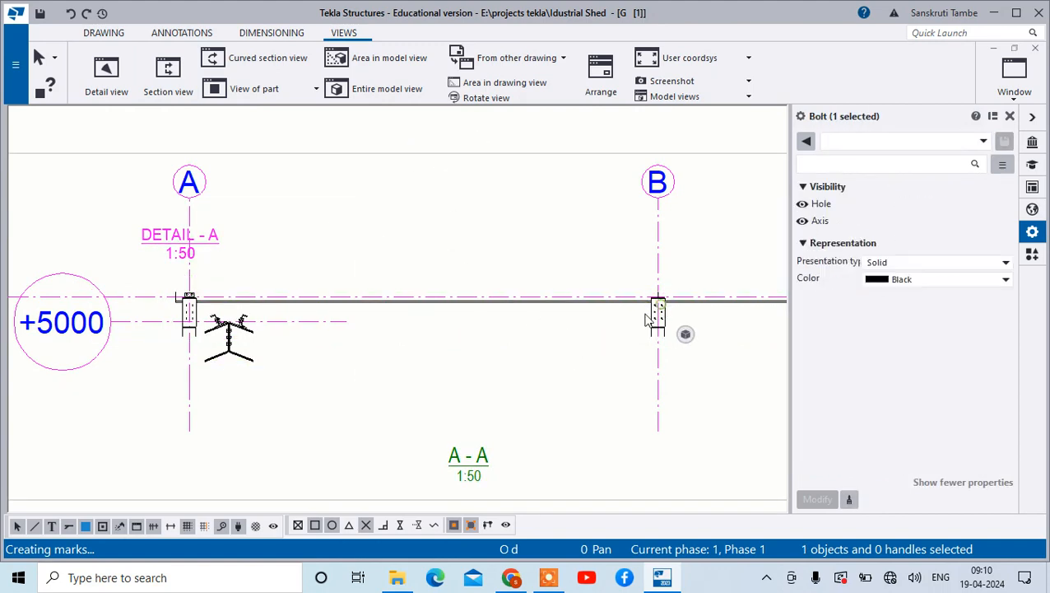
scroll(646, 320, down, 3)
scroll(638, 326, up, 8)
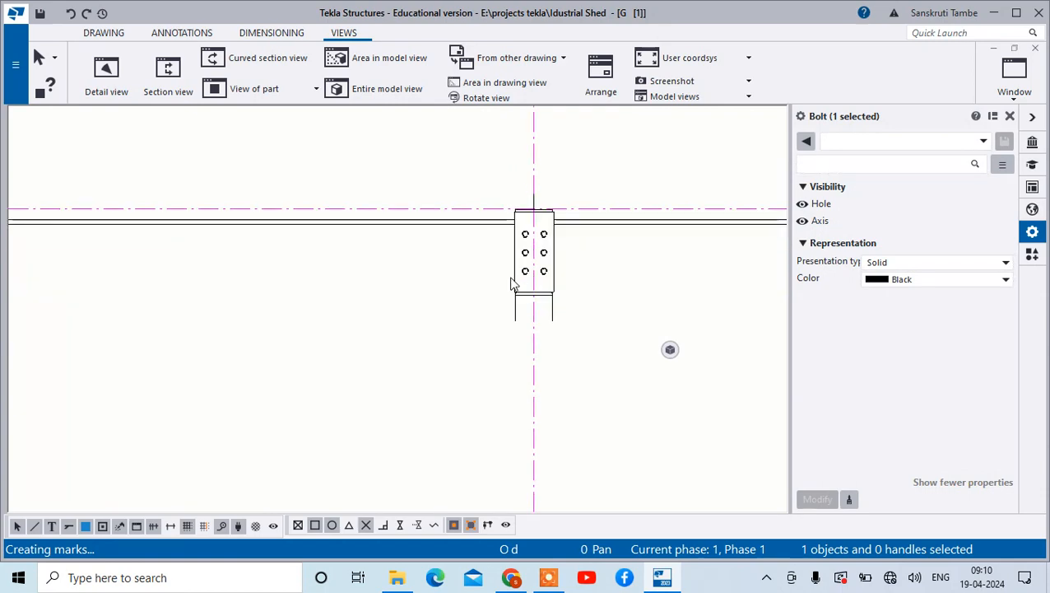
scroll(512, 284, up, 5)
scroll(568, 330, down, 8)
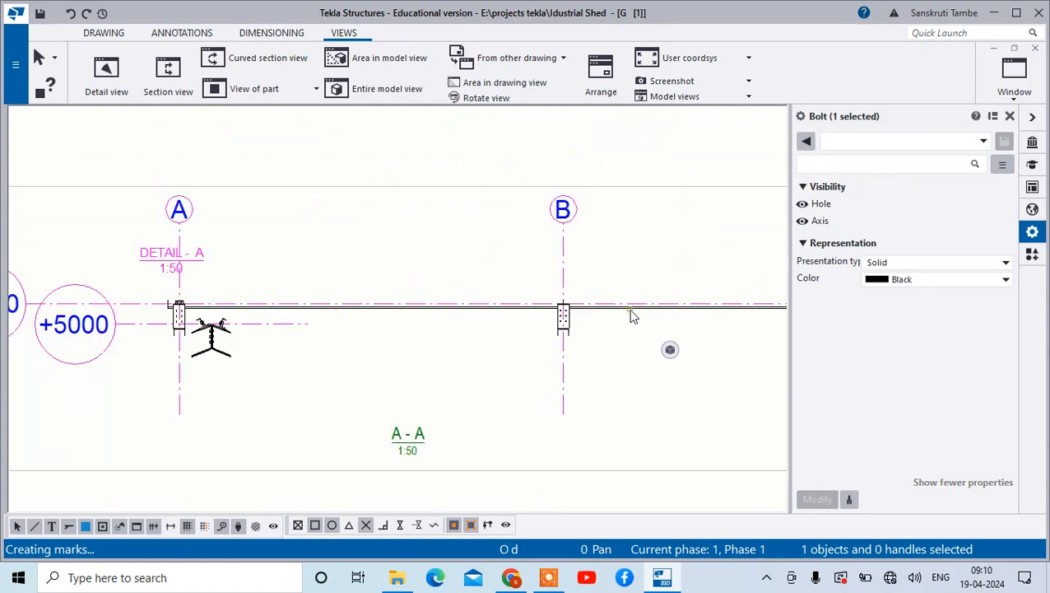
Step: Delete the A - A section view that overlaps DETAIL - A
click(630, 309)
scroll(613, 321, down, 4)
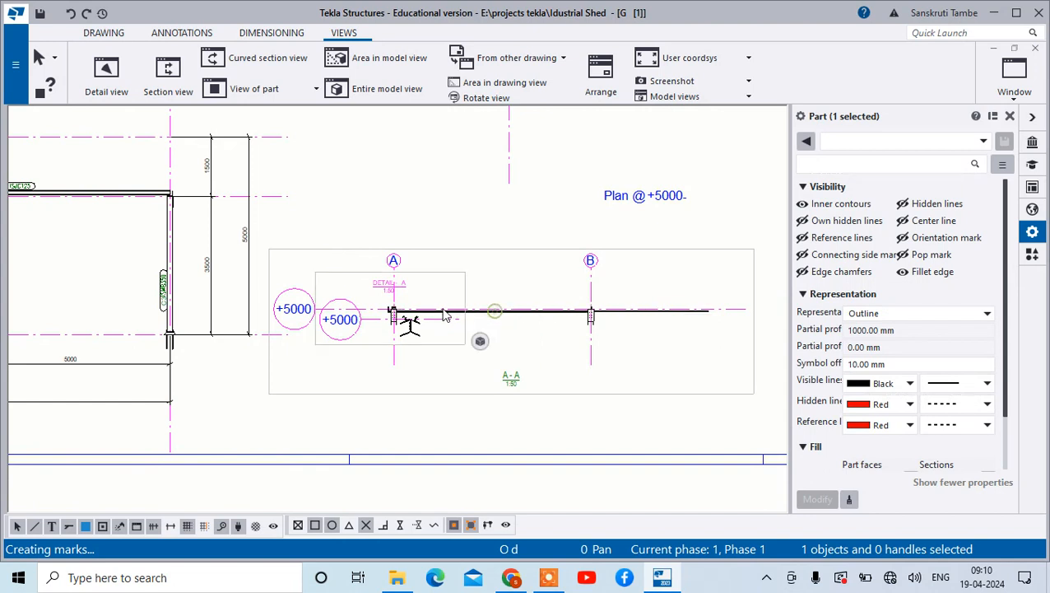
click(403, 253)
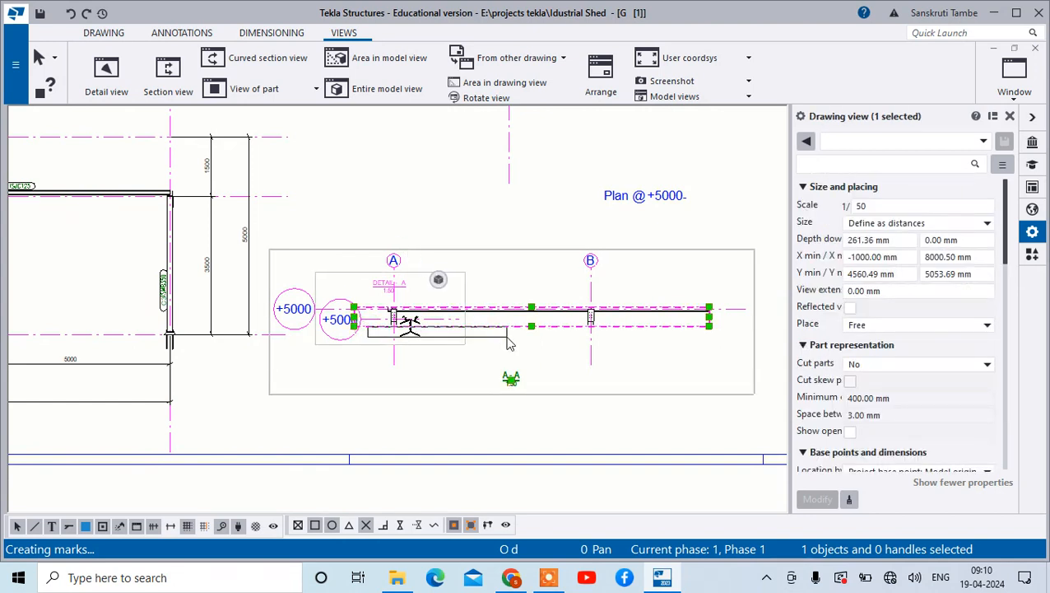
click(531, 326)
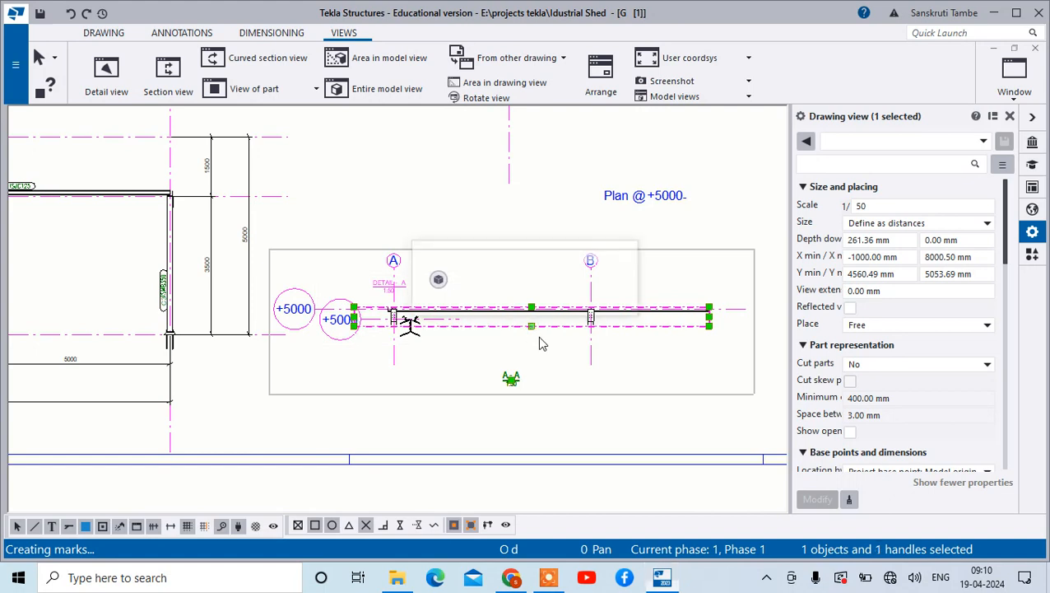
click(607, 273)
Step: Examine the ridge connection in DETAIL - A, including the end plates, bolts and purlin cleats, and its place in the sheet layout
scroll(403, 387, up, 6)
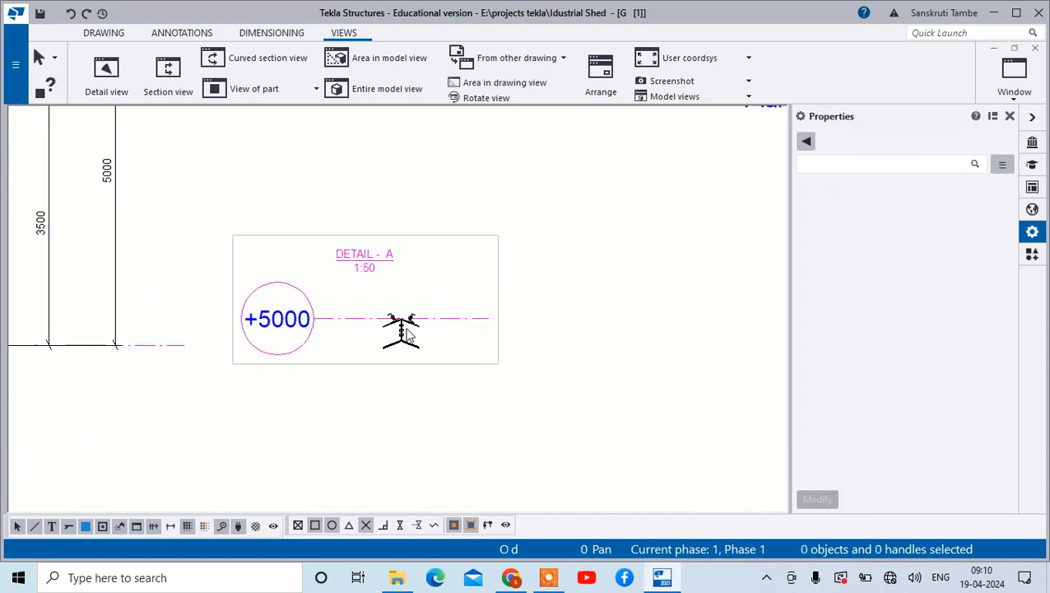
scroll(450, 389, up, 3)
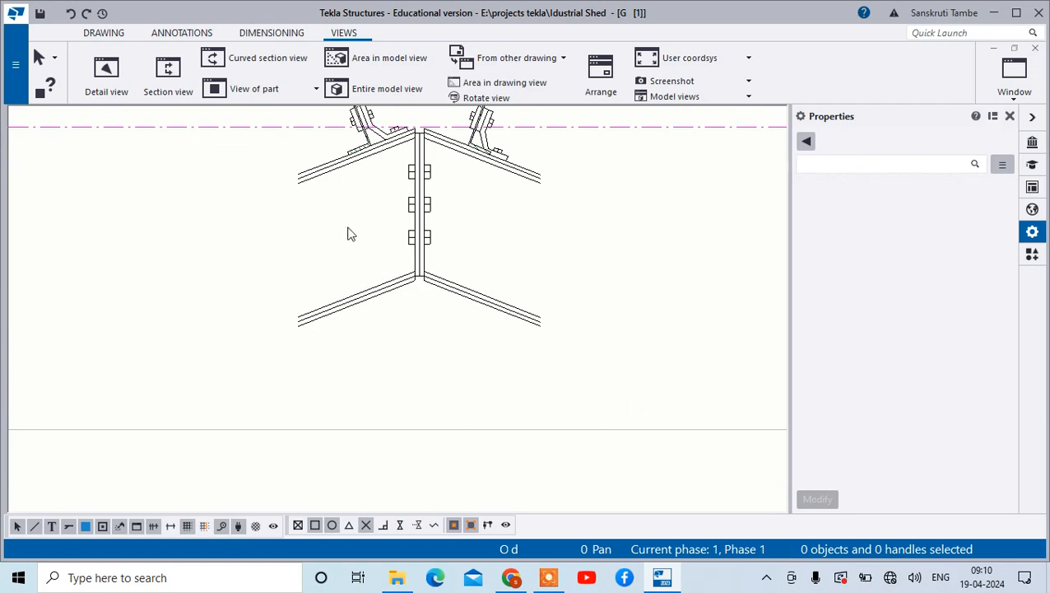
scroll(384, 351, down, 10)
scroll(434, 284, up, 4)
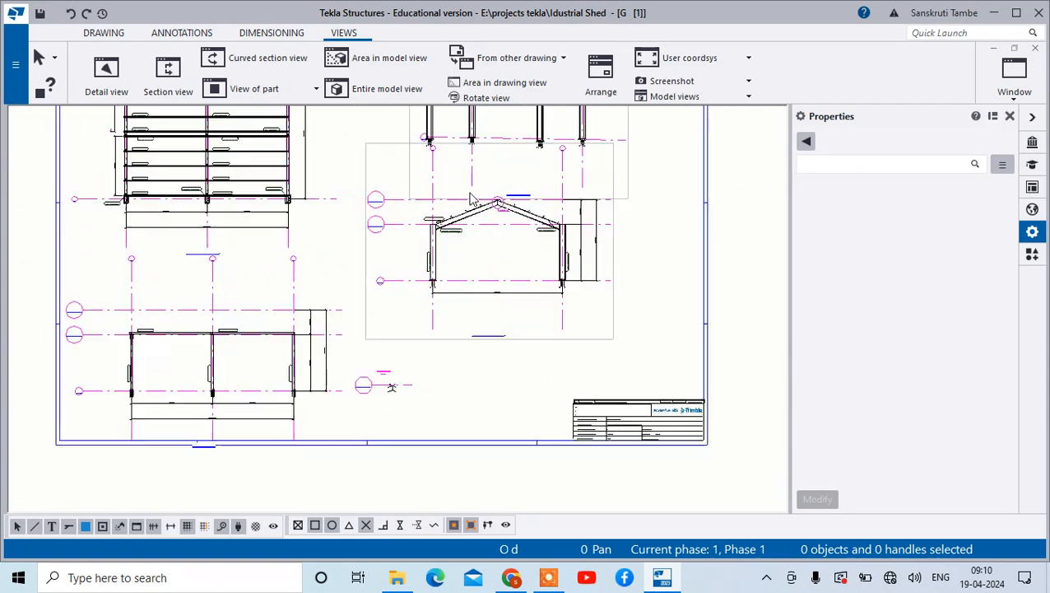
scroll(522, 206, down, 3)
scroll(487, 370, up, 4)
scroll(358, 411, up, 6)
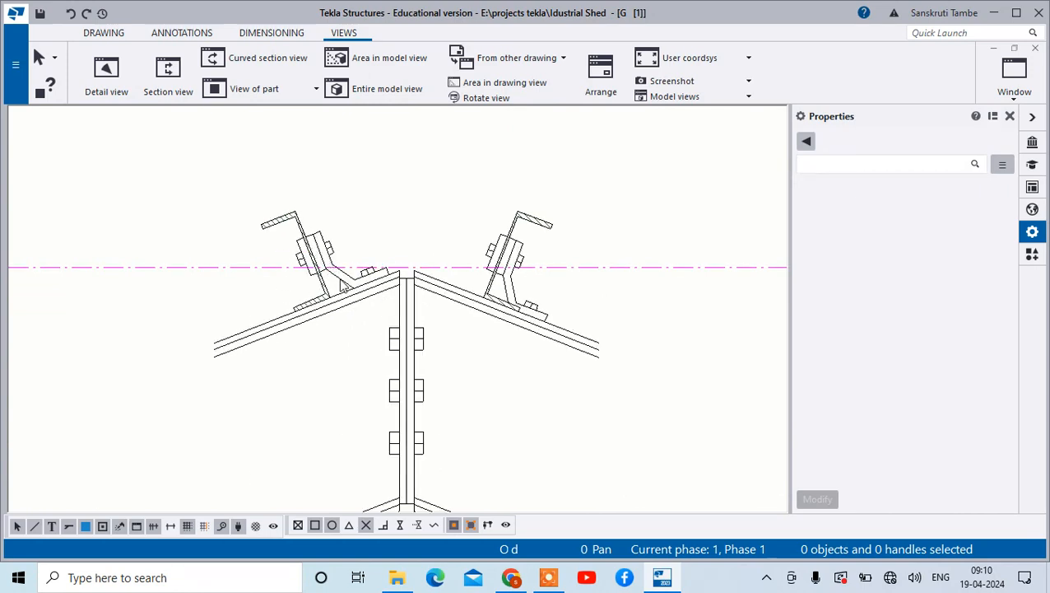
scroll(402, 273, down, 2)
scroll(488, 352, down, 2)
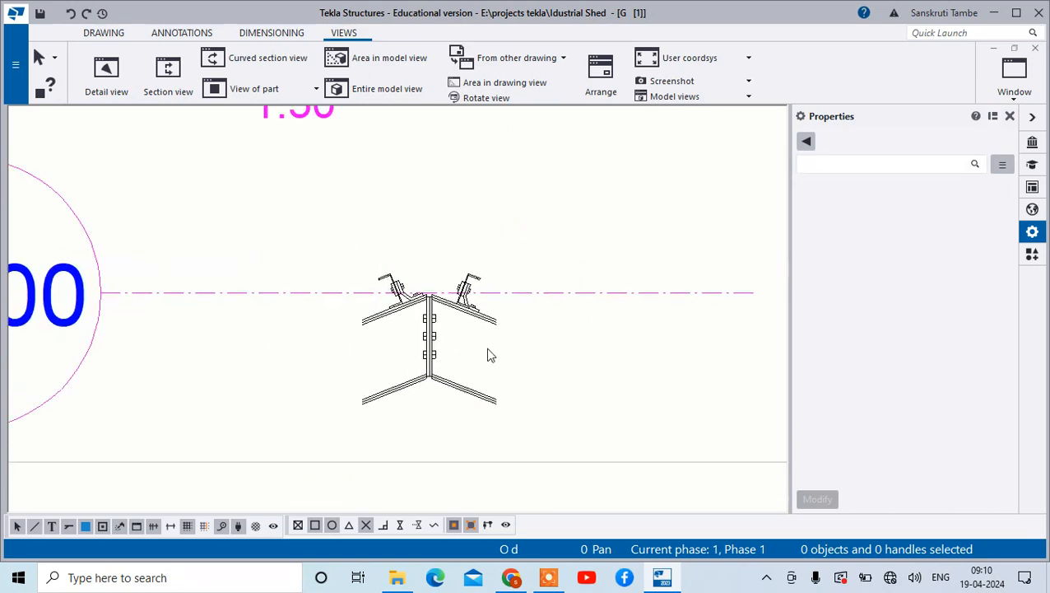
Step: Start a vertical dimension in DETAIL - A from the upper end of the ridge end plates to the uppermost bolt
click(494, 325)
scroll(421, 344, up, 3)
scroll(421, 346, up, 1)
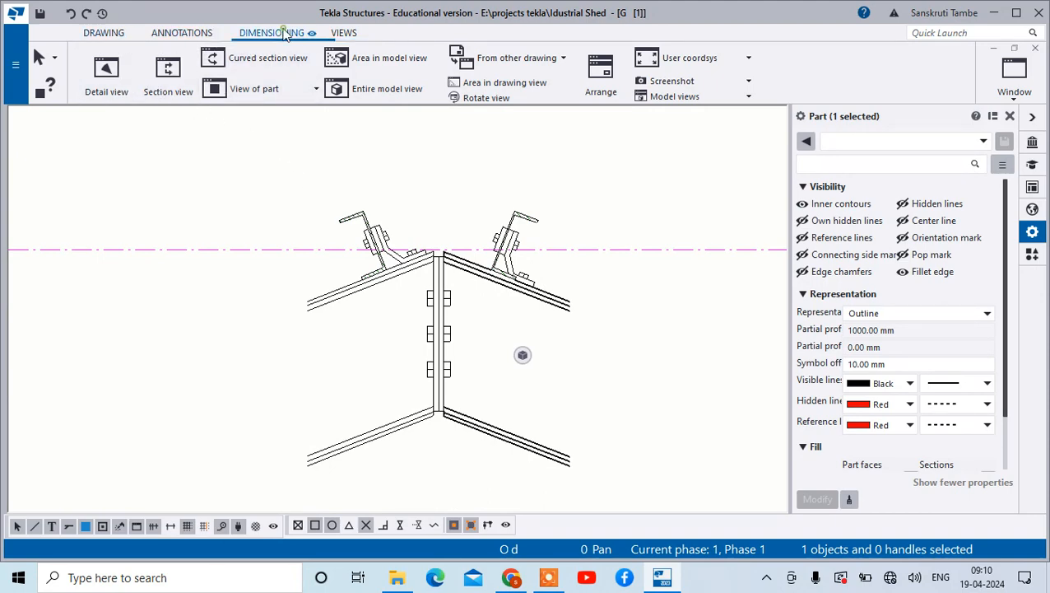
click(273, 32)
click(164, 73)
scroll(391, 214, up, 2)
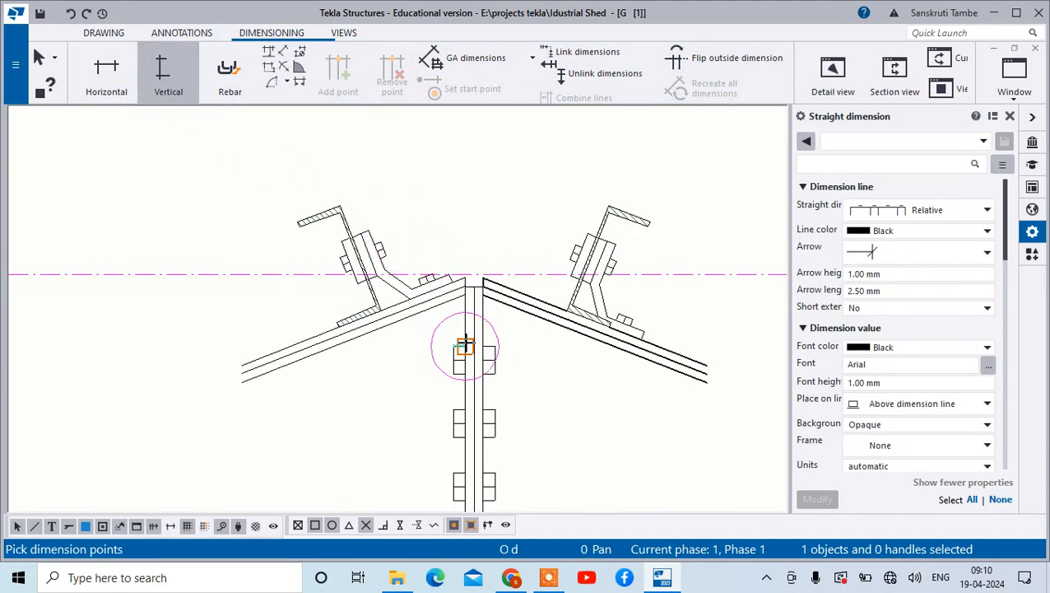
click(474, 287)
scroll(477, 359, up, 3)
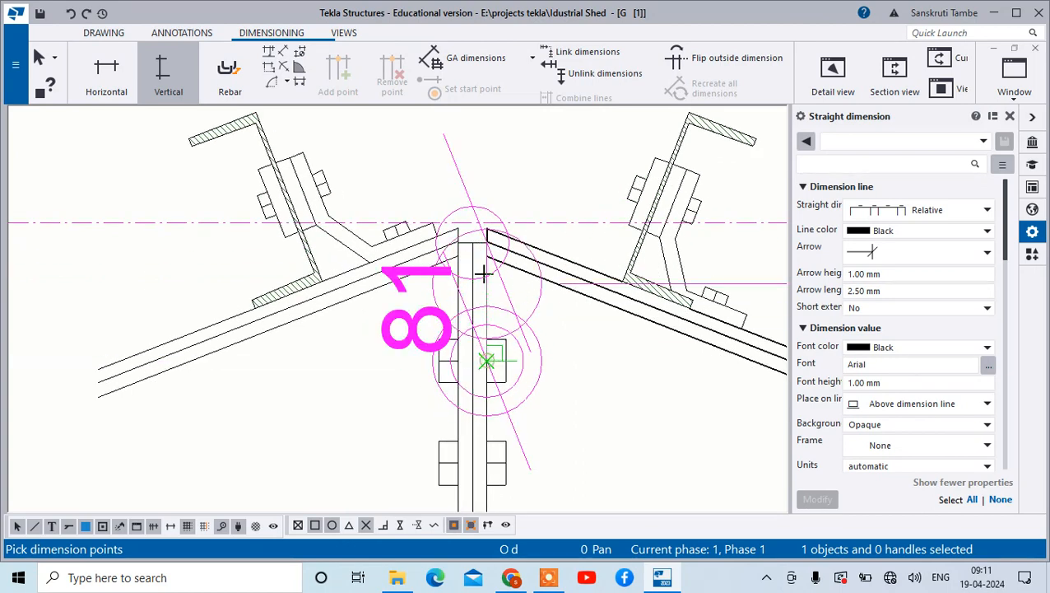
Step: Continue the vertical dimension string through the middle and lowest bolts of the end-plate joint
scroll(486, 358, up, 3)
scroll(491, 385, up, 1)
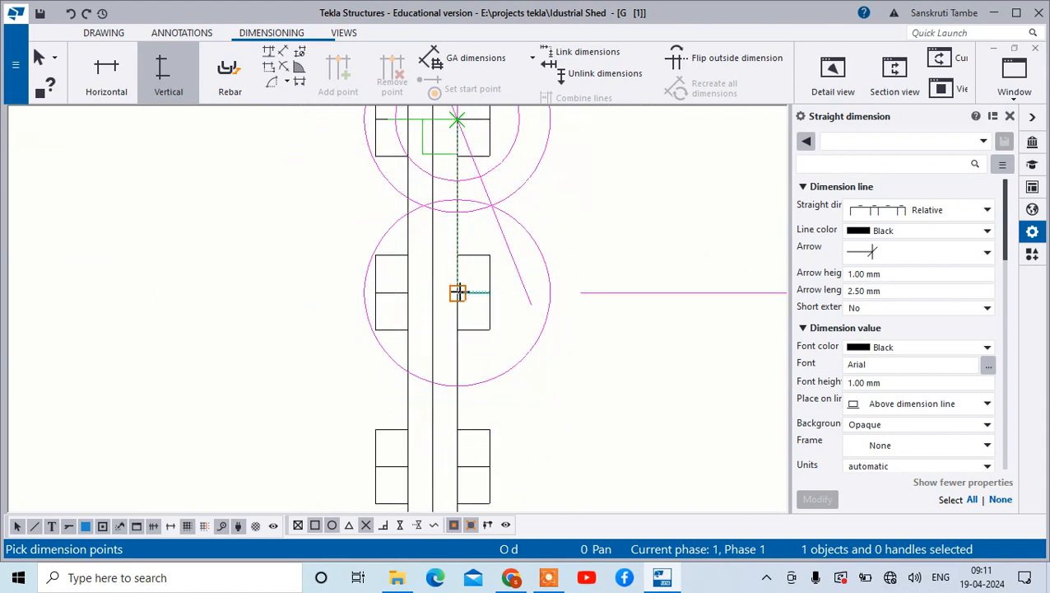
click(457, 292)
scroll(514, 307, down, 2)
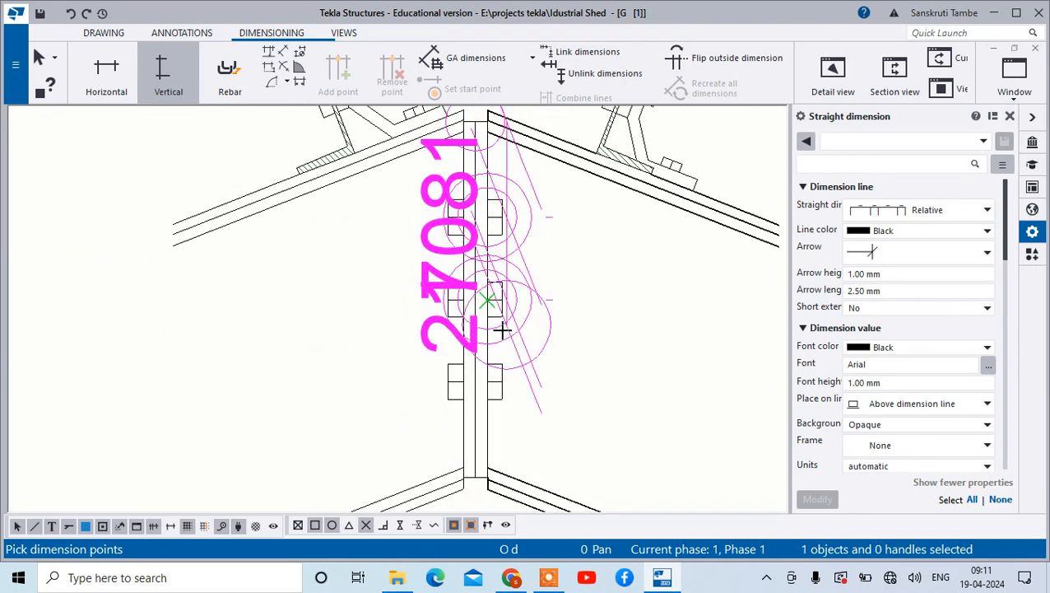
scroll(482, 394, up, 4)
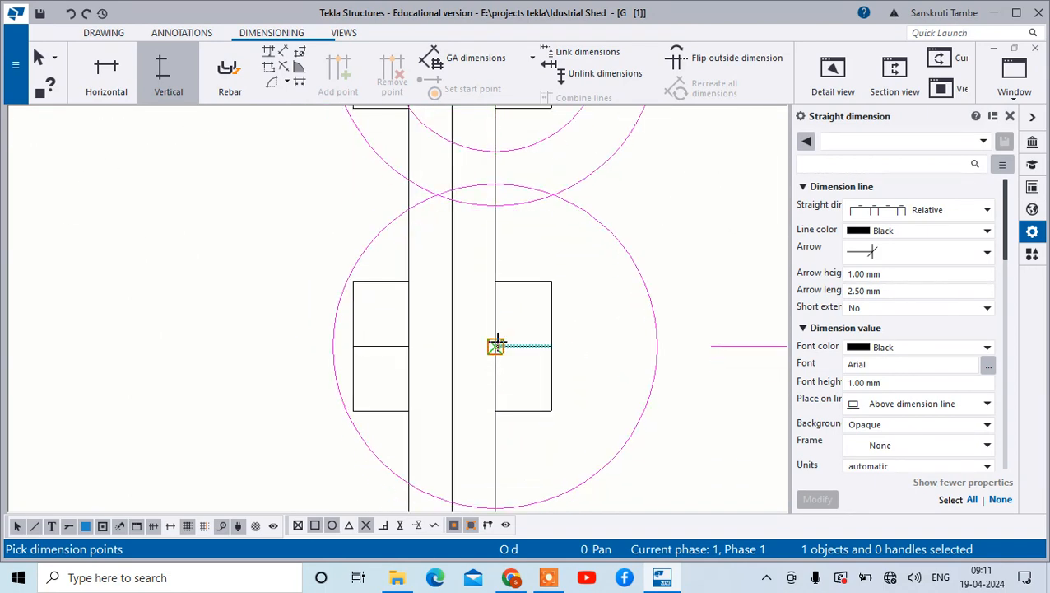
click(496, 344)
Step: Finish the vertical dimension string at the end plates' lower end, place its line left of the connection, and end the command
scroll(497, 344, down, 3)
scroll(500, 462, up, 2)
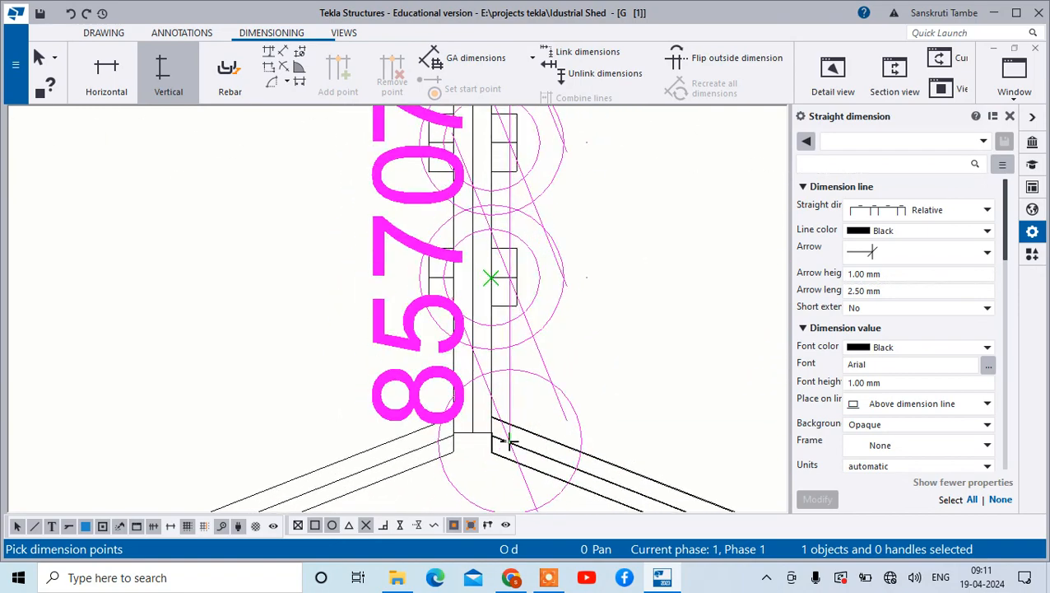
scroll(510, 443, up, 2)
click(475, 425)
scroll(475, 425, down, 6)
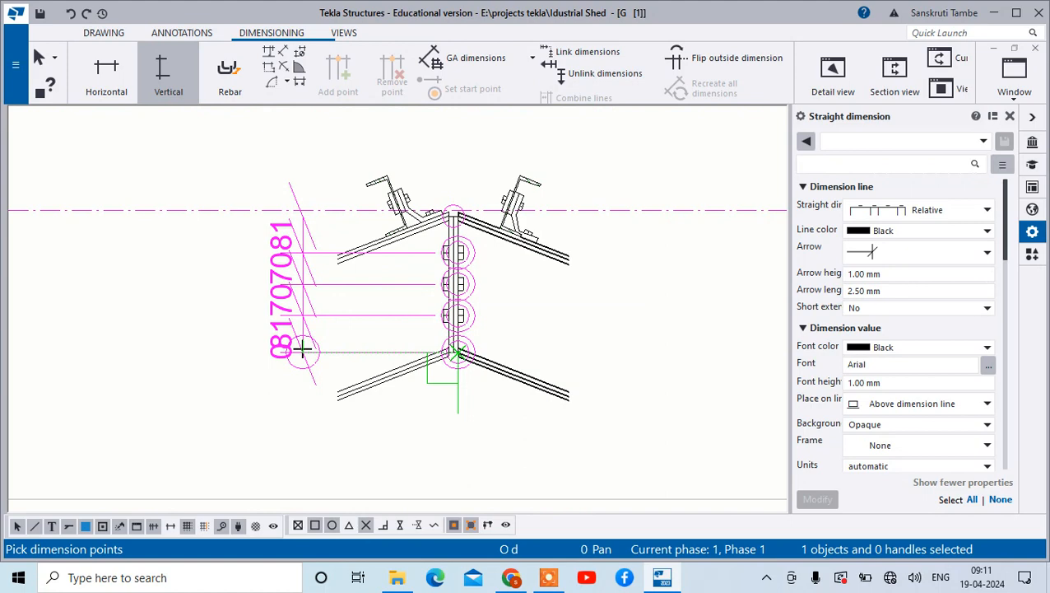
click(303, 354)
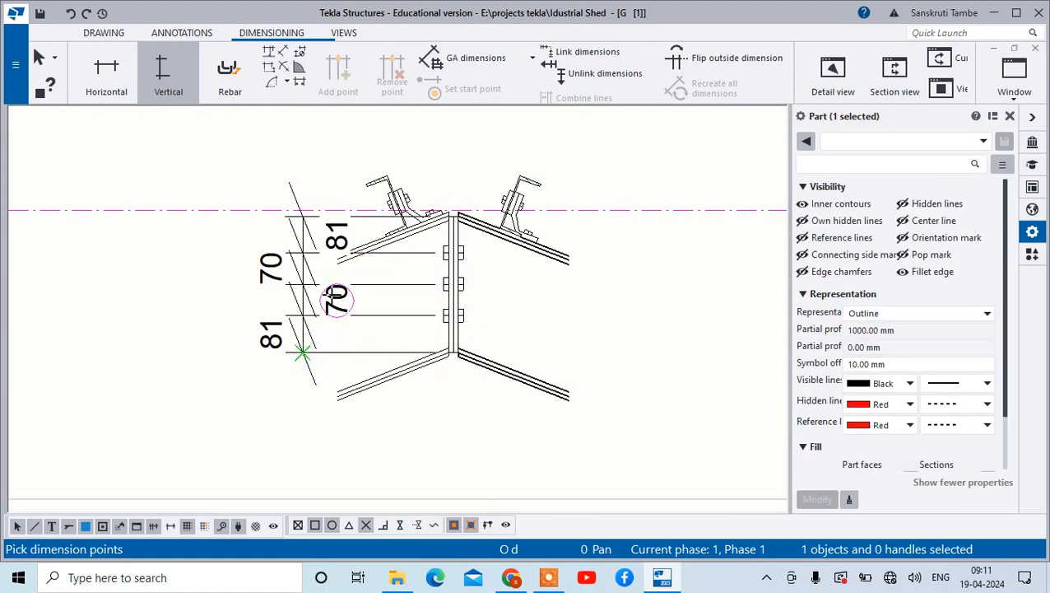
scroll(298, 351, up, 2)
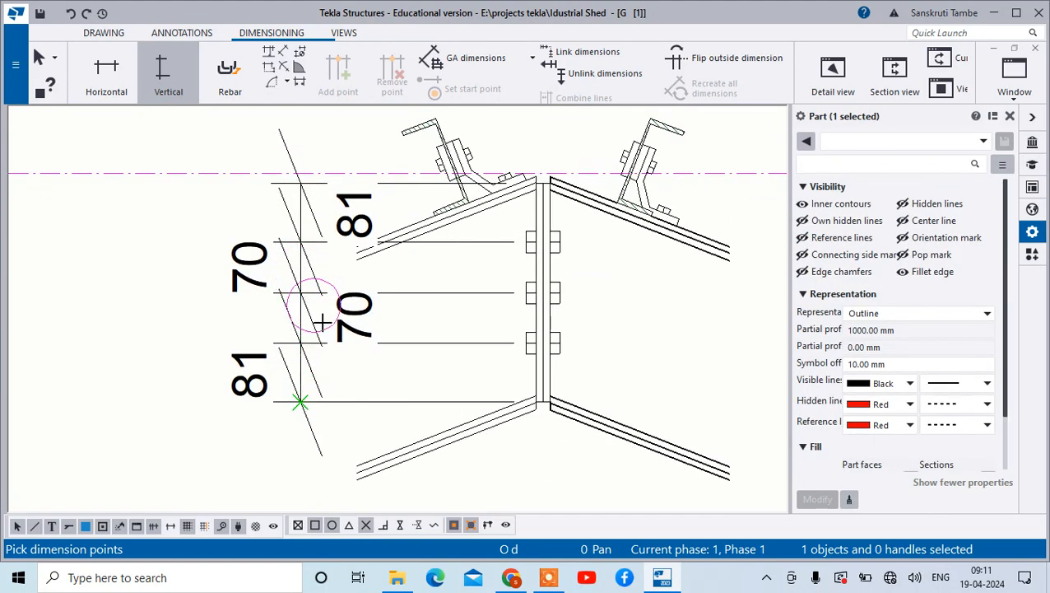
right_click(189, 311)
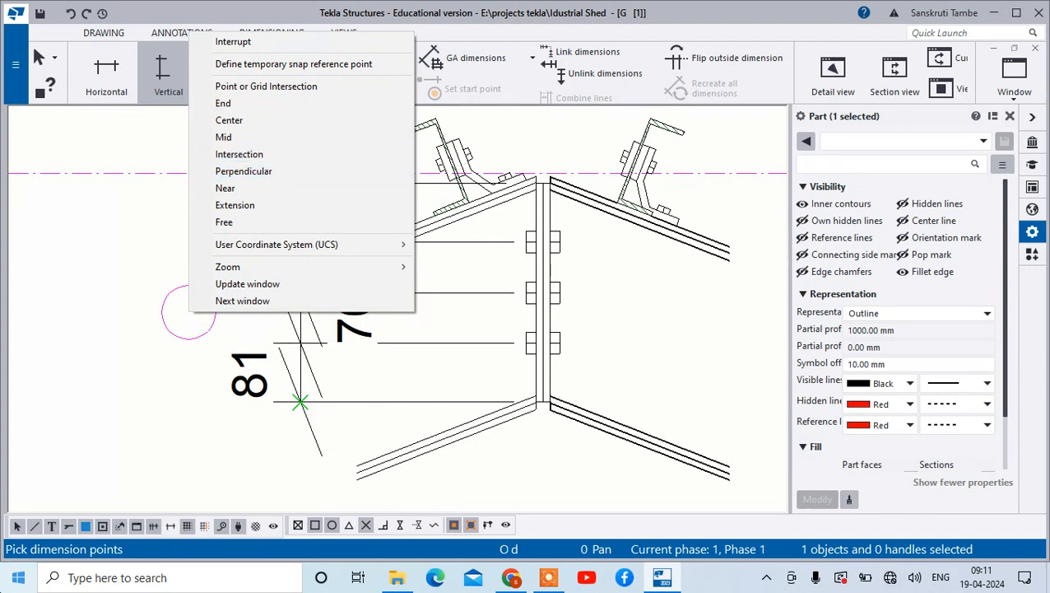
click(277, 39)
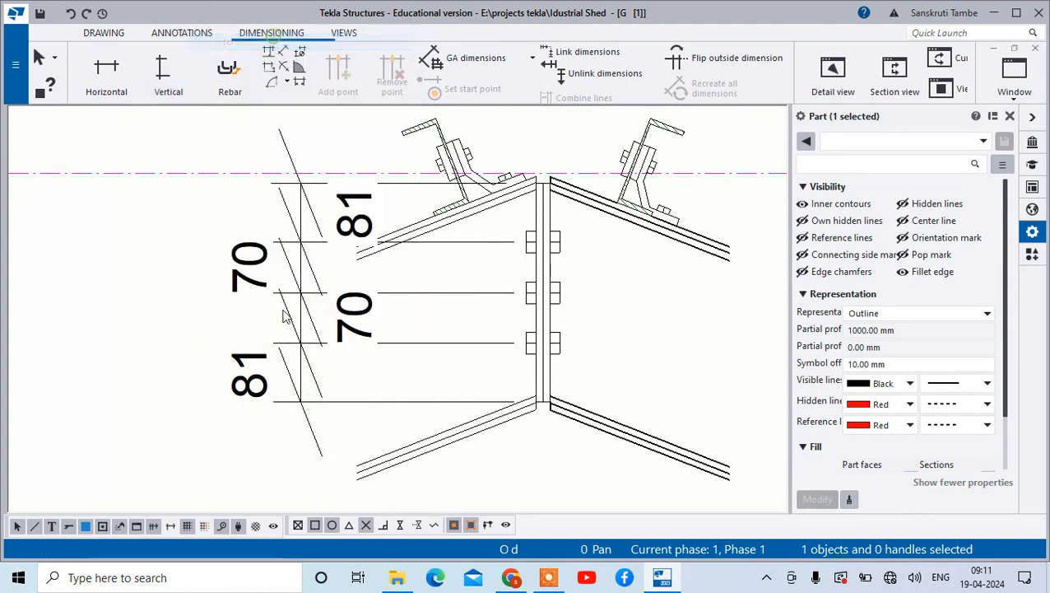
Step: Set the font height of the end-plate bolt dimensions to 0.8 mm
click(257, 275)
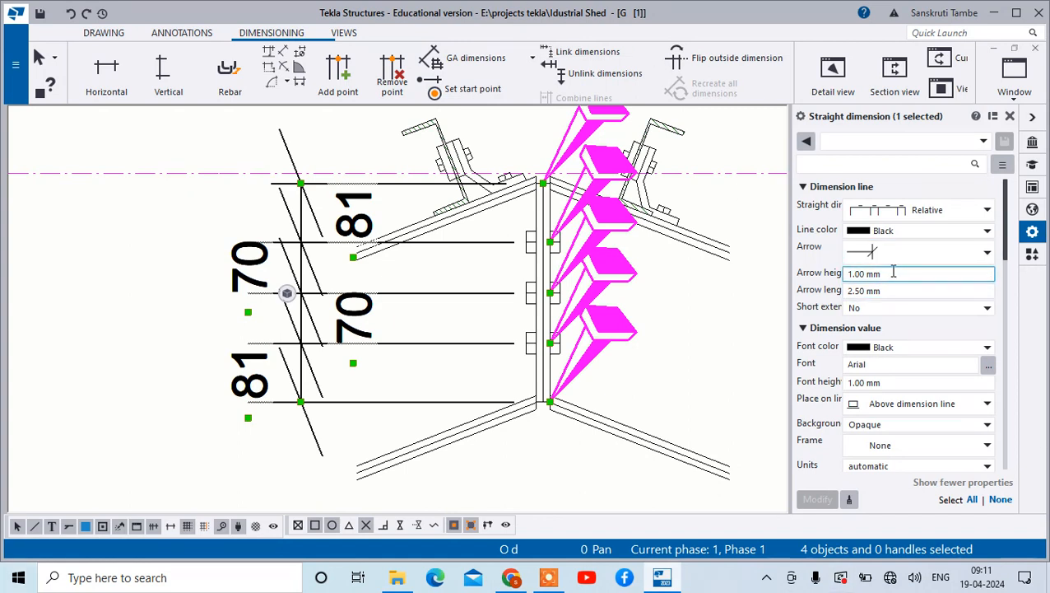
scroll(891, 271, down, 3)
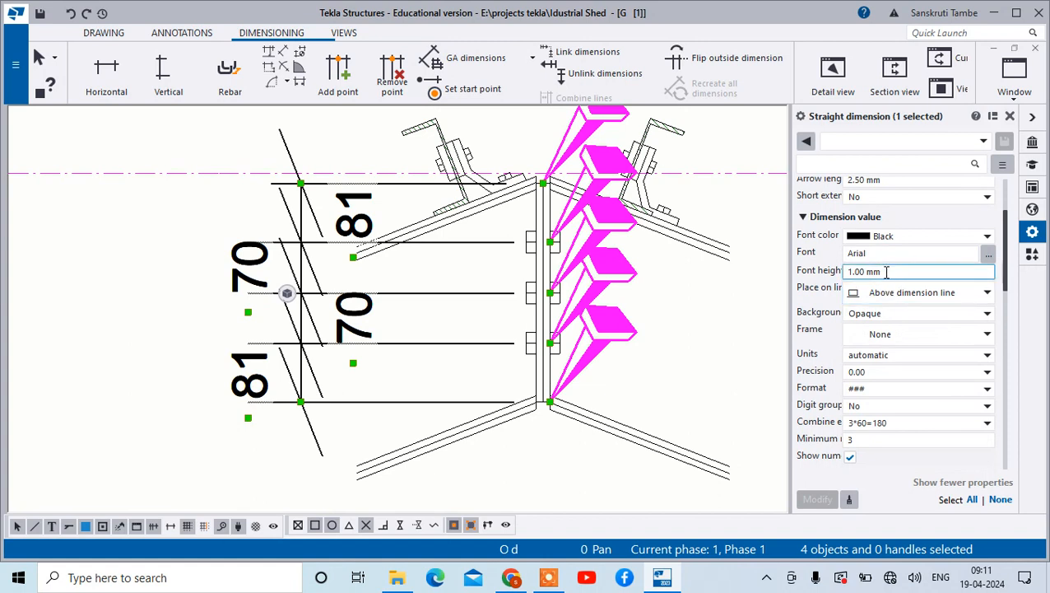
text(0)
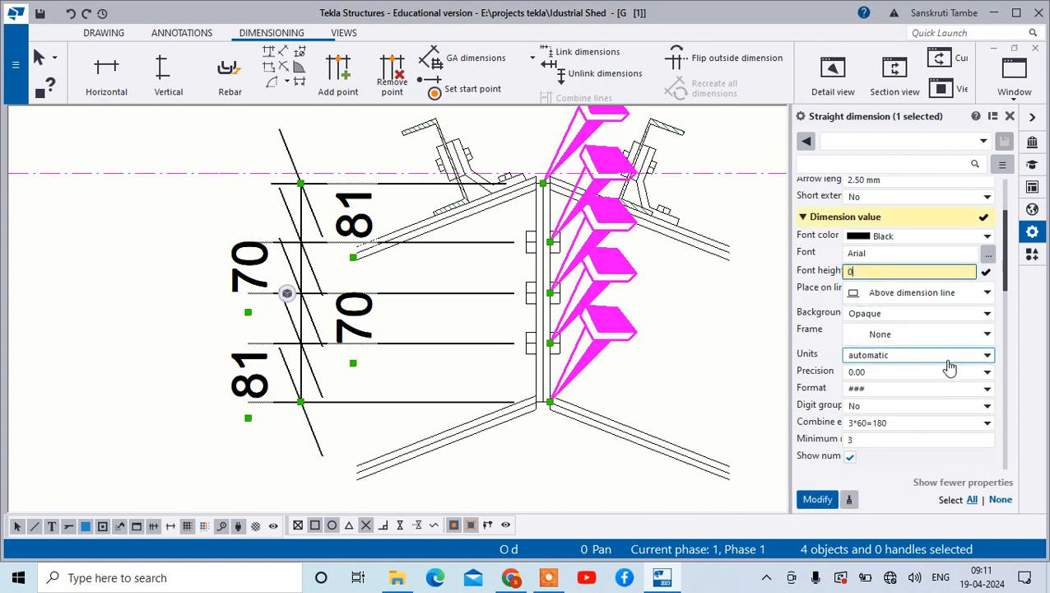
text(.8)
click(817, 499)
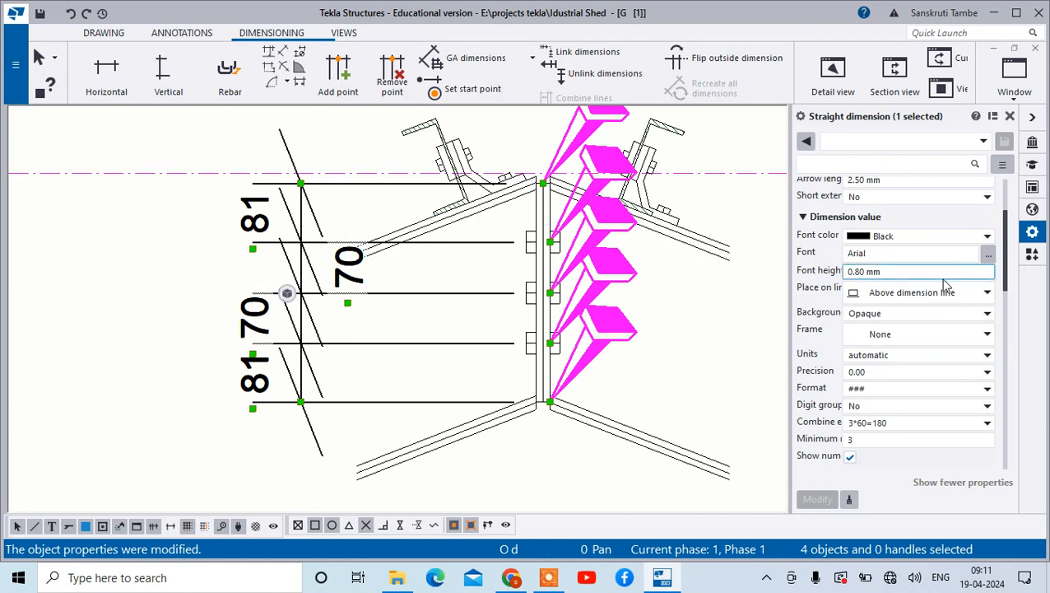
Step: Set the bolt dimensions' arrow length to 1 mm and arrow height to 0.8 mm
scroll(877, 280, up, 3)
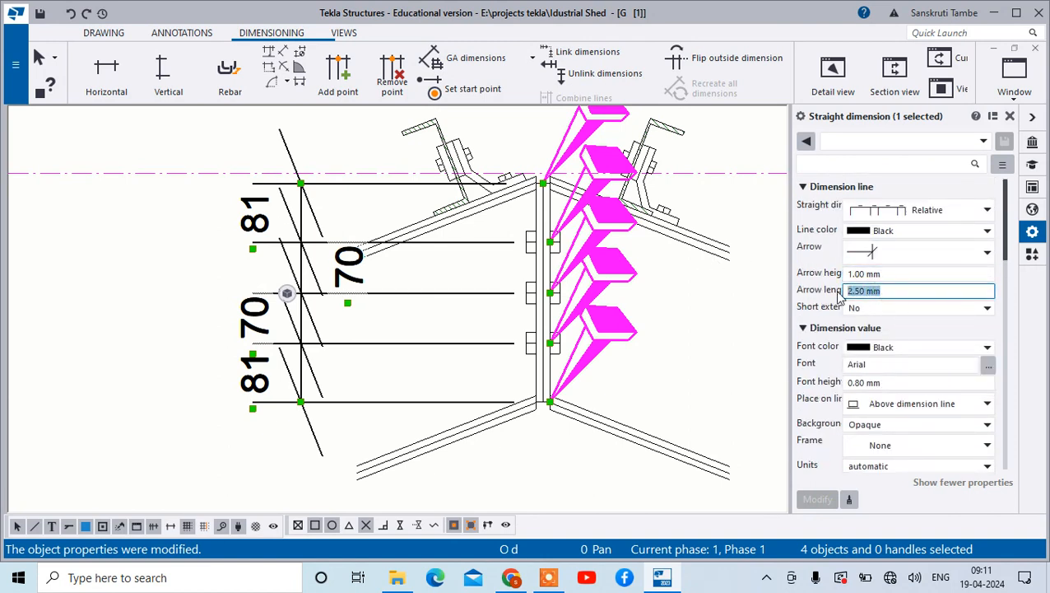
text(1)
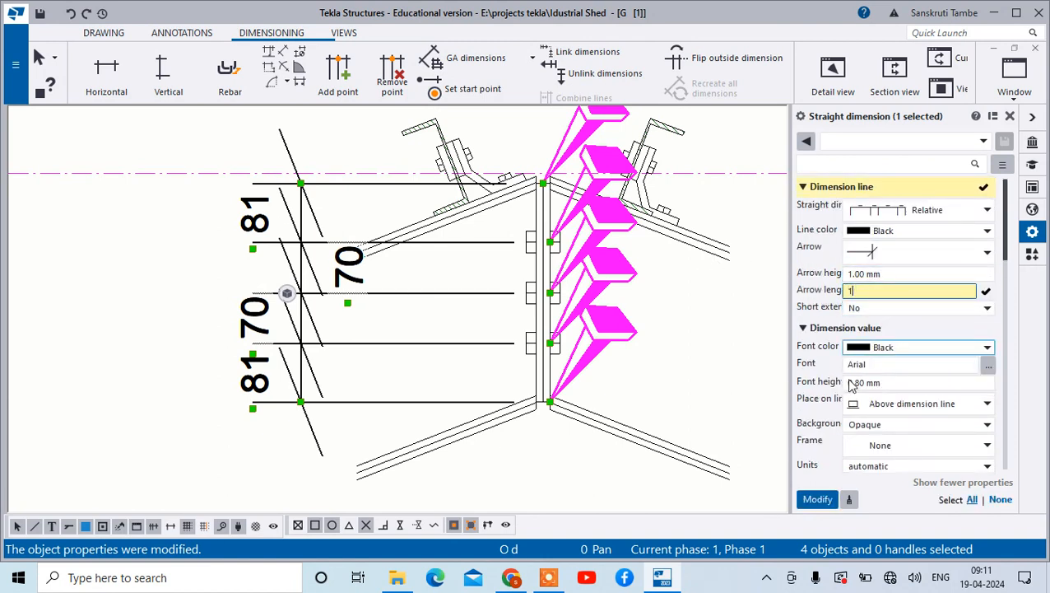
click(817, 500)
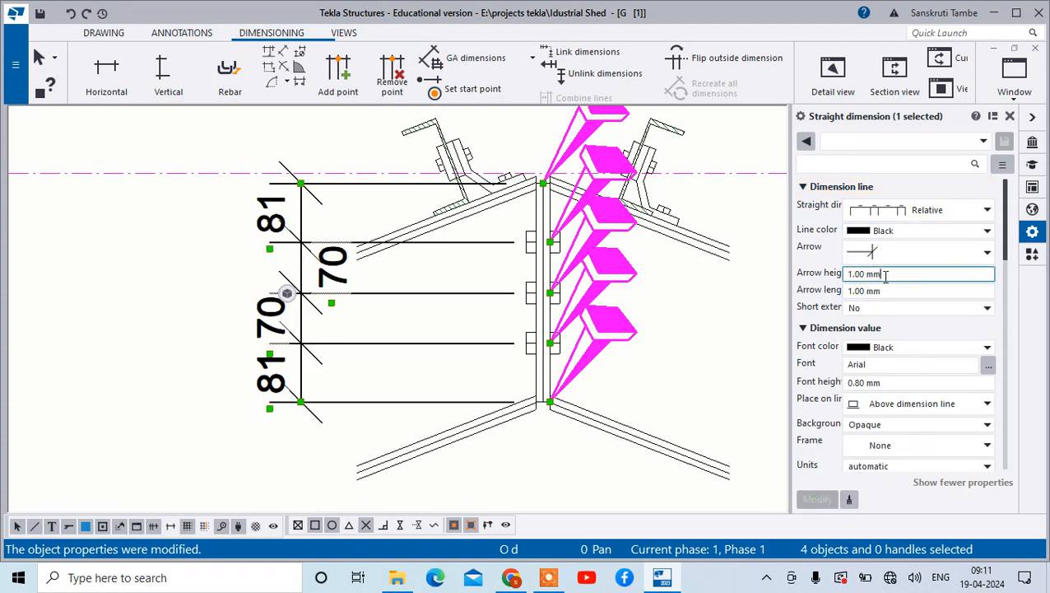
text(0.8)
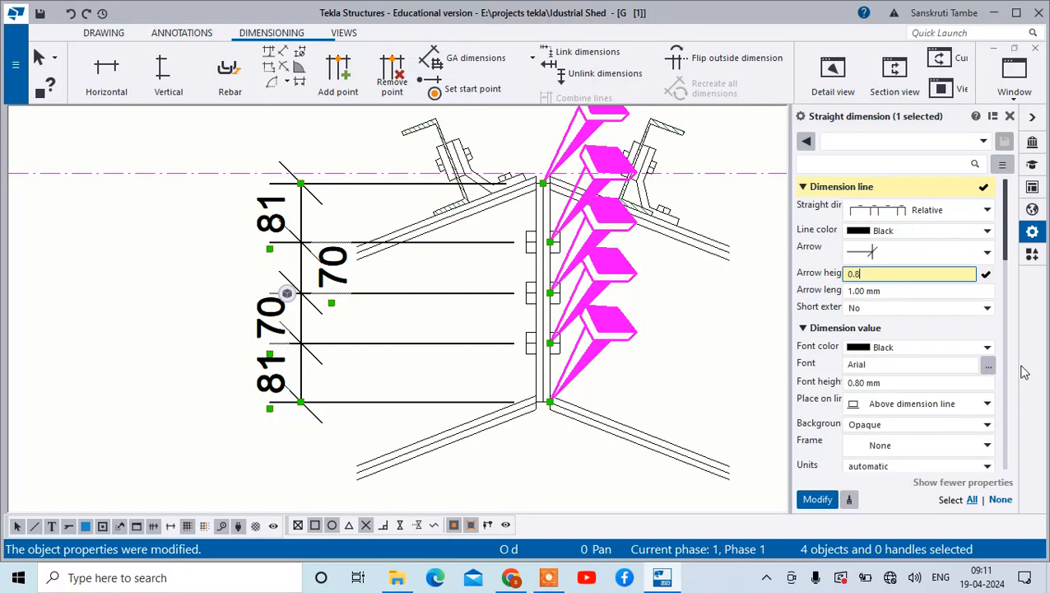
click(819, 499)
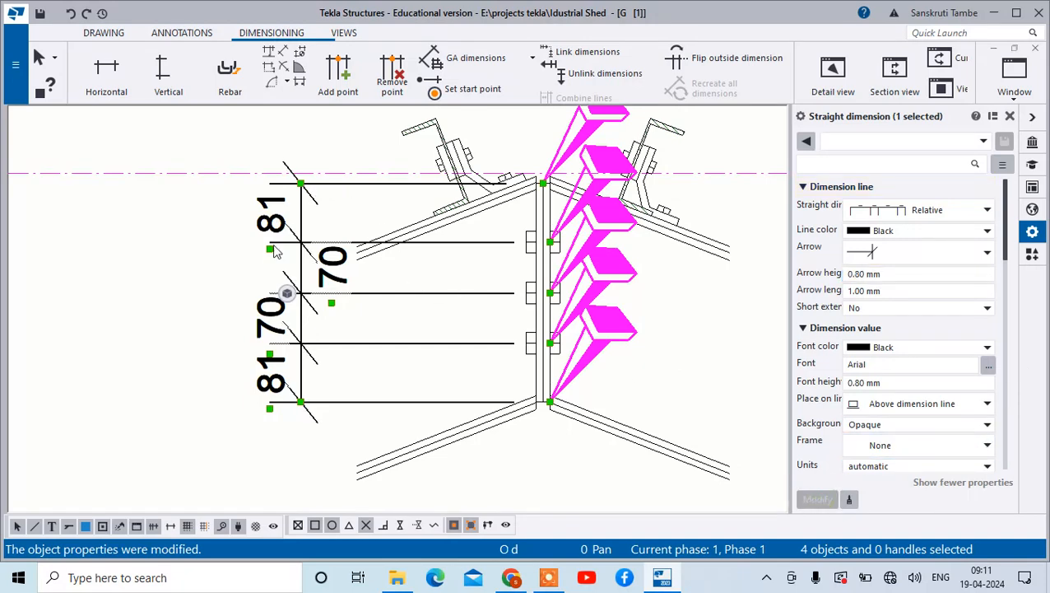
scroll(509, 255, down, 5)
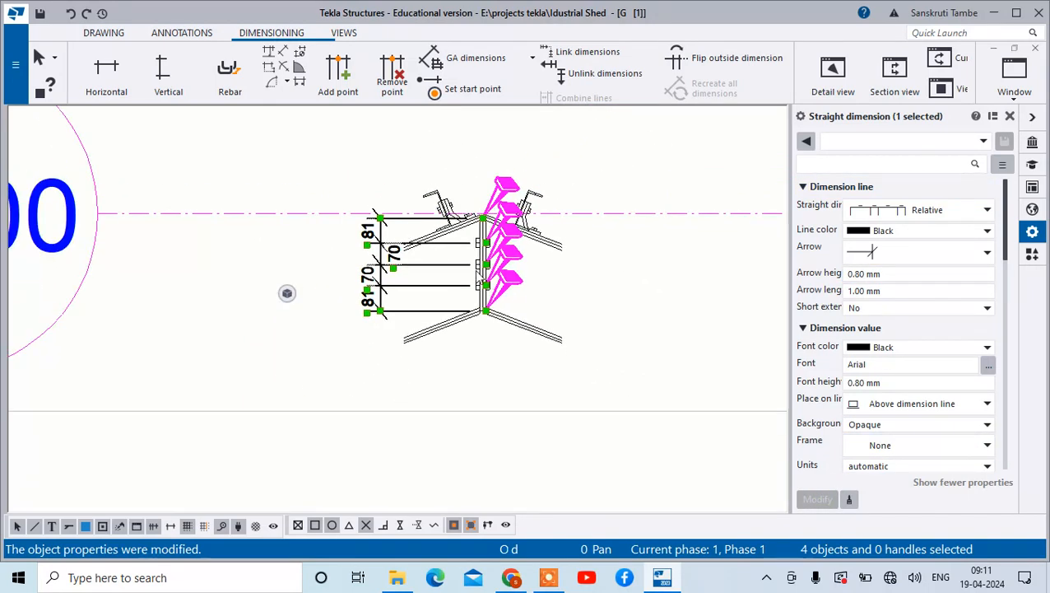
click(651, 358)
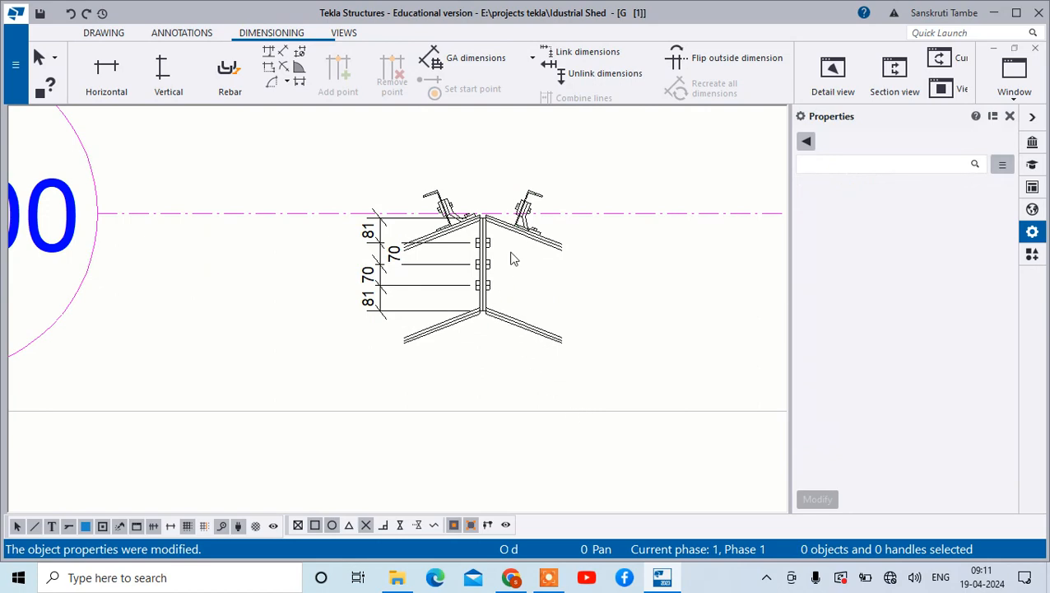
Step: Try a vertical dimension from the right purlin's web bolt to the purlin's lower corner, with its line left of the purlin
scroll(558, 228, up, 2)
scroll(494, 214, up, 3)
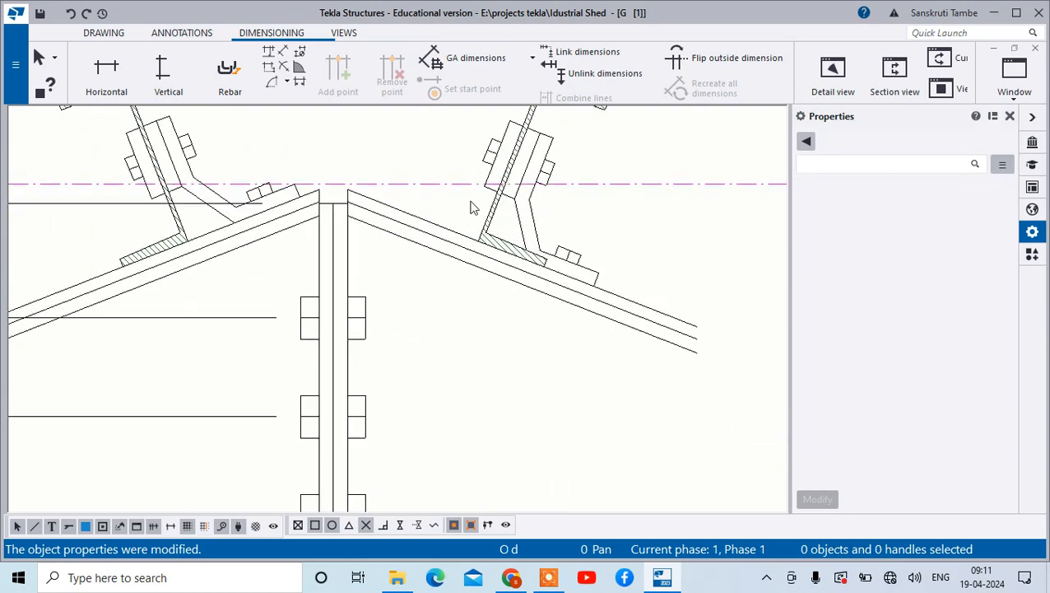
scroll(485, 210, down, 4)
scroll(528, 182, up, 3)
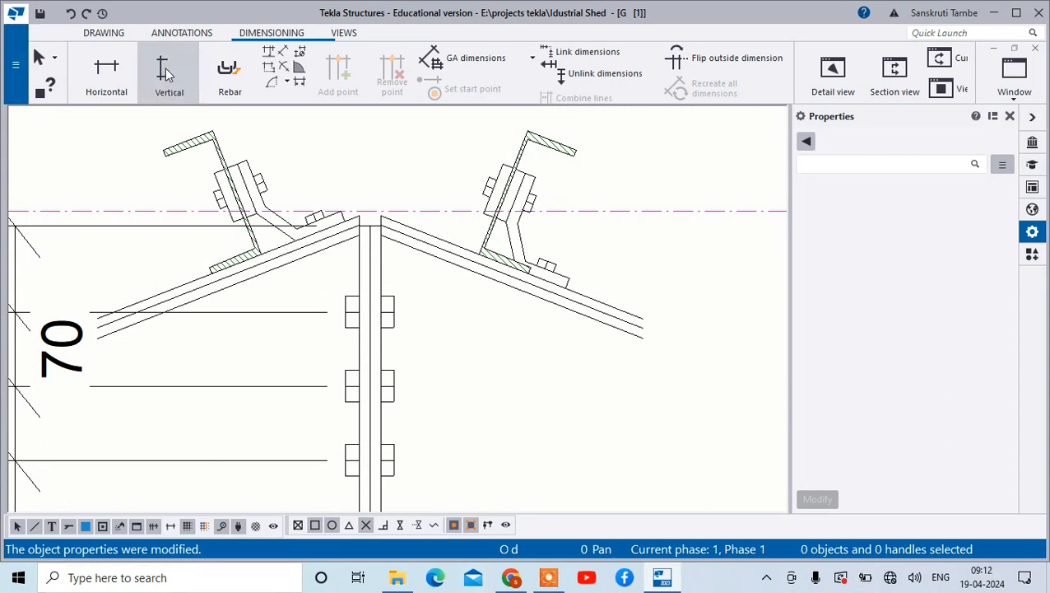
click(168, 74)
scroll(478, 181, up, 4)
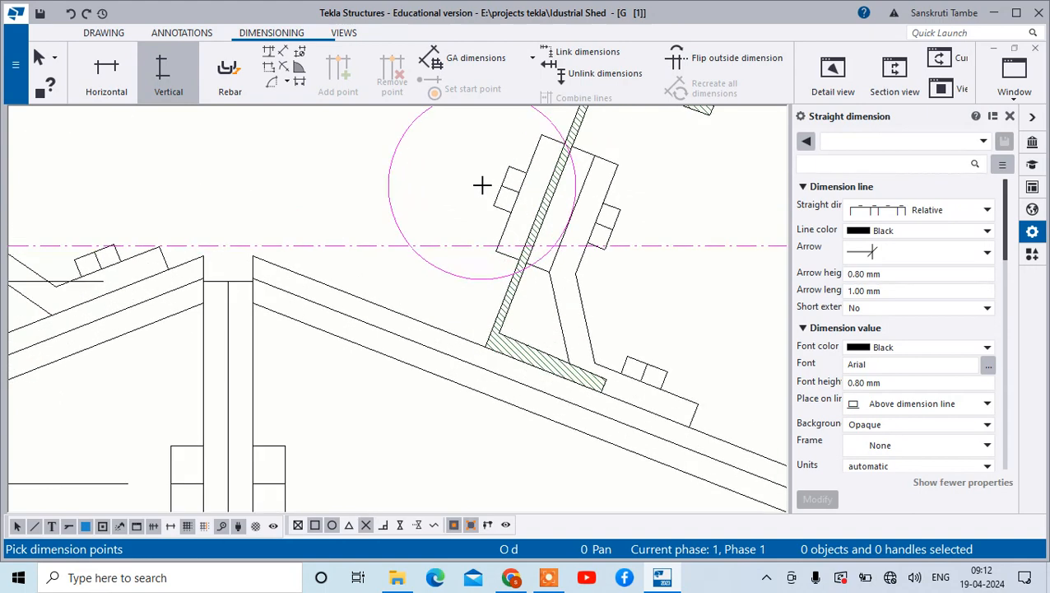
click(500, 185)
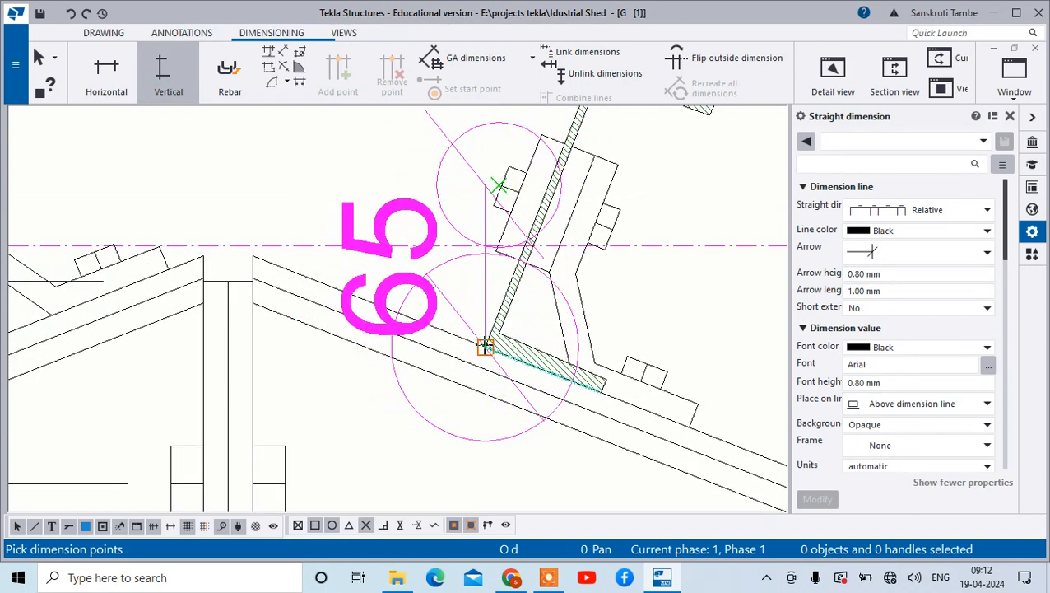
click(485, 346)
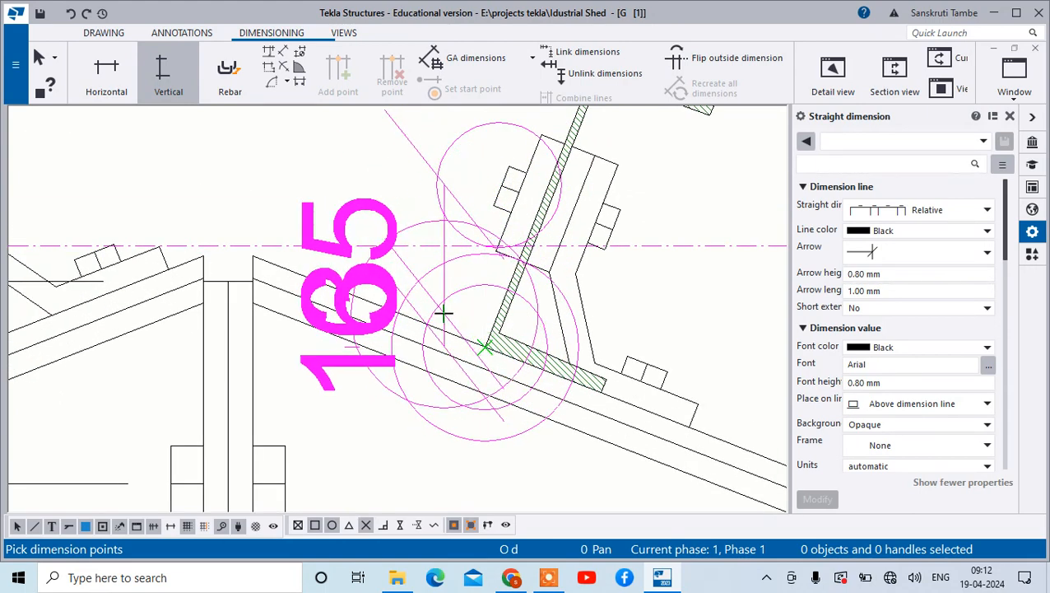
middle_click(408, 273)
scroll(511, 271, down, 2)
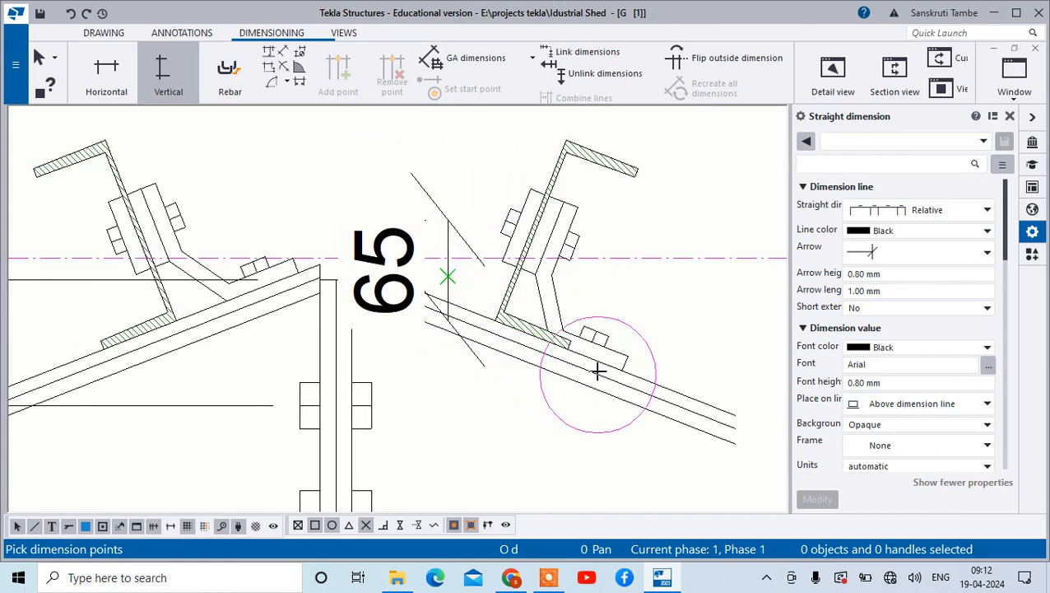
Step: End the dimension command and delete the vertical dimension beside the right purlin
right_click(486, 192)
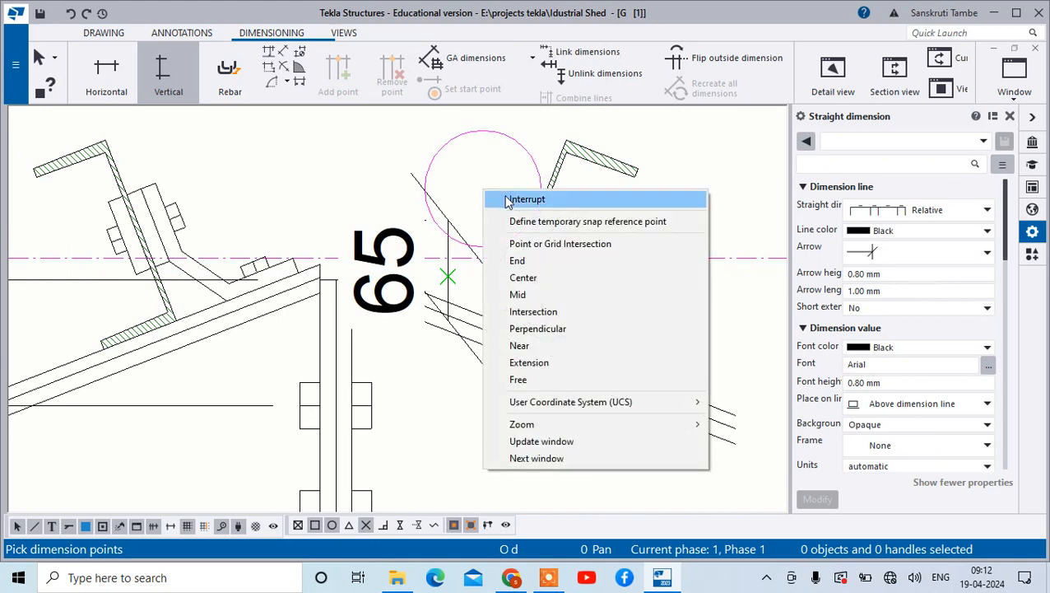
click(508, 202)
click(462, 234)
key(Delete)
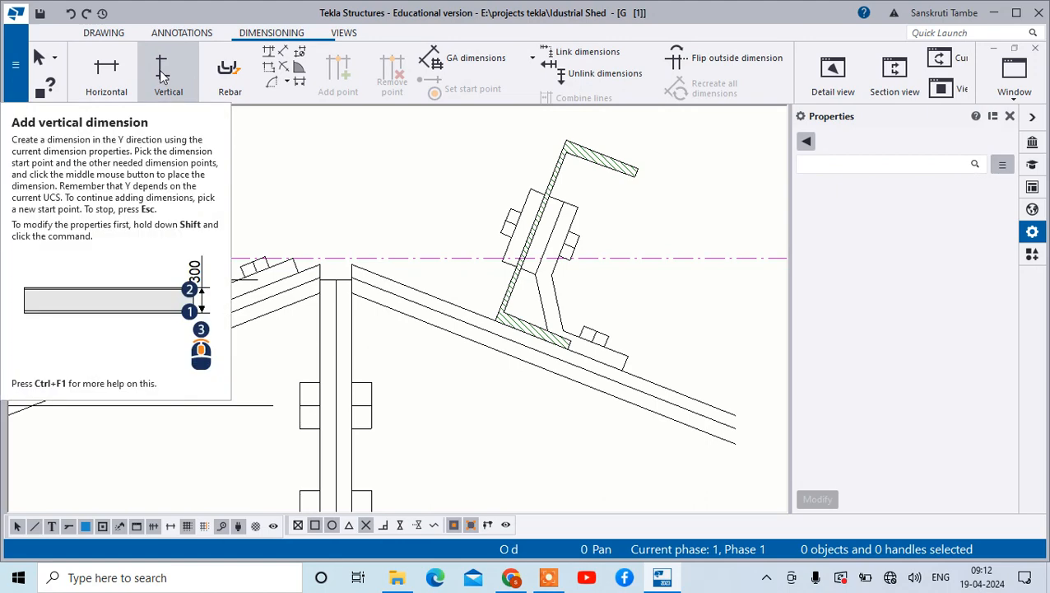
Step: Try a free dimension between the right purlin's web bolt and lower corner, placed left of the purlin
click(163, 76)
click(283, 51)
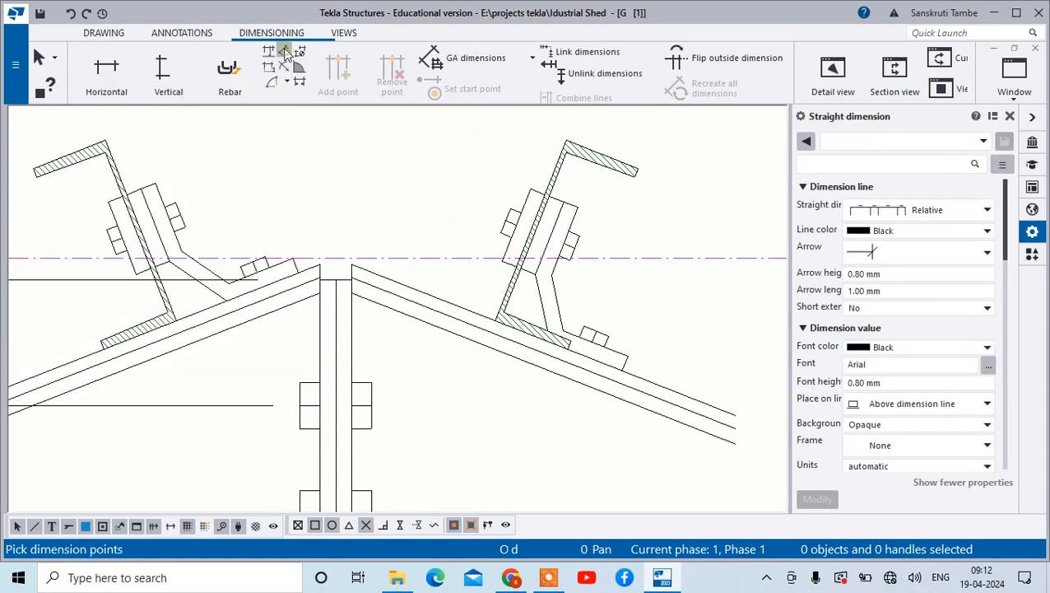
click(506, 219)
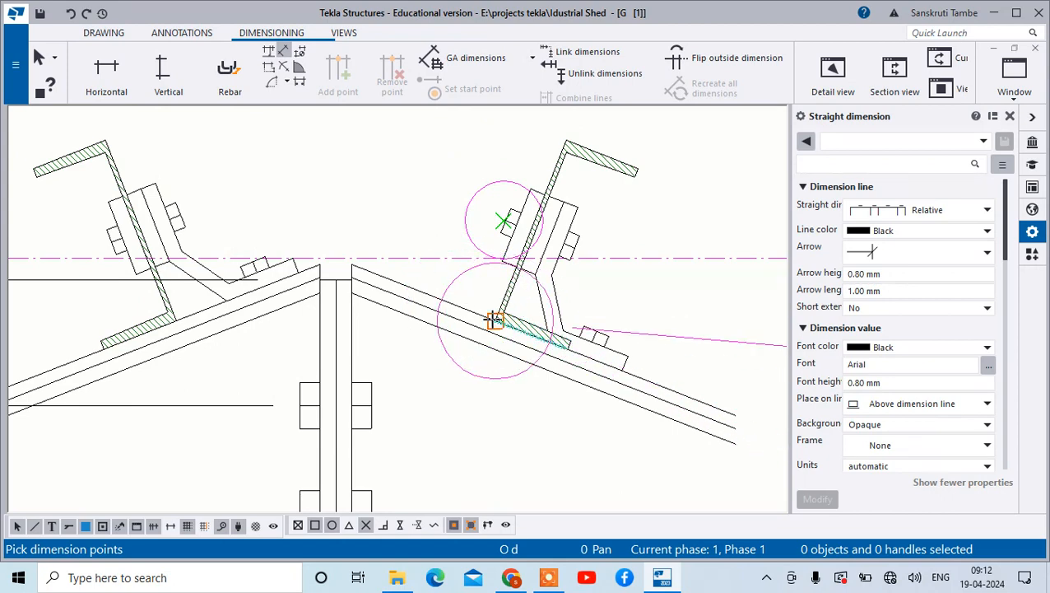
click(493, 320)
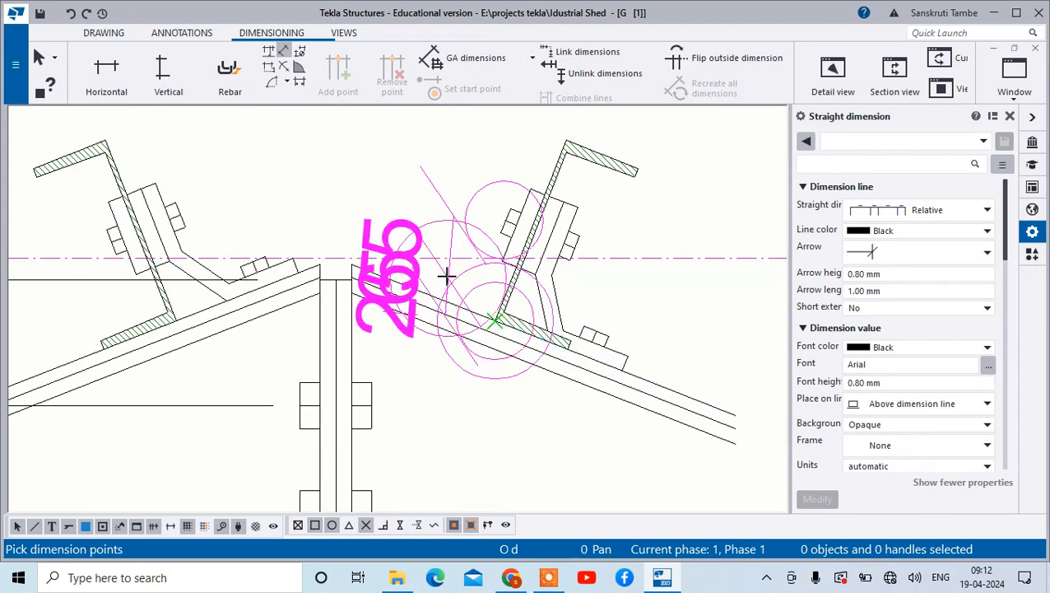
click(443, 227)
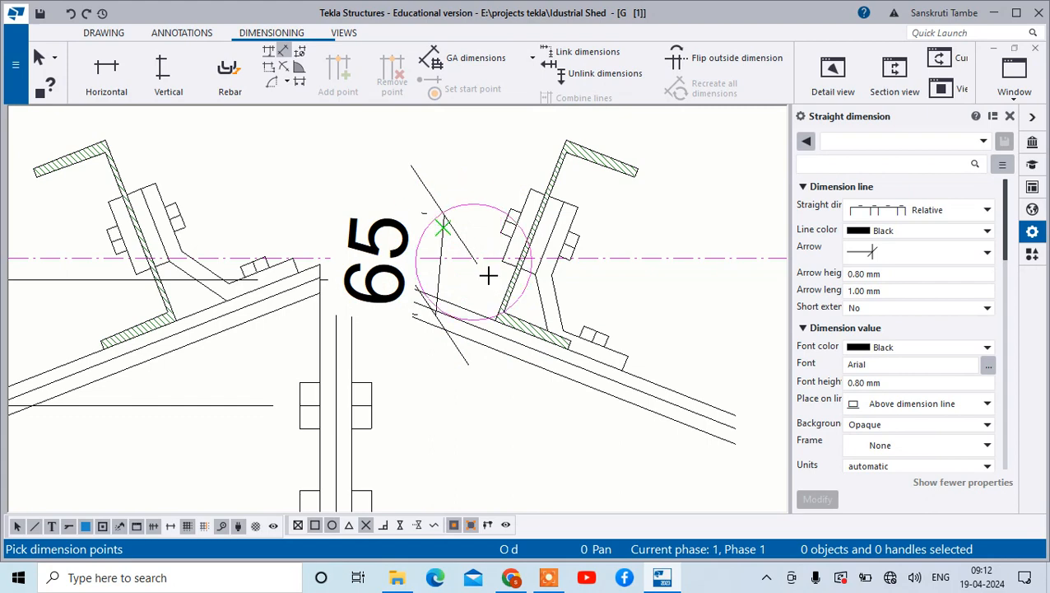
Step: End the command and delete the free dimension beside the right purlin
right_click(427, 288)
click(461, 17)
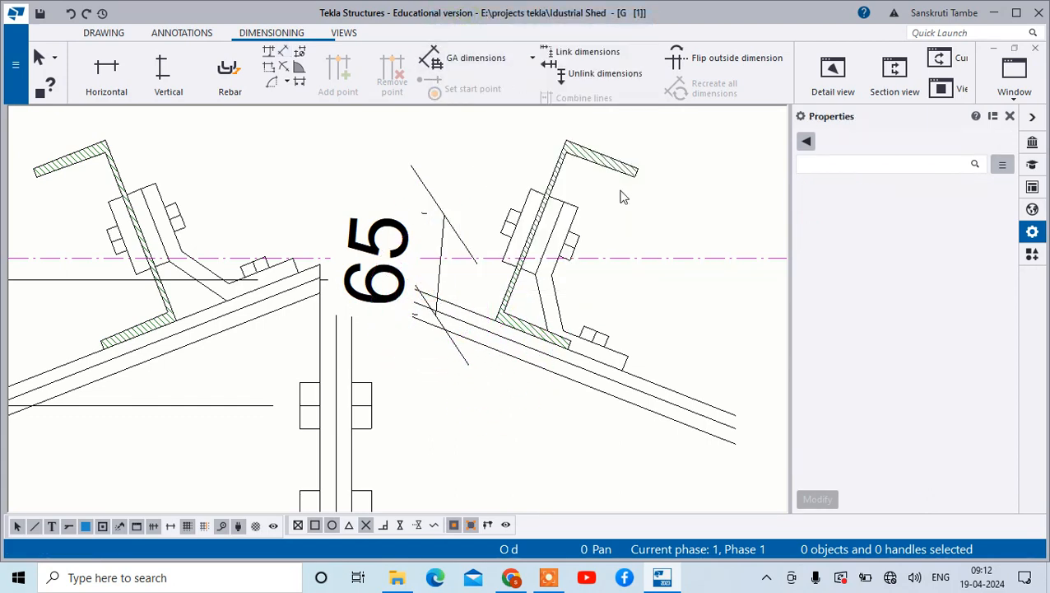
click(450, 243)
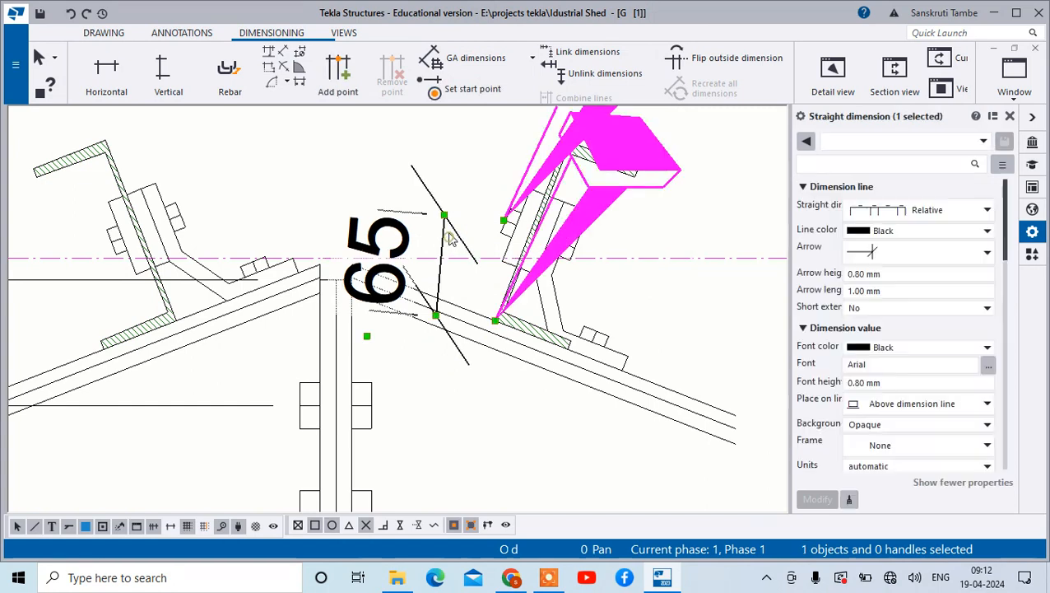
key(Delete)
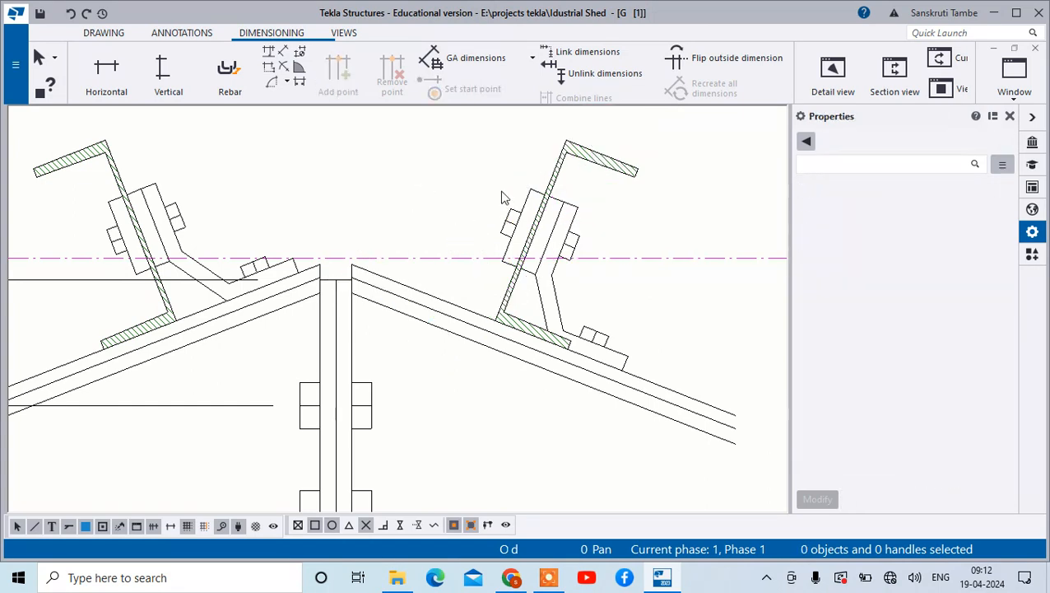
Step: Add a free dimension from the right purlin's web bolt to its lower corner, place it left of the purlin, and end the command
click(282, 50)
click(502, 220)
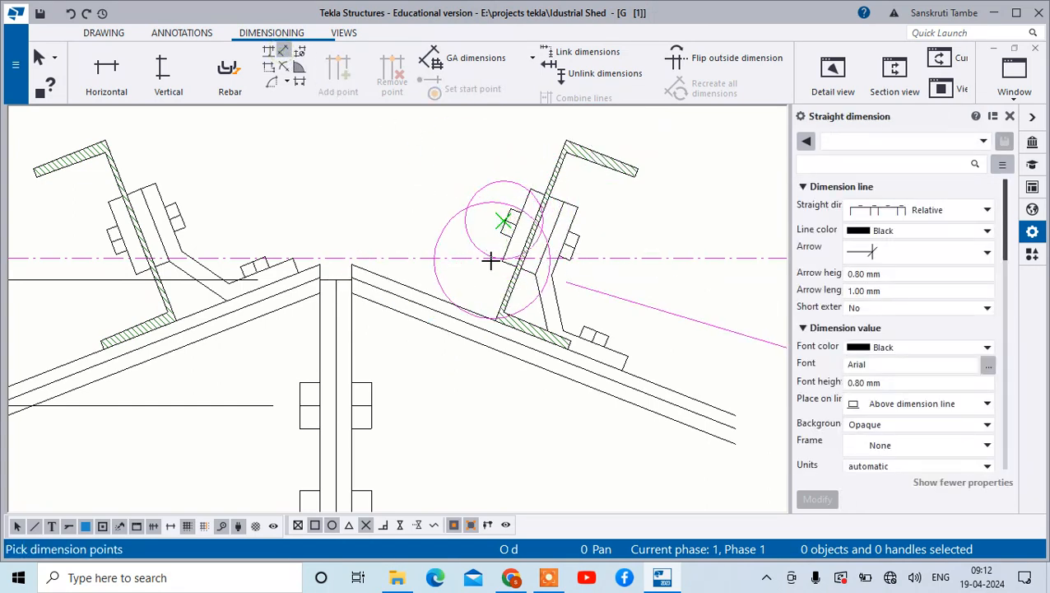
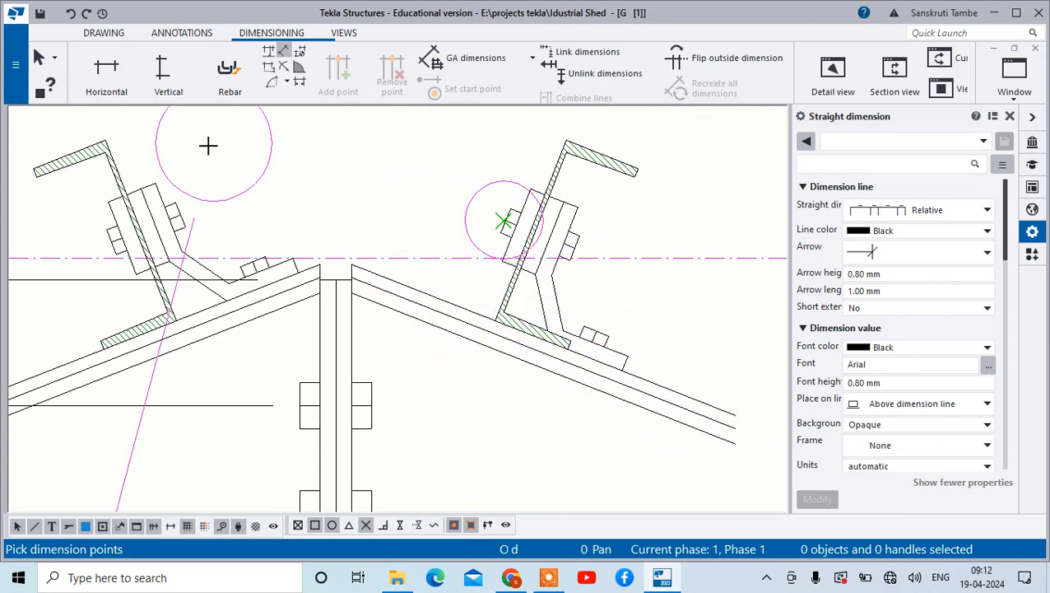
click(498, 319)
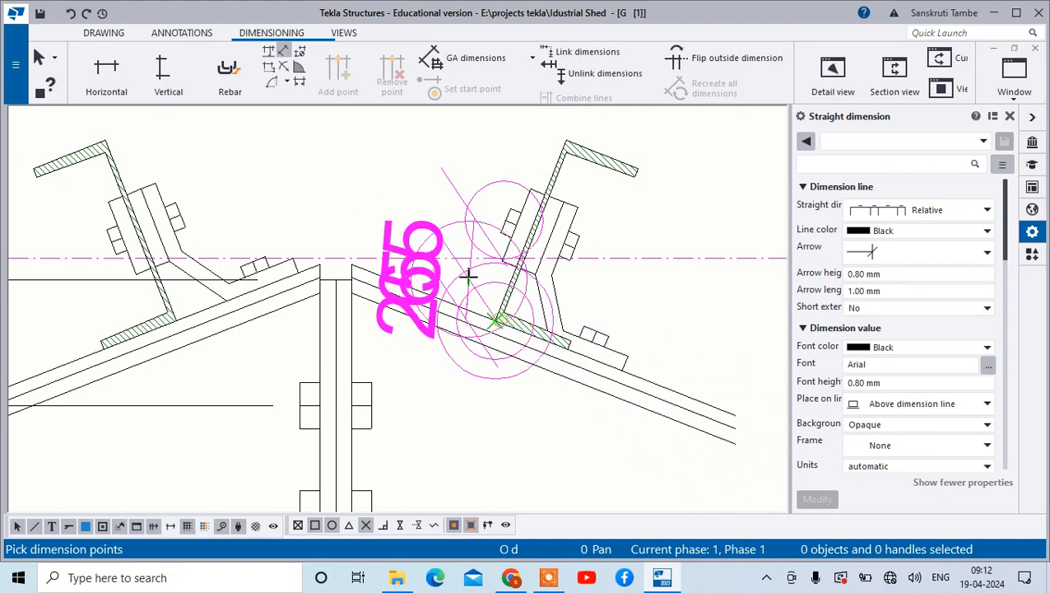
click(435, 215)
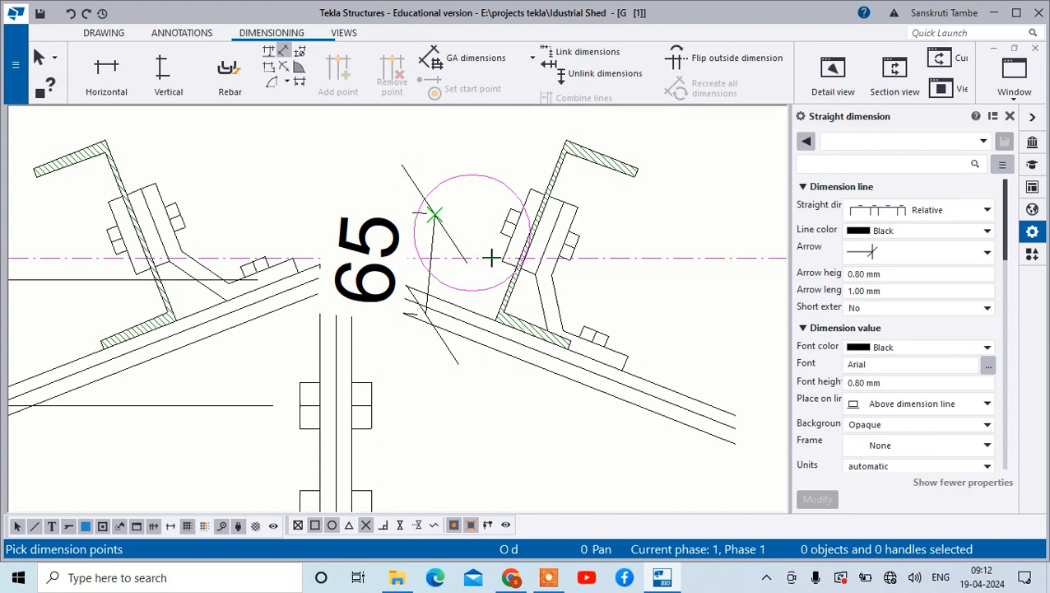
right_click(430, 389)
click(505, 122)
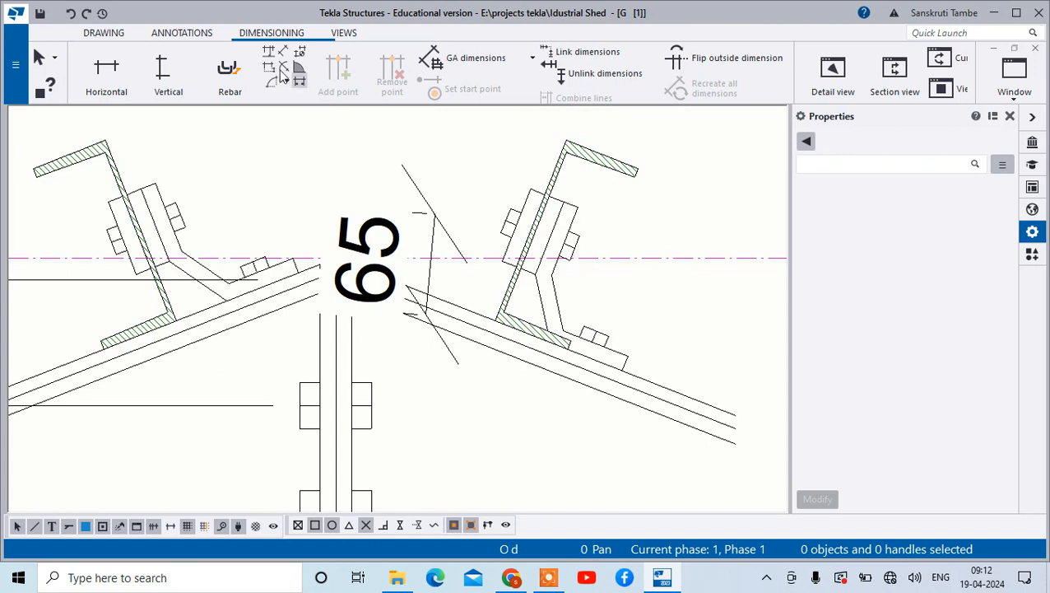
Step: Add a horizontal dimension from the right cleat's rafter bolt to the purlin's lower corner and end the command
click(109, 82)
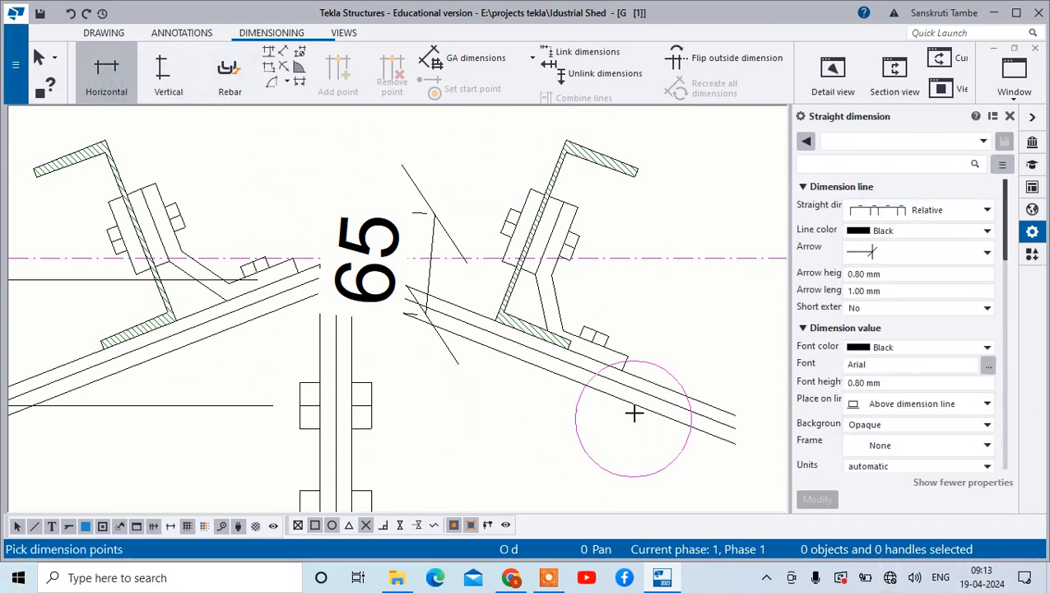
click(598, 329)
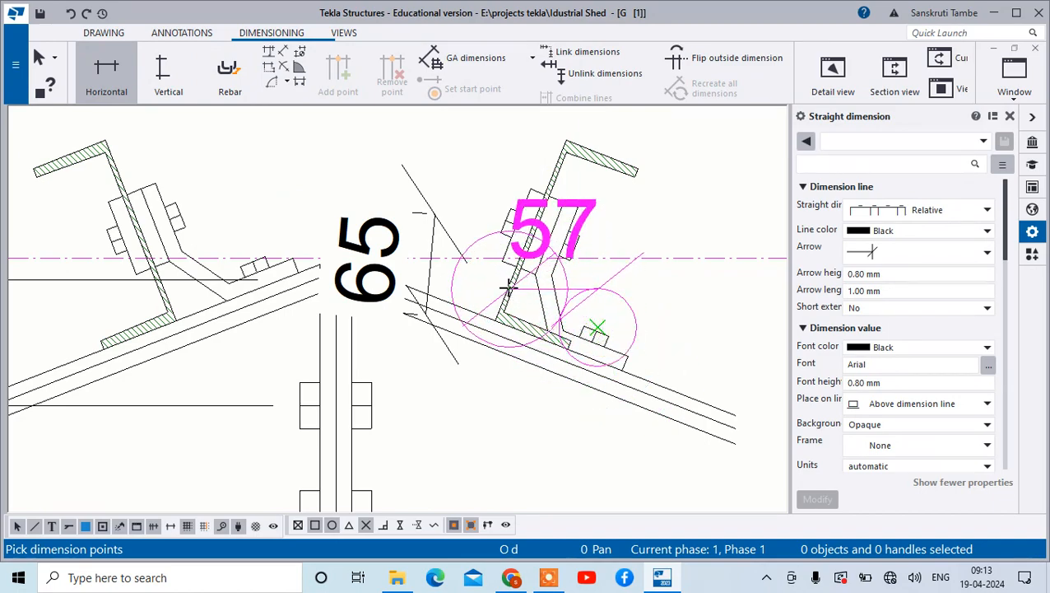
scroll(511, 288, up, 5)
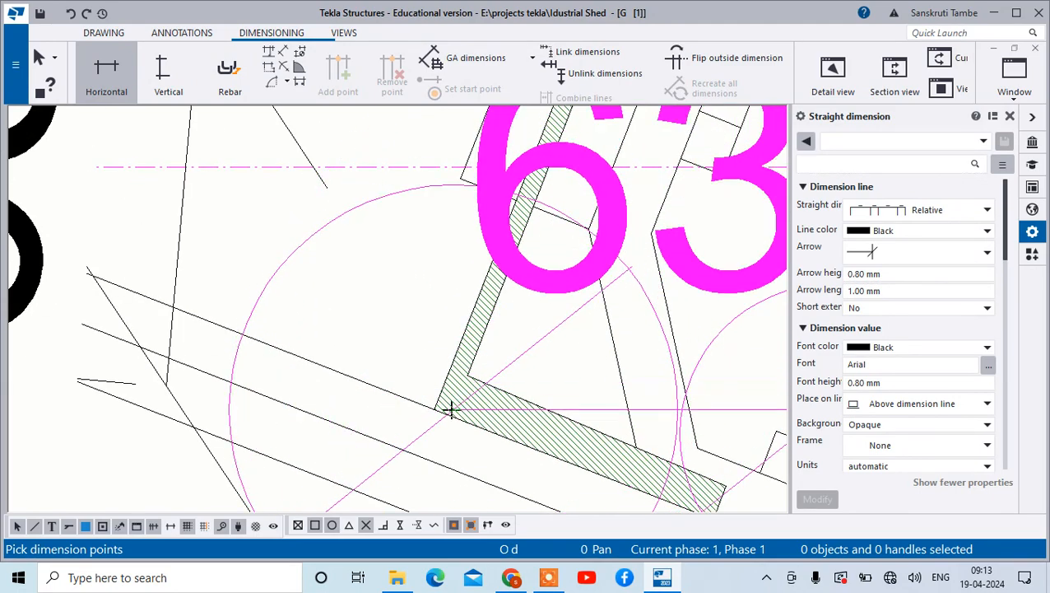
click(434, 407)
scroll(534, 271, down, 5)
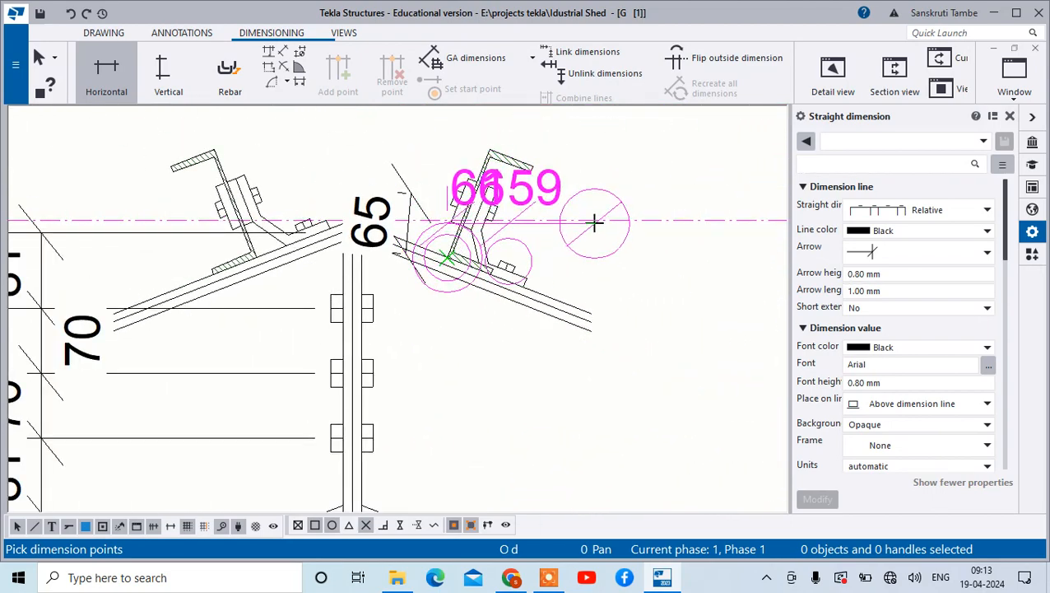
right_click(567, 181)
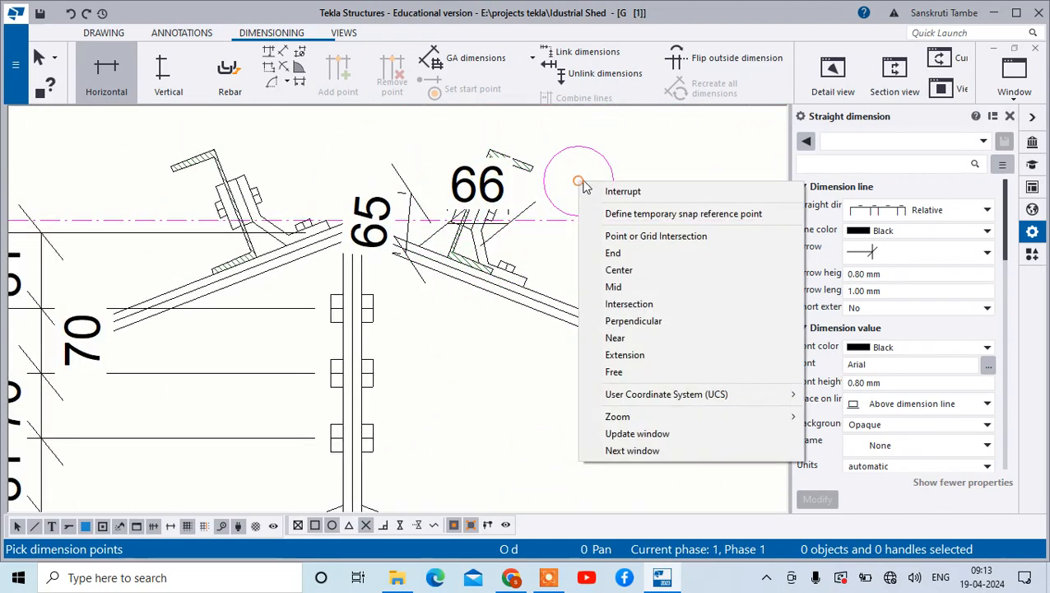
click(613, 191)
Step: Move the horizontal cleat bolt dimension above the right purlin and deselect it
click(528, 235)
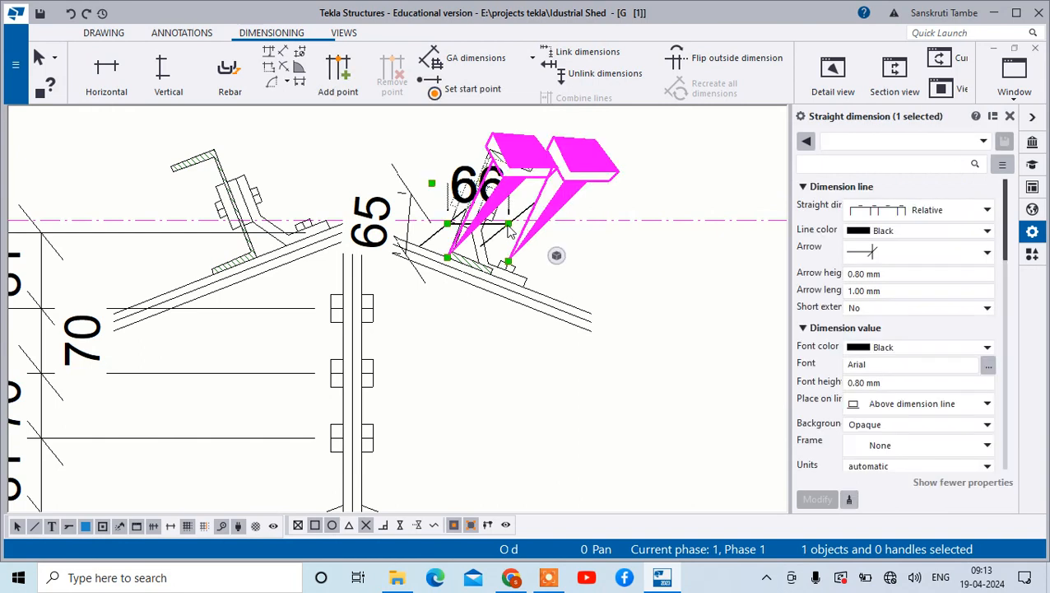
drag(511, 233, 563, 162)
click(651, 233)
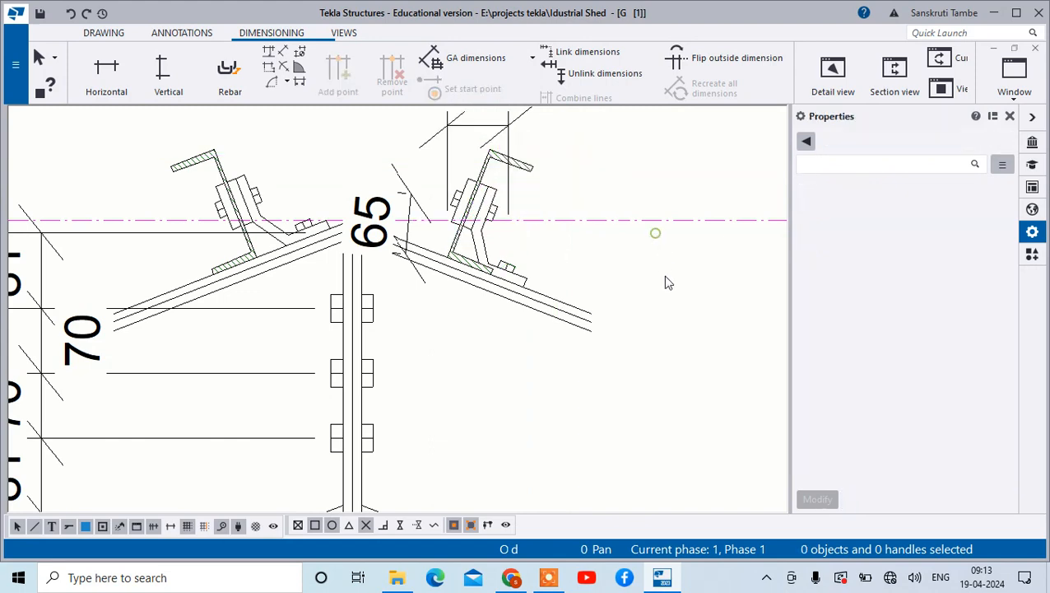
scroll(661, 312, down, 3)
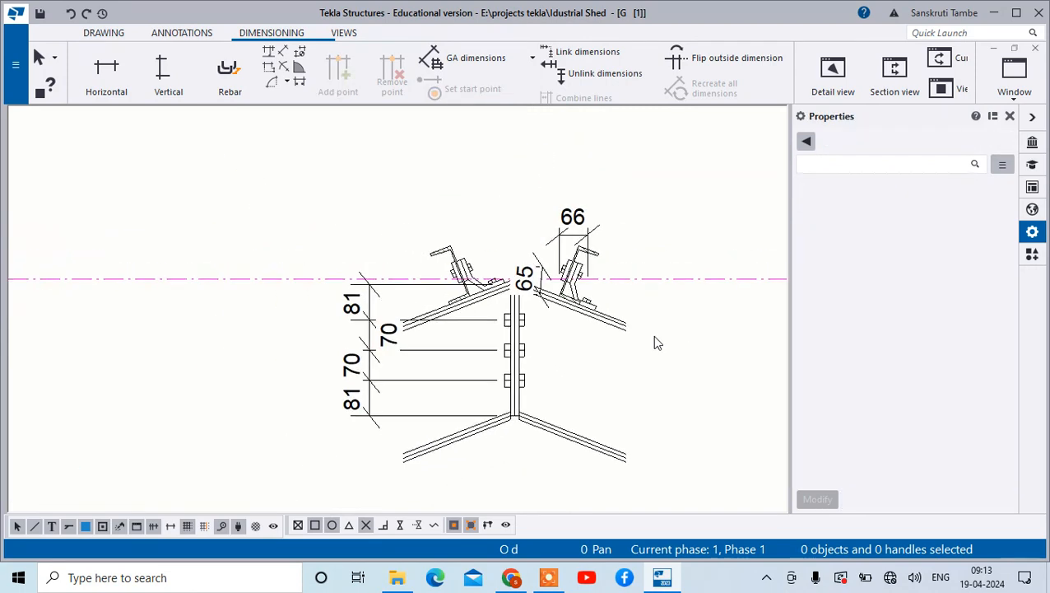
right_click(639, 188)
click(650, 192)
scroll(445, 447, up, 1)
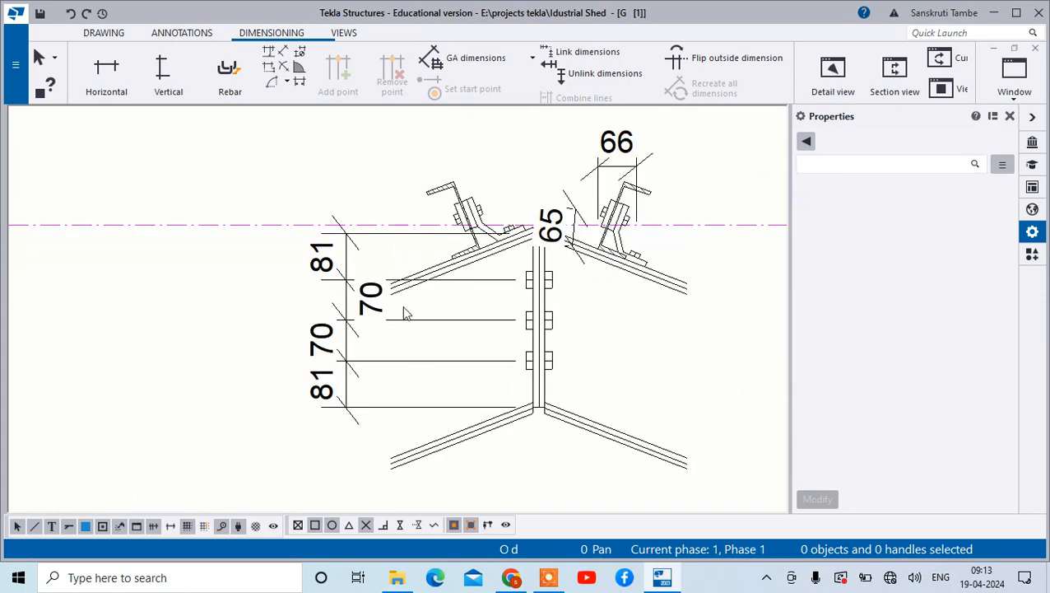
Step: Move the free dimension of the purlin's web bolt to the right side of the right purlin and deselect it
scroll(405, 314, up, 1)
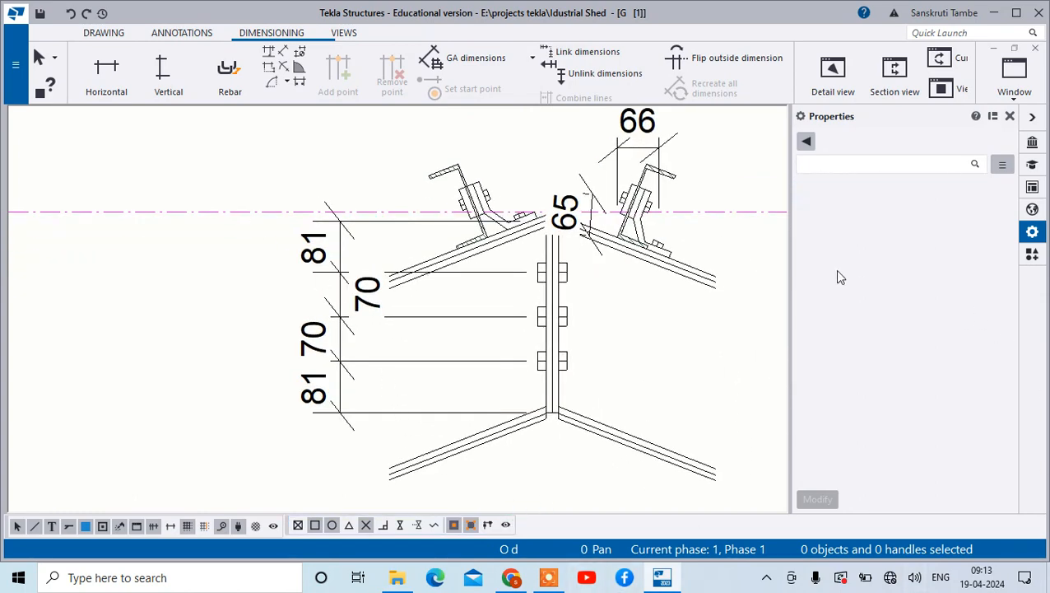
scroll(603, 342, down, 3)
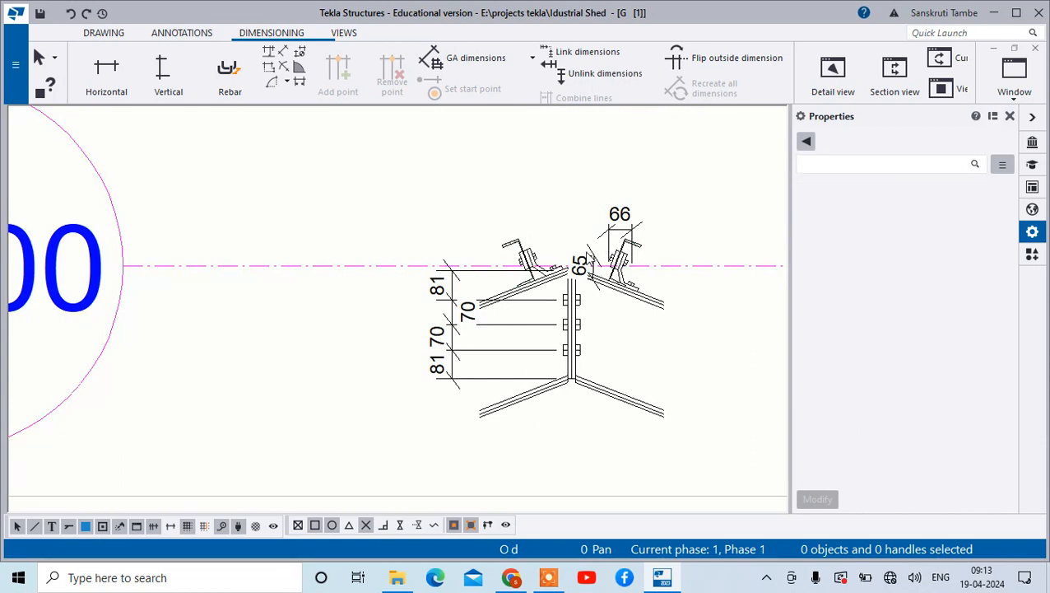
click(590, 257)
drag(589, 257, 668, 258)
click(688, 331)
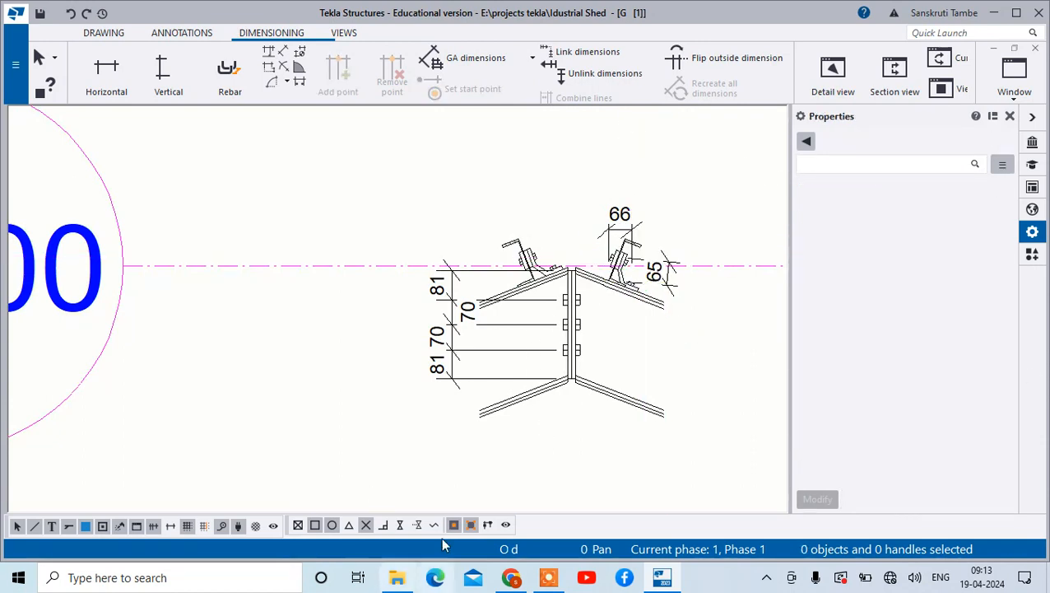
click(111, 36)
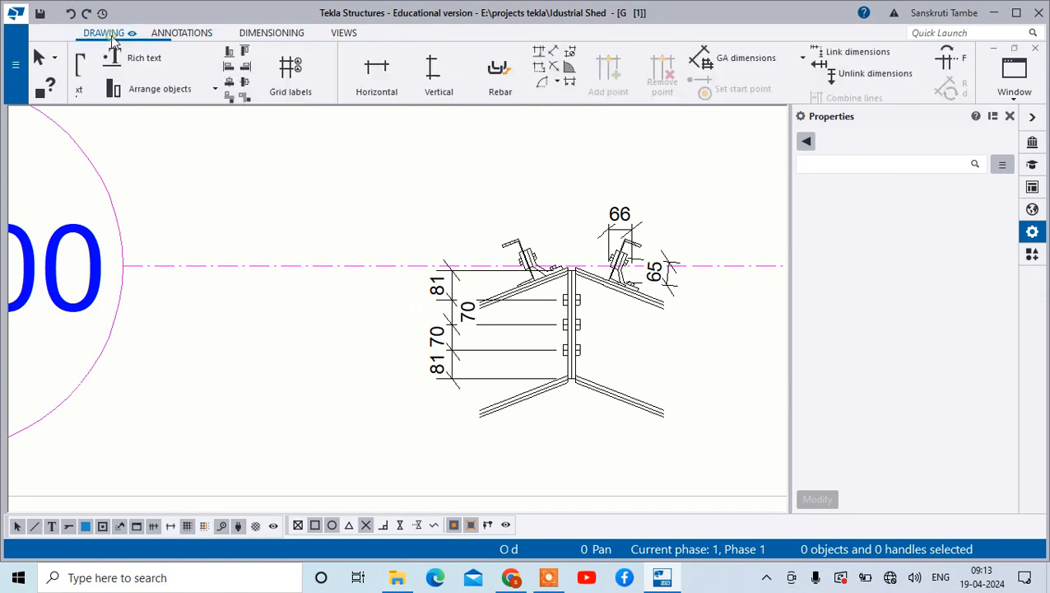
click(176, 33)
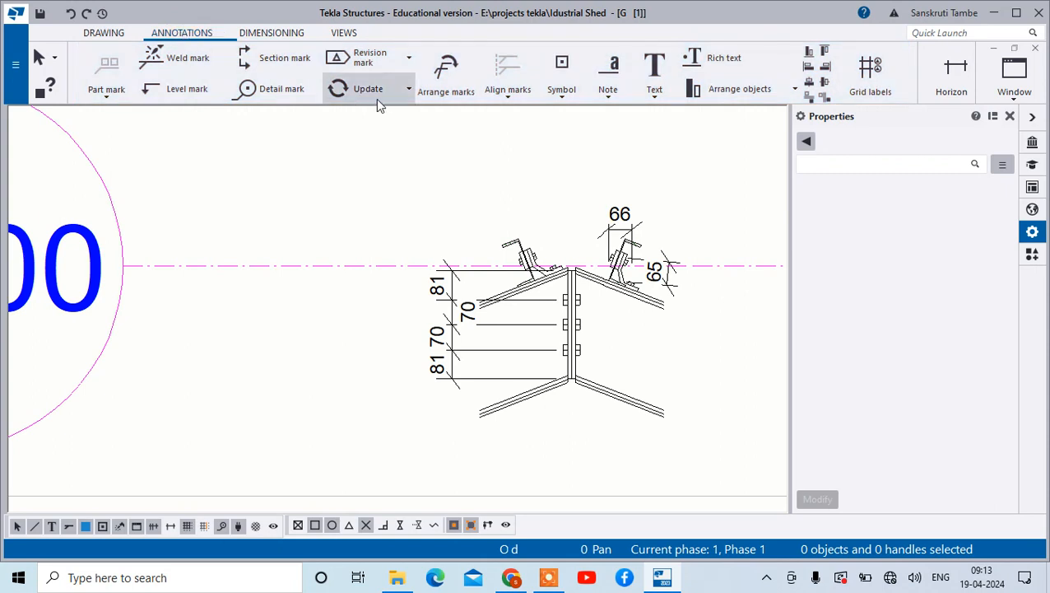
click(258, 37)
click(344, 34)
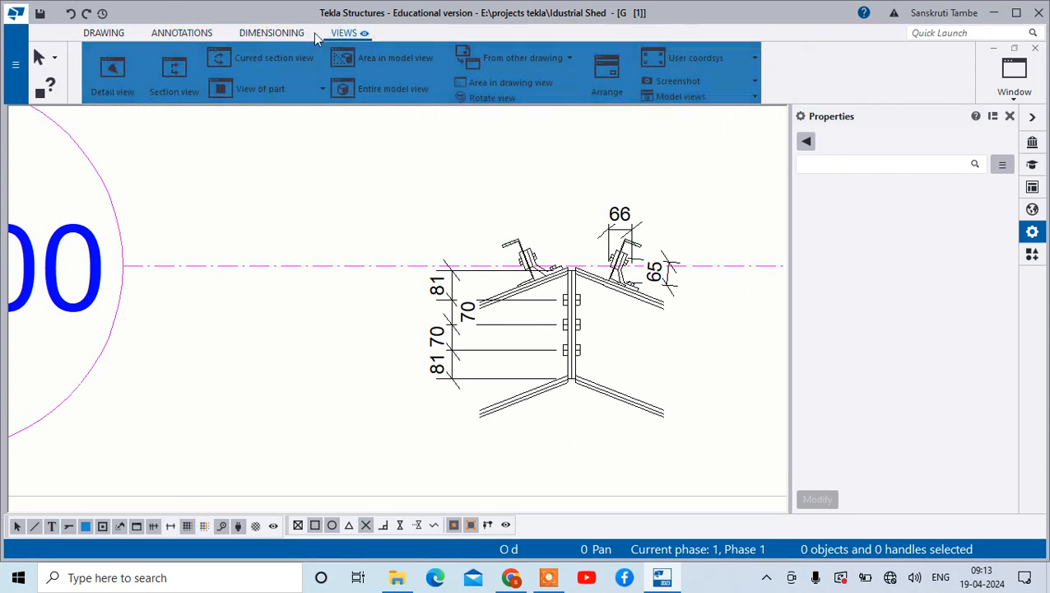
Step: Start the Create Cut Lines tool and set its line type to SIKSAK
click(123, 33)
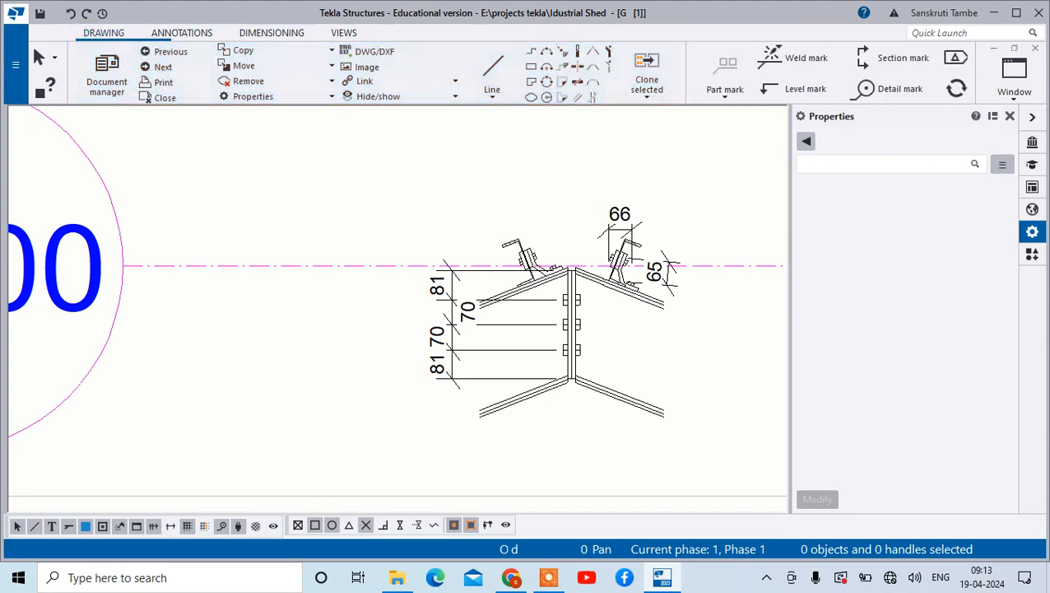
click(592, 96)
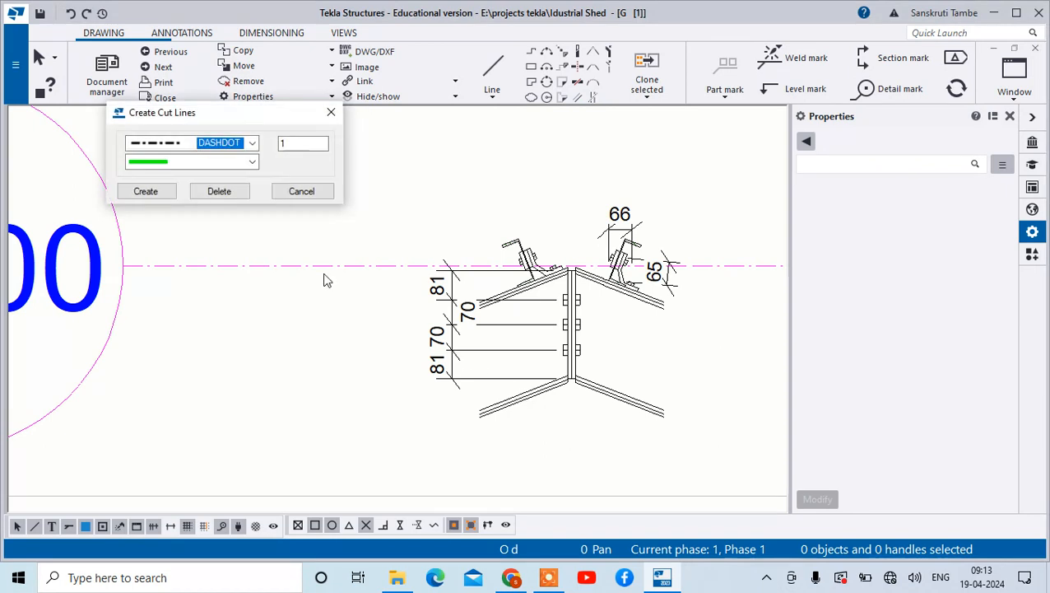
click(253, 145)
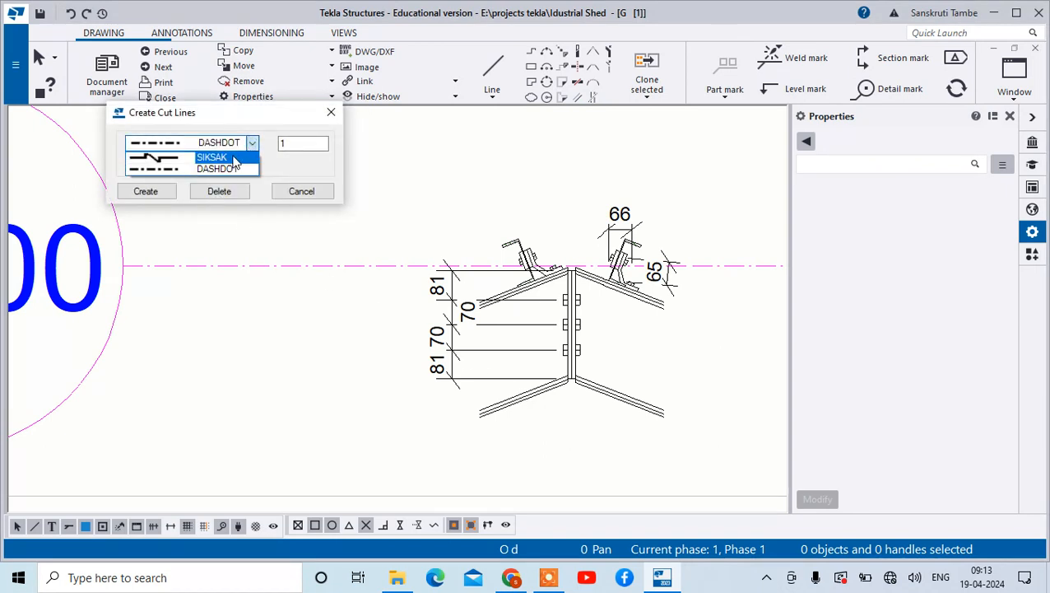
click(230, 160)
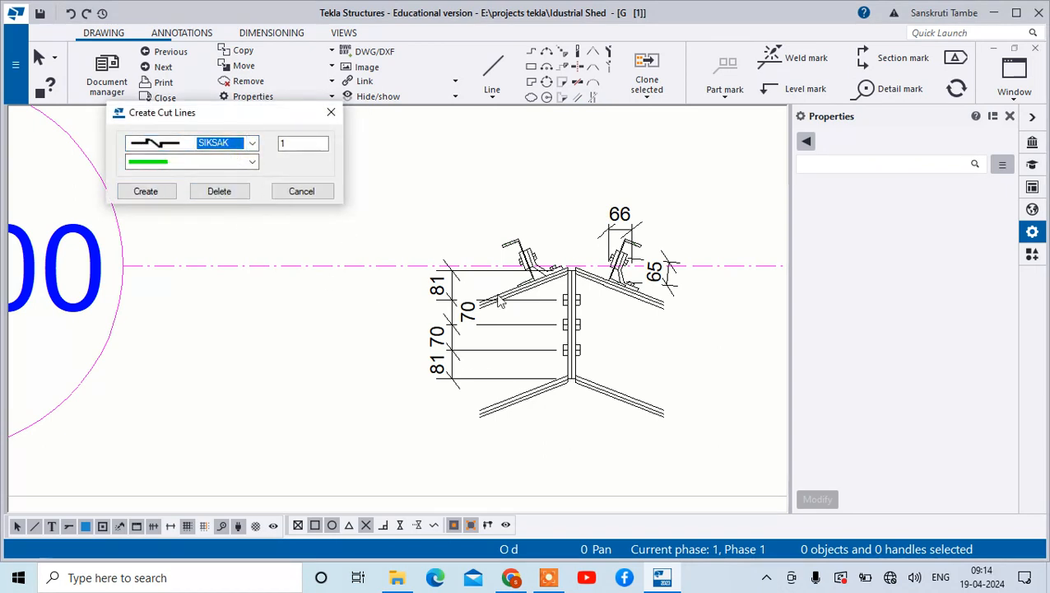
Step: Create the zigzag cut lines on the right rafter in the ridge connection detail
scroll(120, 329, down, 3)
scroll(399, 345, up, 5)
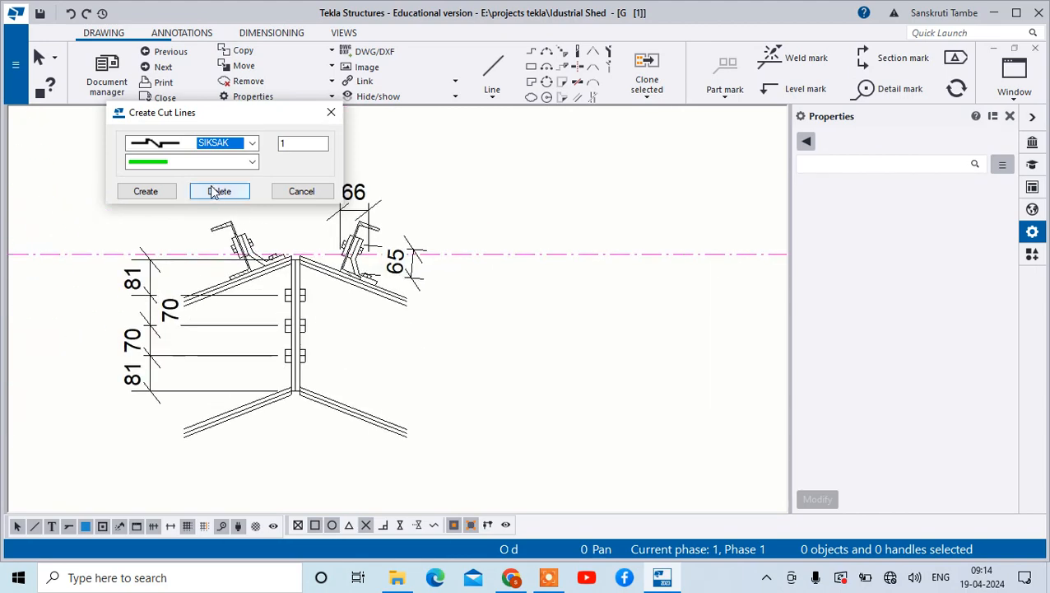
click(146, 191)
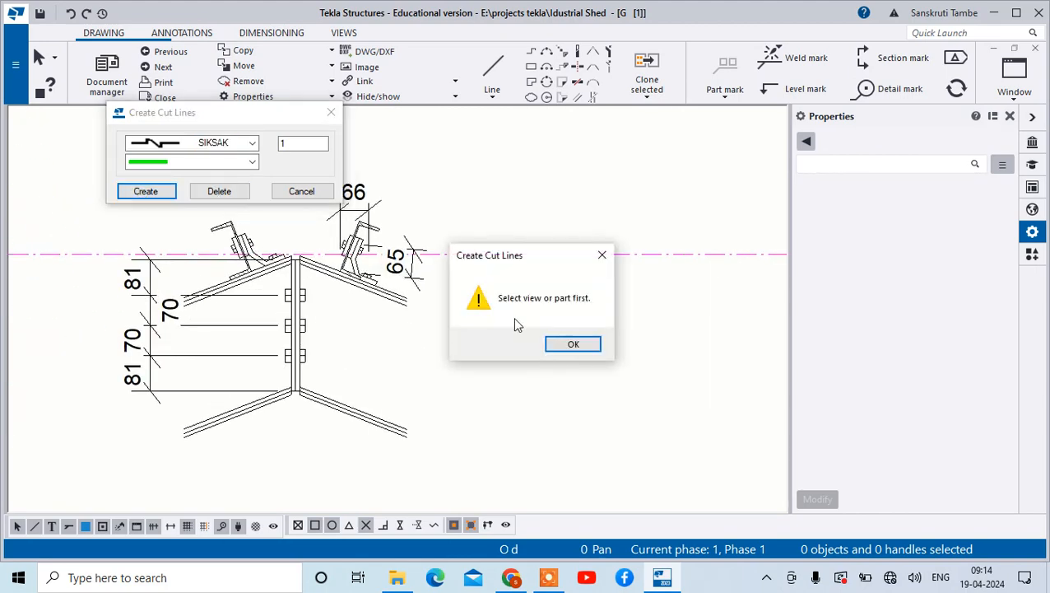
click(568, 345)
click(402, 307)
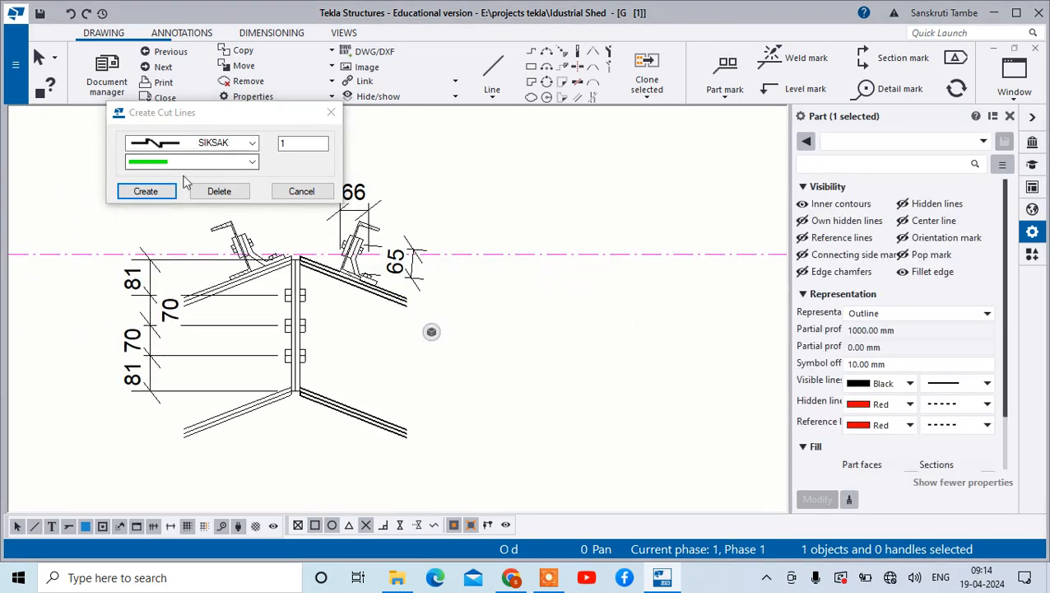
Step: Create green SIKSAK cut lines at the cut end of the right-hand rafter in Detail A
click(162, 192)
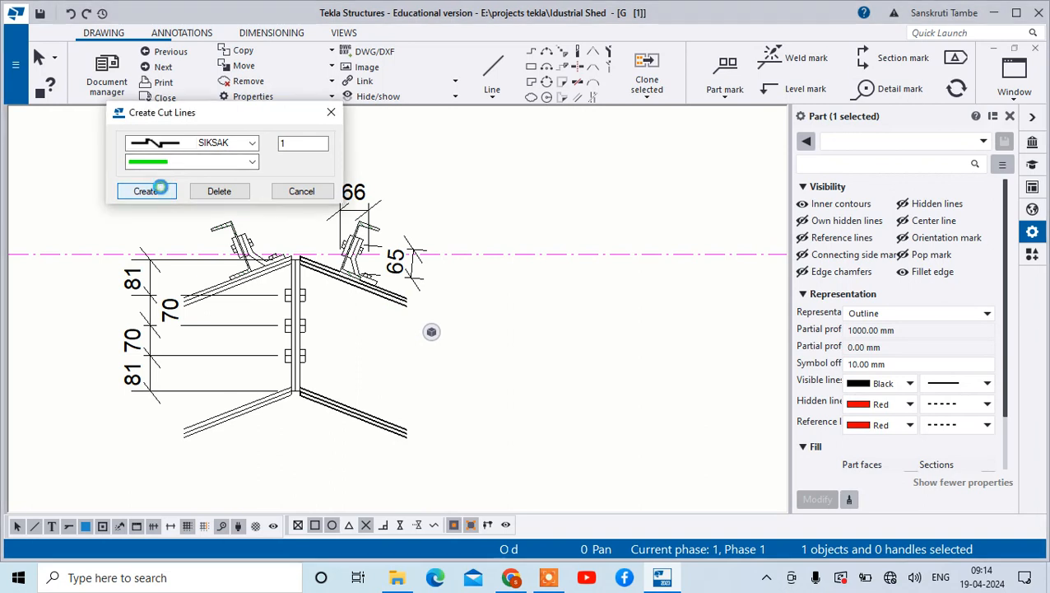
right_click(498, 344)
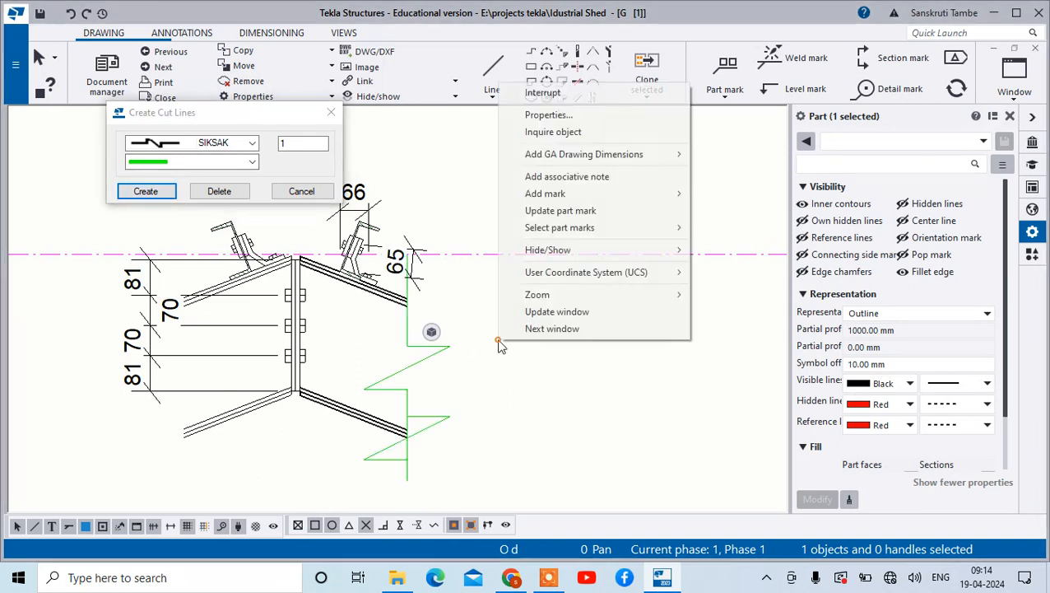
click(543, 93)
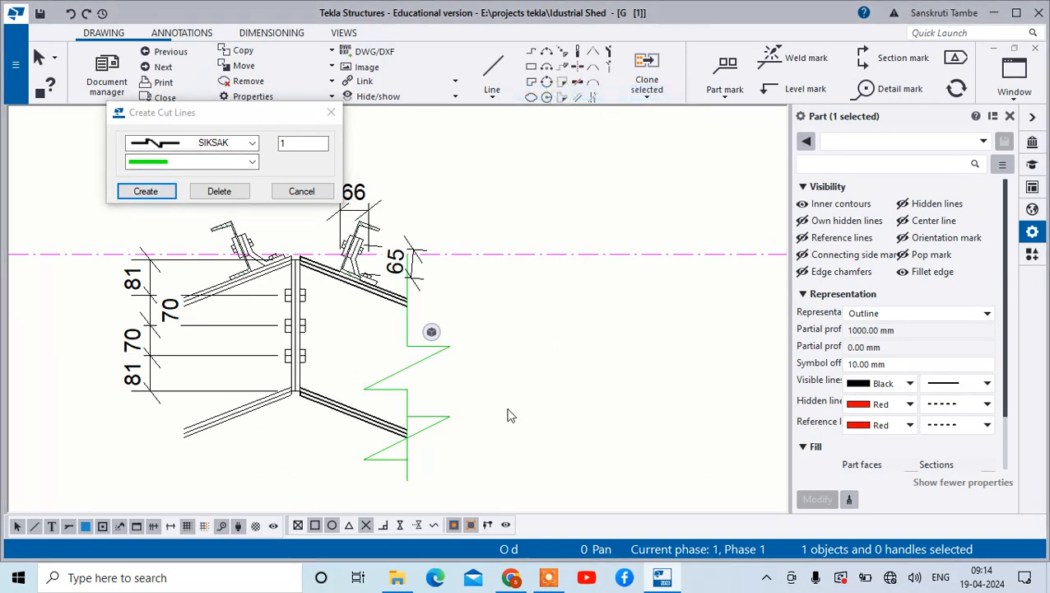
Step: Set the larger right-hand cut line's arrow height to 1 mm and arrow length to 0.8 mm, and close the cut line settings
click(416, 372)
scroll(498, 344, down, 2)
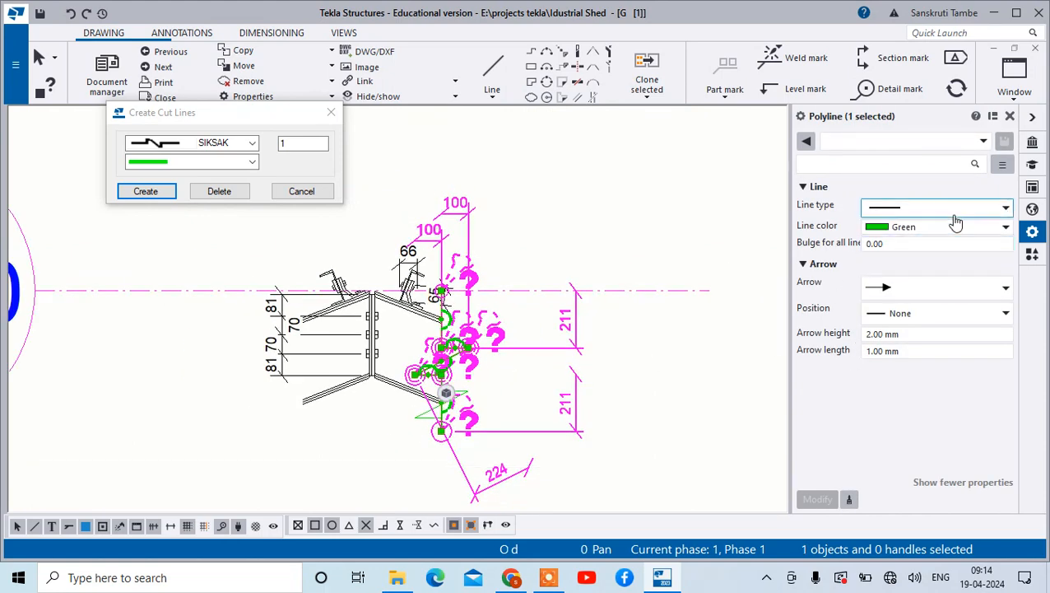
click(948, 294)
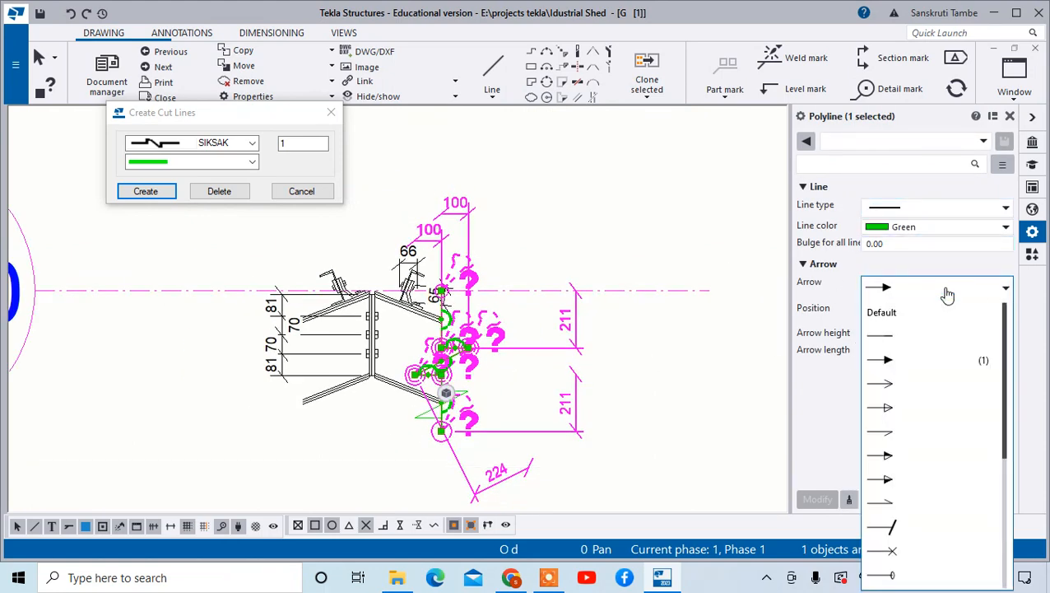
click(947, 290)
click(898, 286)
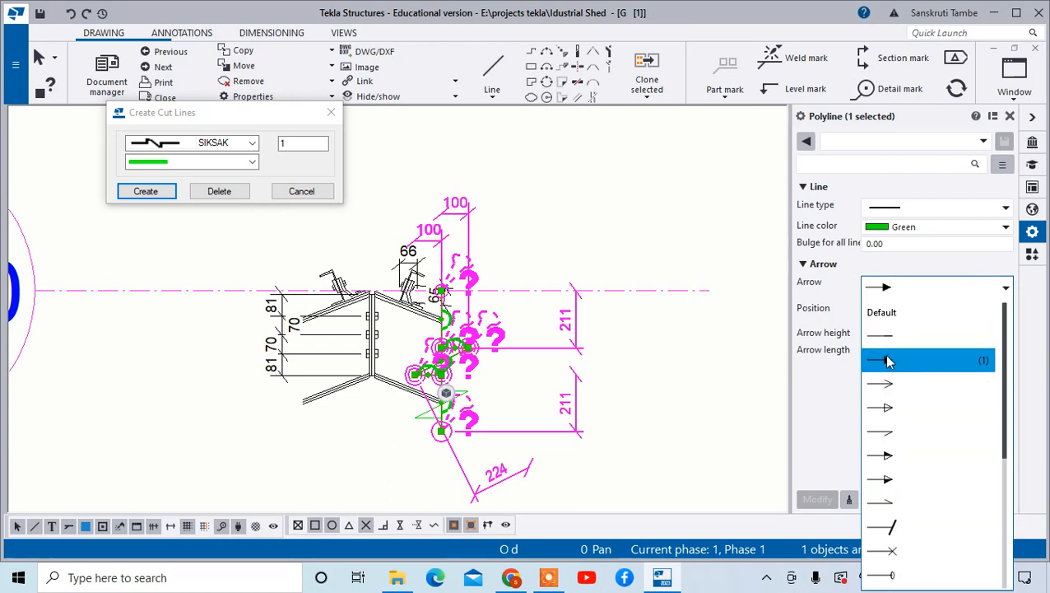
click(887, 361)
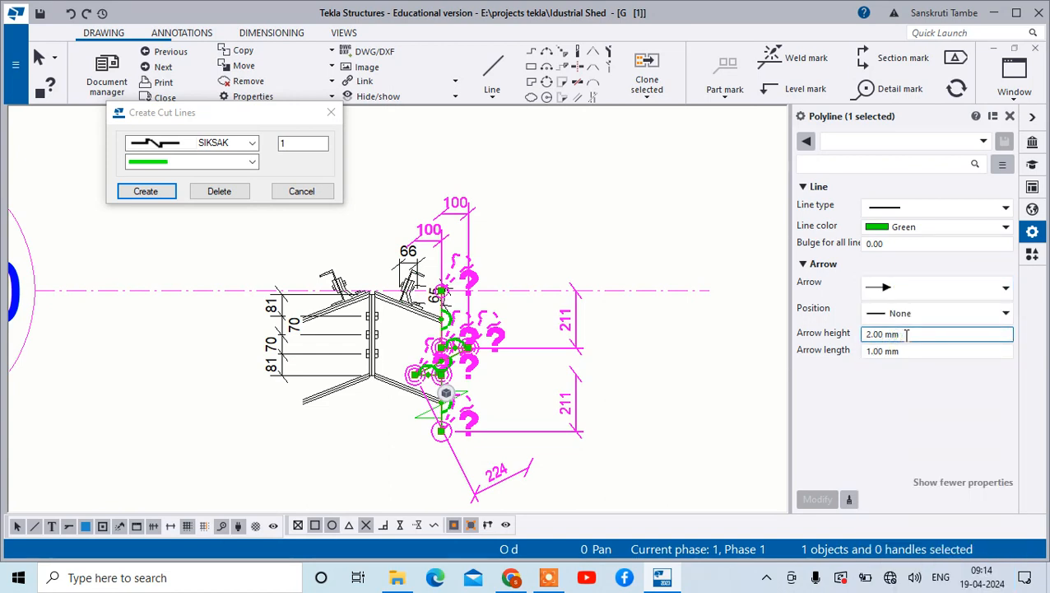
text(1)
click(865, 352)
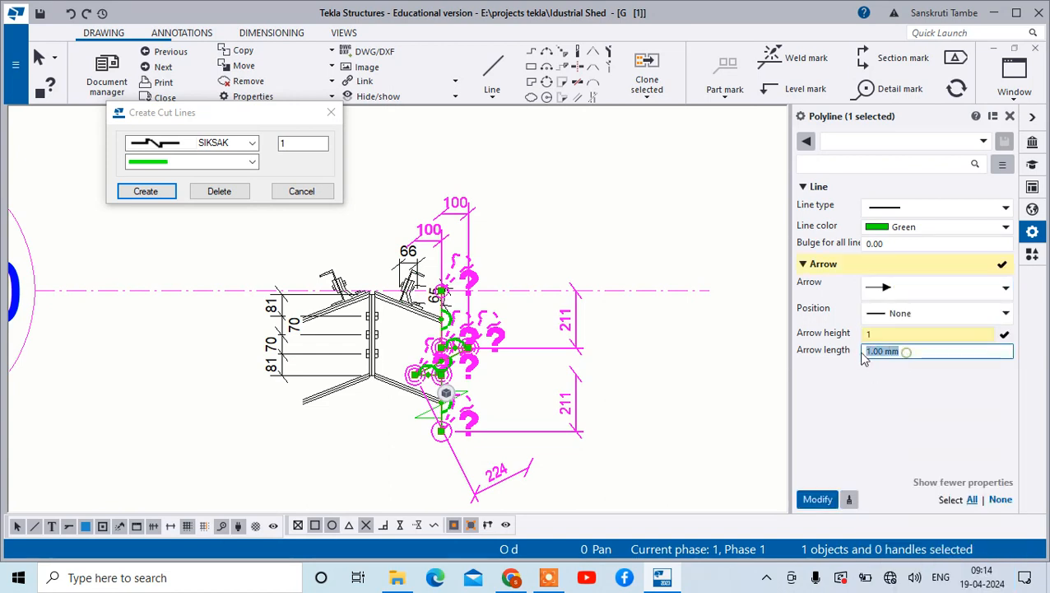
text(0.8)
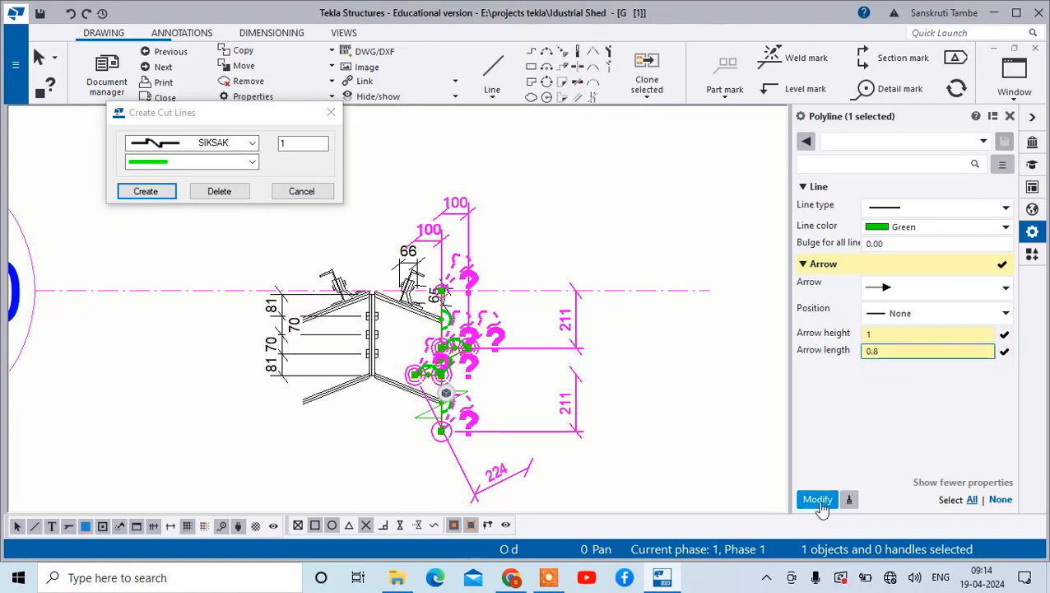
click(818, 498)
click(657, 359)
scroll(657, 358, down, 3)
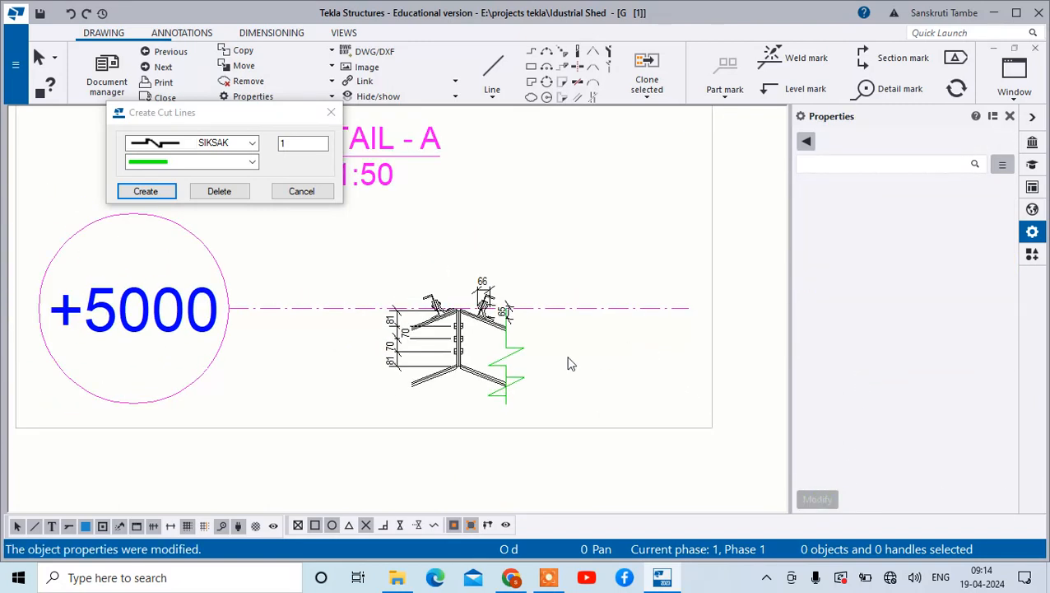
right_click(600, 137)
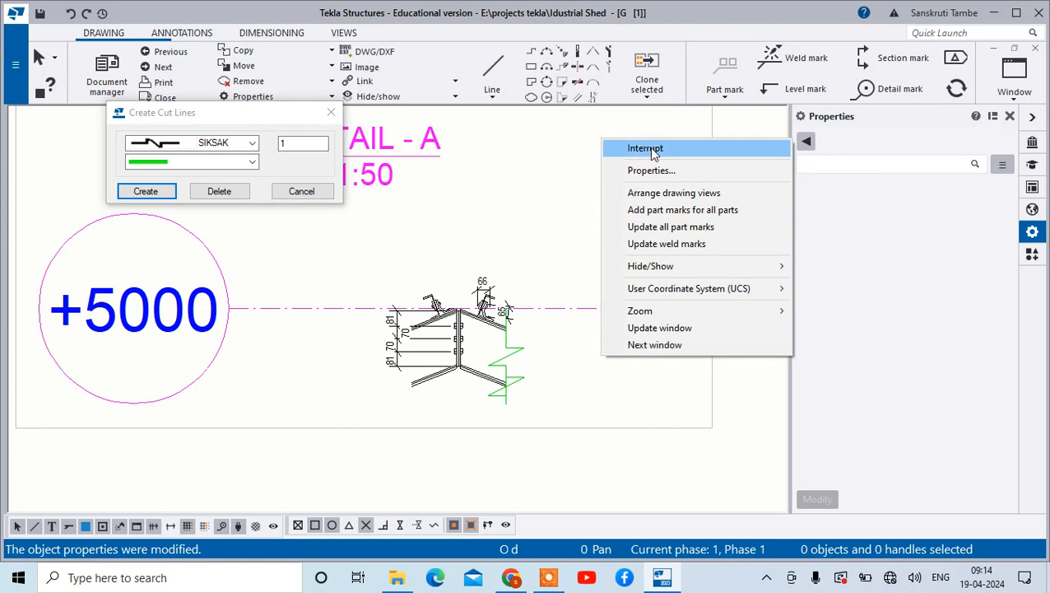
click(626, 146)
click(302, 193)
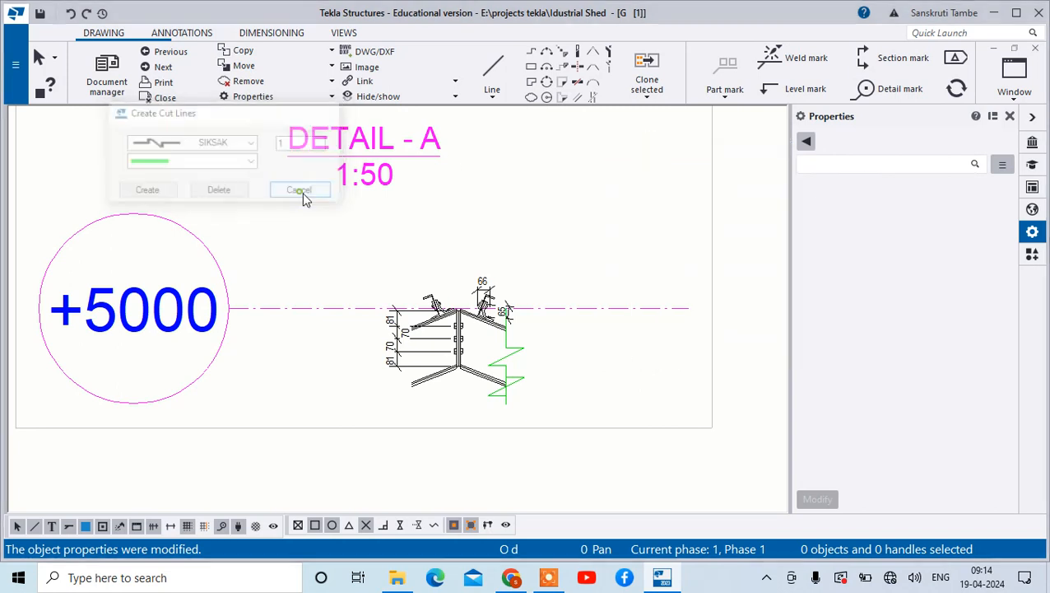
Step: Delete the smaller, overlapping cut line at the lower end of the right-hand rafter
scroll(567, 347, up, 2)
click(541, 377)
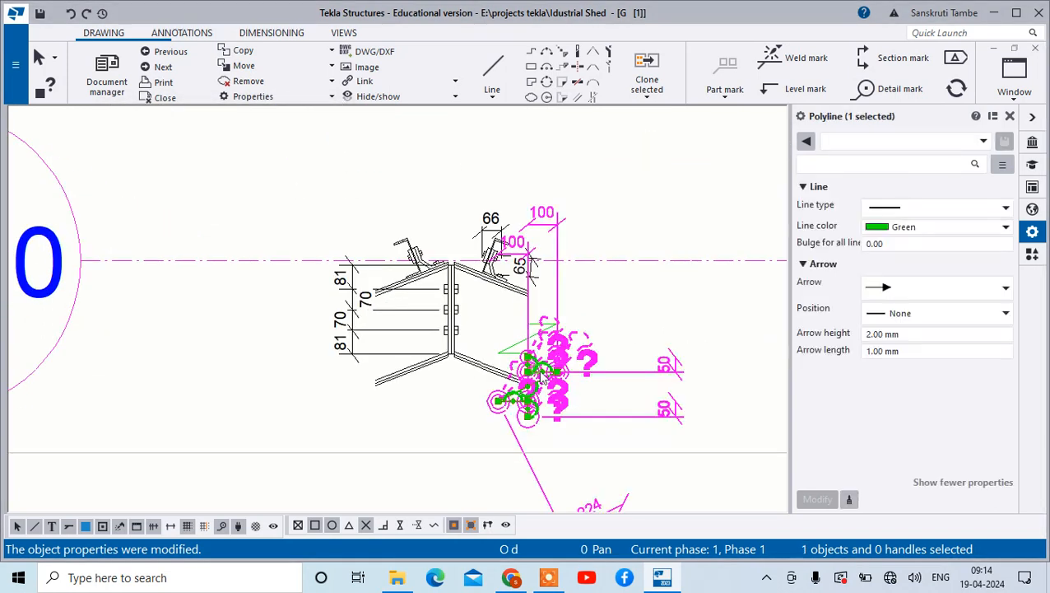
click(724, 370)
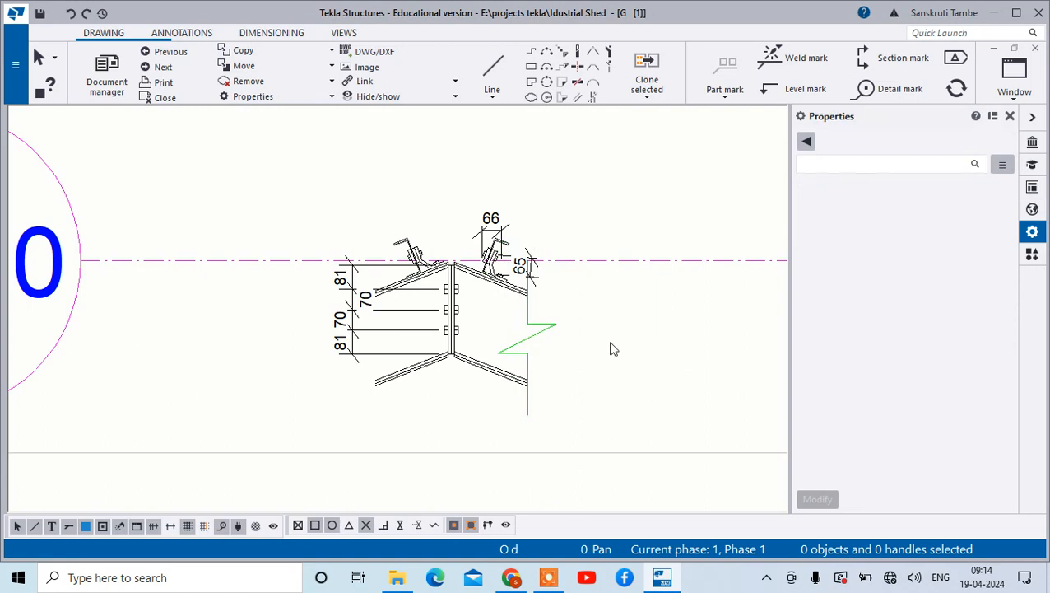
click(520, 344)
click(409, 418)
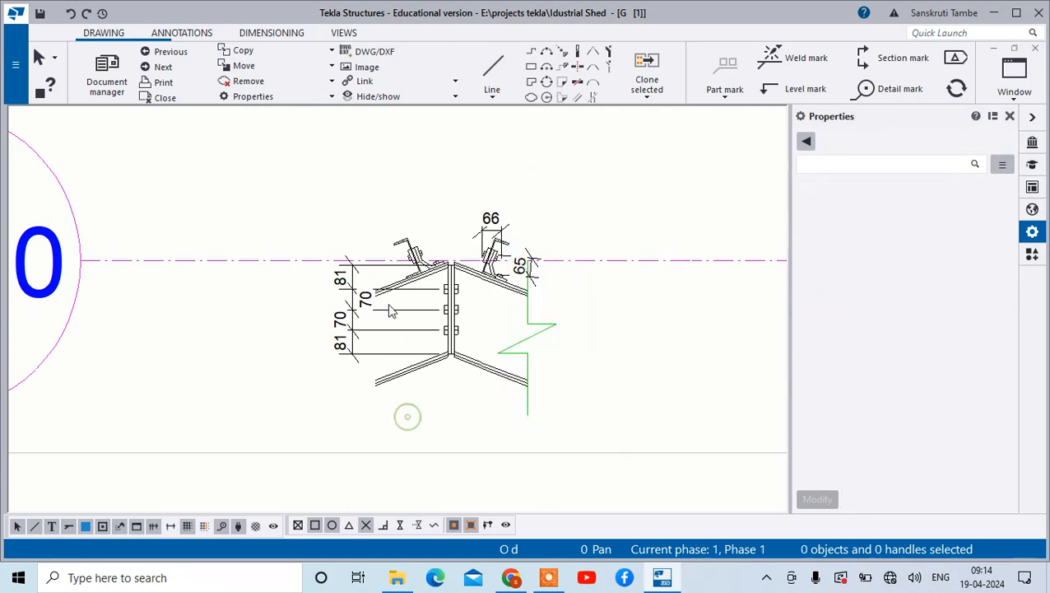
Step: Create SIKSAK cut lines at the cut end of the left-hand rafter
click(592, 98)
click(402, 372)
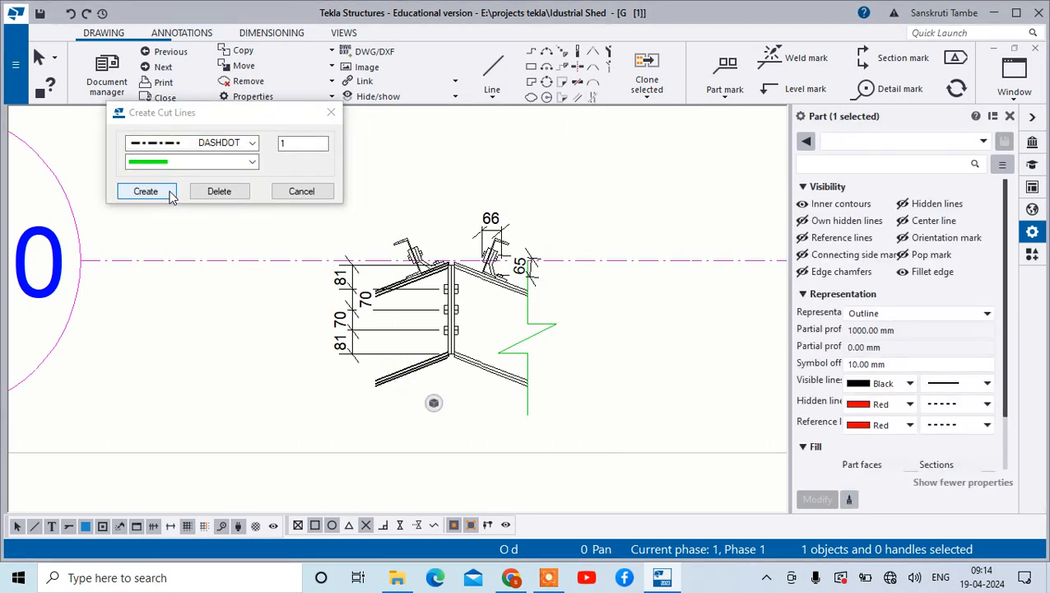
click(216, 144)
click(184, 158)
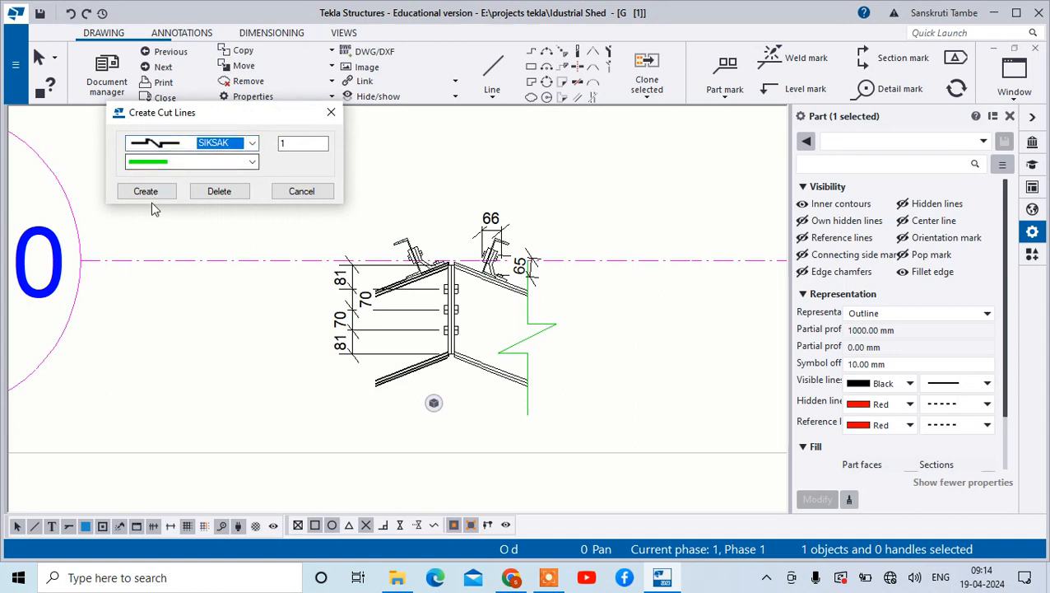
click(146, 191)
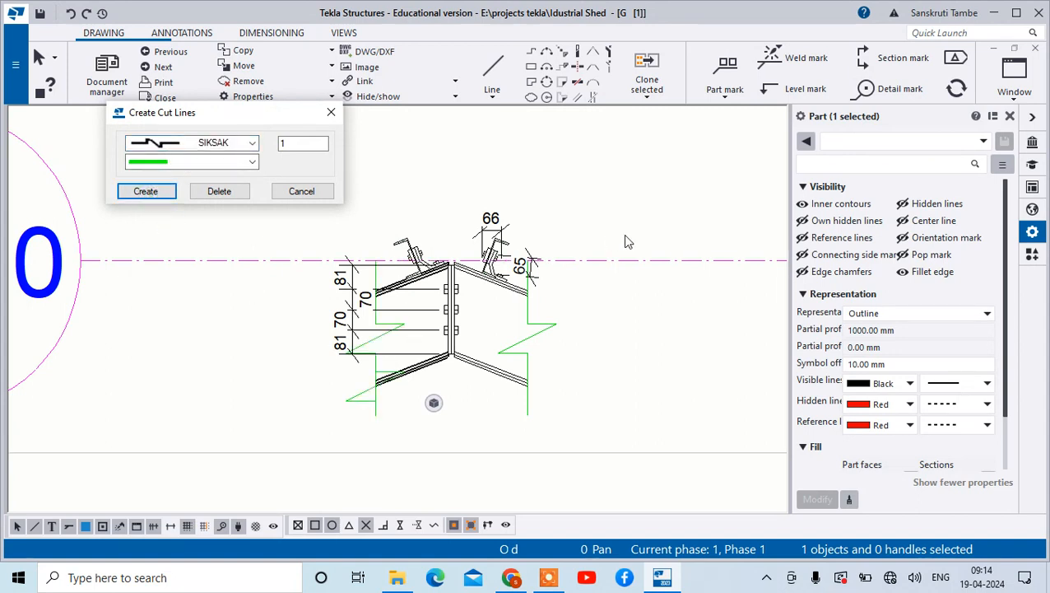
click(301, 191)
click(655, 230)
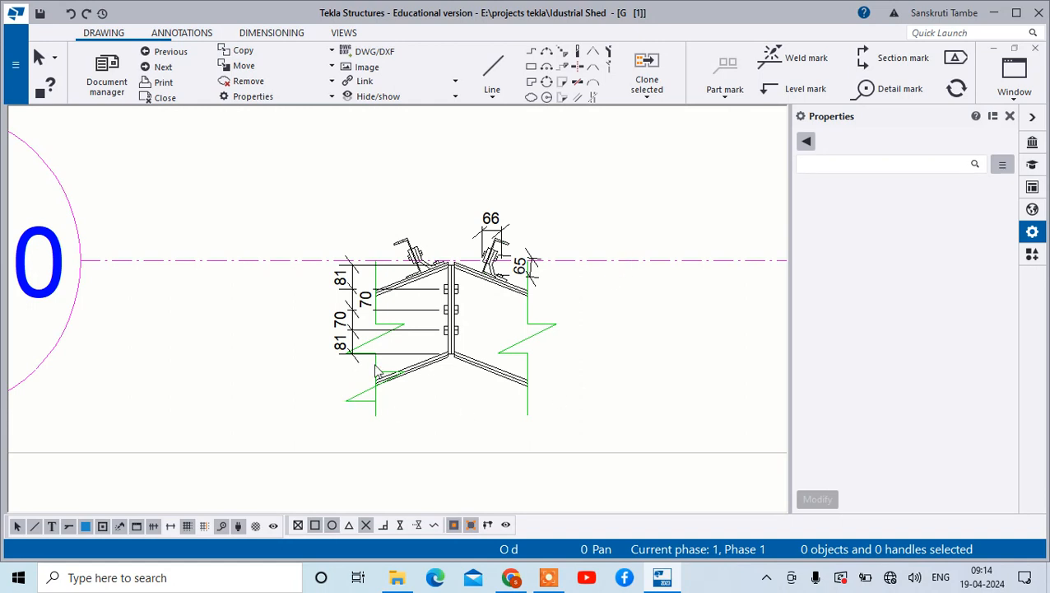
Step: Set the lower left-hand cut line's arrow height to 1 mm and arrow length to 0.8 mm
click(377, 372)
click(909, 334)
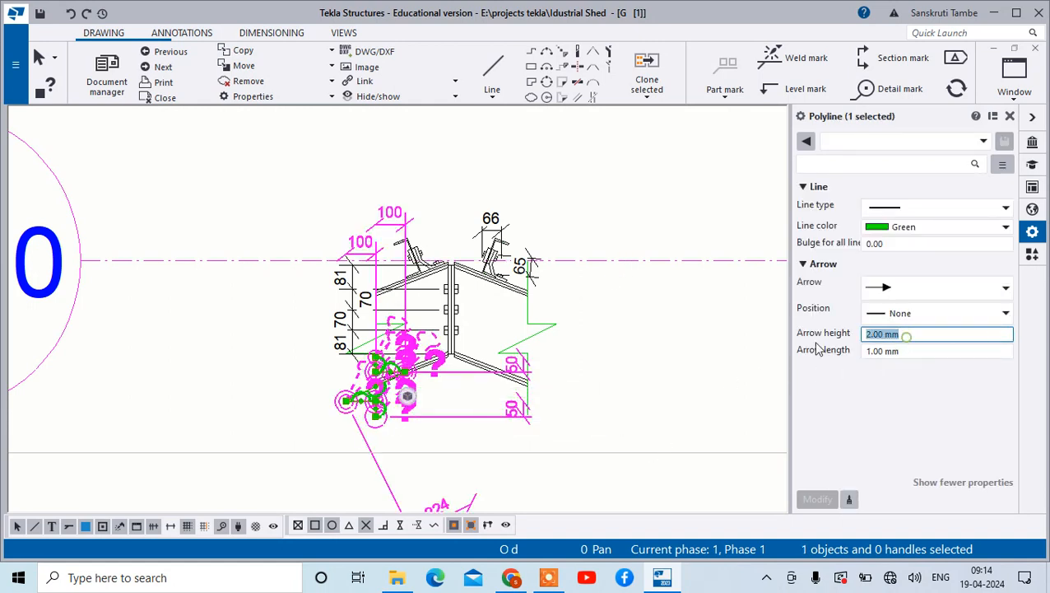
text(1)
click(891, 353)
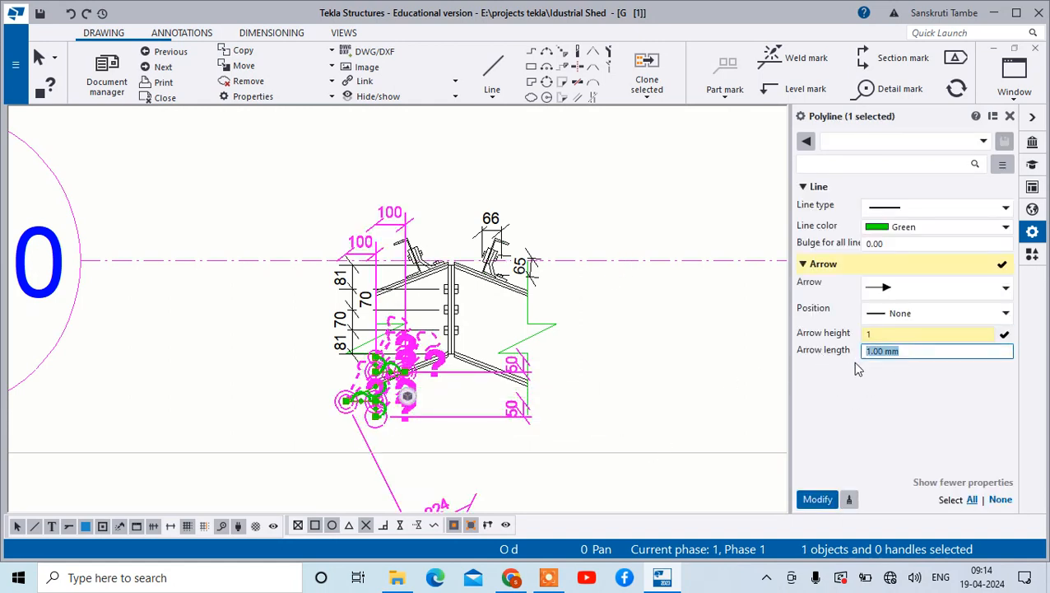
text(0.8)
click(815, 500)
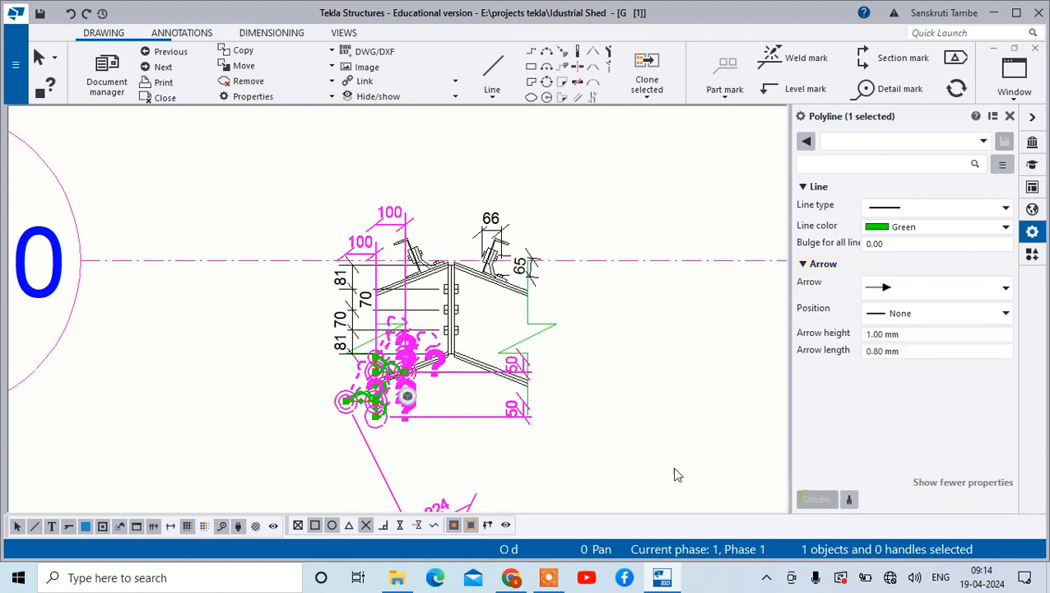
click(629, 376)
Step: Add a mark to the ridge connection's bolt group using the view properties
scroll(465, 342, down, 3)
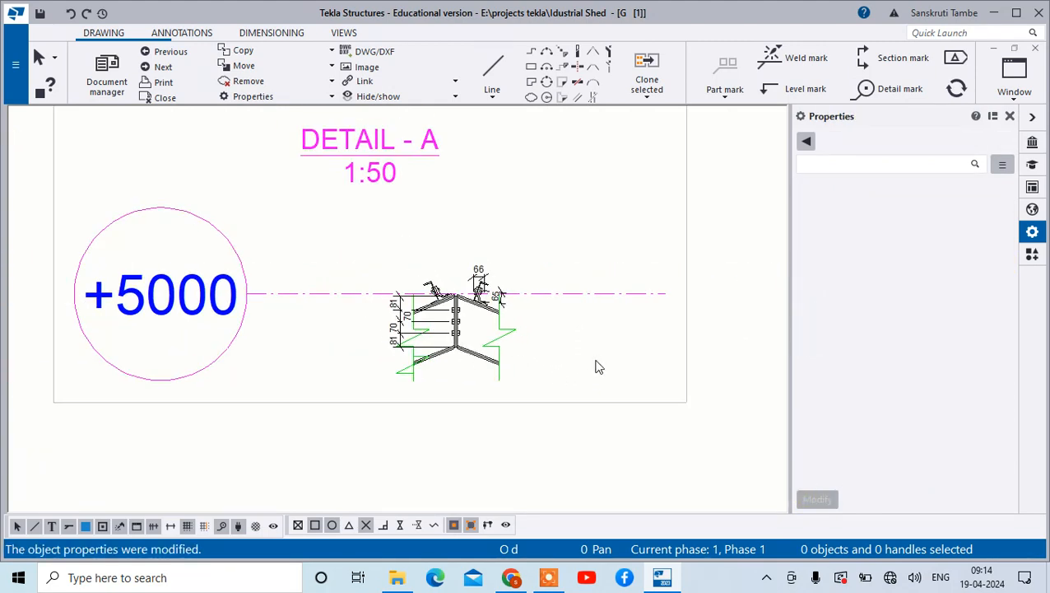
scroll(484, 317, up, 2)
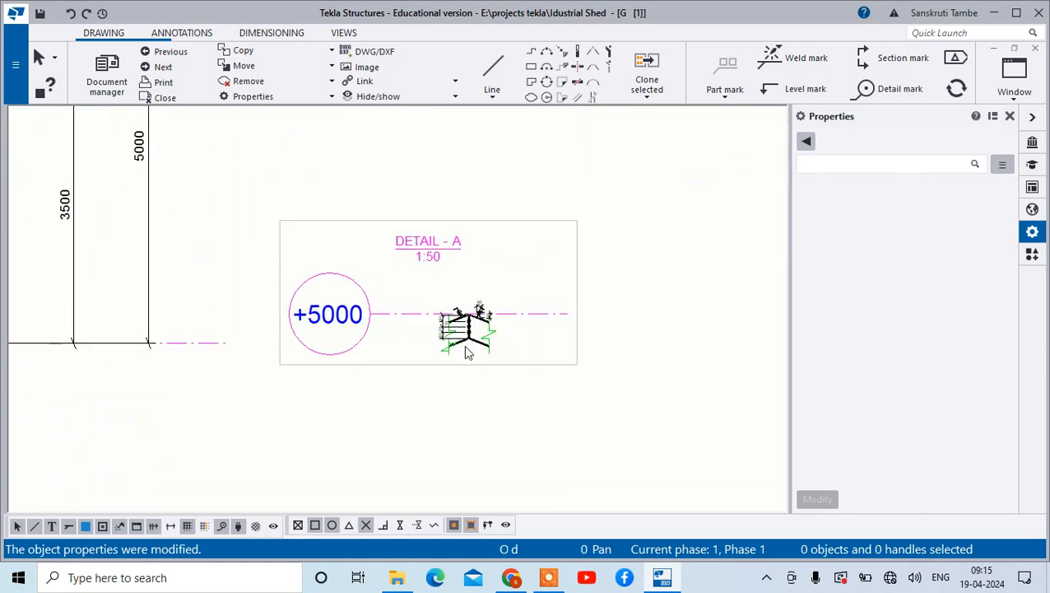
scroll(468, 346, up, 4)
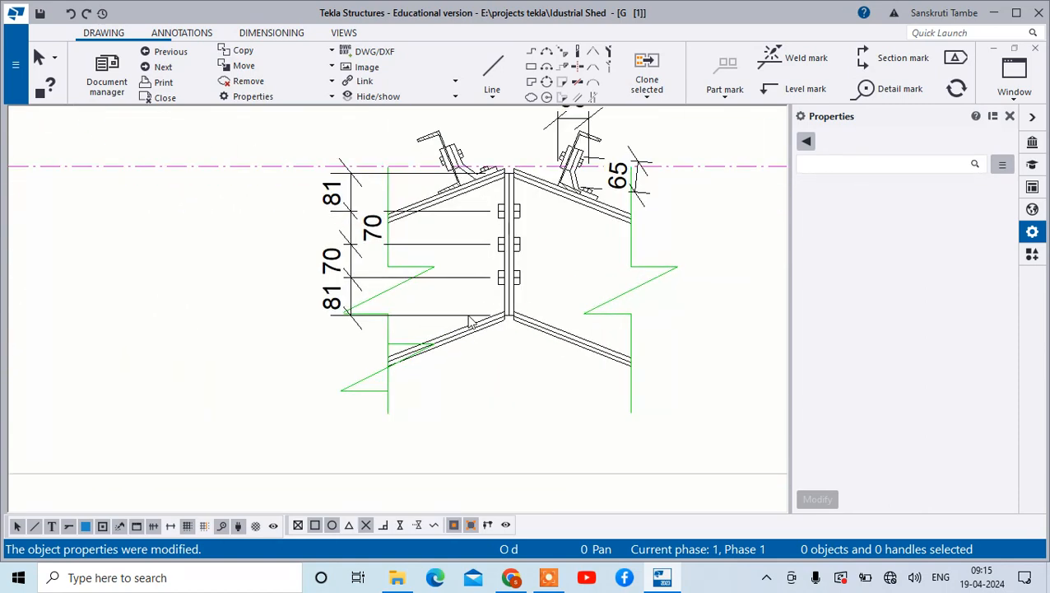
scroll(439, 258, down, 1)
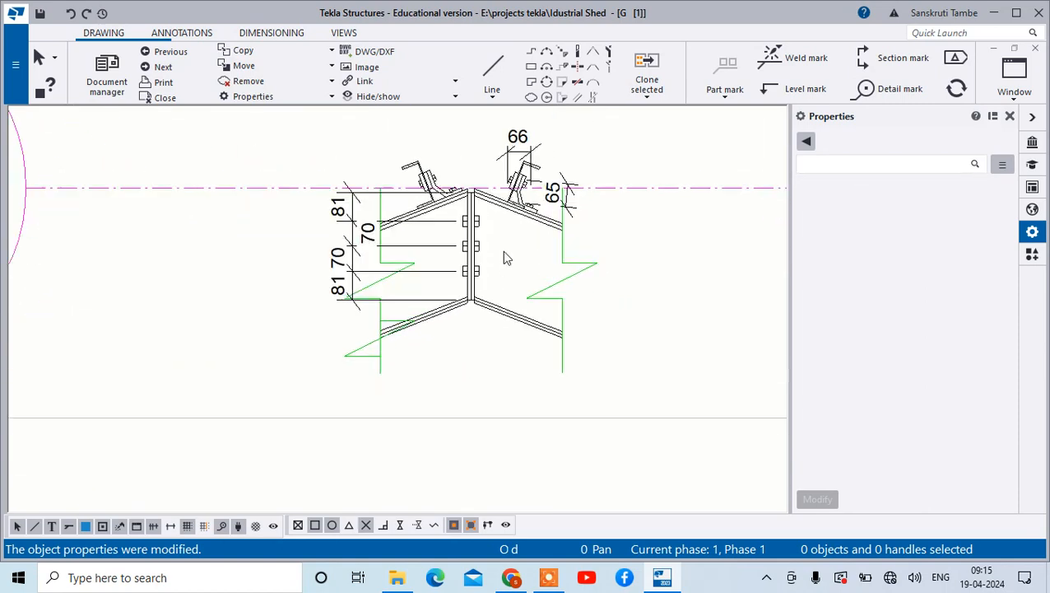
scroll(503, 257, up, 1)
right_click(637, 226)
click(665, 229)
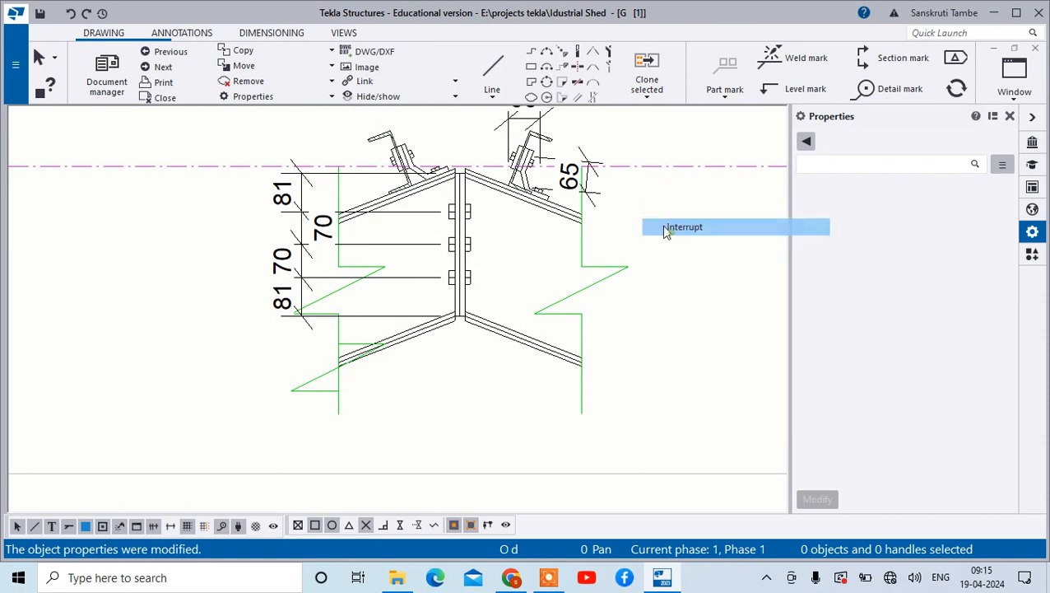
right_click(468, 249)
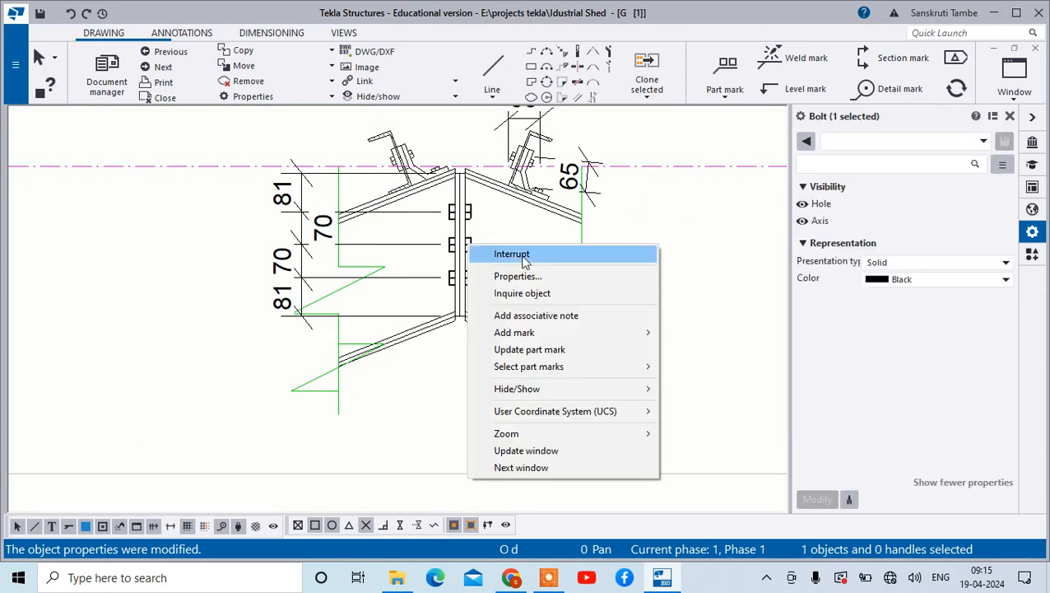
mouse_move(539, 337)
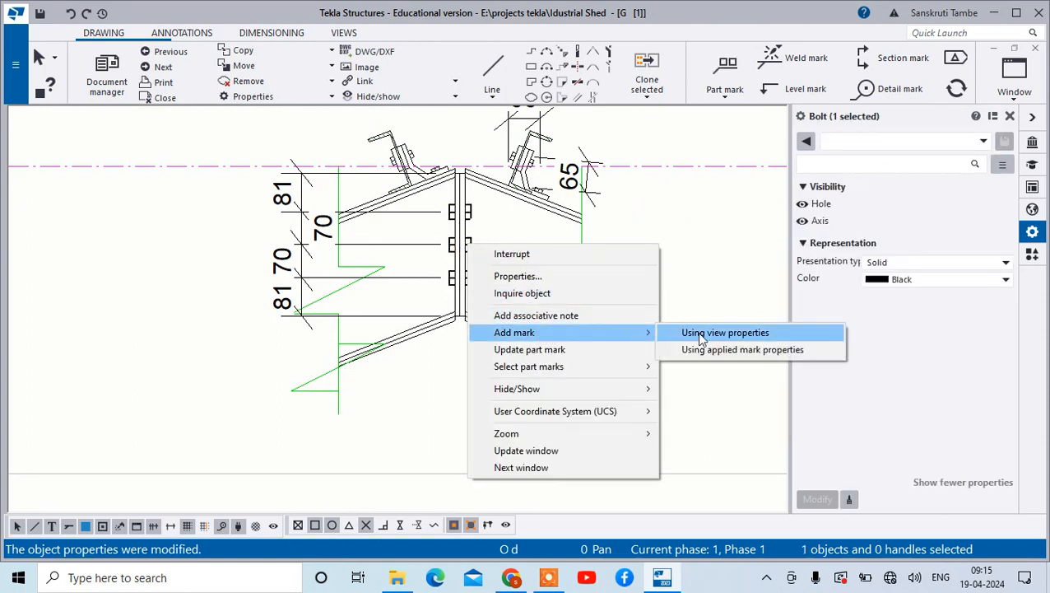
click(700, 335)
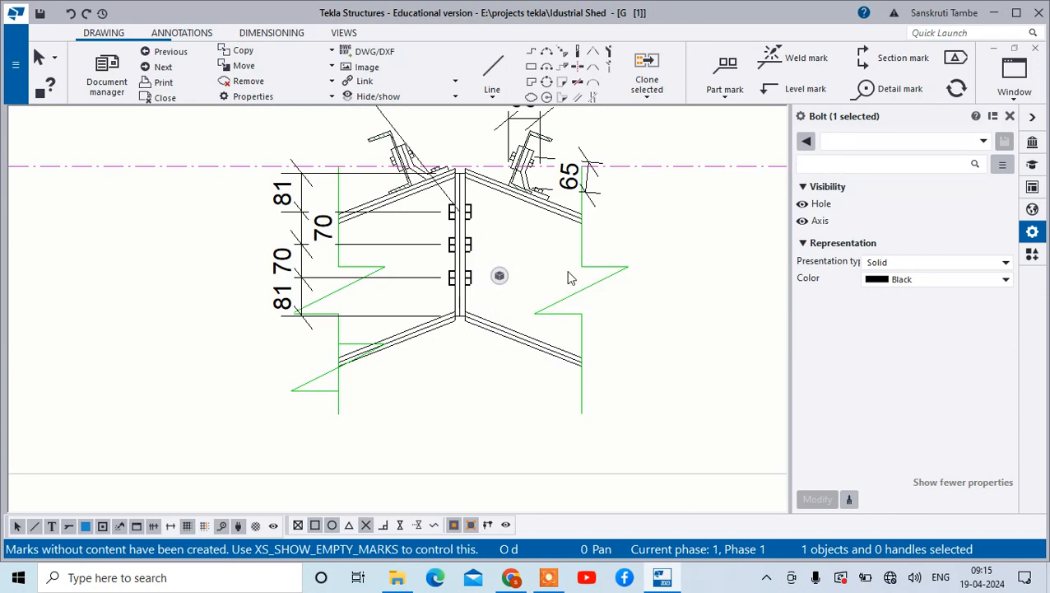
Step: Move the new bolt mark below the ridge connection, just right of the detail's centre
scroll(371, 278, down, 6)
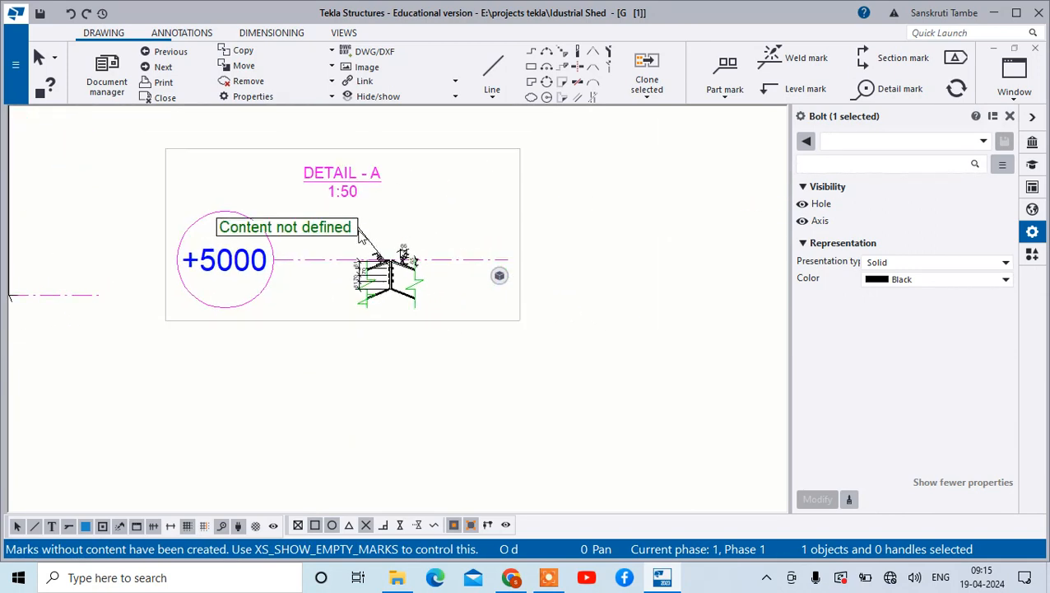
drag(432, 266, 432, 266)
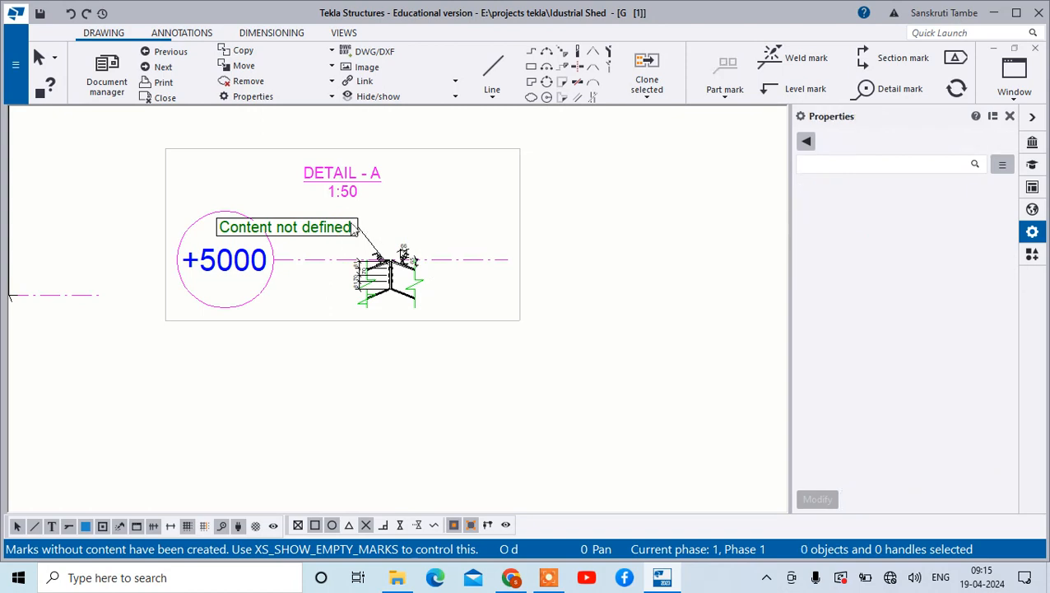
click(267, 235)
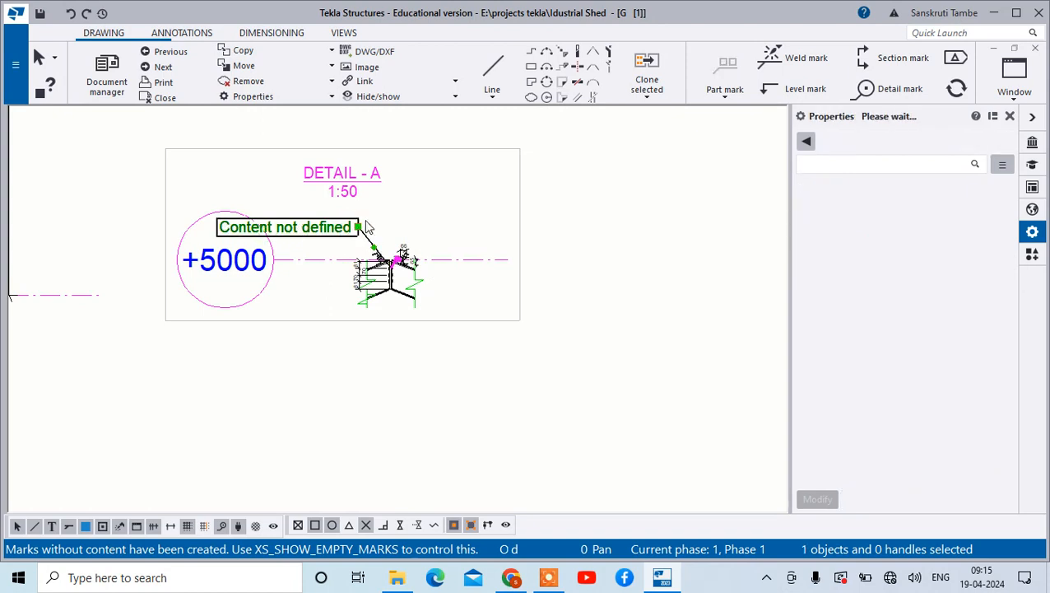
drag(360, 228, 526, 313)
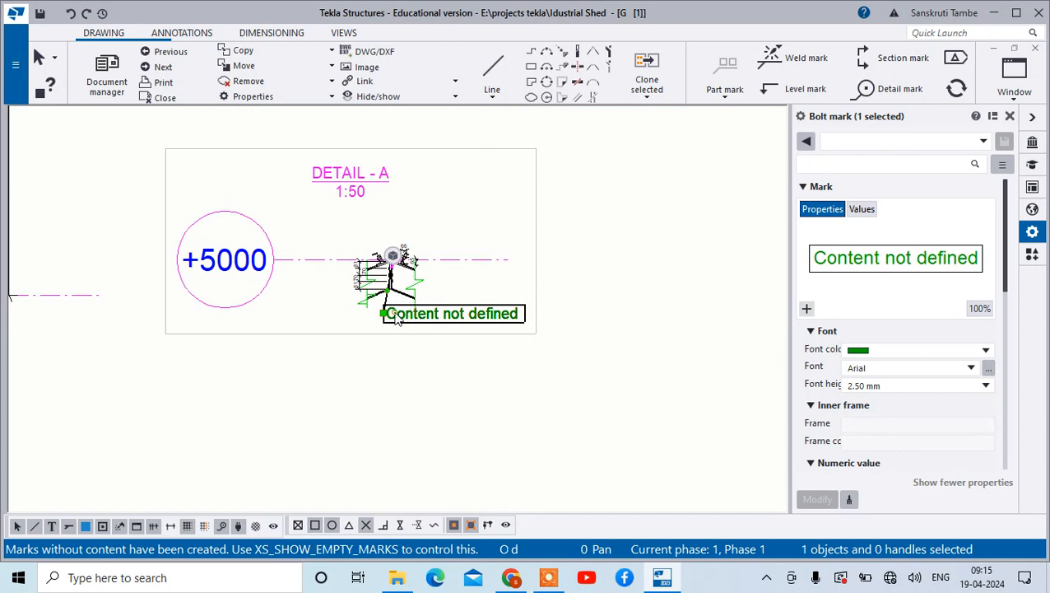
Step: Replace the bolt mark's undefined content with a text element reading "D20"
click(834, 260)
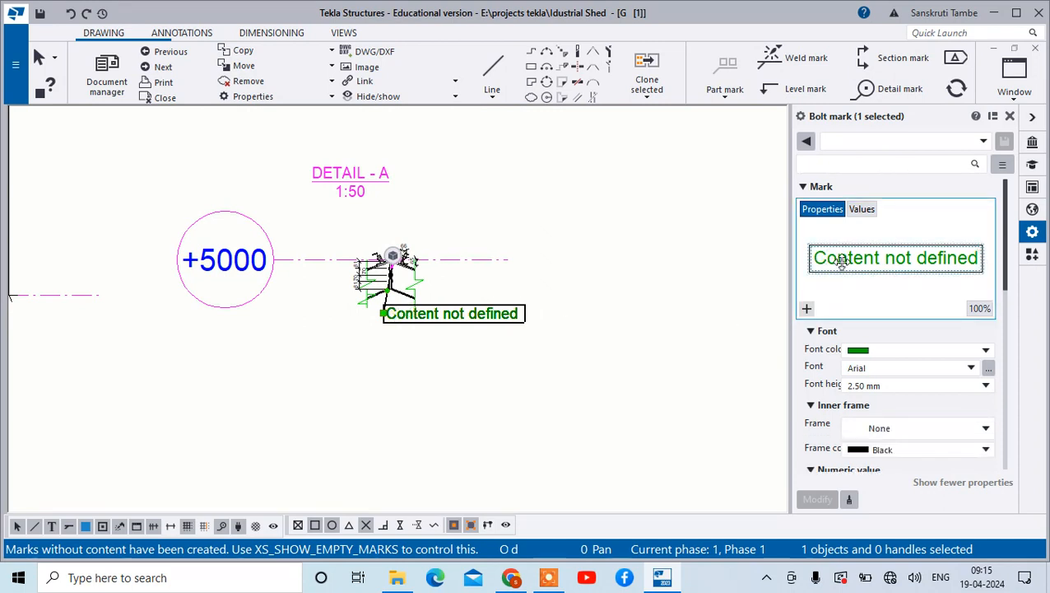
click(978, 252)
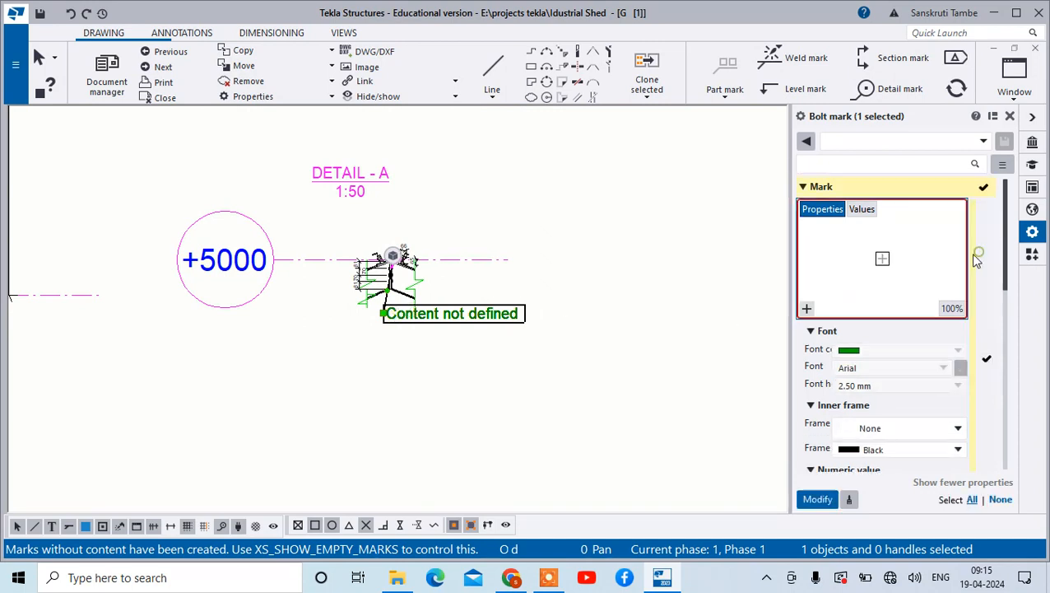
click(807, 308)
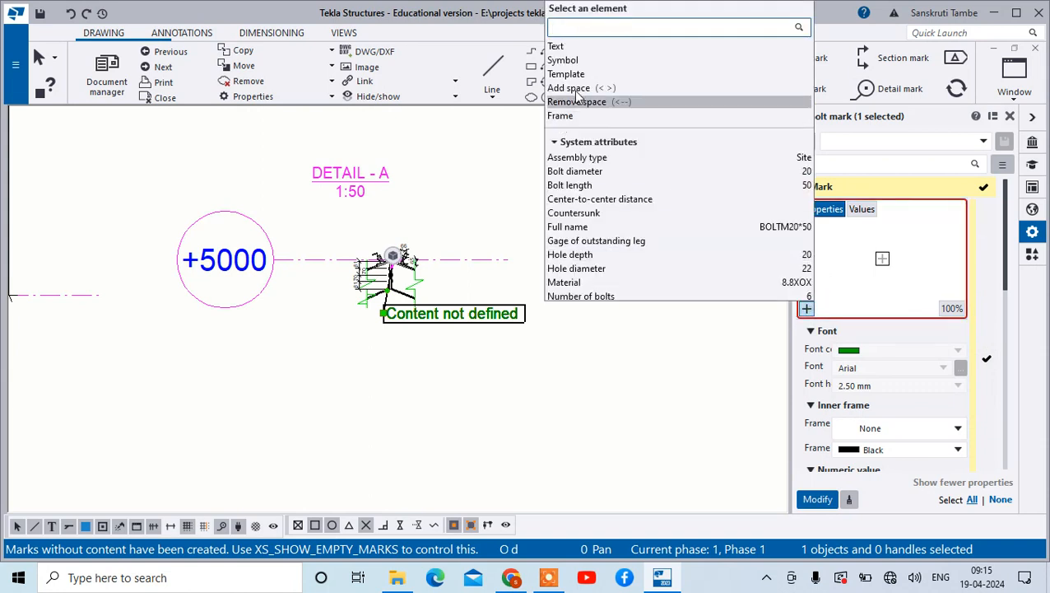
click(557, 46)
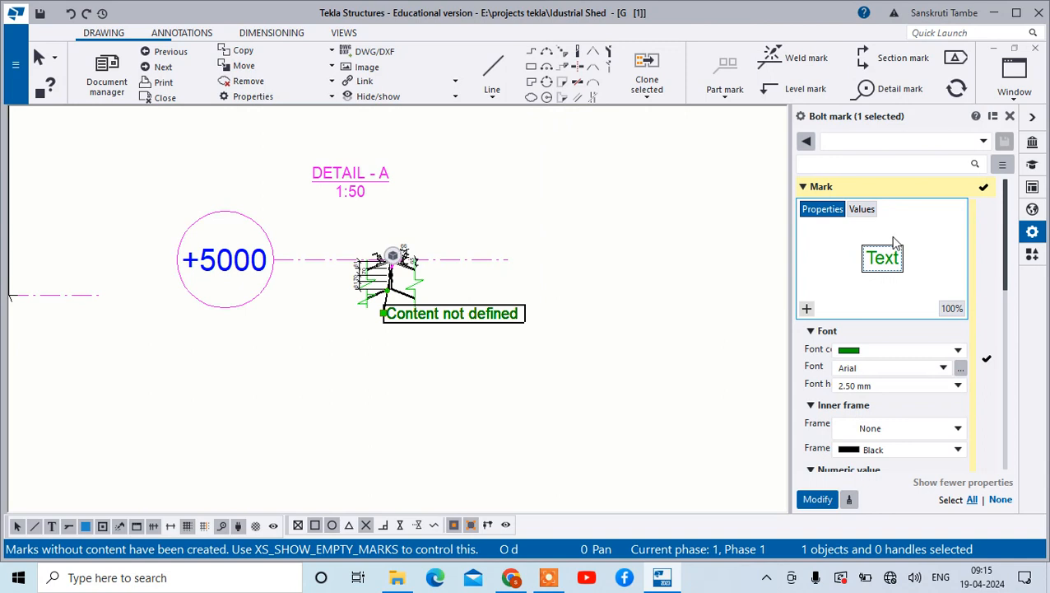
click(868, 258)
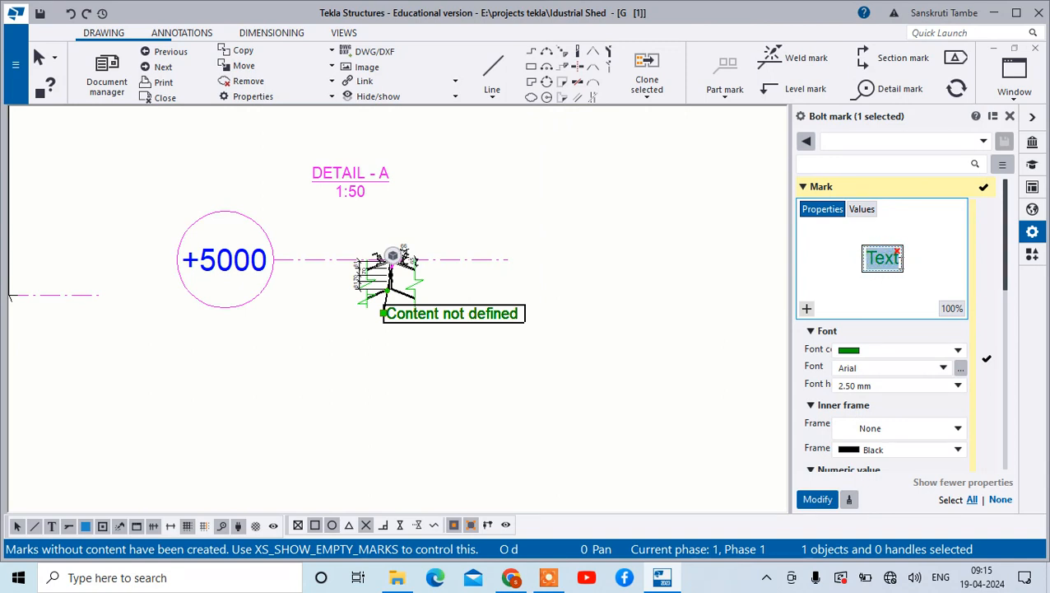
text(D20)
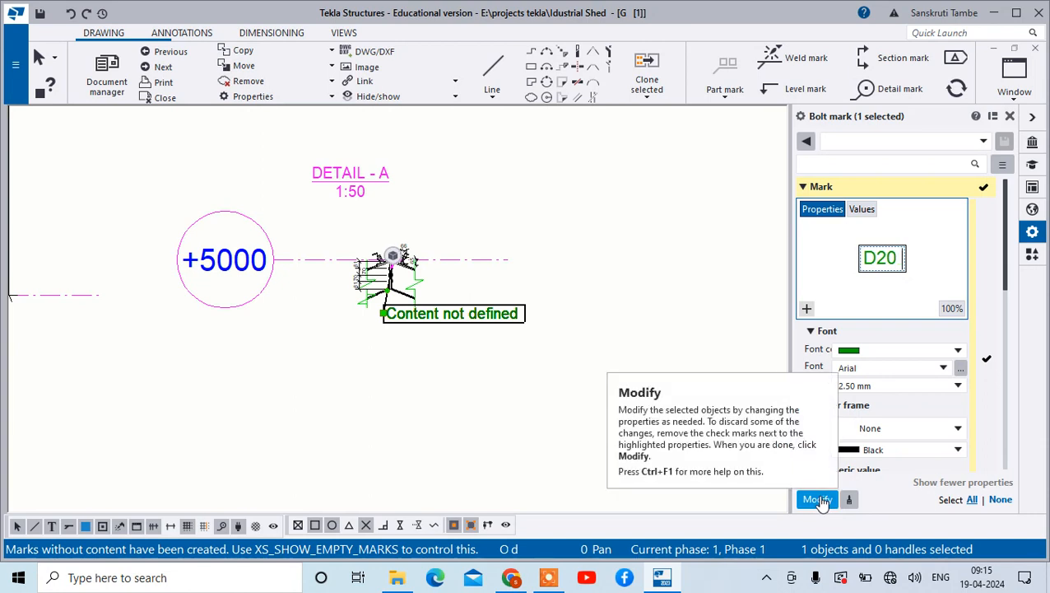
text( olts)
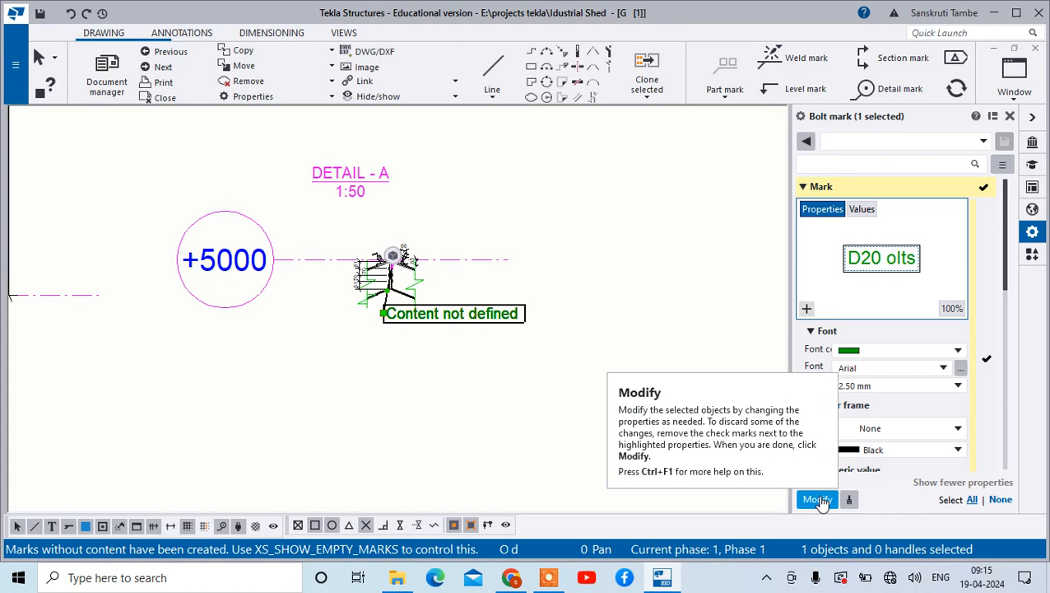
key(Left)
key(Left)
key(Left)
key(Left)
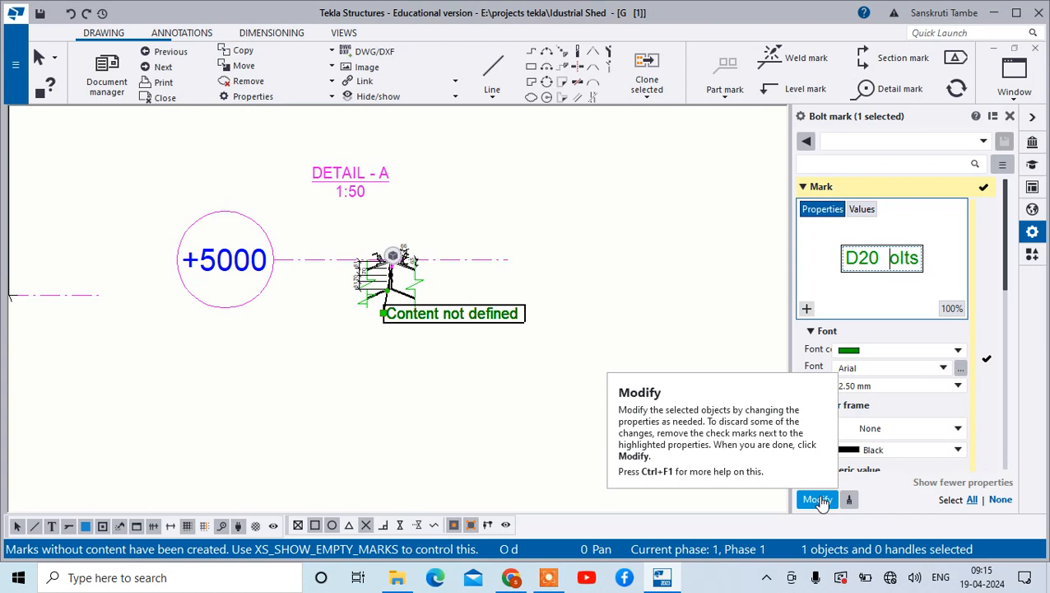
key(BackSpace)
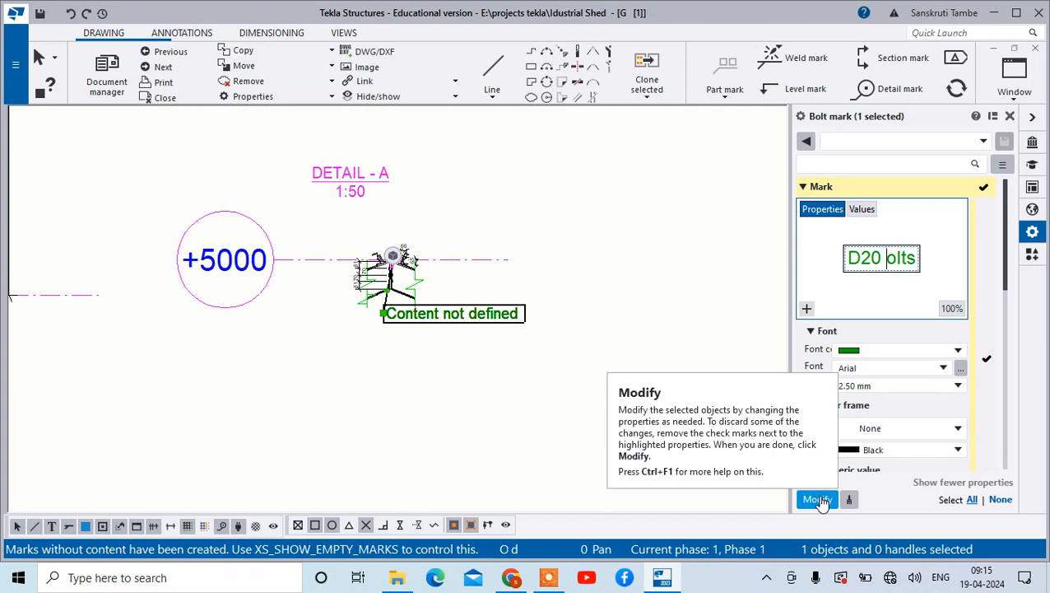
key(Delete)
key(Delete)
key(Delete)
key(Delete)
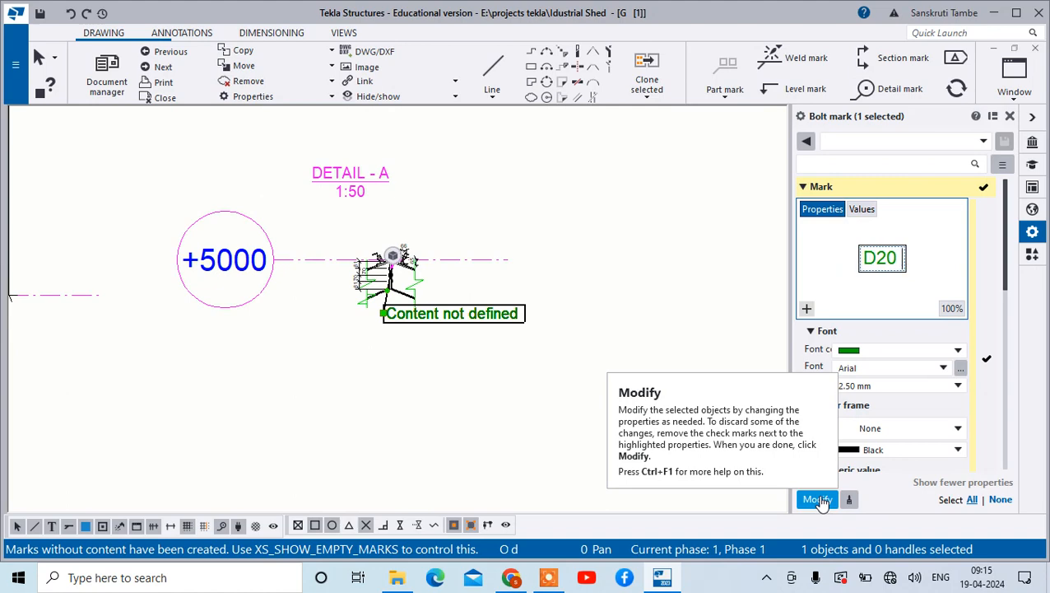
Step: Apply the D20 text to the bolt mark in the drawing and deselect it
click(817, 498)
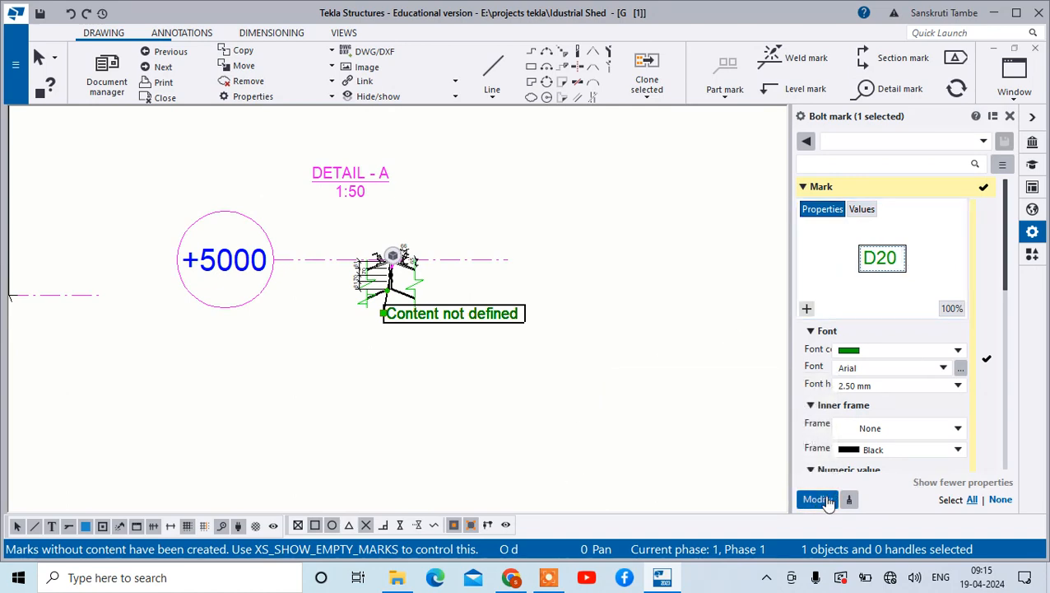
click(506, 363)
Step: Add a part mark to the bent cleat plate of the left-hand purlin using the view properties
scroll(504, 358, up, 4)
scroll(336, 197, up, 3)
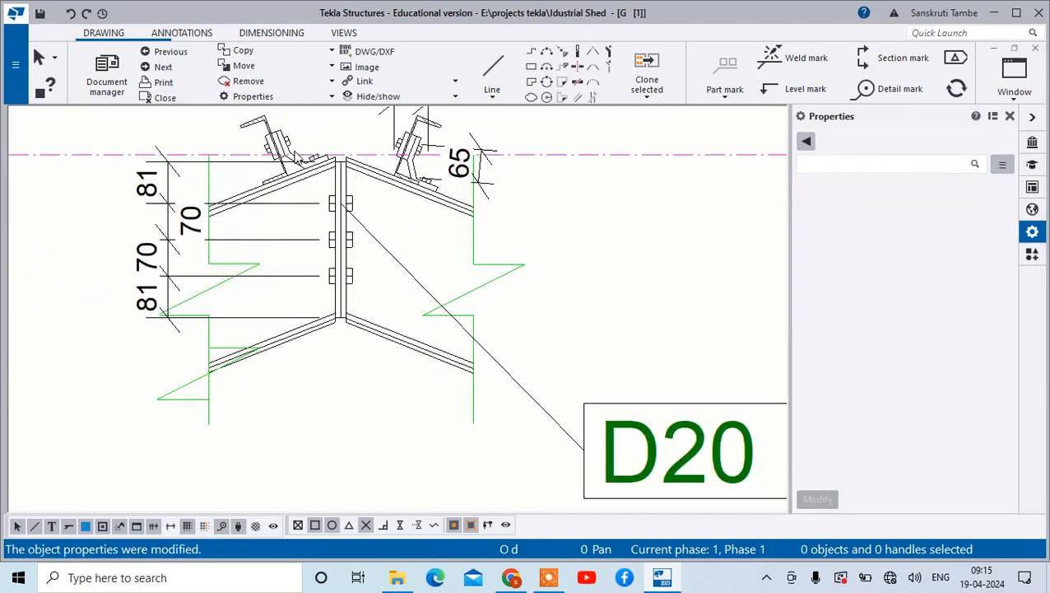
scroll(304, 174, up, 2)
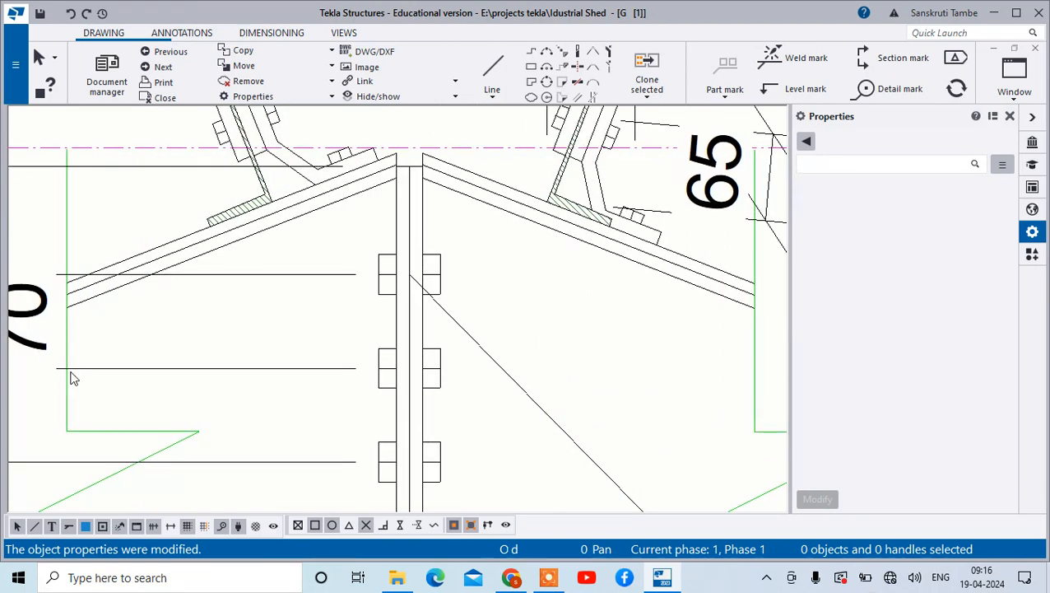
scroll(271, 445, down, 2)
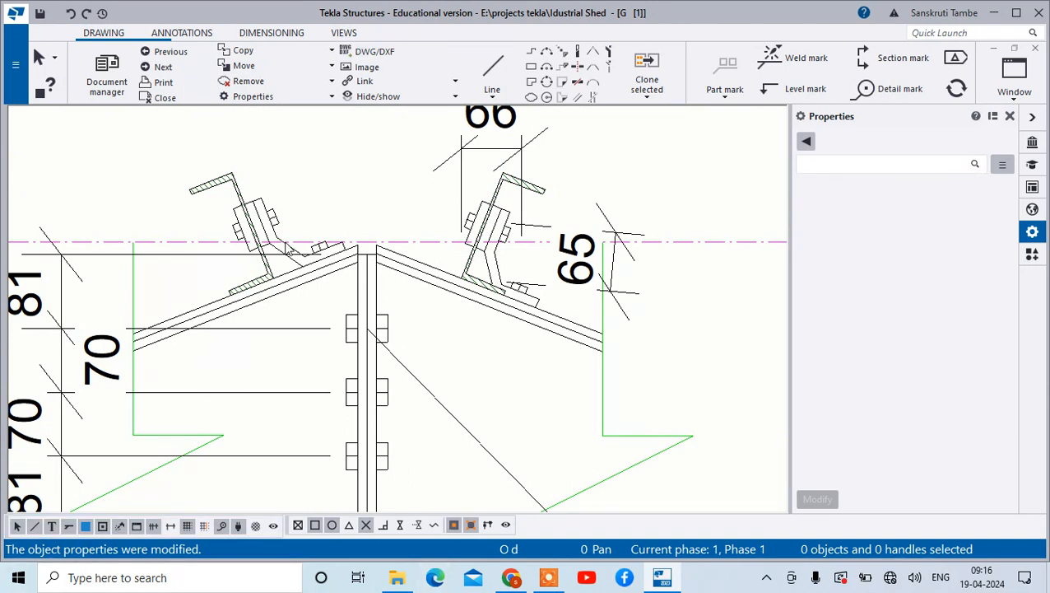
click(284, 246)
right_click(286, 244)
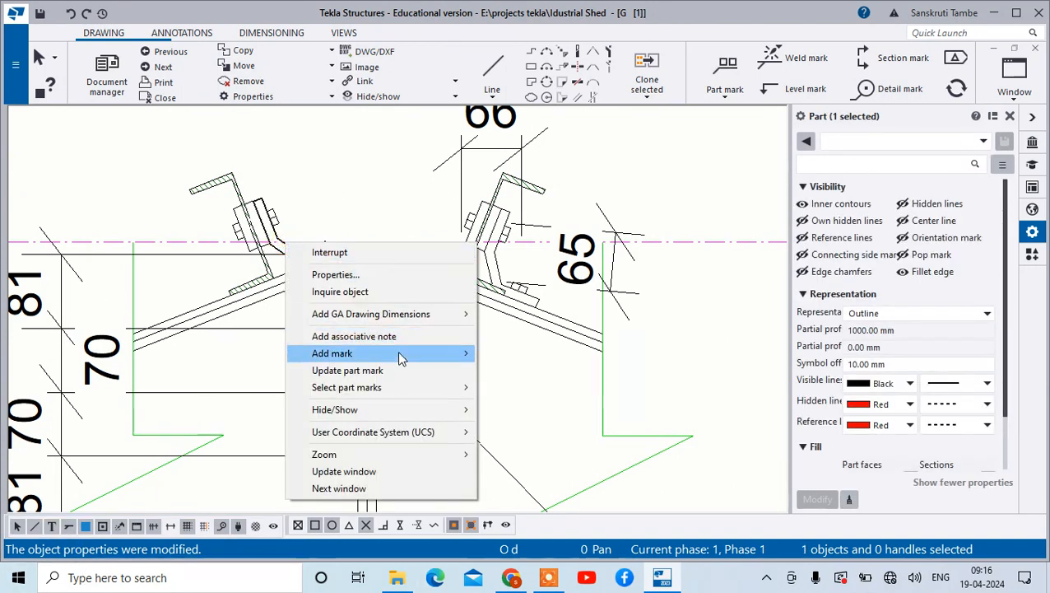
mouse_move(428, 355)
click(545, 356)
Step: Move the new cleat mark closer to the connection, directly above the ridge
scroll(329, 247, down, 3)
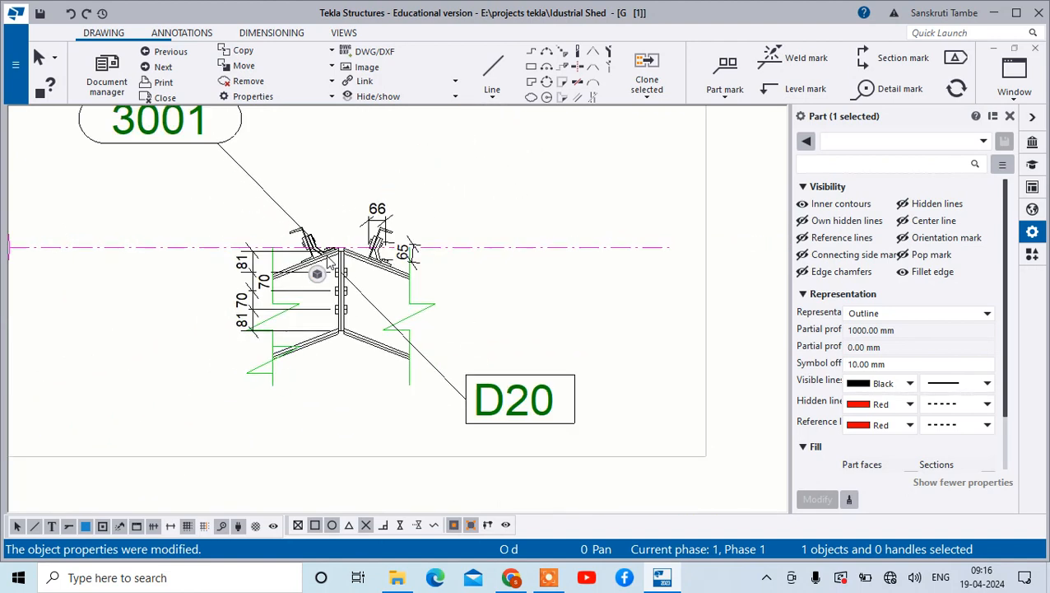
scroll(329, 260, down, 2)
click(265, 165)
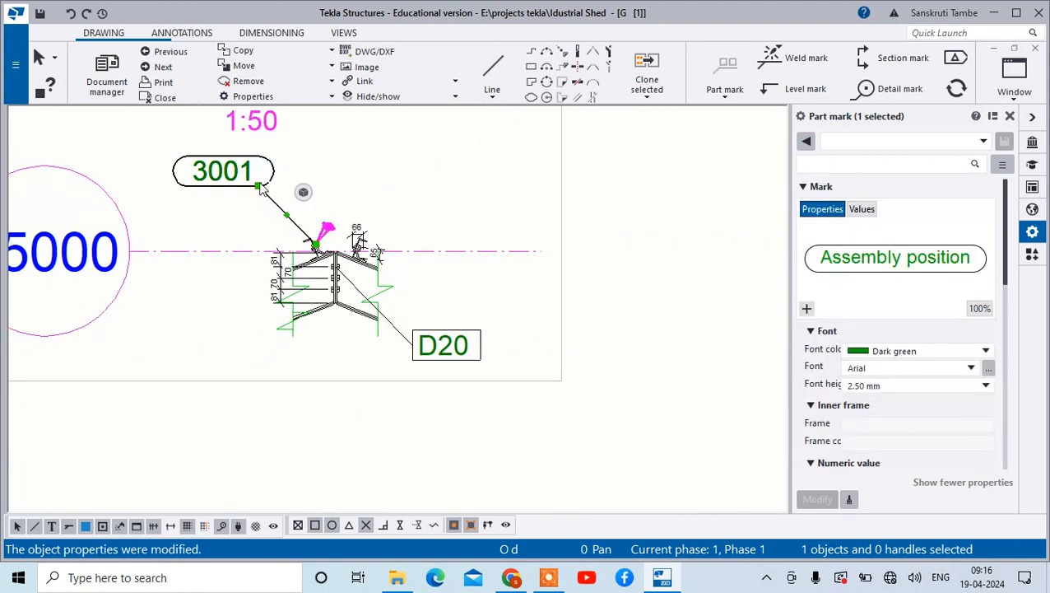
drag(261, 184, 350, 215)
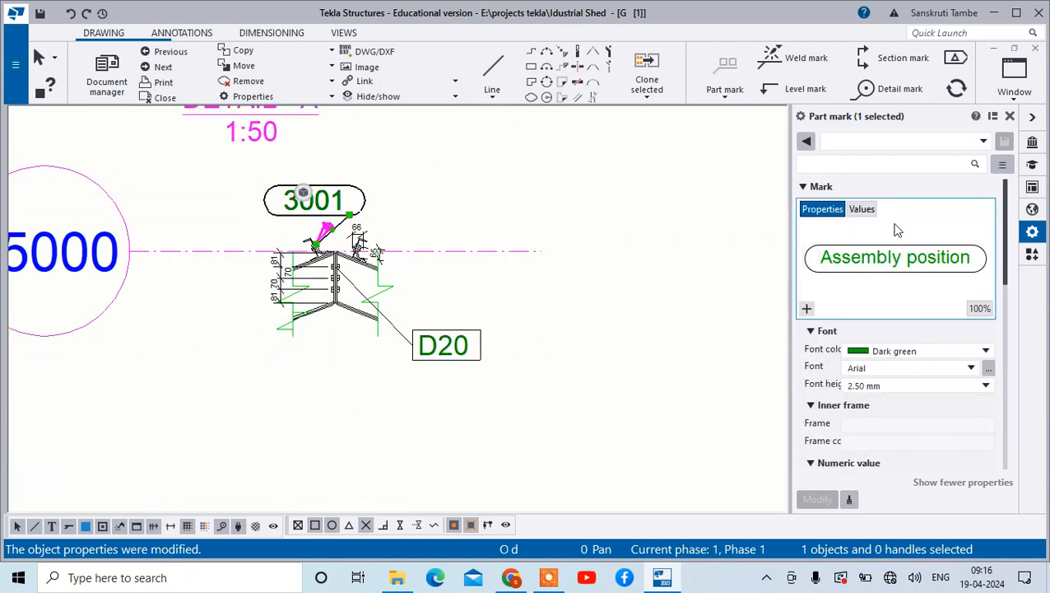
Step: Replace the assembly position in the cleat mark with the Profile attribute
click(806, 310)
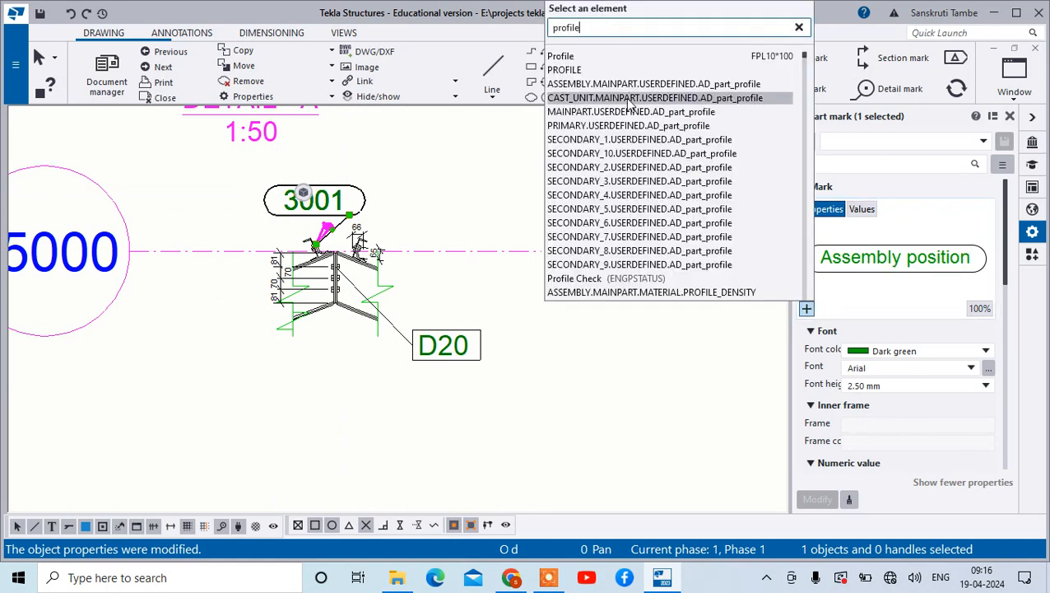
click(597, 59)
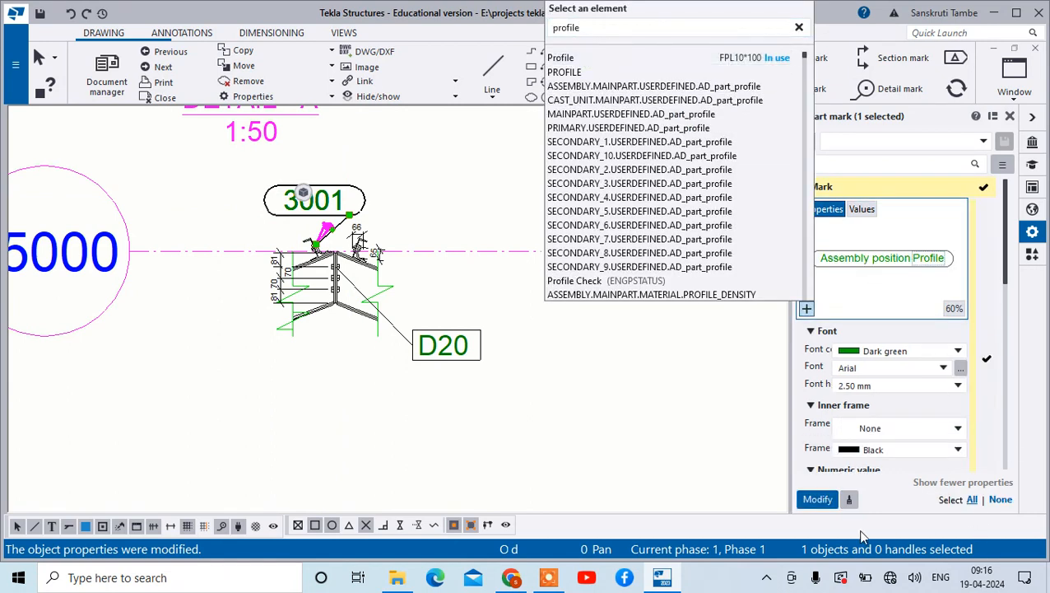
click(818, 500)
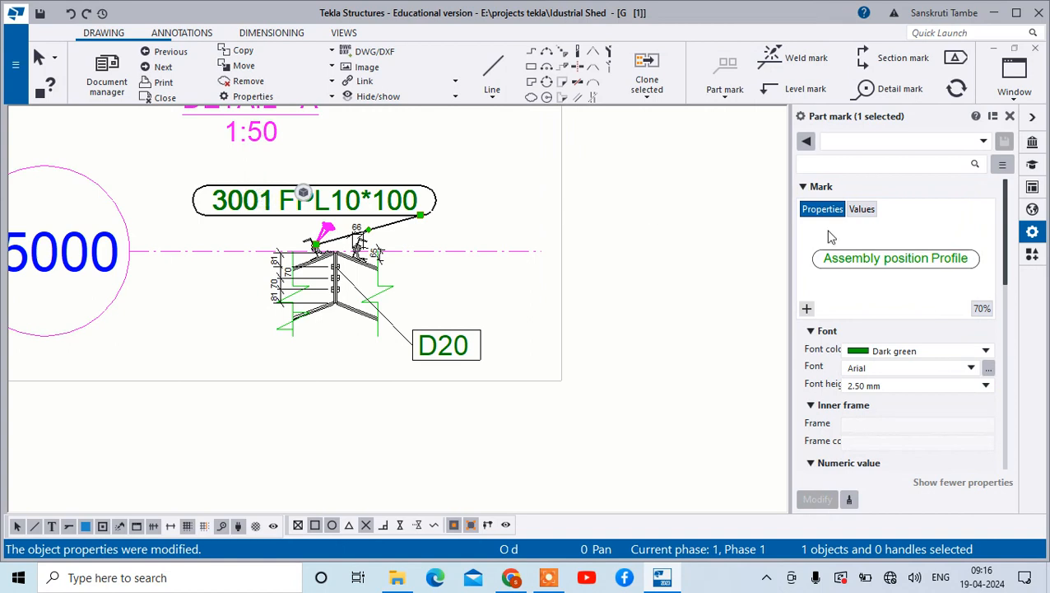
click(826, 256)
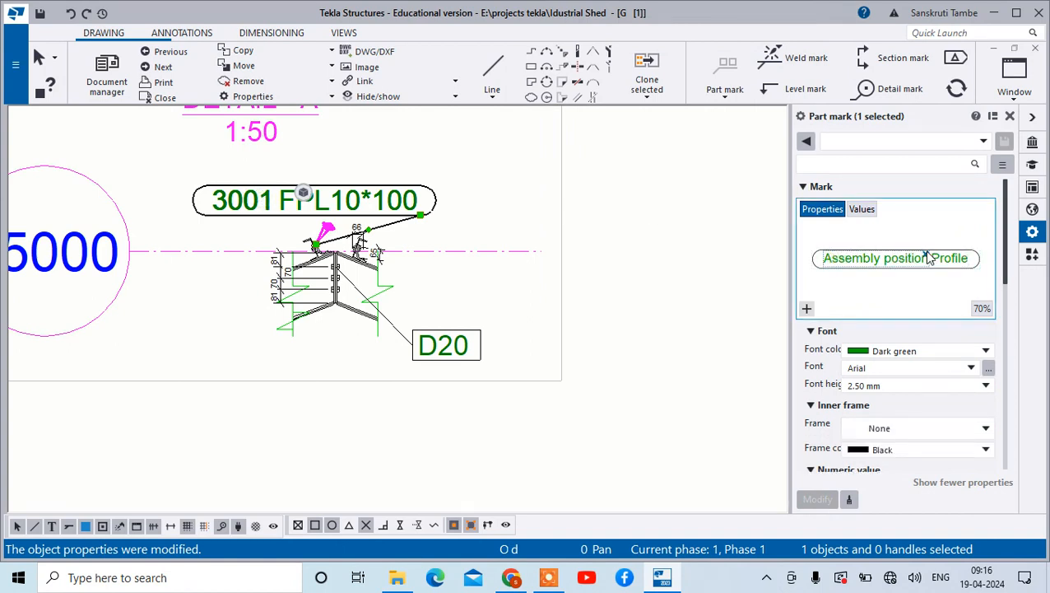
click(926, 255)
click(818, 501)
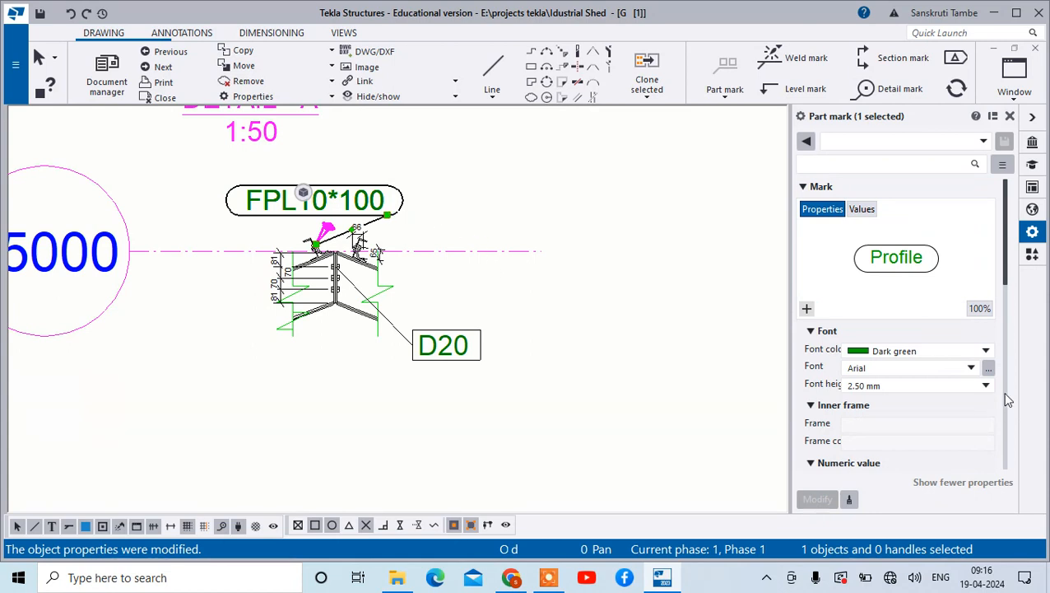
Step: Set the cleat mark's font height to 1 mm
click(917, 387)
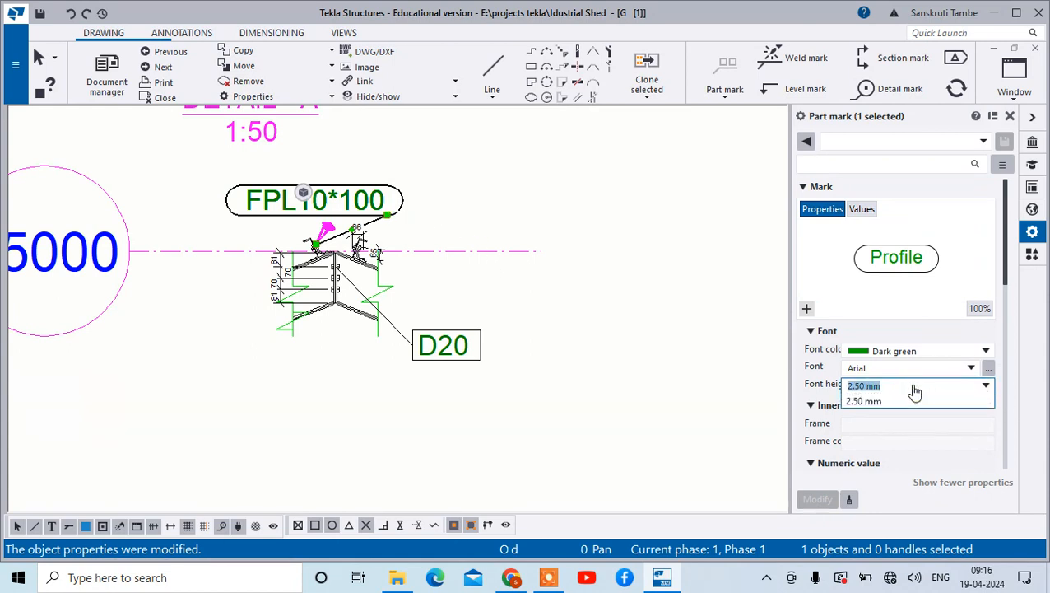
text(1)
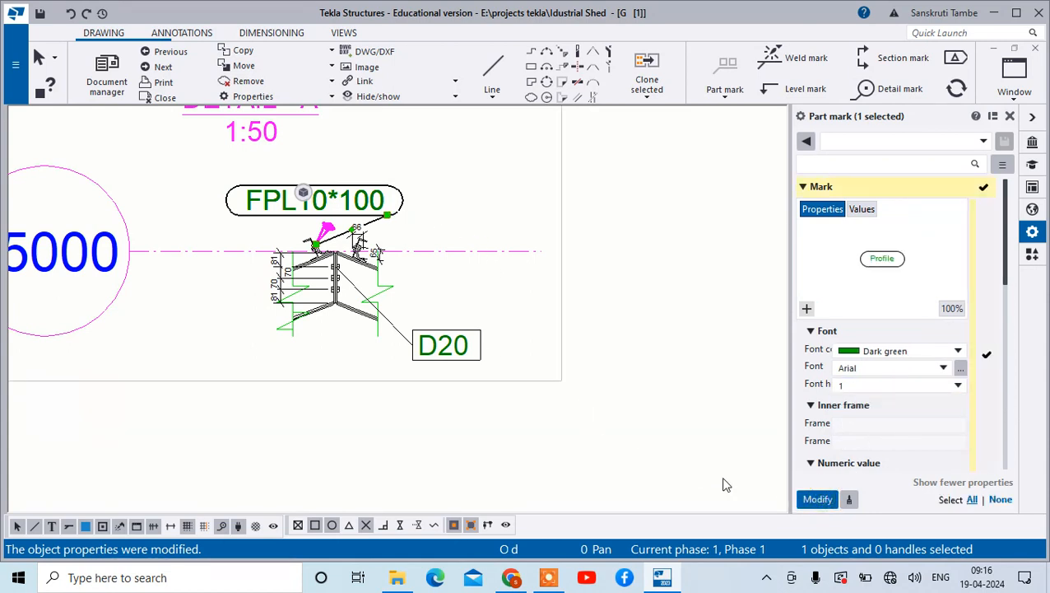
click(815, 500)
Step: Add part marks to both vertical end plates at the ridge using the view properties
scroll(605, 438, up, 2)
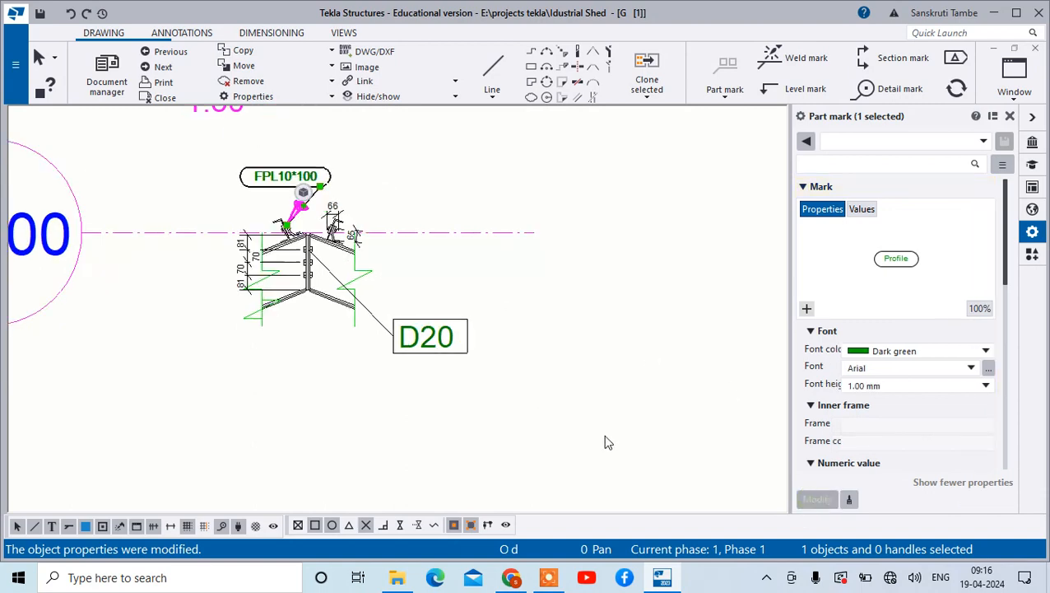
scroll(303, 191, up, 5)
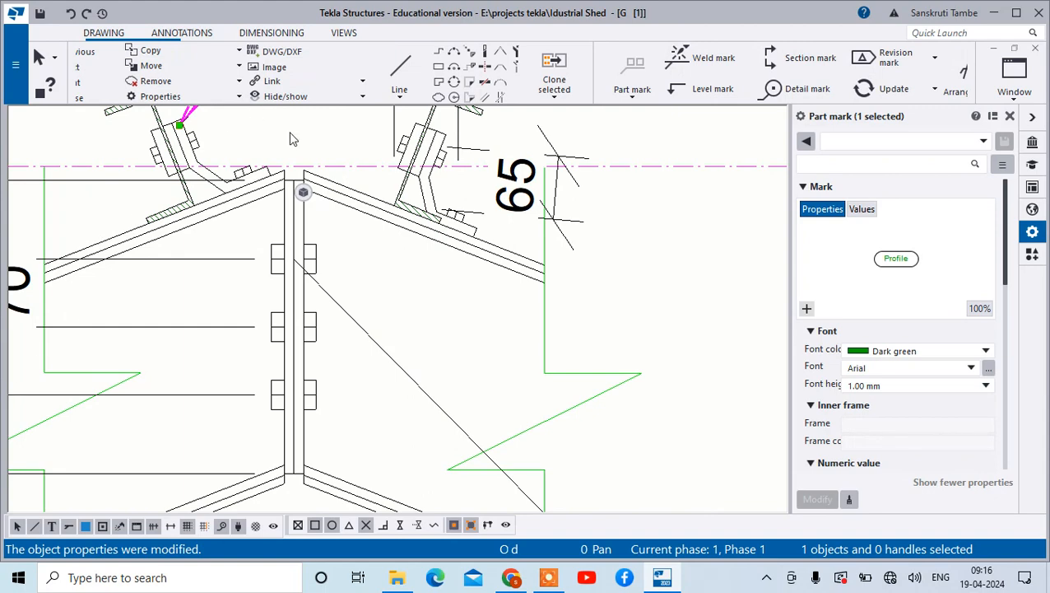
scroll(297, 165, down, 2)
scroll(298, 395, up, 4)
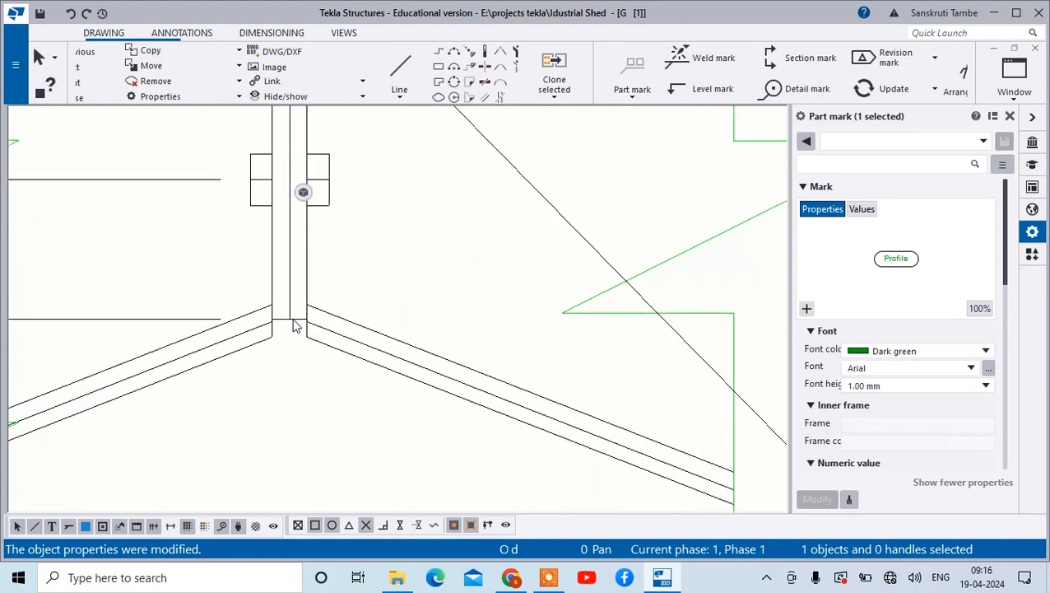
click(294, 324)
ctrl+click(290, 321)
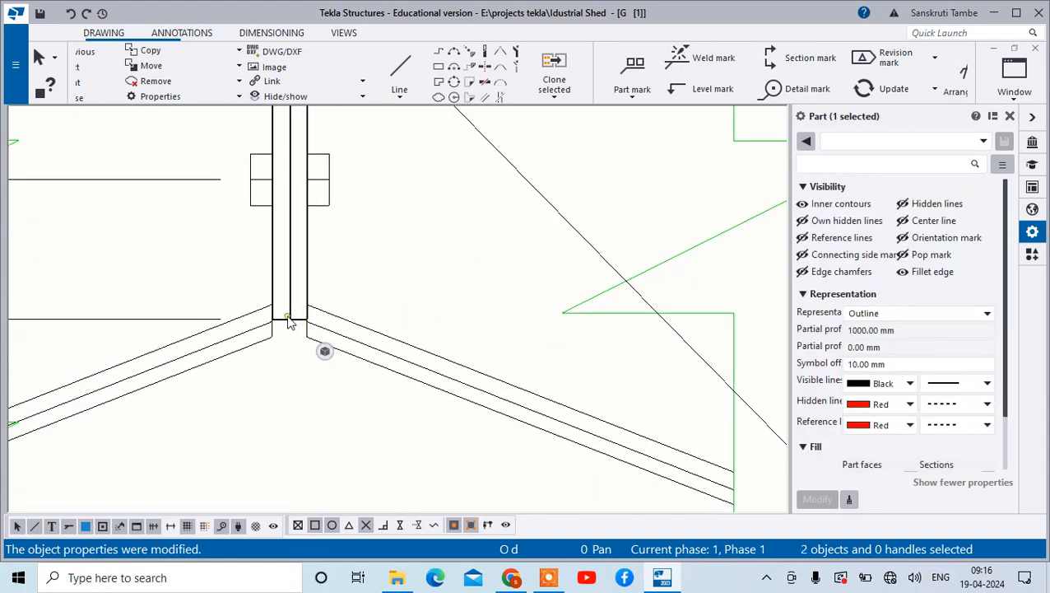
right_click(289, 319)
mouse_move(464, 409)
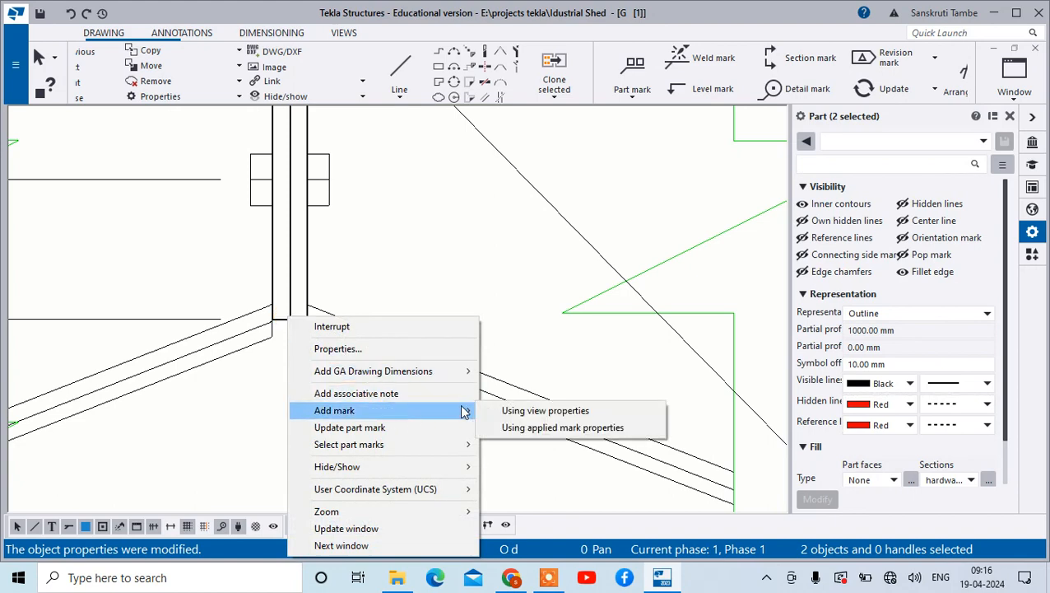
click(497, 411)
Step: Add the Profile attribute after the assembly position in the B5 end plate mark
scroll(392, 214, down, 5)
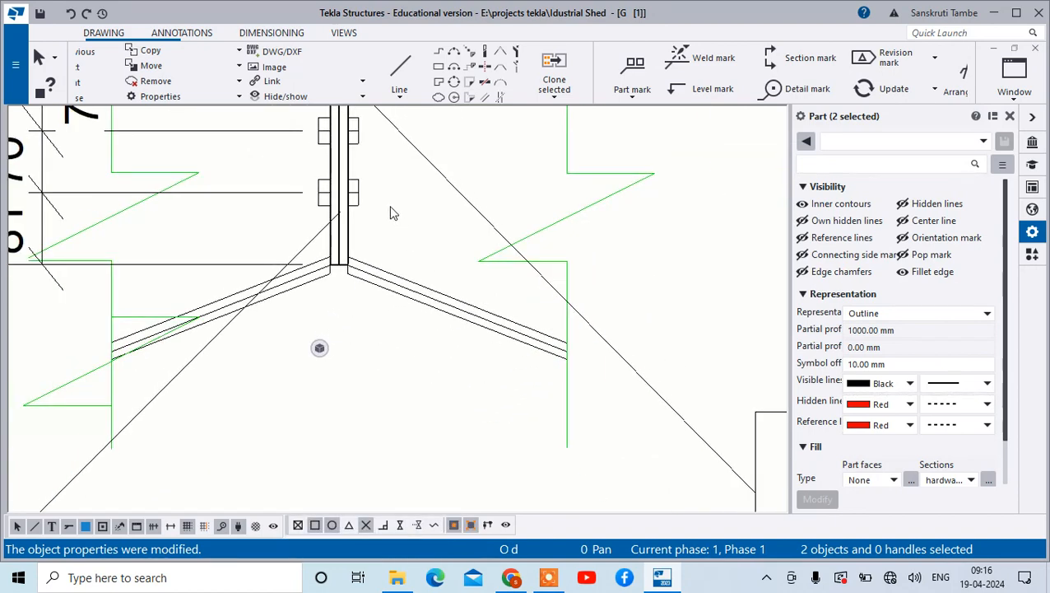
scroll(285, 374, up, 2)
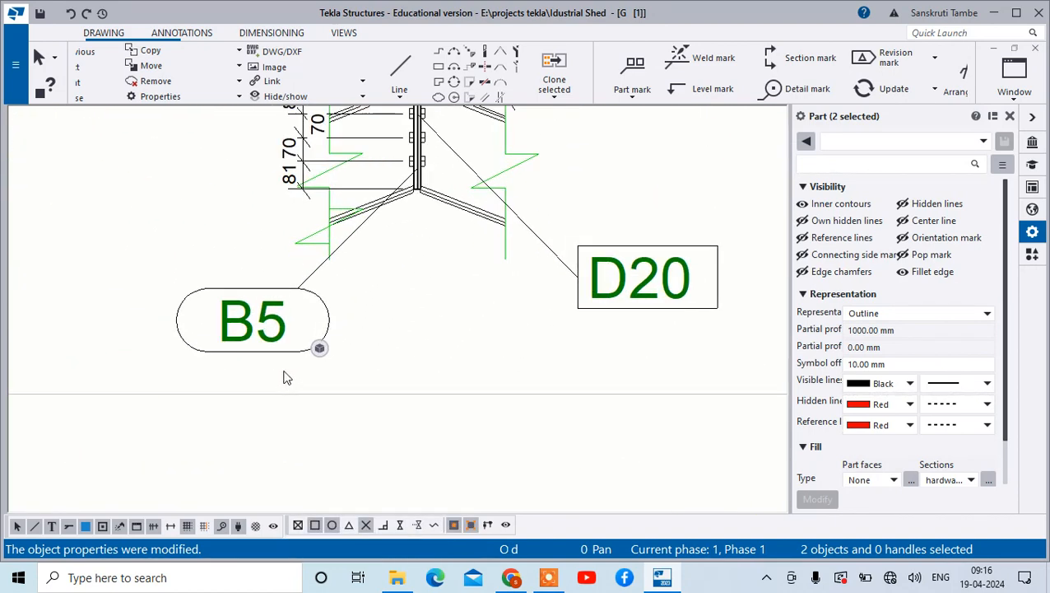
scroll(286, 375, down, 3)
click(290, 333)
scroll(362, 239, up, 5)
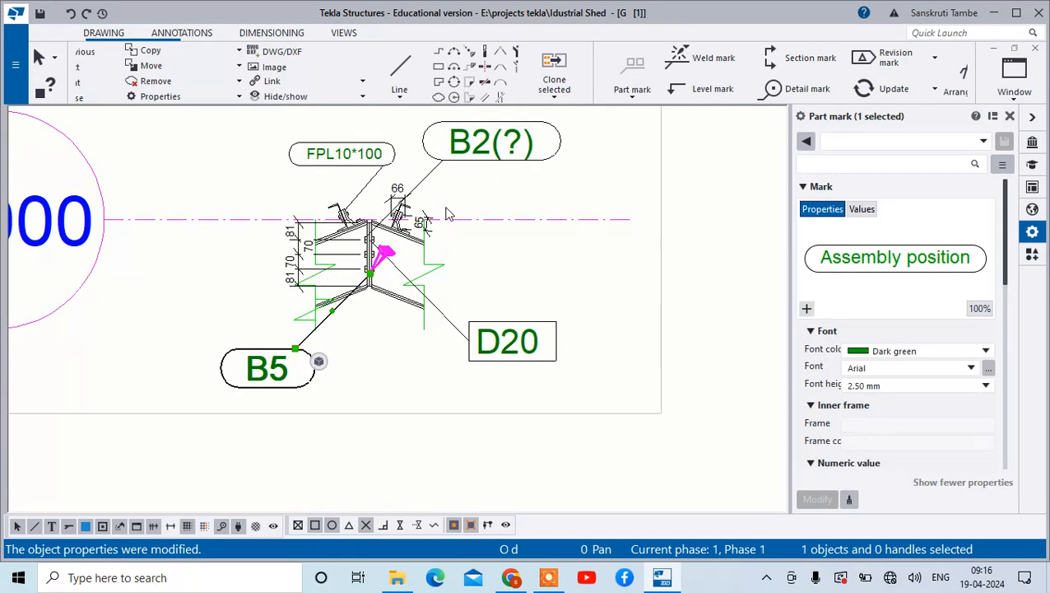
scroll(381, 254, up, 2)
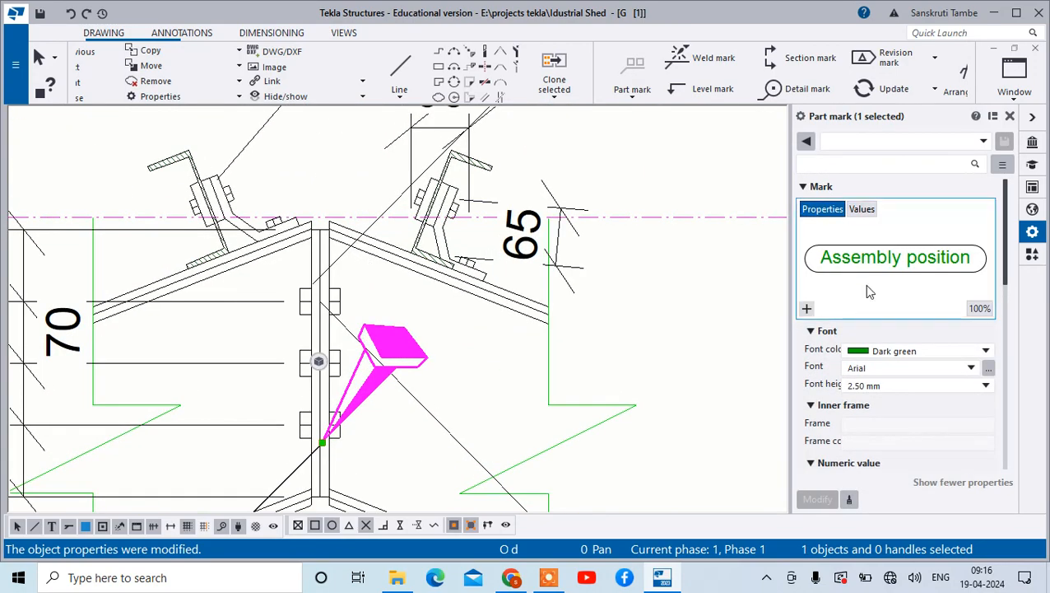
scroll(778, 281, down, 3)
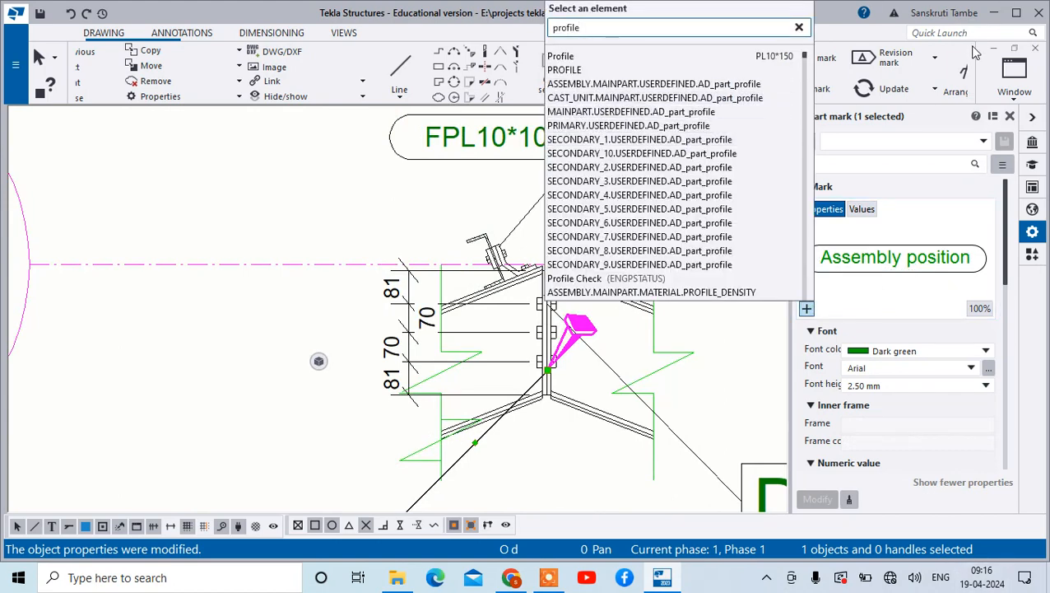
click(729, 57)
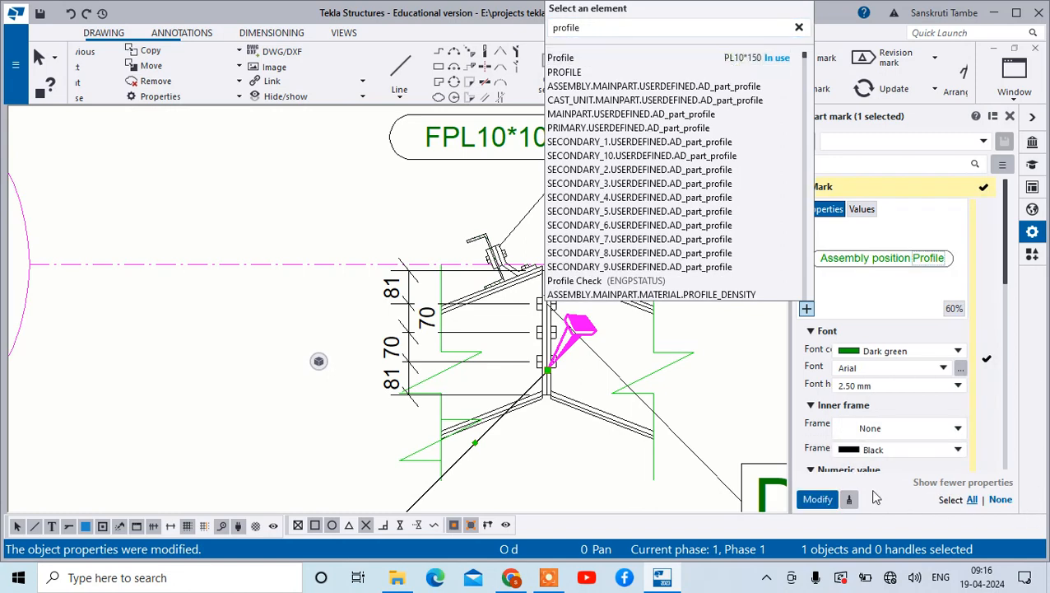
click(818, 499)
Step: Add the Profile attribute after the assembly position in the B2(?) end plate mark in Detail A
scroll(652, 407, down, 5)
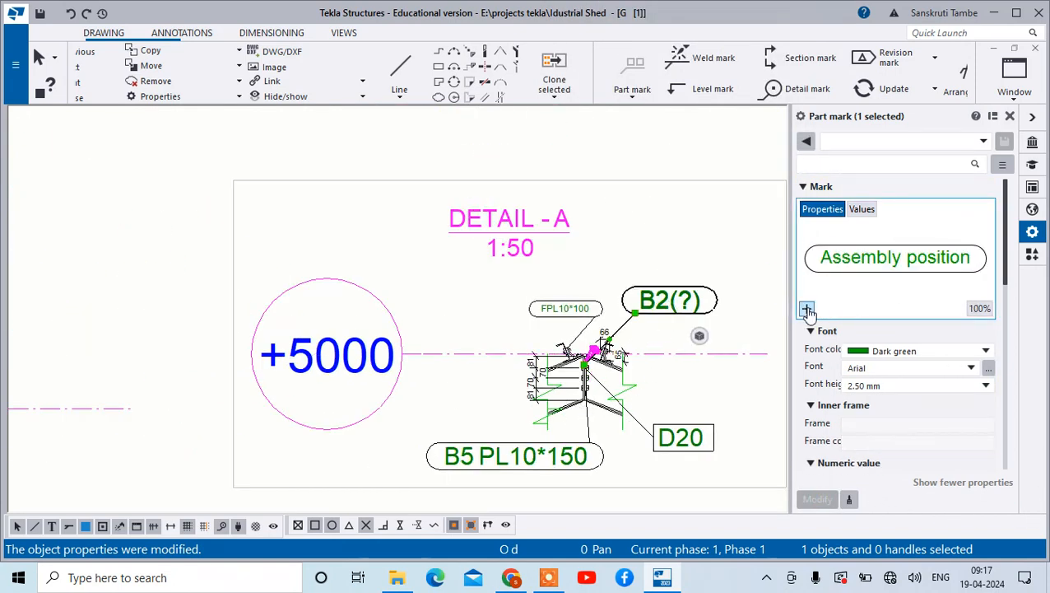
click(667, 58)
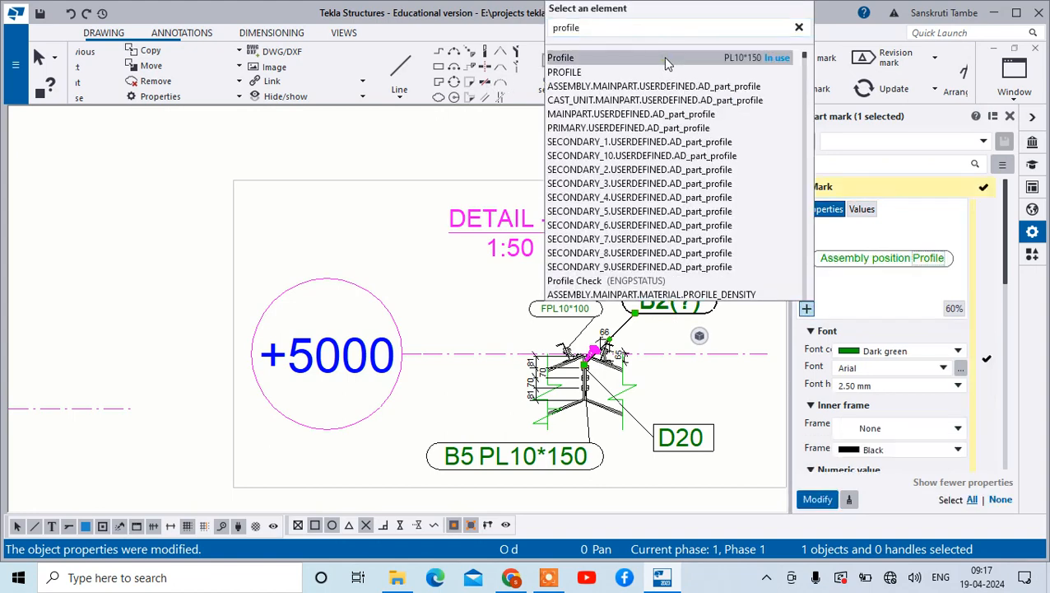
click(837, 500)
scroll(706, 352, down, 3)
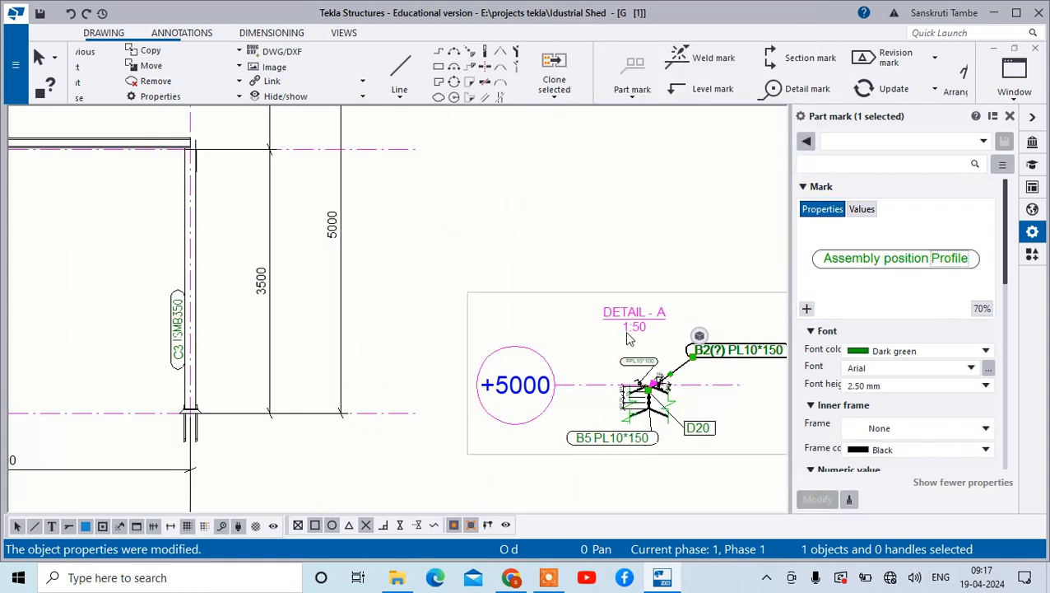
scroll(704, 352, up, 2)
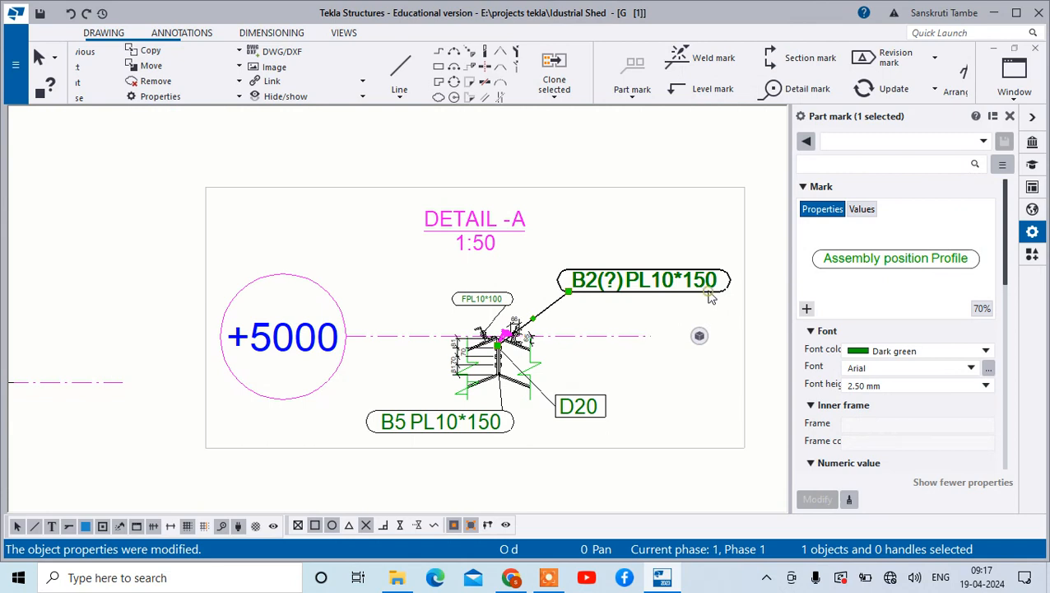
click(892, 385)
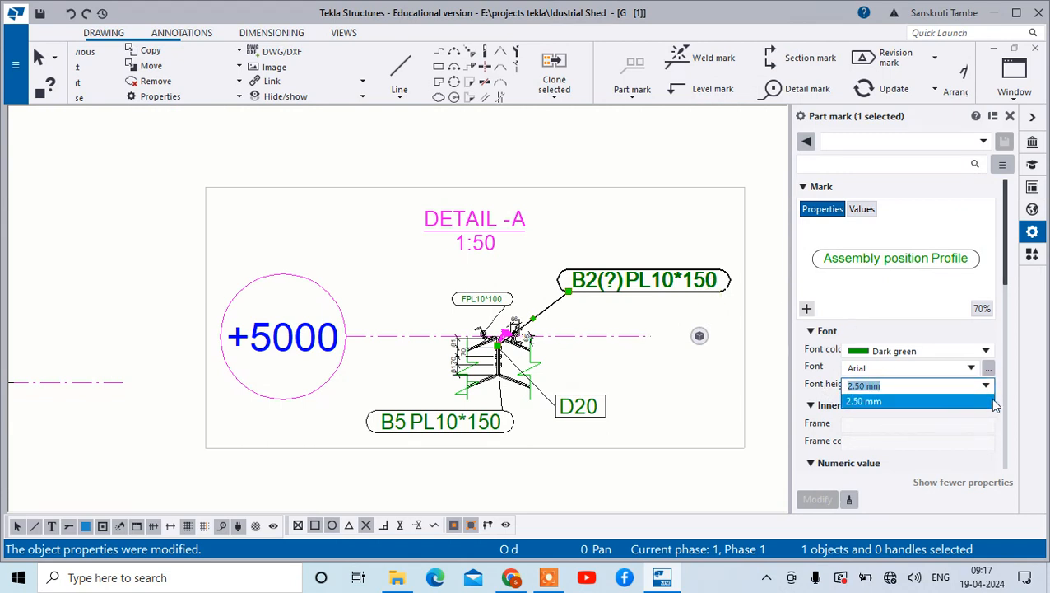
text(1)
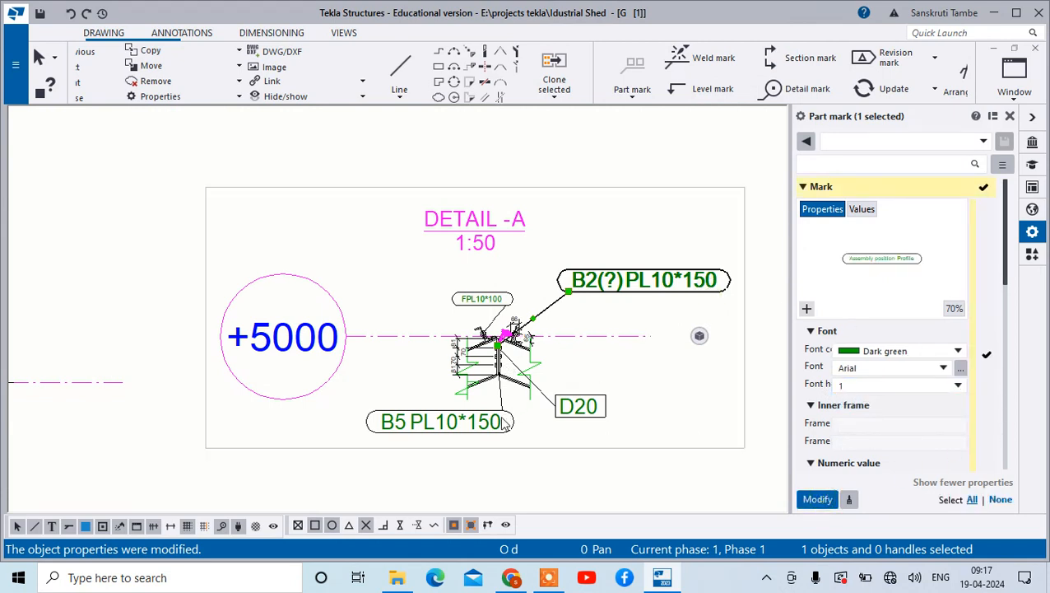
Step: Set the font height of the B5 PL10*150 end plate mark to 1 mm
click(505, 421)
click(885, 386)
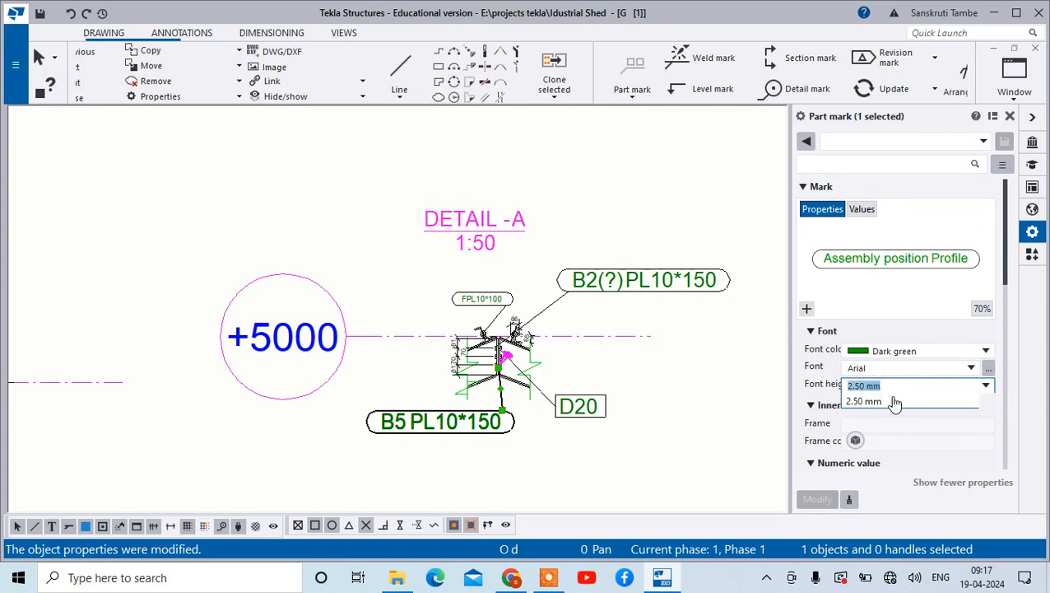
text(1)
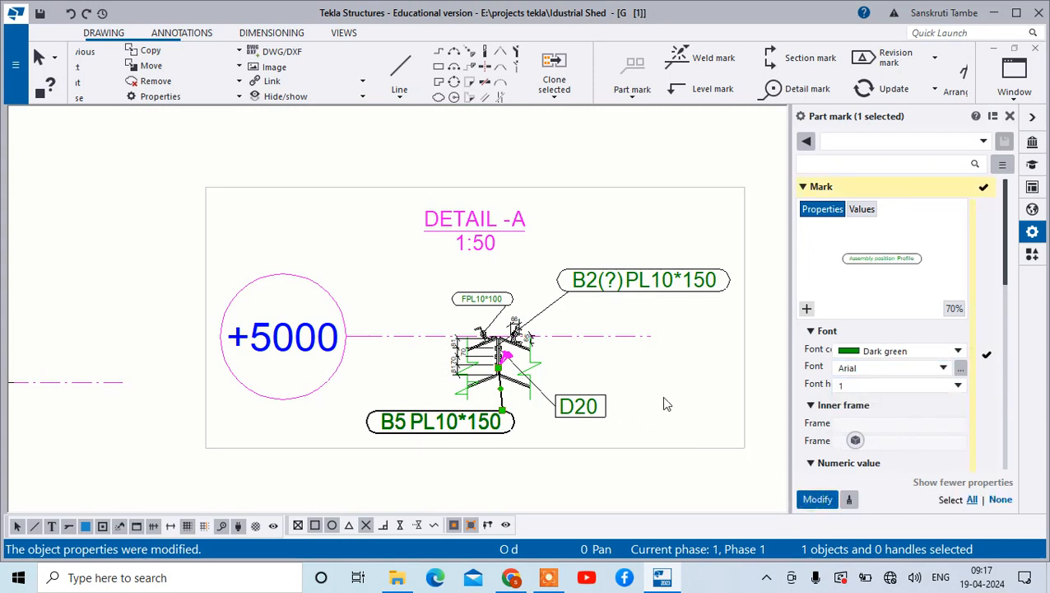
click(817, 499)
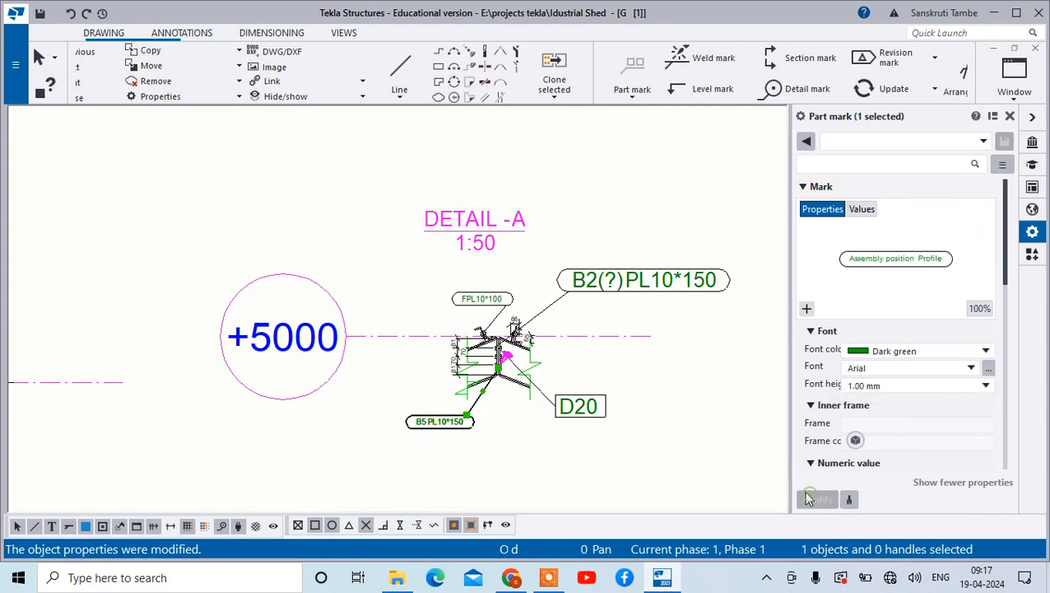
Step: Set the B2(?) PL10*150 mark's font height to 1 mm and move the mark below the ridge connection, beside the D20 bolt mark
click(673, 292)
click(880, 387)
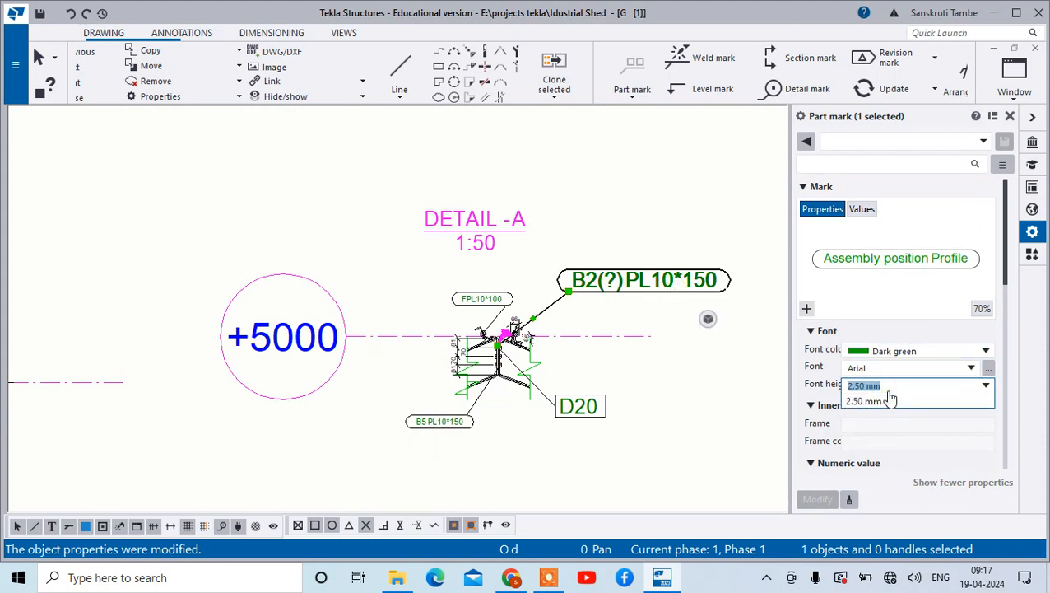
text(1)
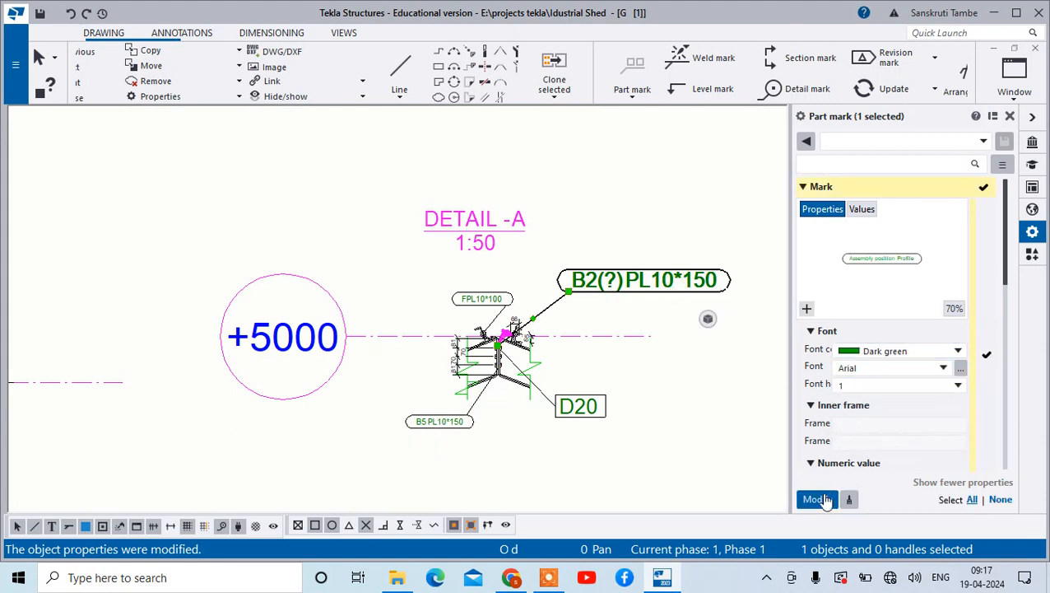
click(823, 500)
drag(615, 294, 482, 404)
click(612, 378)
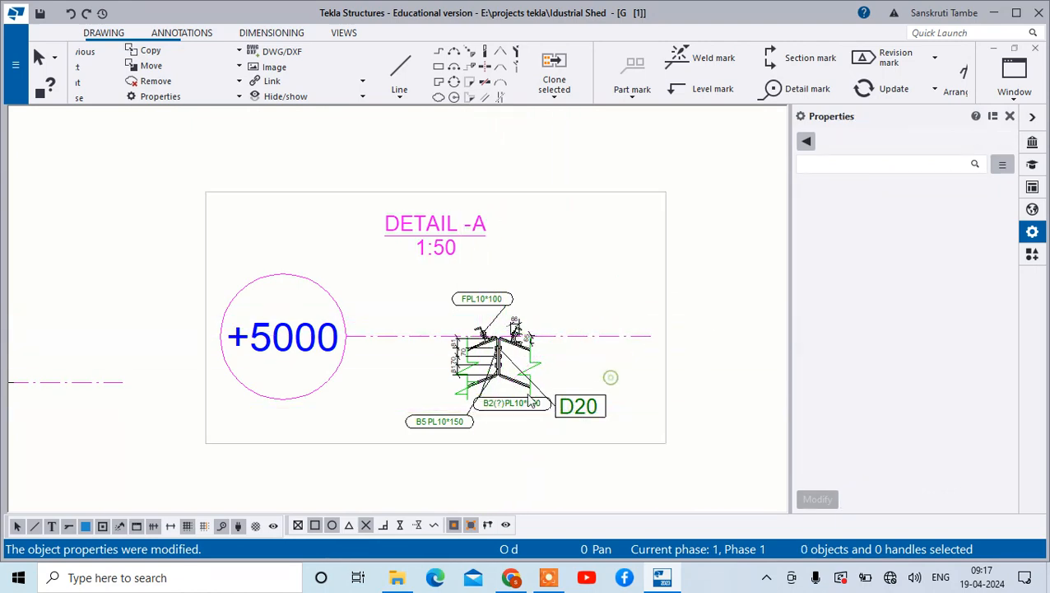
Step: Set the font height of the D20 bolt mark in Detail A to 1 mm
scroll(524, 386, up, 4)
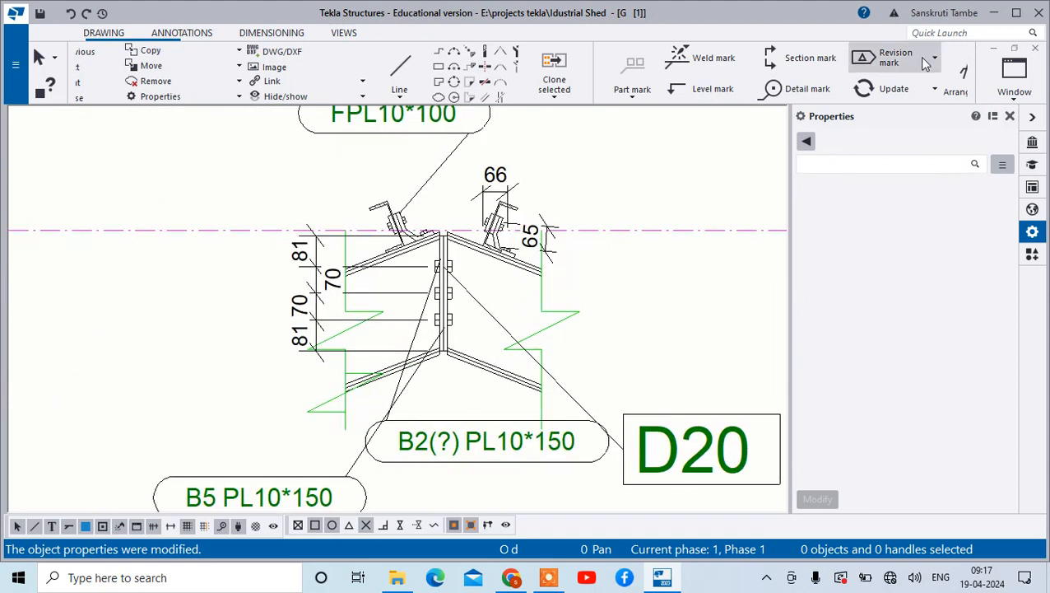
click(374, 220)
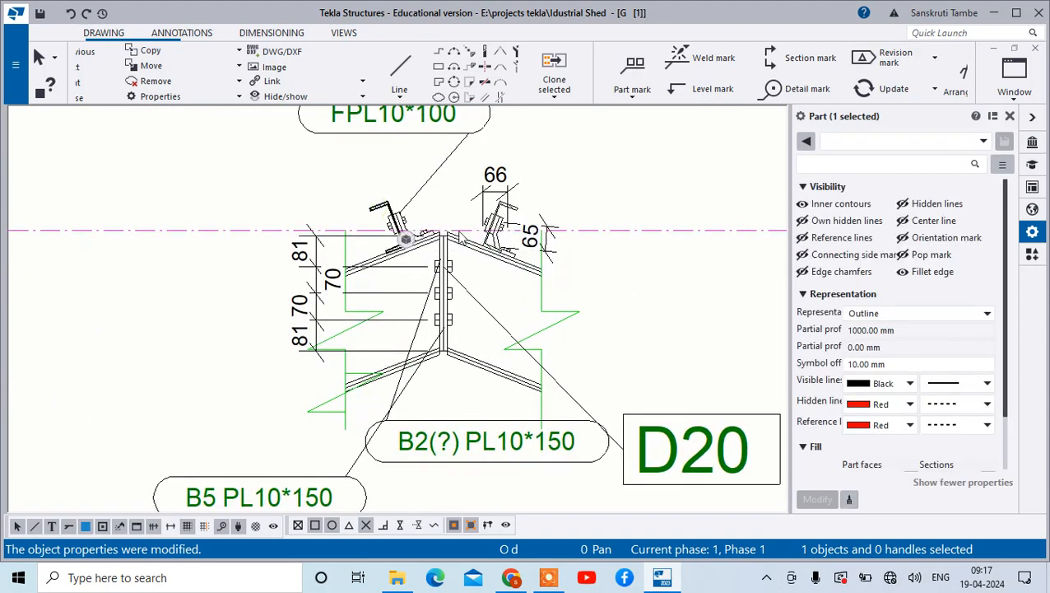
scroll(467, 293, down, 2)
click(599, 372)
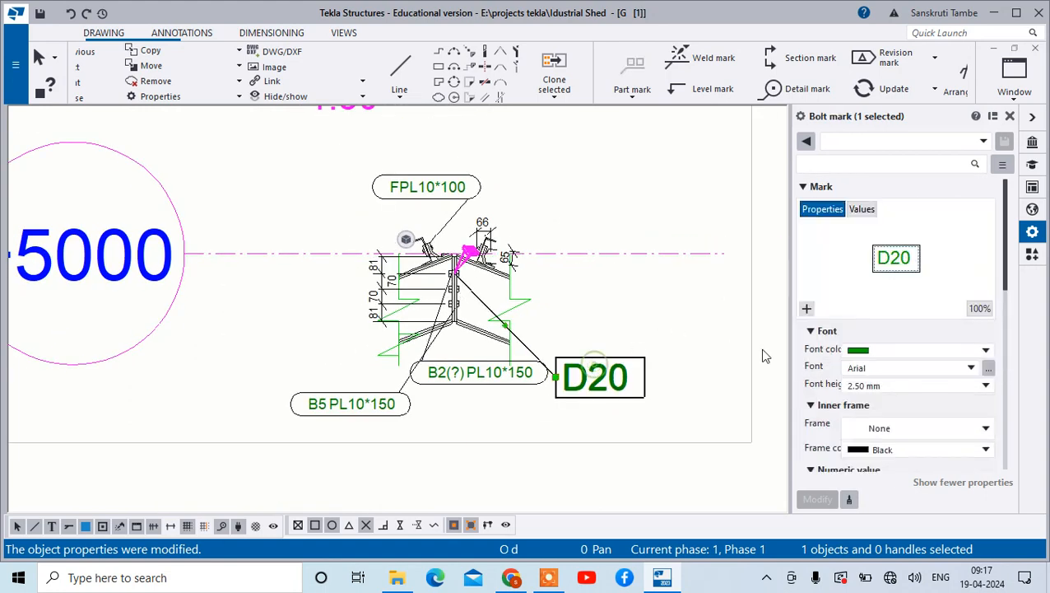
click(892, 387)
text(1)
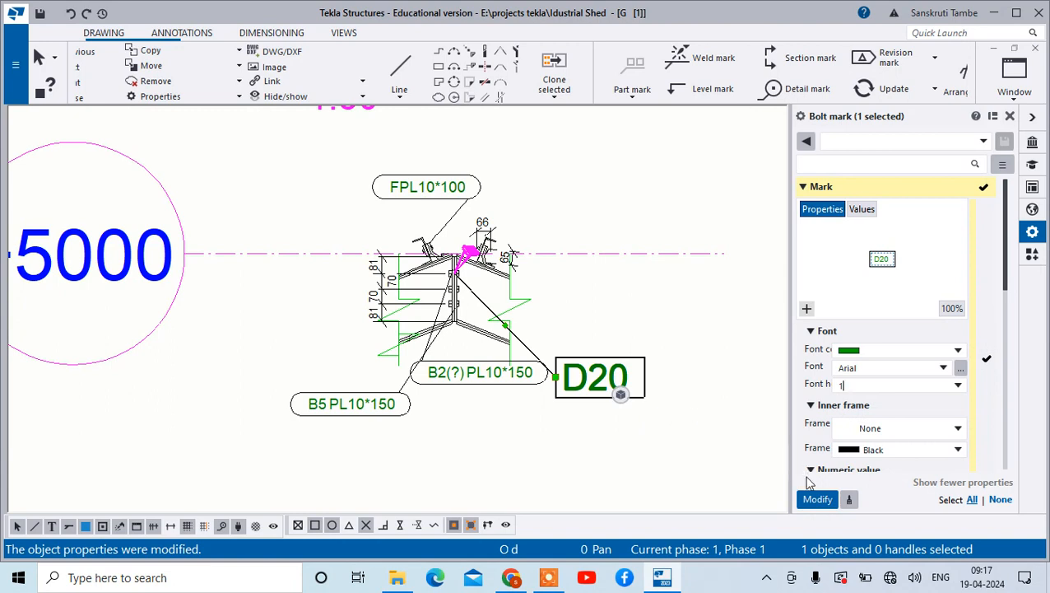
click(817, 499)
Step: Move the D20 bolt mark closer to the ridge connection, above and to the right of the B2(?) mark
click(685, 387)
click(614, 376)
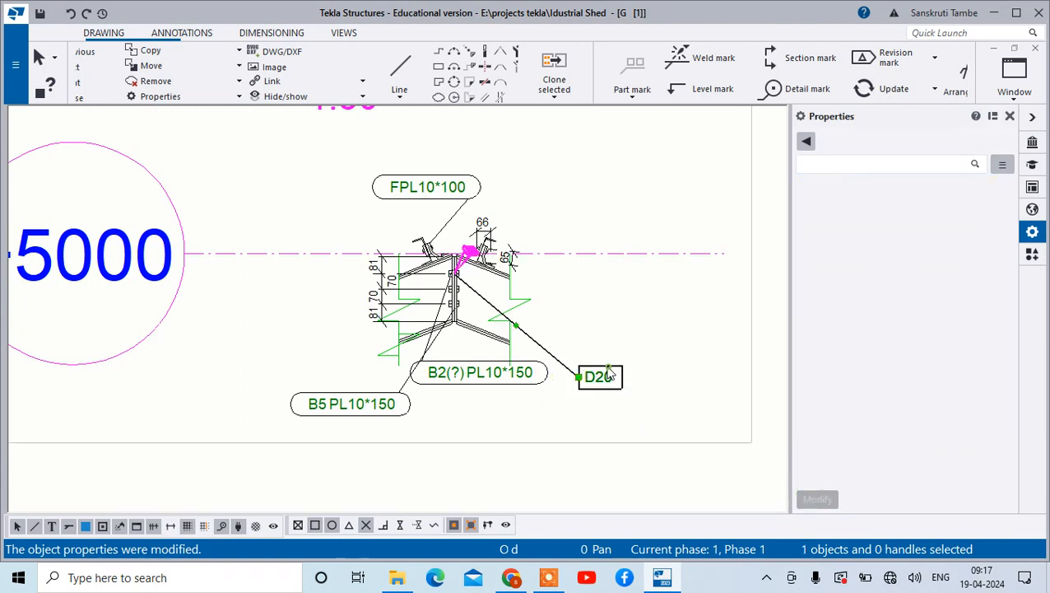
drag(580, 378, 528, 330)
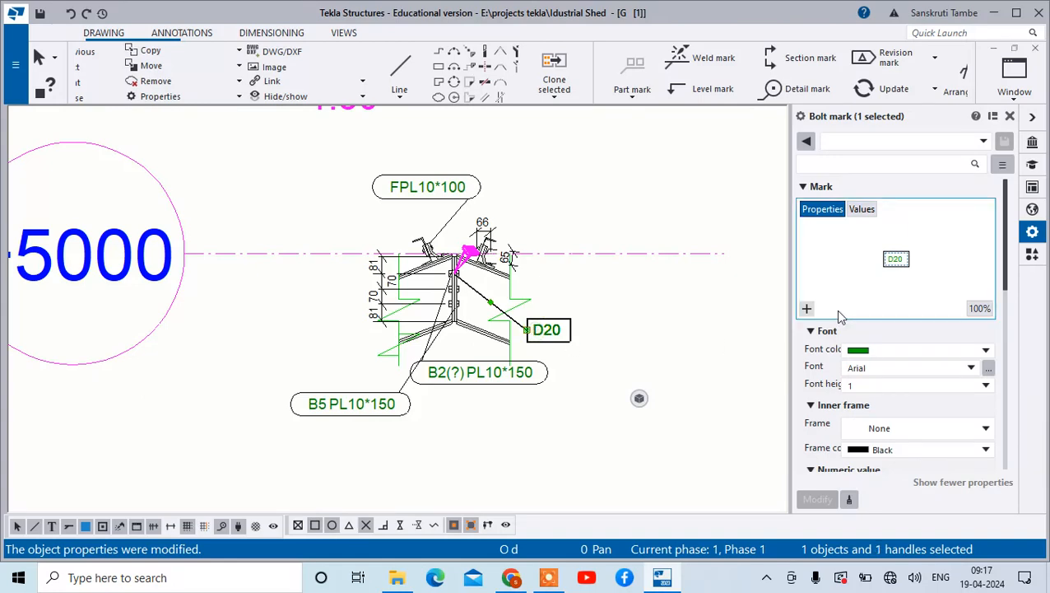
click(807, 310)
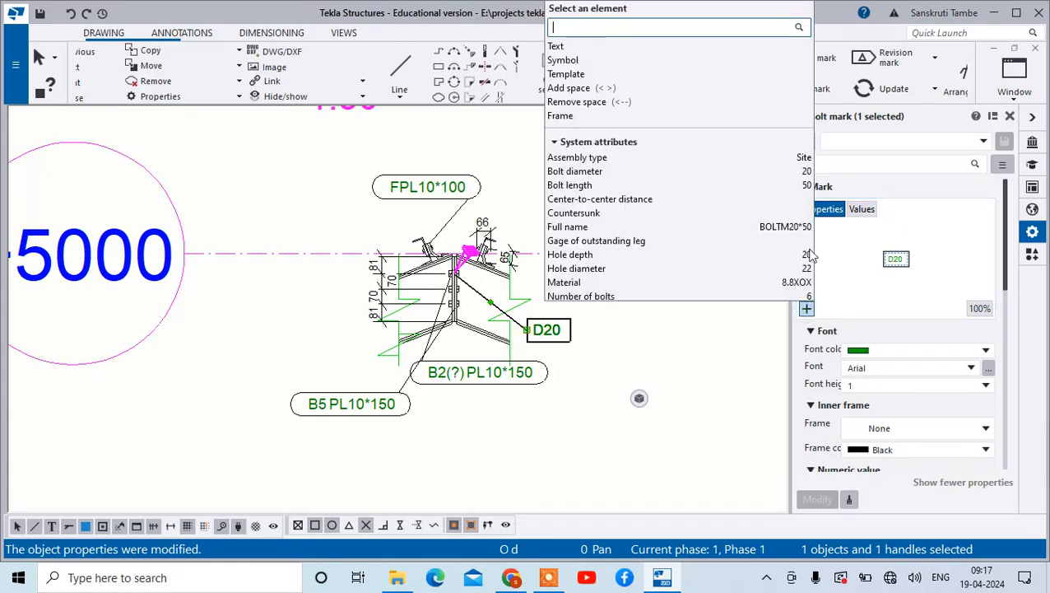
click(600, 48)
scroll(457, 279, up, 2)
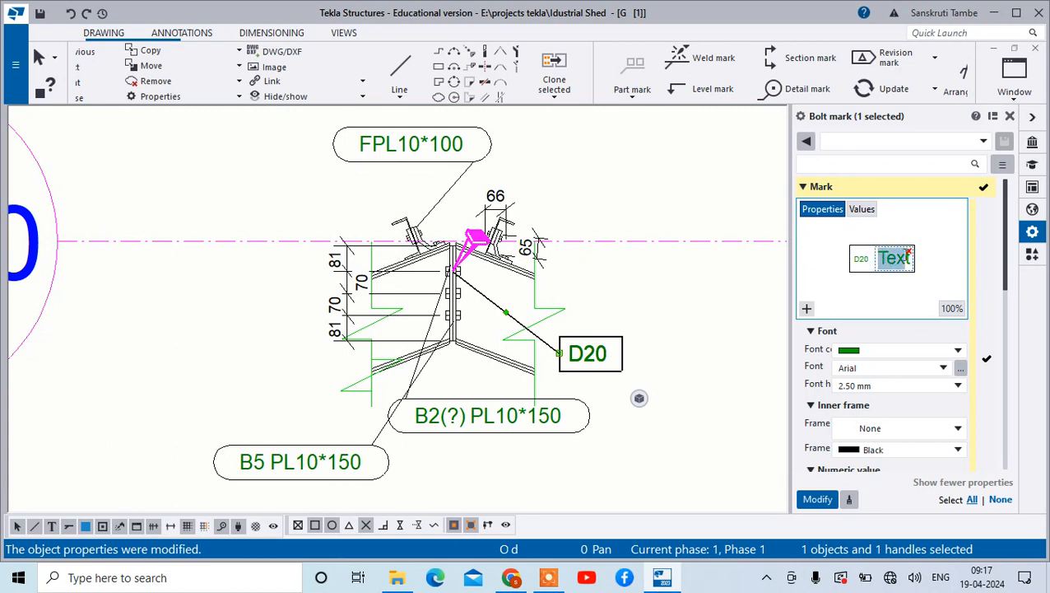
text(0)
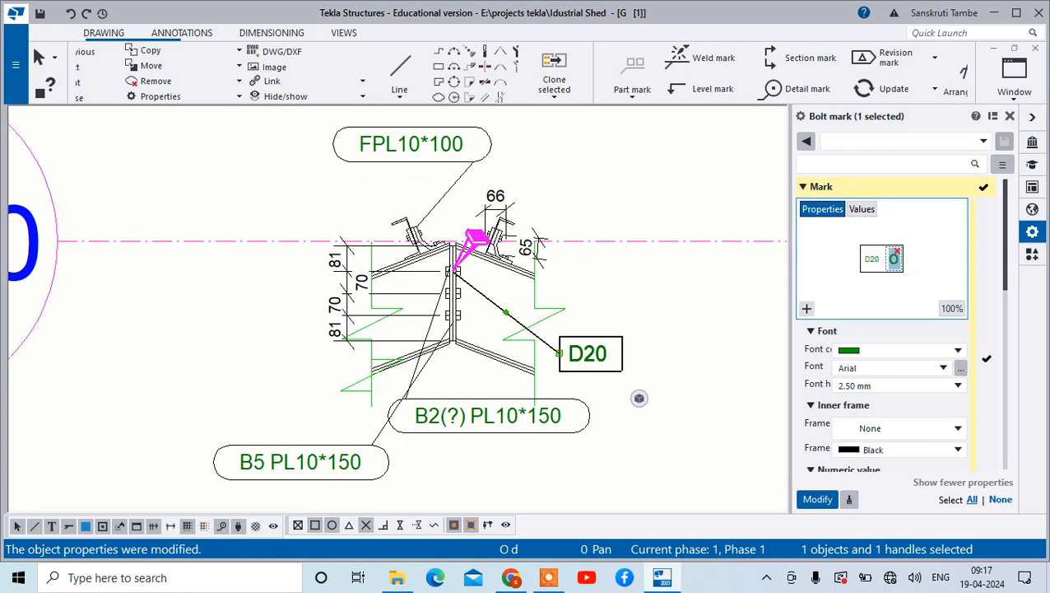
key(BackSpace)
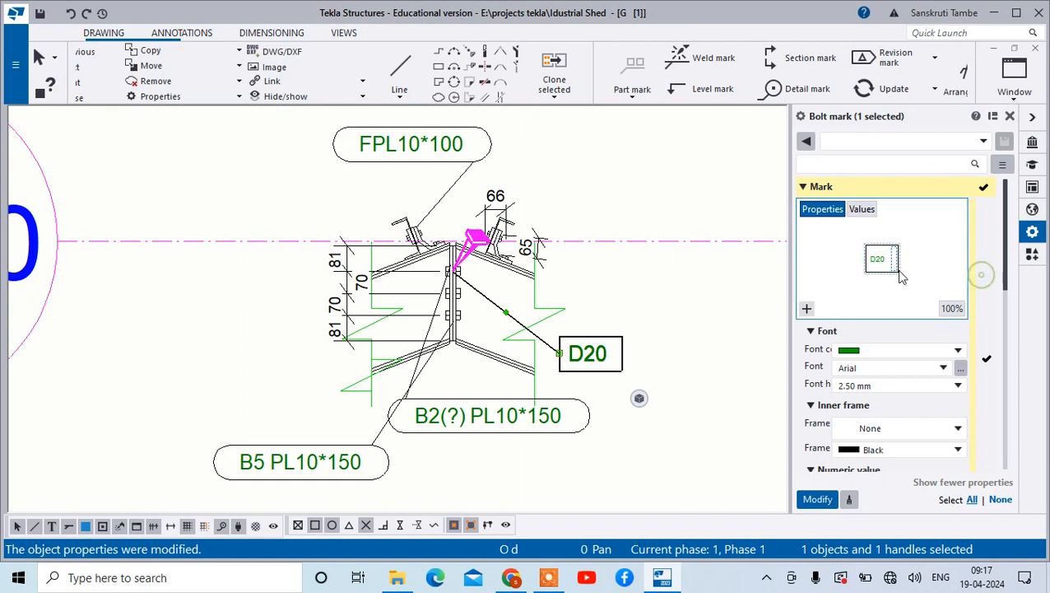
click(897, 250)
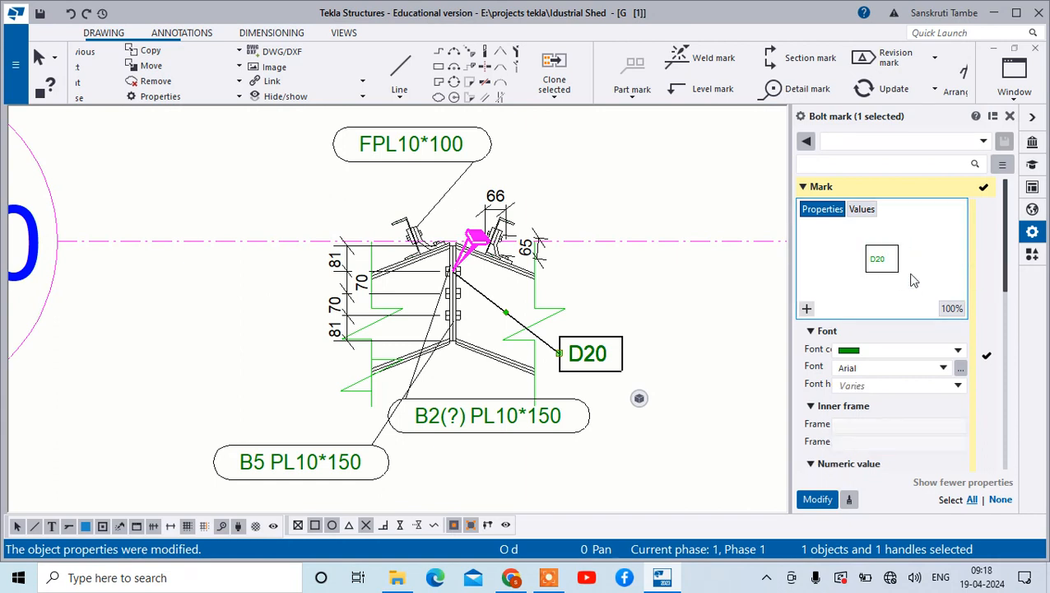
click(817, 499)
click(747, 396)
Step: Examine Detail A on the sheet and the GRID @A frame elevation around the ridge, rafter and column marks
scroll(706, 352, down, 10)
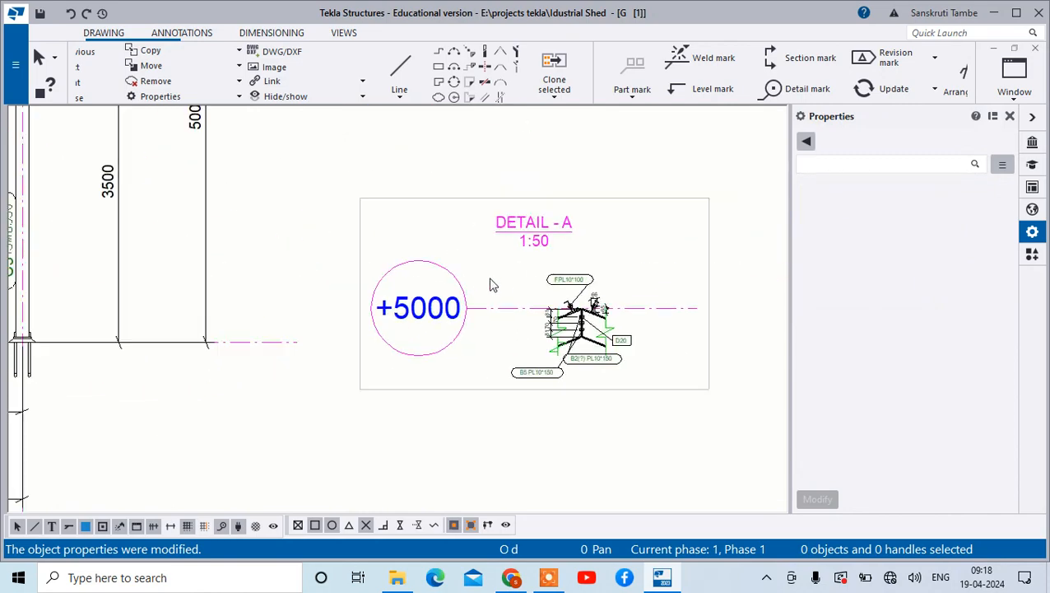
scroll(547, 283, down, 2)
scroll(563, 205, up, 10)
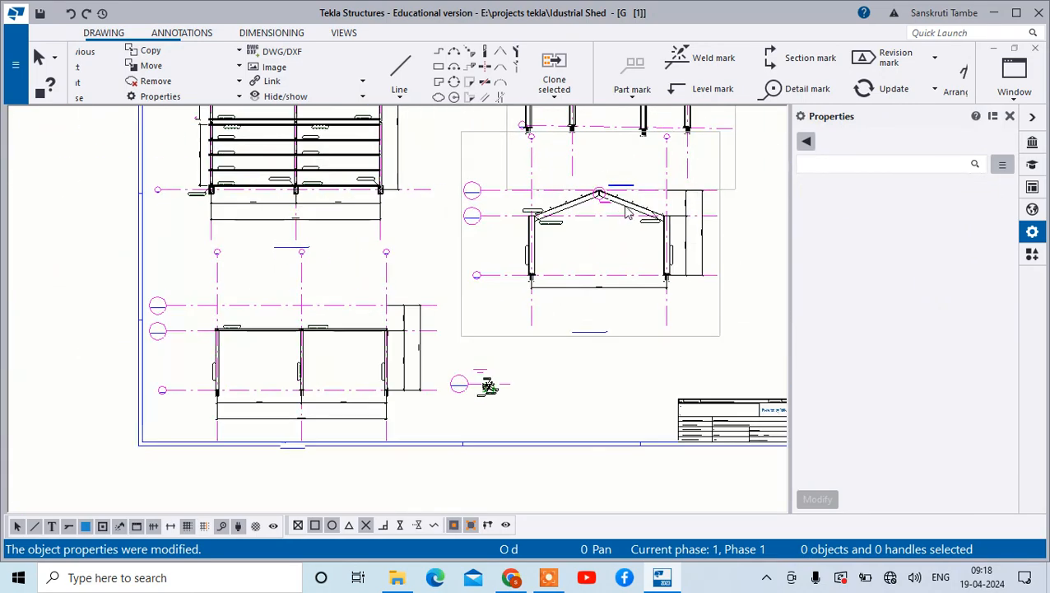
scroll(518, 164, up, 4)
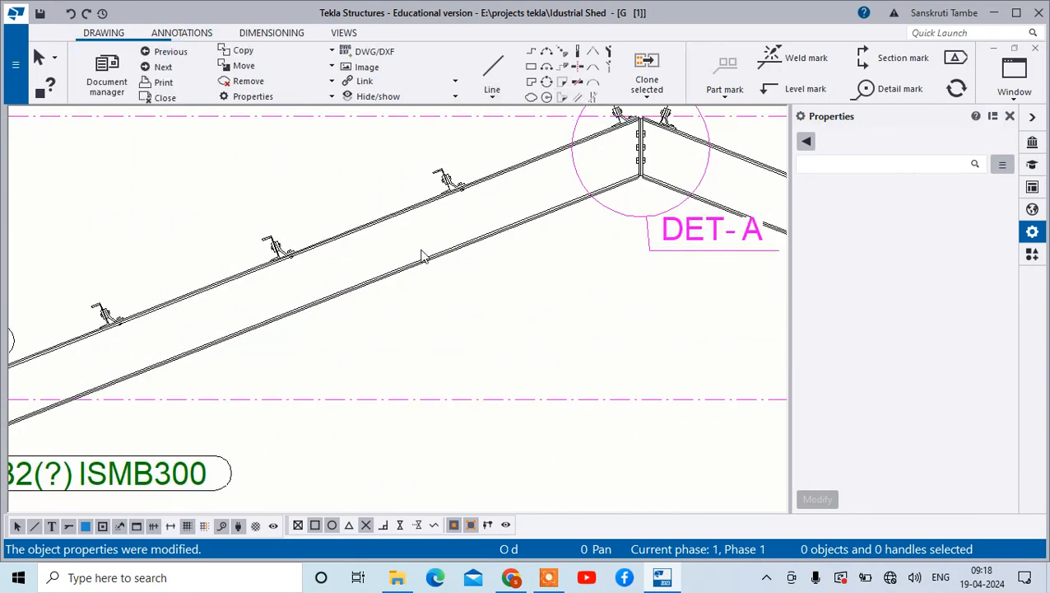
scroll(626, 210, down, 2)
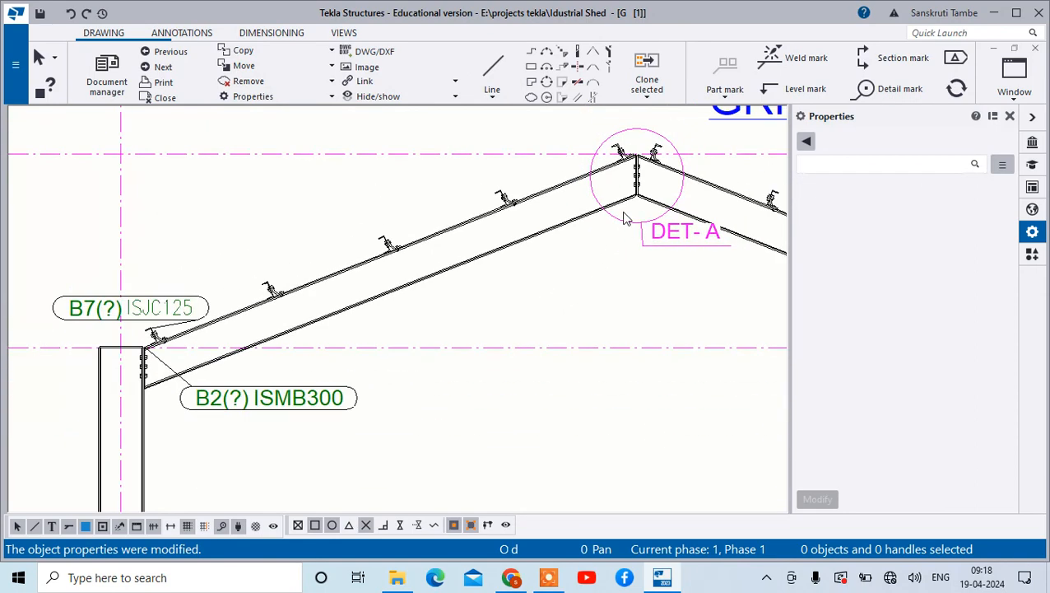
scroll(565, 219, down, 2)
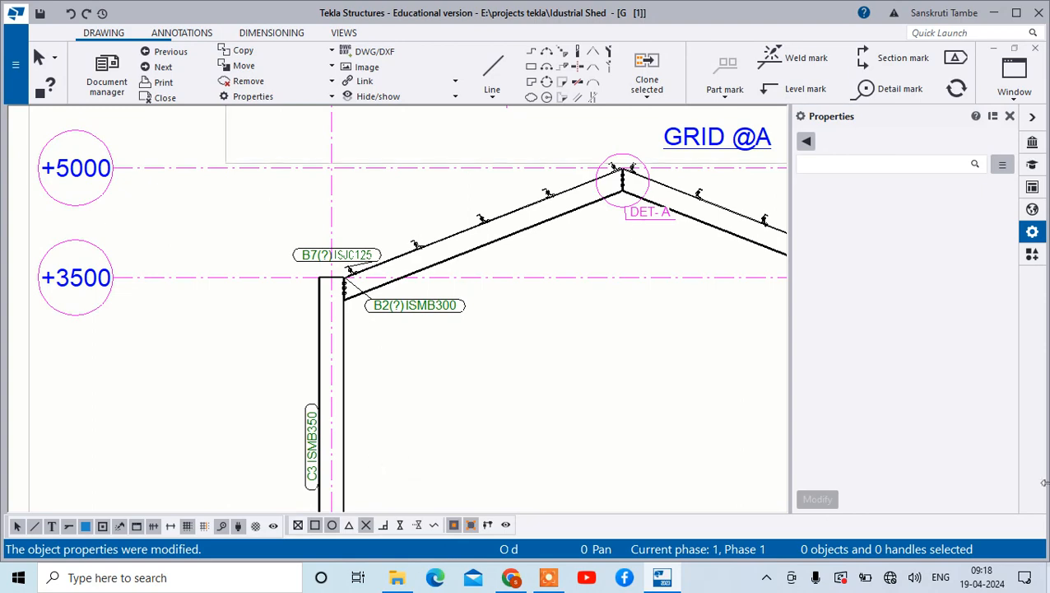
click(107, 33)
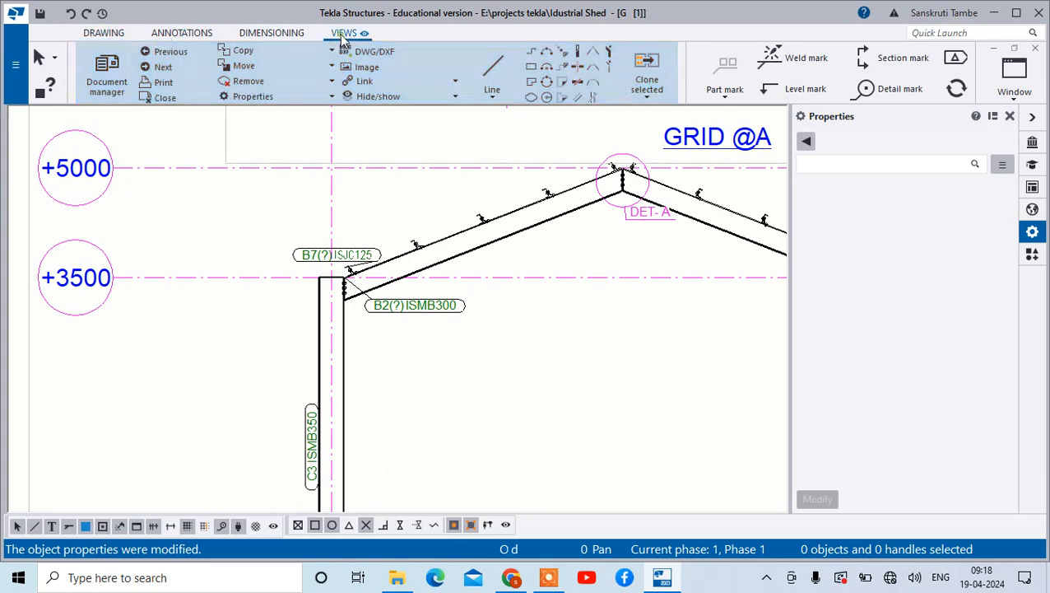
Step: Start a detail view and draw its circle around the left column-to-rafter eaves connection in the GRID @A elevation
click(344, 33)
click(107, 73)
scroll(313, 284, up, 3)
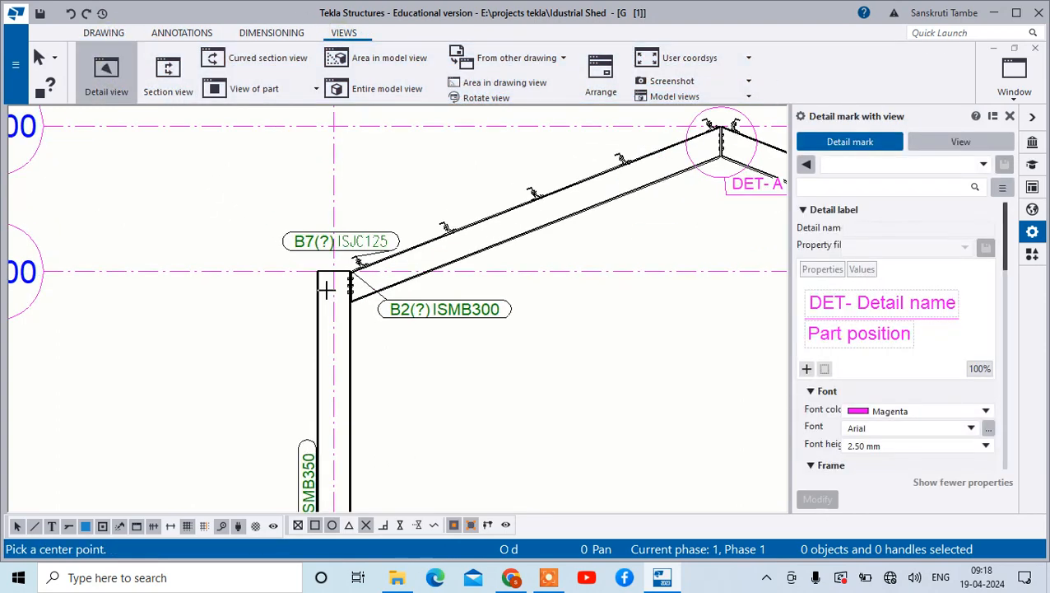
click(363, 264)
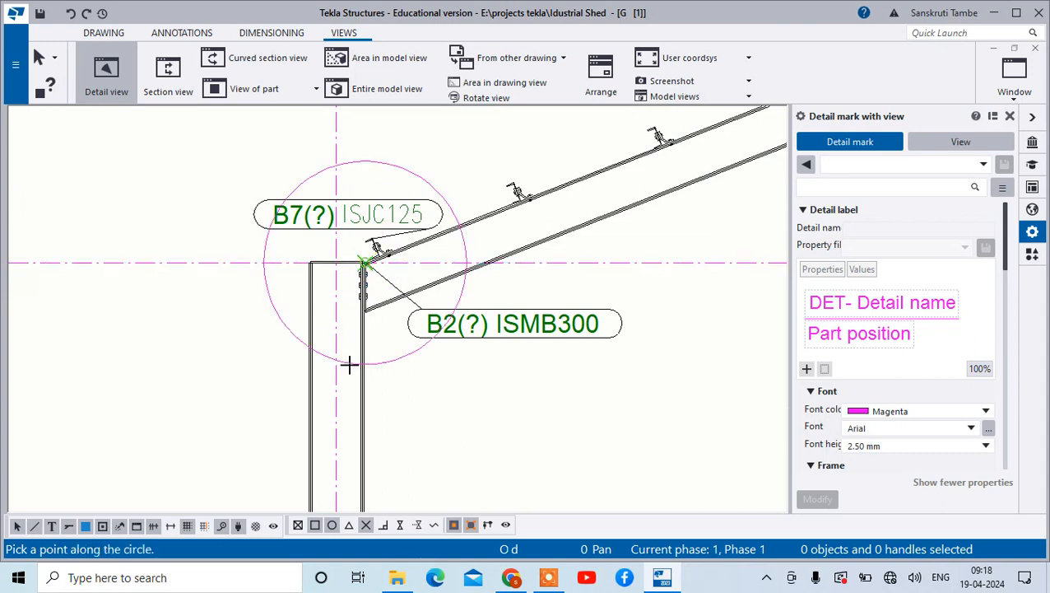
click(369, 376)
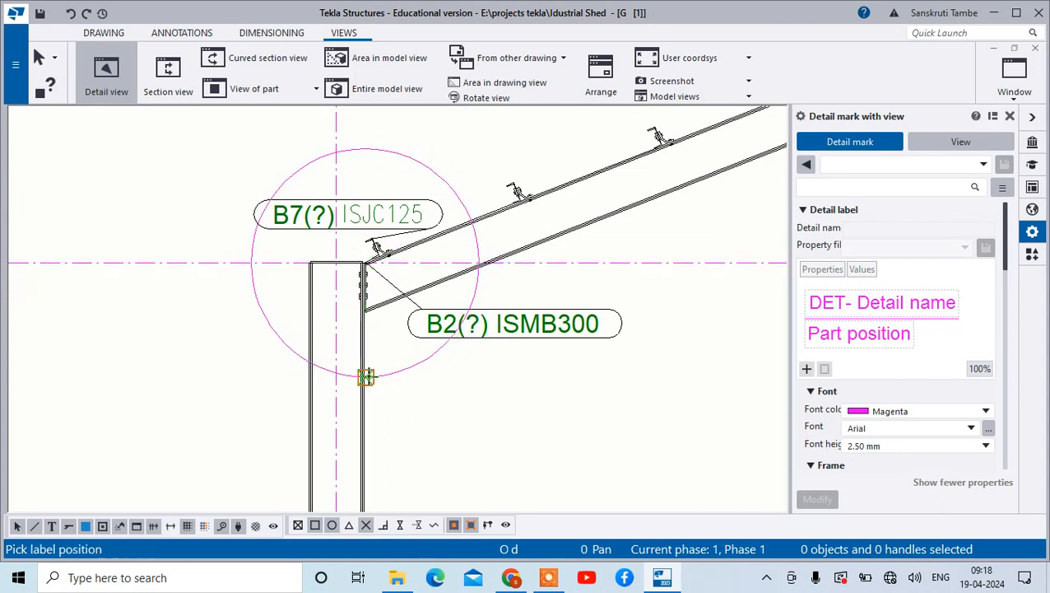
Step: Place the eaves detail's label by the column and its Detail B view beneath the frame elevation, beside Detail A, and end the command
scroll(365, 354, down, 2)
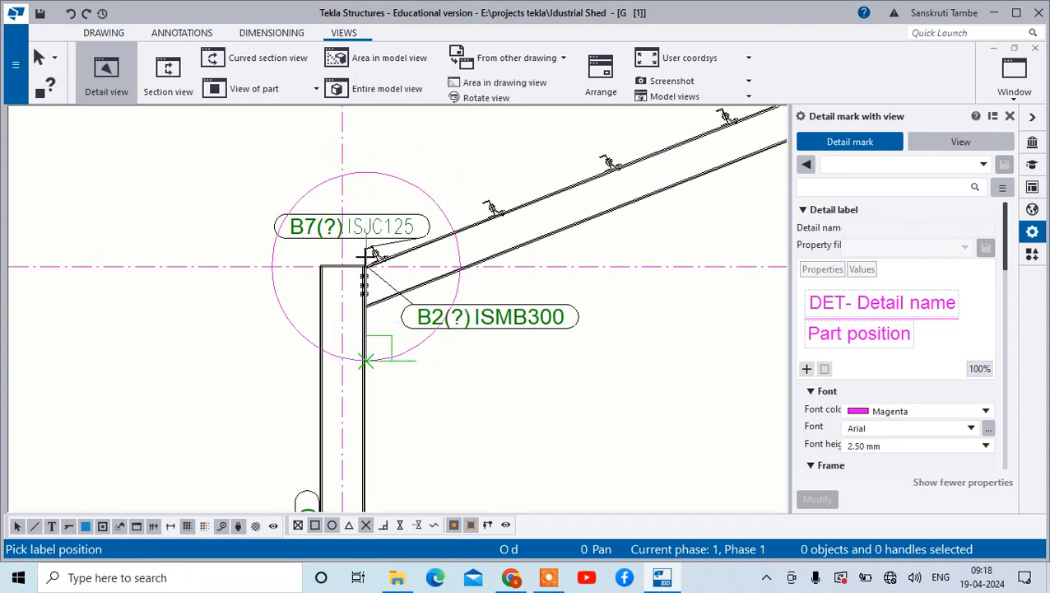
scroll(410, 340, down, 5)
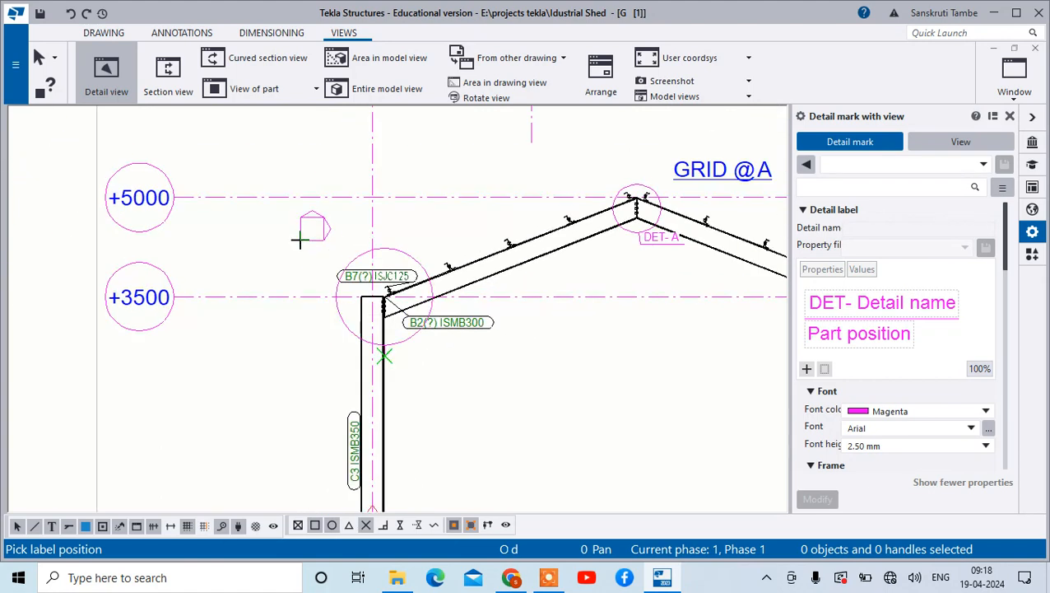
click(440, 482)
click(358, 472)
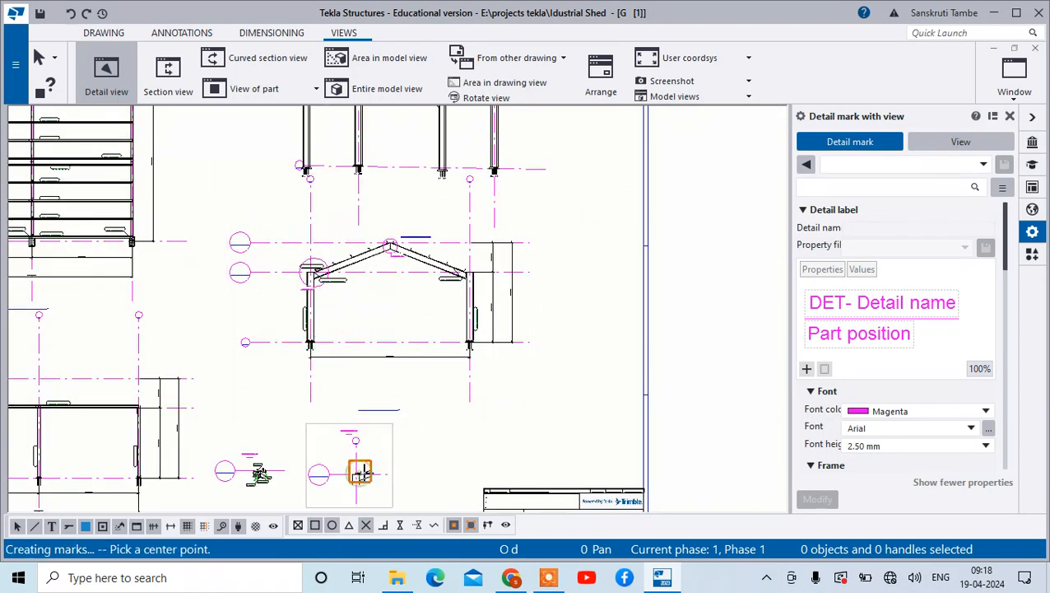
scroll(359, 471, up, 5)
right_click(535, 381)
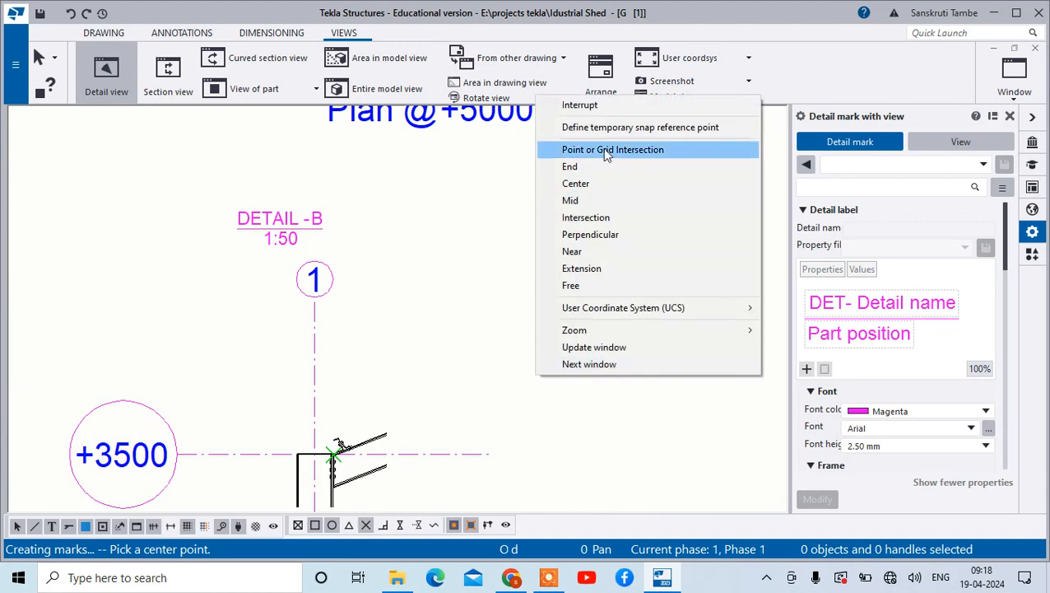
click(598, 107)
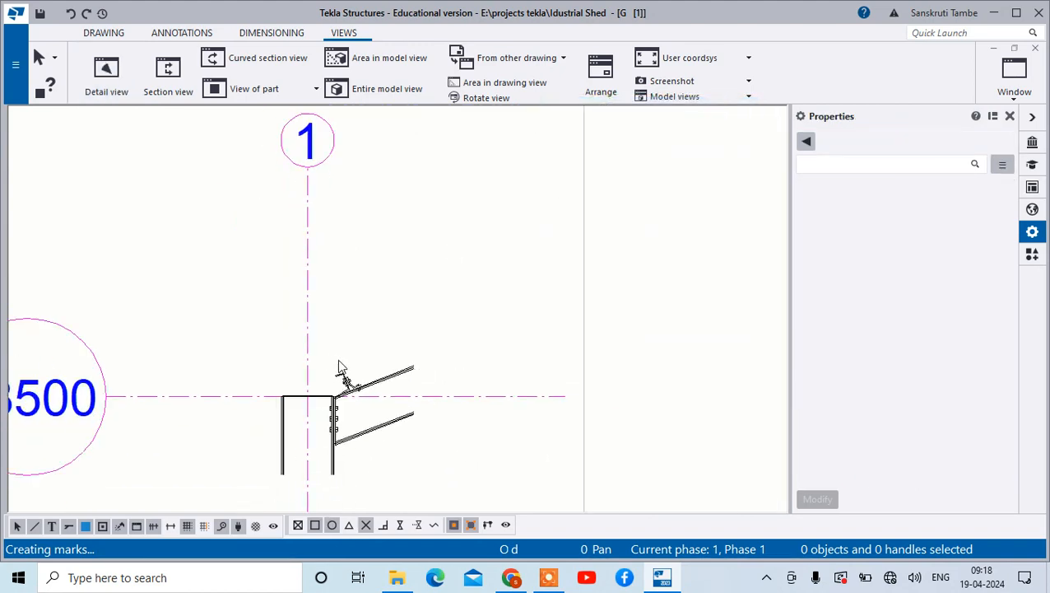
Step: Start a vertical dimension chain in Detail B from the top of the column connection to the uppermost bolt row
scroll(334, 395, up, 3)
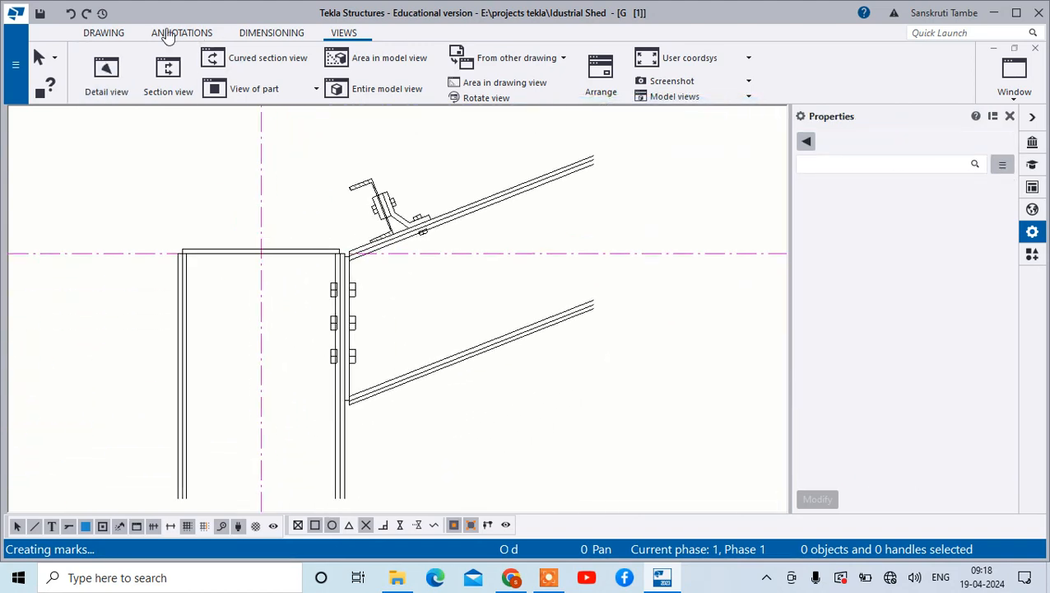
click(105, 34)
click(266, 35)
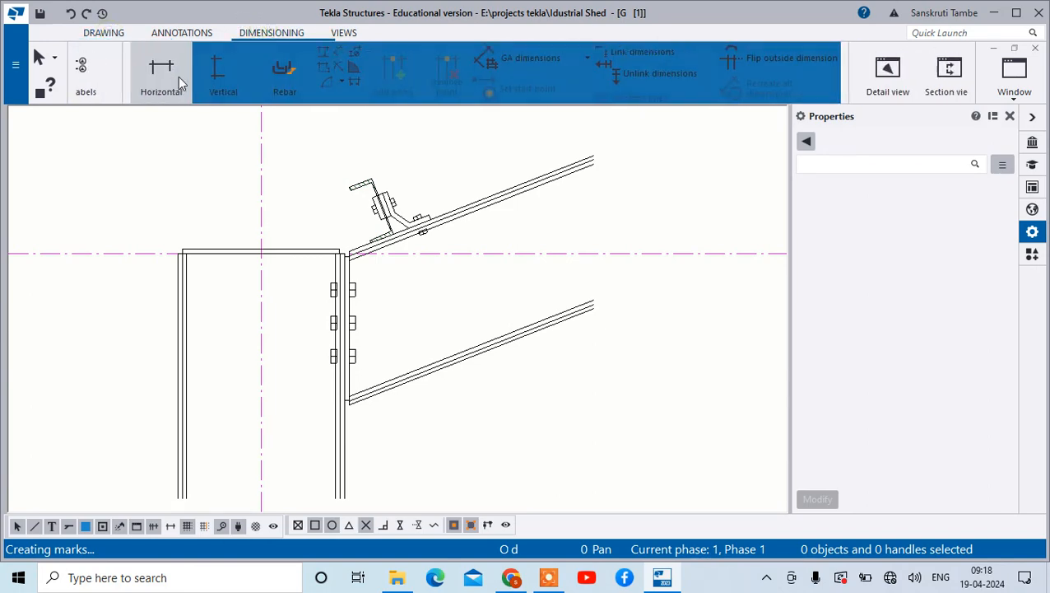
click(164, 74)
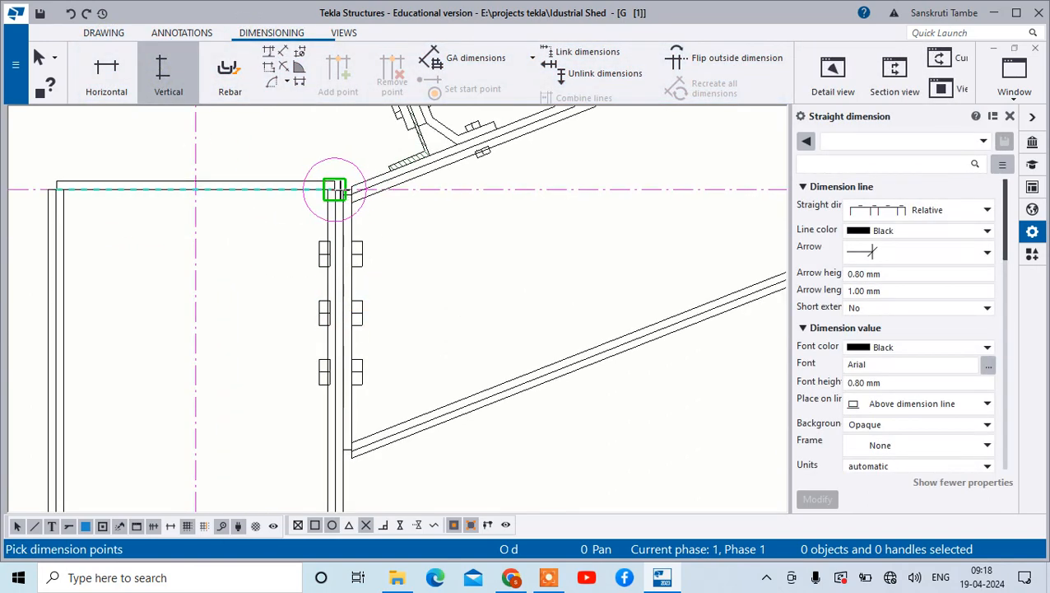
scroll(337, 189, up, 3)
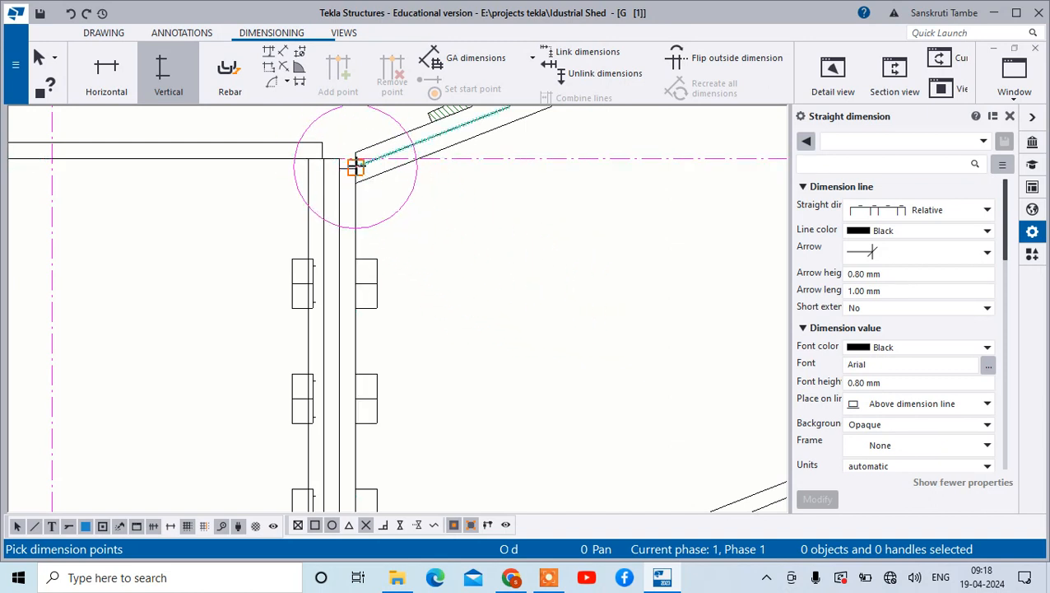
click(339, 159)
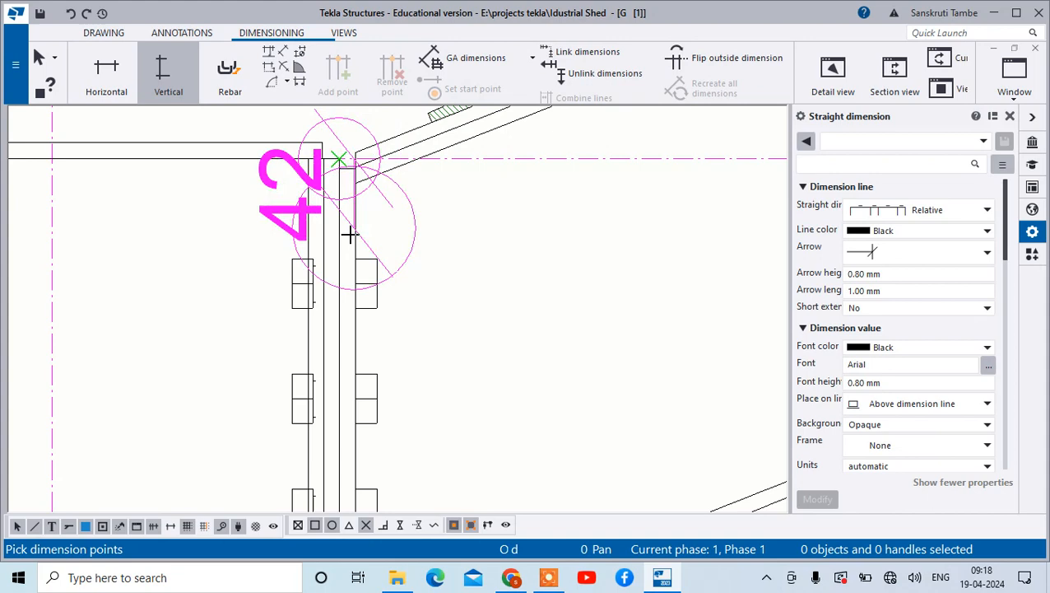
click(357, 283)
scroll(406, 158, down, 5)
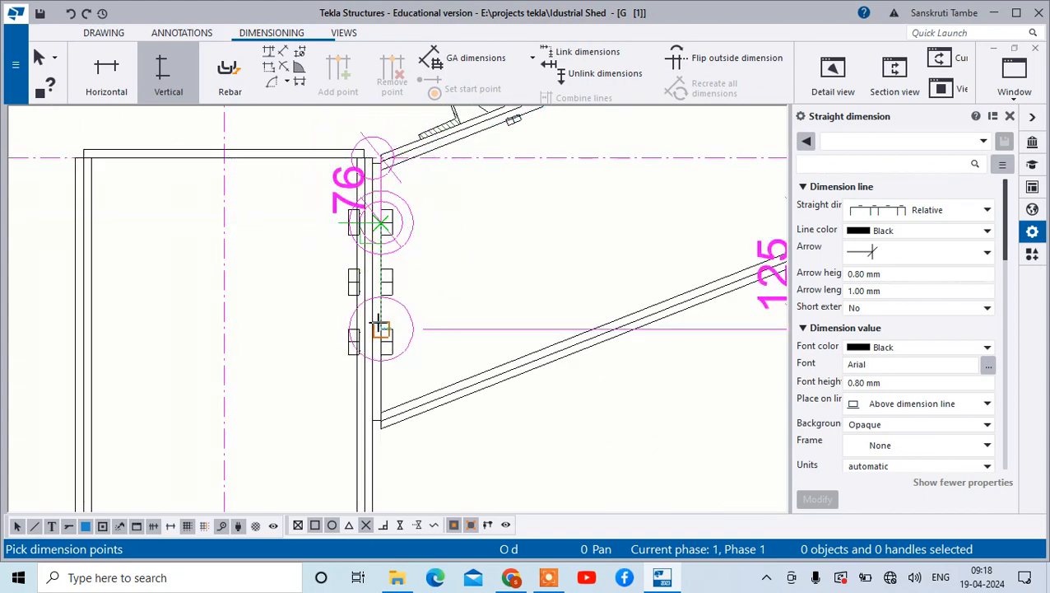
Step: Continue the vertical dimension chain through the second and third bolt rows, place it inside the column, and end the command
scroll(379, 322, up, 8)
click(374, 222)
scroll(406, 398, down, 4)
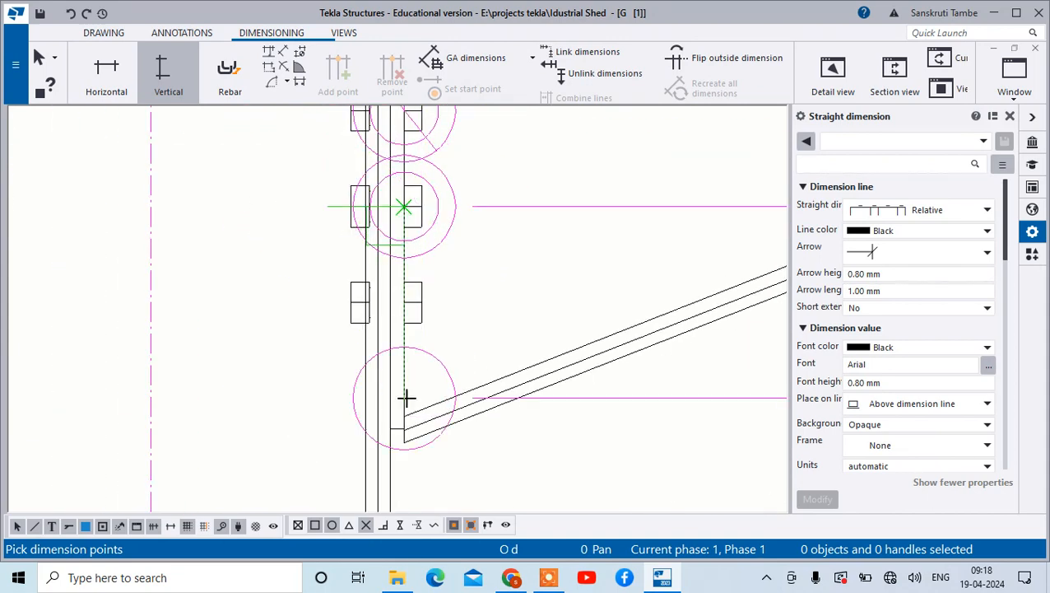
scroll(410, 286, up, 3)
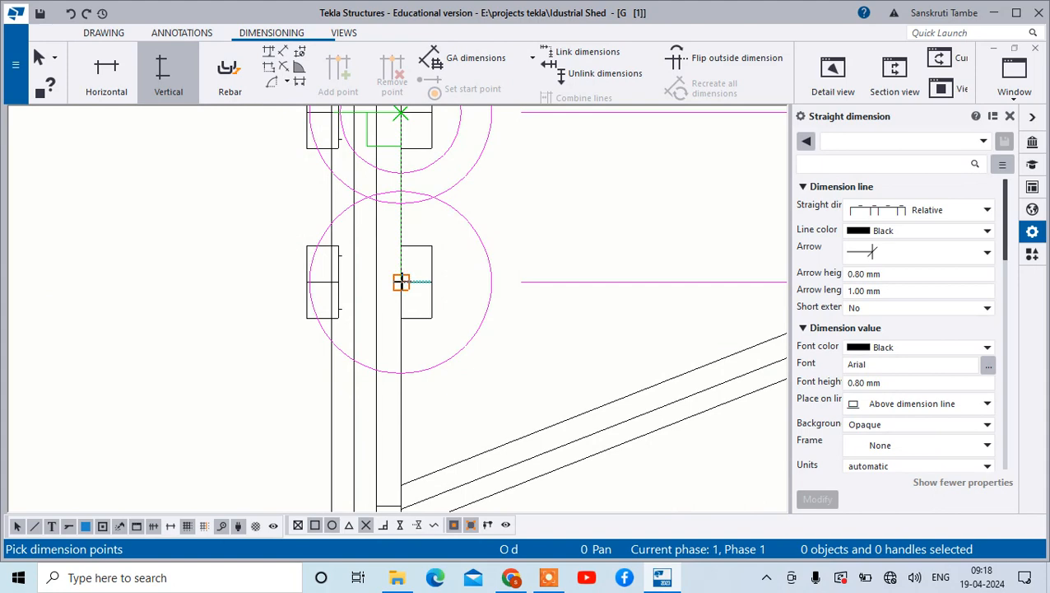
click(400, 281)
scroll(395, 288, down, 5)
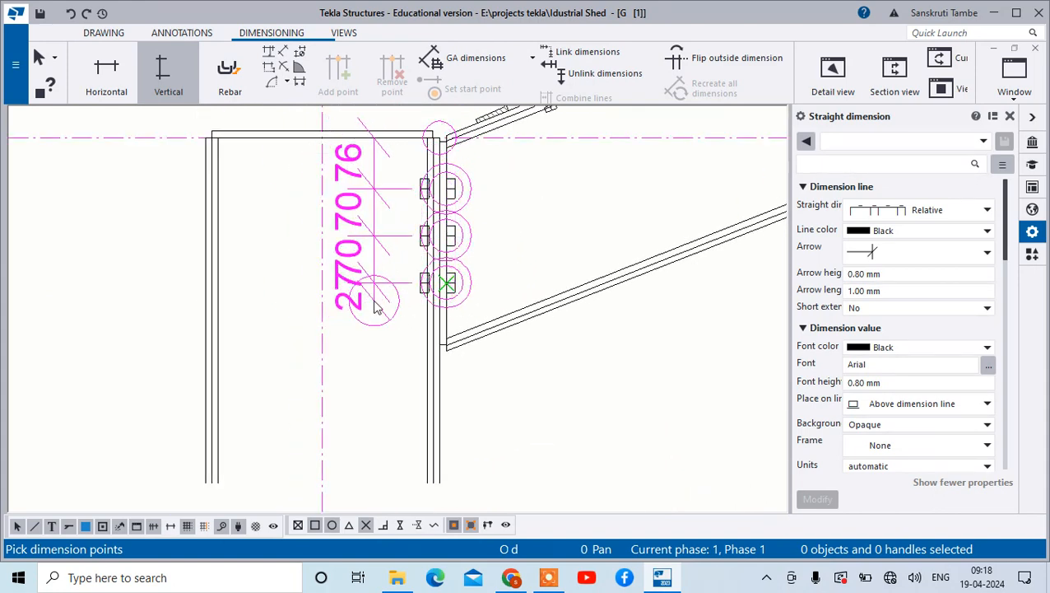
scroll(426, 399, down, 6)
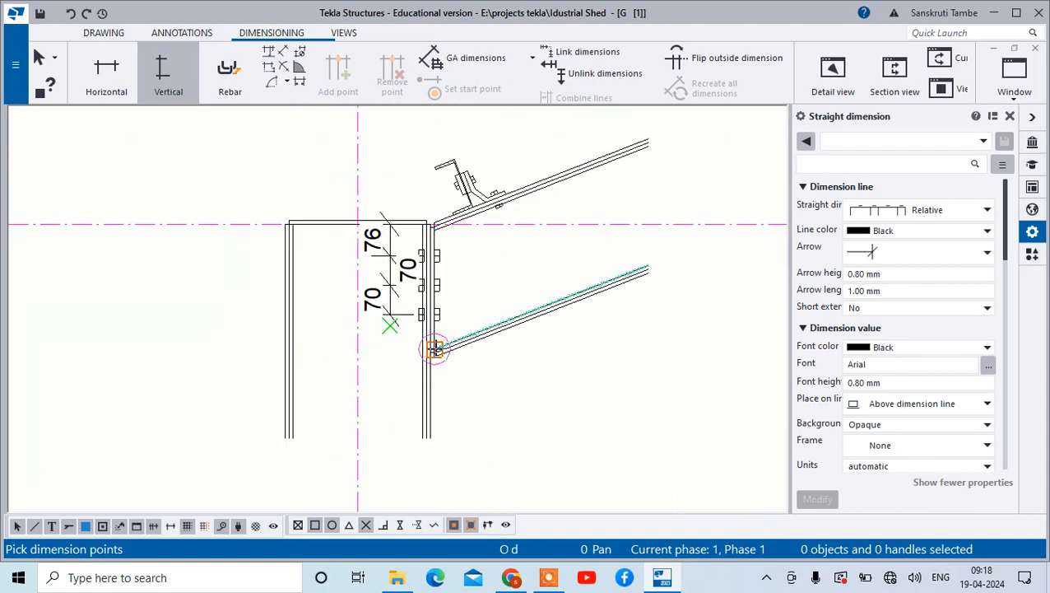
scroll(435, 349, up, 3)
scroll(435, 350, down, 3)
scroll(412, 284, up, 3)
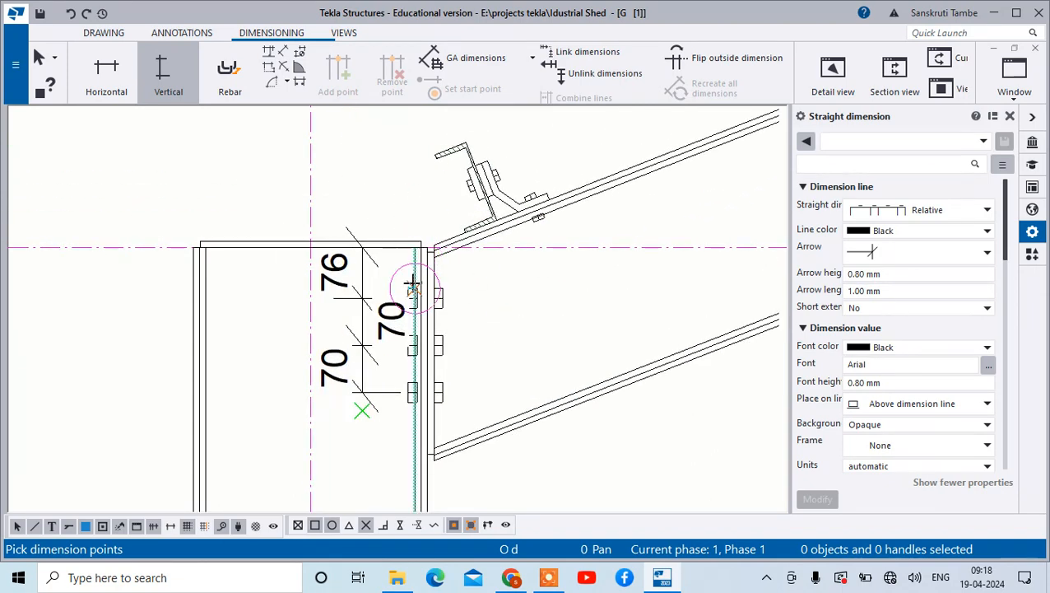
scroll(411, 284, up, 2)
right_click(415, 181)
click(448, 187)
scroll(381, 238, down, 2)
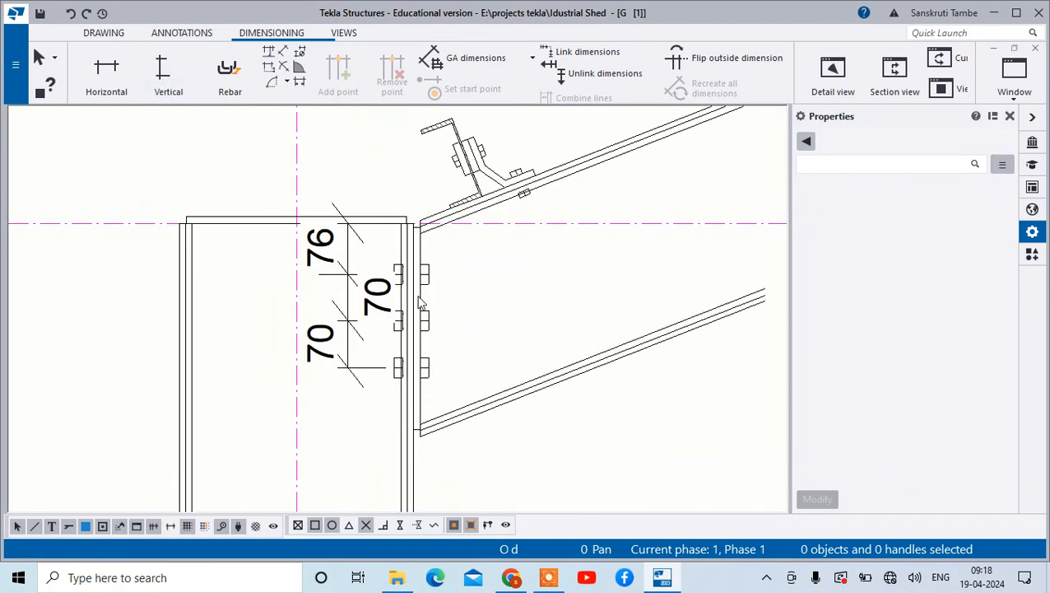
Step: Add marks to the bolt group and the end plate of the eaves connection in Detail B
scroll(422, 274, up, 1)
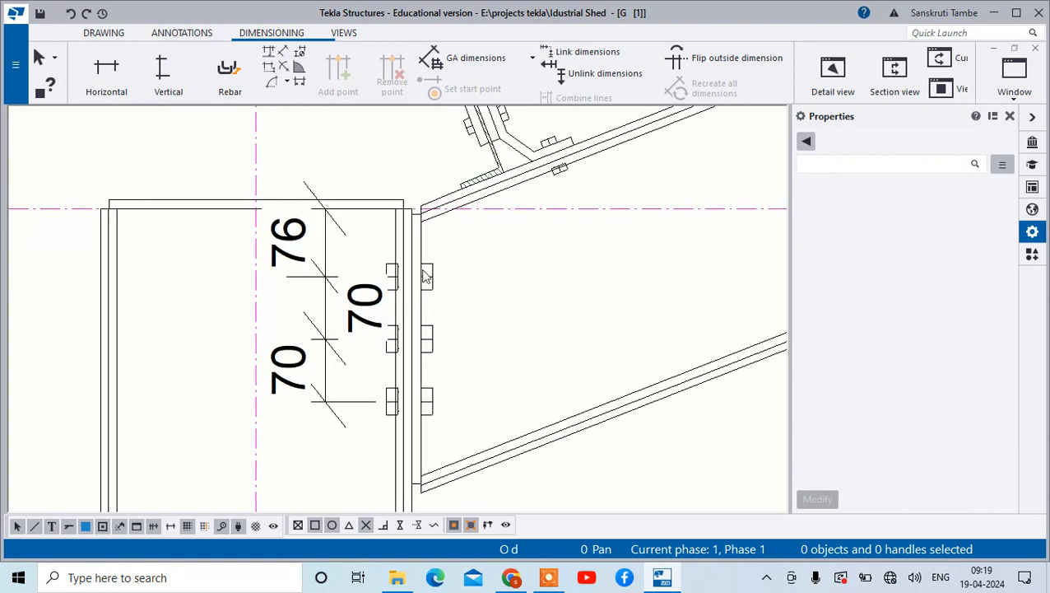
click(426, 274)
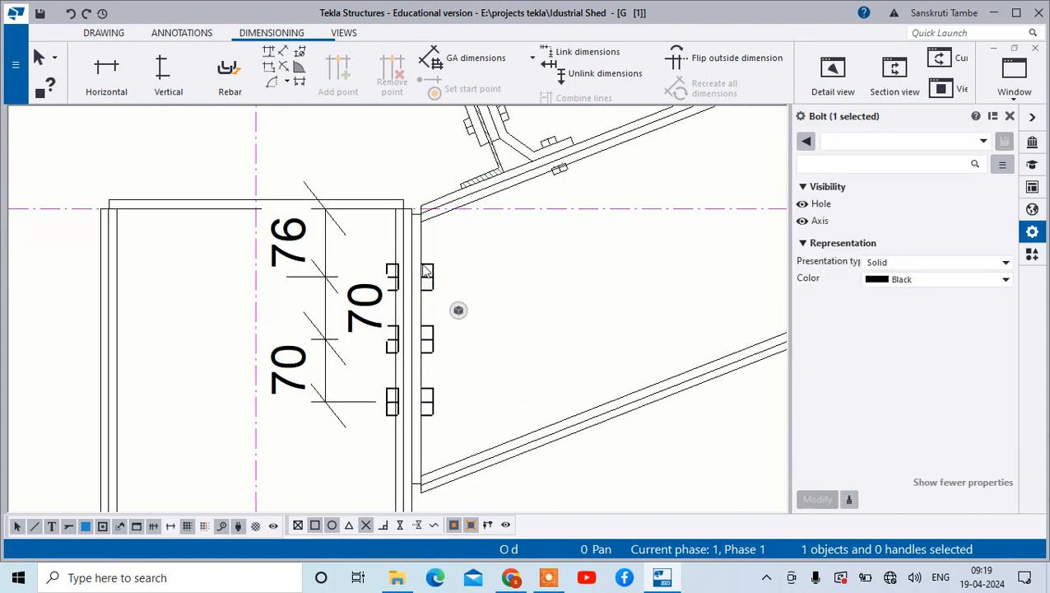
ctrl+click(416, 238)
ctrl+click(412, 234)
ctrl+click(420, 234)
scroll(445, 223, down, 3)
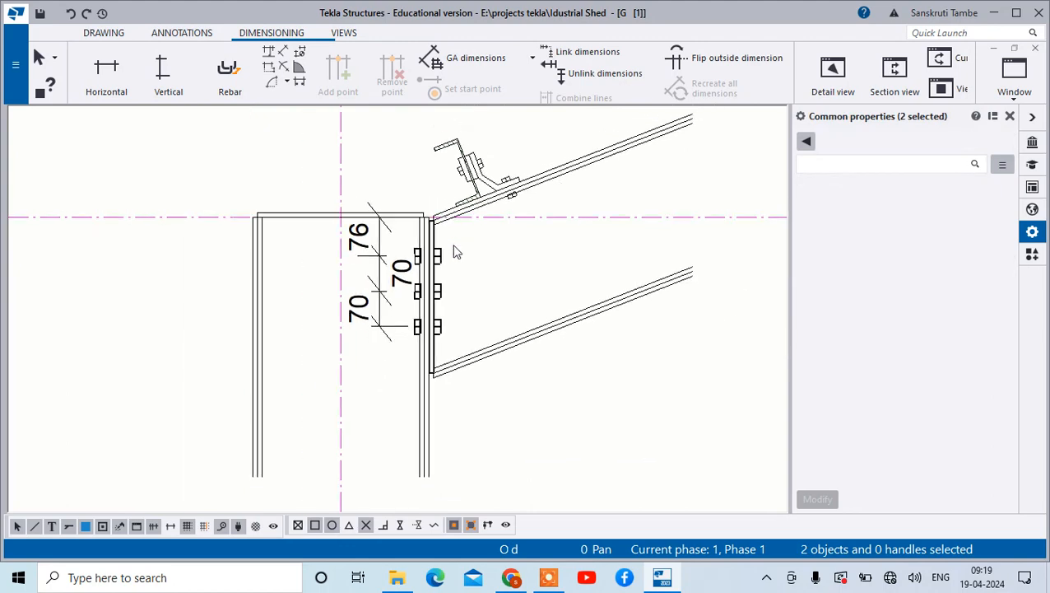
right_click(442, 264)
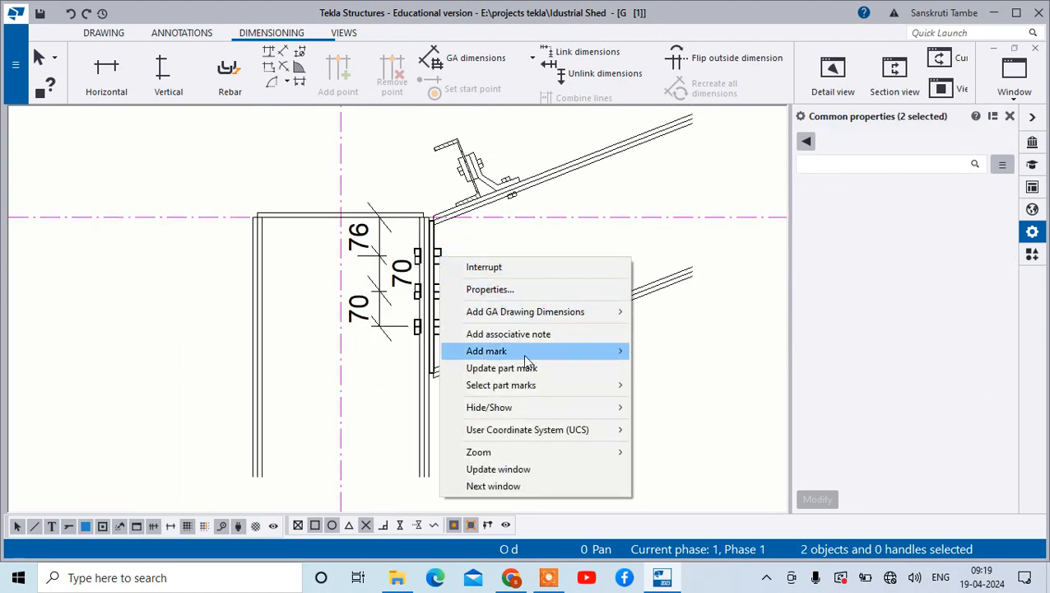
mouse_move(528, 354)
click(635, 351)
scroll(412, 240, down, 2)
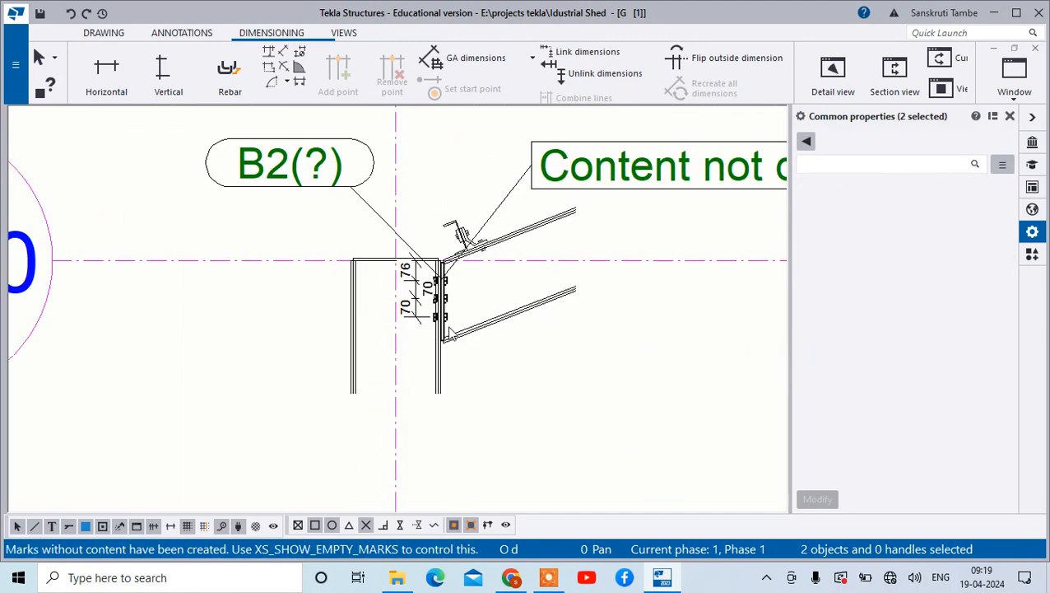
Step: Replace the undefined content of the Detail B bolt mark with the text D20
click(536, 229)
scroll(540, 236, up, 4)
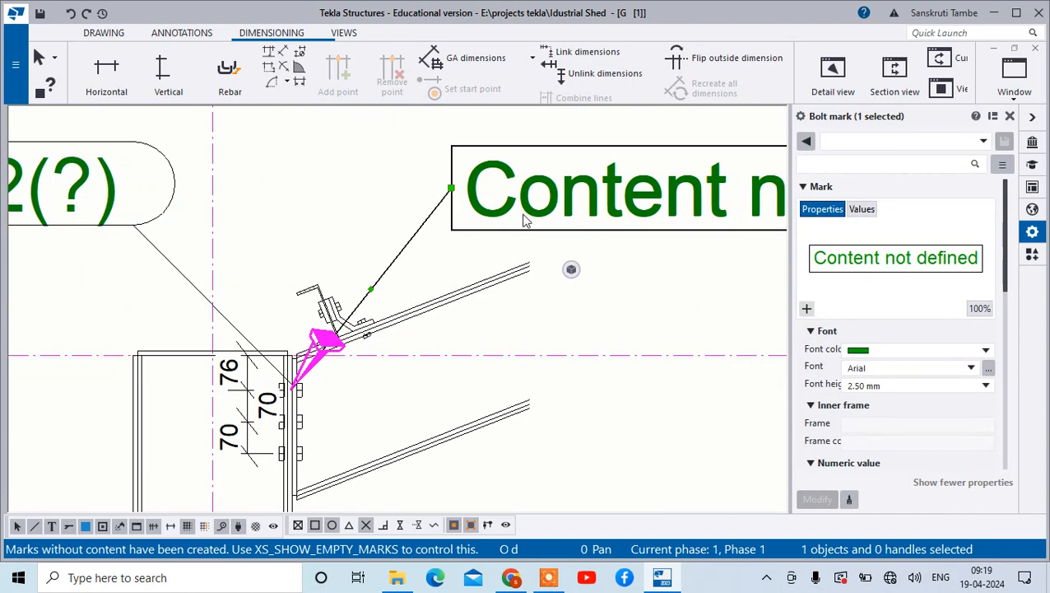
click(819, 258)
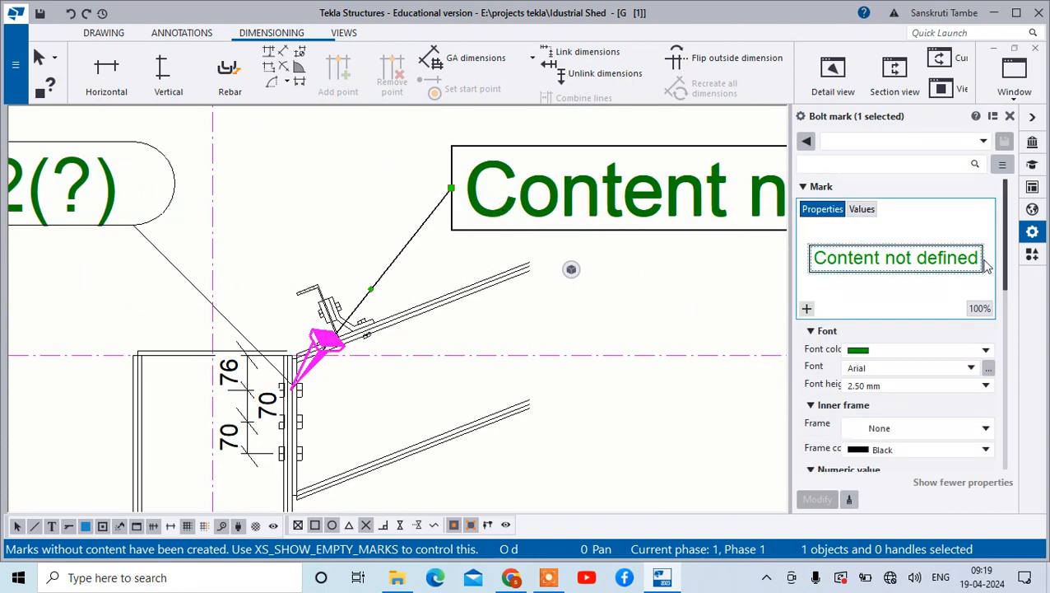
click(978, 253)
click(805, 308)
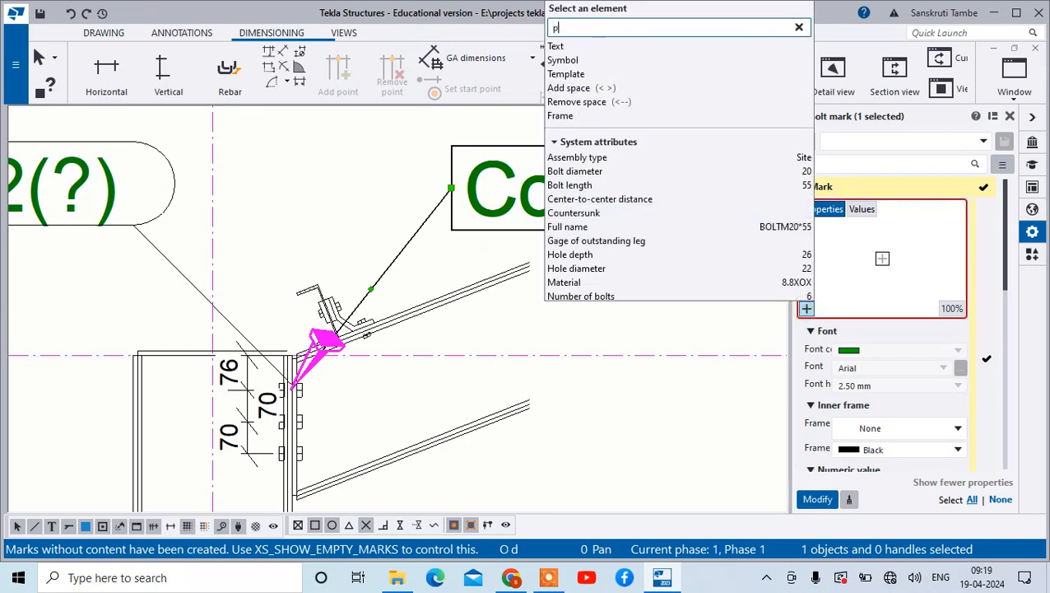
text(pro)
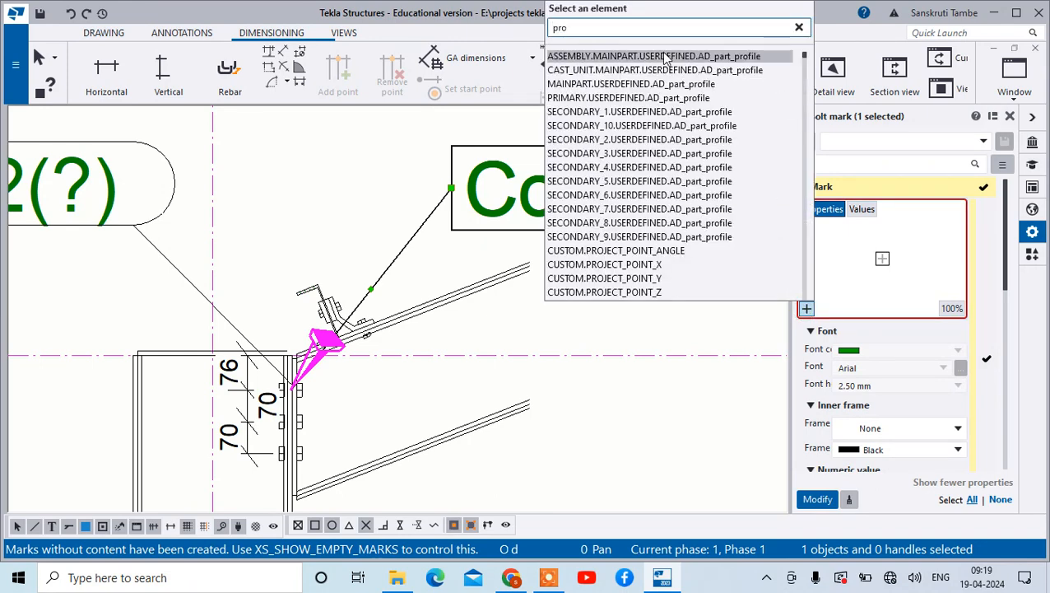
text(fie)
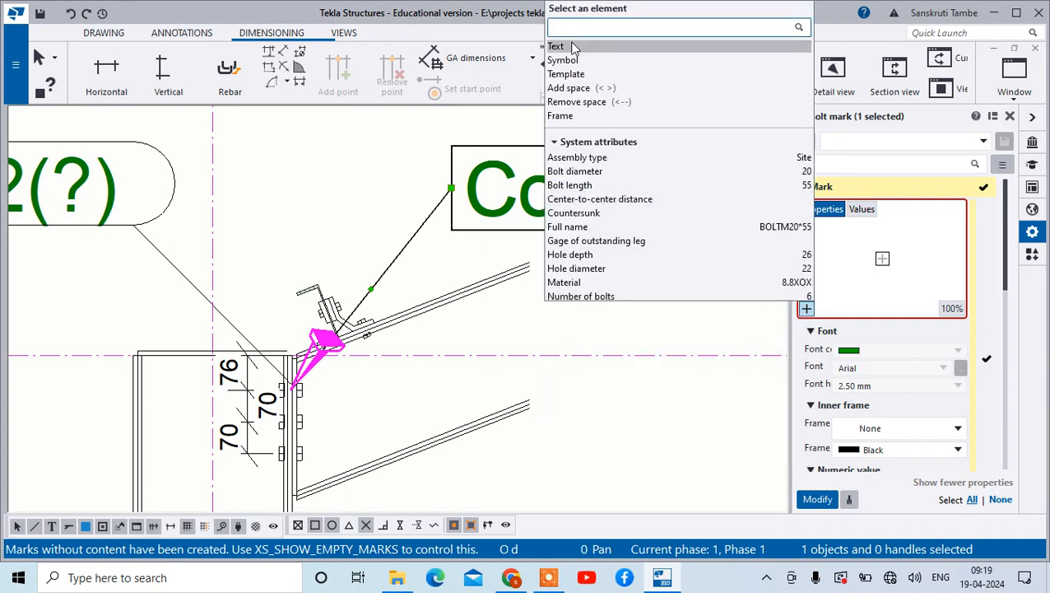
click(626, 48)
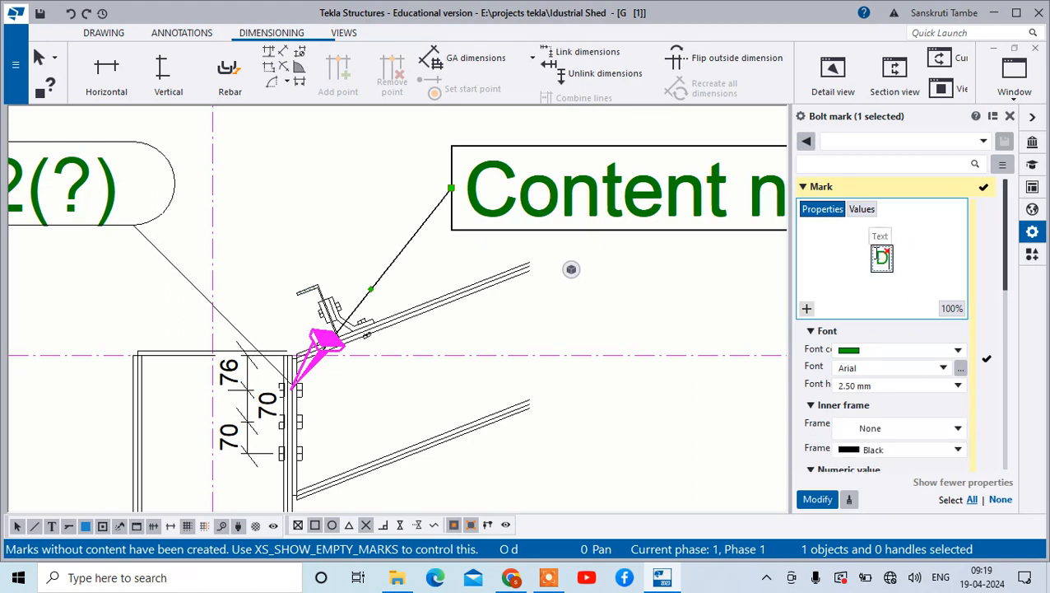
click(817, 498)
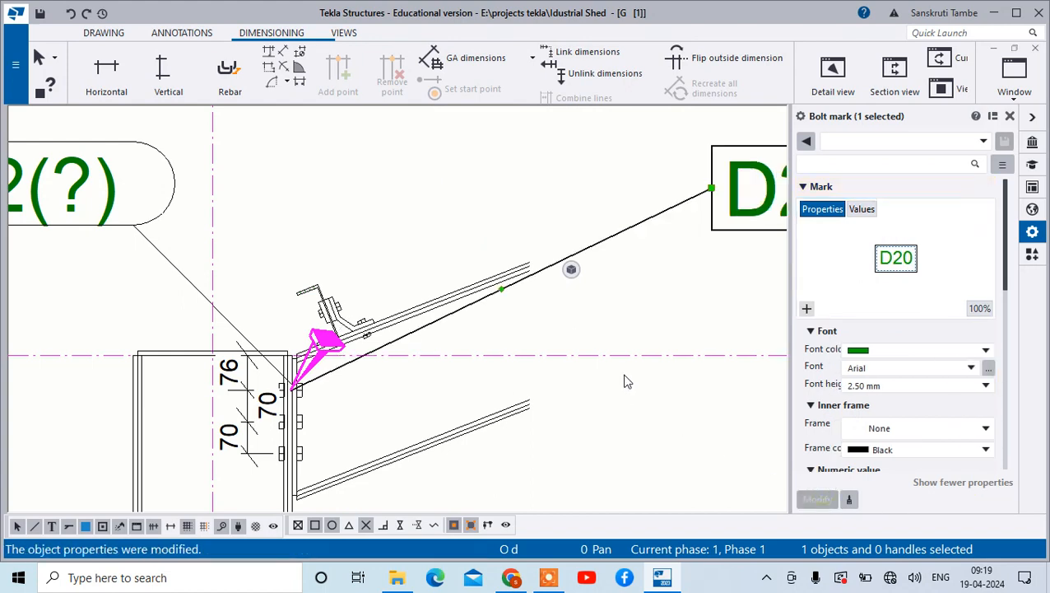
Step: Move the D20 bolt mark beside the Detail B bolt group and set its font height to 1 mm
scroll(624, 381, down, 3)
drag(677, 278, 481, 392)
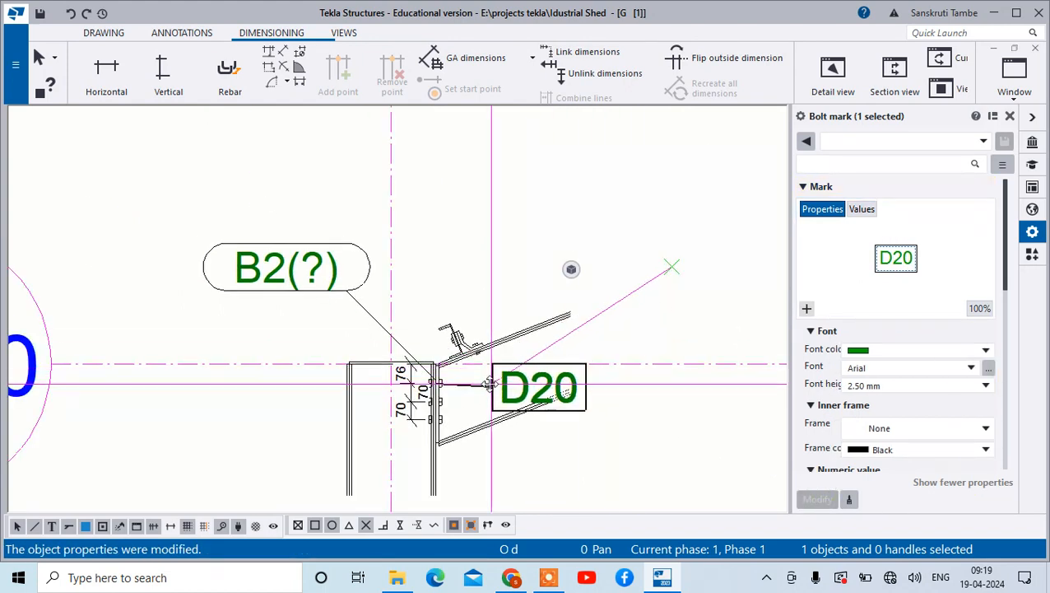
click(889, 387)
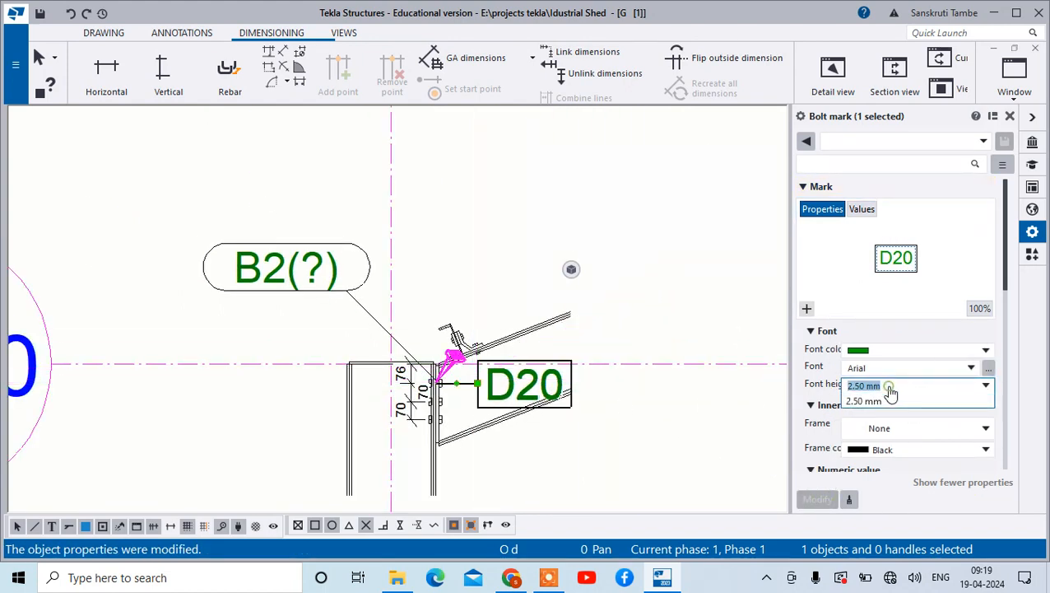
text(1)
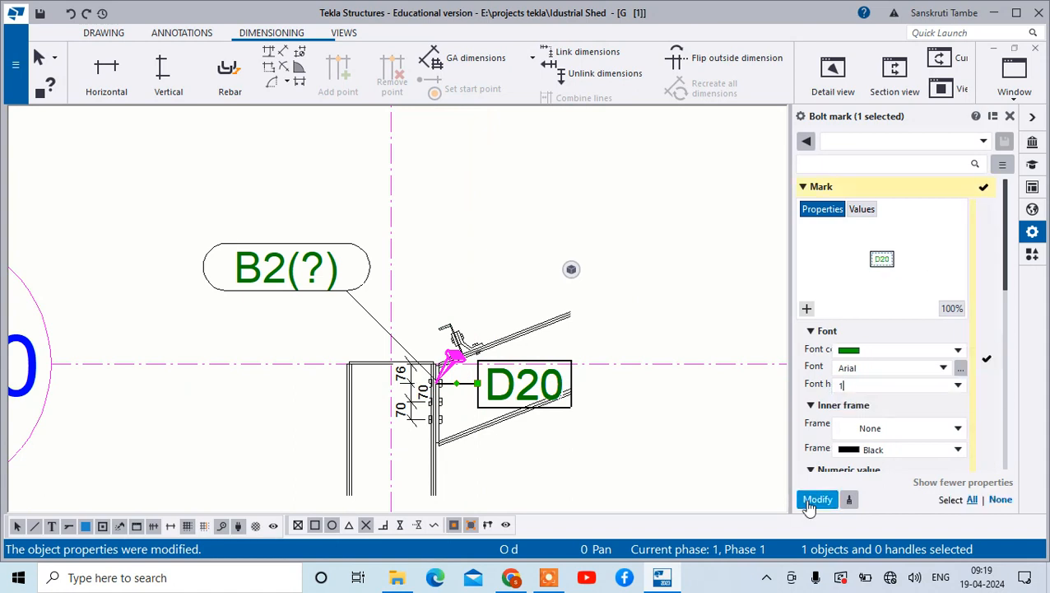
click(816, 499)
scroll(682, 448, up, 2)
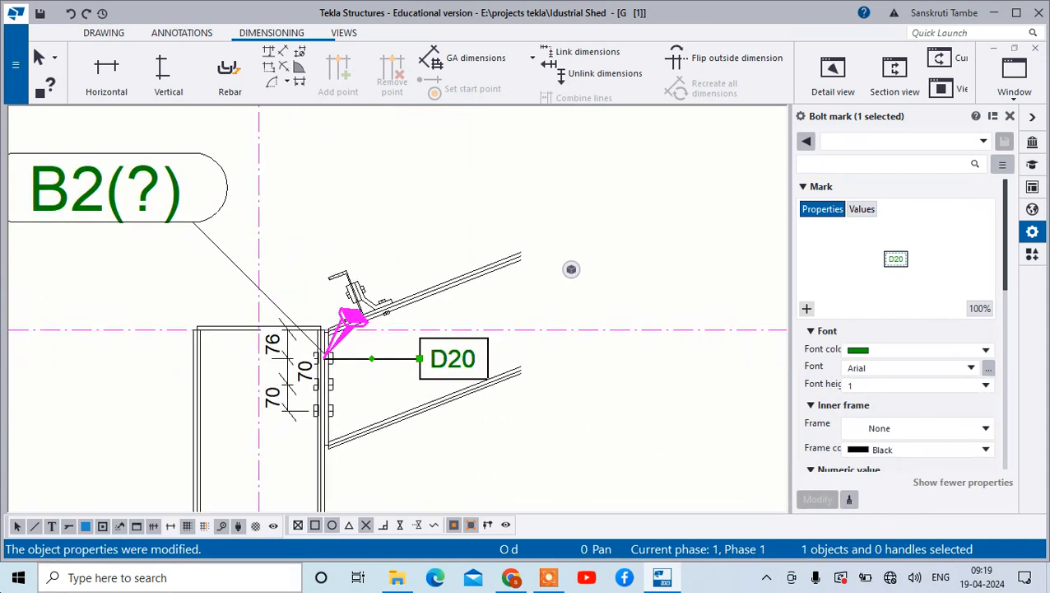
click(420, 463)
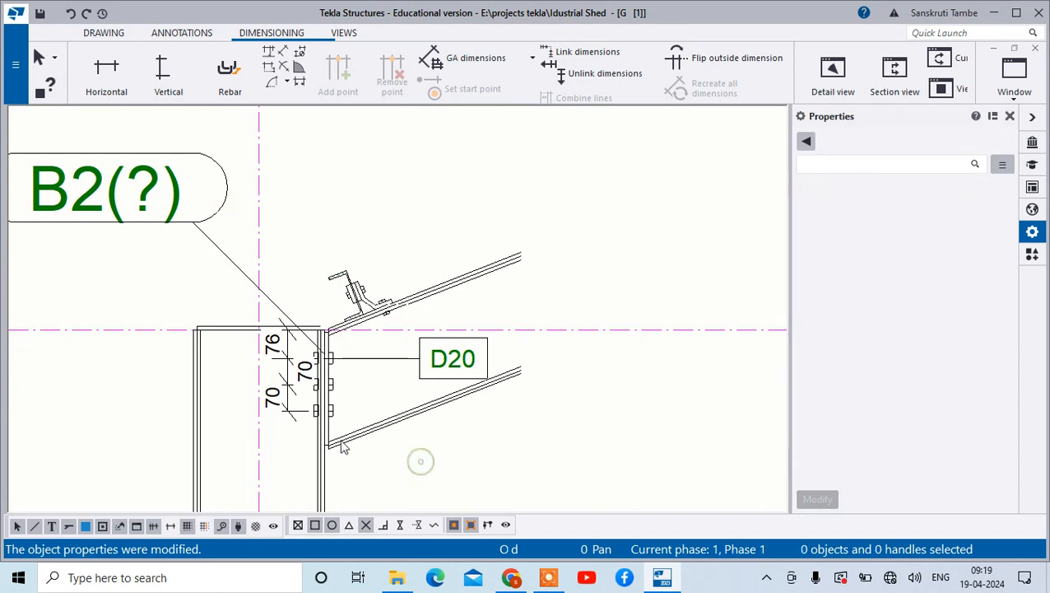
Step: Add the Profile element to the content of the end plate mark in Detail B
click(184, 211)
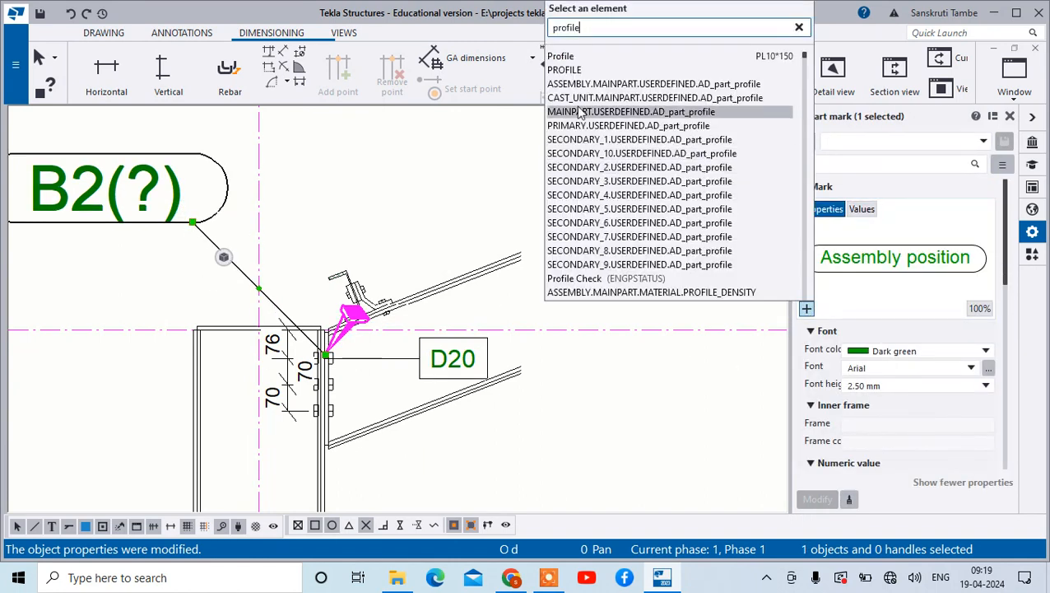
click(584, 59)
click(586, 59)
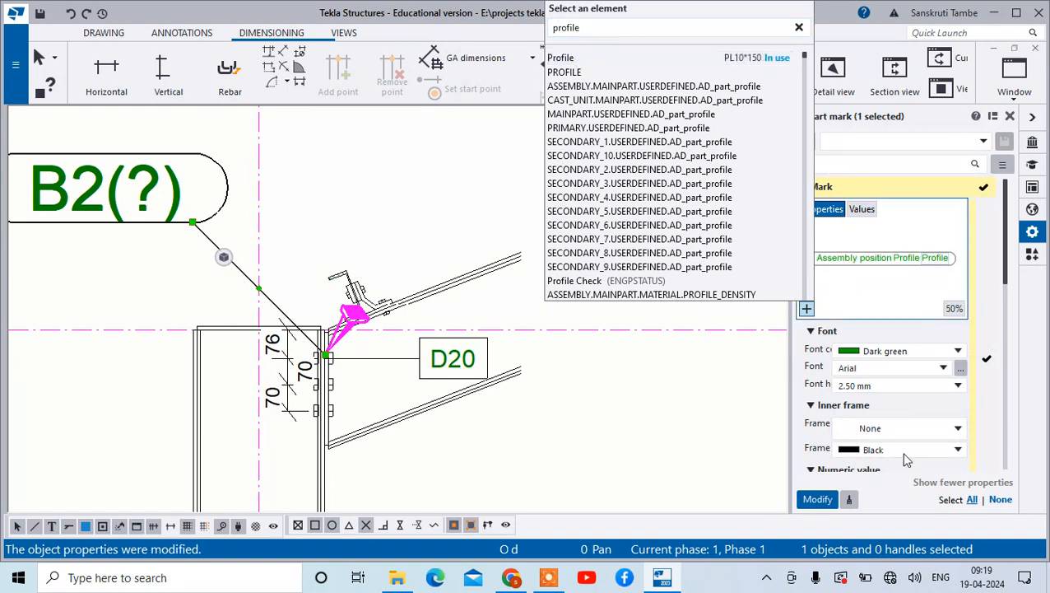
click(818, 500)
scroll(219, 200, down, 5)
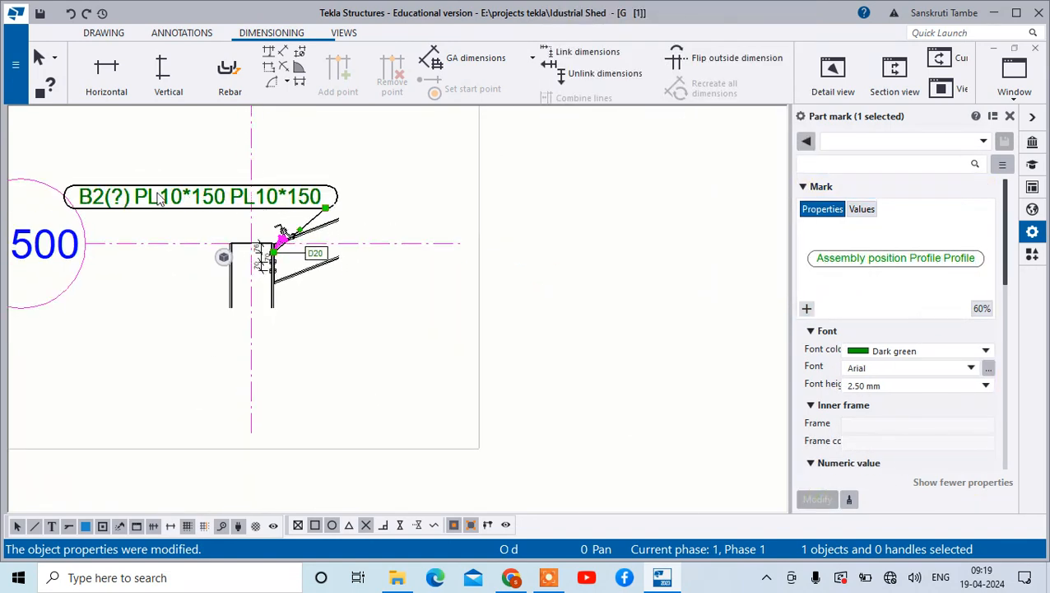
Step: Remove the Assembly position and the duplicate Profile element from the end plate mark
click(908, 261)
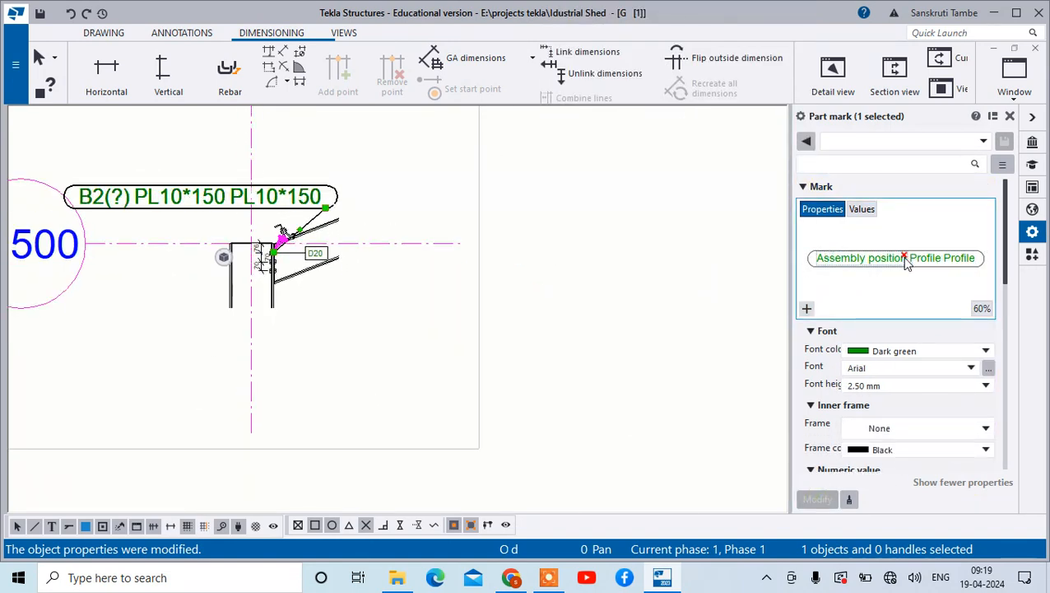
key(Delete)
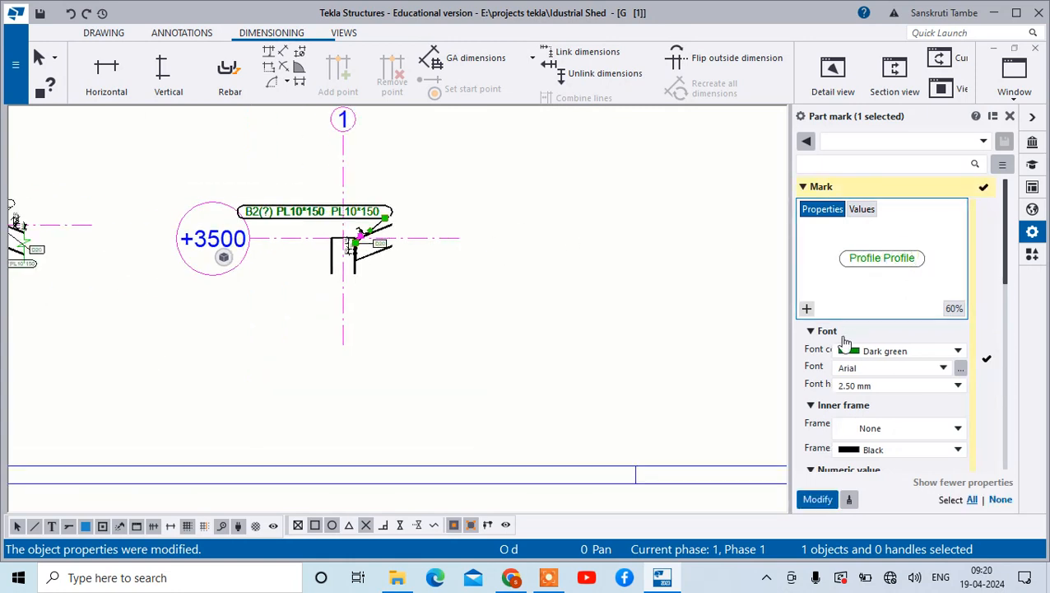
click(817, 499)
scroll(581, 258, up, 3)
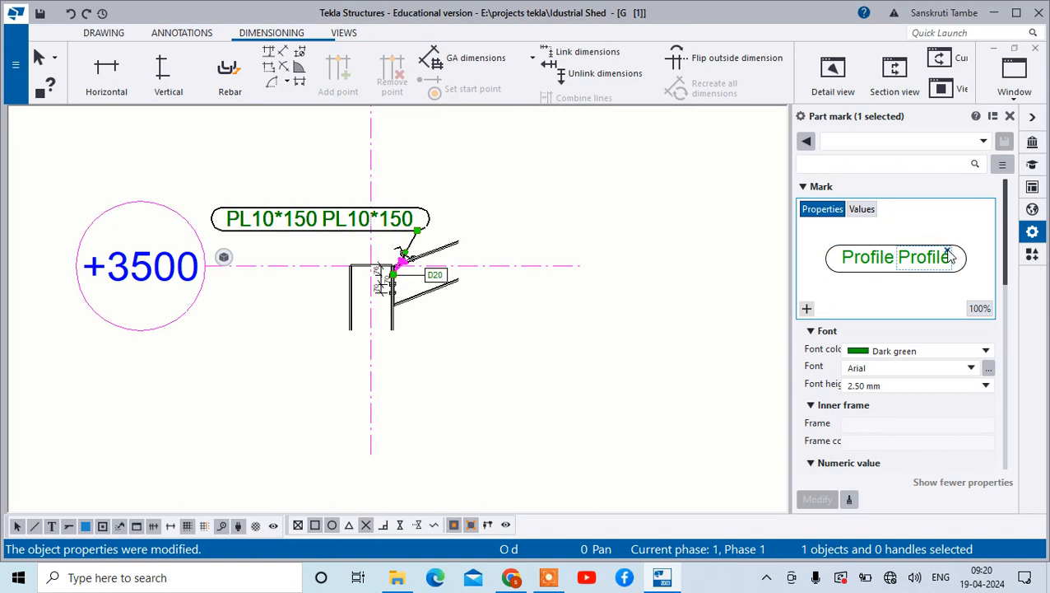
click(948, 249)
click(817, 499)
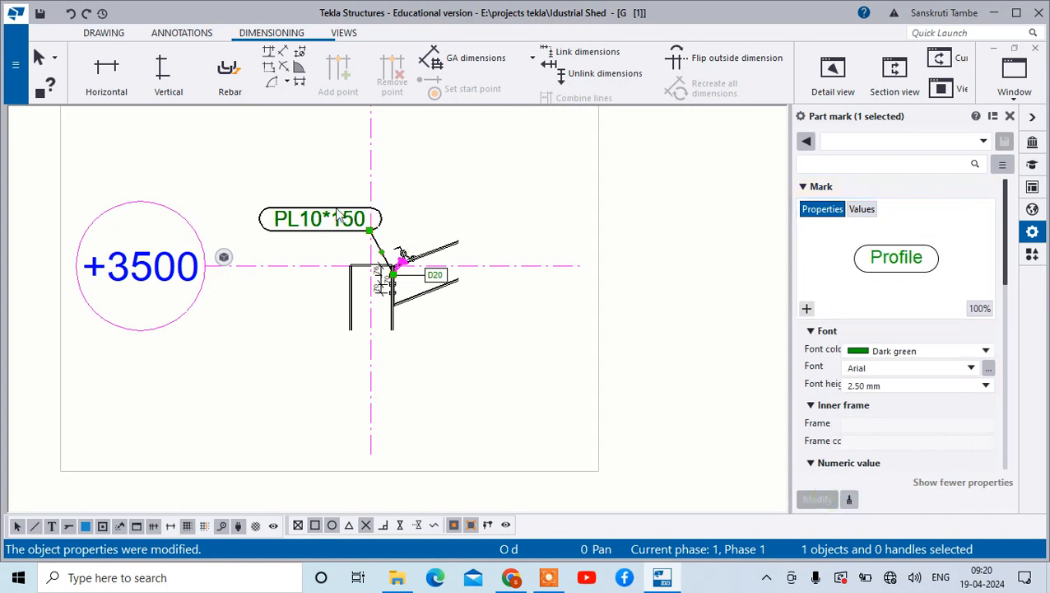
Step: Set the end plate mark's font height to 1 mm and move the mark just above the column top
scroll(365, 239, up, 2)
scroll(365, 239, up, 1)
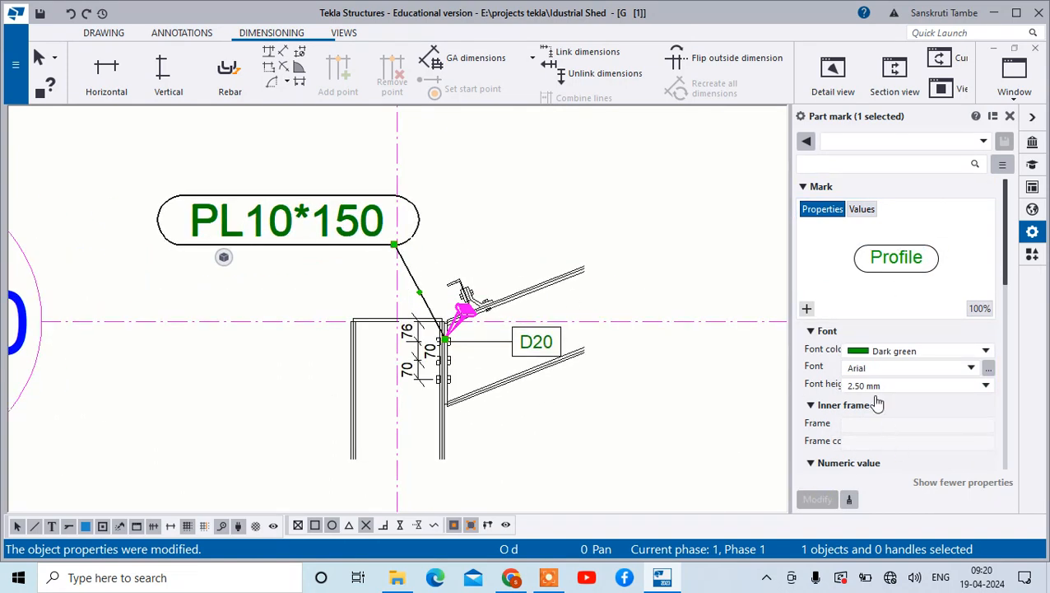
text(1)
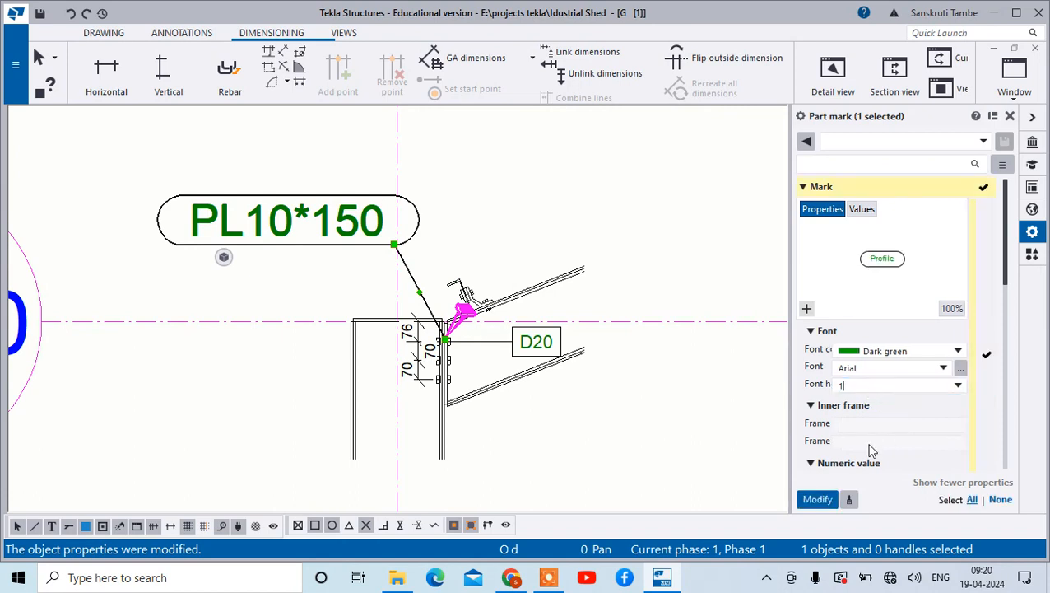
click(817, 499)
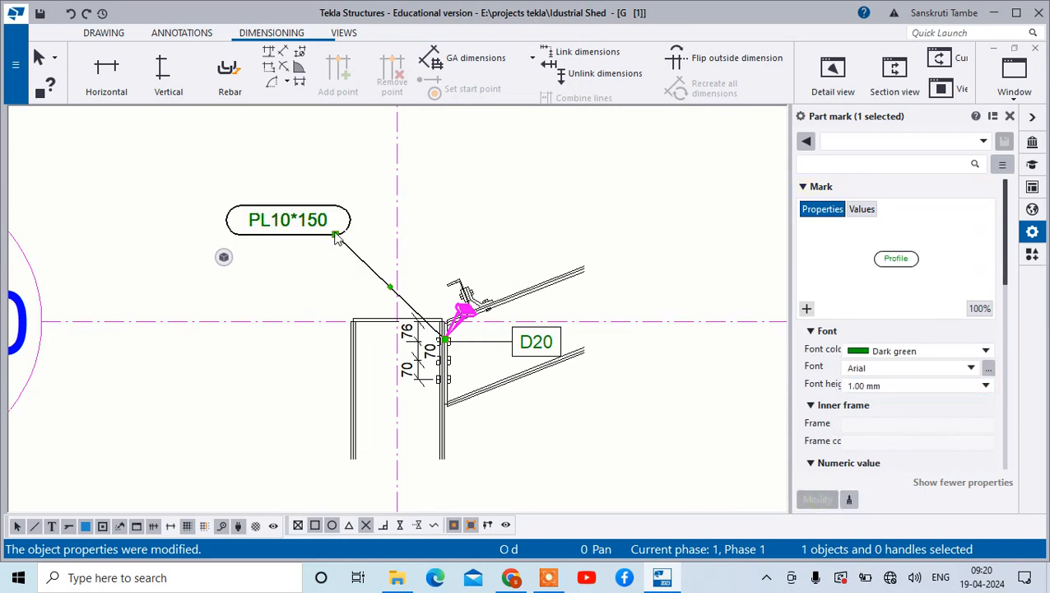
drag(335, 236, 429, 307)
click(578, 458)
Step: Create SIKSAK cut lines at the cut ends of the rafter and the column in Detail B
click(589, 272)
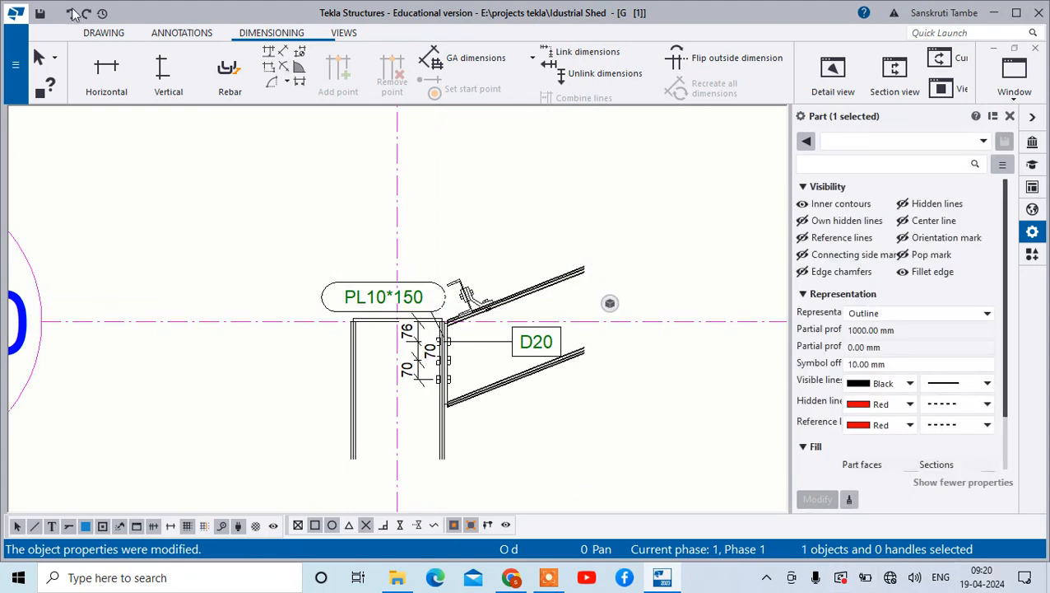
click(84, 36)
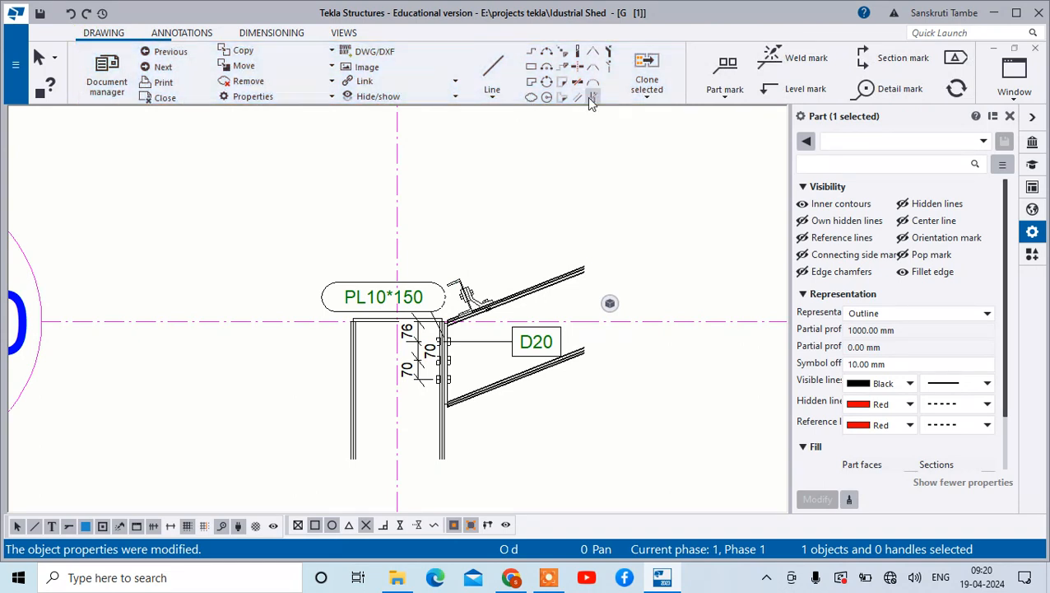
click(593, 97)
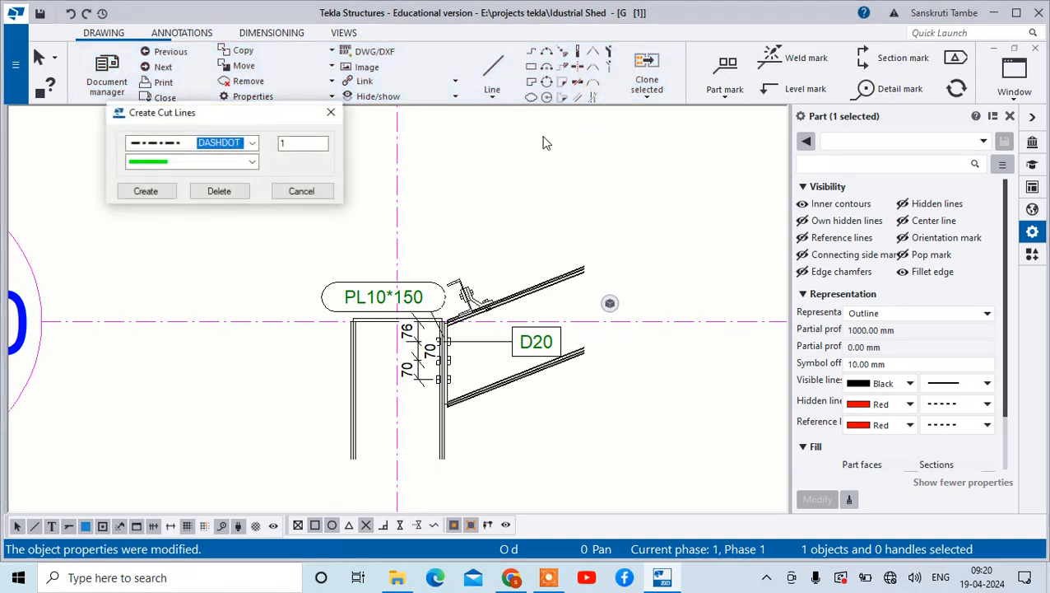
click(254, 144)
click(183, 161)
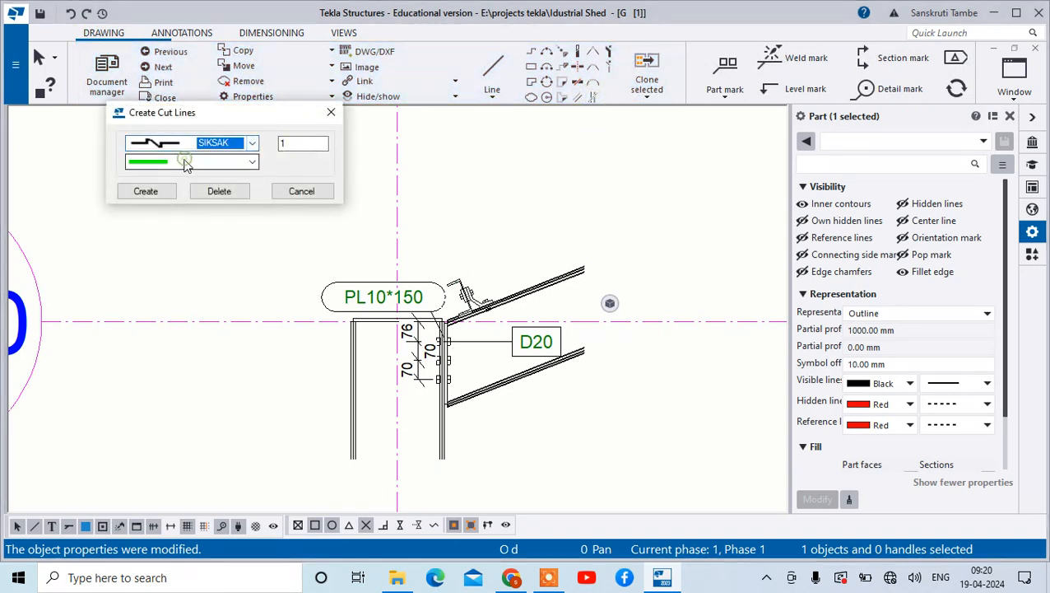
click(152, 194)
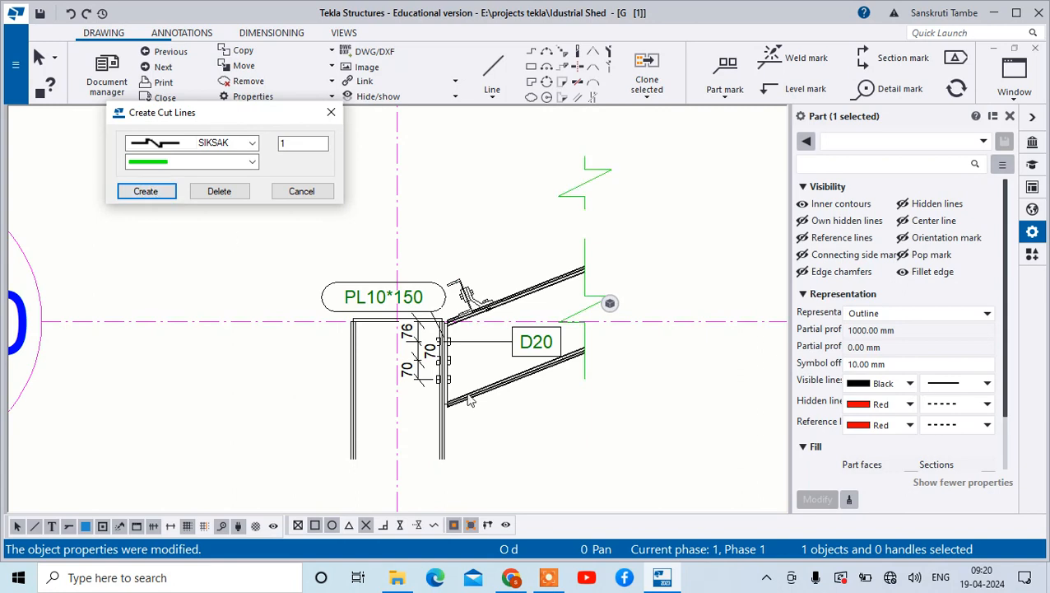
click(442, 426)
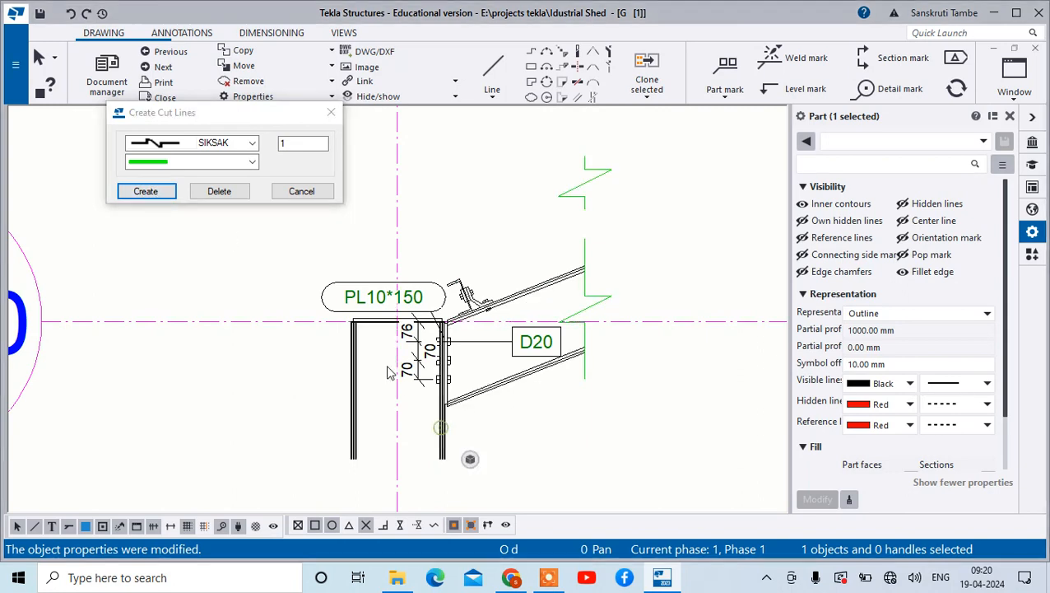
click(146, 192)
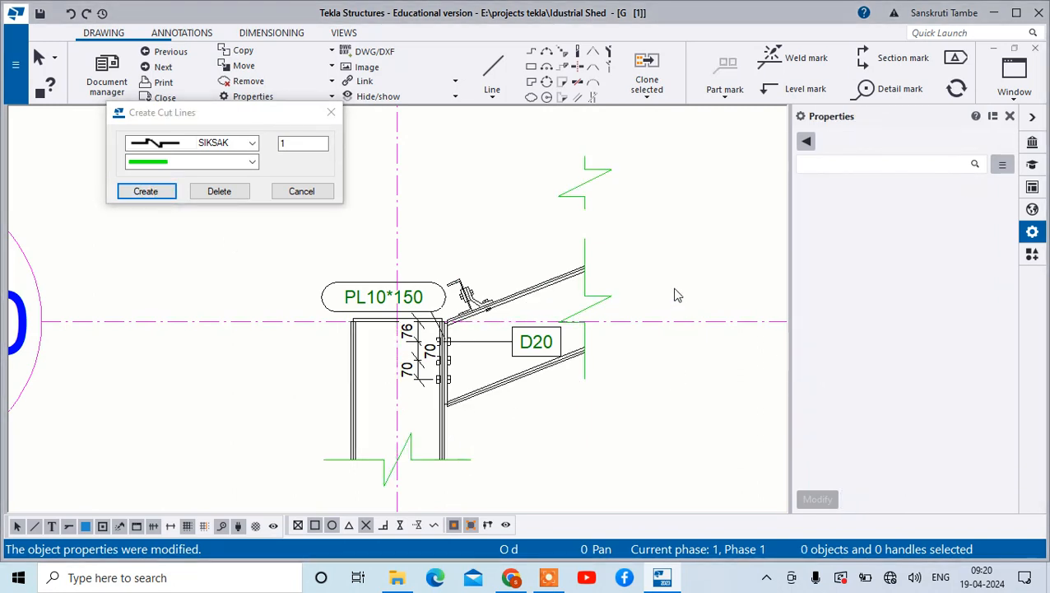
Step: Delete the surplus cut line above the rafter and close the cut line settings
click(598, 181)
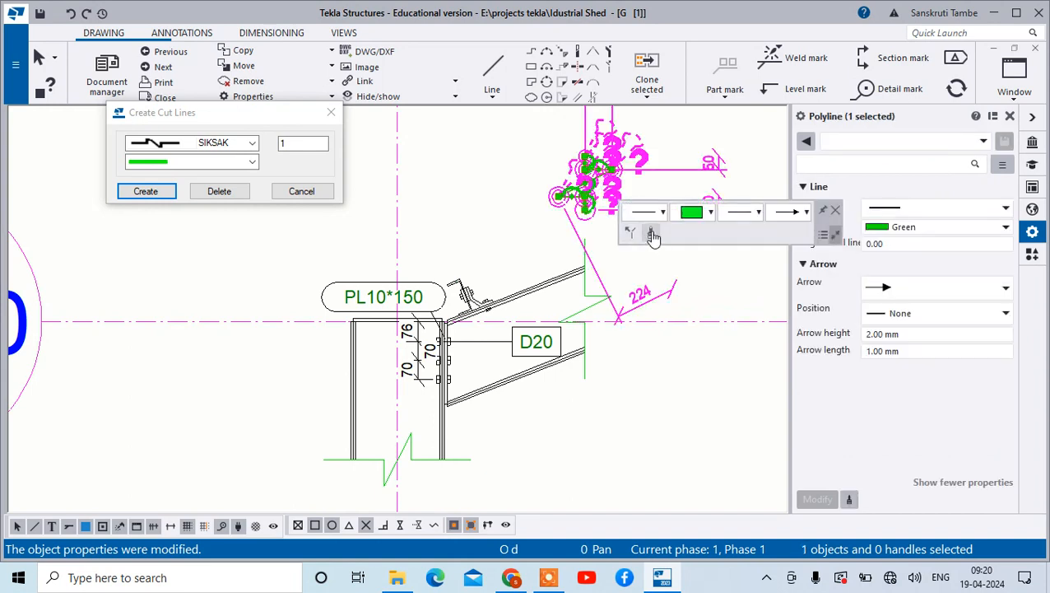
click(651, 233)
right_click(628, 224)
click(641, 225)
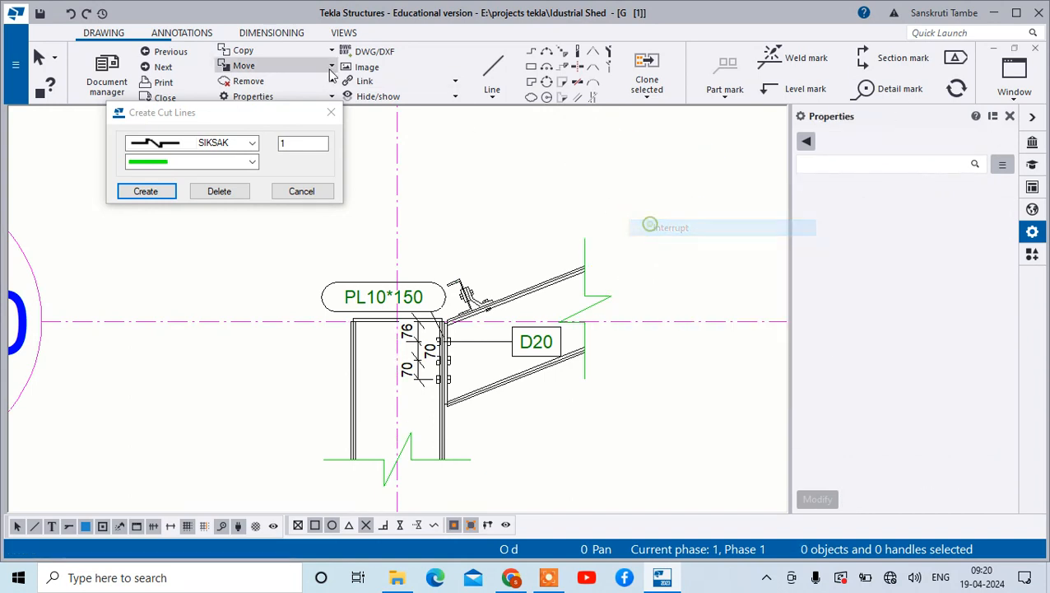
click(331, 112)
Step: Examine the drawing sheet and the column base at grid A/1 in Plan @+5000
scroll(626, 311, down, 10)
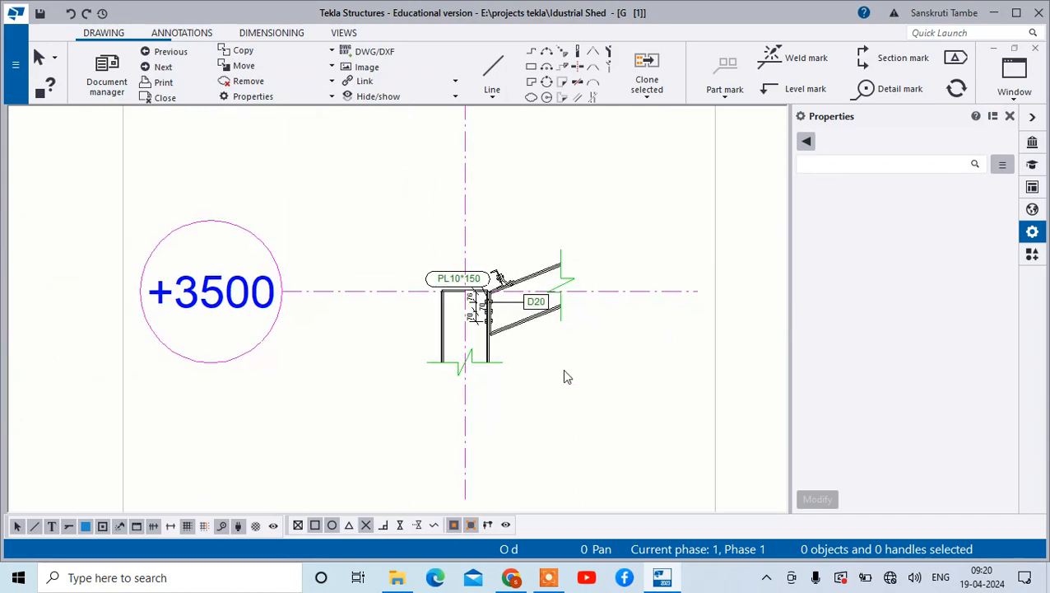
scroll(483, 274, down, 2)
scroll(192, 233, up, 2)
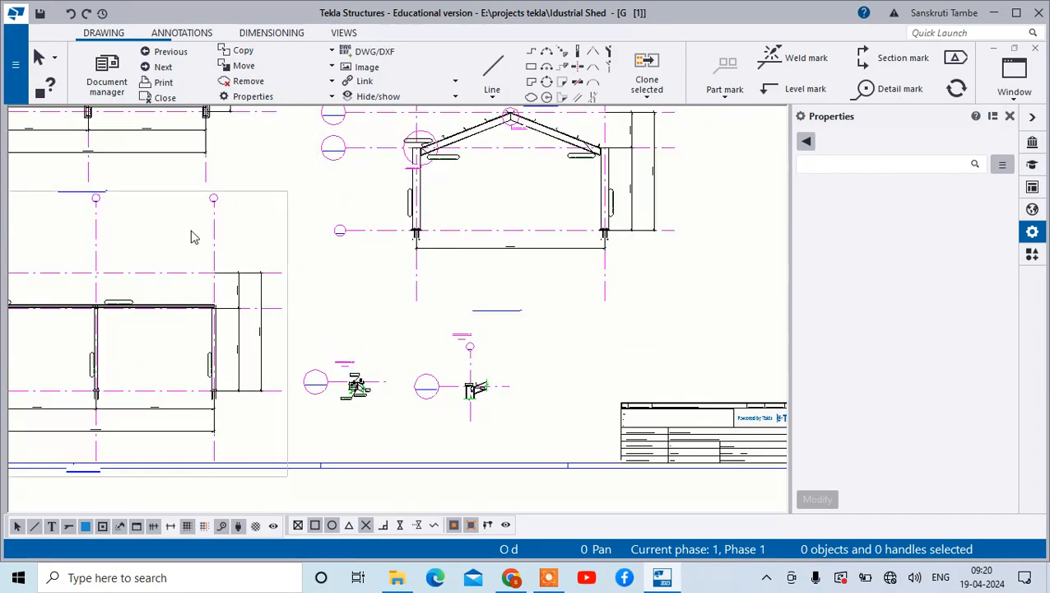
scroll(258, 332, down, 2)
scroll(231, 260, up, 3)
scroll(165, 279, up, 2)
scroll(359, 431, down, 2)
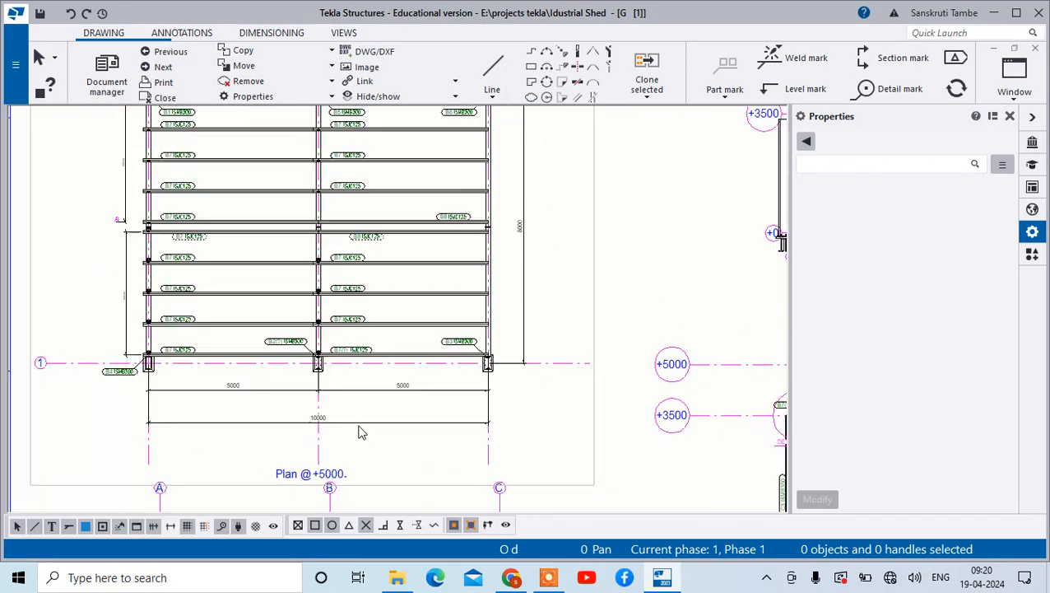
scroll(97, 386, up, 4)
scroll(209, 360, up, 2)
scroll(433, 357, up, 2)
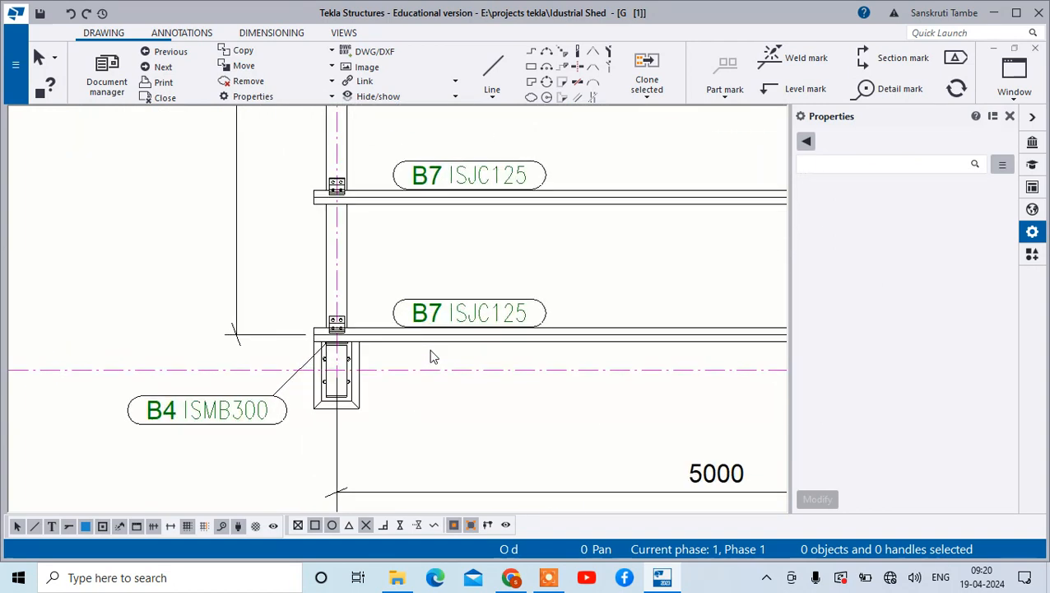
scroll(178, 388, up, 1)
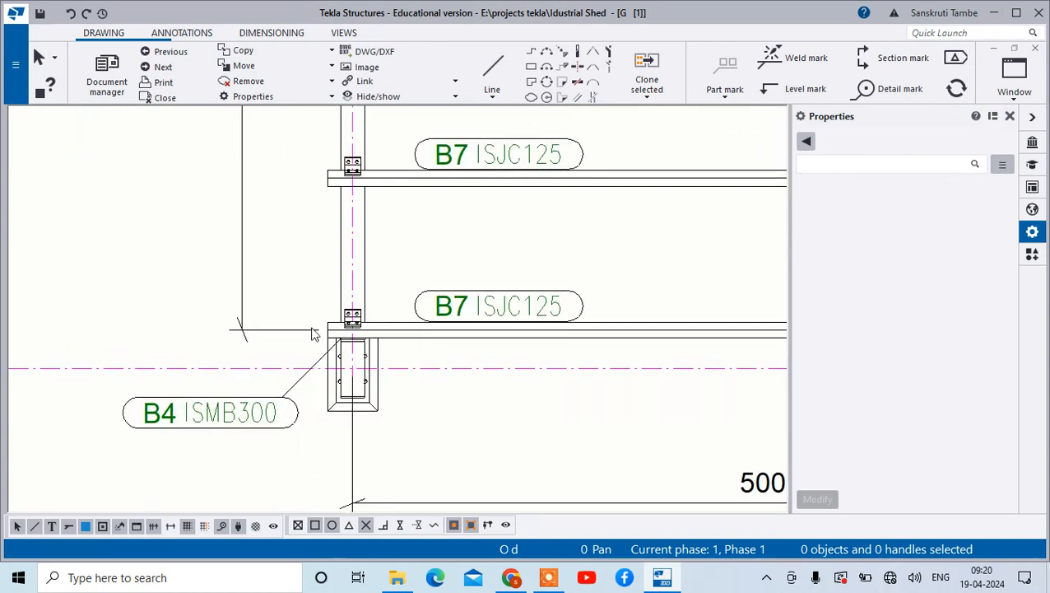
scroll(387, 401, up, 3)
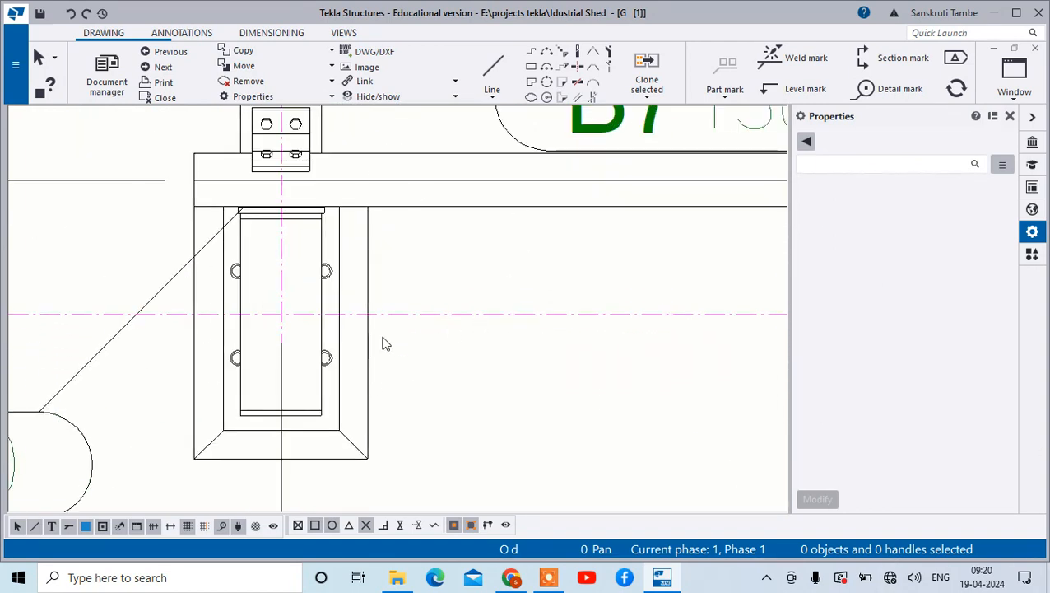
scroll(383, 344, down, 7)
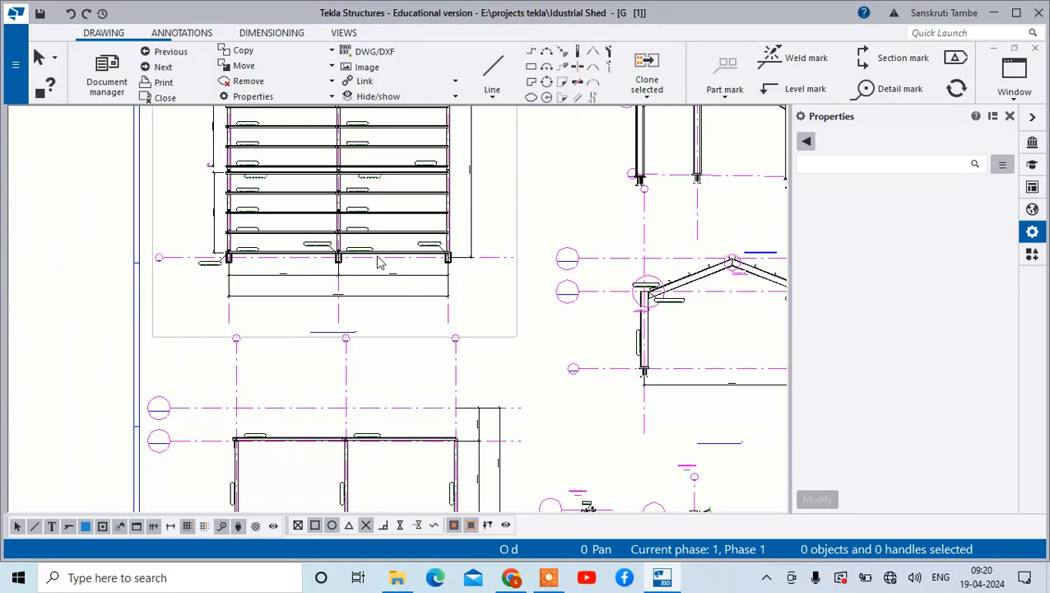
scroll(378, 261, down, 2)
Step: Define a horizontal section cut plane along the underside of the column base at the far end of the 8000 span, postponing the Windows update reminder
scroll(564, 333, up, 6)
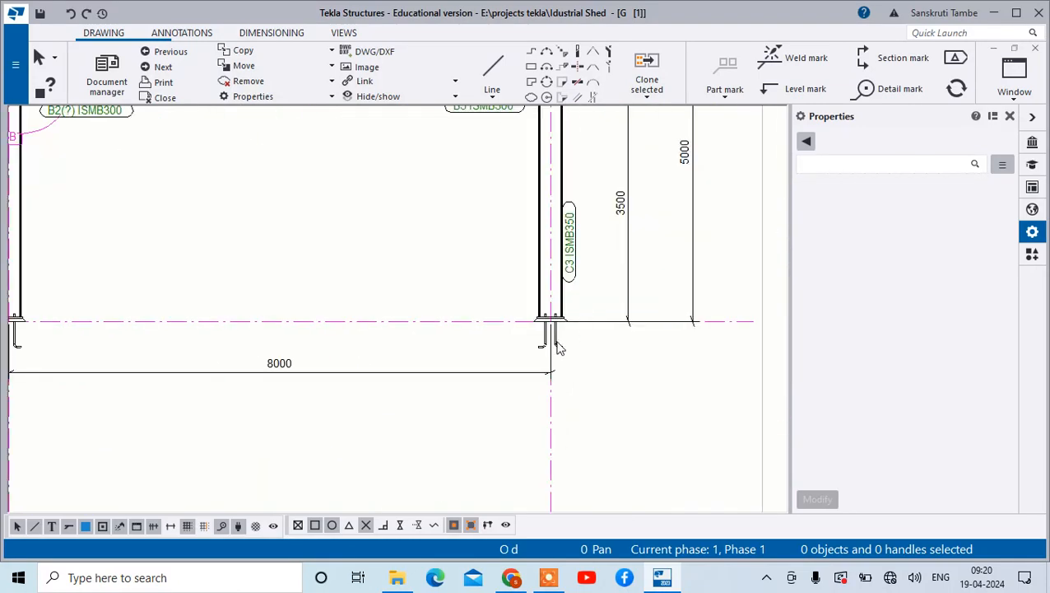
scroll(559, 337, up, 5)
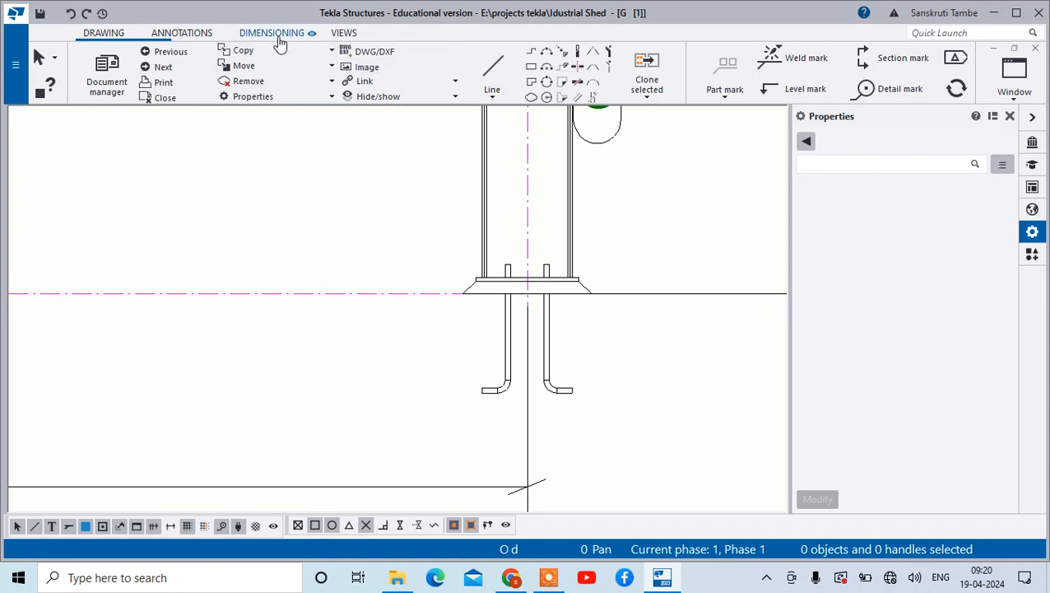
click(337, 33)
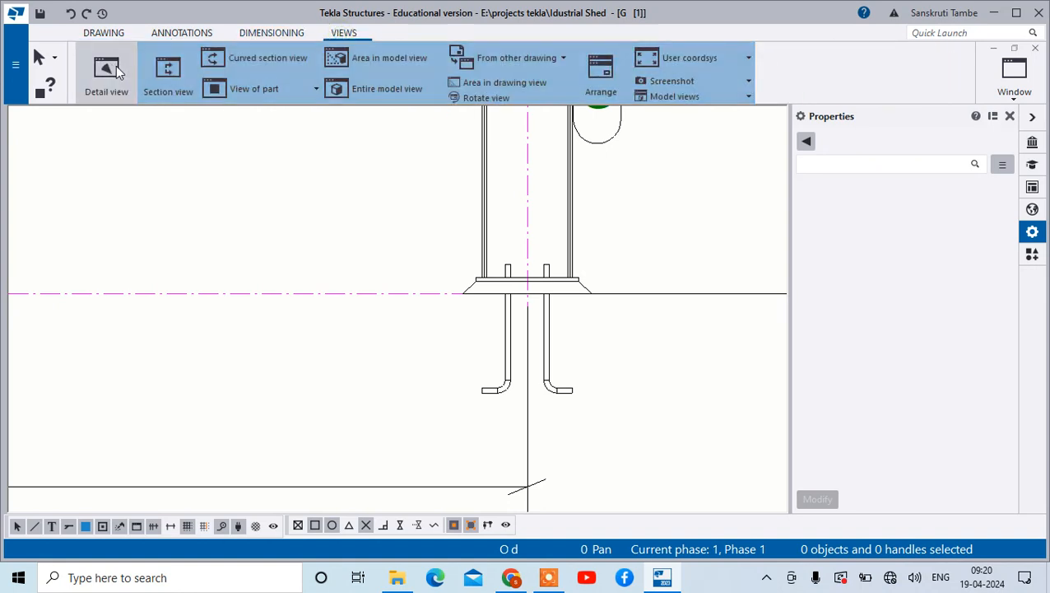
click(169, 79)
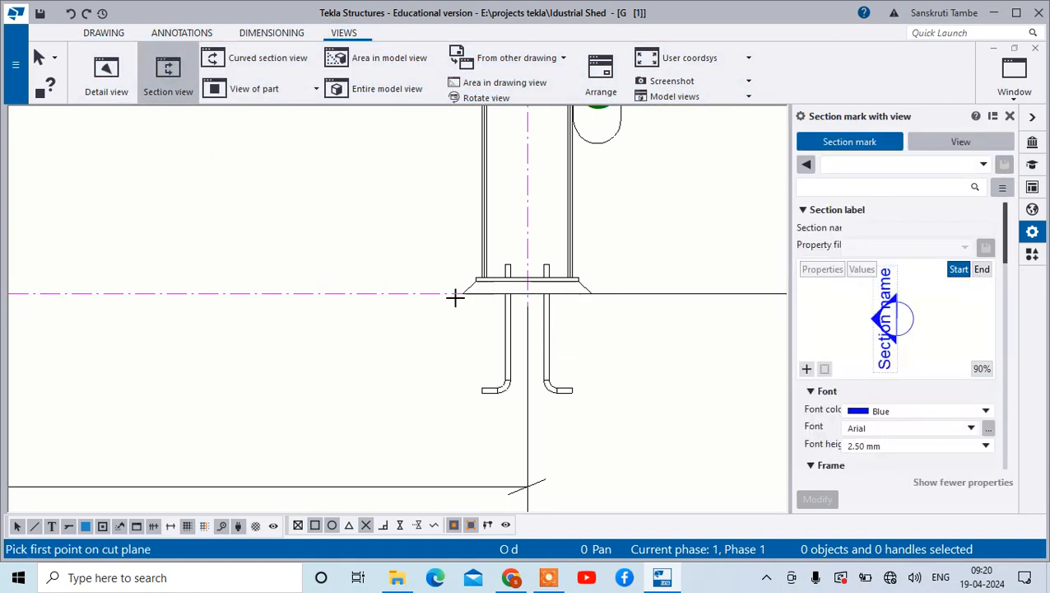
click(463, 293)
click(591, 293)
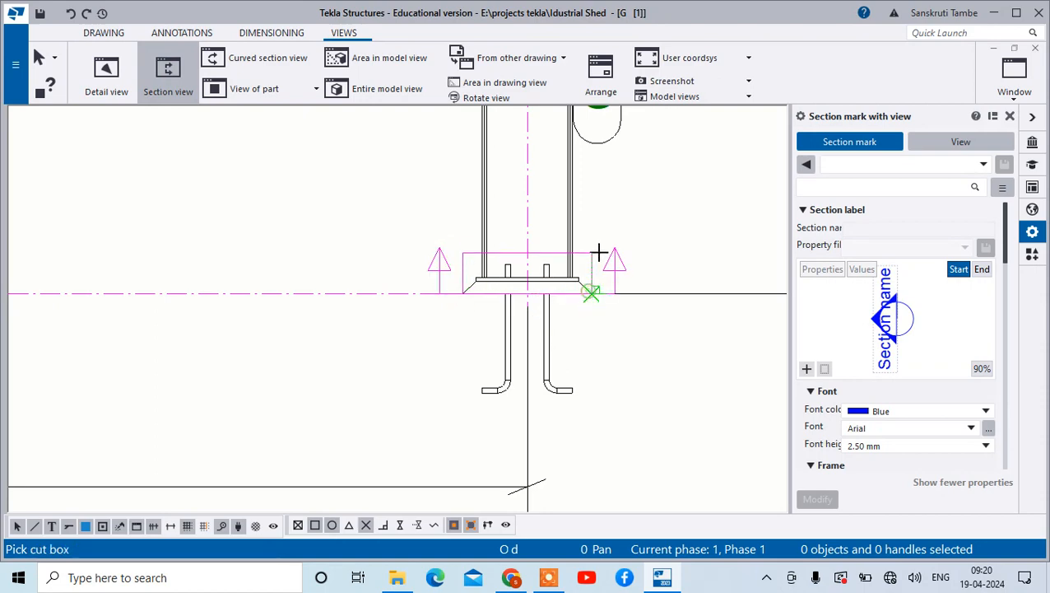
click(593, 204)
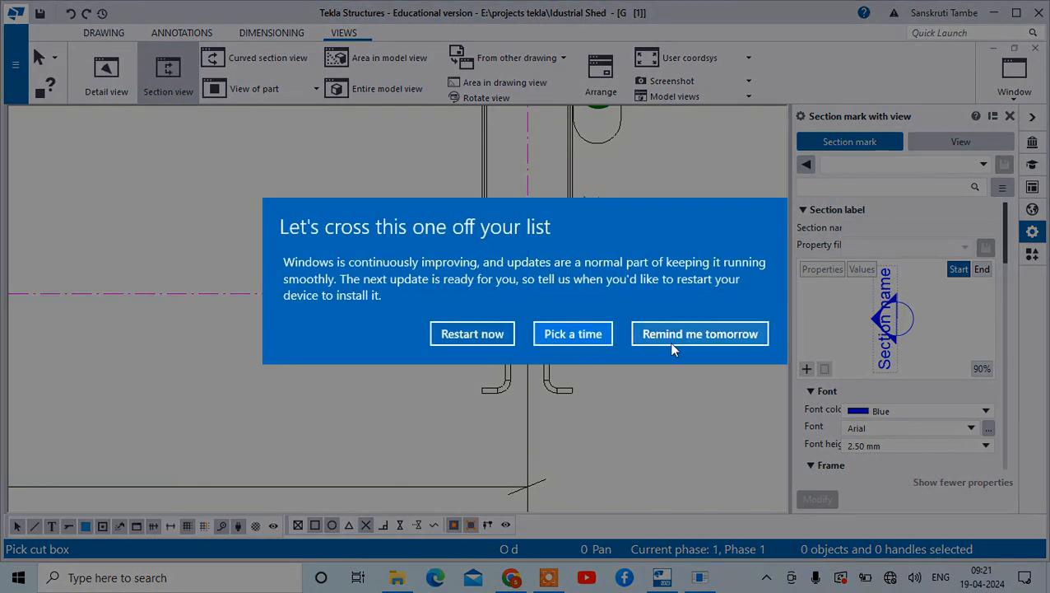
click(683, 335)
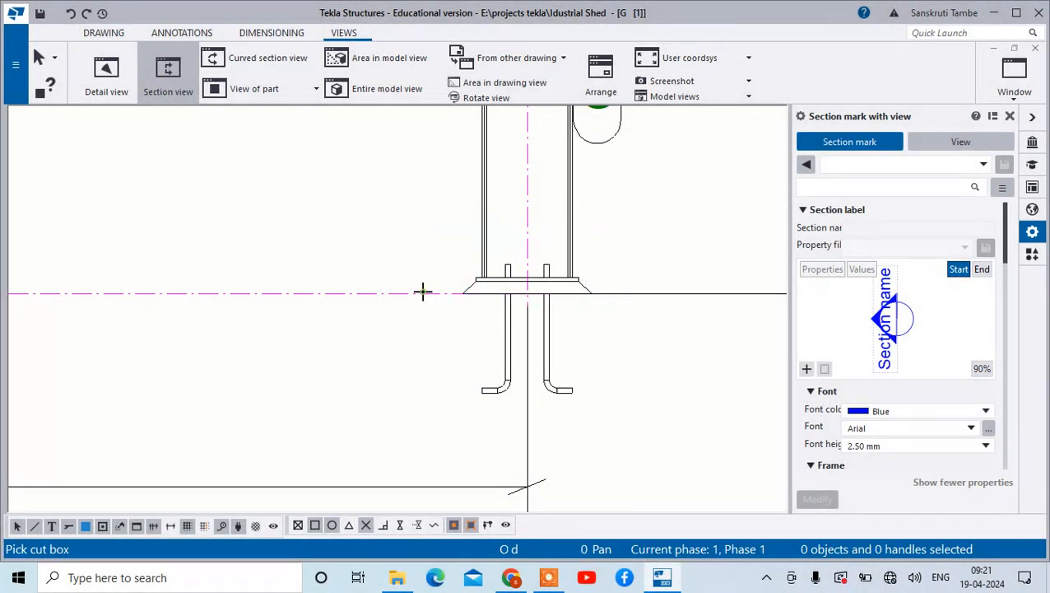
Step: Set the horizontal section's cut box above the base plate and place the resulting section view beside Detail B
scroll(409, 210, down, 2)
click(419, 258)
scroll(406, 252, down, 6)
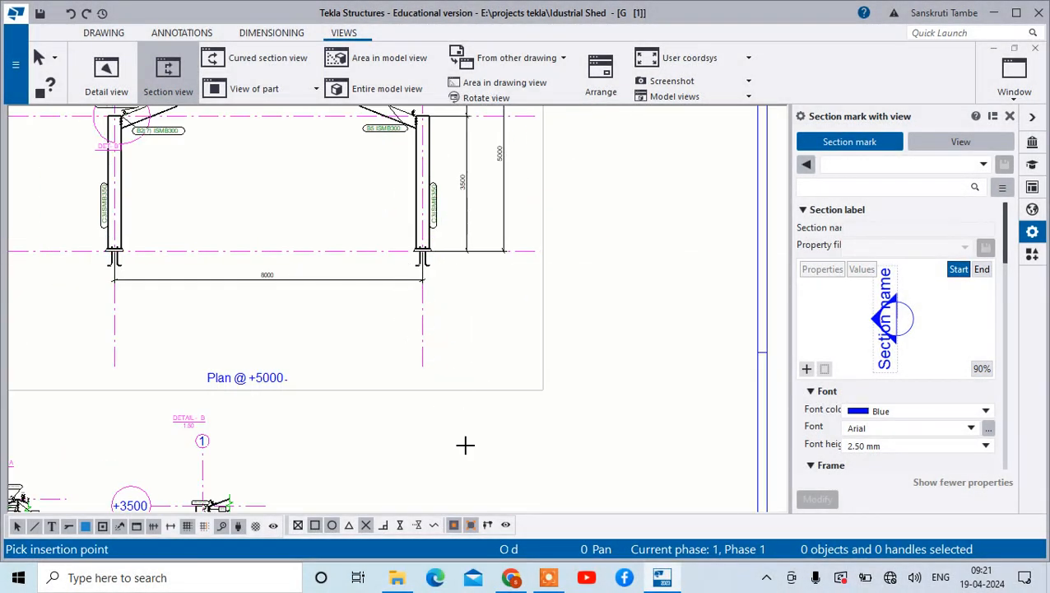
scroll(446, 330, down, 4)
scroll(432, 405, up, 1)
scroll(387, 486, up, 4)
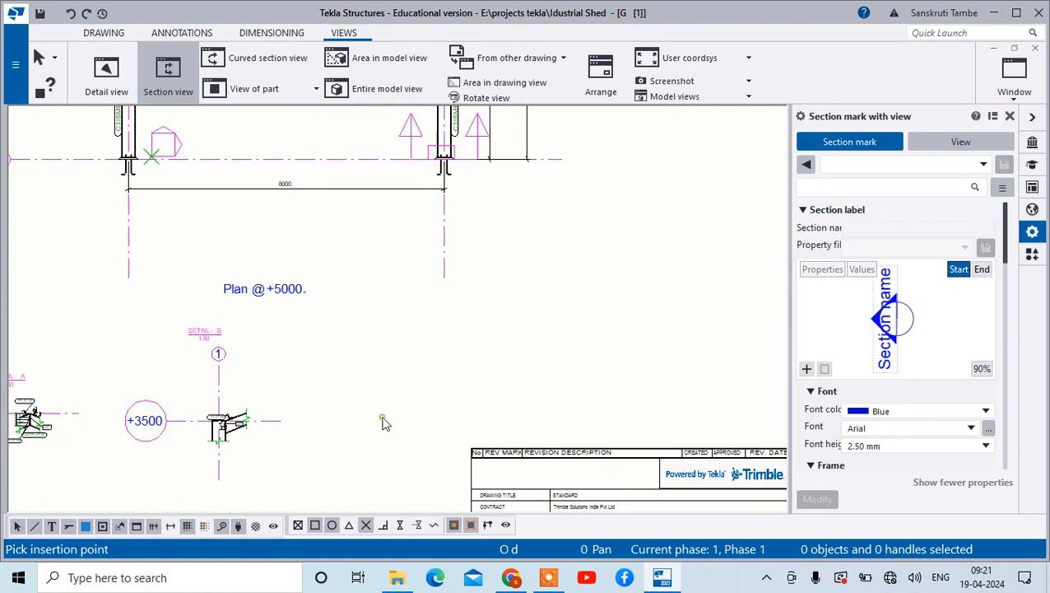
click(382, 493)
Step: Check the horizontal section view at grids A and B and delete it from the sheet
scroll(436, 347, down, 3)
scroll(436, 347, up, 5)
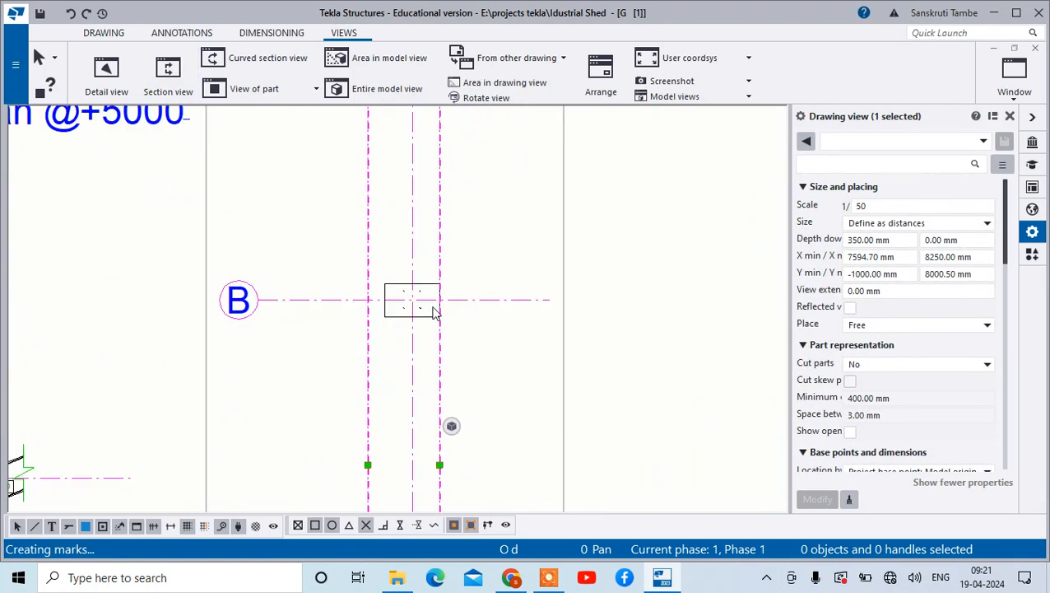
scroll(454, 287, up, 1)
scroll(454, 287, down, 6)
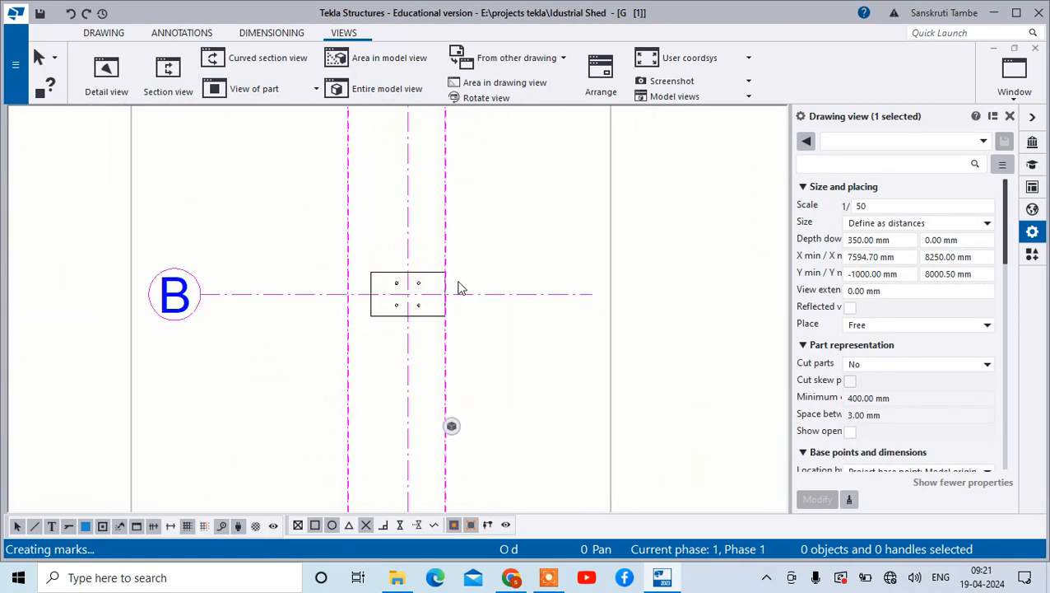
scroll(459, 442, up, 5)
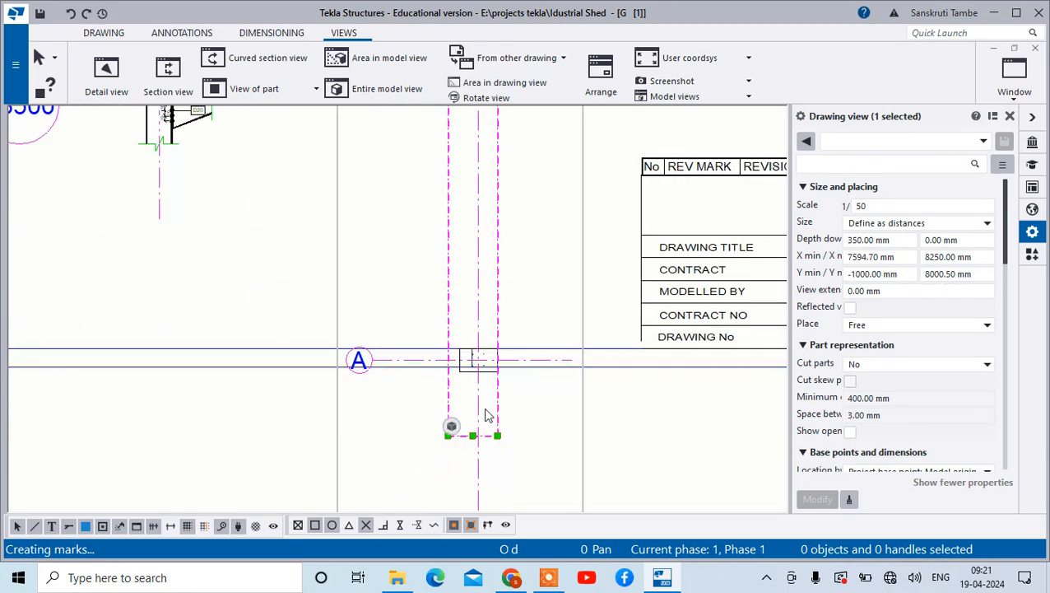
scroll(509, 372, down, 6)
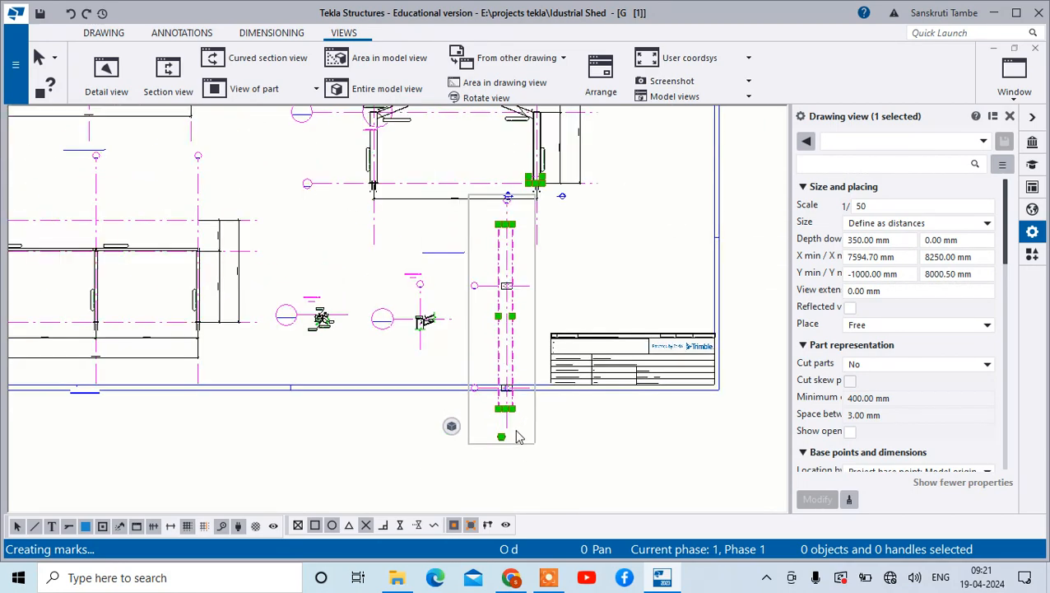
key(Delete)
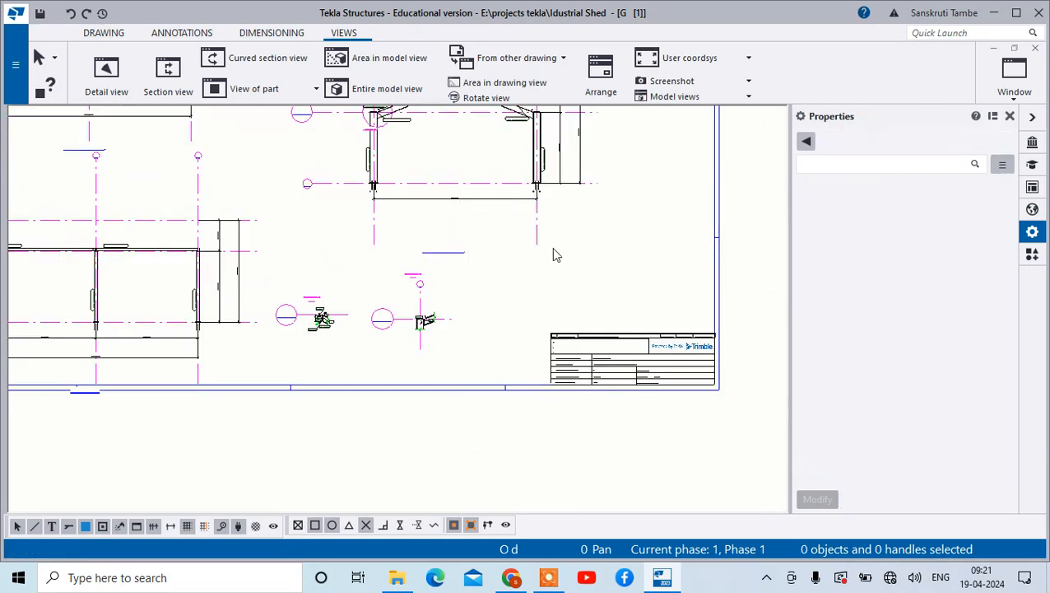
Step: Create a section view cut vertically through the column base's centre line in Plan @+5000 and place it in the space below that view
scroll(551, 176, up, 6)
scroll(545, 179, up, 2)
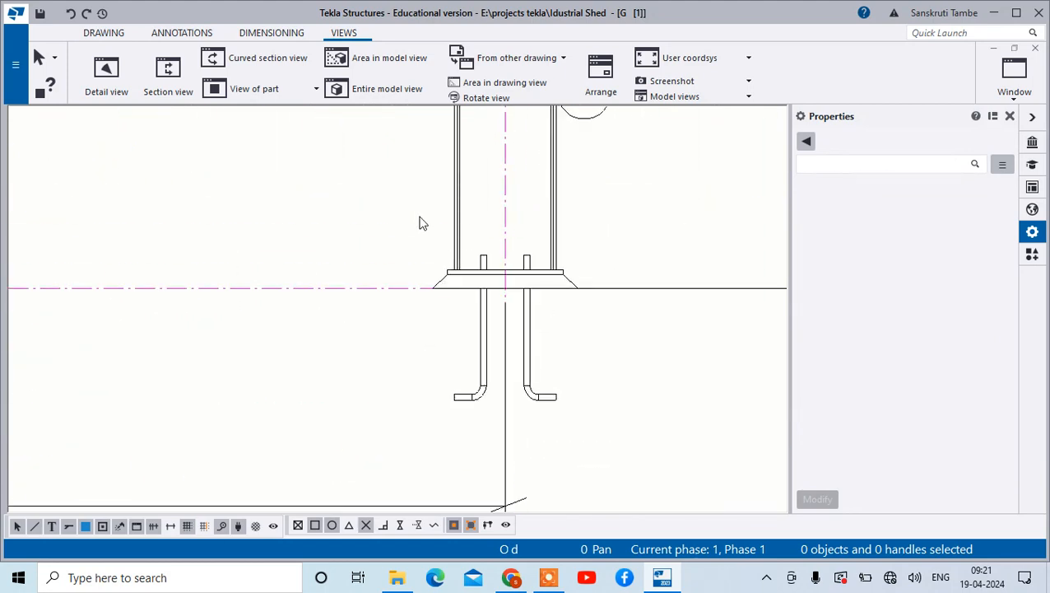
click(168, 73)
scroll(508, 265, up, 2)
click(491, 268)
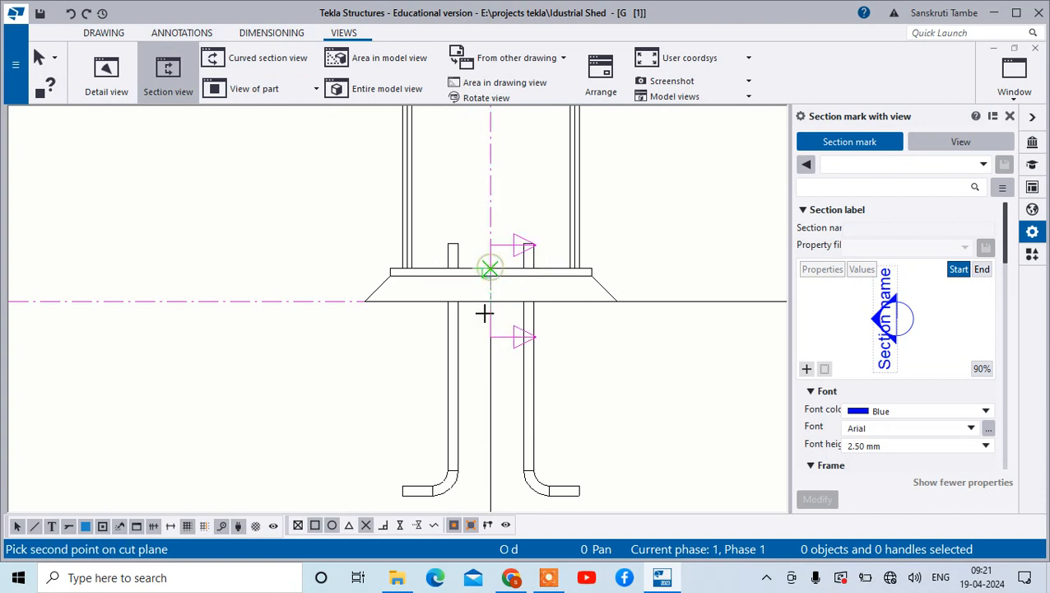
click(491, 301)
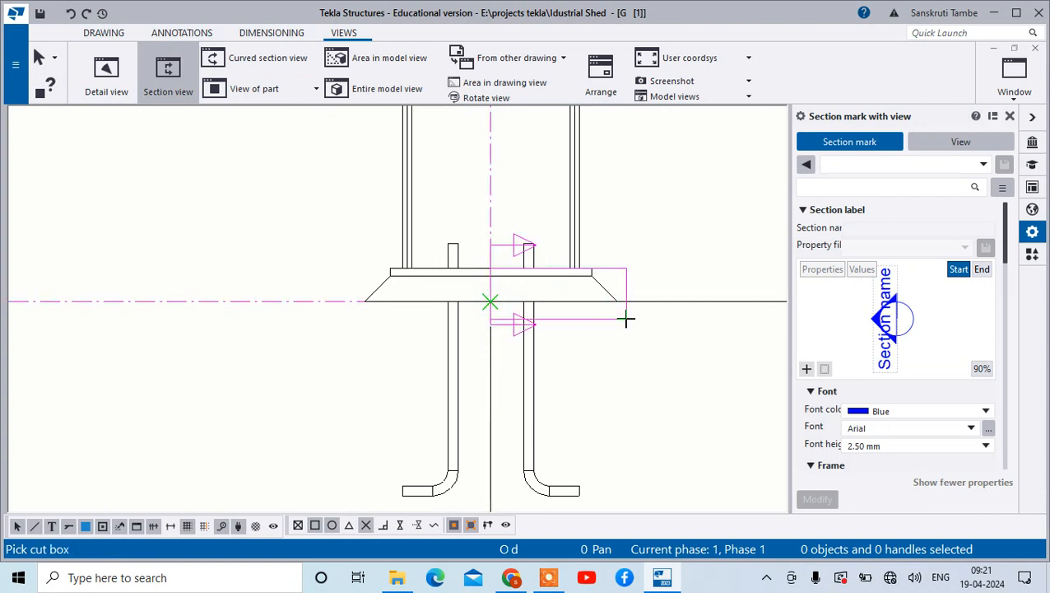
scroll(615, 254, down, 2)
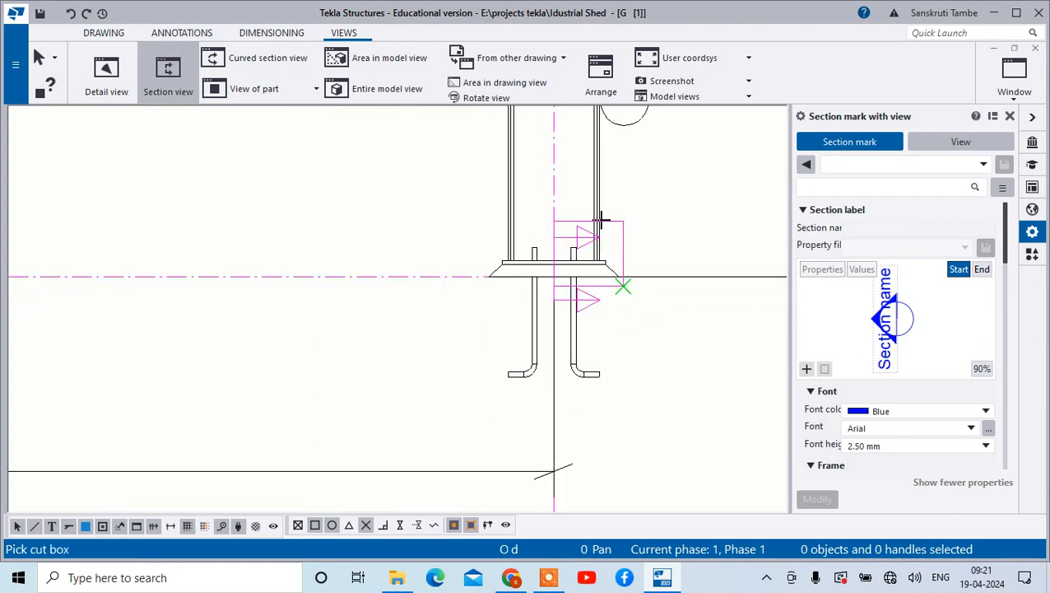
click(581, 236)
scroll(580, 236, down, 5)
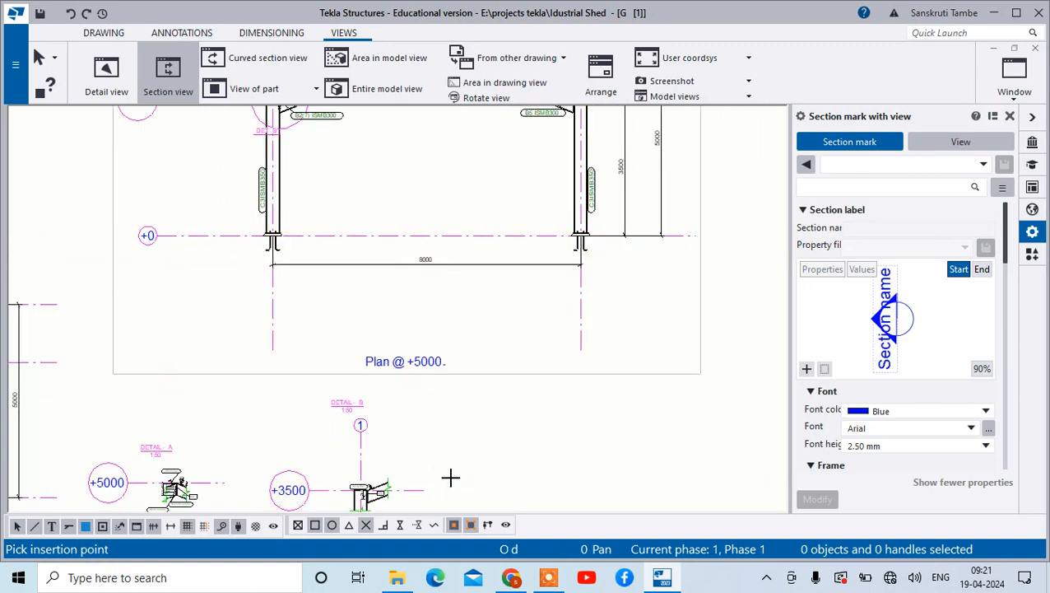
click(493, 452)
Step: Move the new column base section view sideways until it is clear of Detail B
scroll(560, 469, up, 3)
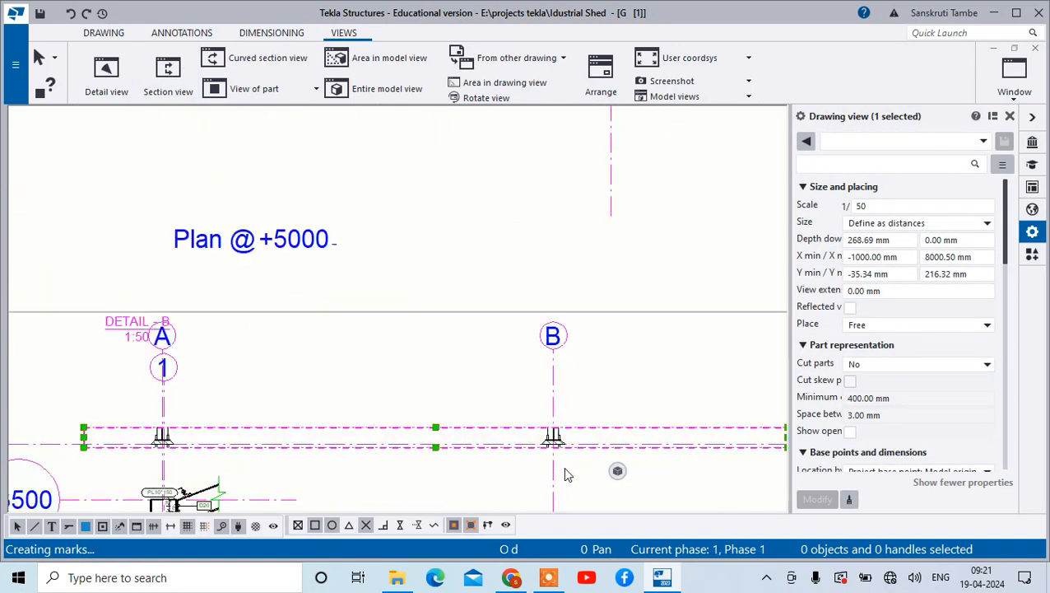
scroll(565, 474, up, 5)
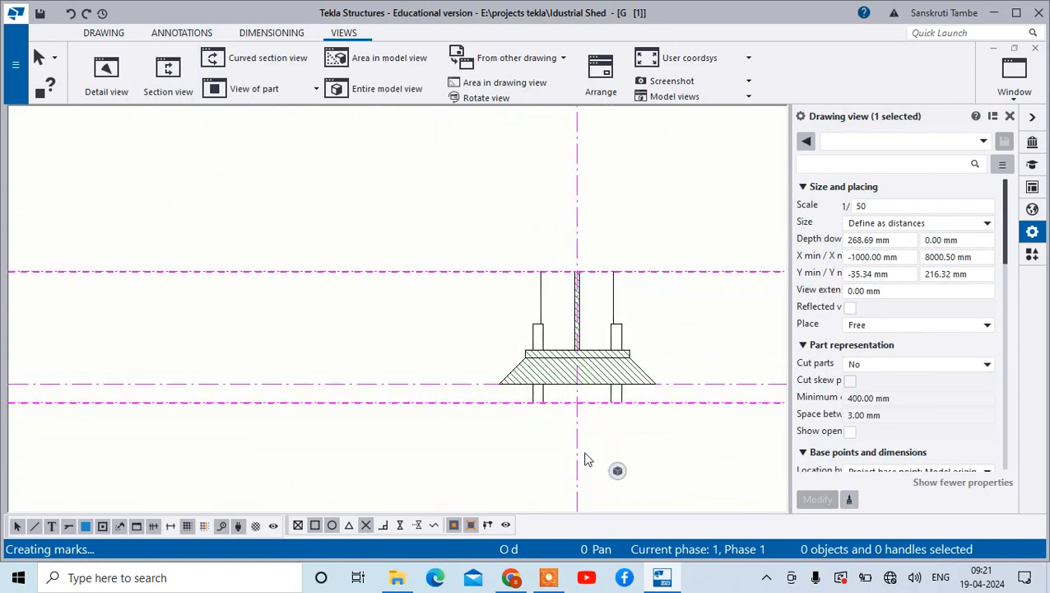
scroll(510, 342, down, 6)
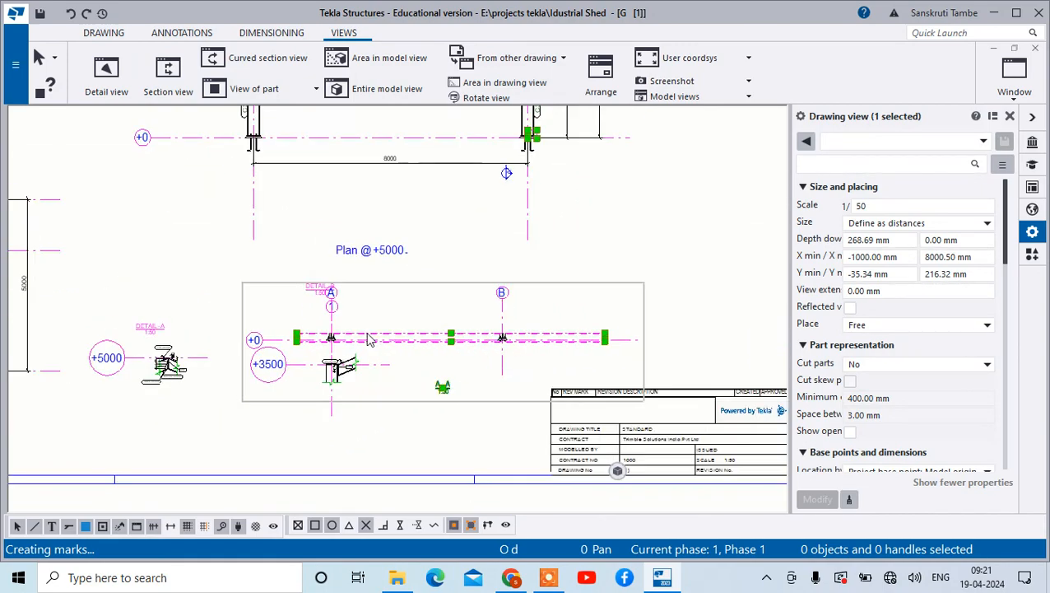
scroll(327, 342, up, 5)
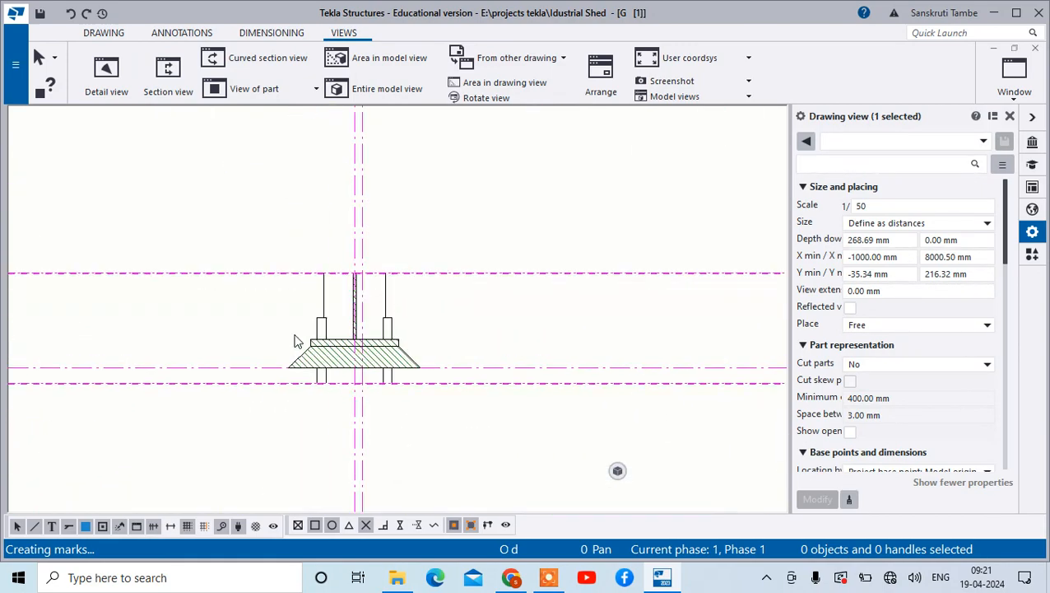
scroll(297, 342, down, 2)
drag(121, 334, 607, 333)
scroll(349, 272, down, 5)
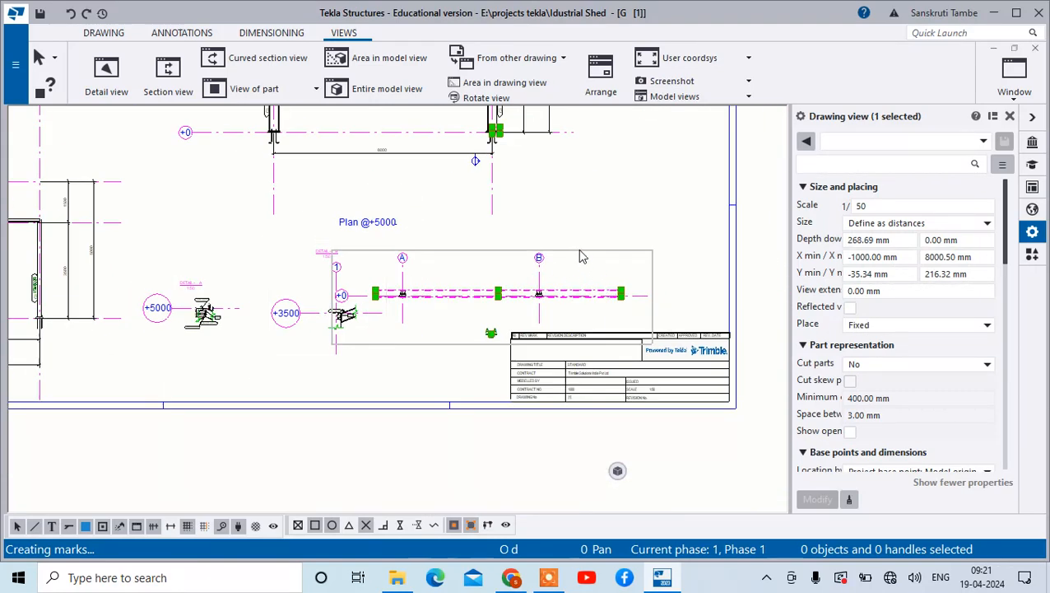
drag(579, 256, 646, 257)
click(457, 360)
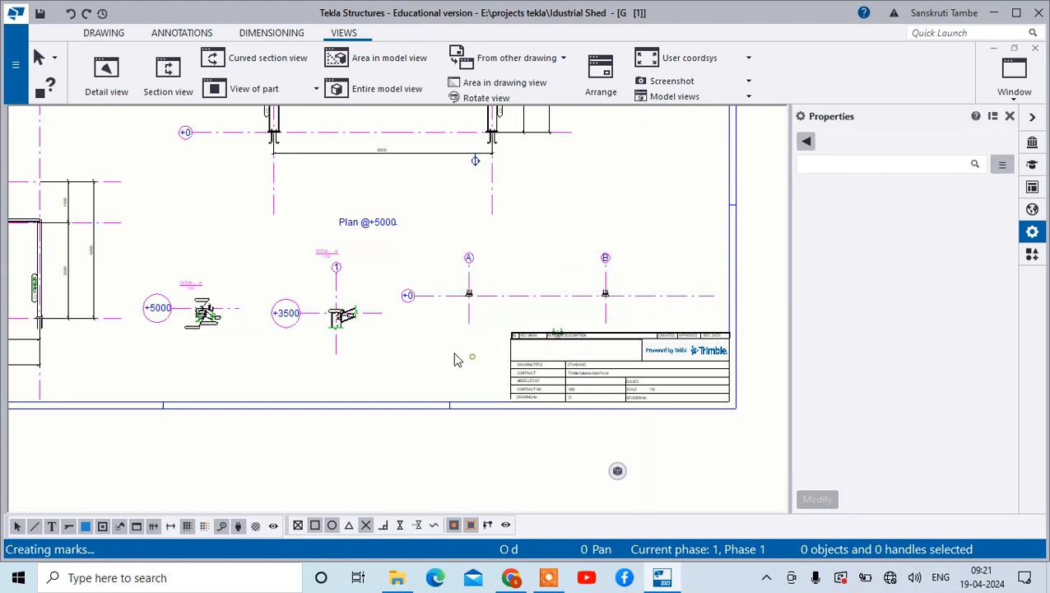
Step: Add a vertical dimension chain for the base plate's thickness and the tapered block beneath it in the column base section
scroll(467, 306, up, 8)
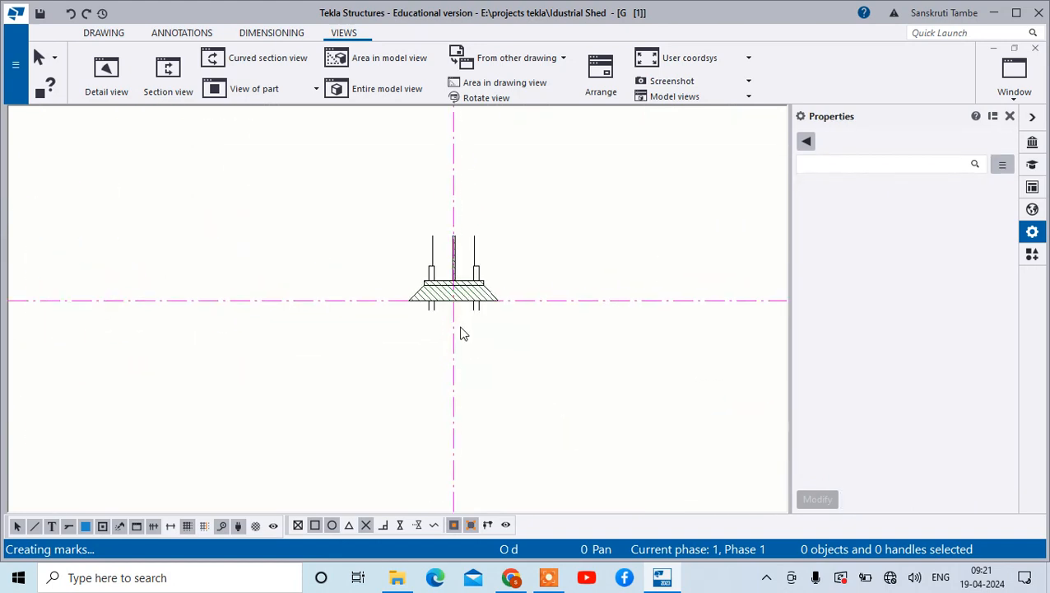
scroll(469, 323, up, 2)
scroll(473, 308, up, 1)
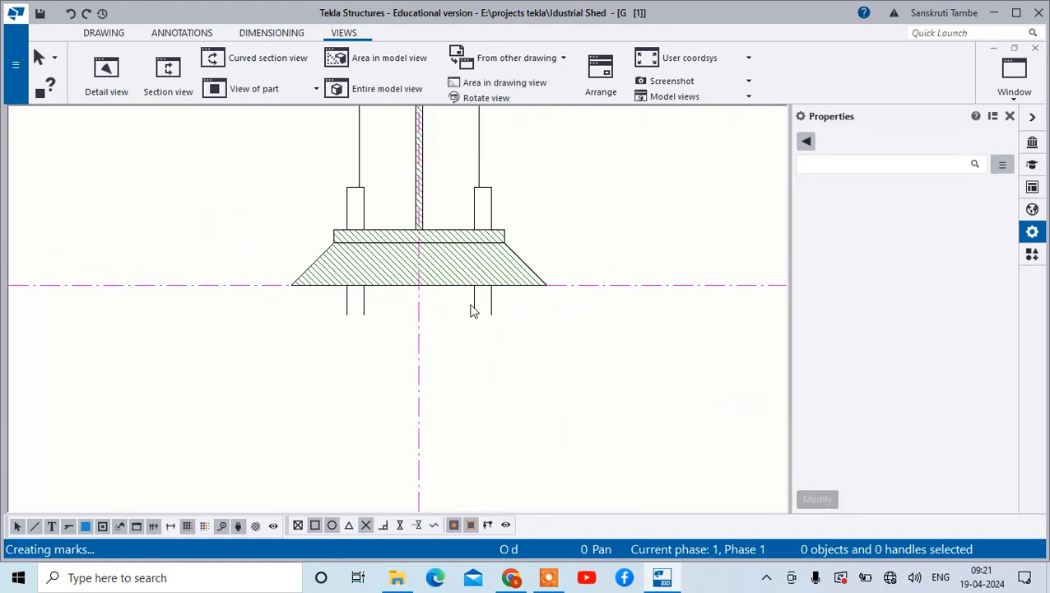
scroll(474, 311, down, 10)
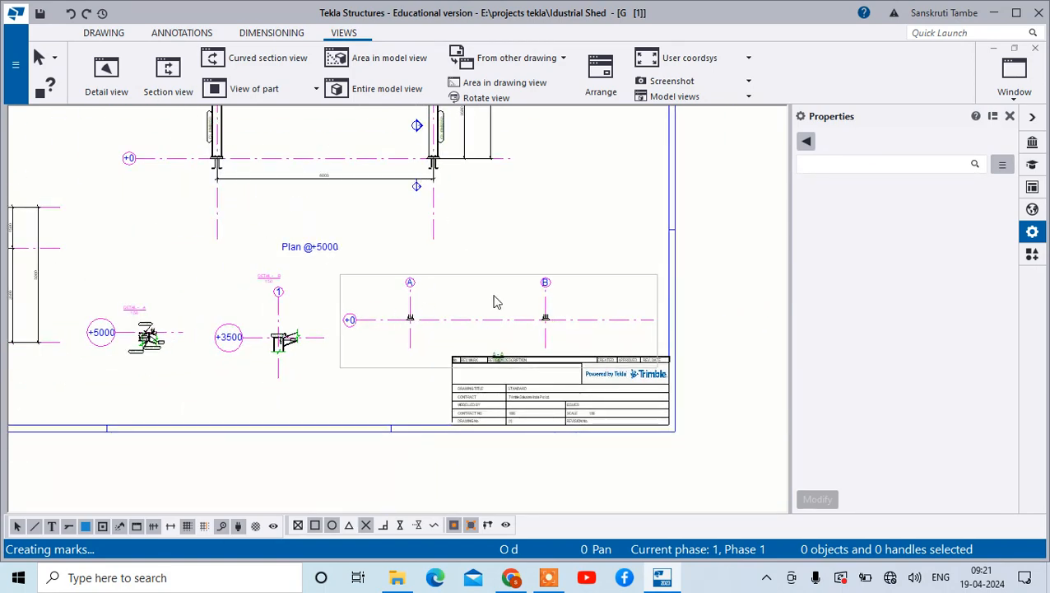
scroll(531, 314, up, 5)
scroll(529, 354, up, 5)
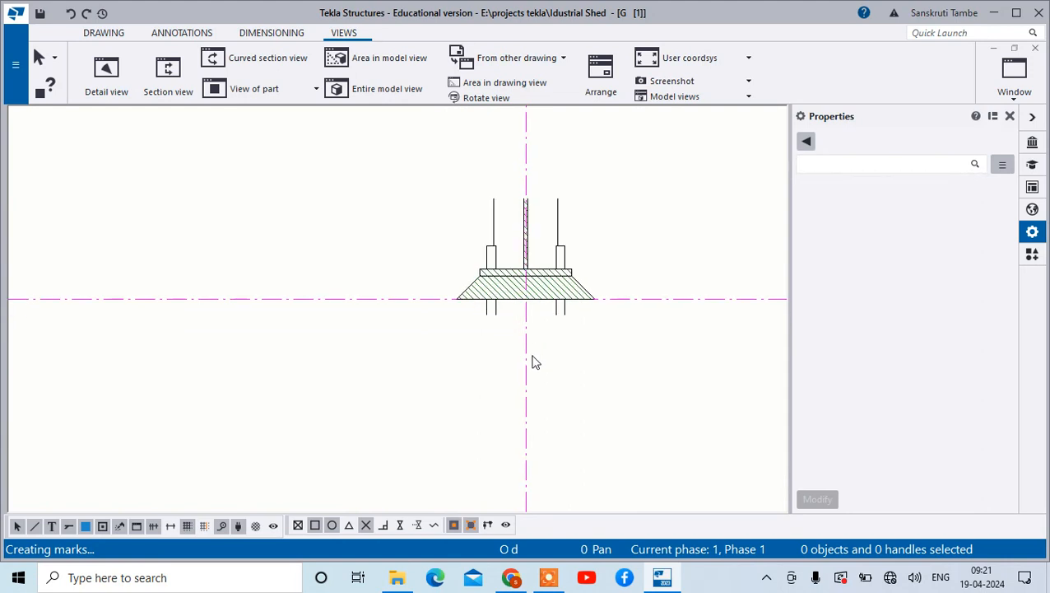
click(530, 264)
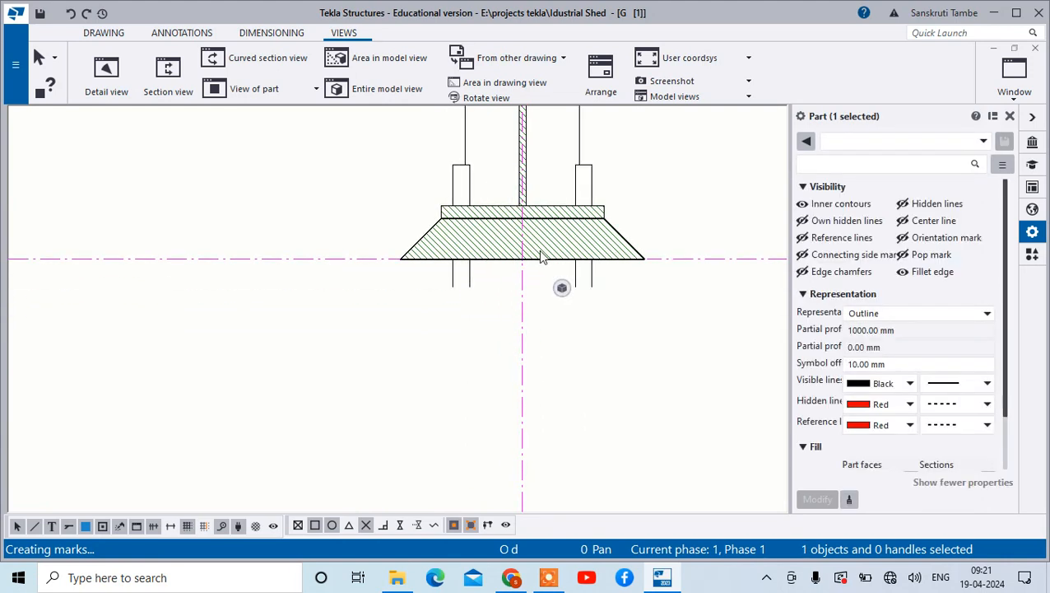
click(270, 33)
click(164, 70)
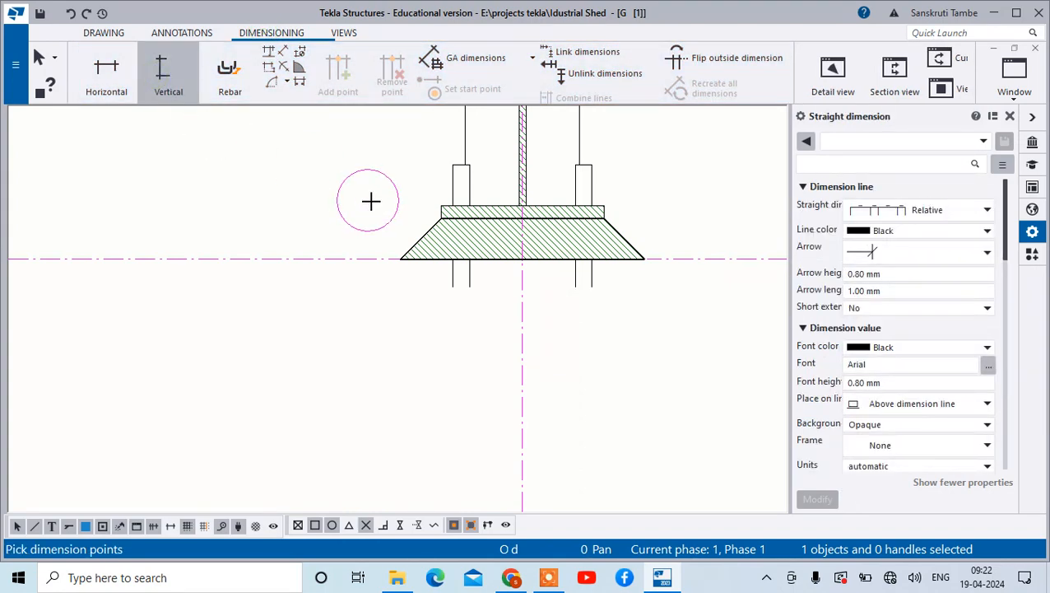
click(442, 215)
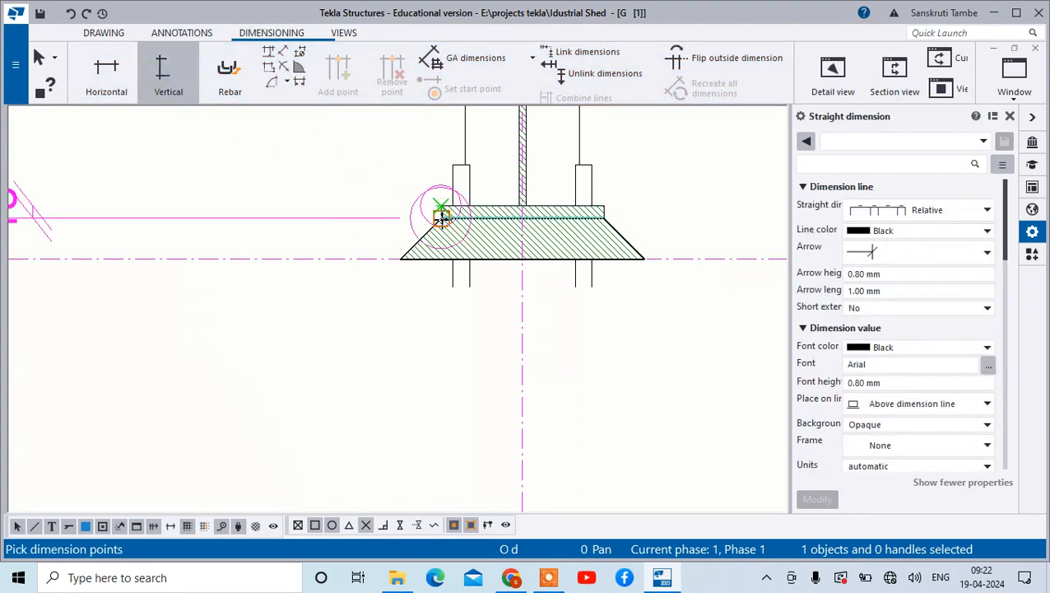
scroll(442, 216, up, 5)
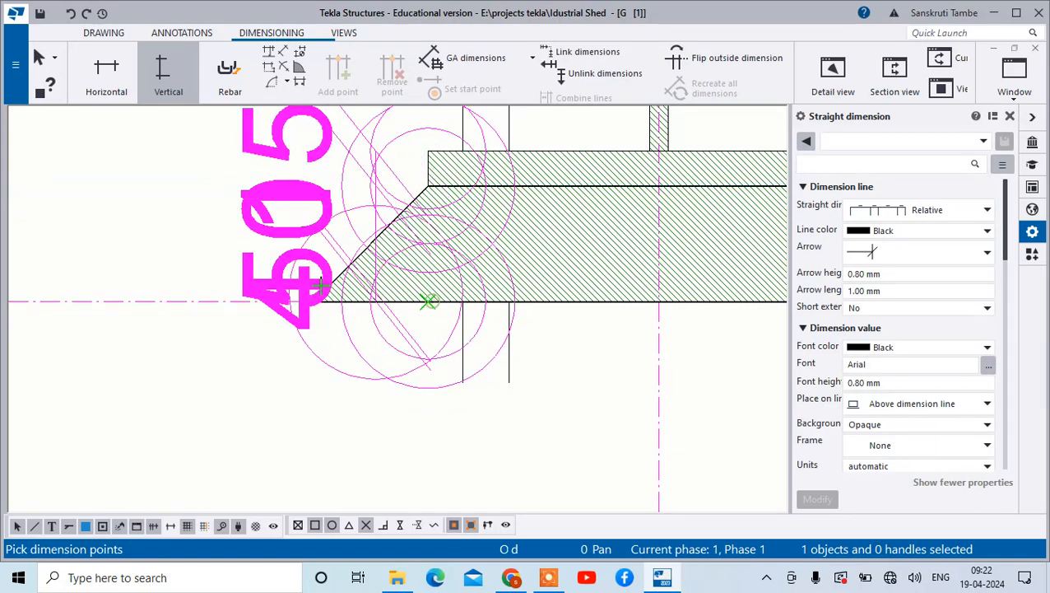
scroll(308, 272, down, 6)
middle_click(260, 273)
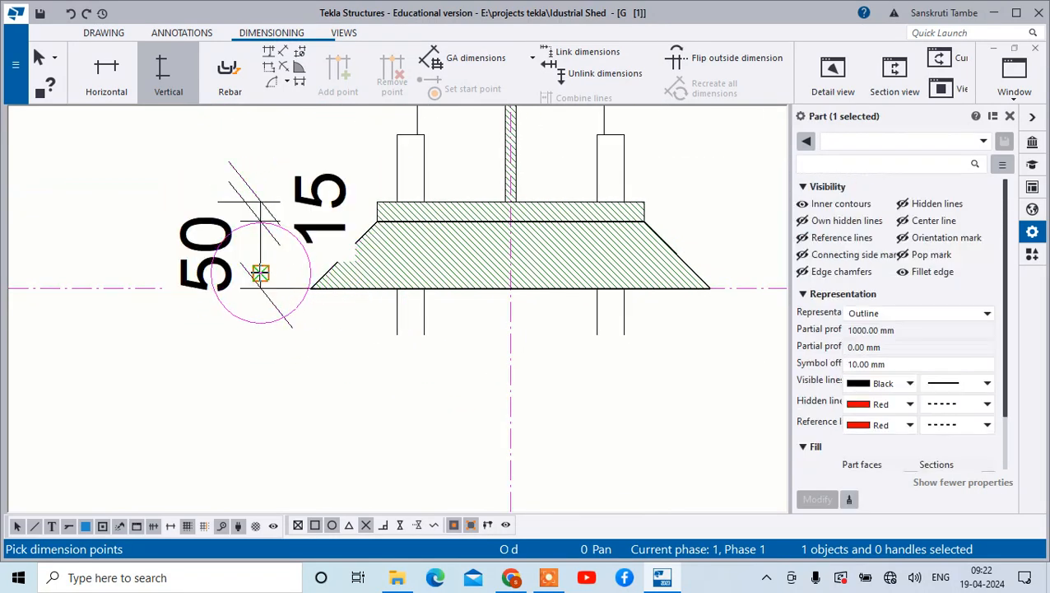
scroll(260, 272, down, 5)
right_click(543, 271)
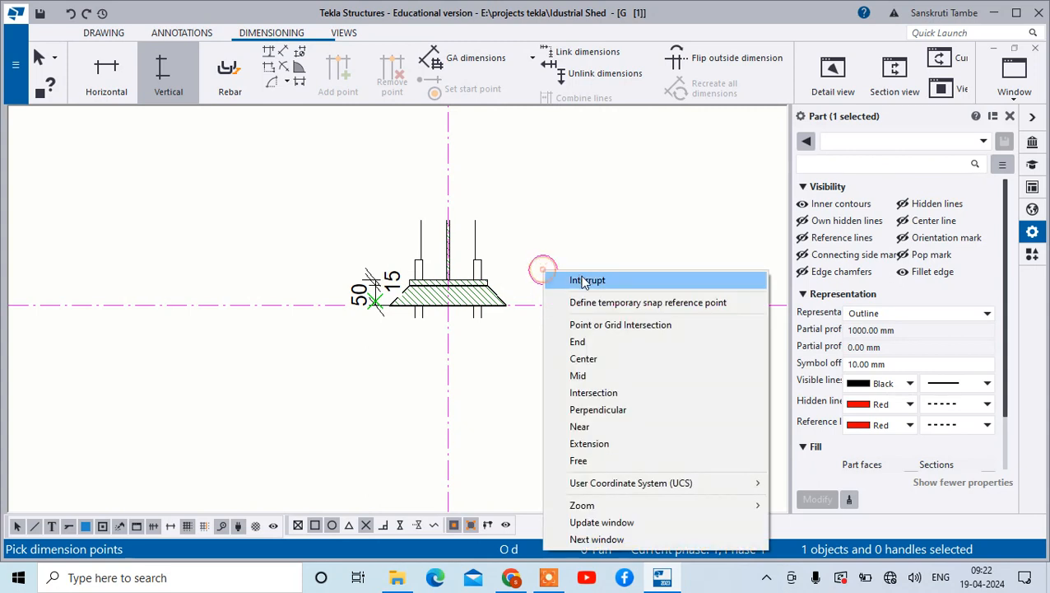
Step: Add a part mark to the anchor rod in the column base section using view properties and bring it close beside the base
click(585, 280)
scroll(494, 265, up, 6)
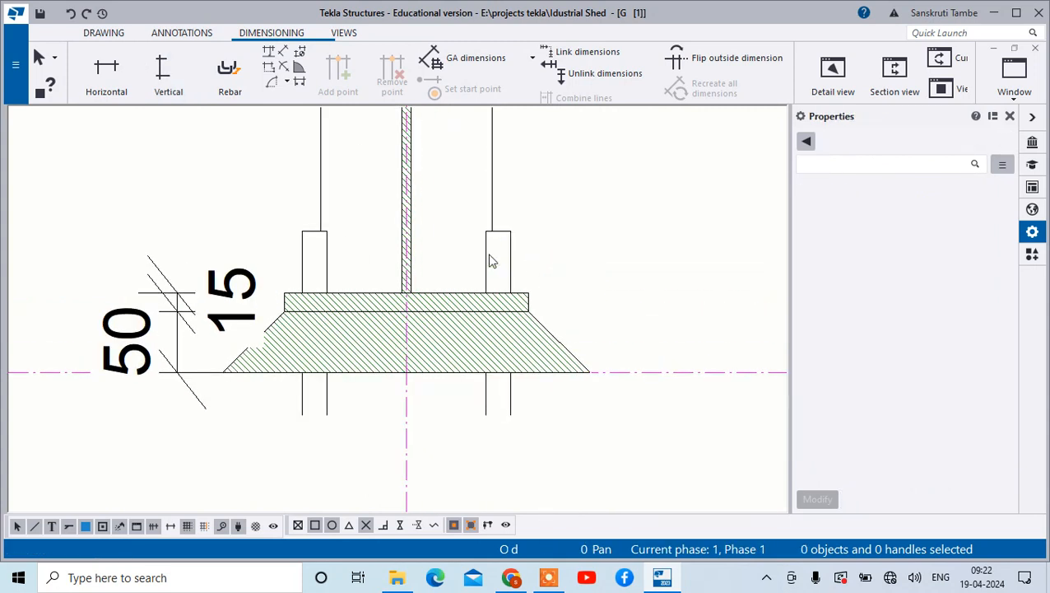
click(489, 262)
right_click(497, 258)
mouse_move(571, 372)
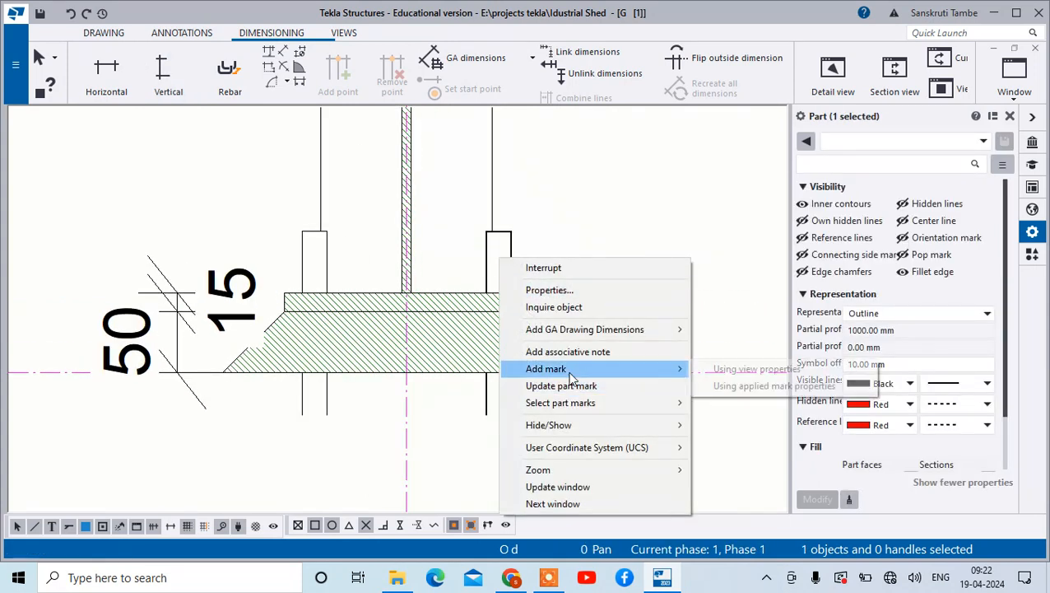
click(712, 369)
scroll(475, 387, down, 5)
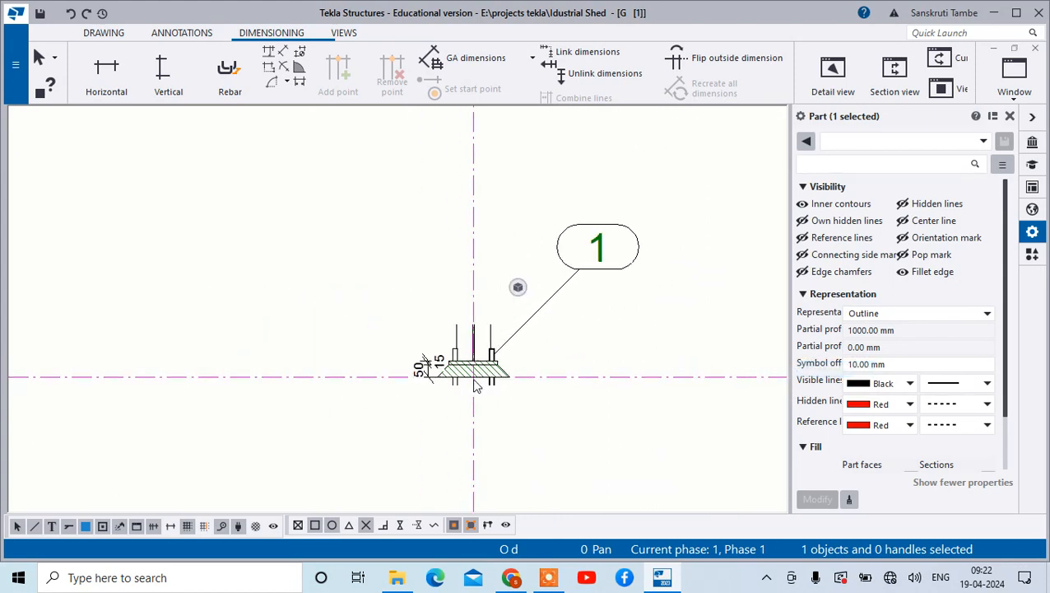
click(597, 262)
drag(581, 269, 526, 361)
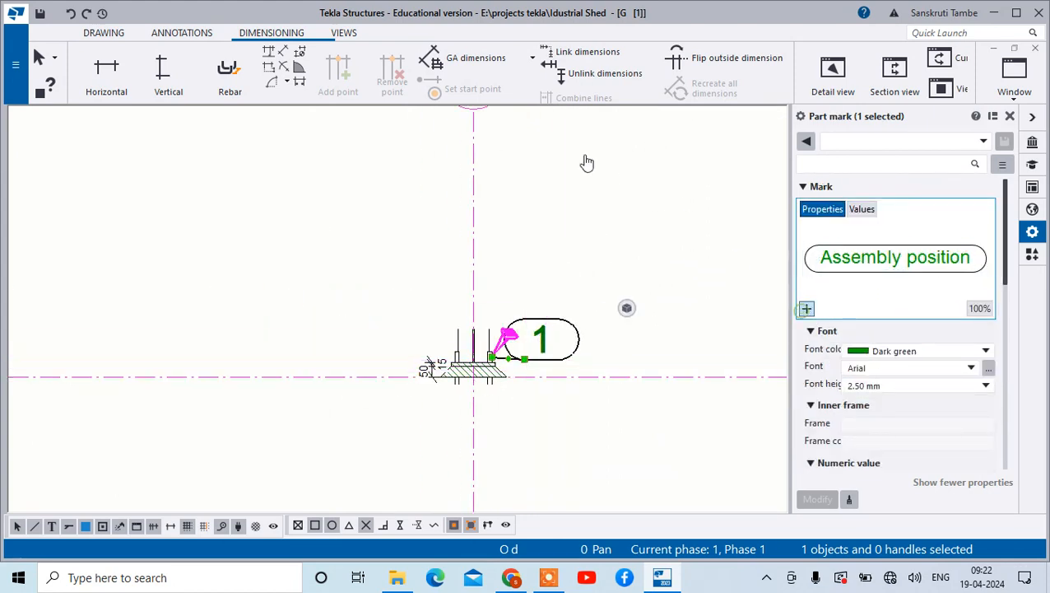
Step: Make the anchor rod's mark show only the profile in 1.00 mm text and shift it slightly down beside the base plate
text(profile)
click(597, 58)
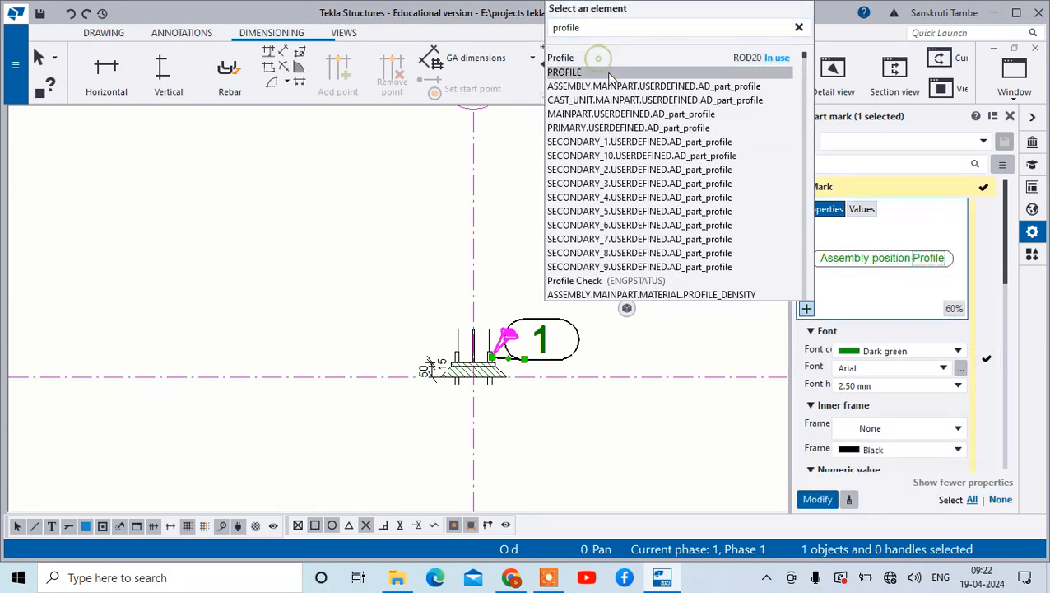
click(818, 500)
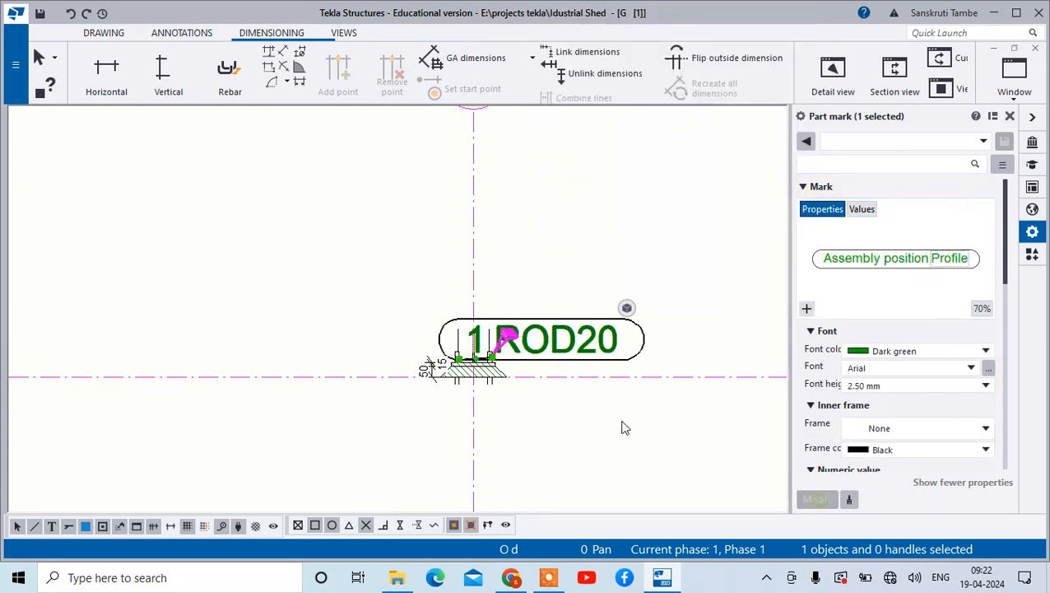
click(926, 256)
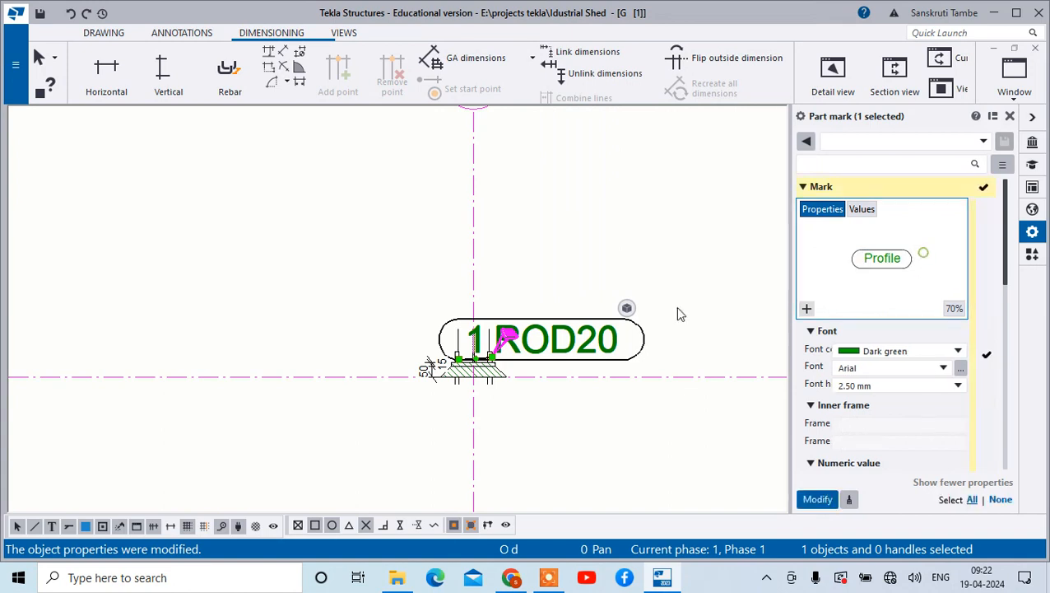
click(856, 386)
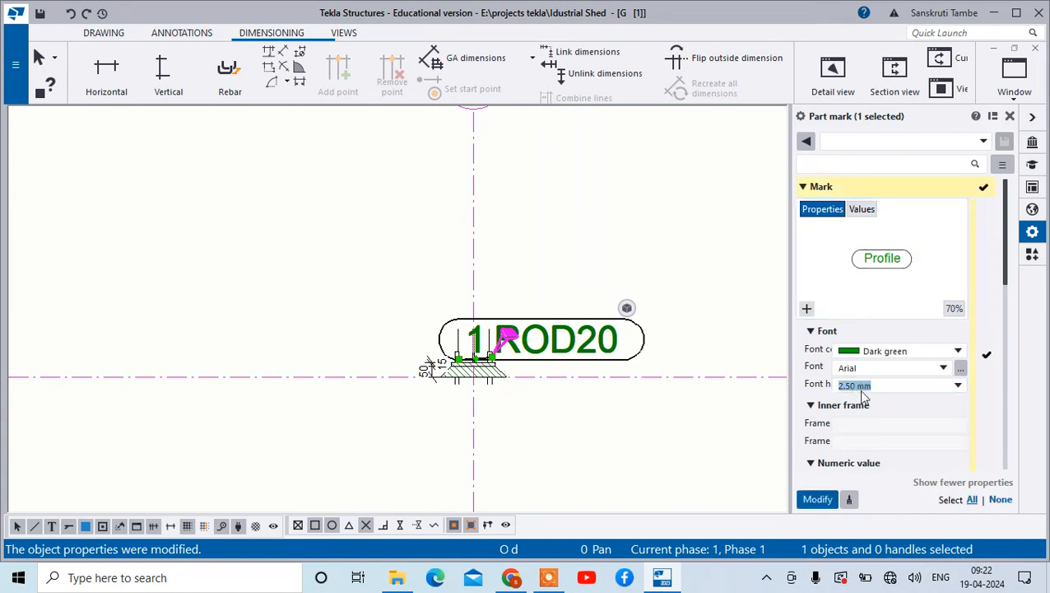
click(815, 493)
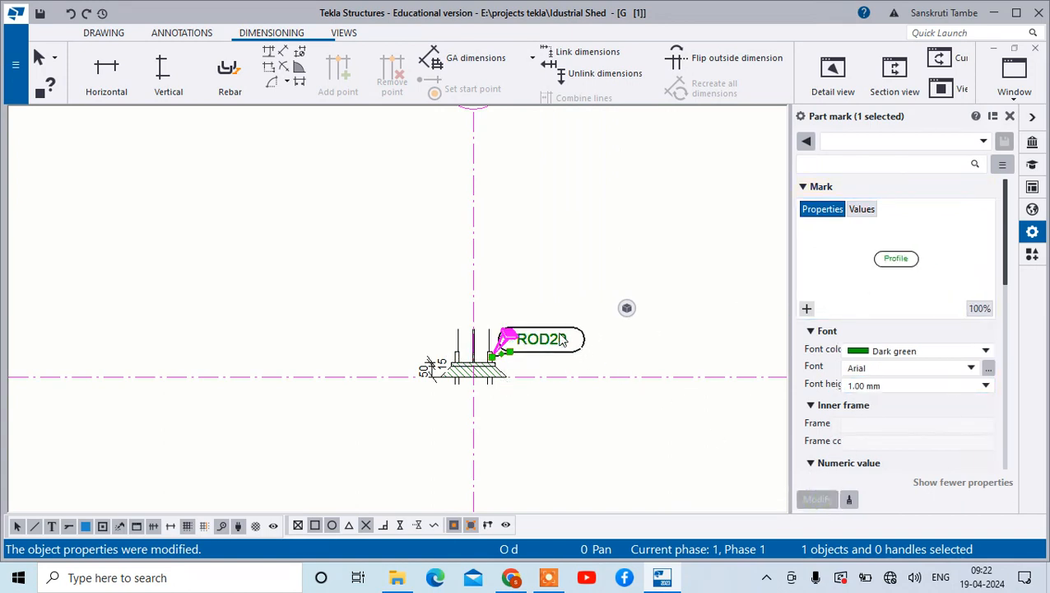
drag(567, 336, 578, 359)
click(575, 422)
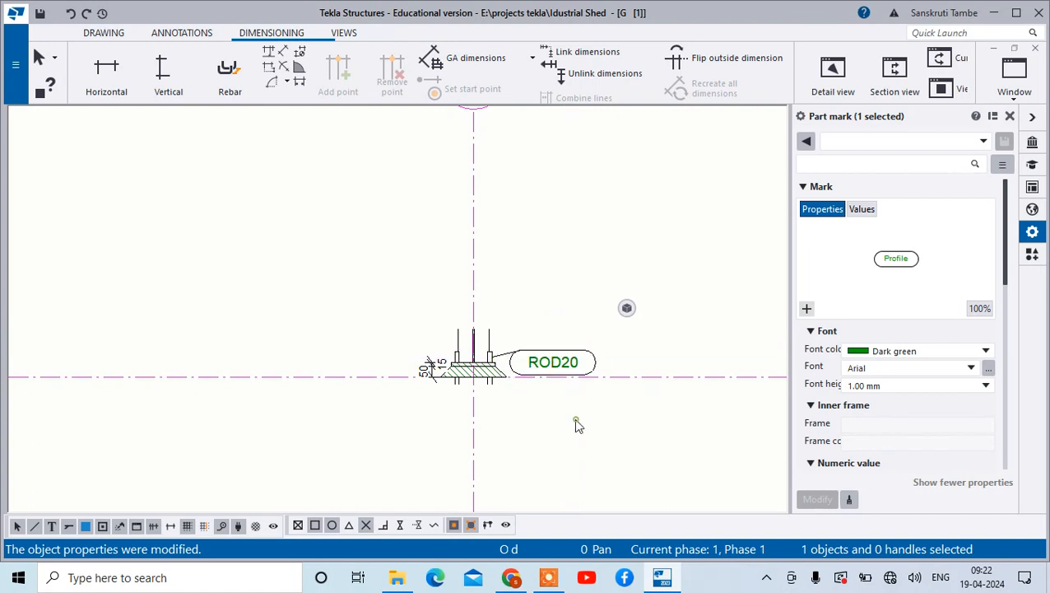
Step: Add a part mark to the base plate using view properties and place it below the column base section
scroll(449, 429, up, 2)
scroll(515, 333, up, 2)
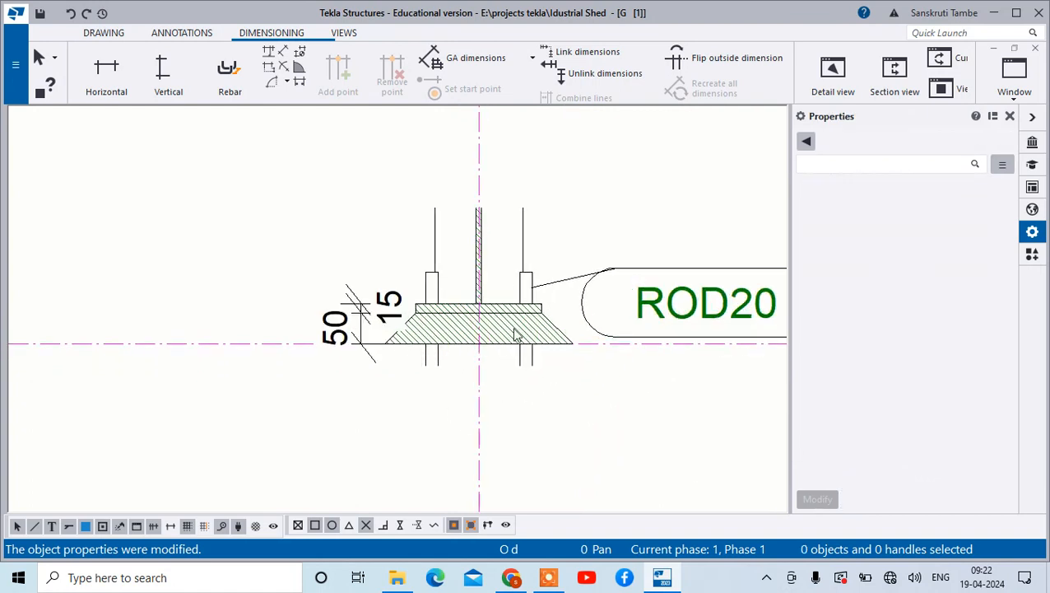
scroll(609, 357, down, 6)
scroll(568, 354, up, 10)
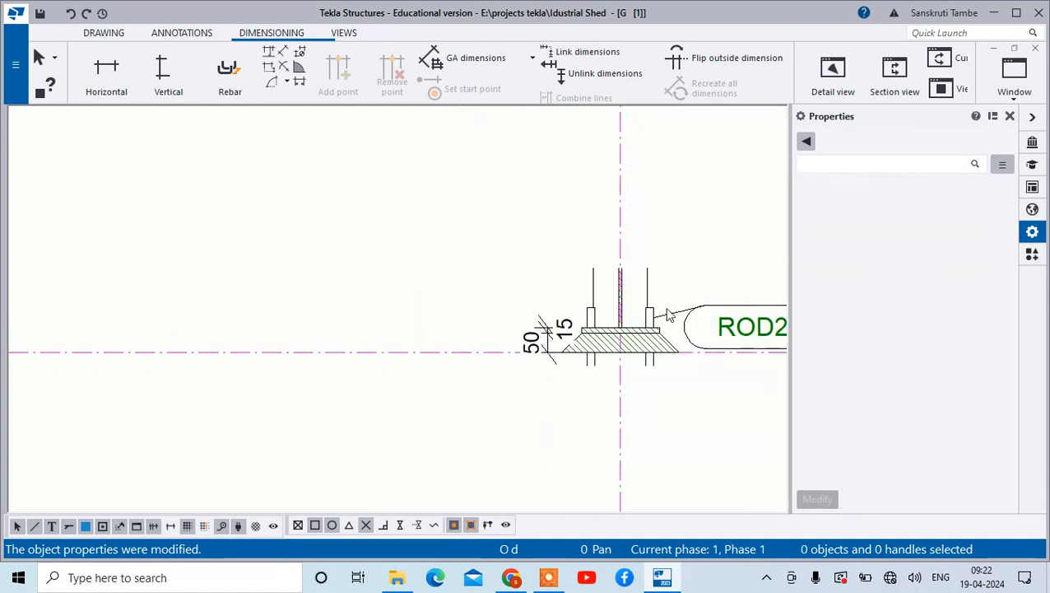
click(656, 316)
right_click(656, 316)
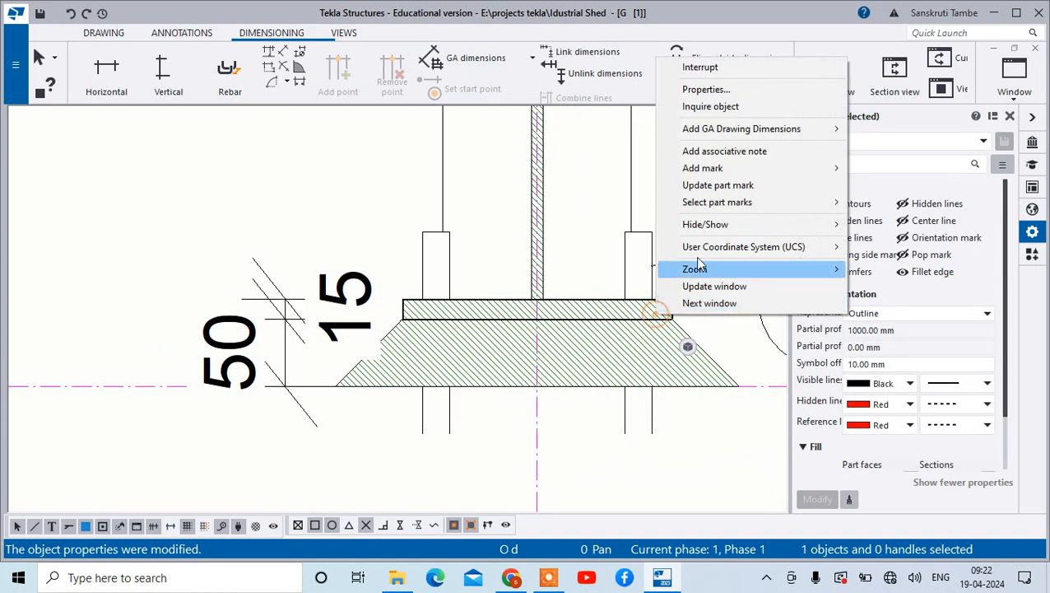
mouse_move(807, 176)
click(905, 169)
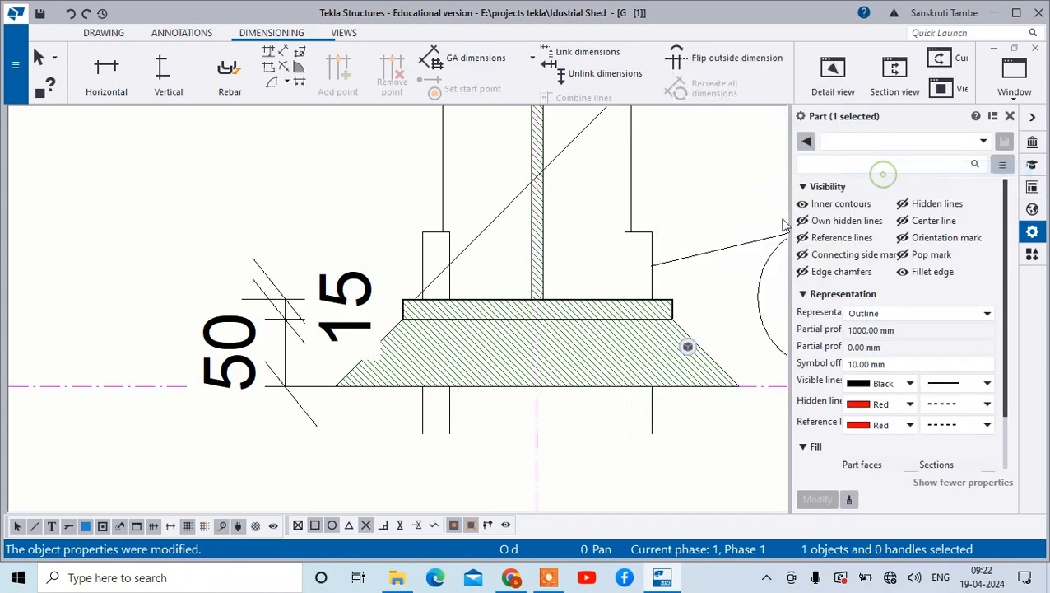
scroll(444, 366, down, 6)
scroll(438, 367, down, 2)
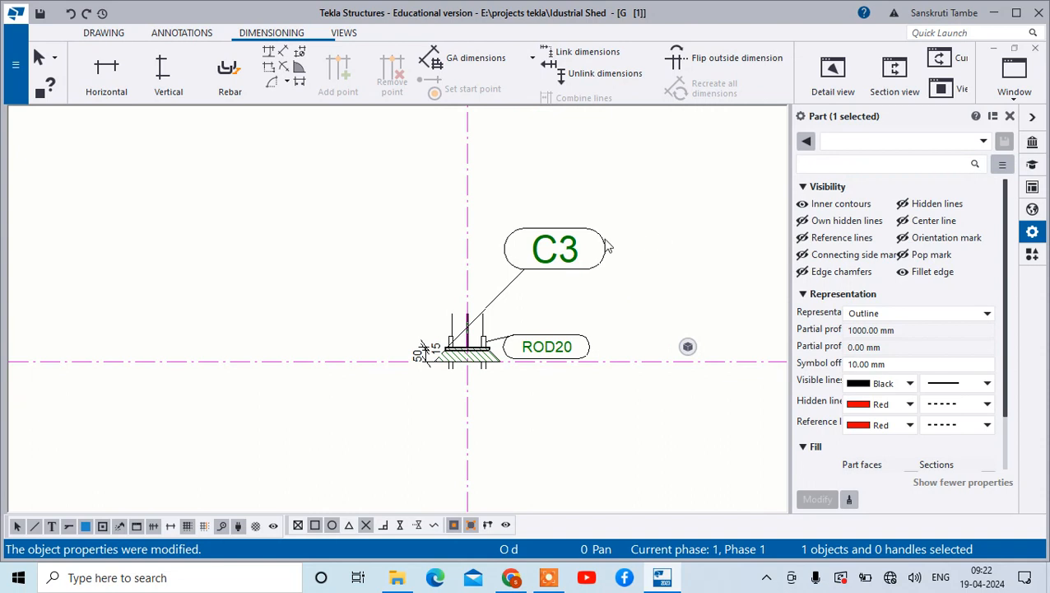
click(562, 274)
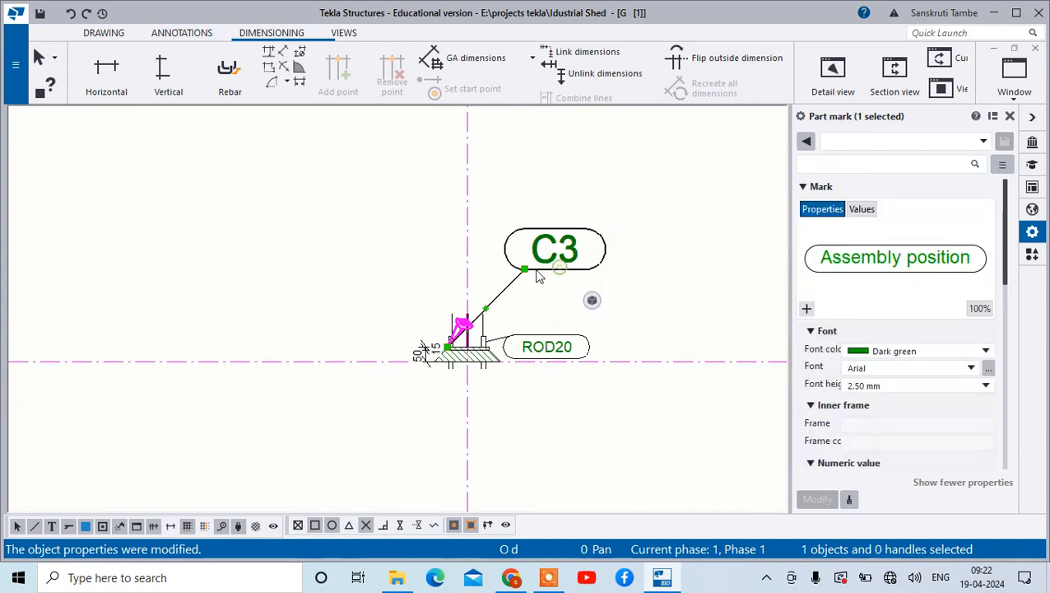
drag(525, 274, 483, 419)
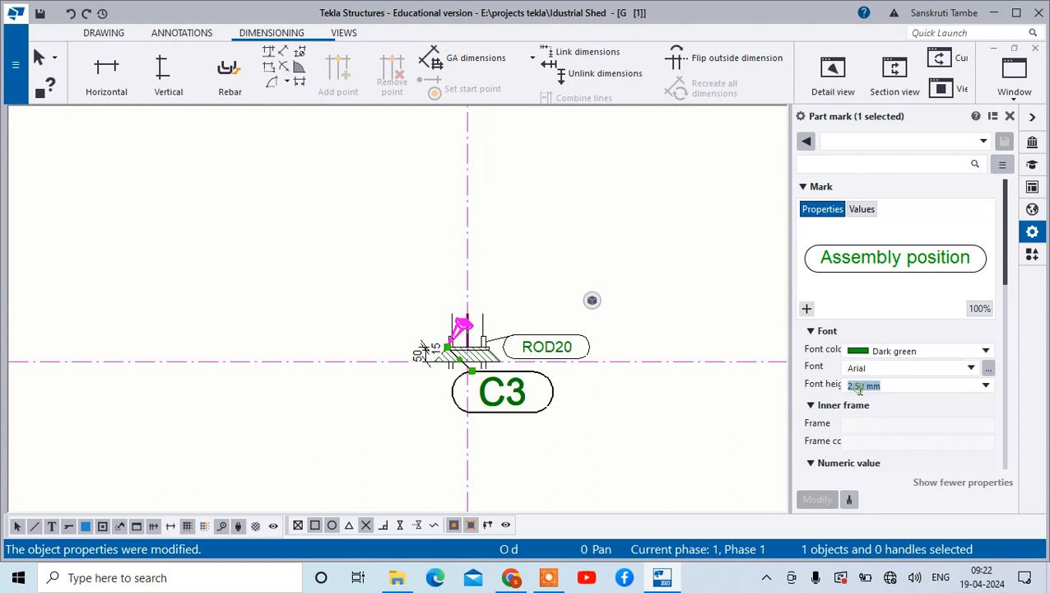
Step: Add the profile after the assembly position in the base plate's mark and set the font height of both elements to 1
text(1)
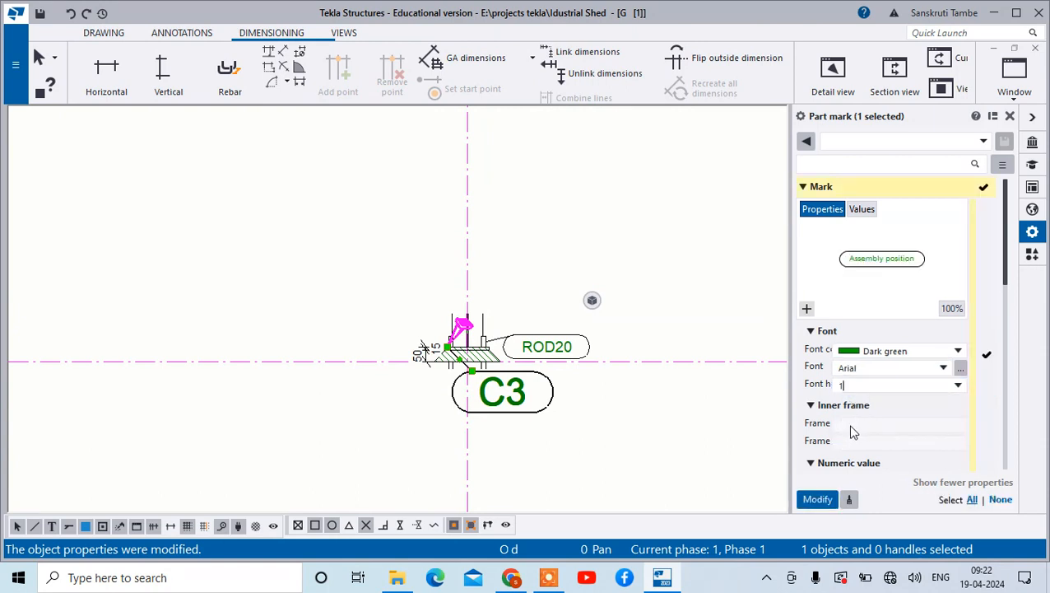
click(818, 501)
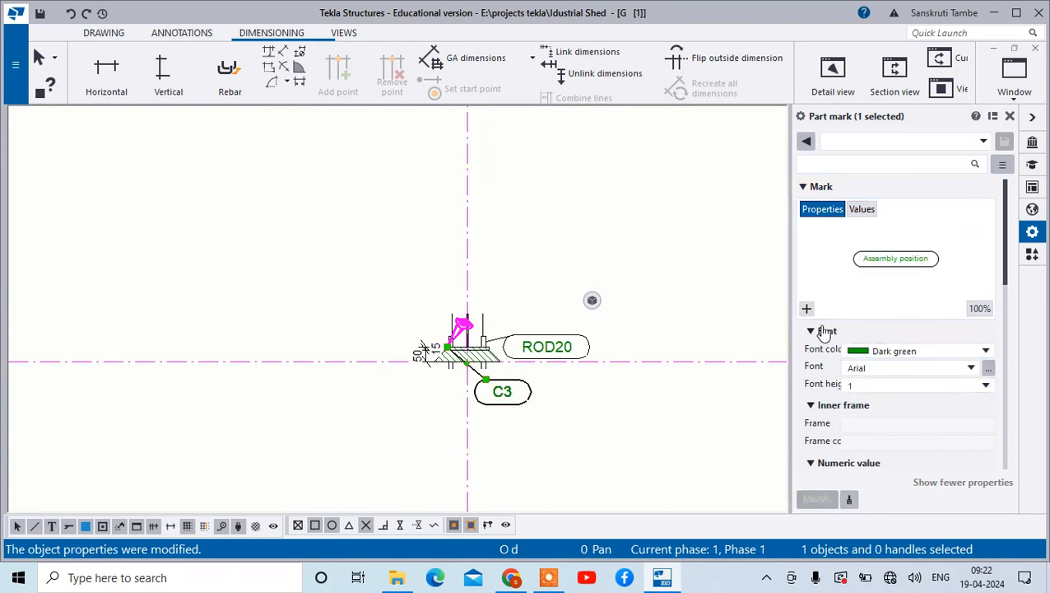
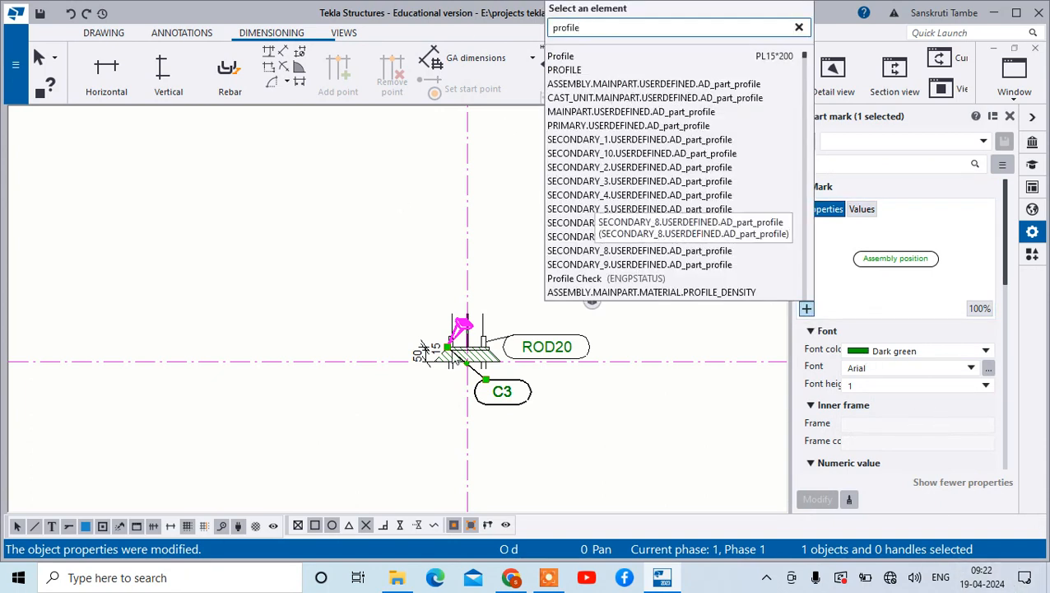
click(580, 58)
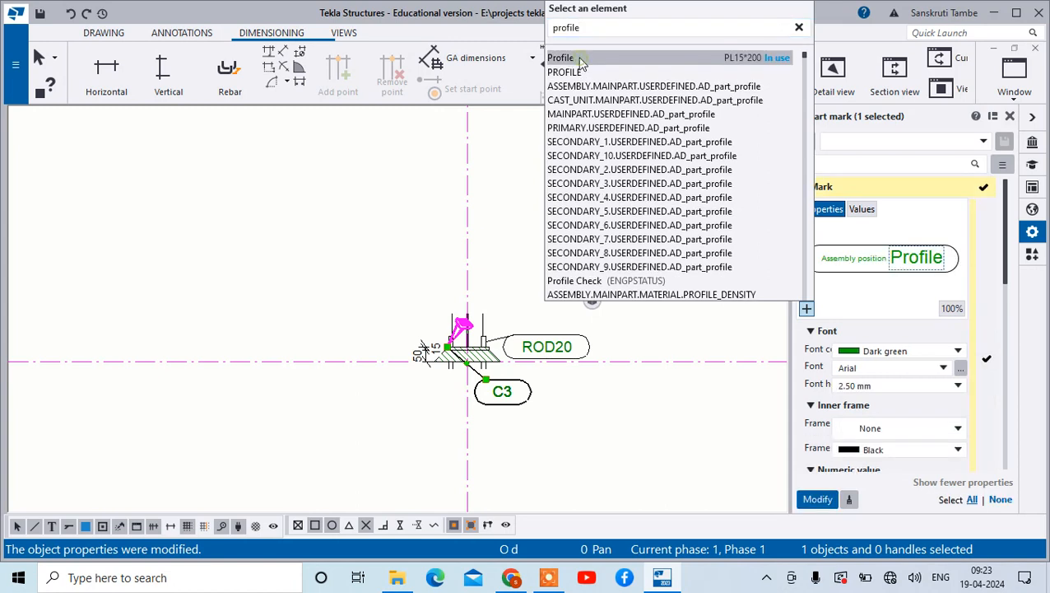
click(816, 499)
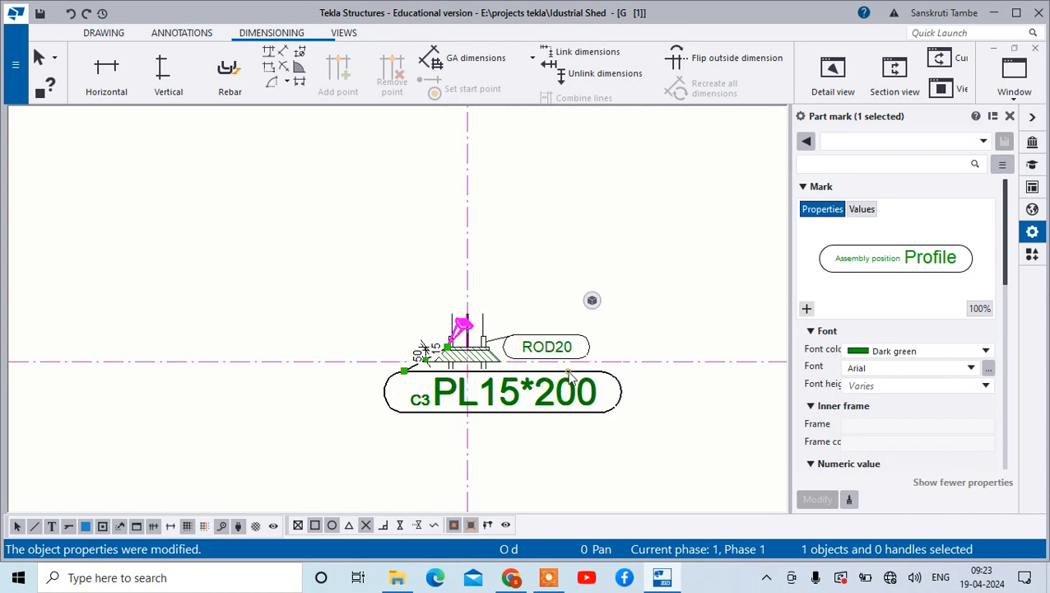
click(865, 388)
text(1)
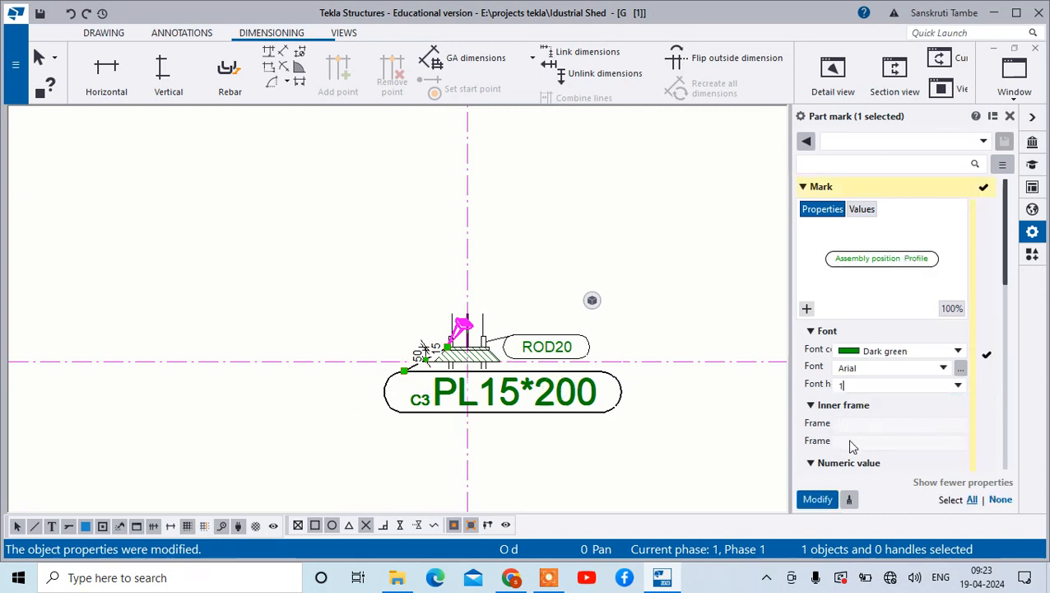
click(829, 501)
click(608, 477)
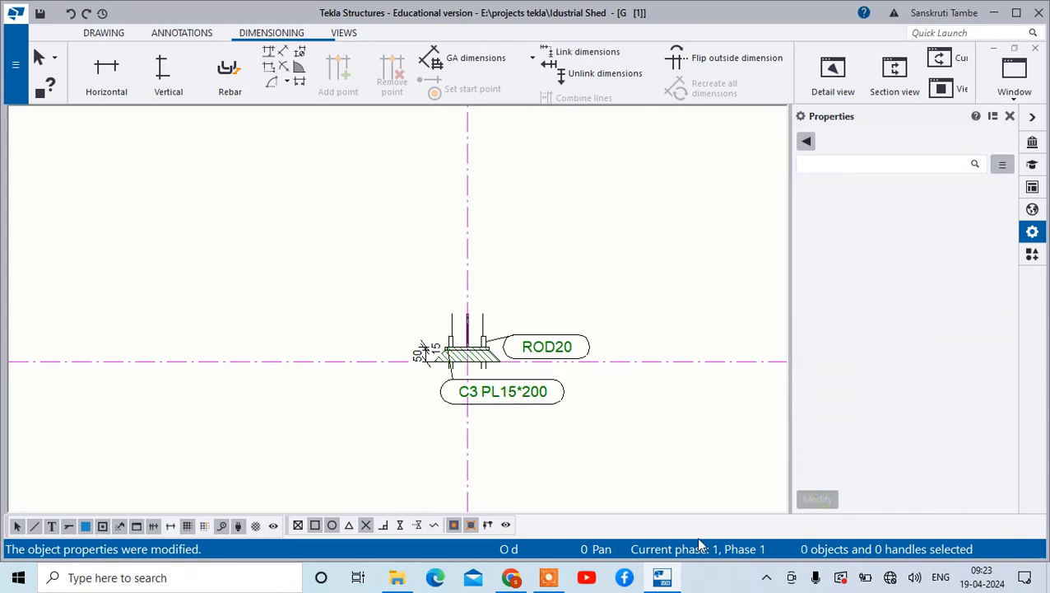
Step: Examine the marked column base section, Details A and B, and the arrangement of all views on the sheet
scroll(460, 443, up, 3)
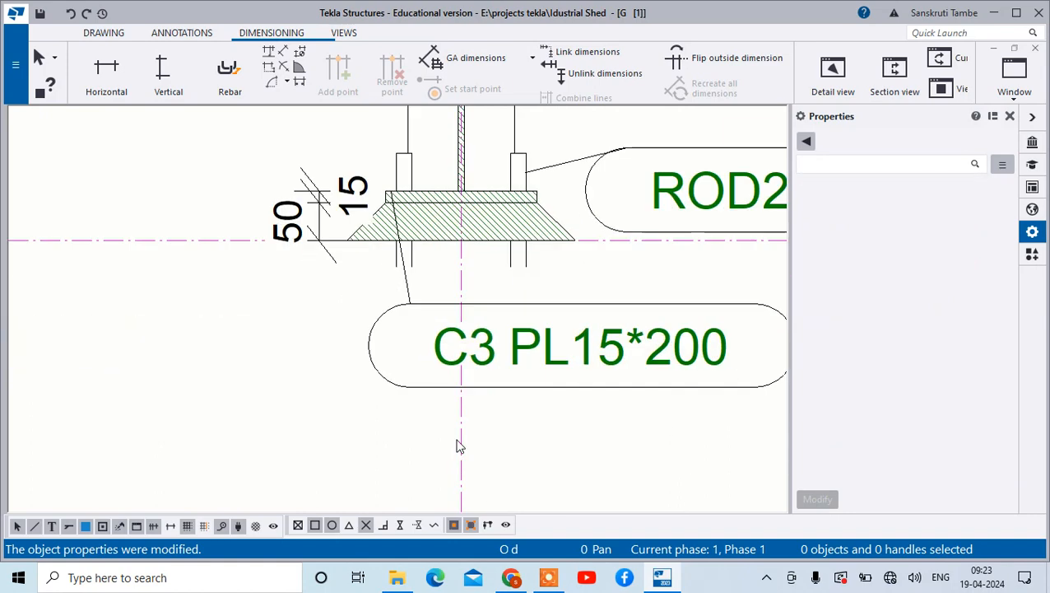
scroll(459, 443, down, 5)
scroll(638, 375, down, 4)
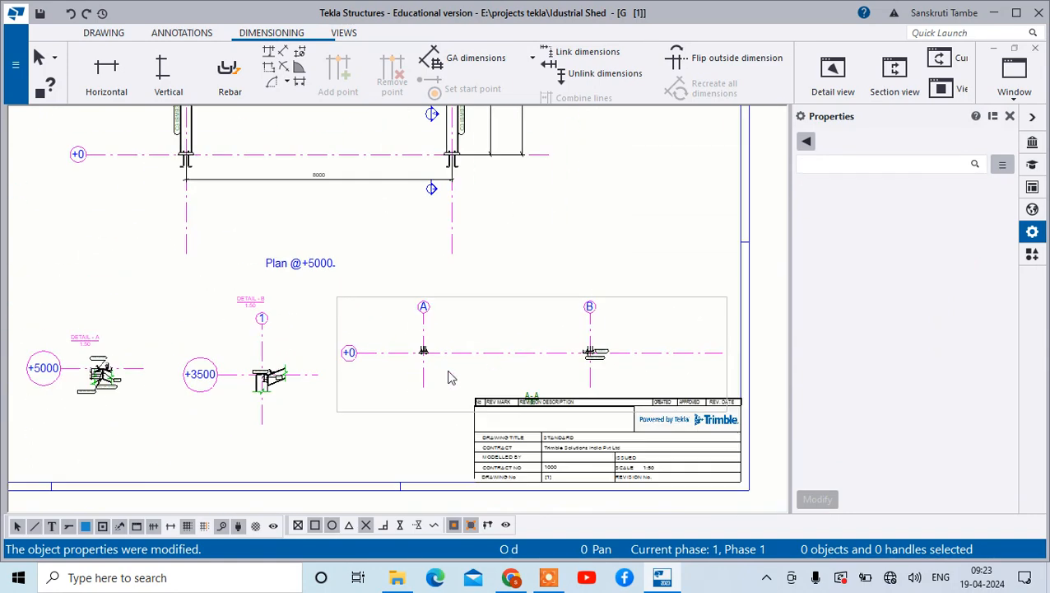
scroll(437, 386, up, 4)
scroll(443, 317, up, 2)
scroll(429, 346, down, 6)
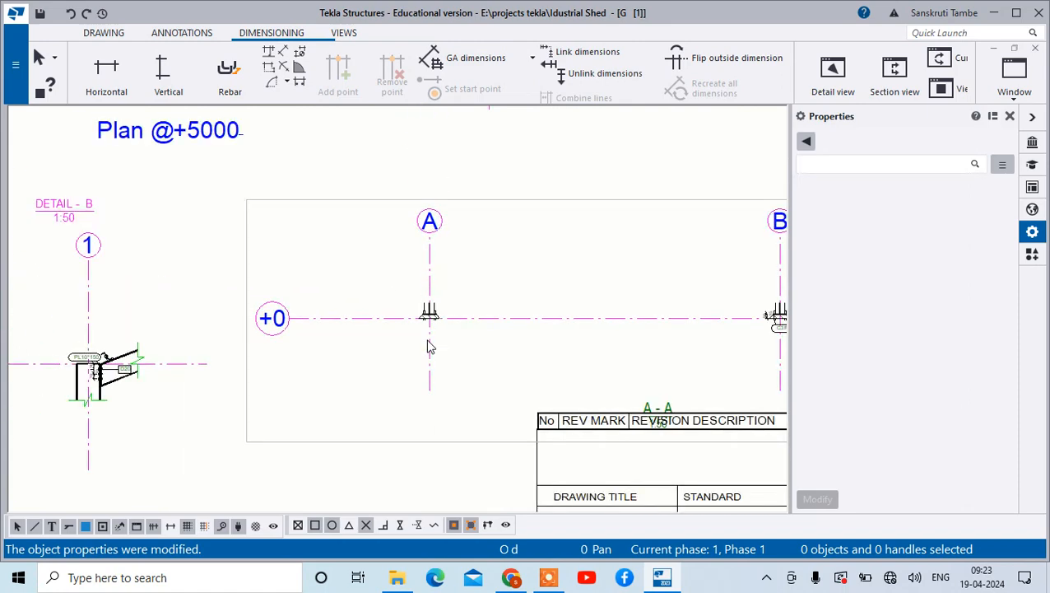
scroll(469, 242, up, 4)
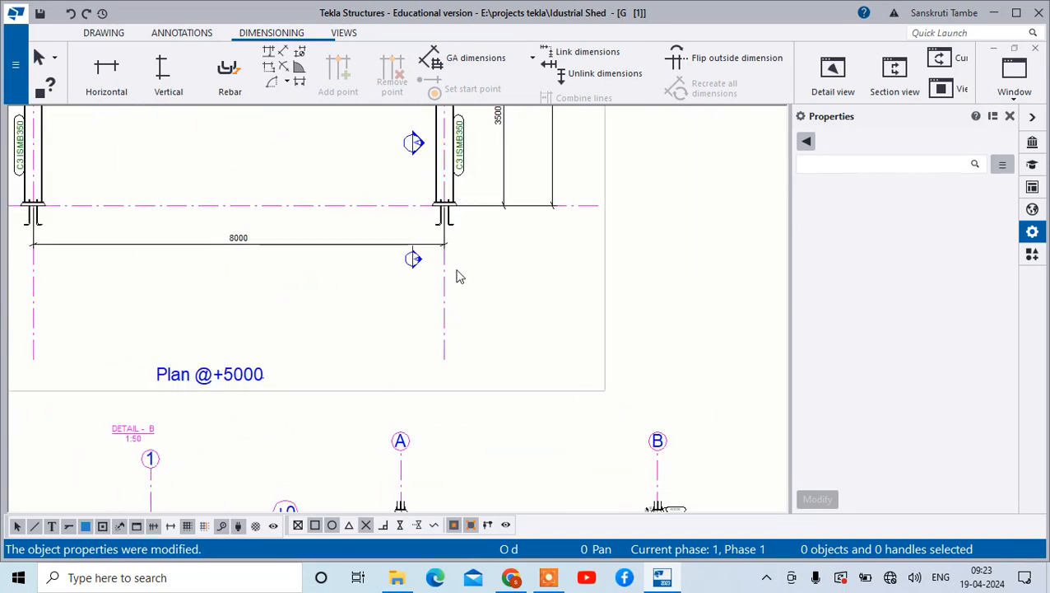
scroll(392, 245, down, 5)
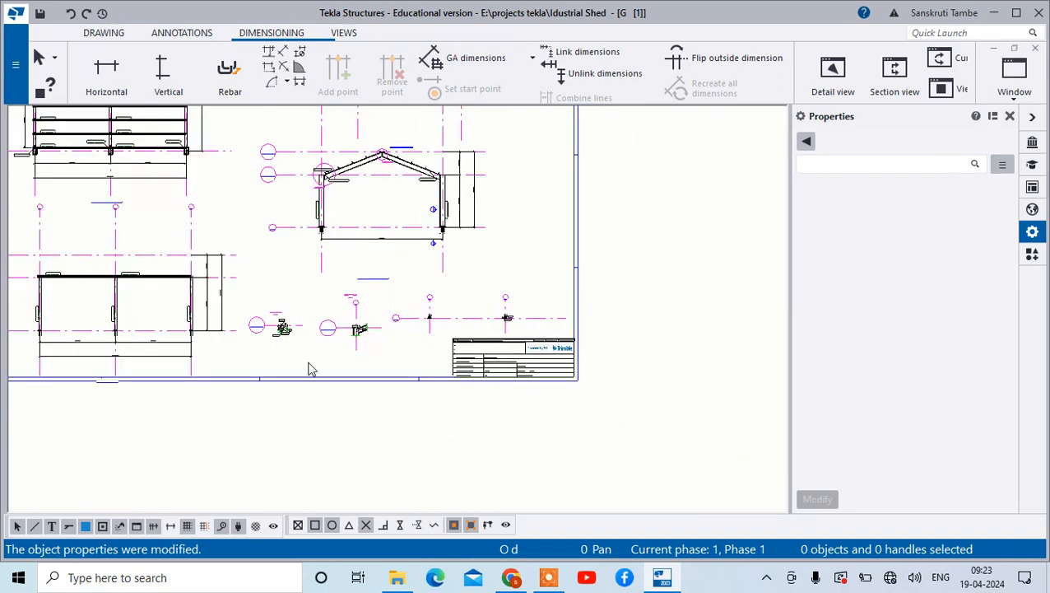
scroll(92, 167, down, 3)
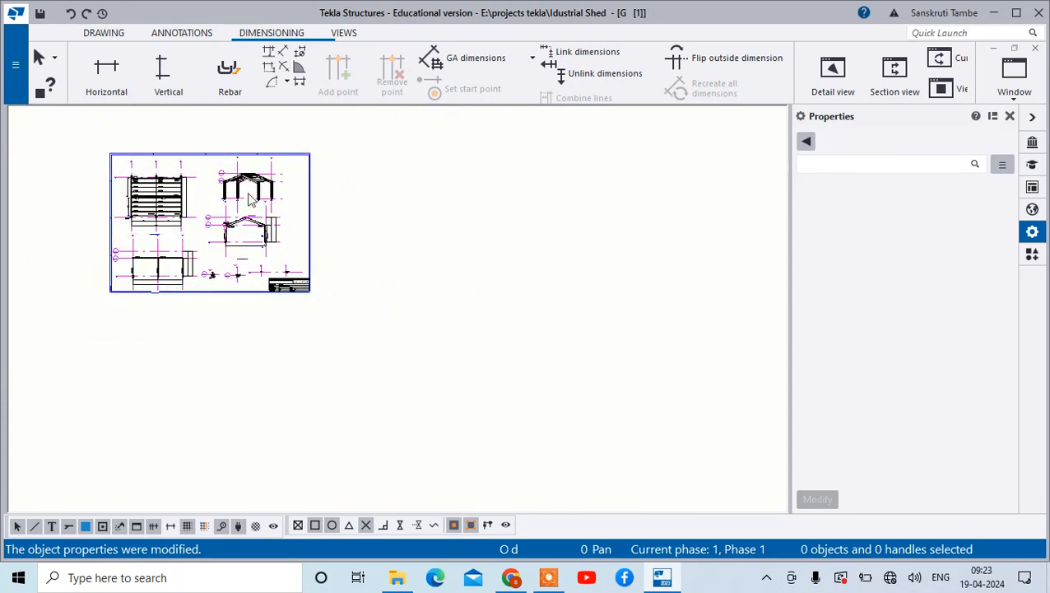
scroll(247, 202, up, 5)
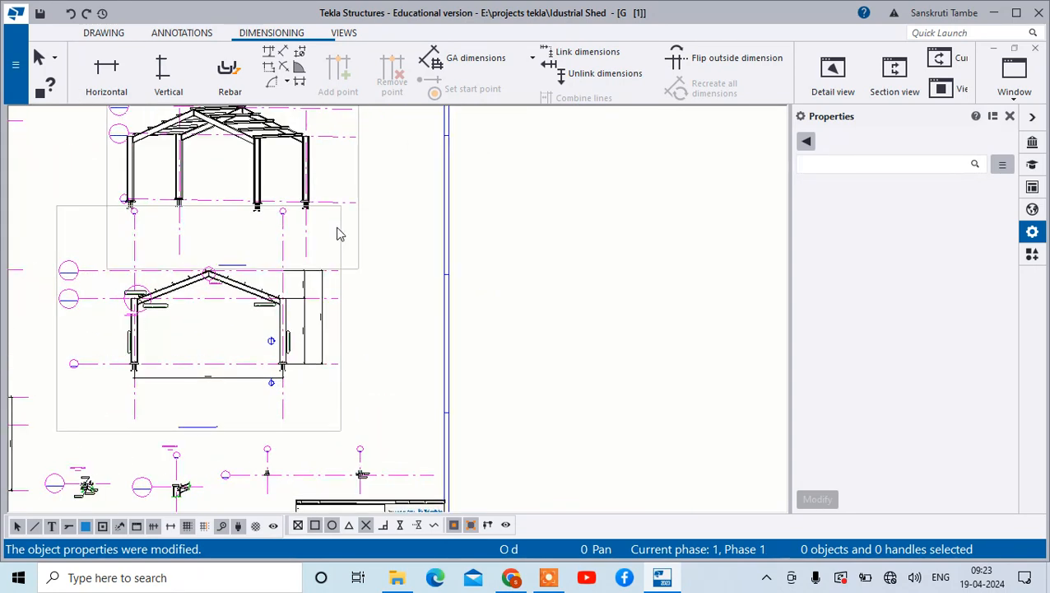
scroll(340, 232, down, 4)
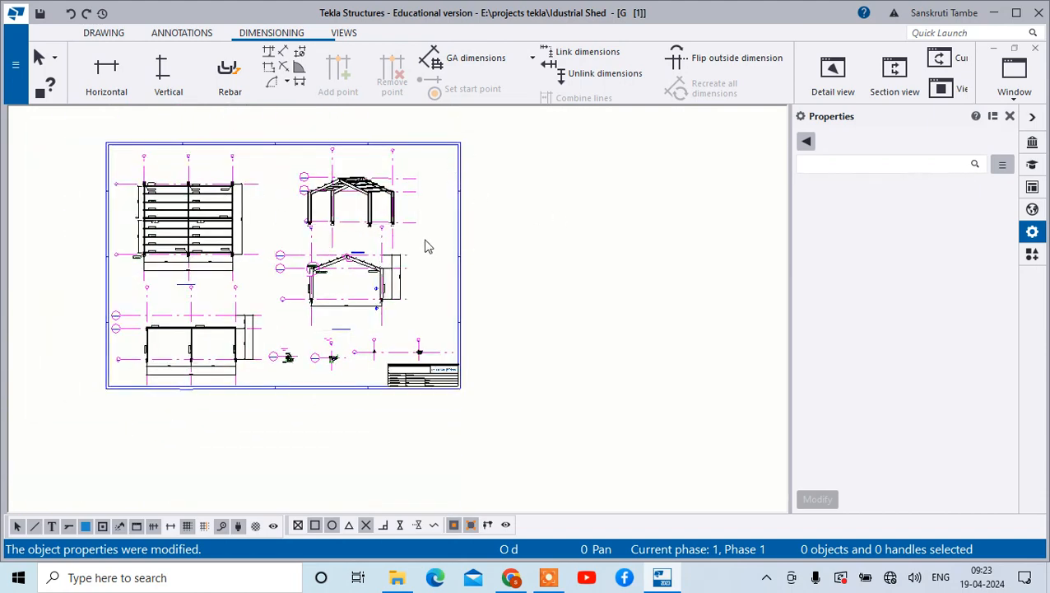
scroll(236, 284, up, 5)
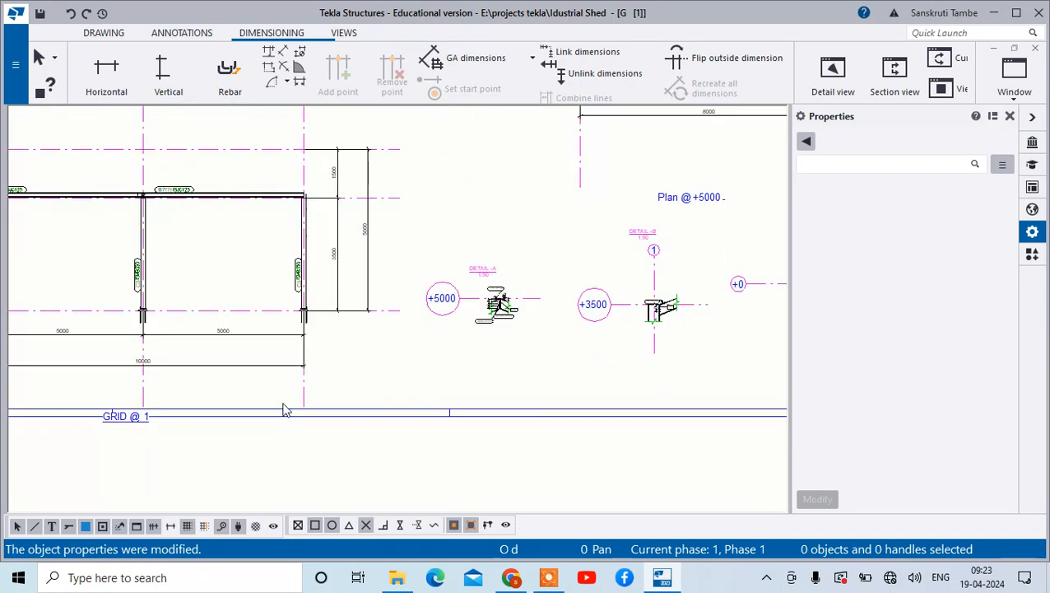
scroll(259, 358, down, 5)
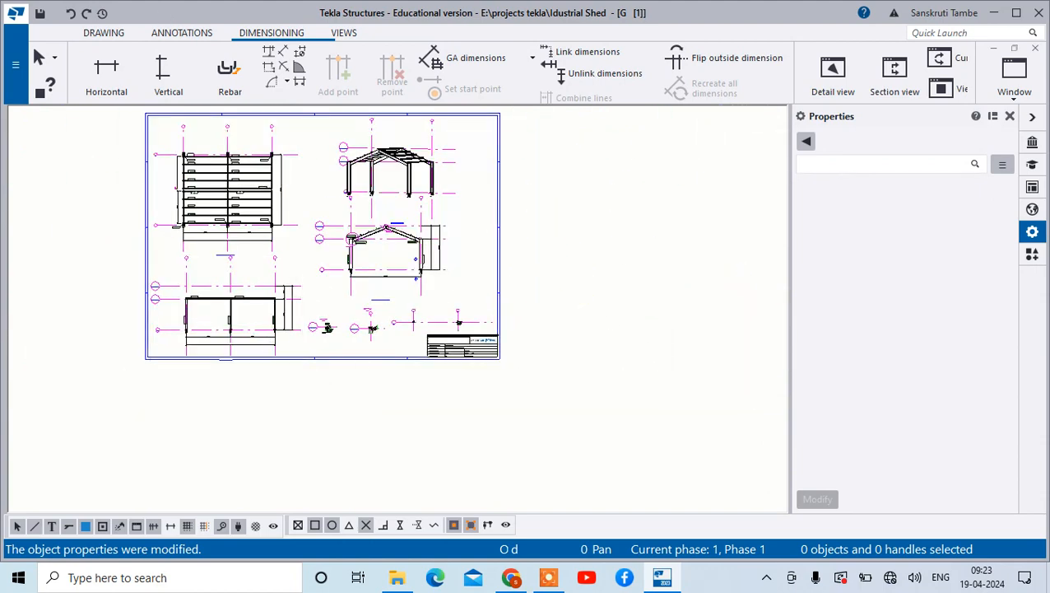
Step: Set the general arrangement drawing's layout to the specified sheet size a3 (420x297) and apply it
double_click(551, 201)
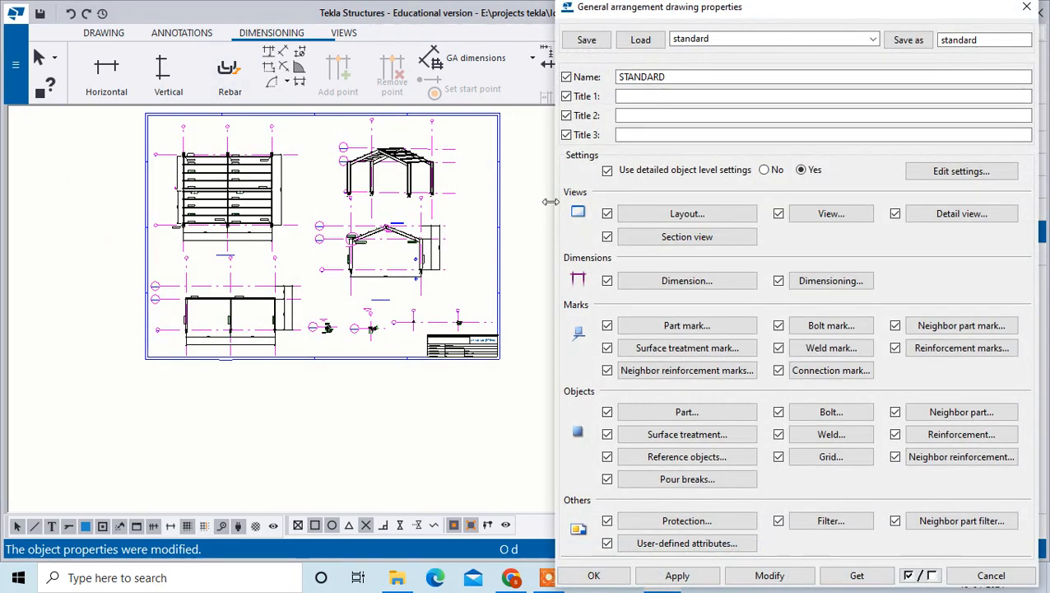
click(721, 216)
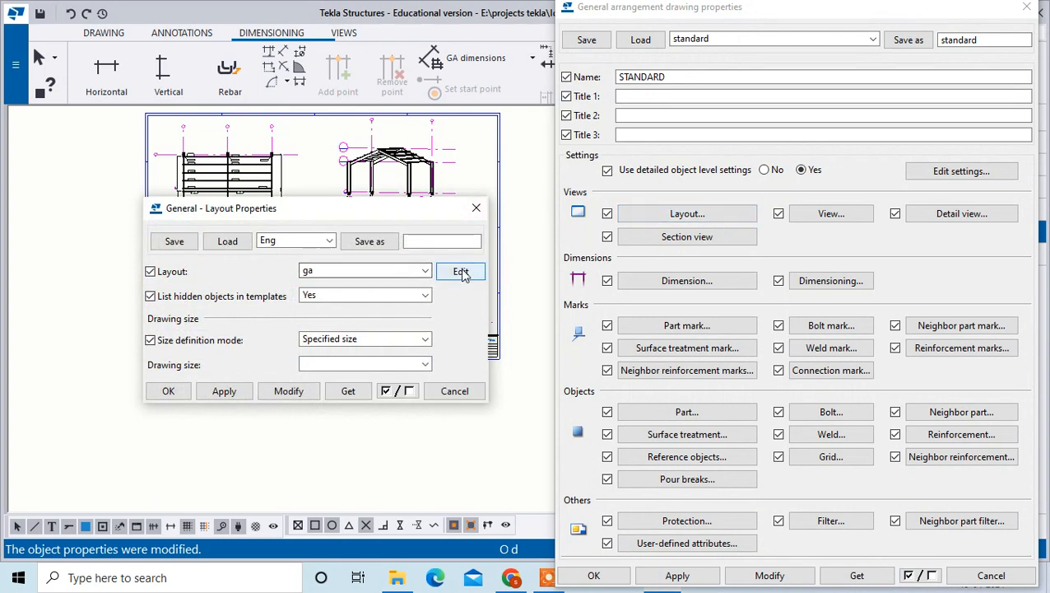
click(423, 366)
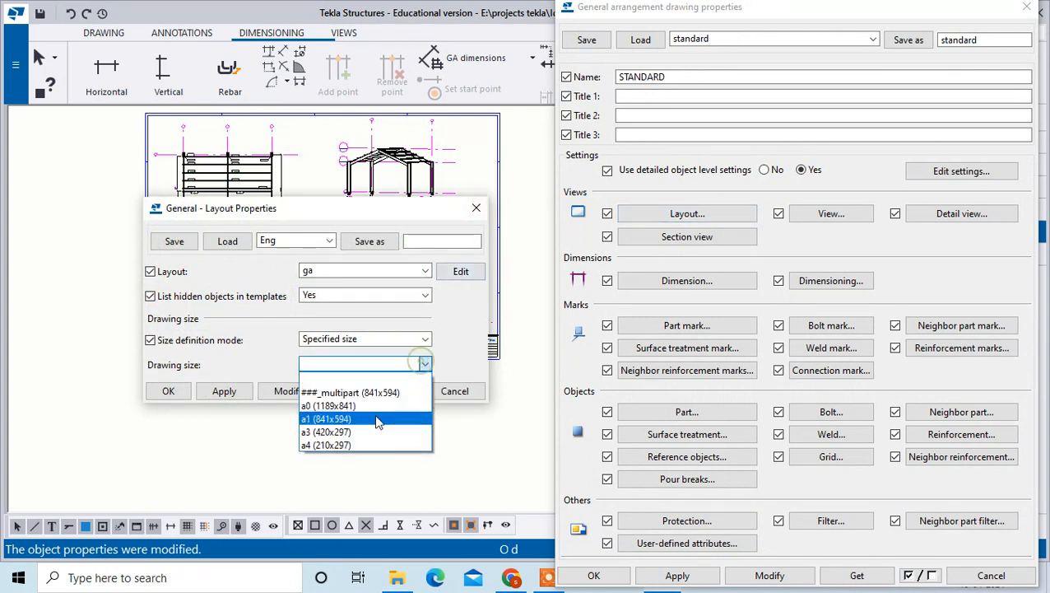
click(368, 432)
click(301, 394)
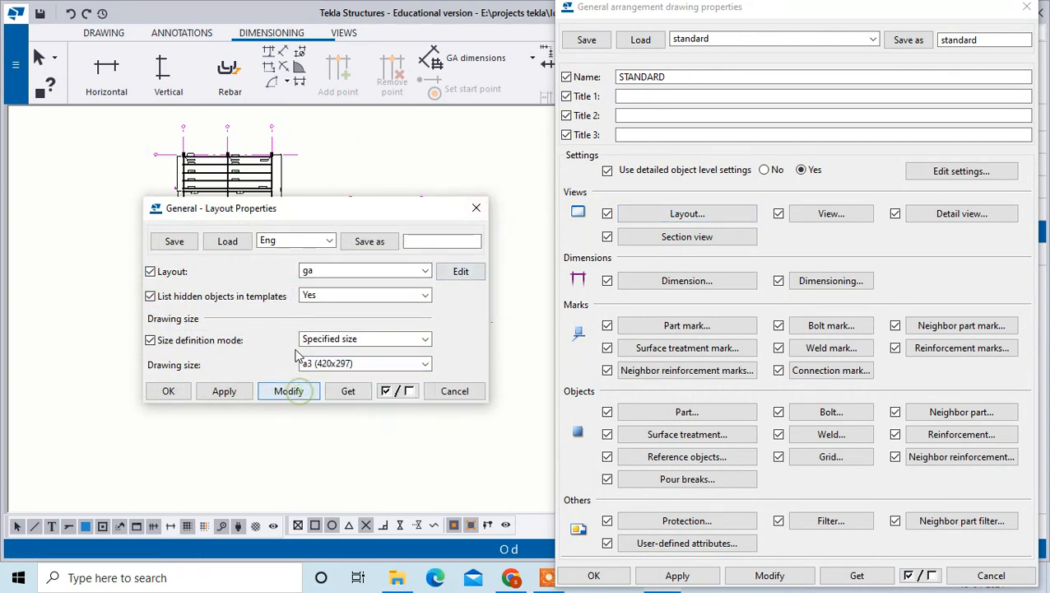
drag(335, 215, 309, 178)
click(363, 326)
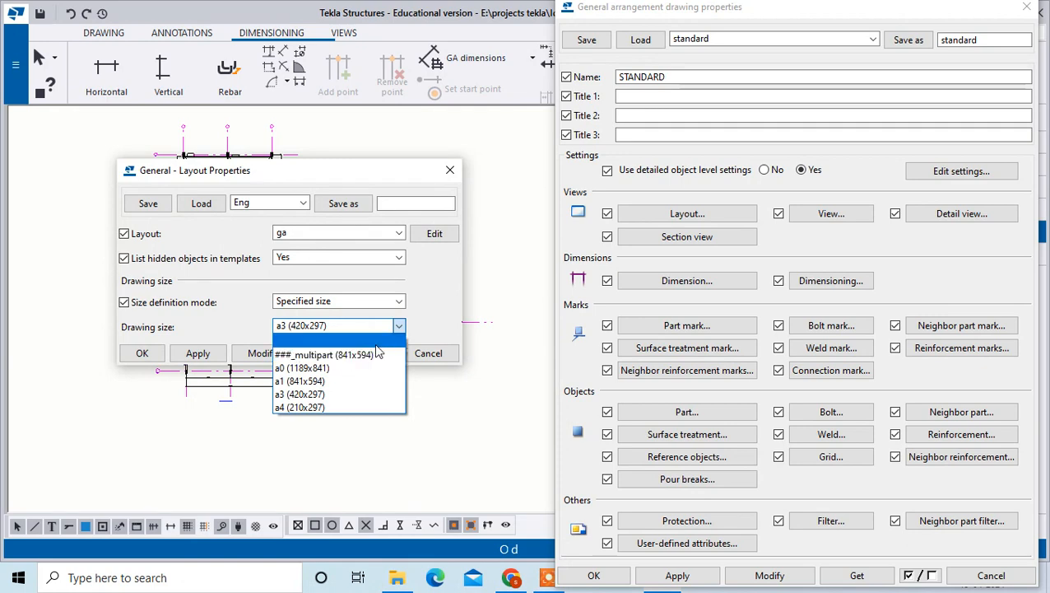
click(354, 328)
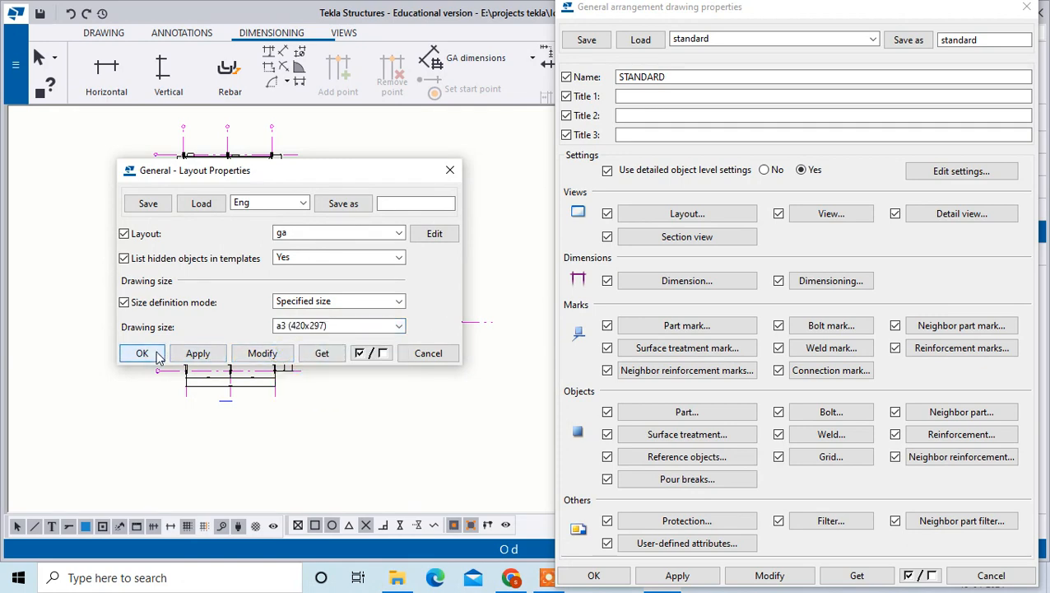
click(143, 353)
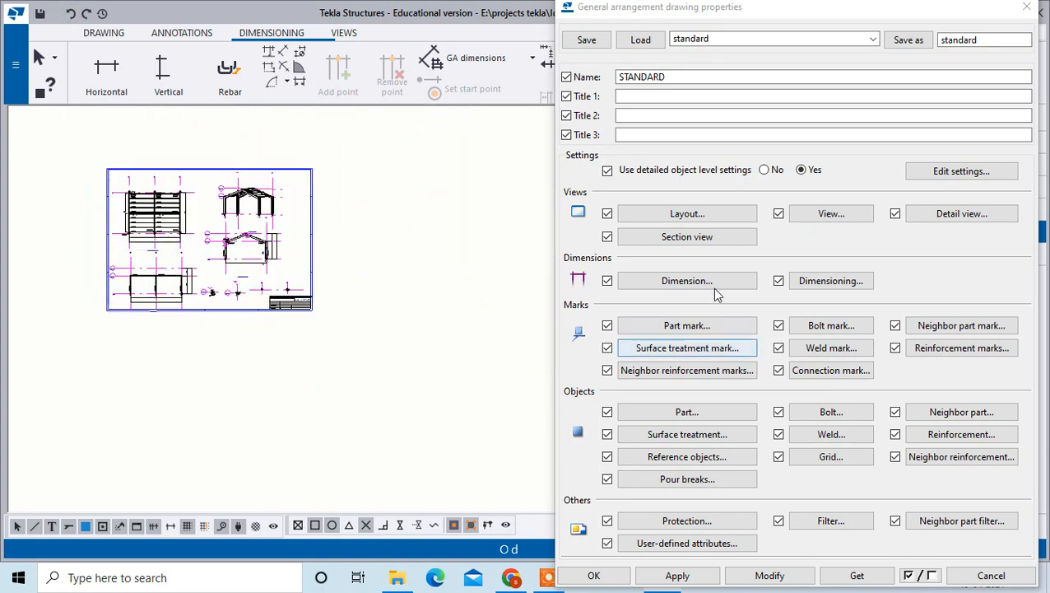
Step: Open the ga layout for editing and choose the assembly_part_list table as the table to add
click(705, 215)
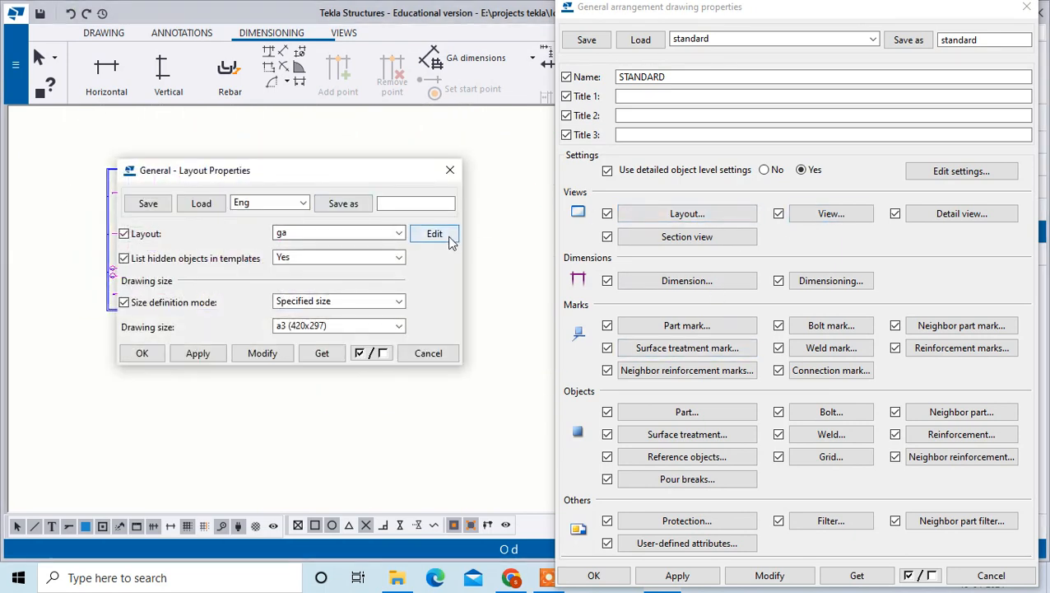
click(450, 239)
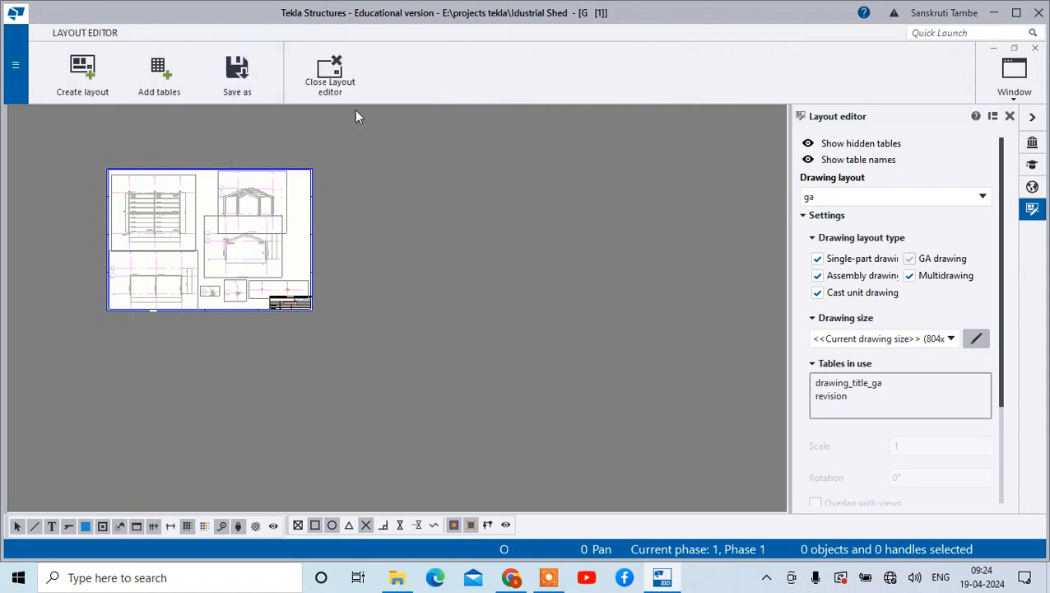
click(159, 74)
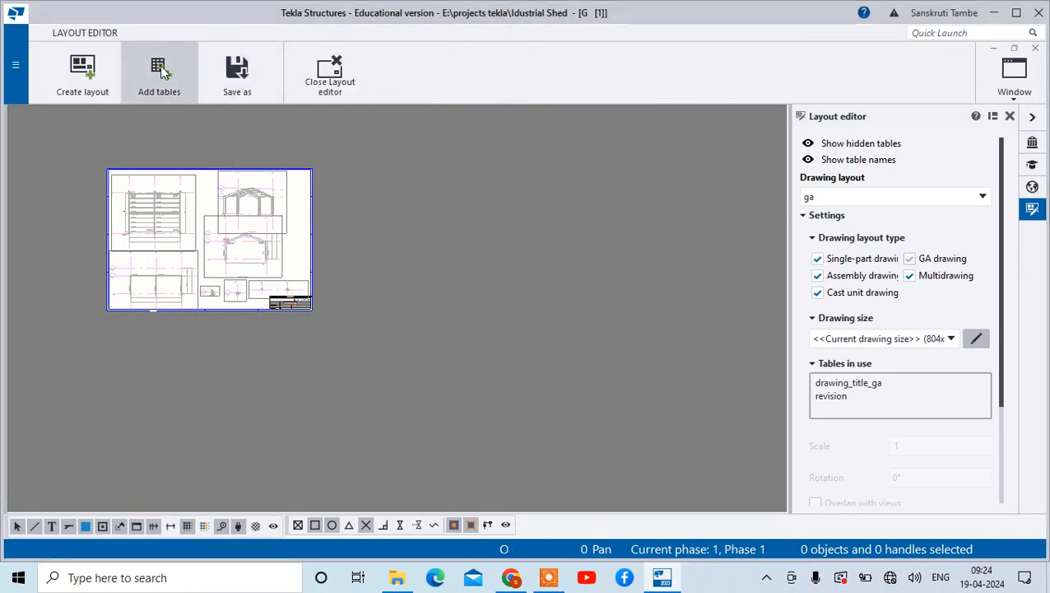
scroll(187, 173, down, 1)
scroll(188, 183, down, 6)
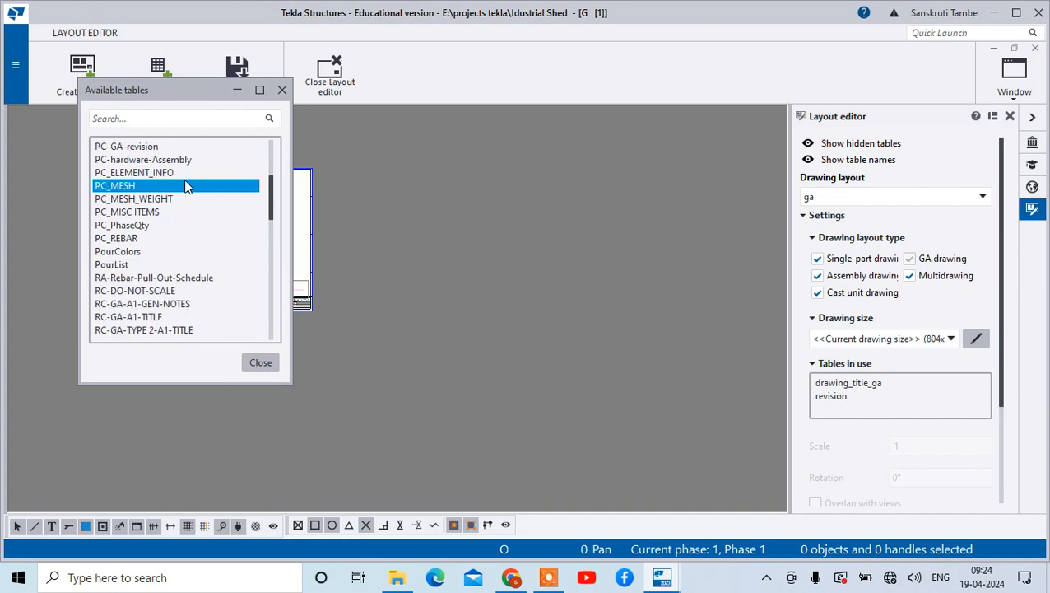
scroll(184, 184, down, 1)
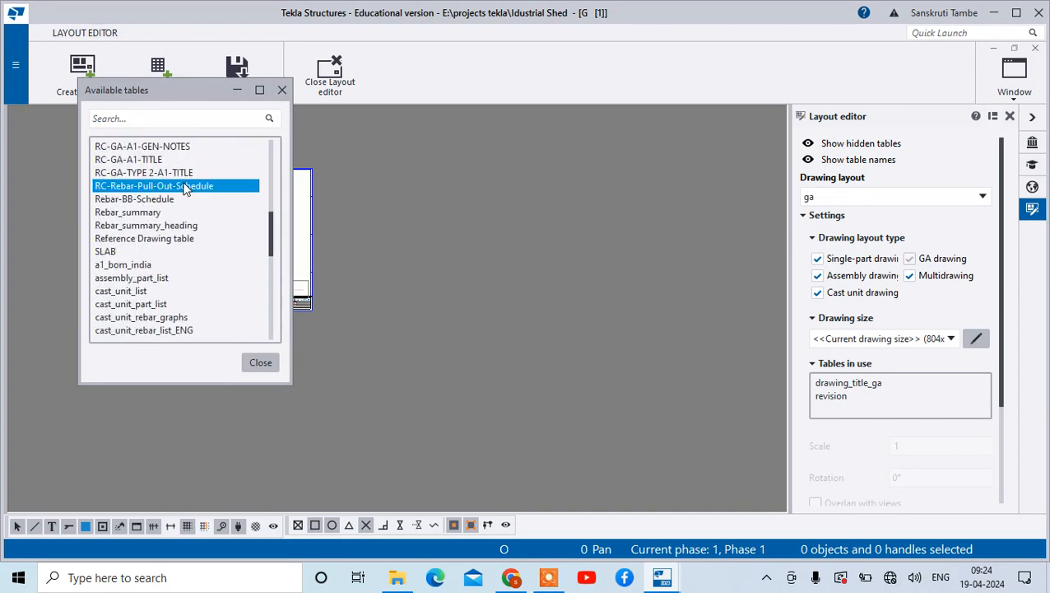
click(172, 278)
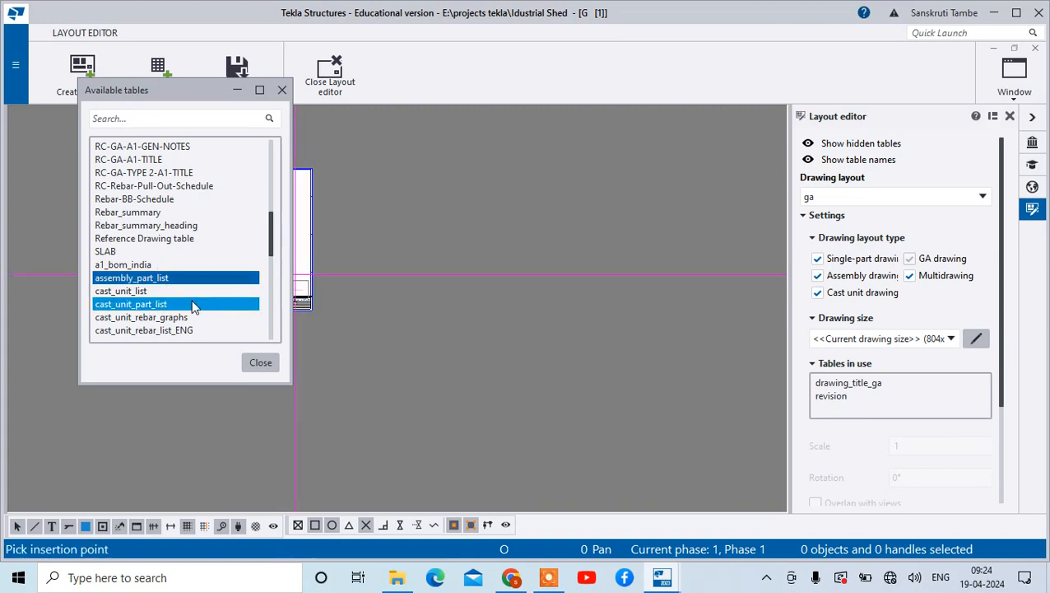
click(237, 90)
Step: Insert the chosen part list table along the sheet's right edge, near the upper-right corner of the frame
scroll(329, 263, up, 5)
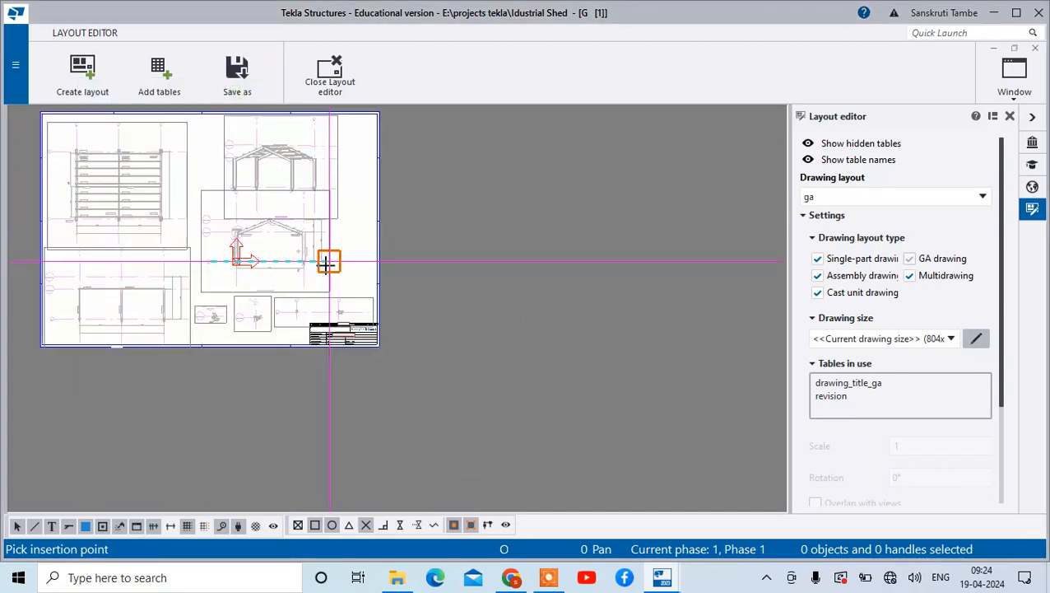
scroll(347, 232, up, 2)
scroll(335, 279, down, 3)
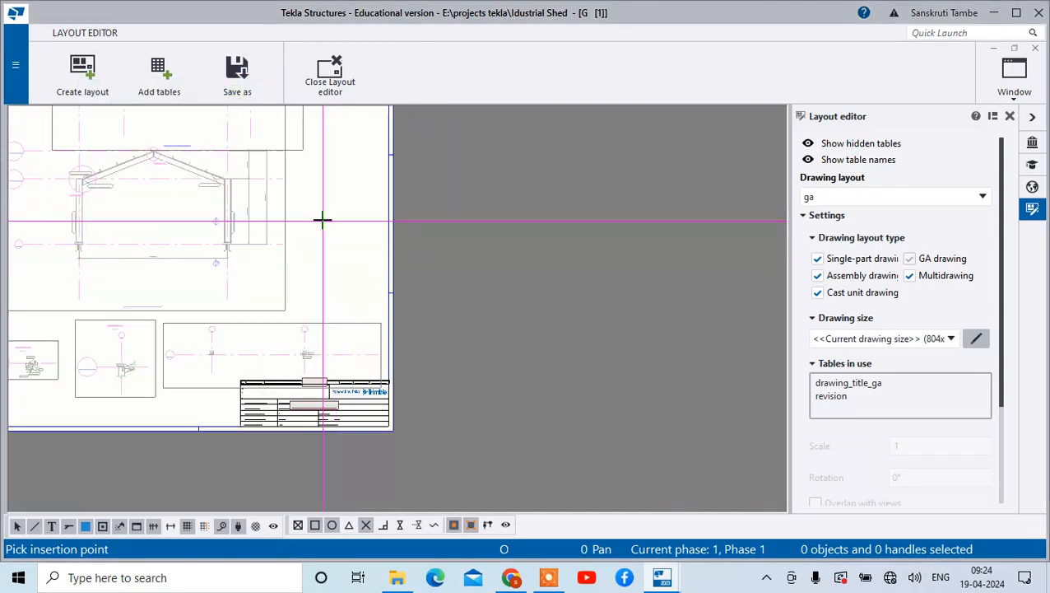
scroll(321, 148, down, 1)
scroll(324, 129, up, 3)
scroll(293, 204, down, 4)
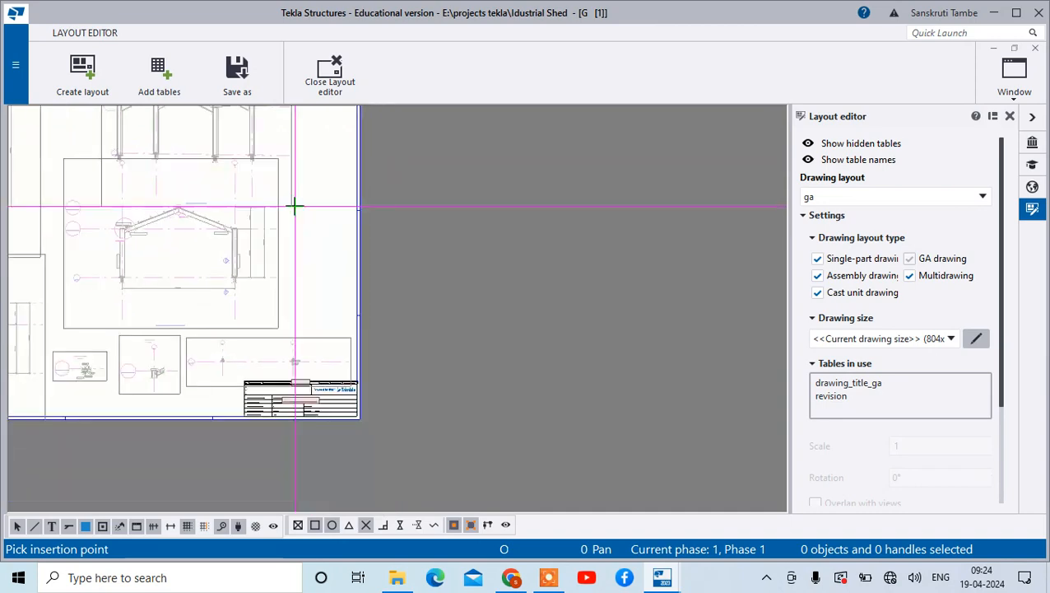
scroll(317, 113, up, 3)
scroll(291, 152, down, 1)
scroll(257, 251, up, 1)
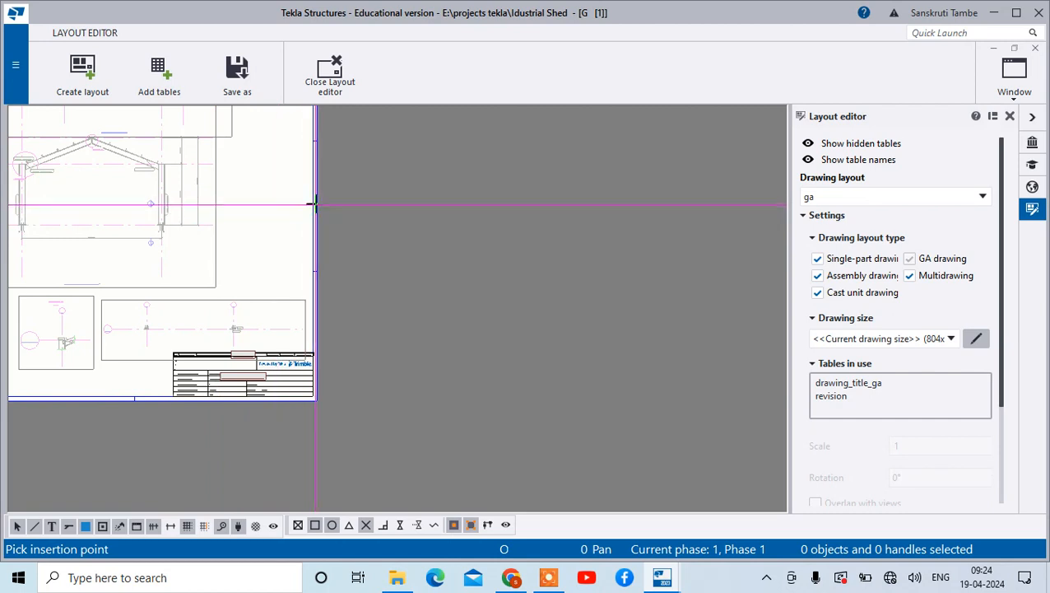
scroll(235, 340, up, 2)
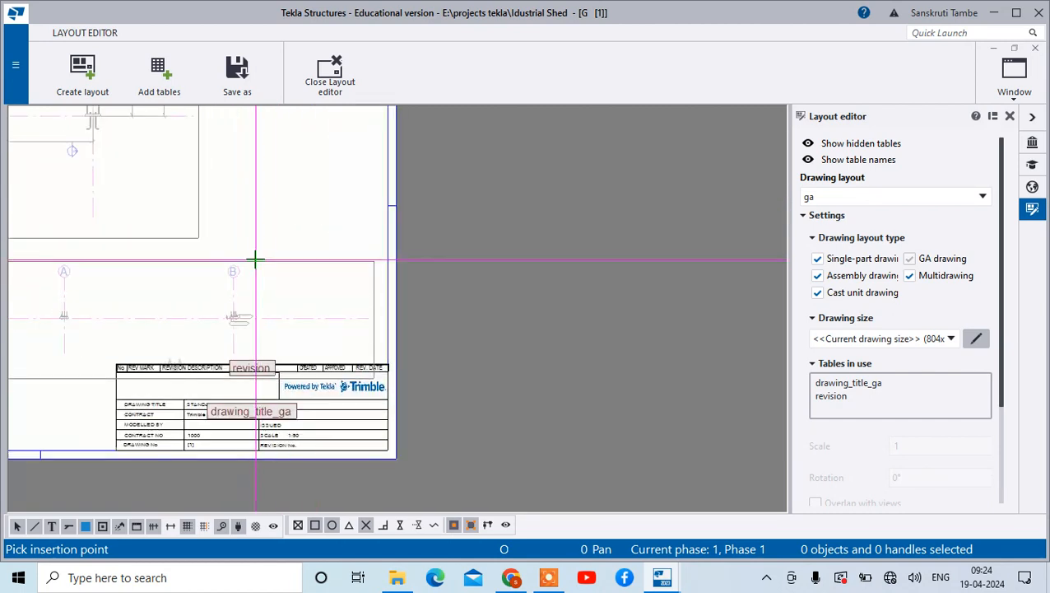
scroll(305, 247, down, 5)
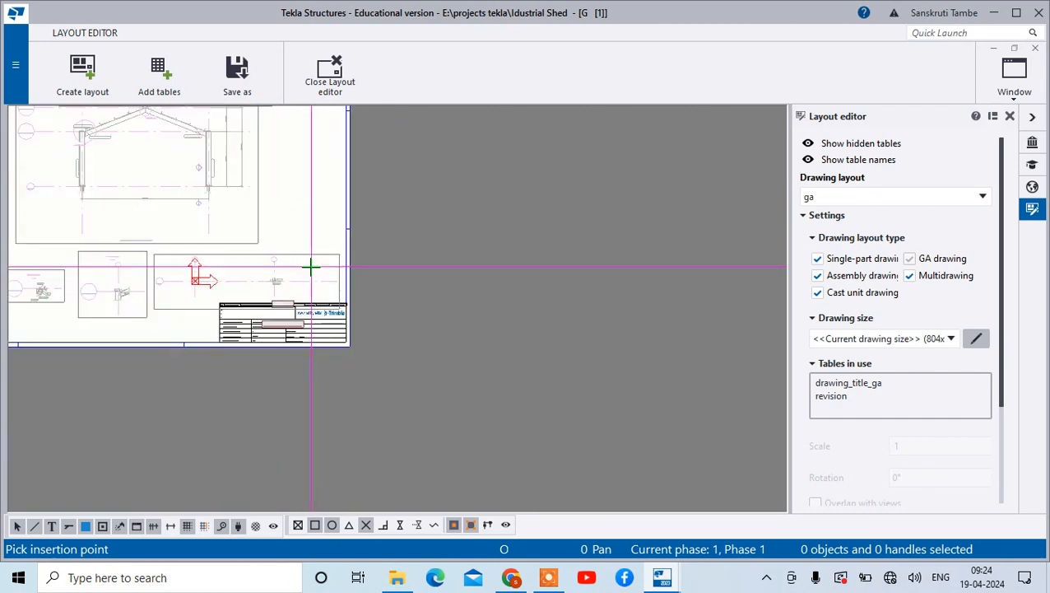
scroll(285, 268, up, 4)
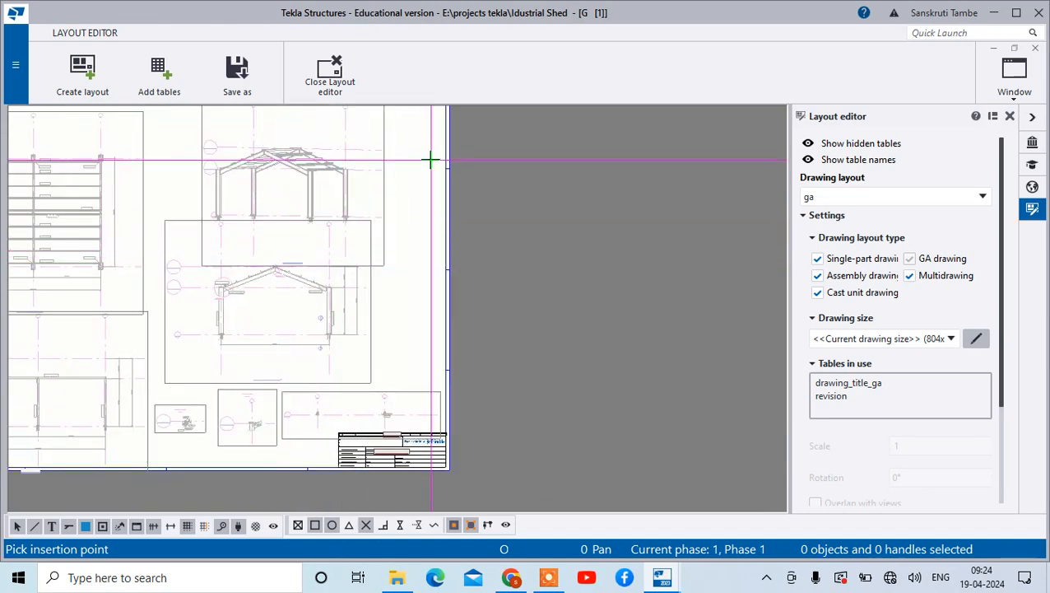
scroll(439, 172, down, 2)
scroll(439, 148, up, 3)
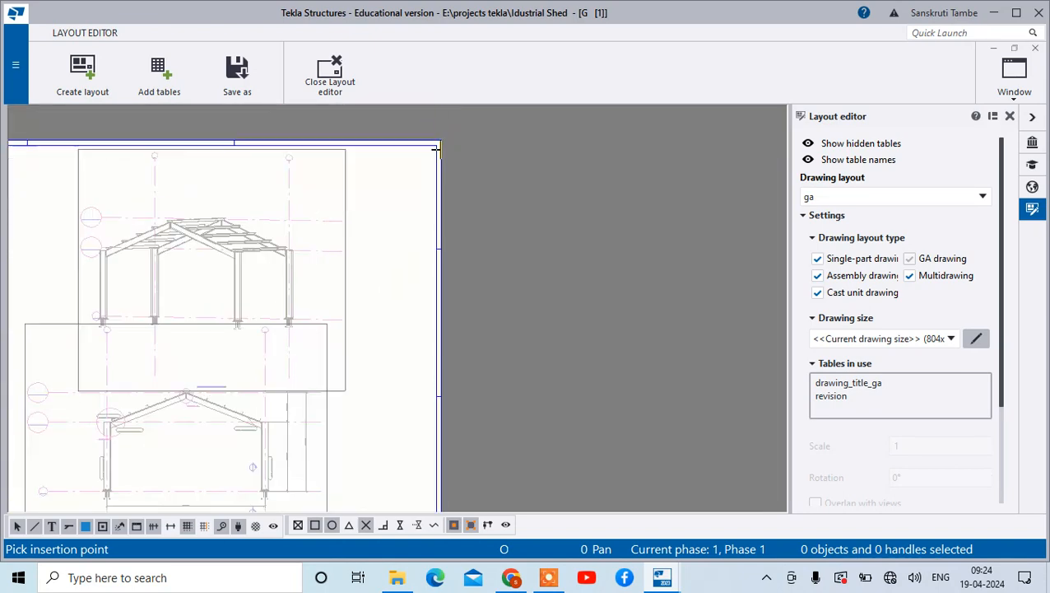
click(424, 197)
Step: Check the inserted material lists, save the edited layout and close the layout editor
scroll(409, 195, down, 1)
scroll(354, 321, up, 6)
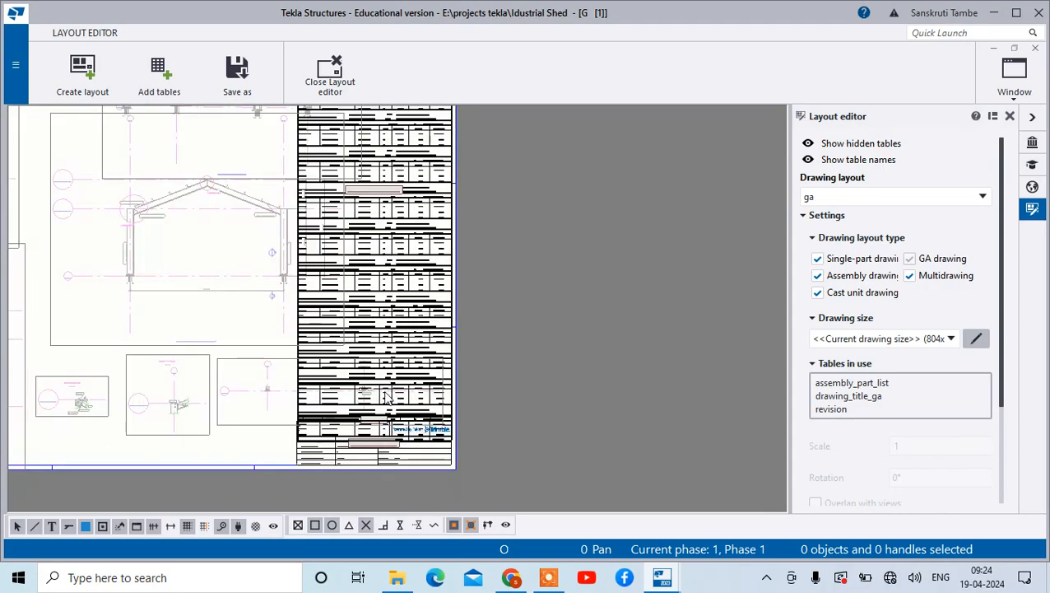
scroll(440, 287, down, 3)
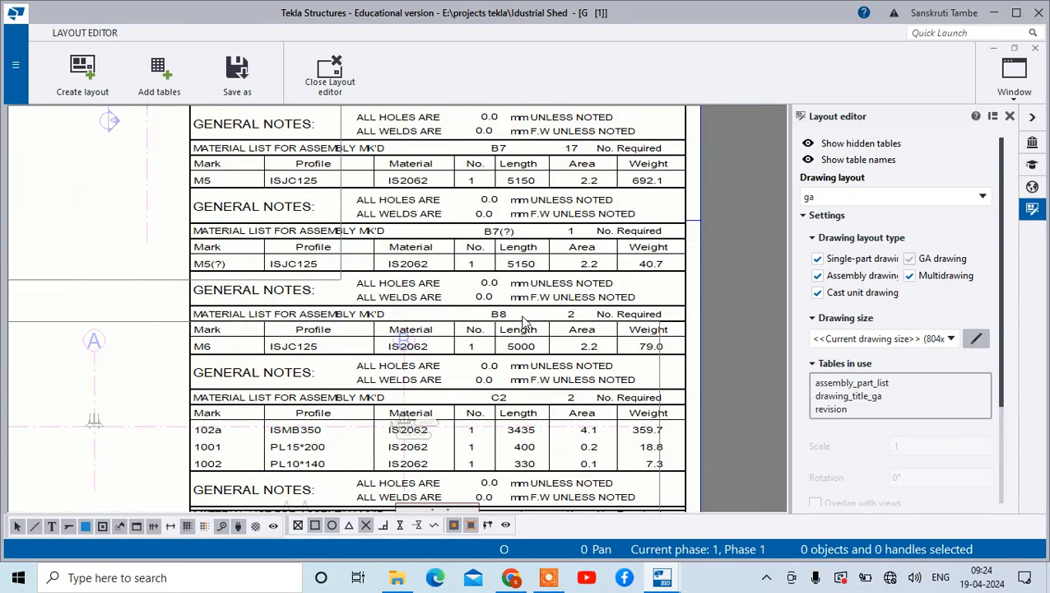
scroll(527, 313, up, 2)
scroll(534, 300, down, 5)
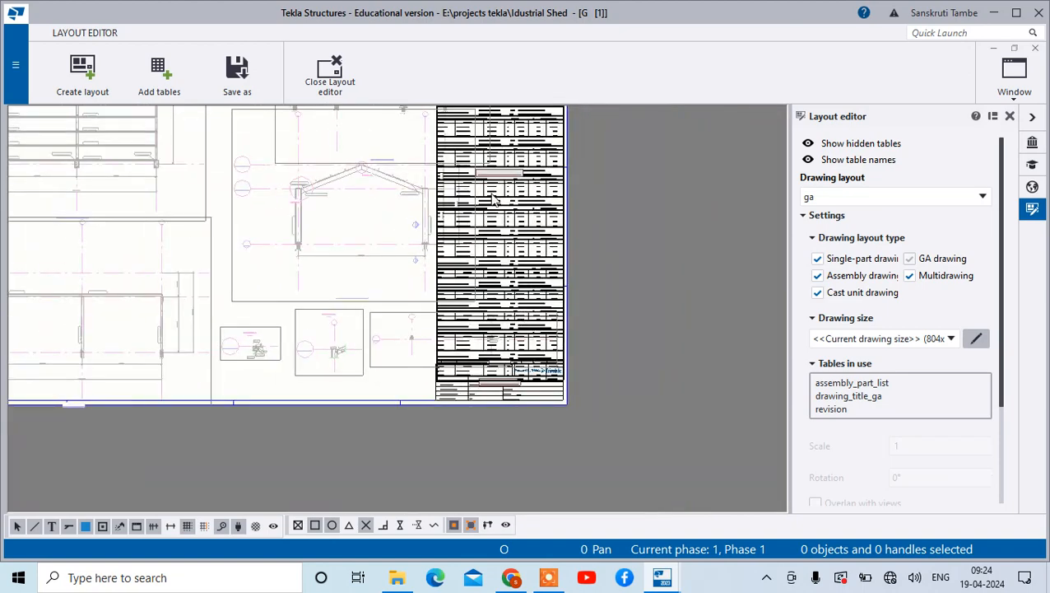
scroll(493, 200, down, 5)
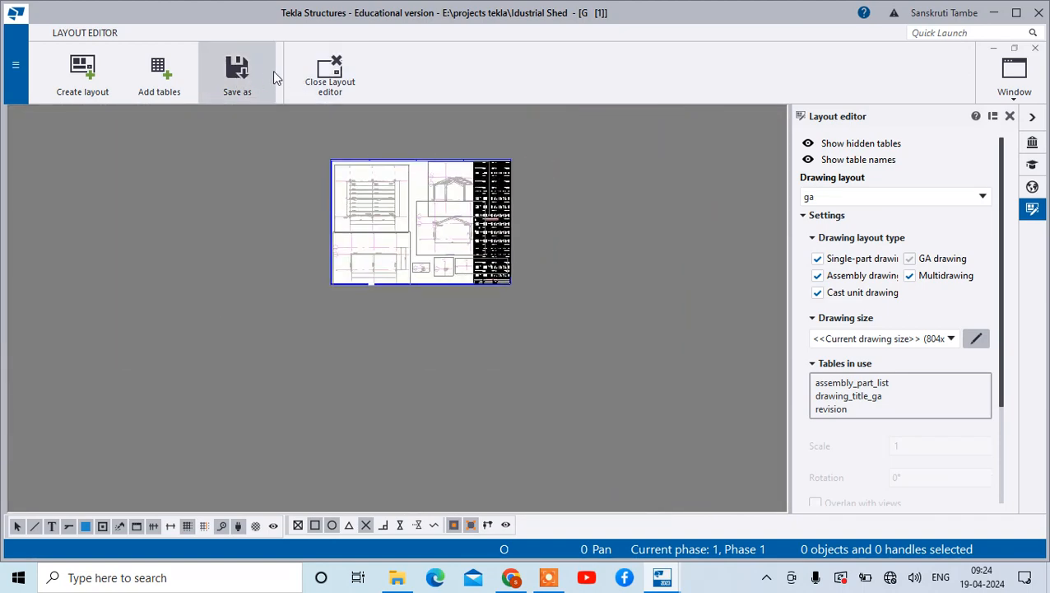
click(232, 73)
click(239, 439)
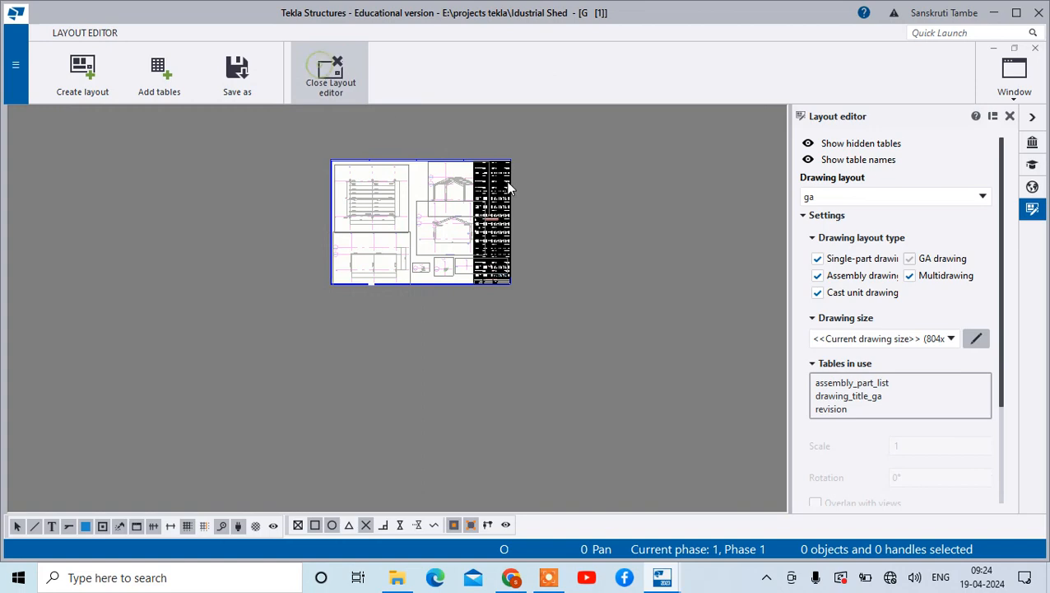
Step: Adjust the 3D frame view's boundary and shift the gable frame elevation left, clearing both of the part list table
scroll(600, 197, up, 4)
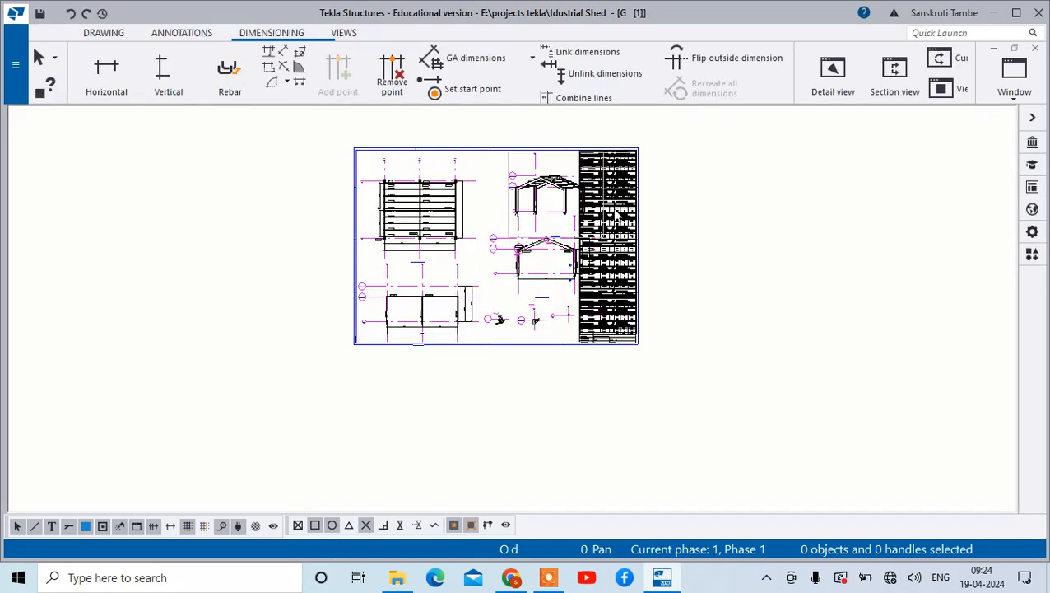
click(465, 140)
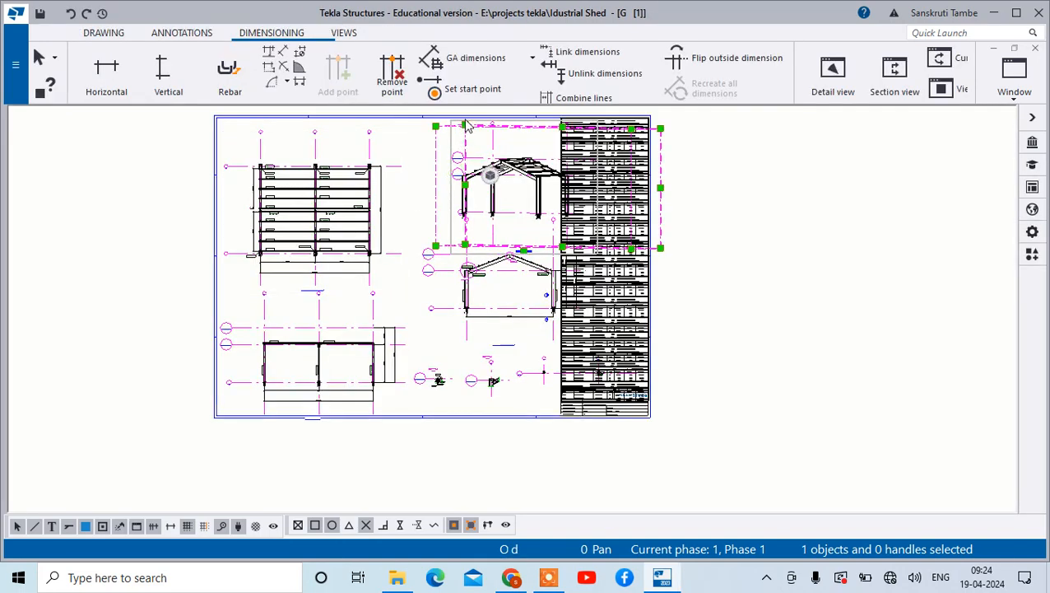
drag(466, 130, 432, 132)
mouse_move(432, 189)
mouse_down()
mouse_move(387, 180)
mouse_move(371, 188)
mouse_up()
click(736, 263)
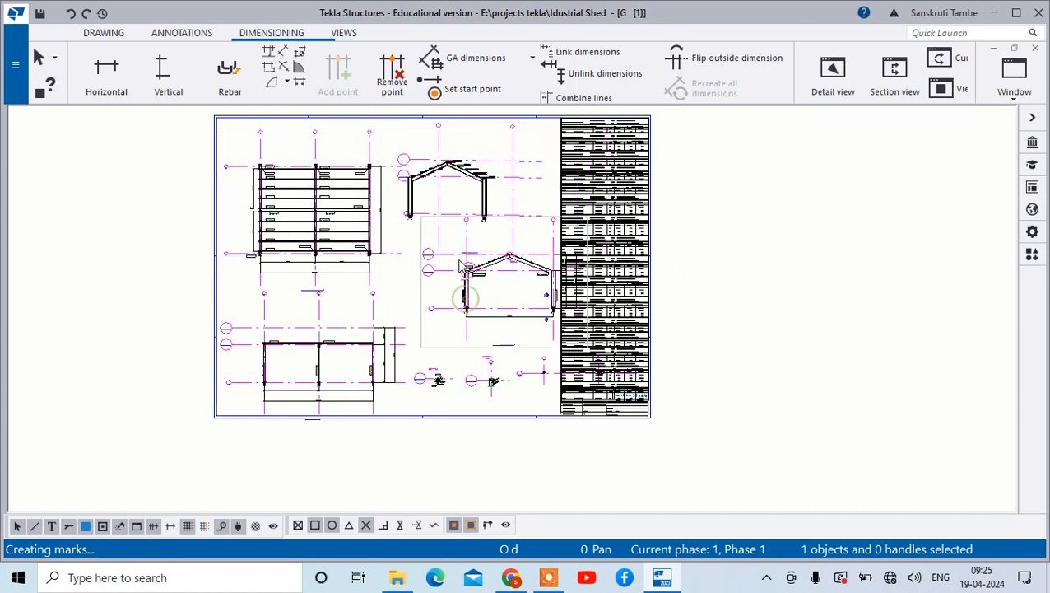
click(507, 223)
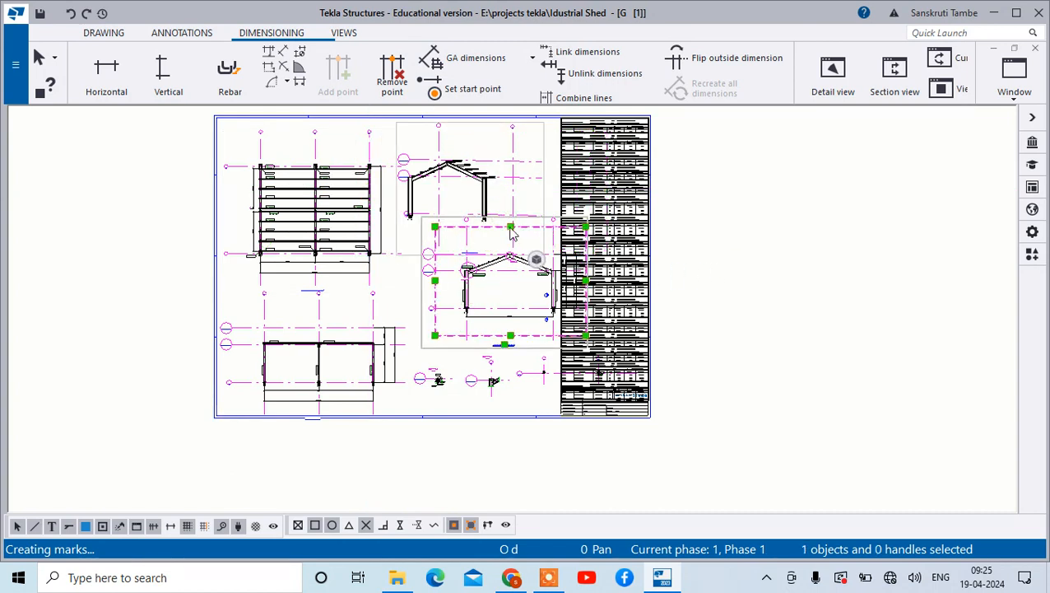
drag(511, 235, 449, 239)
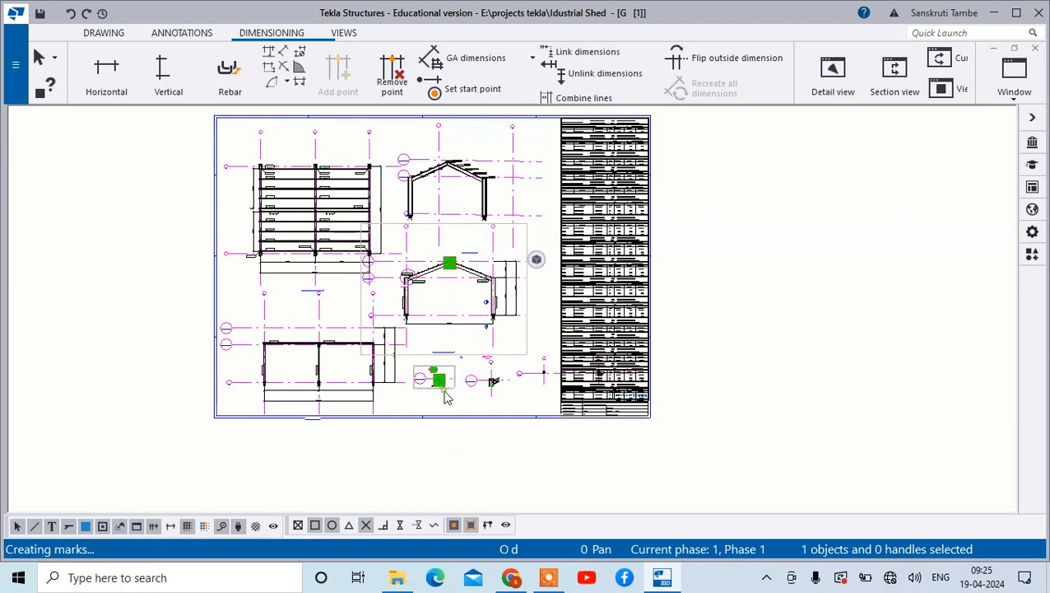
Step: Move Detail A just below the gable frame elevation's title and place Detail B beneath it to the right
scroll(446, 396, up, 5)
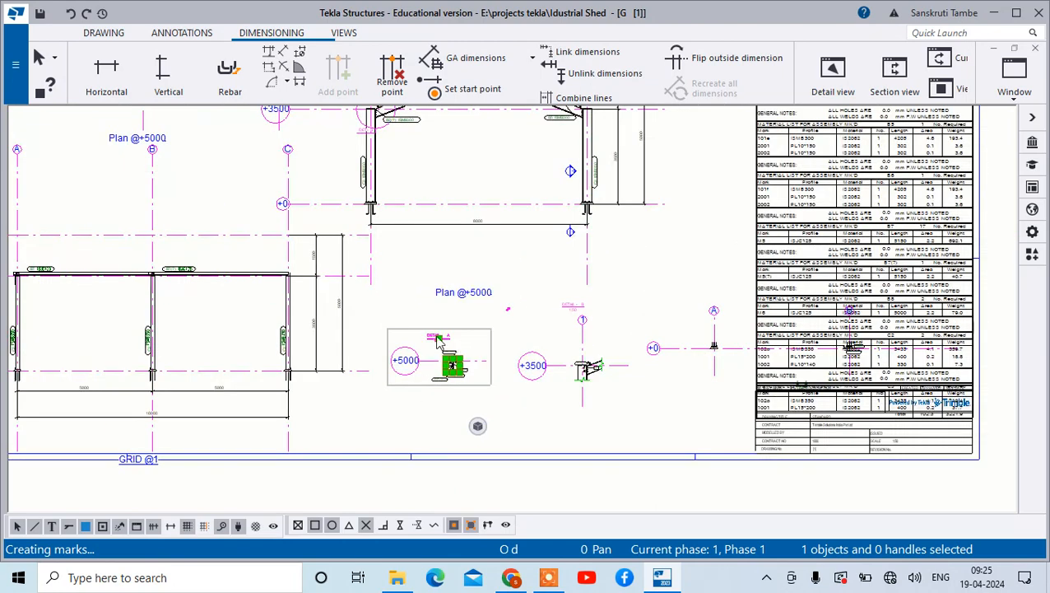
drag(440, 340, 428, 308)
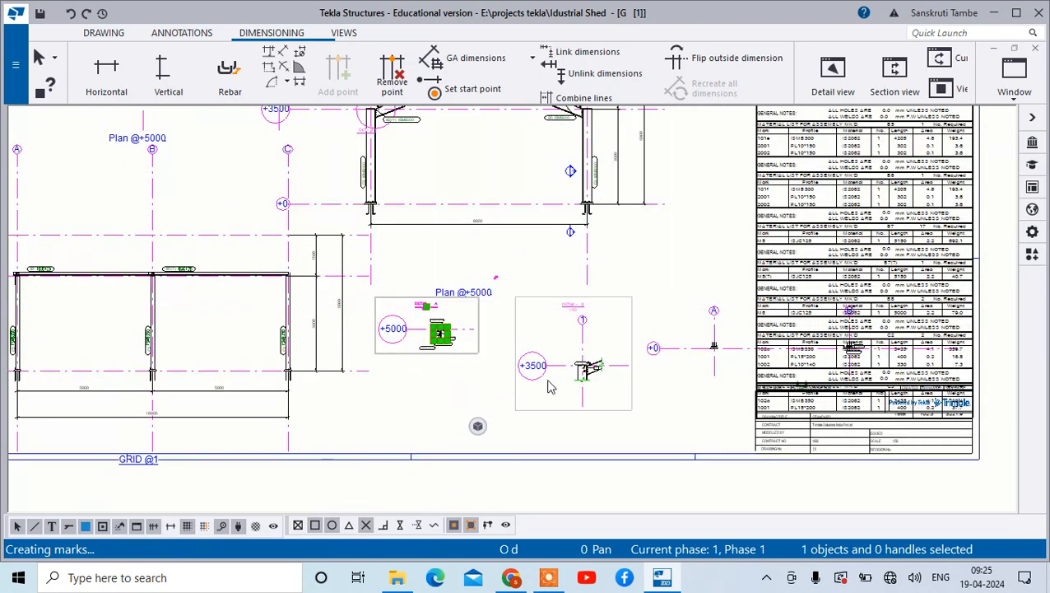
click(547, 377)
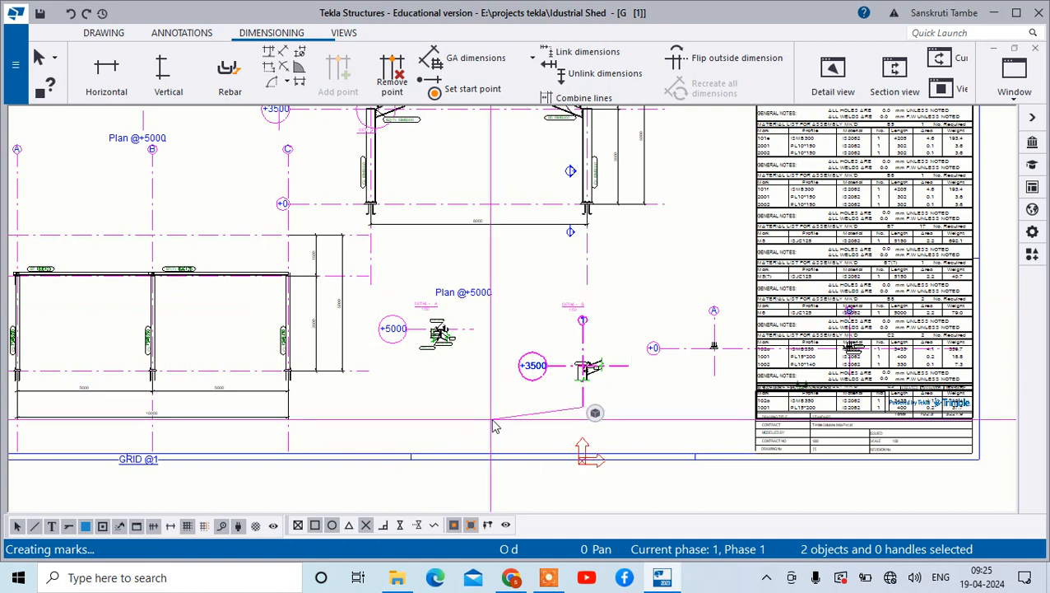
click(631, 357)
drag(607, 375, 499, 398)
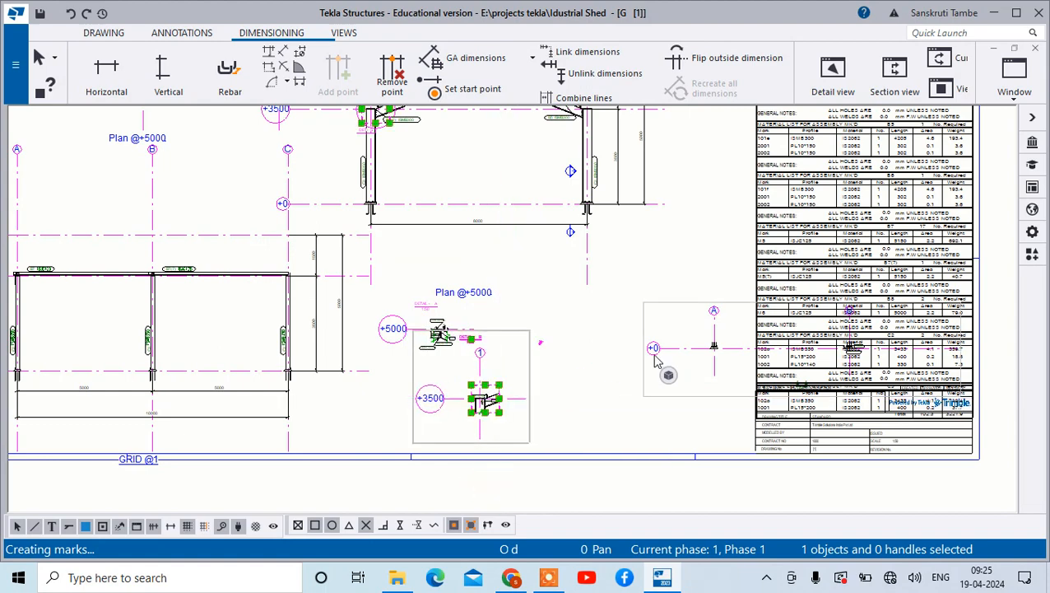
Step: Move the section A-A view off the part list table into the free space beside Detail A, below the gable frame elevation
click(656, 350)
click(645, 330)
scroll(647, 338, down, 2)
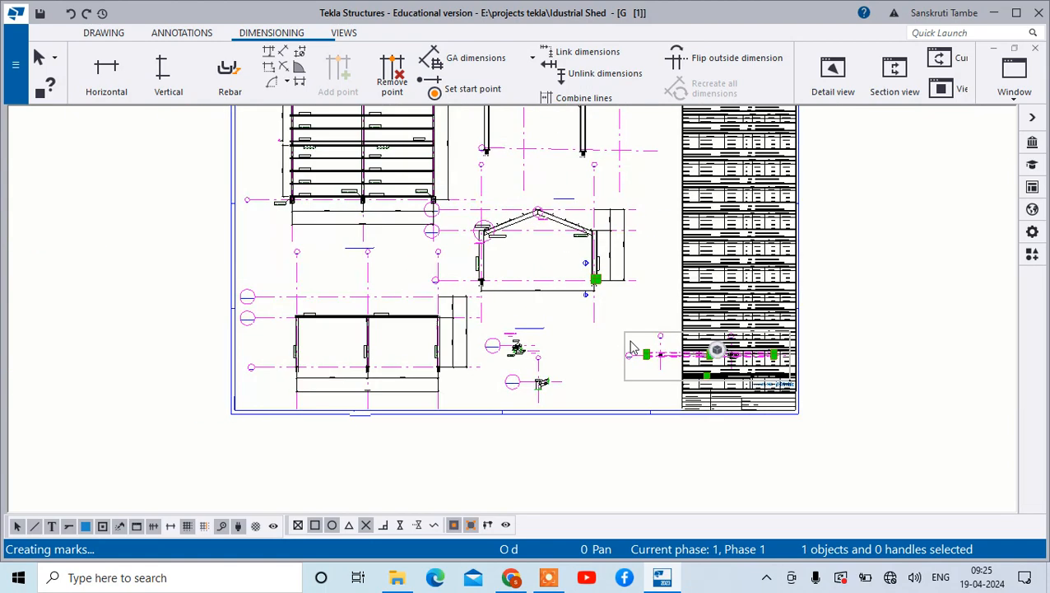
drag(649, 359, 539, 352)
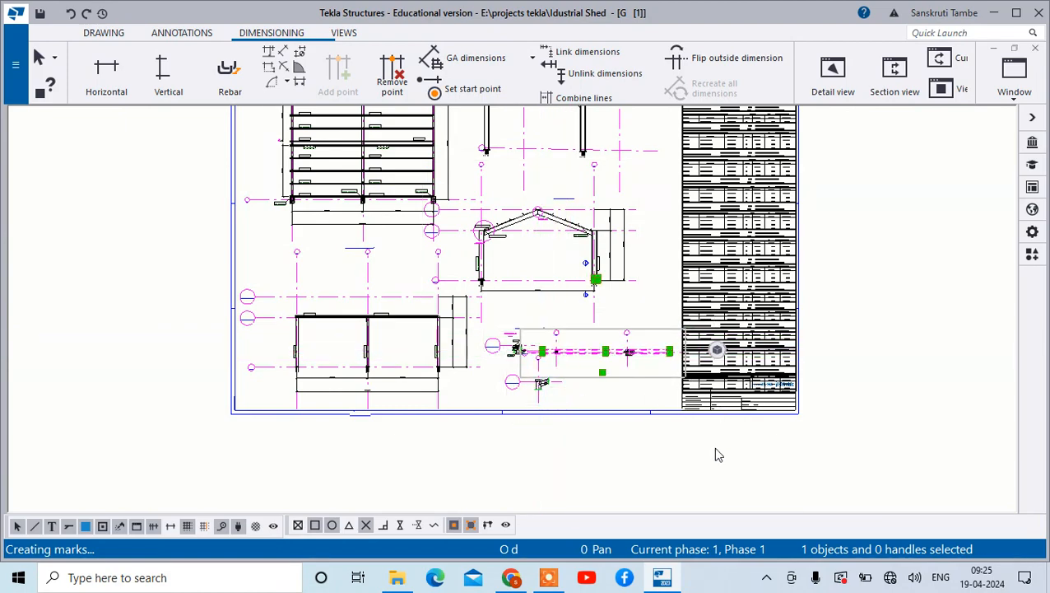
click(715, 449)
Step: Examine the part list table from its lower end at the title block up to its first material lists
scroll(719, 422, up, 3)
scroll(719, 422, up, 4)
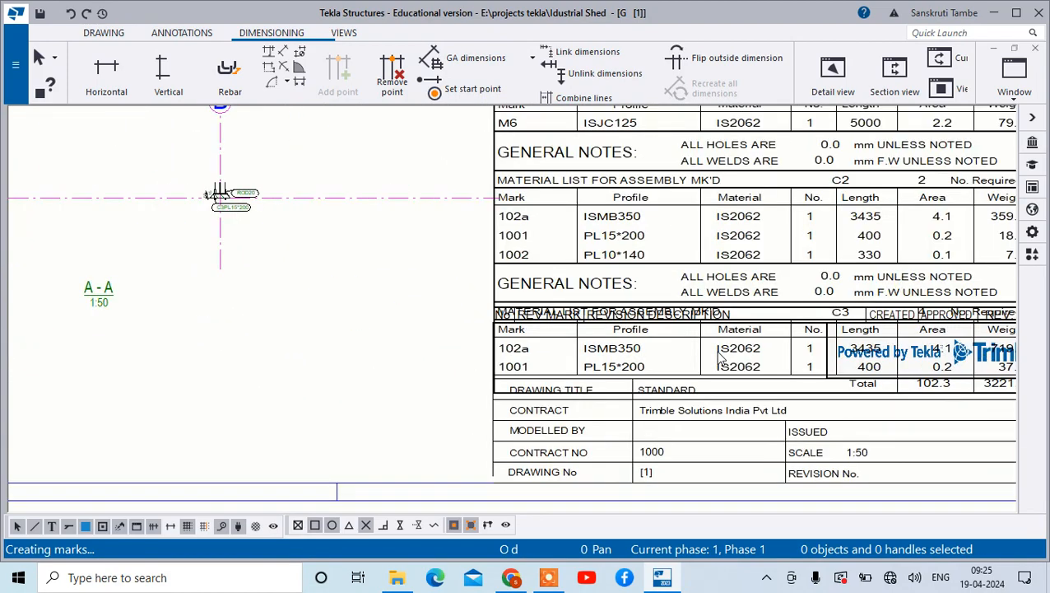
scroll(568, 370, down, 1)
scroll(568, 371, down, 5)
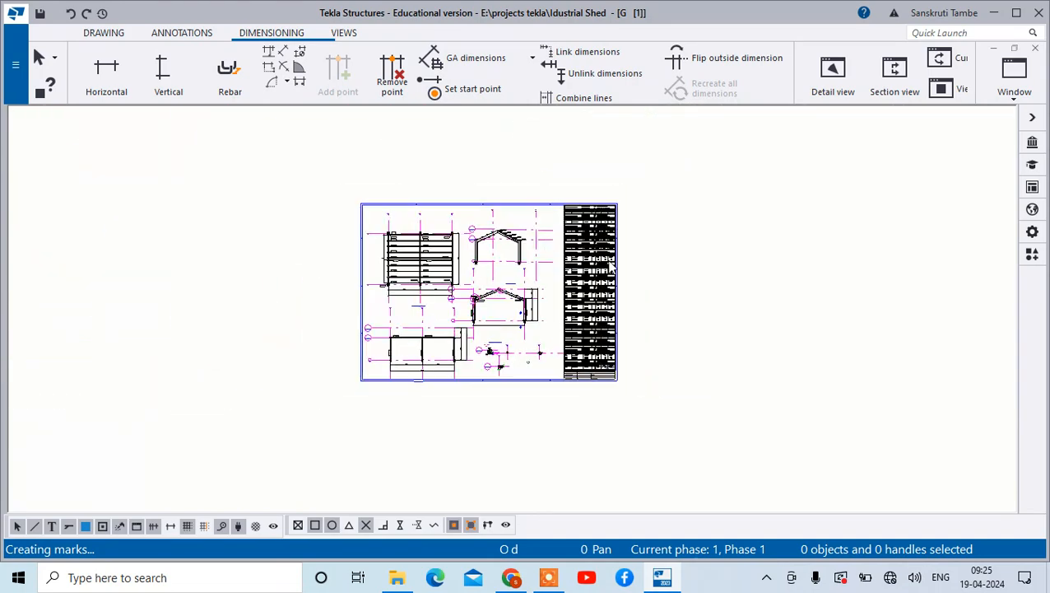
scroll(587, 197, up, 4)
scroll(588, 198, up, 3)
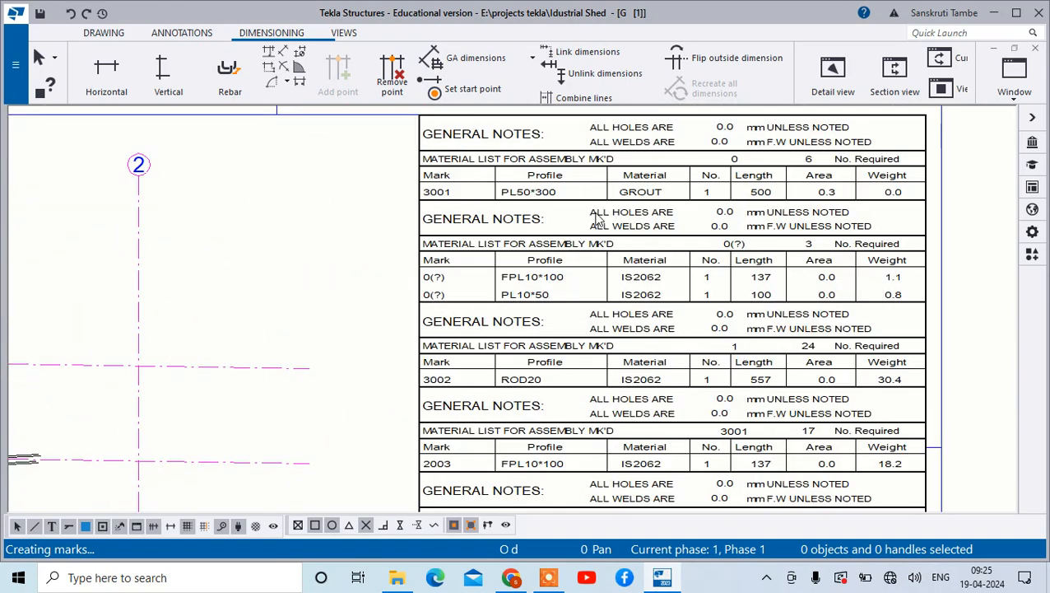
scroll(598, 220, down, 4)
scroll(605, 235, down, 4)
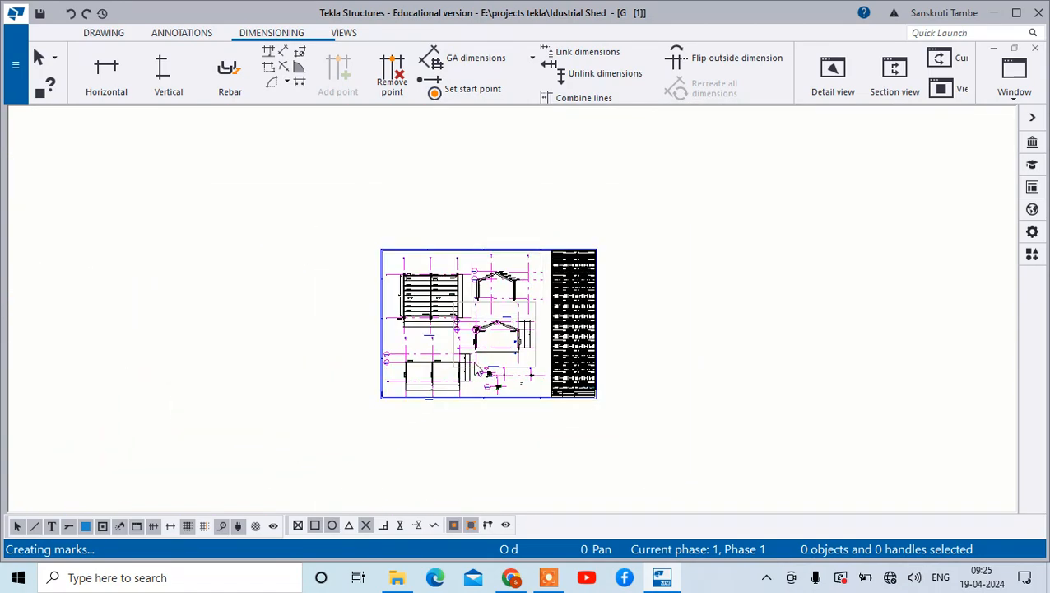
Step: Review the placement of the plan, elevations, 3D frame view, details and section across the whole sheet
scroll(476, 369, up, 5)
scroll(478, 367, up, 2)
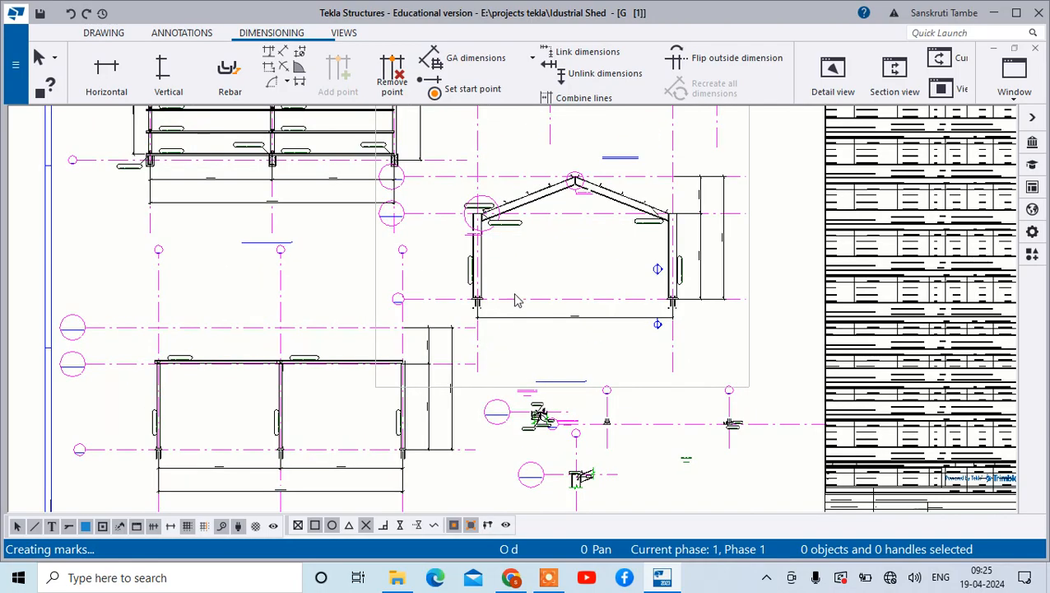
scroll(520, 295, down, 3)
scroll(523, 303, up, 6)
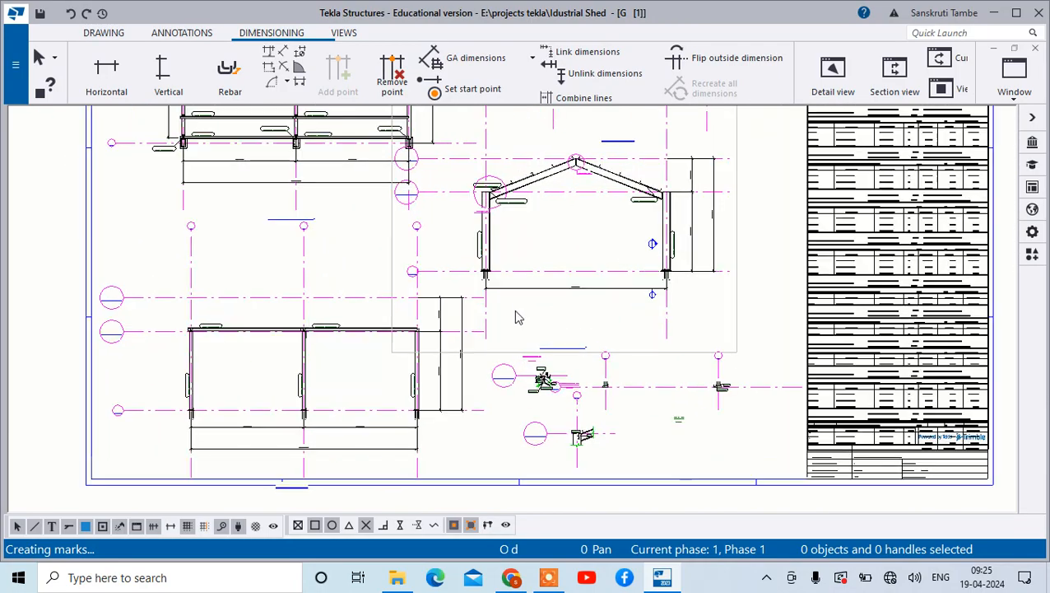
scroll(530, 298, down, 6)
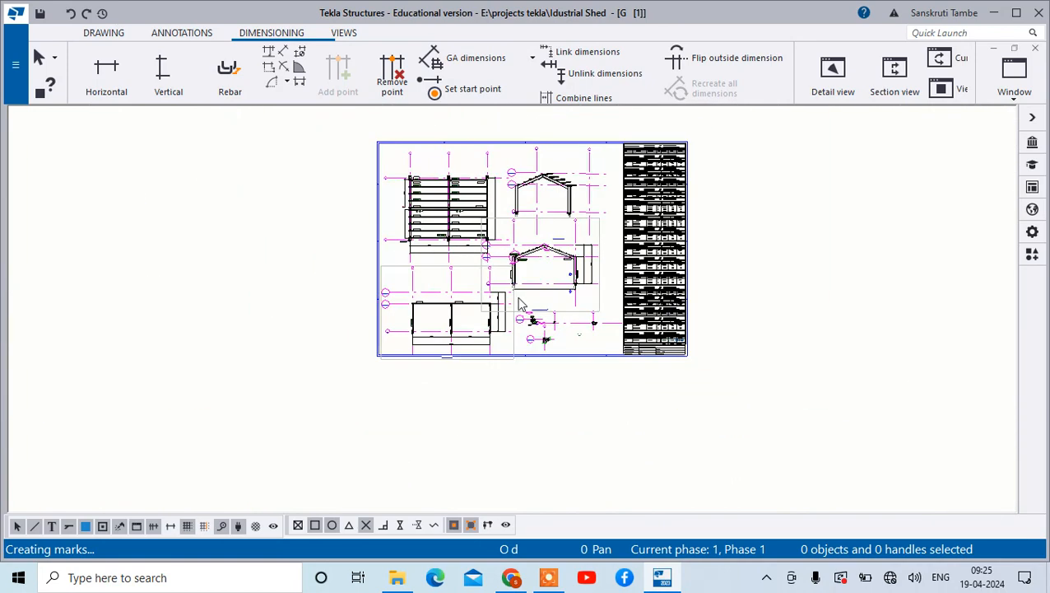
scroll(526, 247, up, 4)
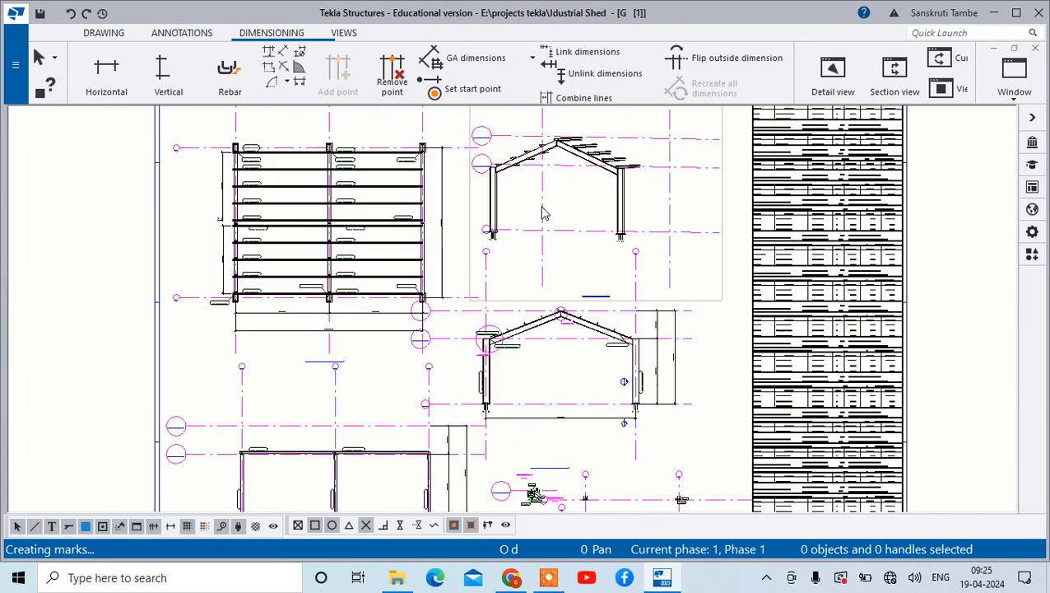
scroll(544, 211, down, 3)
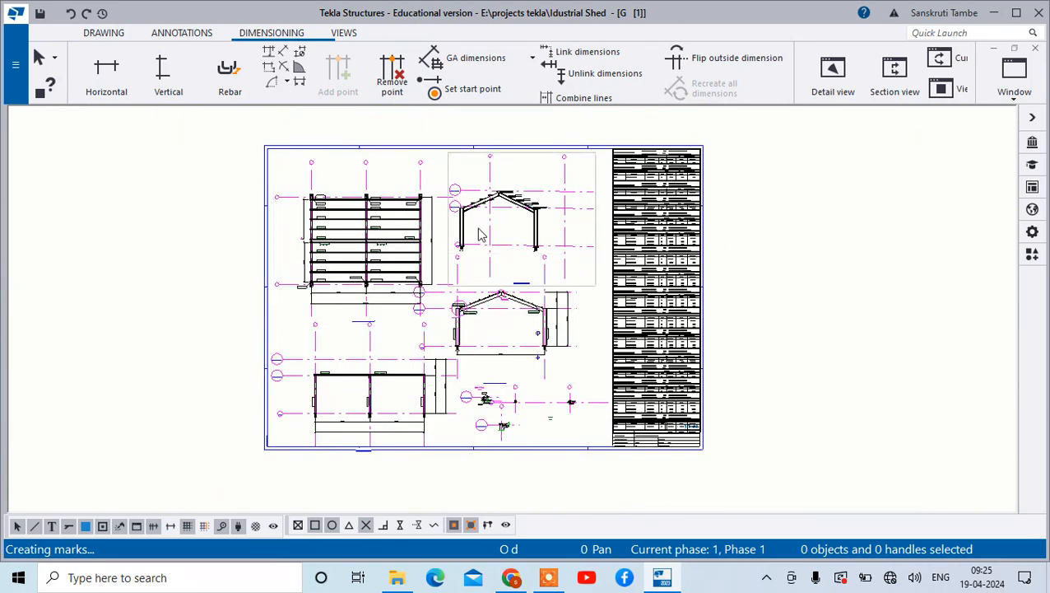